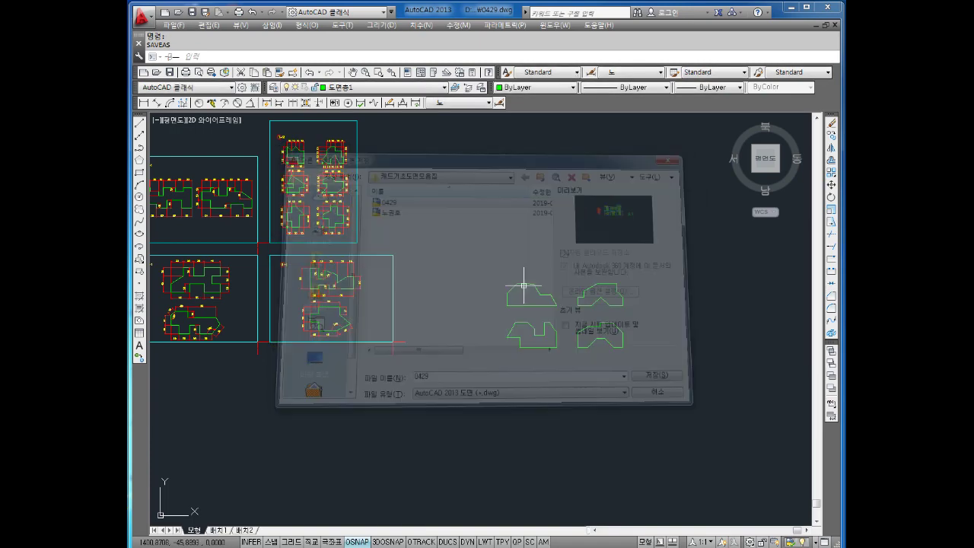
Begin moving the four green profile shapes, then cancel the move.
{"action": "key", "text": "Return"}
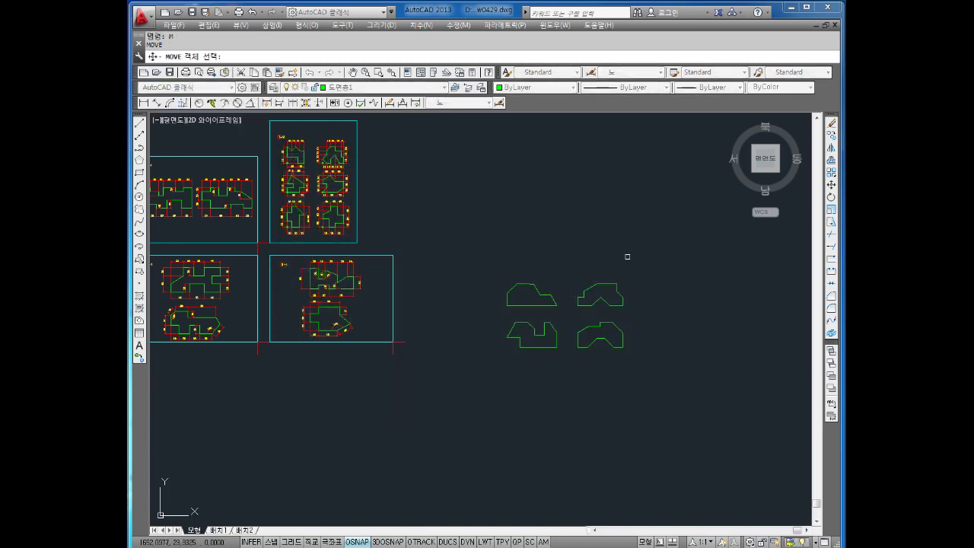
{"action": "left_click_drag", "start_coordinate": [639, 251], "coordinate": [491, 357]}
{"action": "key", "text": "Return"}
{"action": "left_click", "coordinate": [520, 346]}
{"action": "key", "text": "Escape"}
Copy the whole 2-1 frame with its drawing to the right.
{"action": "scroll", "coordinate": [442, 365], "scroll_direction": "up", "scroll_amount": 2}
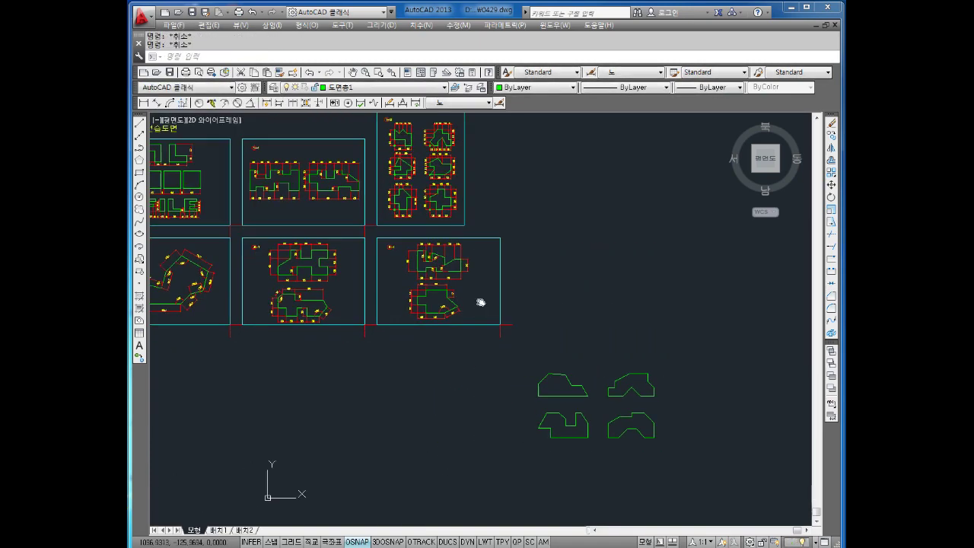
{"action": "scroll", "coordinate": [457, 320], "scroll_direction": "up", "scroll_amount": 2}
{"action": "scroll", "coordinate": [469, 289], "scroll_direction": "up", "scroll_amount": 2}
{"action": "type", "text": "o"}
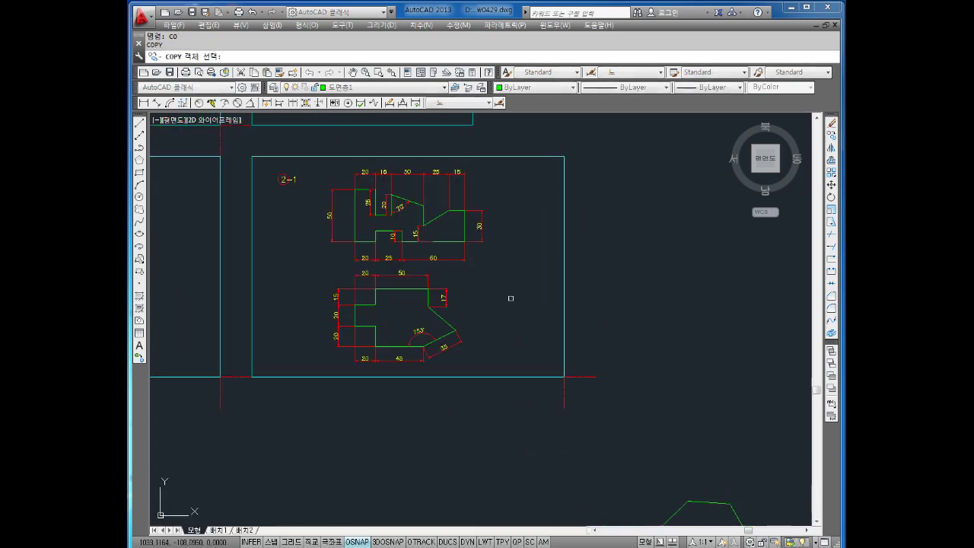
{"action": "key", "text": "Return"}
{"action": "scroll", "coordinate": [592, 171], "scroll_direction": "down", "scroll_amount": 2}
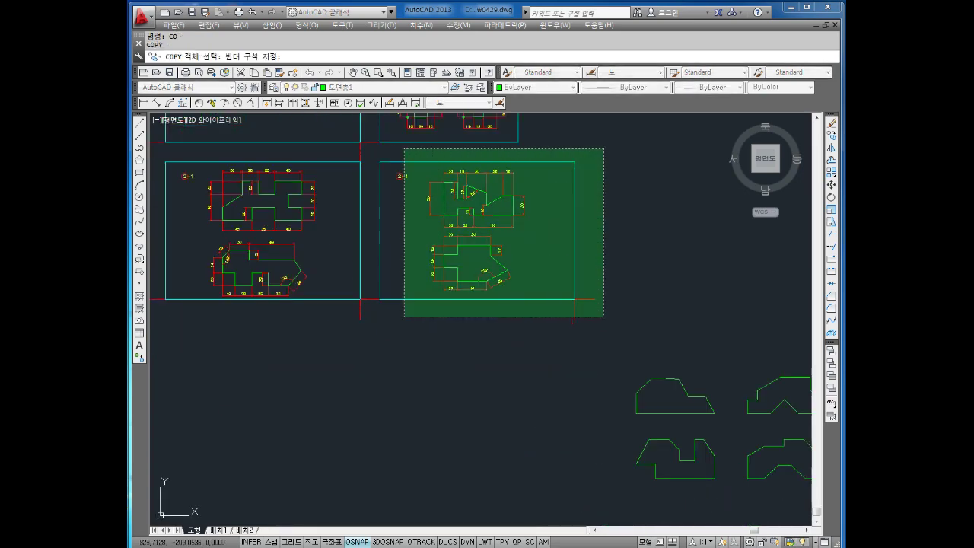
{"action": "left_click_drag", "start_coordinate": [604, 148], "coordinate": [376, 338]}
{"action": "key", "text": "Return"}
{"action": "left_click", "coordinate": [360, 299]}
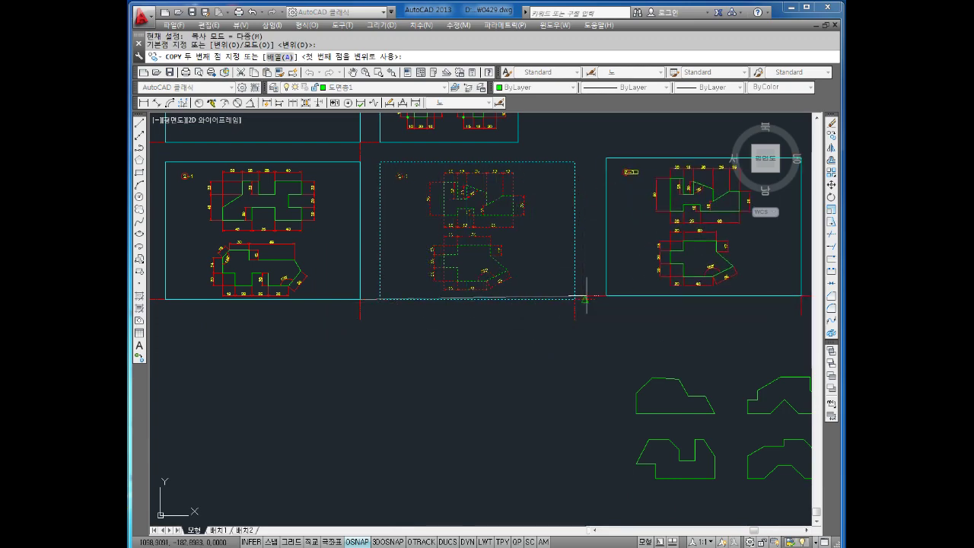
{"action": "left_click", "coordinate": [594, 299]}
{"action": "key", "text": "Escape"}
Erase the profiles and dimensions from the copied frame.
{"action": "middle_click_drag", "start_coordinate": [723, 241], "coordinate": [595, 290]}
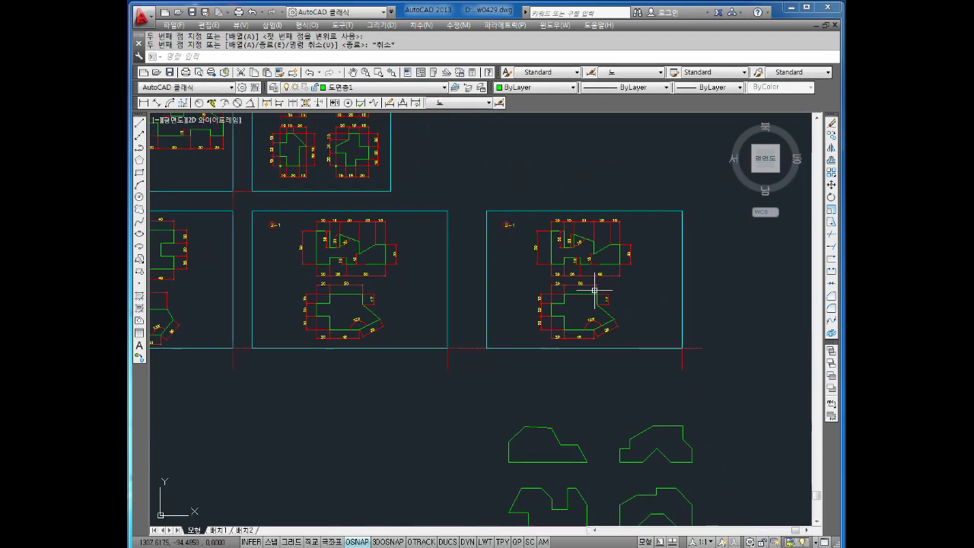
{"action": "left_click", "coordinate": [659, 220]}
{"action": "left_click", "coordinate": [523, 339]}
{"action": "key", "text": "Delete"}
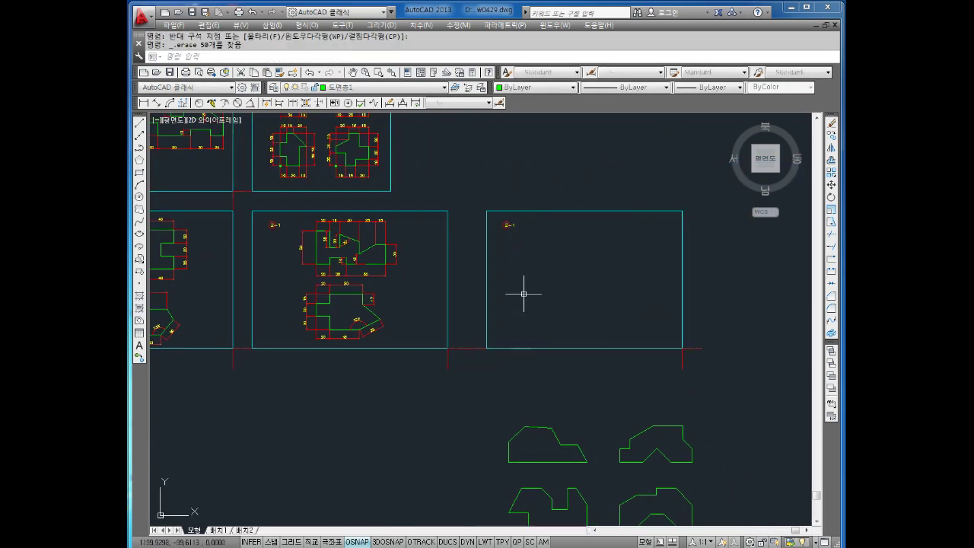
Edit the copied frame's label to read 2-2, showing frames 2-1 and 2-2 together.
{"action": "scroll", "coordinate": [507, 224], "scroll_direction": "up", "scroll_amount": 2}
{"action": "scroll", "coordinate": [587, 264], "scroll_direction": "up", "scroll_amount": 2}
{"action": "scroll", "coordinate": [587, 275], "scroll_direction": "up", "scroll_amount": 1}
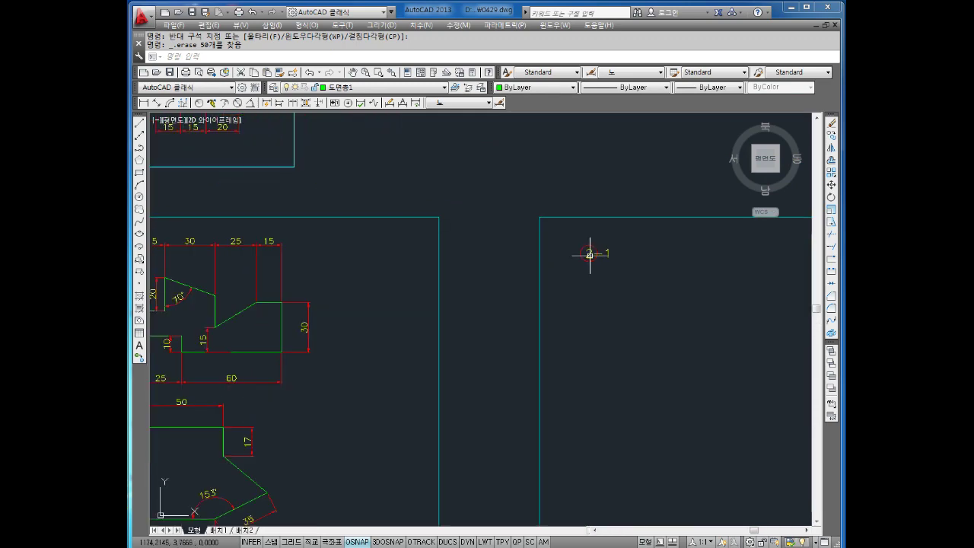
{"action": "double_click", "coordinate": [590, 255]}
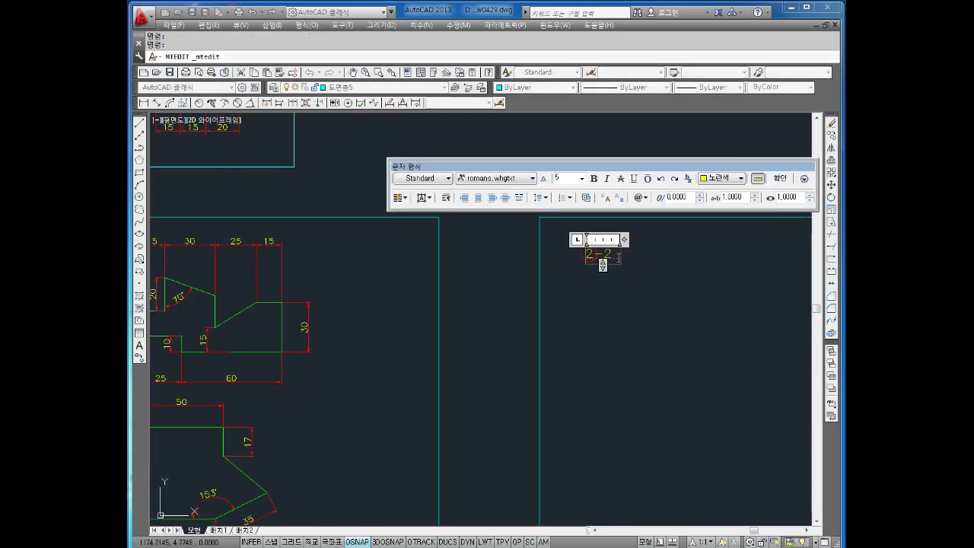
{"action": "left_click", "coordinate": [647, 343]}
{"action": "scroll", "coordinate": [662, 381], "scroll_direction": "down", "scroll_amount": 3}
{"action": "scroll", "coordinate": [449, 320], "scroll_direction": "up", "scroll_amount": 2}
{"action": "scroll", "coordinate": [457, 299], "scroll_direction": "up", "scroll_amount": 1}
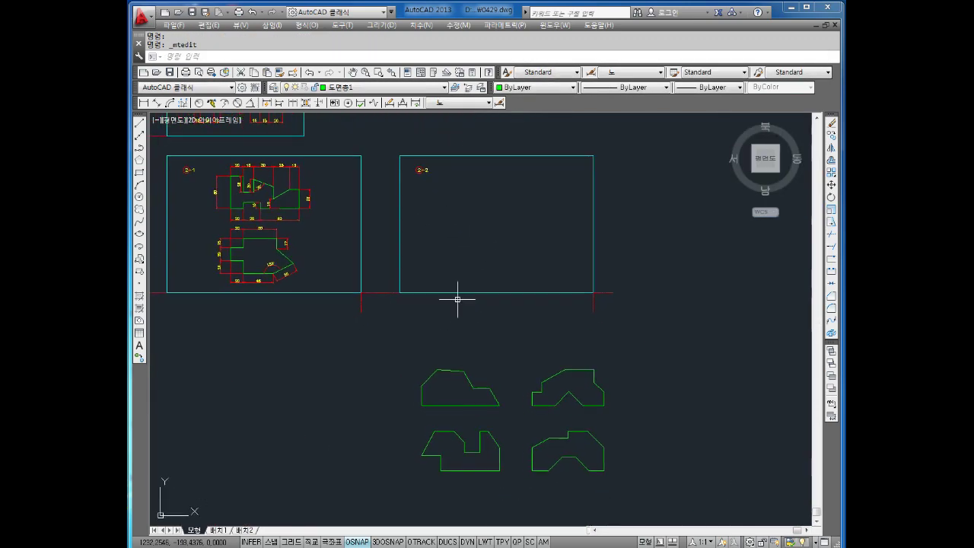
{"action": "middle_click_drag", "start_coordinate": [376, 314], "coordinate": [458, 302]}
{"action": "type", "text": "M"}
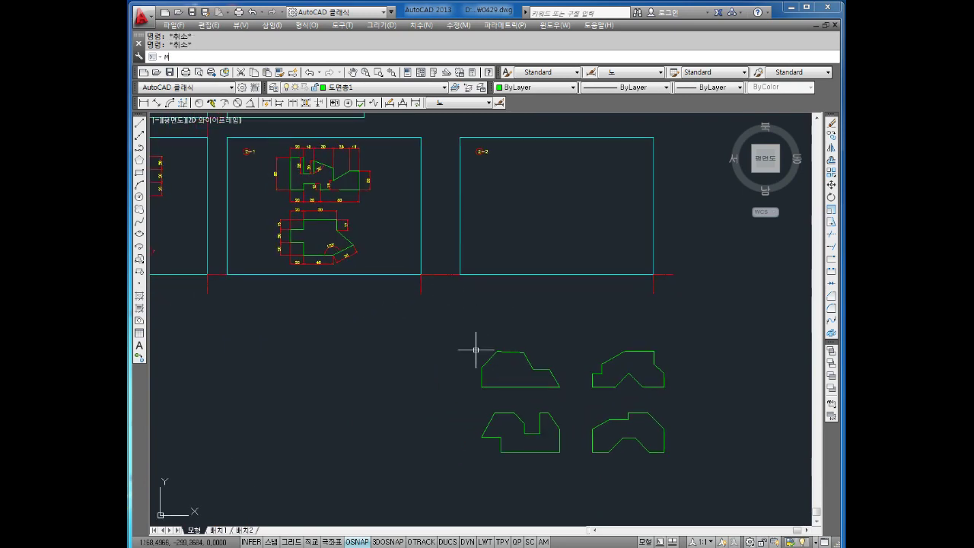
Move the two left green shapes from outside the frames into frame 2-2.
{"action": "key", "text": "Return"}
{"action": "left_click", "coordinate": [579, 329]}
{"action": "left_click", "coordinate": [444, 471]}
{"action": "key", "text": "Return"}
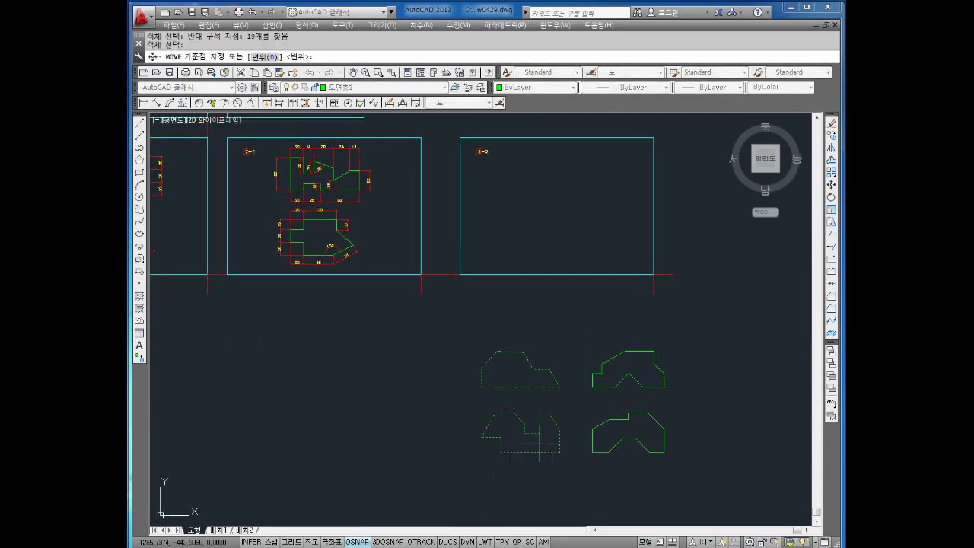
{"action": "left_click", "coordinate": [540, 443]}
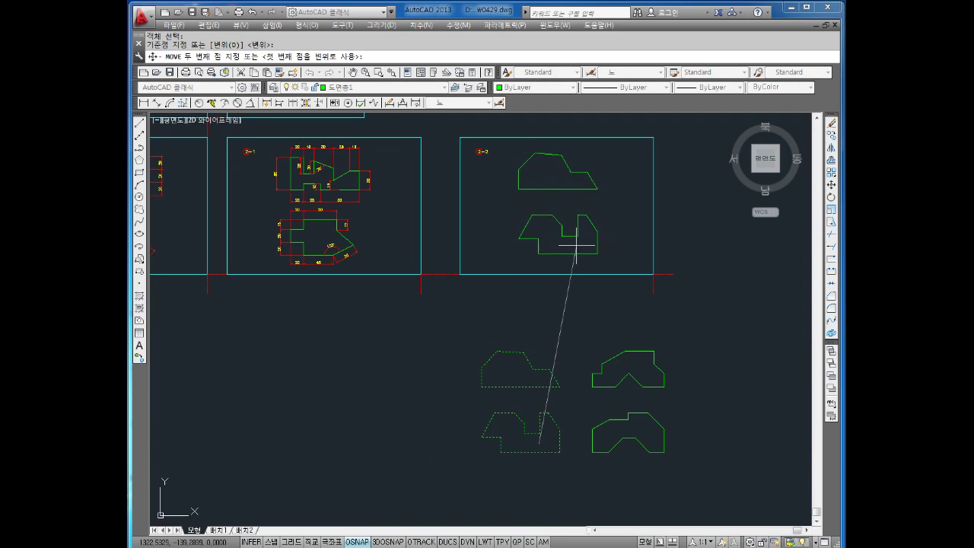
{"action": "left_click", "coordinate": [577, 246]}
{"action": "key", "text": "Escape"}
{"action": "key", "text": "Escape"}
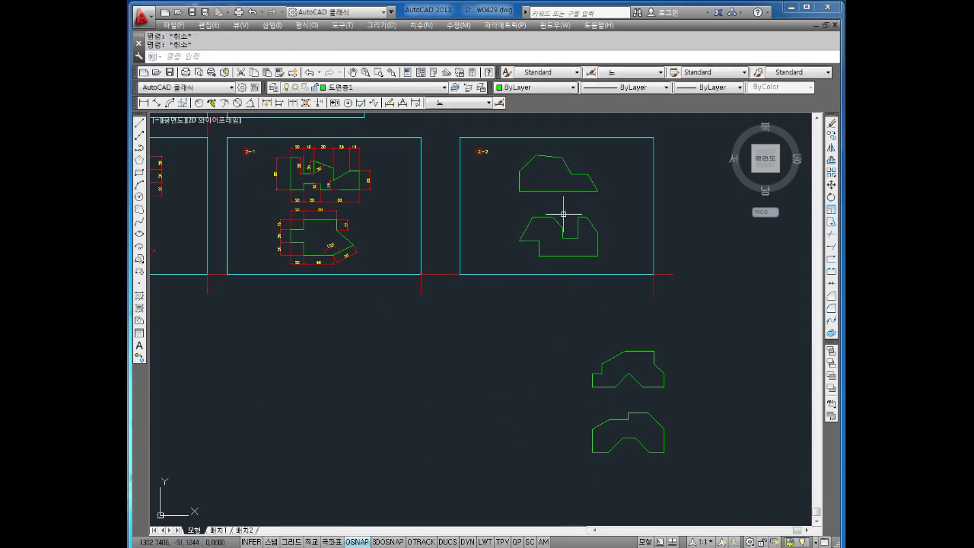
{"action": "scroll", "coordinate": [563, 214], "scroll_direction": "up", "scroll_amount": 4}
{"action": "middle_click_drag", "start_coordinate": [563, 239], "coordinate": [570, 310]}
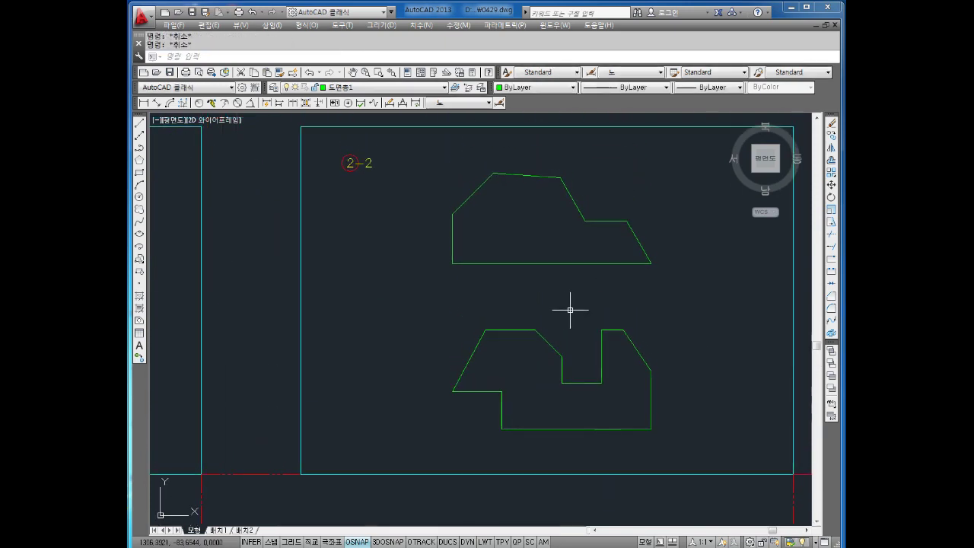
Add a 120 linear dimension below the upper profile's bottom edge.
{"action": "left_click", "coordinate": [144, 104]}
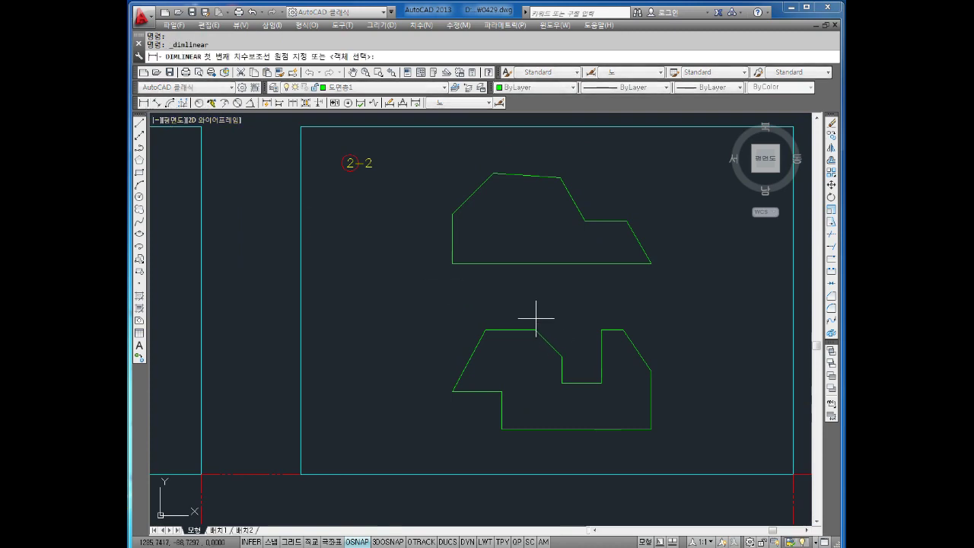
{"action": "left_click", "coordinate": [452, 264]}
{"action": "left_click", "coordinate": [650, 263]}
{"action": "left_click", "coordinate": [596, 291]}
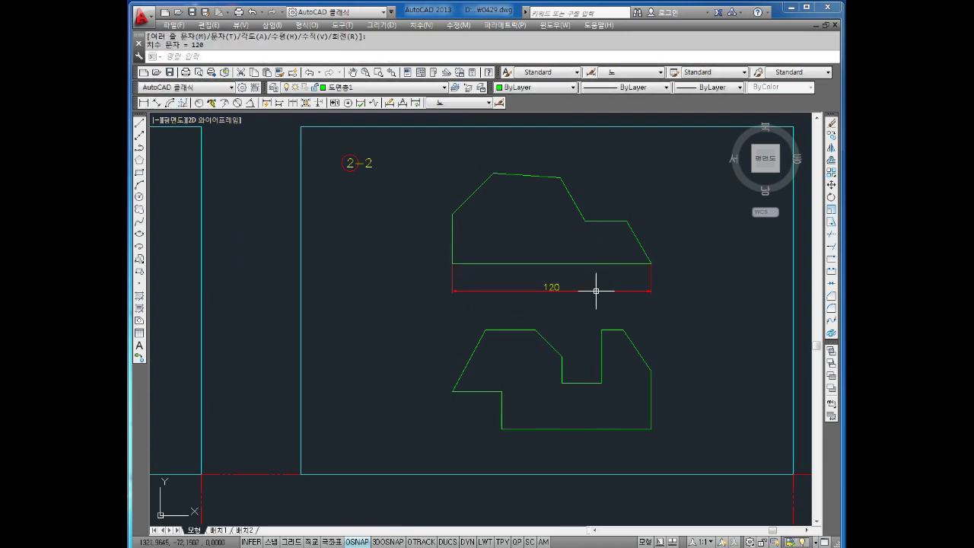
{"action": "middle_click_drag", "start_coordinate": [647, 223], "coordinate": [595, 223]}
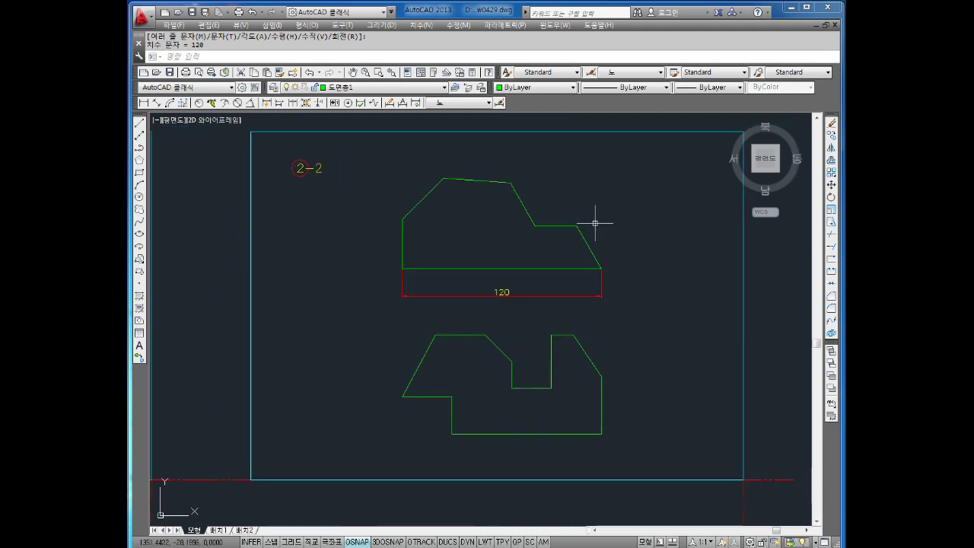
Add aligned dimensions of 30 on the right slanted edge and 25 under the notch.
{"action": "left_click", "coordinate": [156, 102]}
{"action": "scroll", "coordinate": [625, 189], "scroll_direction": "up", "scroll_amount": 2}
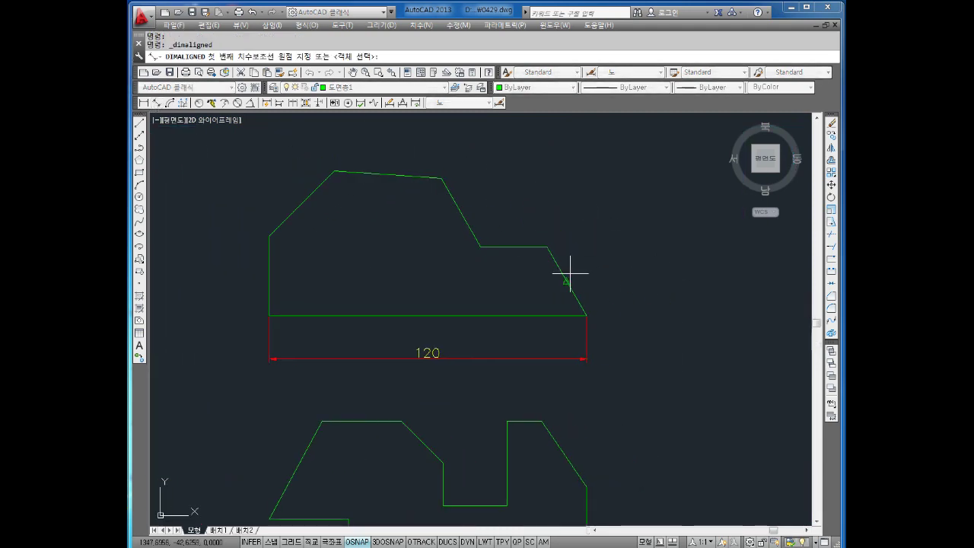
{"action": "left_click", "coordinate": [589, 310]}
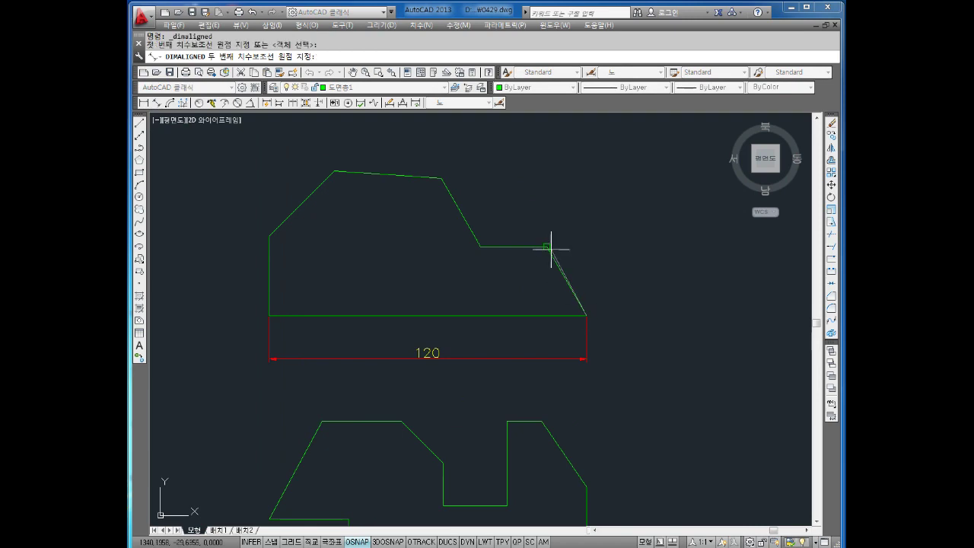
{"action": "left_click", "coordinate": [548, 247]}
{"action": "left_click", "coordinate": [597, 253]}
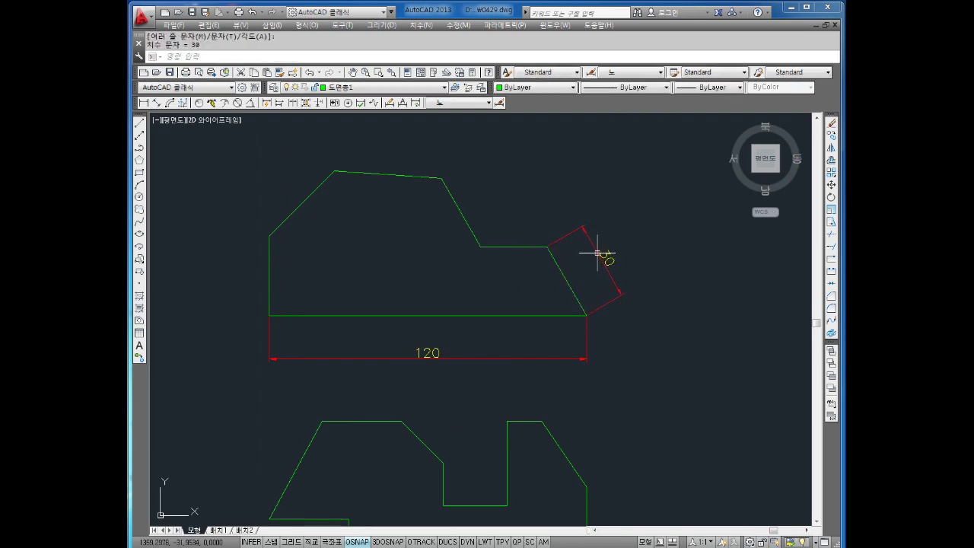
{"action": "key", "text": "Return"}
{"action": "left_click", "coordinate": [489, 250]}
{"action": "left_click", "coordinate": [545, 248]}
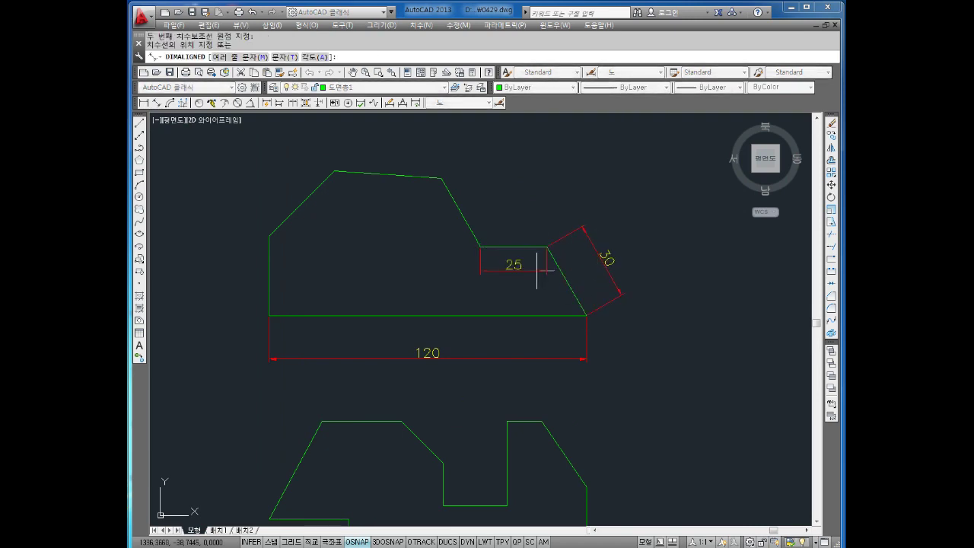
{"action": "left_click", "coordinate": [533, 278]}
Add aligned dimensions of 30 on the middle slanted edge and 35 on the left slant.
{"action": "key", "text": "Return"}
{"action": "left_click", "coordinate": [479, 229]}
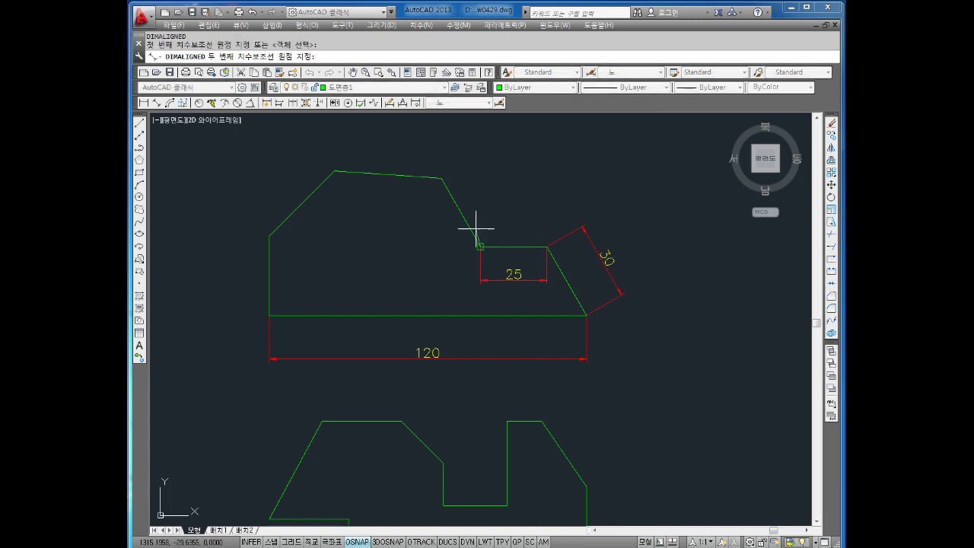
{"action": "left_click", "coordinate": [442, 178]}
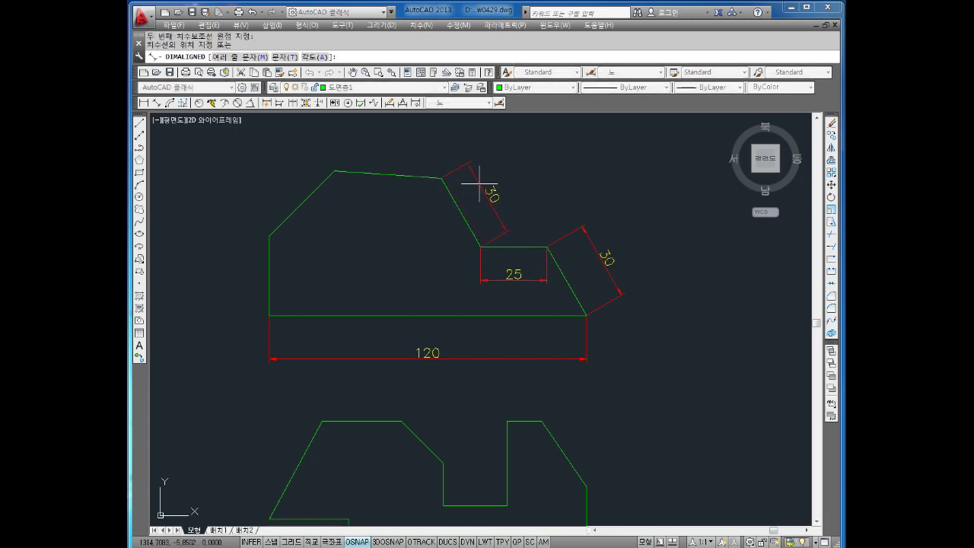
{"action": "left_click", "coordinate": [431, 222]}
{"action": "key", "text": "Return"}
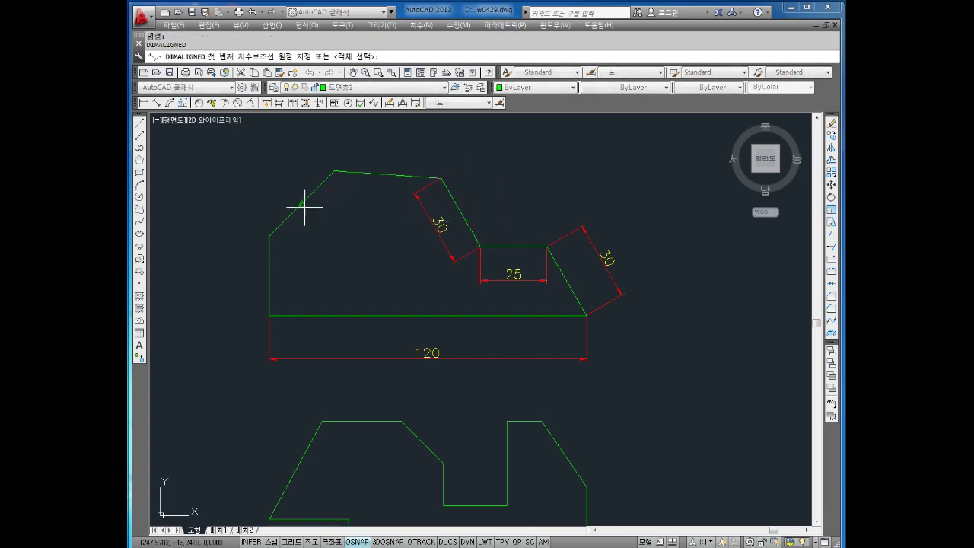
{"action": "left_click", "coordinate": [334, 171]}
{"action": "left_click", "coordinate": [268, 234]}
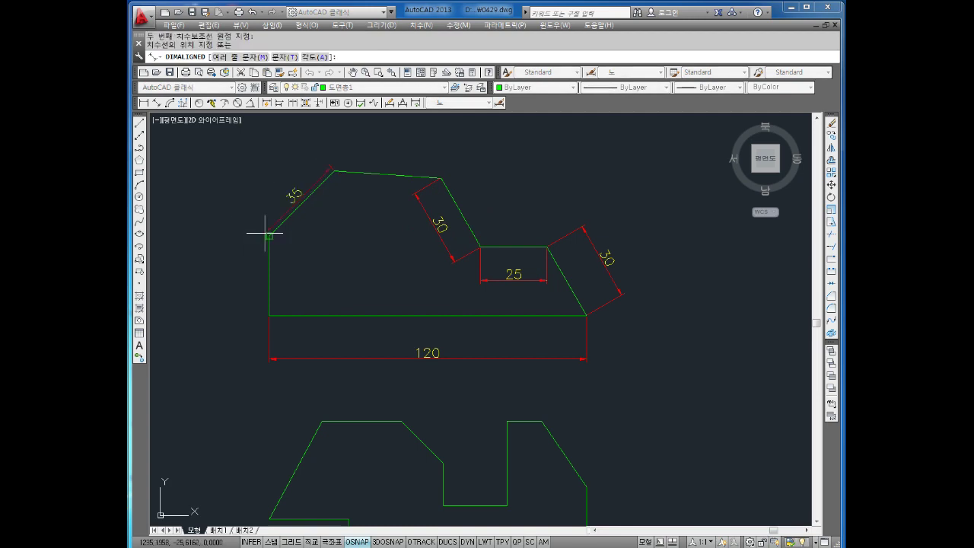
{"action": "left_click", "coordinate": [253, 206]}
Add a 30 dimension to the left vertical edge and clear its grips.
{"action": "key", "text": "Return"}
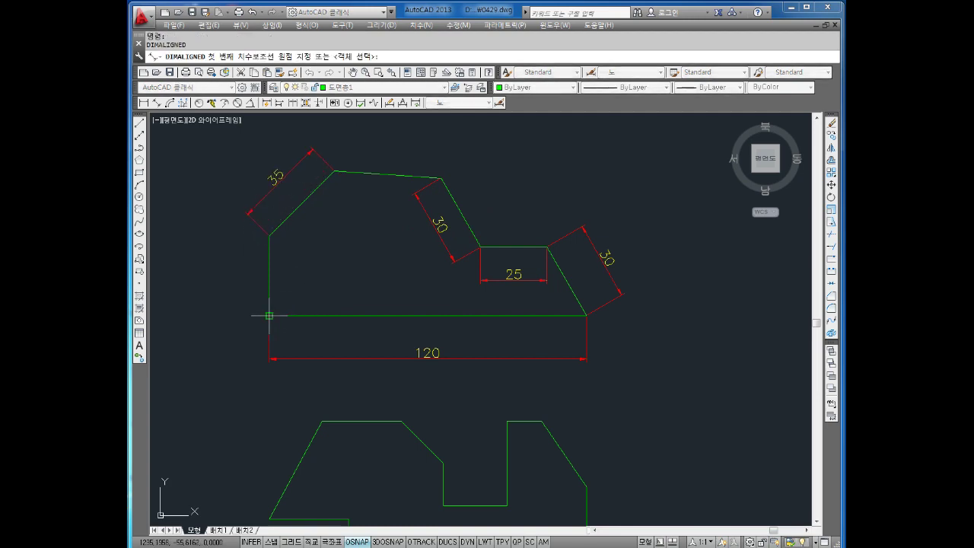
{"action": "left_click", "coordinate": [269, 314]}
{"action": "left_click", "coordinate": [269, 236]}
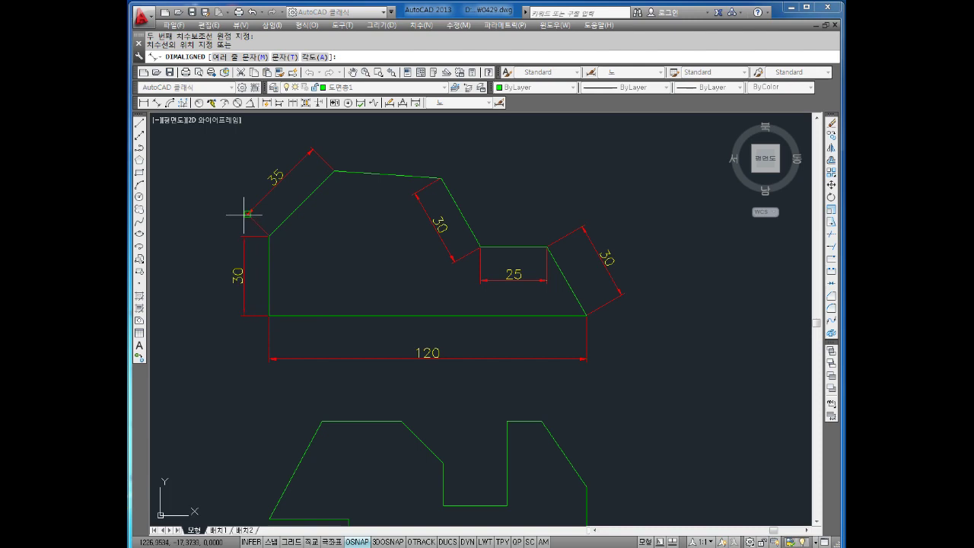
{"action": "left_click", "coordinate": [247, 217]}
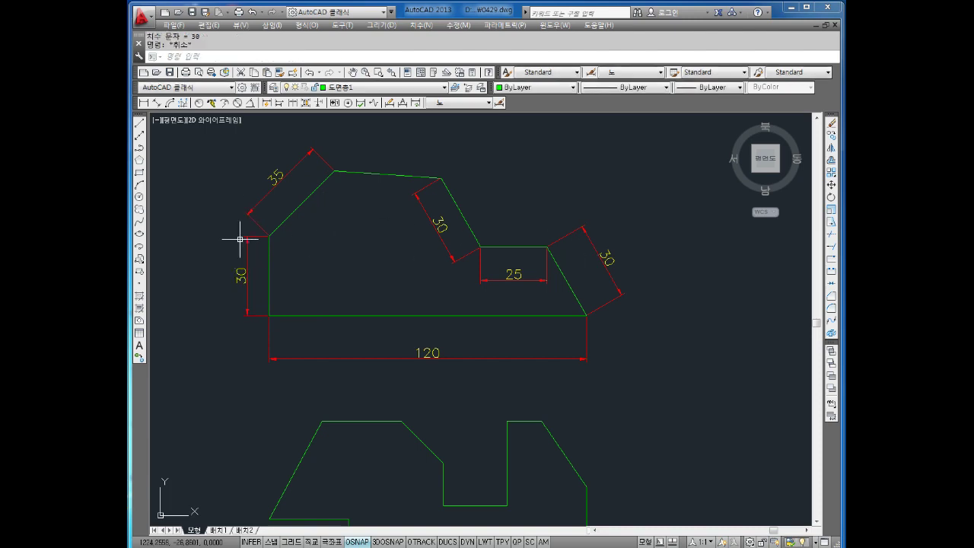
{"action": "left_click", "coordinate": [240, 276]}
{"action": "left_click", "coordinate": [244, 236]}
{"action": "key", "text": "Escape"}
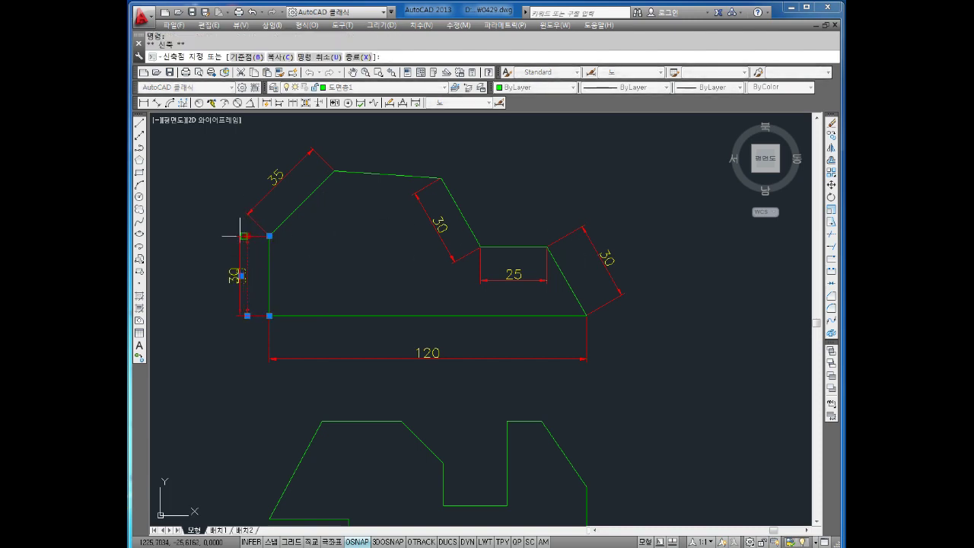
{"action": "key", "text": "Escape"}
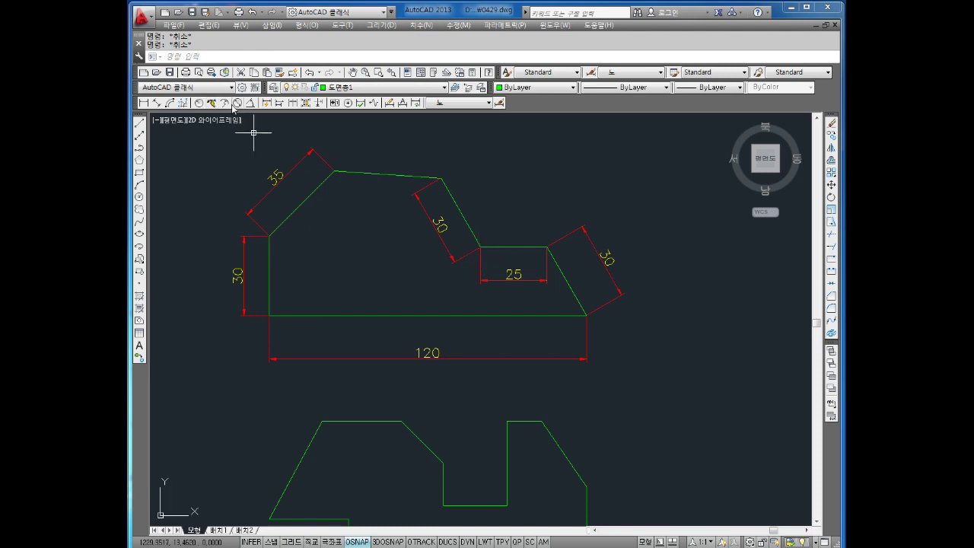
Add a 60° angle dimension at the right slant and a 120° angle dimension above the notch.
{"action": "left_click", "coordinate": [249, 103]}
{"action": "scroll", "coordinate": [488, 288], "scroll_direction": "up", "scroll_amount": 2}
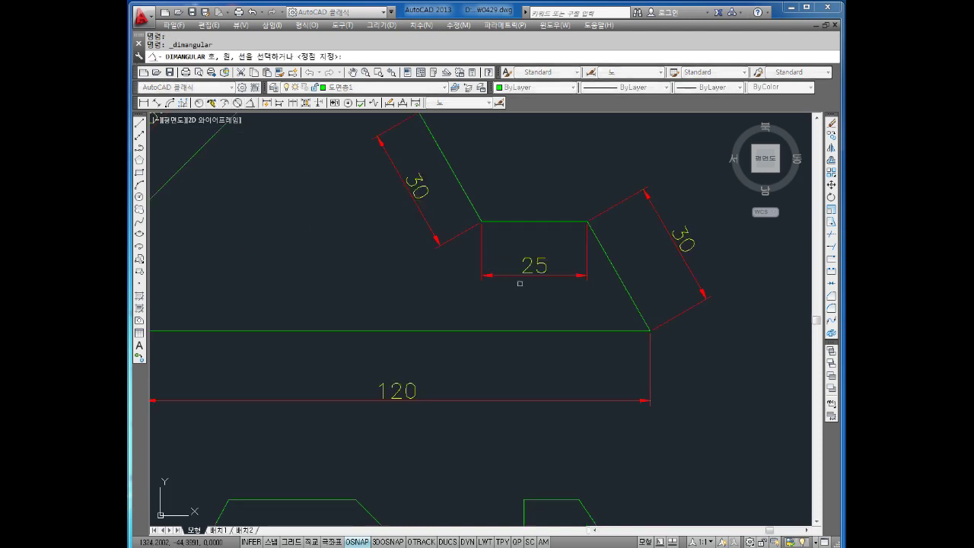
{"action": "left_click", "coordinate": [593, 332]}
{"action": "left_click", "coordinate": [629, 294]}
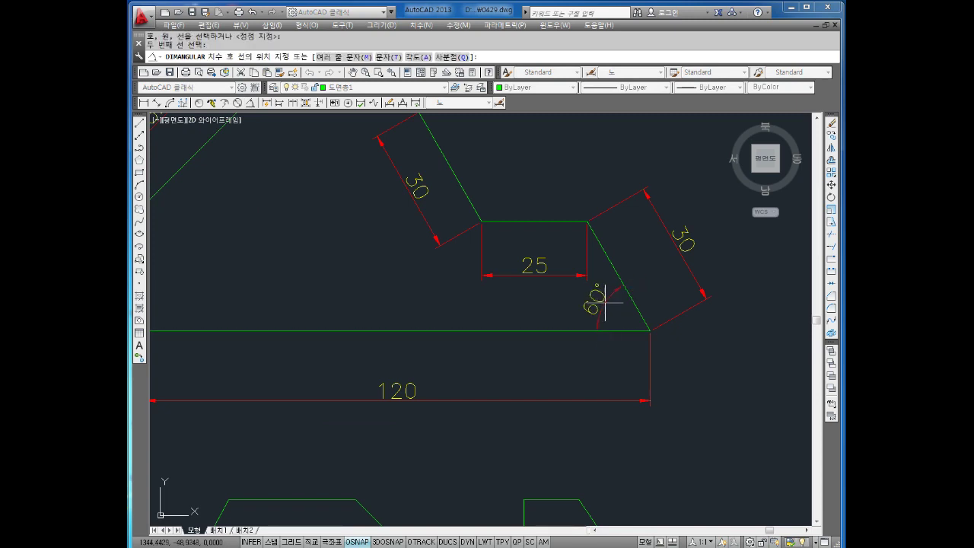
{"action": "left_click", "coordinate": [610, 302]}
{"action": "middle_click_drag", "start_coordinate": [525, 219], "coordinate": [581, 307]}
{"action": "key", "text": "Return"}
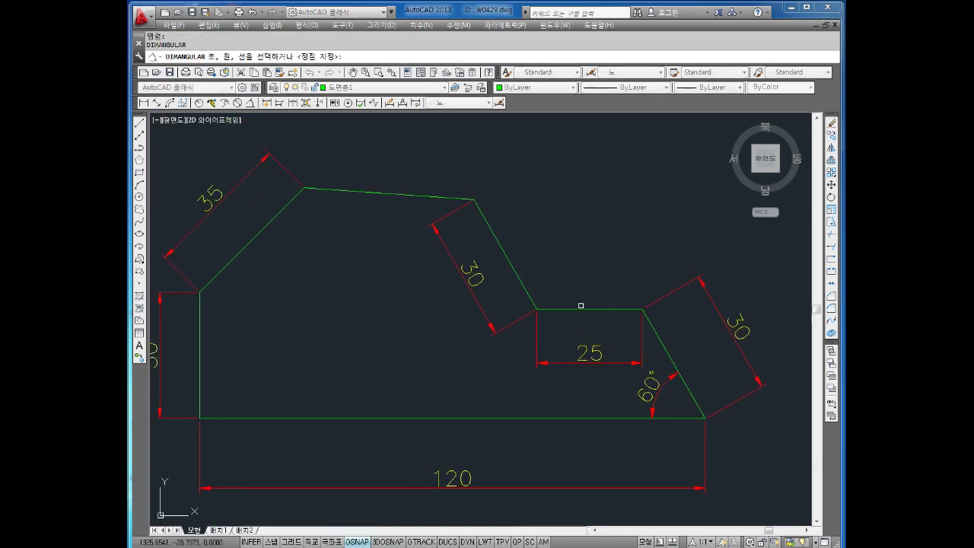
{"action": "left_click", "coordinate": [581, 309]}
{"action": "left_click", "coordinate": [527, 280]}
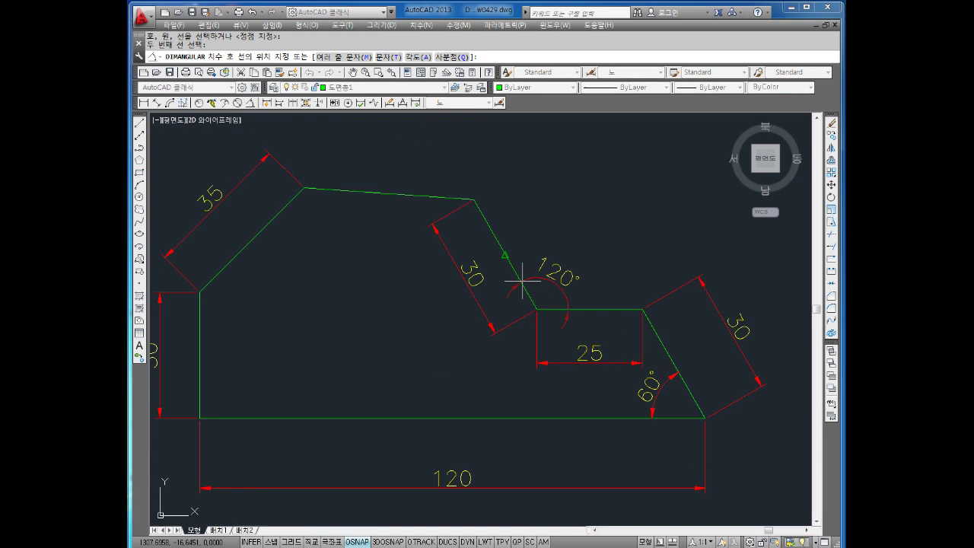
{"action": "left_click", "coordinate": [556, 267]}
Add a 135° angle dimension at the left slant and zoom out to the whole 2-2 frame.
{"action": "middle_click_drag", "start_coordinate": [556, 266], "coordinate": [621, 269]}
{"action": "key", "text": "Return"}
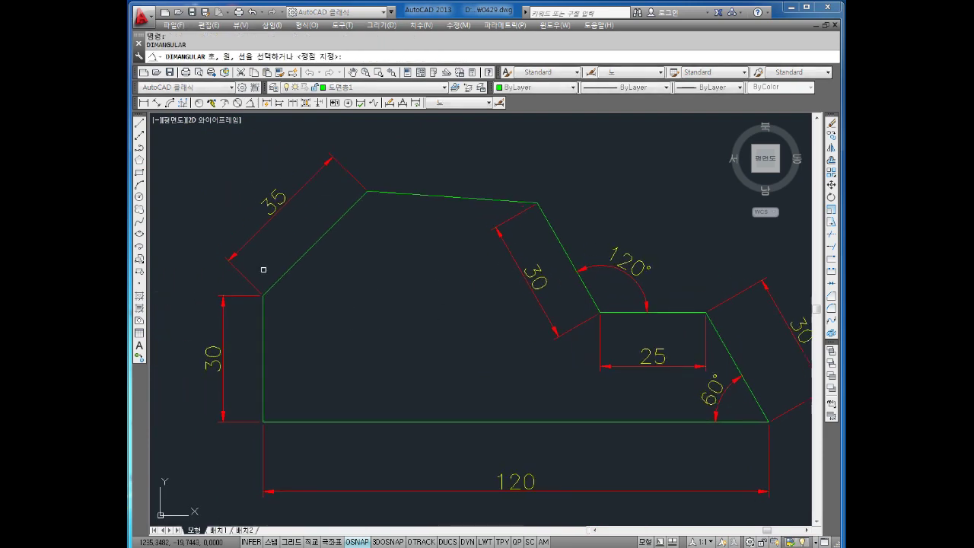
{"action": "left_click", "coordinate": [280, 277]}
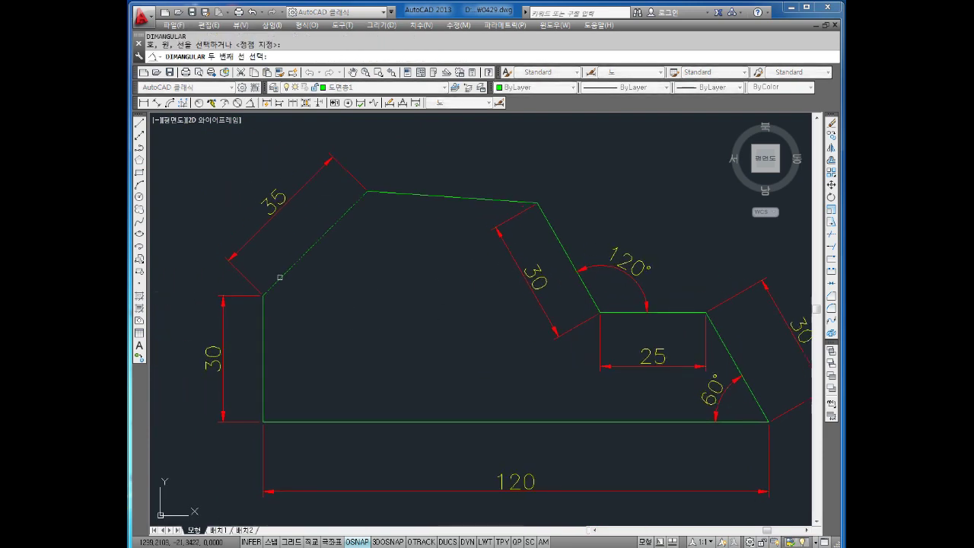
{"action": "left_click", "coordinate": [263, 331]}
{"action": "left_click", "coordinate": [312, 325]}
{"action": "scroll", "coordinate": [329, 320], "scroll_direction": "down", "scroll_amount": 2}
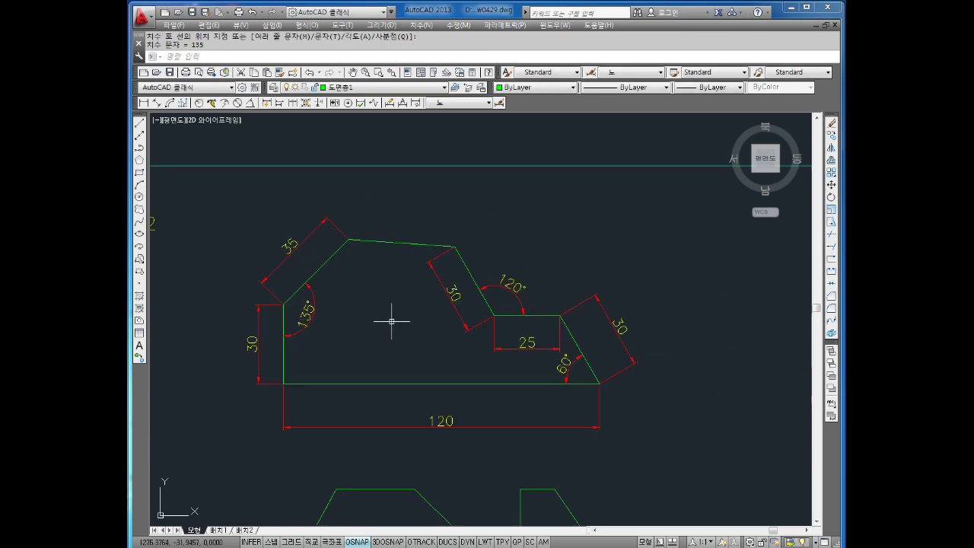
{"action": "scroll", "coordinate": [403, 321], "scroll_direction": "down", "scroll_amount": 1}
{"action": "scroll", "coordinate": [457, 305], "scroll_direction": "down", "scroll_amount": 2}
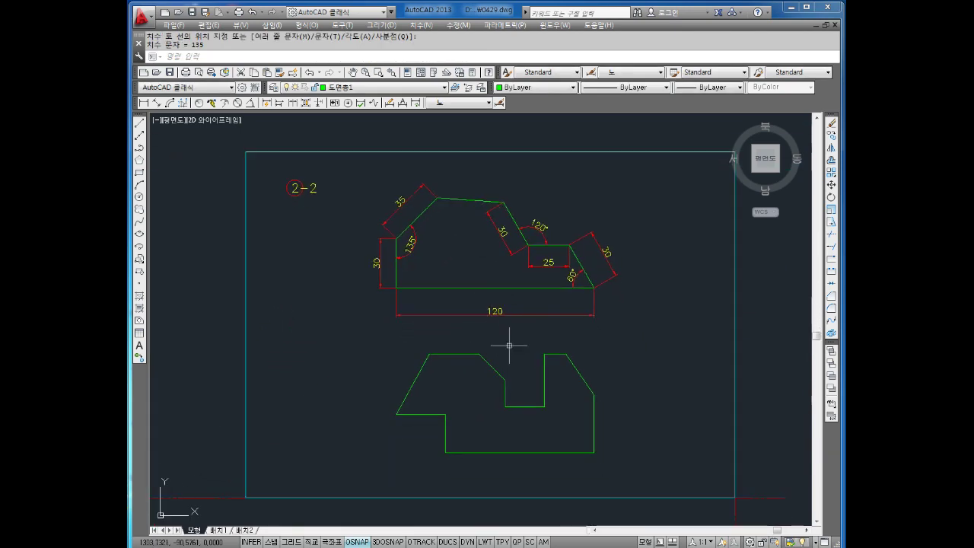
{"action": "middle_click_drag", "start_coordinate": [511, 352], "coordinate": [514, 308]}
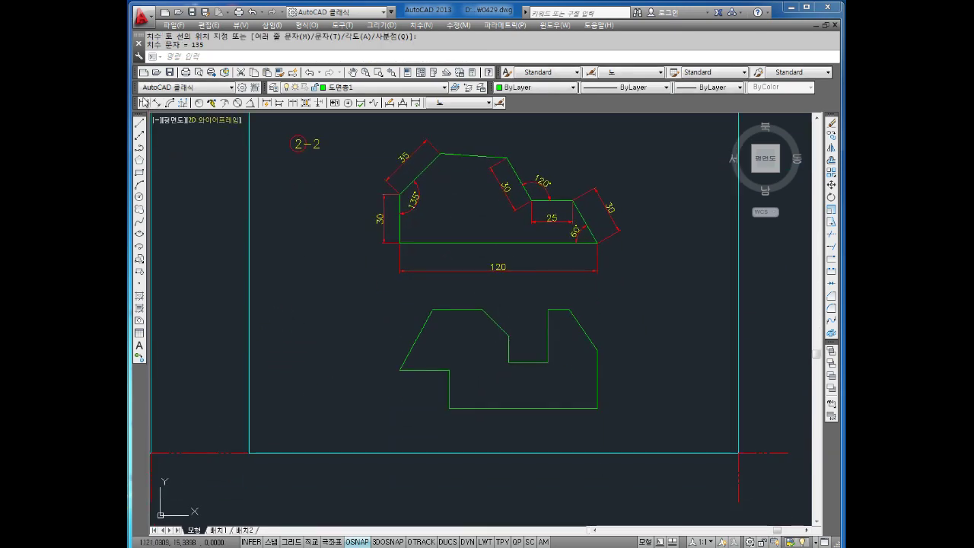
Add a 20 dimension above the lower profile's top edge and a 120 overall width below it.
{"action": "left_click", "coordinate": [143, 103]}
{"action": "scroll", "coordinate": [431, 293], "scroll_direction": "up", "scroll_amount": 2}
{"action": "left_click", "coordinate": [384, 411]}
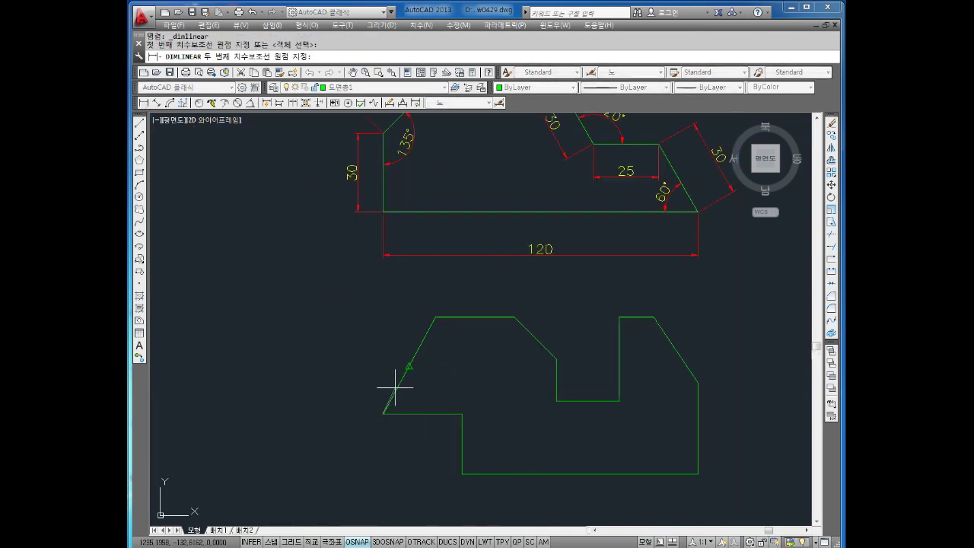
{"action": "left_click", "coordinate": [435, 317]}
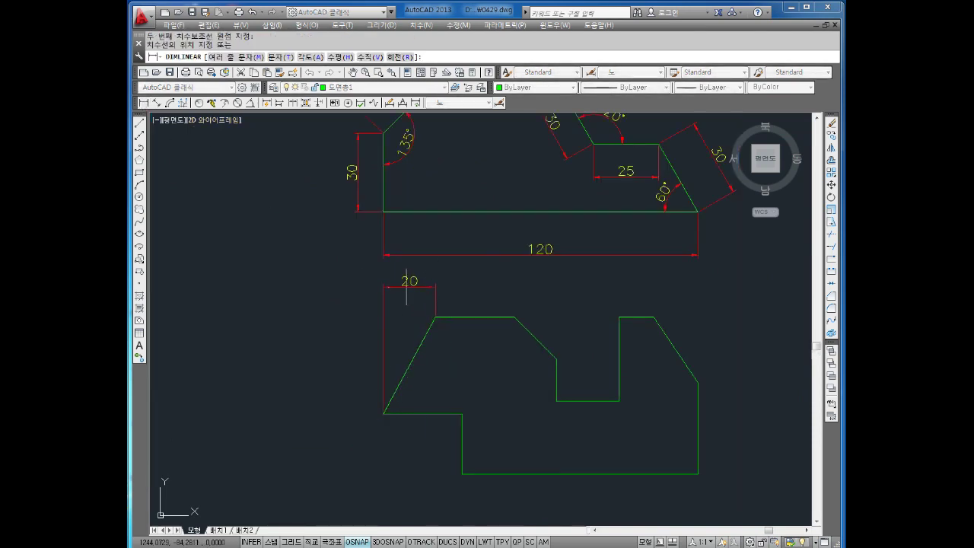
{"action": "left_click", "coordinate": [406, 286]}
{"action": "scroll", "coordinate": [462, 315], "scroll_direction": "down", "scroll_amount": 2}
{"action": "scroll", "coordinate": [472, 335], "scroll_direction": "up", "scroll_amount": 2}
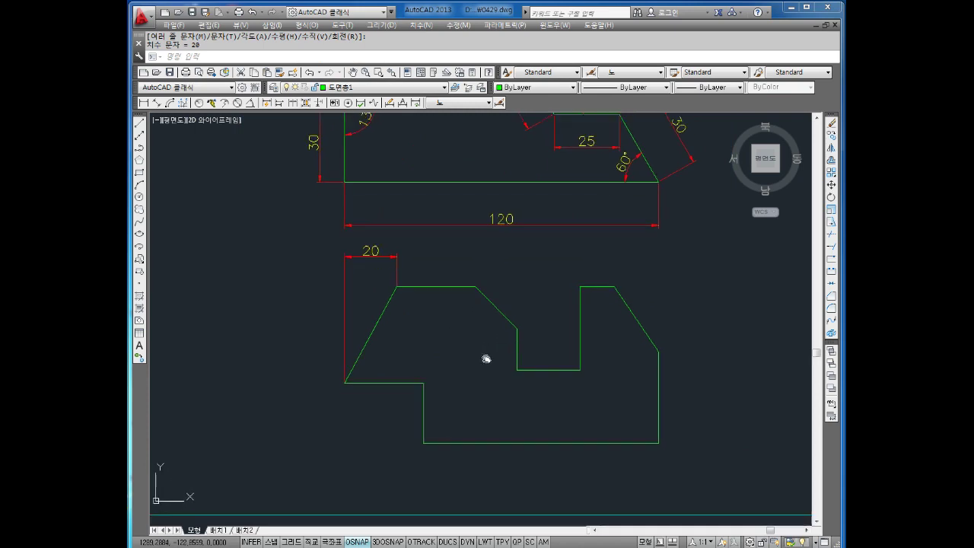
{"action": "key", "text": "Return"}
{"action": "left_click", "coordinate": [339, 364]}
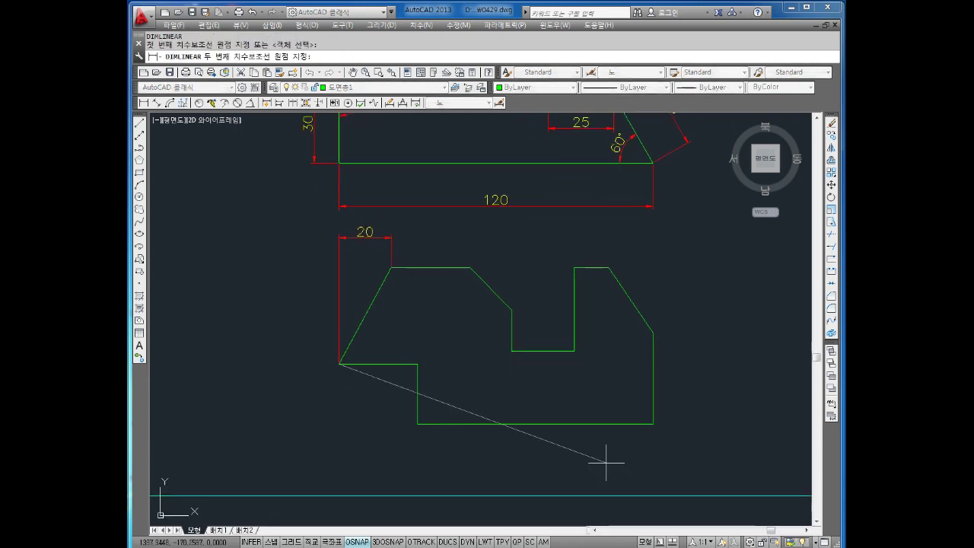
{"action": "left_click", "coordinate": [651, 424]}
{"action": "left_click", "coordinate": [564, 464]}
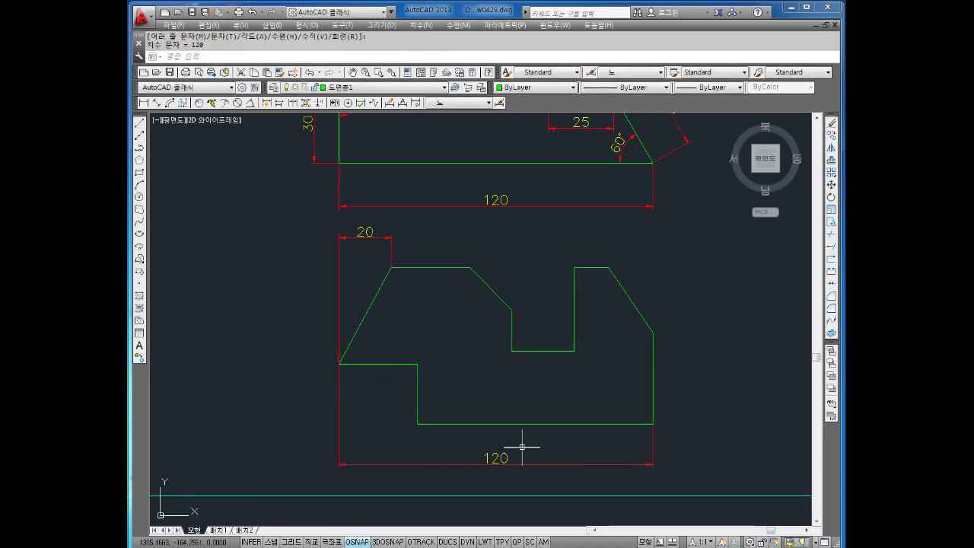
Add a 30 dimension under the left step, abandoning a misplaced height dimension.
{"action": "key", "text": "Return"}
{"action": "left_click", "coordinate": [339, 364]}
{"action": "left_click", "coordinate": [417, 424]}
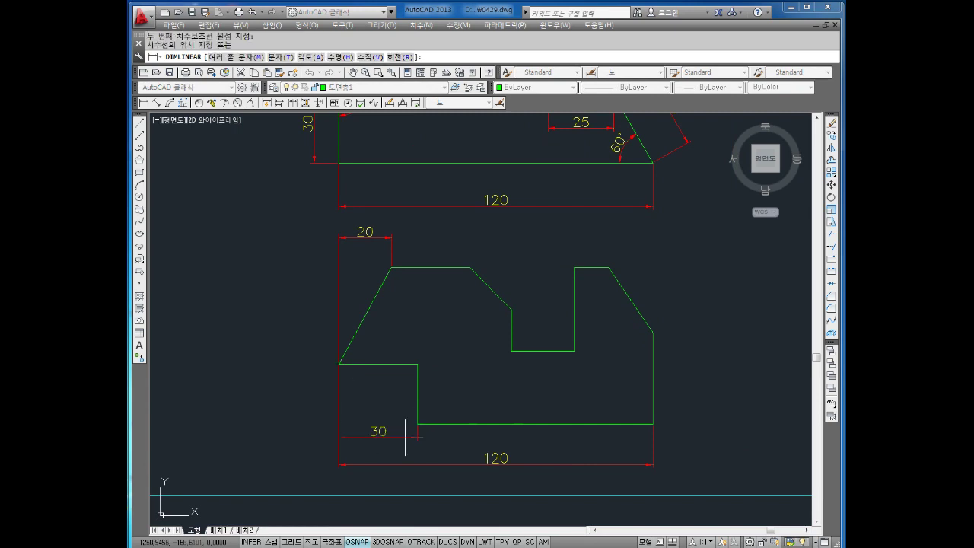
{"action": "left_click", "coordinate": [381, 446]}
{"action": "key", "text": "Return"}
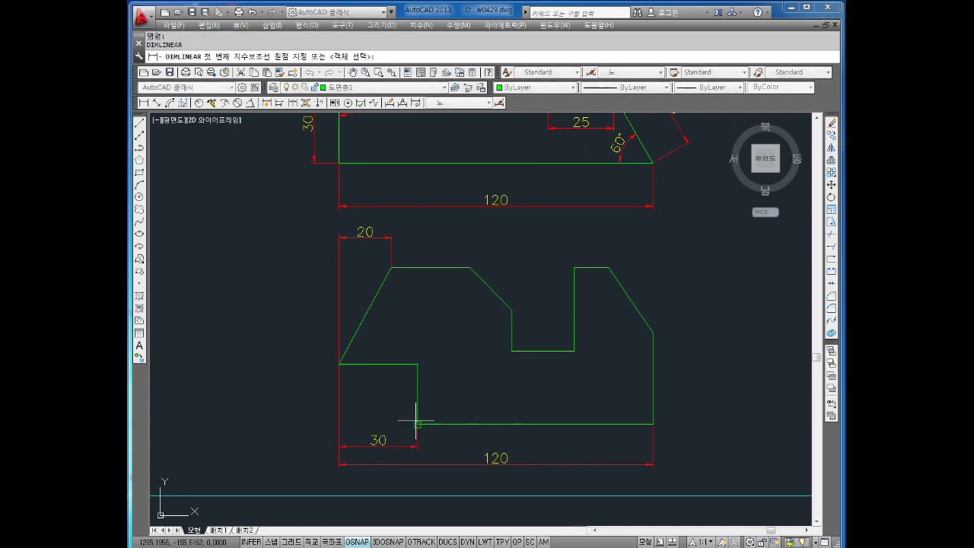
{"action": "left_click", "coordinate": [417, 424]}
{"action": "left_click", "coordinate": [339, 364]}
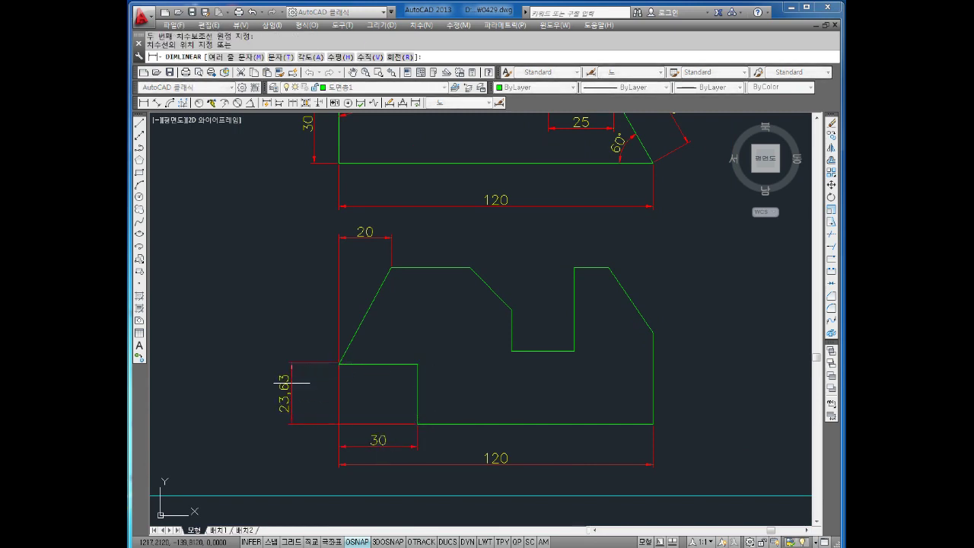
{"action": "key", "text": "Escape"}
Add a 23 height dimension left of the step, then select the 20 dimension.
{"action": "key", "text": "Return"}
{"action": "scroll", "coordinate": [335, 354], "scroll_direction": "up", "scroll_amount": 4}
{"action": "left_click", "coordinate": [335, 354]}
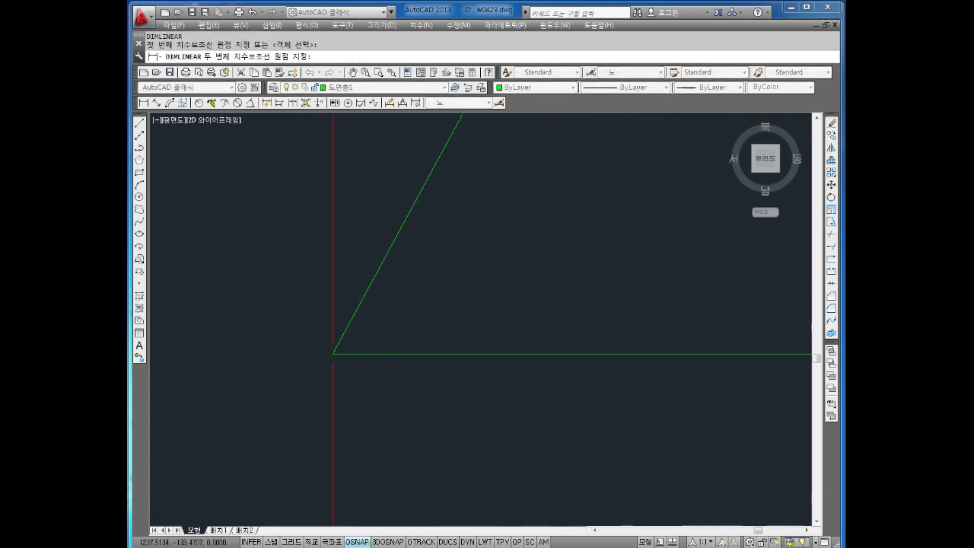
{"action": "scroll", "coordinate": [373, 373], "scroll_direction": "down", "scroll_amount": 4}
{"action": "left_click", "coordinate": [487, 461]}
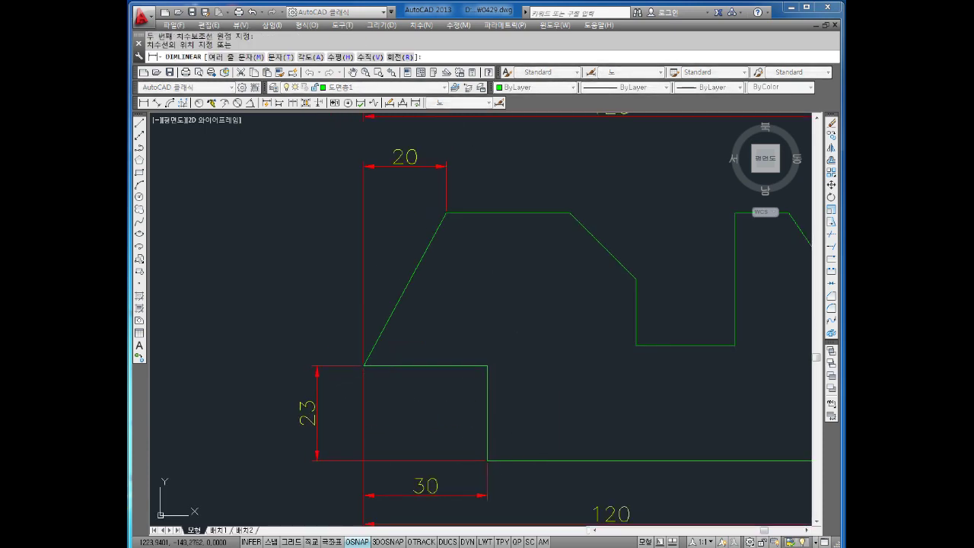
{"action": "left_click", "coordinate": [312, 411]}
{"action": "key", "text": "Escape"}
{"action": "scroll", "coordinate": [350, 414], "scroll_direction": "down", "scroll_amount": 4}
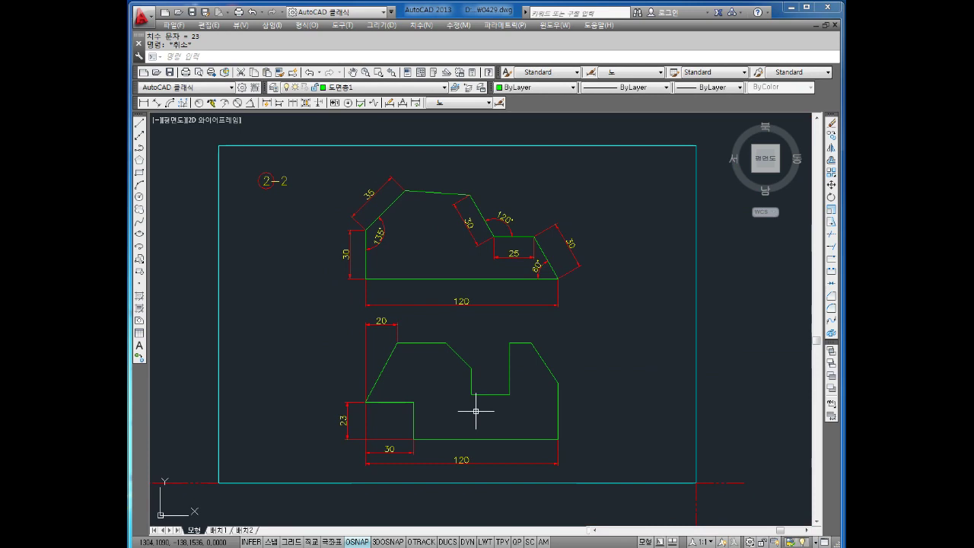
{"action": "middle_click_drag", "start_coordinate": [452, 380], "coordinate": [449, 372]}
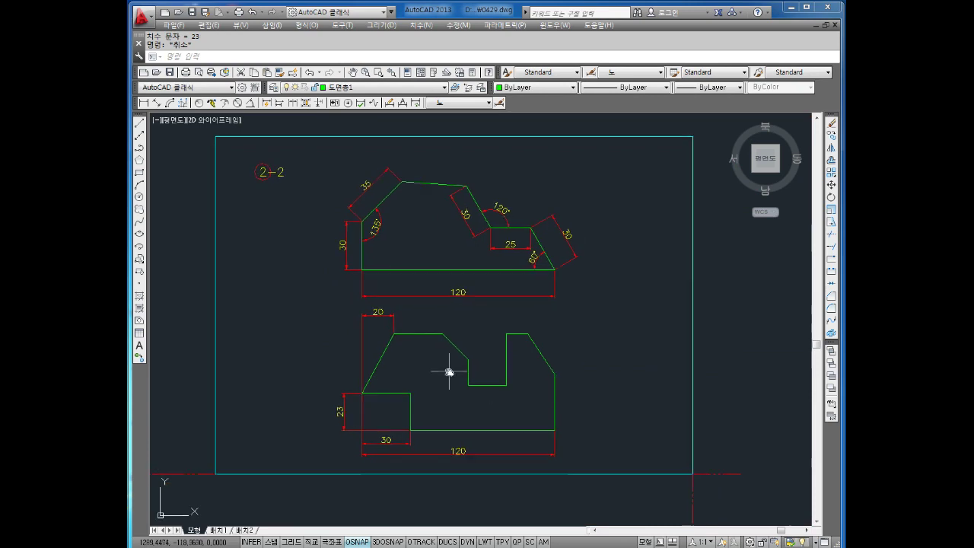
{"action": "left_click", "coordinate": [379, 315]}
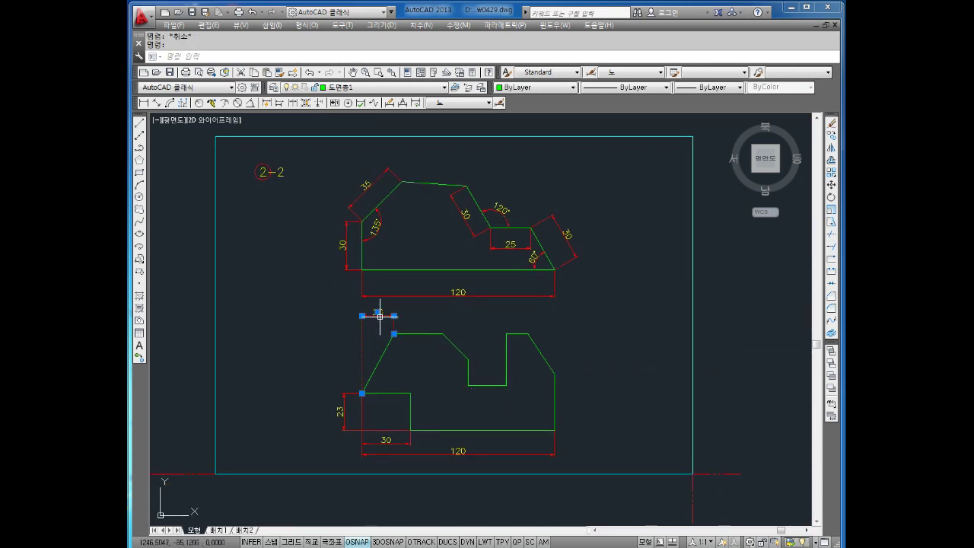
Try continuing a dimension from the 20, then cancel it.
{"action": "left_click", "coordinate": [281, 104]}
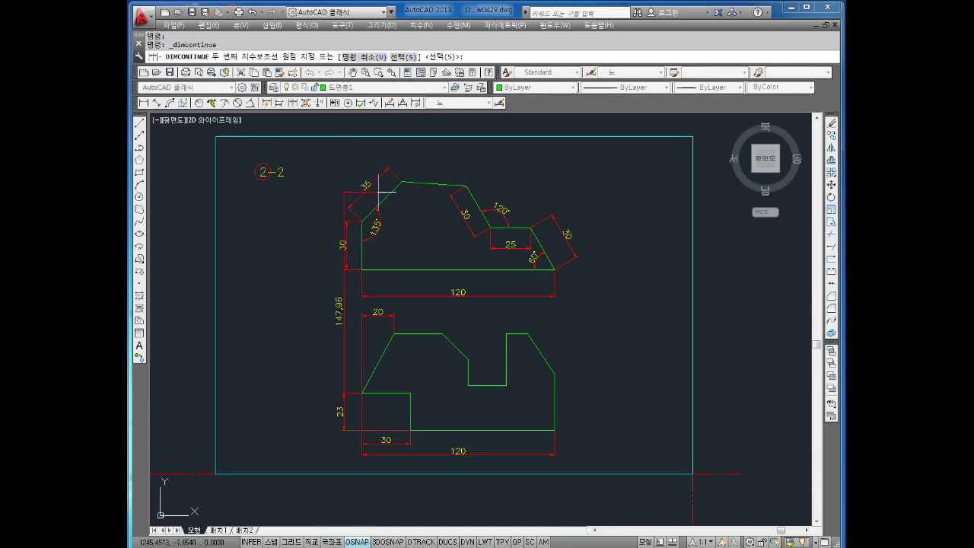
{"action": "key", "text": "Escape"}
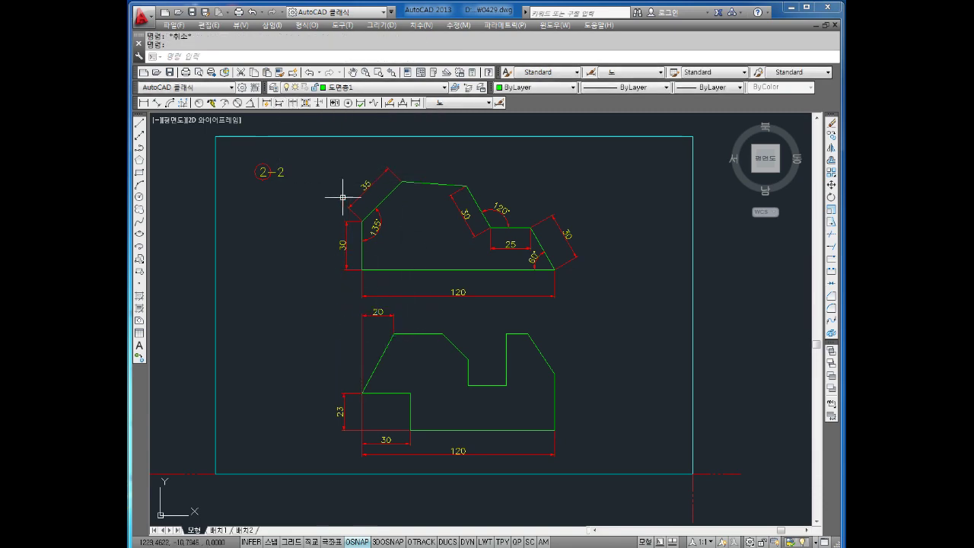
{"action": "left_click", "coordinate": [385, 312]}
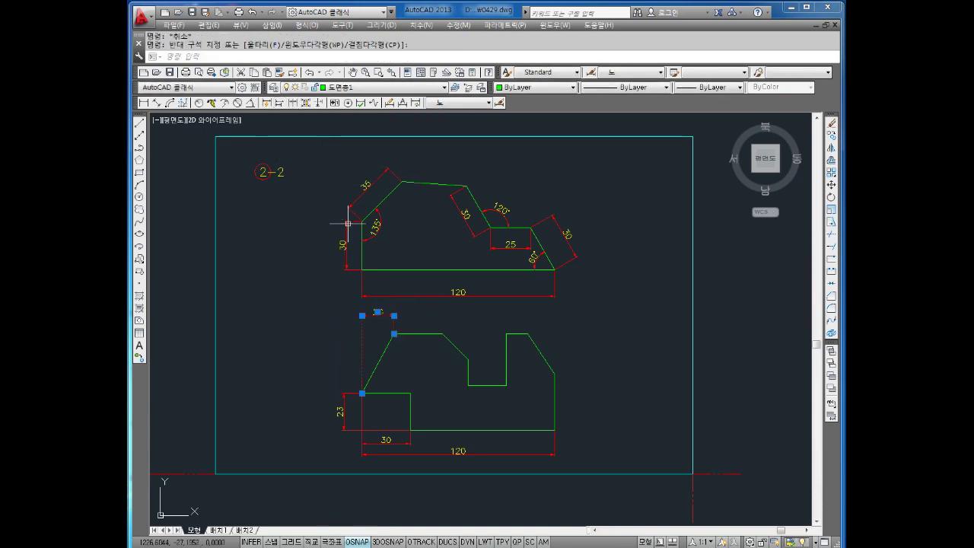
{"action": "left_click", "coordinate": [294, 103]}
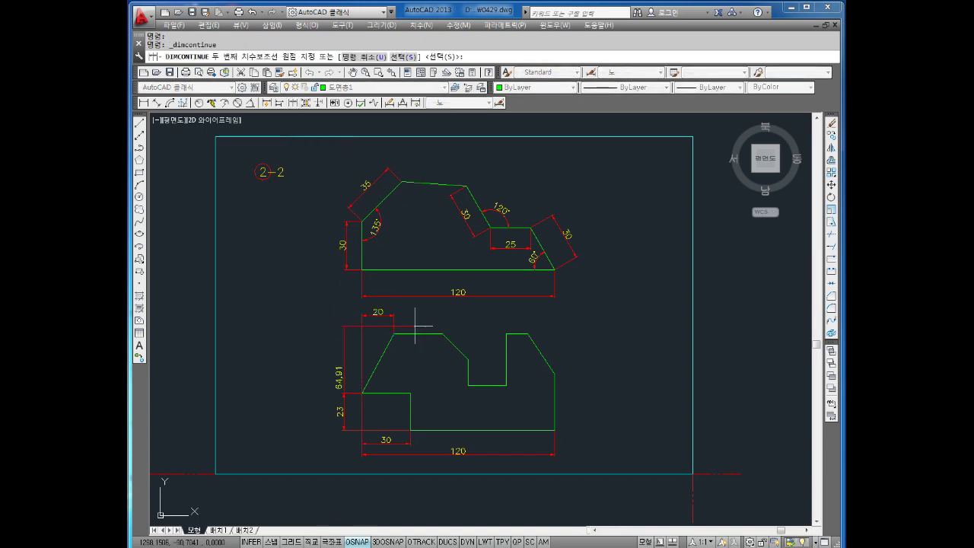
{"action": "key", "text": "Escape"}
Add a 30 linear dimension along the top edge next to the 20.
{"action": "left_click", "coordinate": [144, 103]}
{"action": "scroll", "coordinate": [431, 311], "scroll_direction": "up", "scroll_amount": 2}
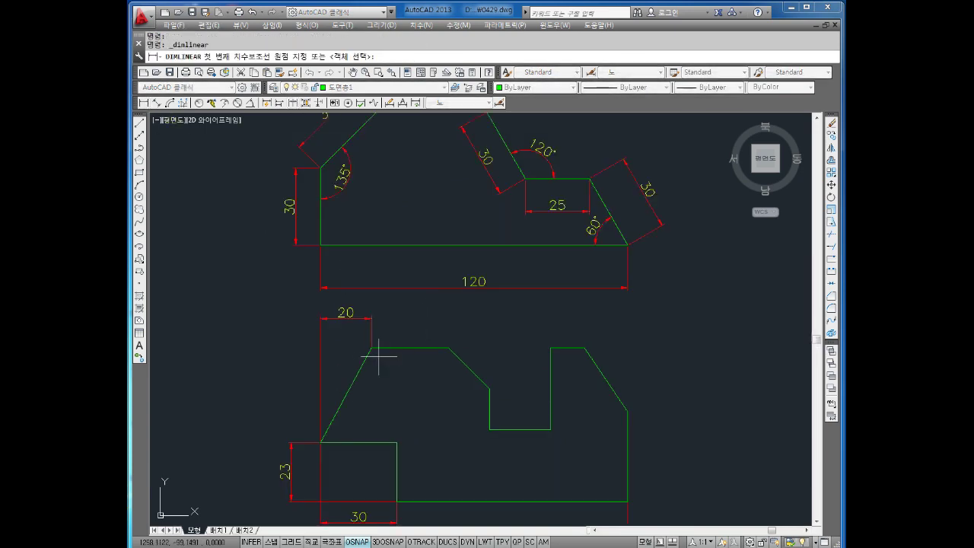
{"action": "left_click", "coordinate": [371, 348]}
{"action": "left_click", "coordinate": [448, 347]}
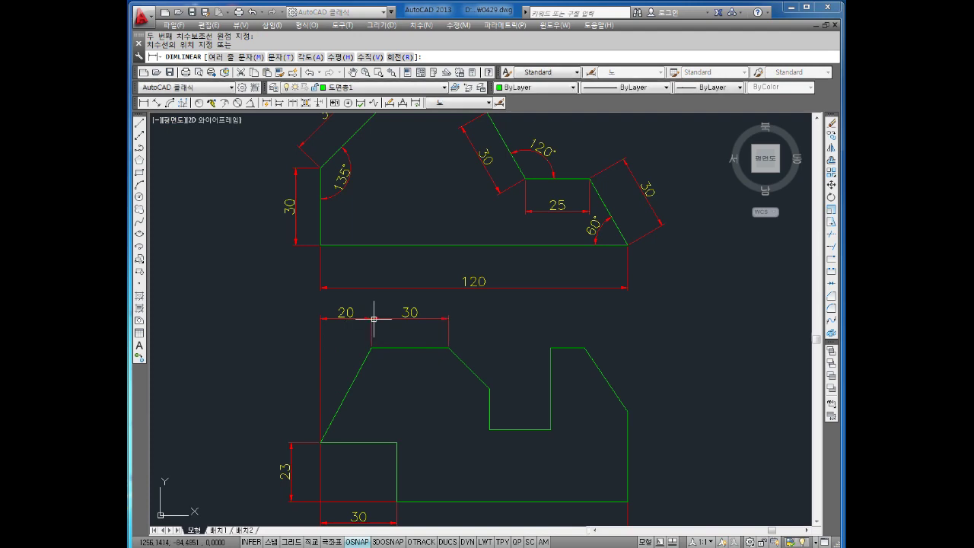
{"action": "left_click", "coordinate": [374, 319]}
Continue the dimension chain with 16 and 24 at the next top vertices.
{"action": "left_click", "coordinate": [294, 103]}
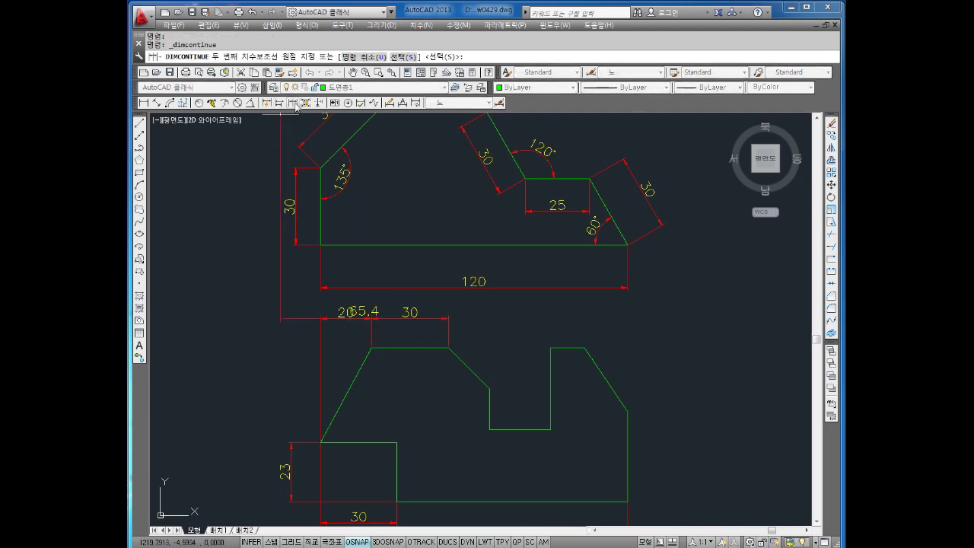
{"action": "left_click", "coordinate": [489, 388]}
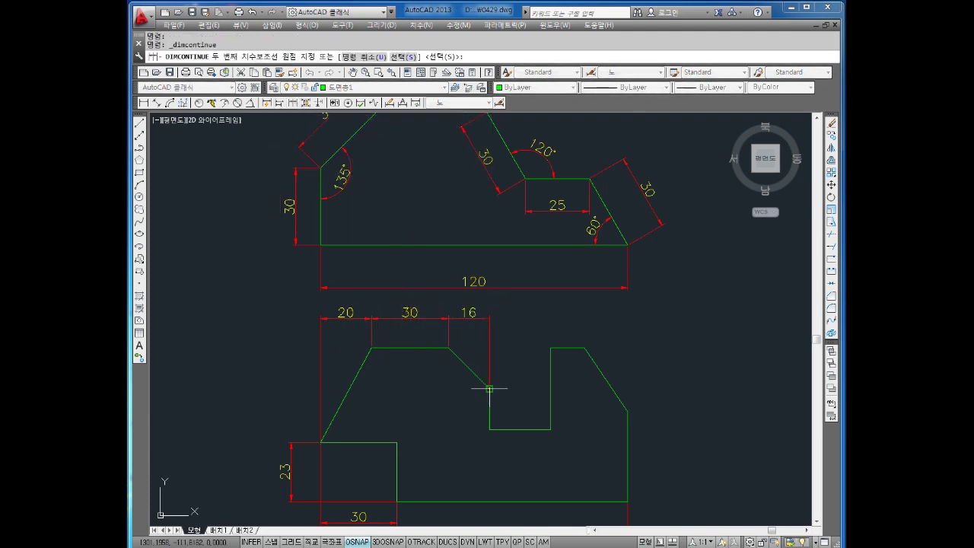
{"action": "left_click", "coordinate": [552, 349]}
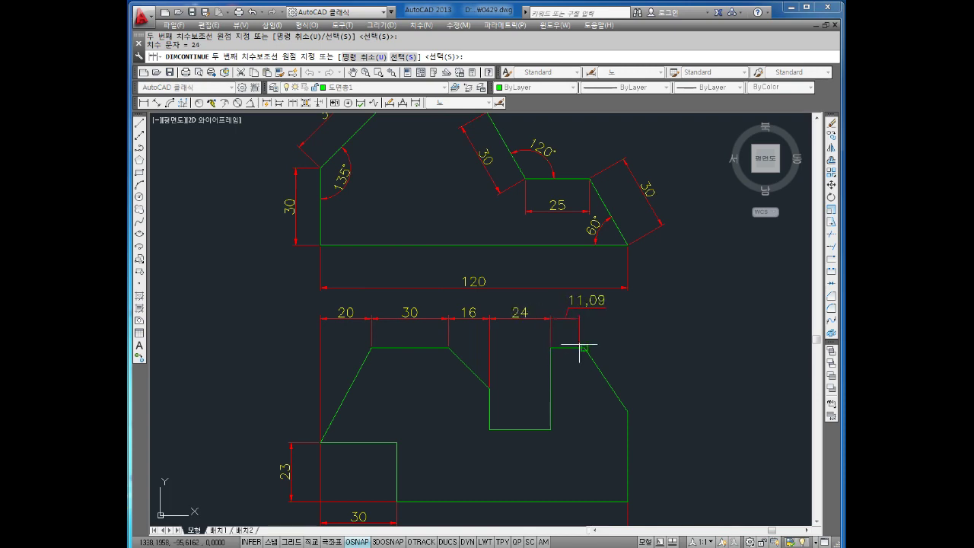
{"action": "key", "text": "Escape"}
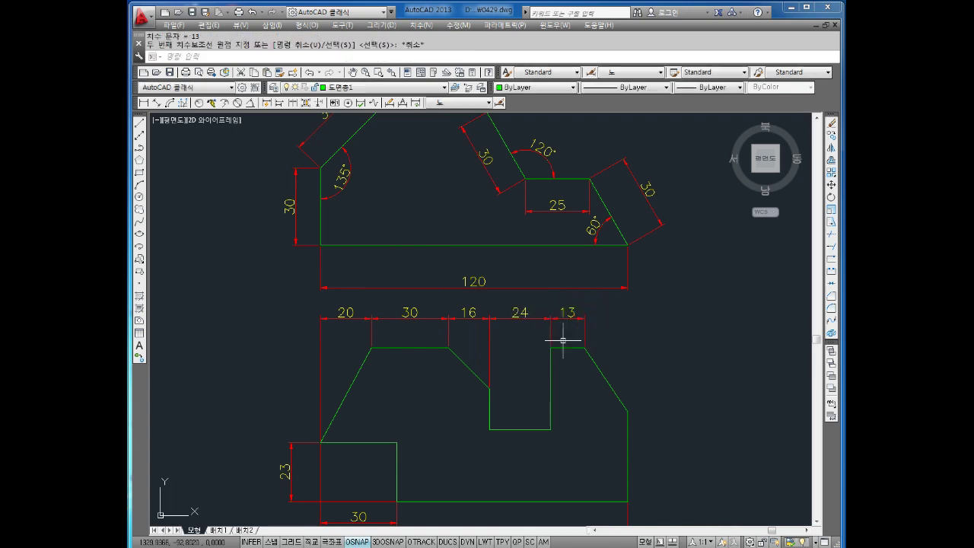
{"action": "left_click", "coordinate": [143, 103]}
Add the two stacked vertical 16 dimensions beside the lower profile's notch.
{"action": "left_click", "coordinate": [449, 348]}
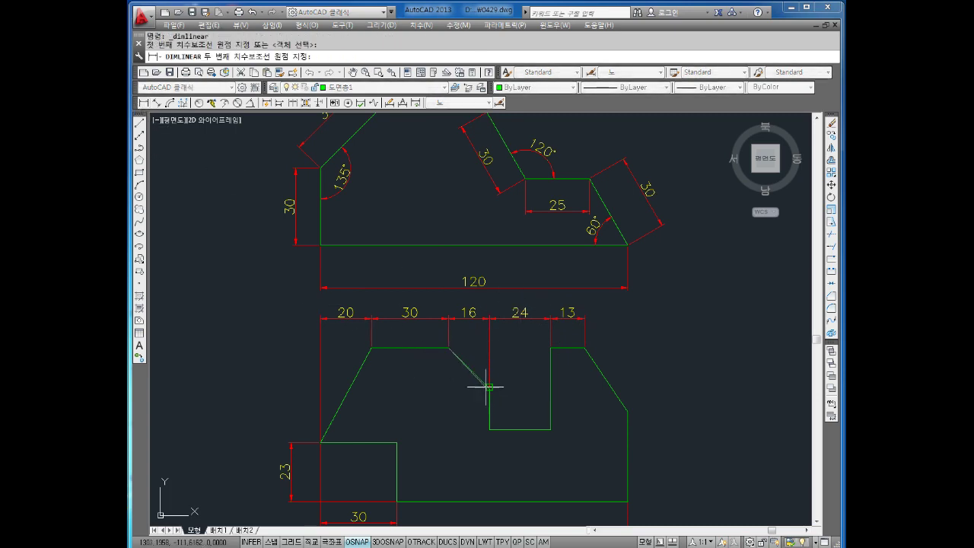
{"action": "key", "text": "Escape"}
{"action": "key", "text": "Return"}
{"action": "scroll", "coordinate": [484, 387], "scroll_direction": "up", "scroll_amount": 4}
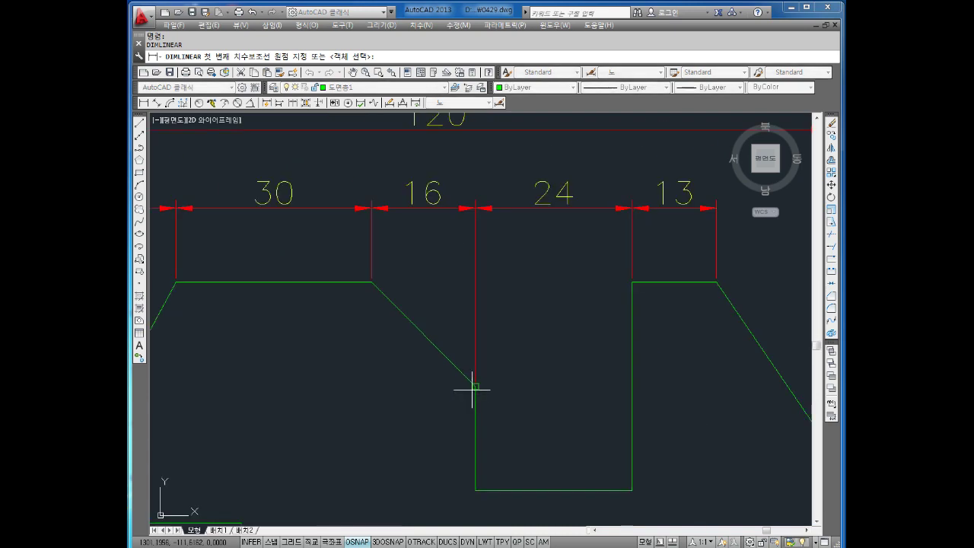
{"action": "left_click", "coordinate": [473, 388]}
{"action": "left_click", "coordinate": [372, 281]}
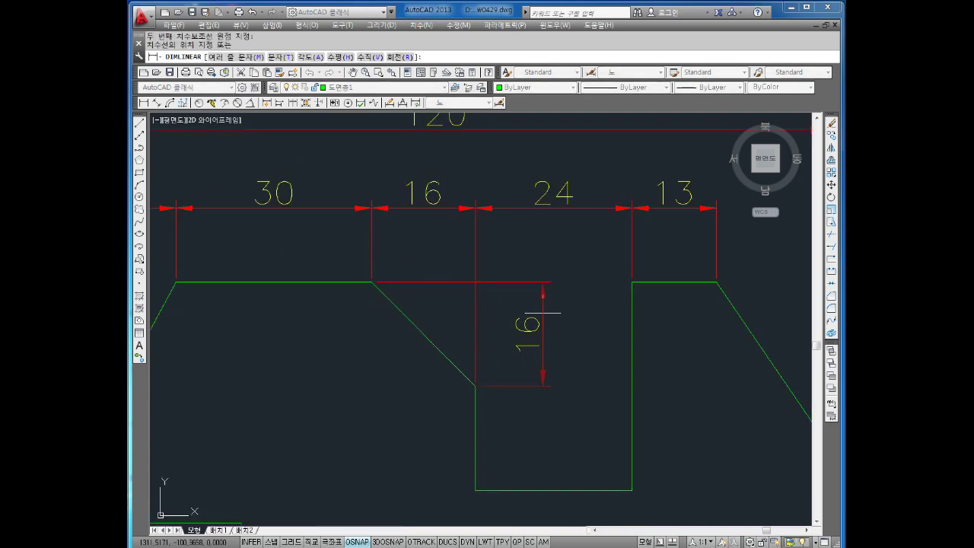
{"action": "left_click", "coordinate": [531, 335]}
{"action": "key", "text": "Return"}
{"action": "left_click", "coordinate": [476, 488]}
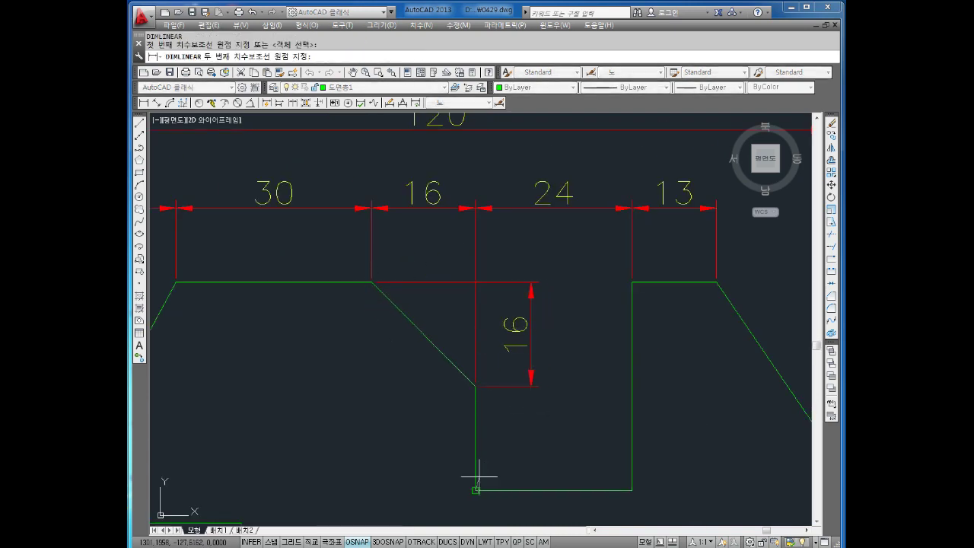
{"action": "left_click", "coordinate": [476, 387]}
{"action": "left_click", "coordinate": [531, 430]}
{"action": "key", "text": "Escape"}
Dimension the lower profile's right edge with vertical 35 and 60 heights.
{"action": "scroll", "coordinate": [567, 381], "scroll_direction": "down", "scroll_amount": 2}
{"action": "scroll", "coordinate": [565, 366], "scroll_direction": "down", "scroll_amount": 2}
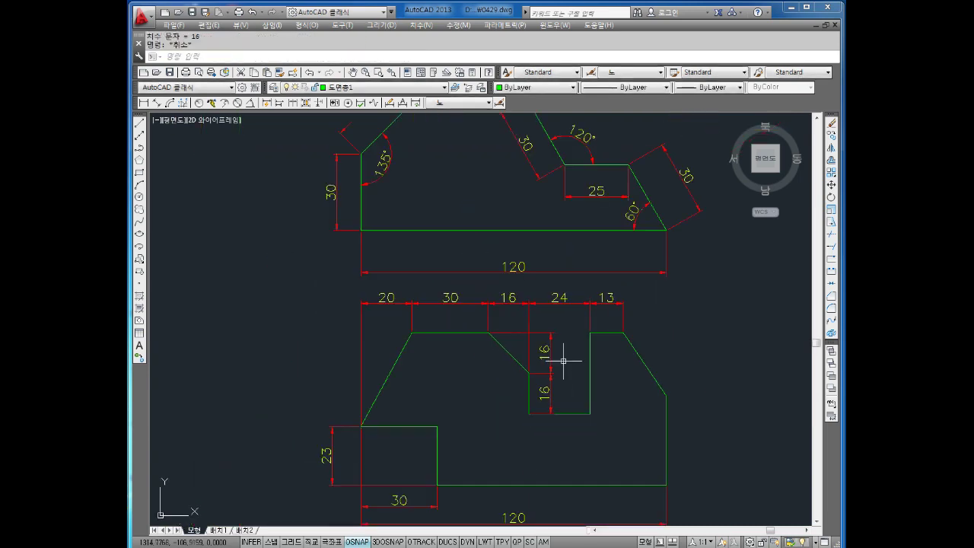
{"action": "key", "text": "Return"}
{"action": "middle_click_drag", "start_coordinate": [680, 415], "coordinate": [644, 383]}
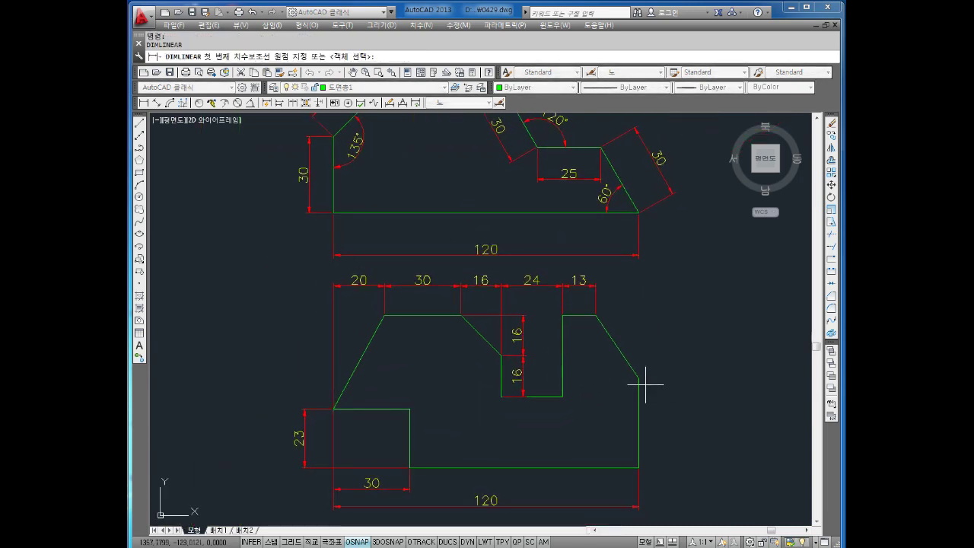
{"action": "left_click", "coordinate": [639, 379]}
{"action": "left_click", "coordinate": [638, 468]}
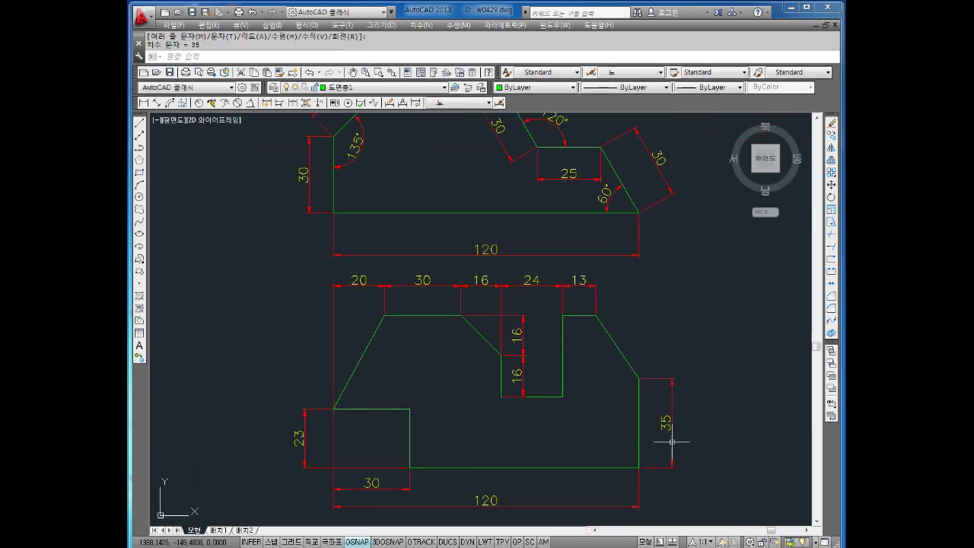
{"action": "key", "text": "Return"}
{"action": "left_click", "coordinate": [595, 315]}
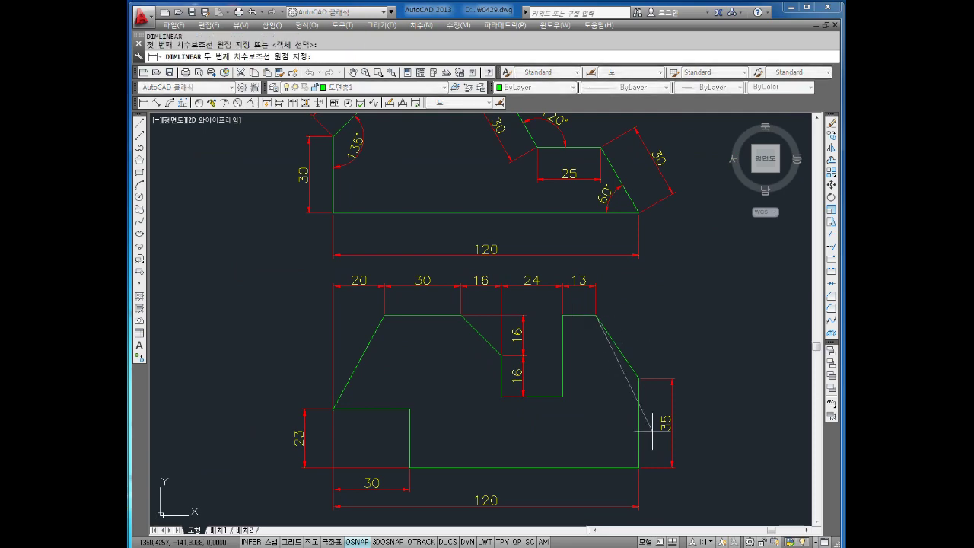
{"action": "left_click", "coordinate": [639, 467]}
{"action": "left_click", "coordinate": [689, 429]}
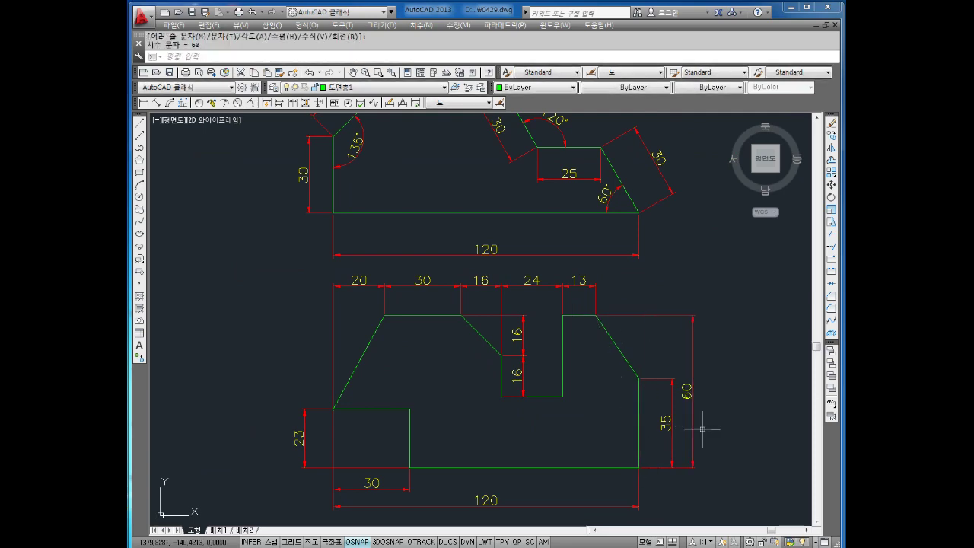
{"action": "scroll", "coordinate": [701, 423], "scroll_direction": "down", "scroll_amount": 4}
{"action": "key", "text": "Escape"}
{"action": "key", "text": "Escape"}
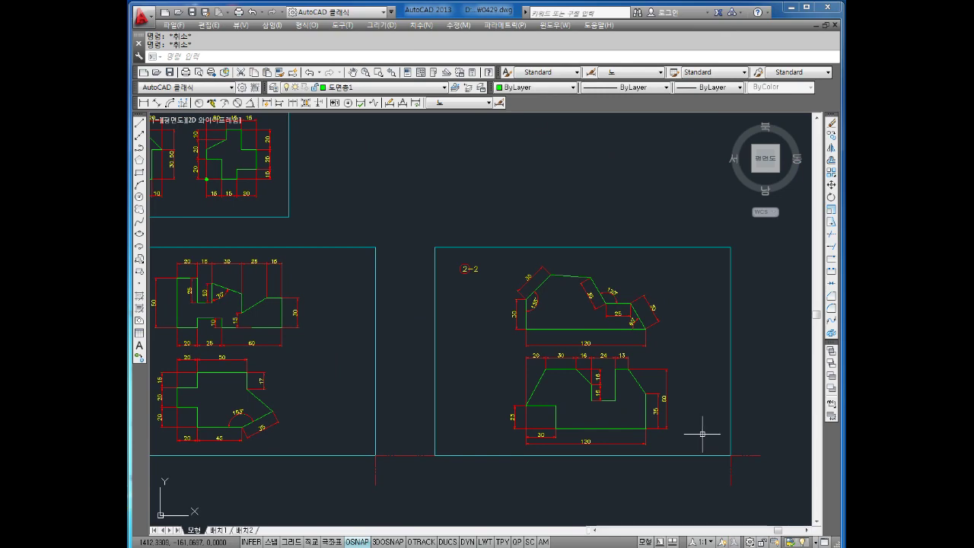
Save the drawing with Ctrl+S.
{"action": "middle_click_drag", "start_coordinate": [702, 450], "coordinate": [659, 429]}
{"action": "key", "text": "ctrl+s"}
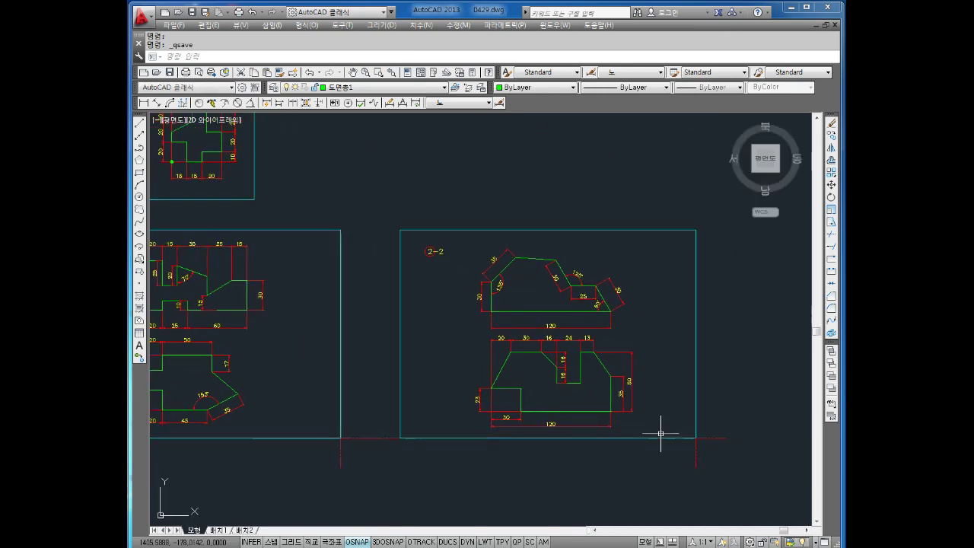
{"action": "scroll", "coordinate": [617, 399], "scroll_direction": "down", "scroll_amount": 3}
{"action": "key", "text": "Escape"}
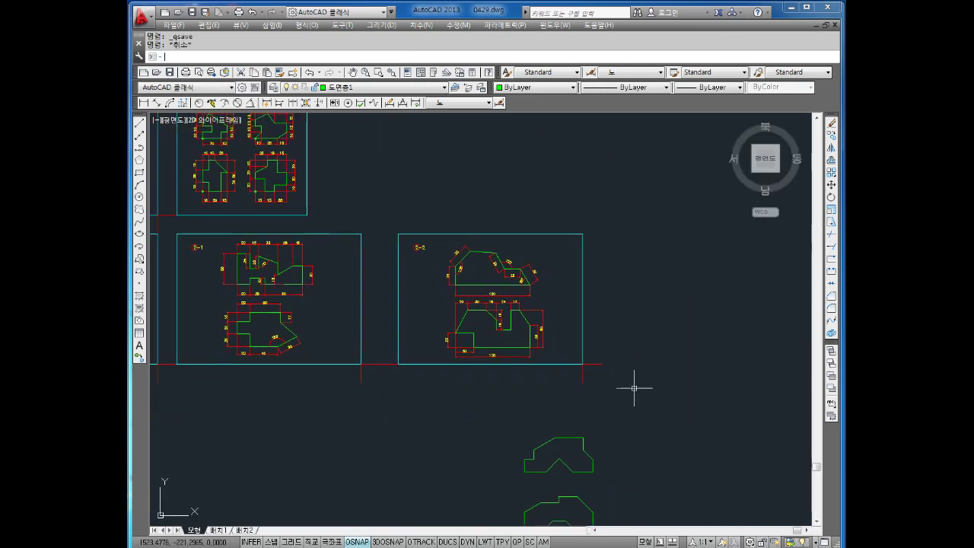
{"action": "key", "text": "Escape"}
Copy the whole 2-2 frame from its corner to a spot just to its right.
{"action": "type", "text": "co"}
{"action": "key", "text": "Return"}
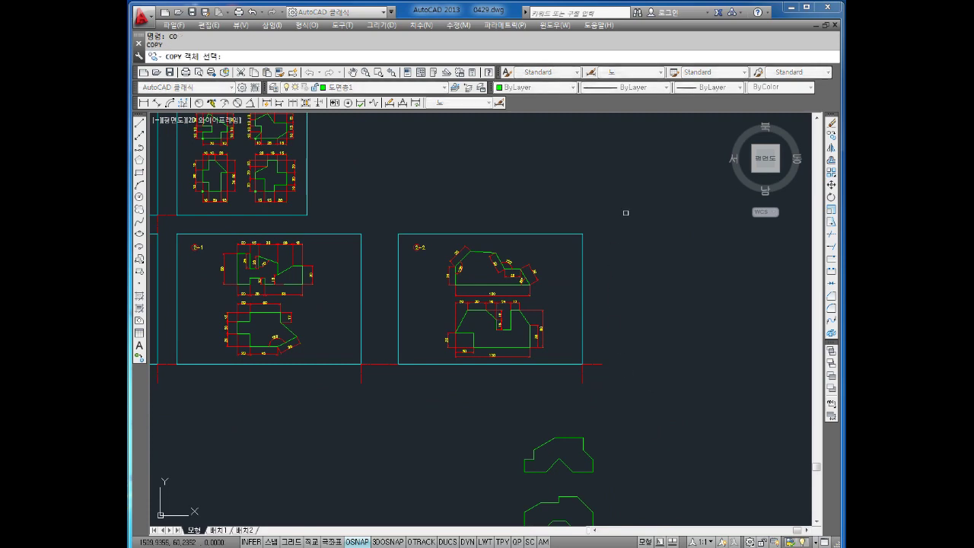
{"action": "left_click", "coordinate": [626, 201]}
{"action": "left_click", "coordinate": [387, 383]}
{"action": "key", "text": "Return"}
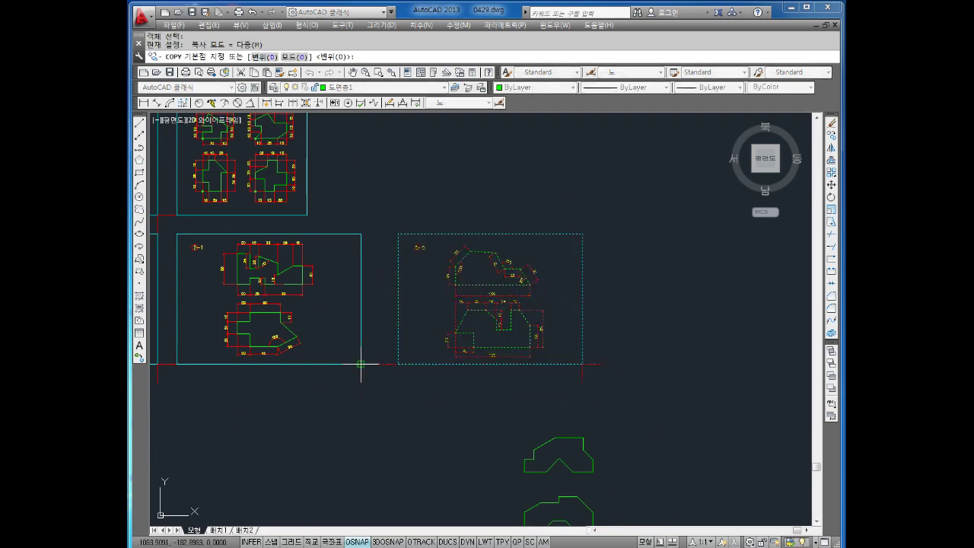
{"action": "left_click", "coordinate": [361, 365]}
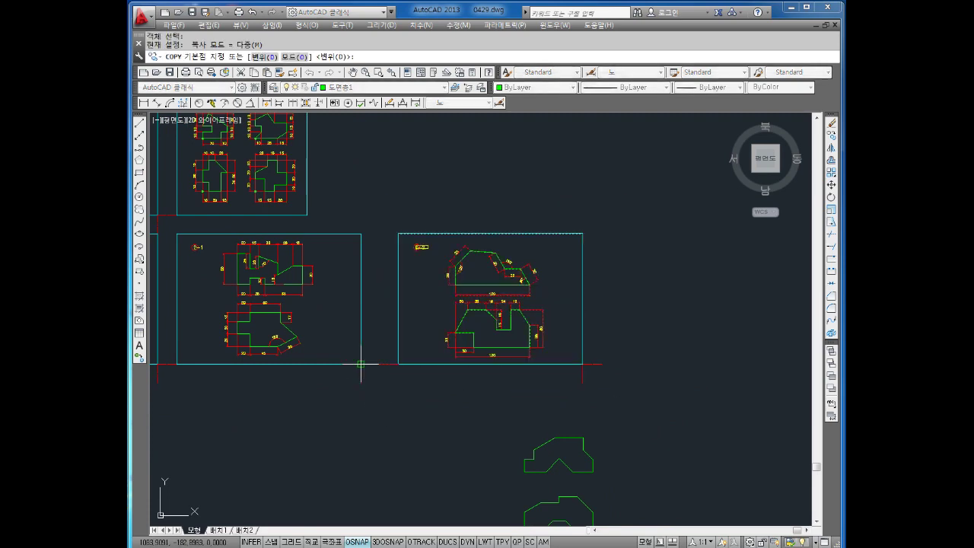
{"action": "left_click", "coordinate": [583, 365]}
{"action": "key", "text": "Escape"}
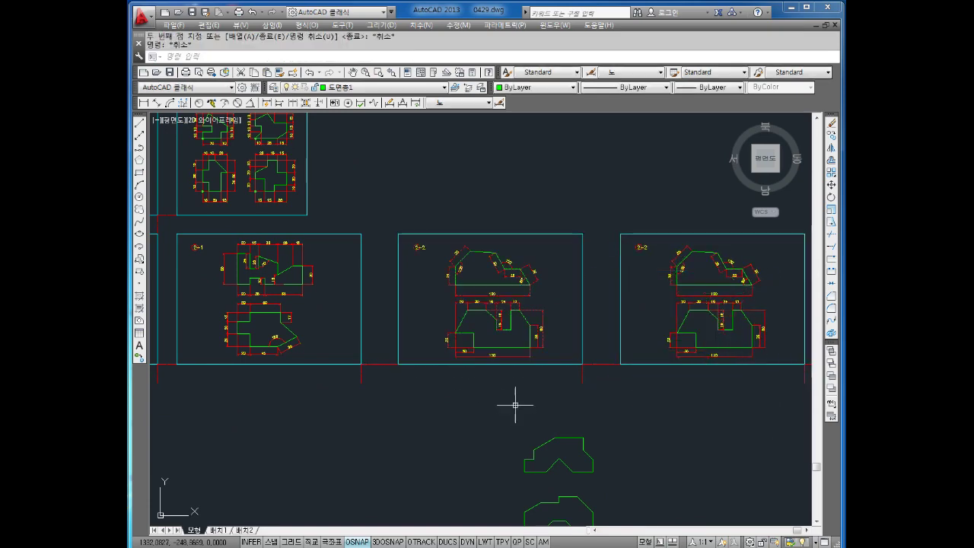
{"action": "key", "text": "Escape"}
{"action": "middle_click_drag", "start_coordinate": [576, 393], "coordinate": [542, 381]}
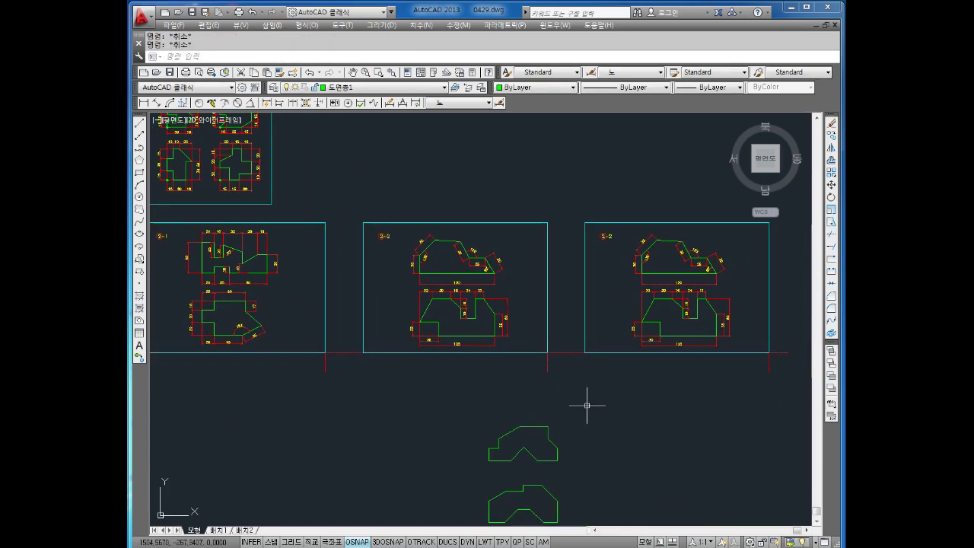
{"action": "mouse_move", "coordinate": [434, 322]}
{"action": "middle_mouse_down"}
{"action": "mouse_move", "coordinate": [463, 332]}
{"action": "mouse_move", "coordinate": [441, 342]}
{"action": "middle_mouse_up"}
{"action": "scroll", "coordinate": [441, 341], "scroll_direction": "up", "scroll_amount": 2}
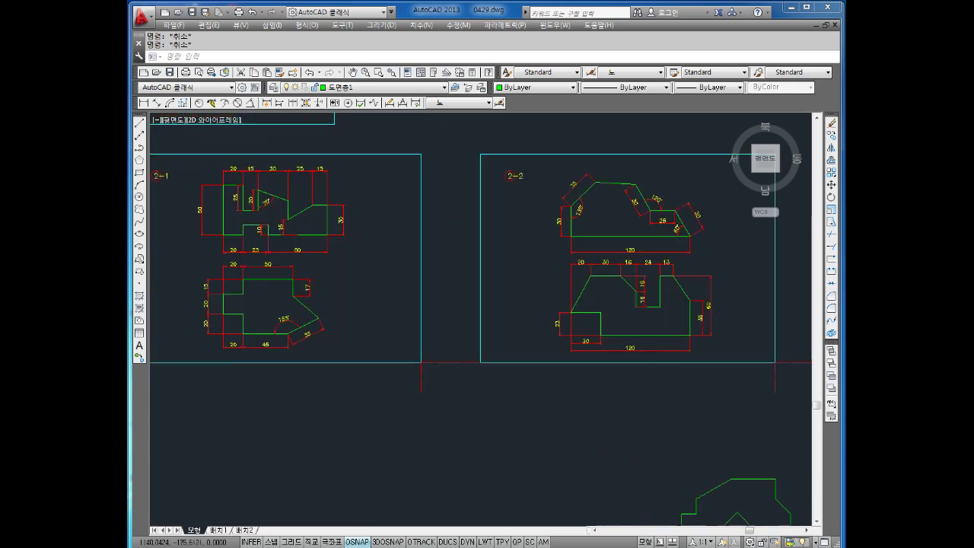
{"action": "scroll", "coordinate": [486, 367], "scroll_direction": "down", "scroll_amount": 2}
{"action": "middle_click_drag", "start_coordinate": [517, 341], "coordinate": [423, 345]}
{"action": "middle_click_drag", "start_coordinate": [616, 363], "coordinate": [553, 334]}
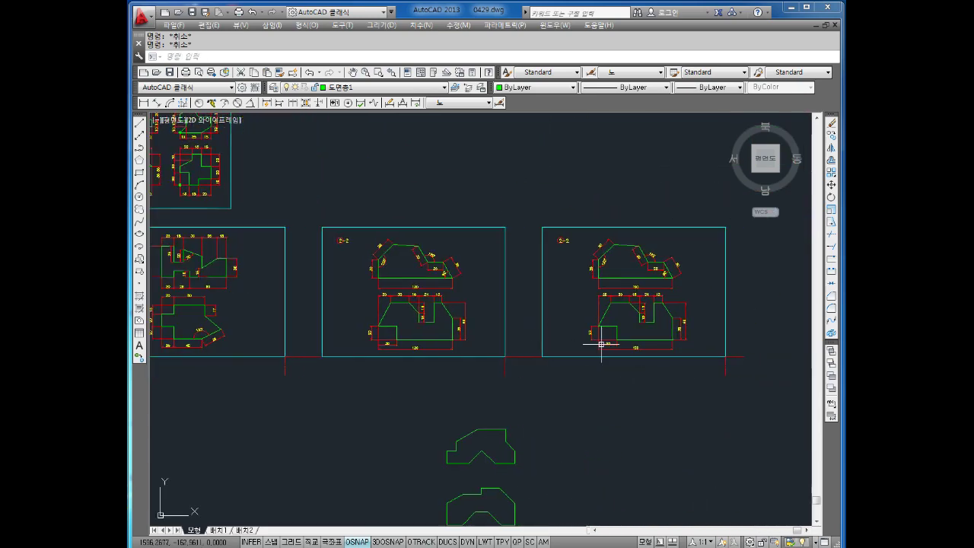
{"action": "type", "text": "M"}
Move the duplicate 2-2 frame slightly left, closer to the original.
{"action": "key", "text": "Return"}
{"action": "middle_click_drag", "start_coordinate": [749, 219], "coordinate": [688, 202]}
{"action": "left_click", "coordinate": [689, 193]}
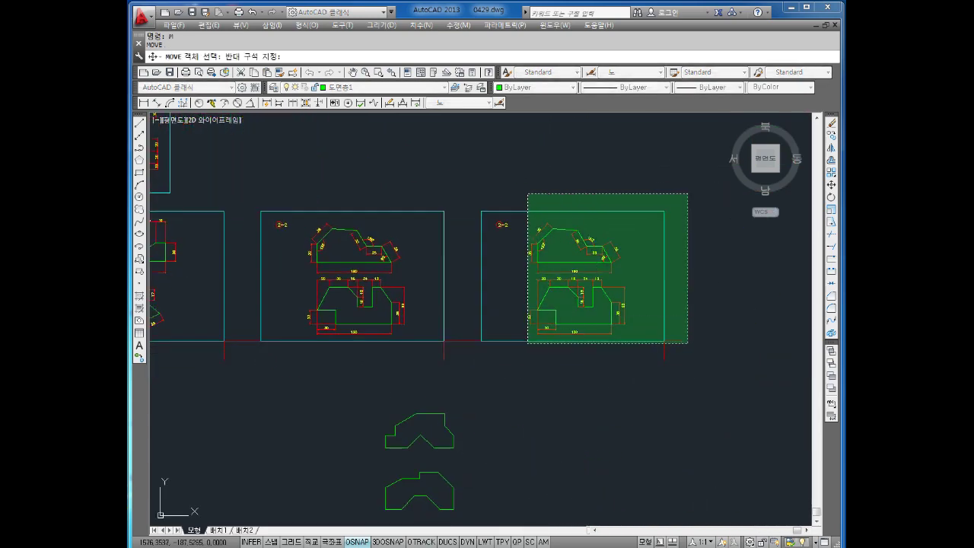
{"action": "left_click", "coordinate": [462, 371]}
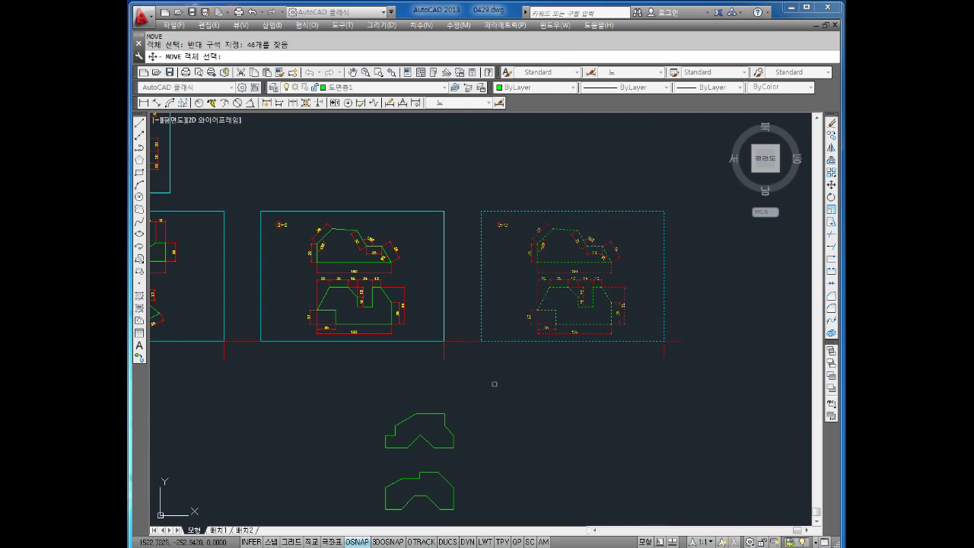
{"action": "key", "text": "Return"}
{"action": "left_click", "coordinate": [481, 341]}
{"action": "left_click", "coordinate": [462, 341]}
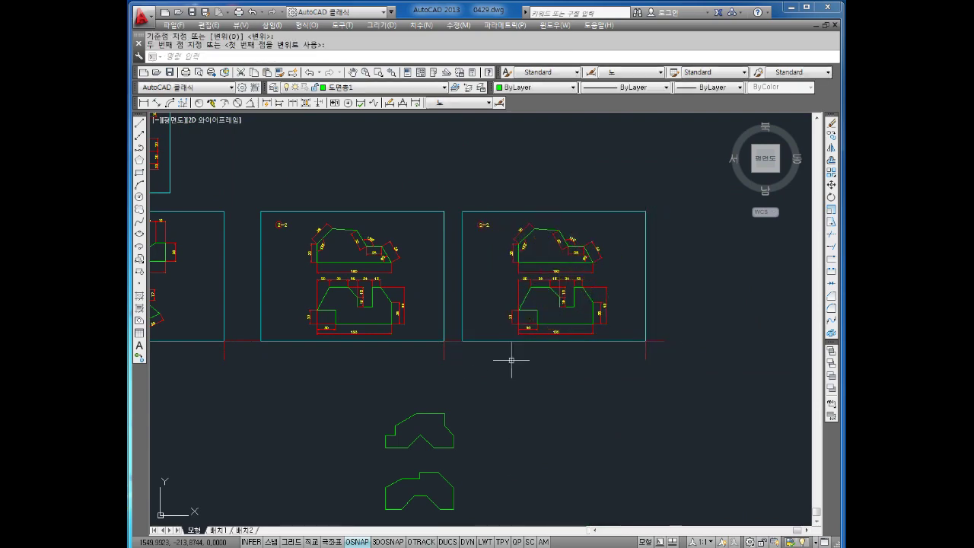
{"action": "middle_click_drag", "start_coordinate": [511, 360], "coordinate": [620, 344]}
{"action": "key", "text": "Escape"}
{"action": "key", "text": "Escape"}
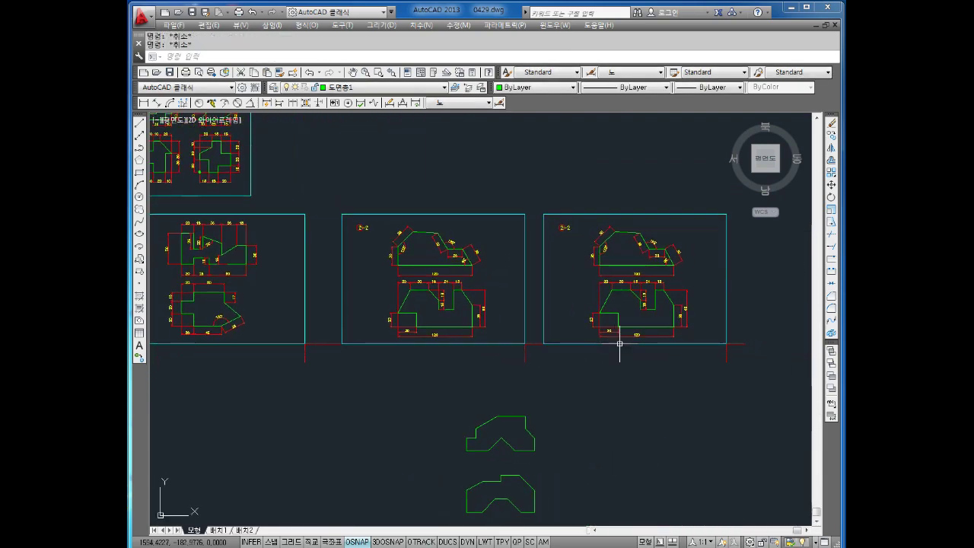
{"action": "type", "text": "M"}
Select the group of frames for another move, then cancel it unfinished.
{"action": "key", "text": "Return"}
{"action": "scroll", "coordinate": [708, 286], "scroll_direction": "down", "scroll_amount": 2}
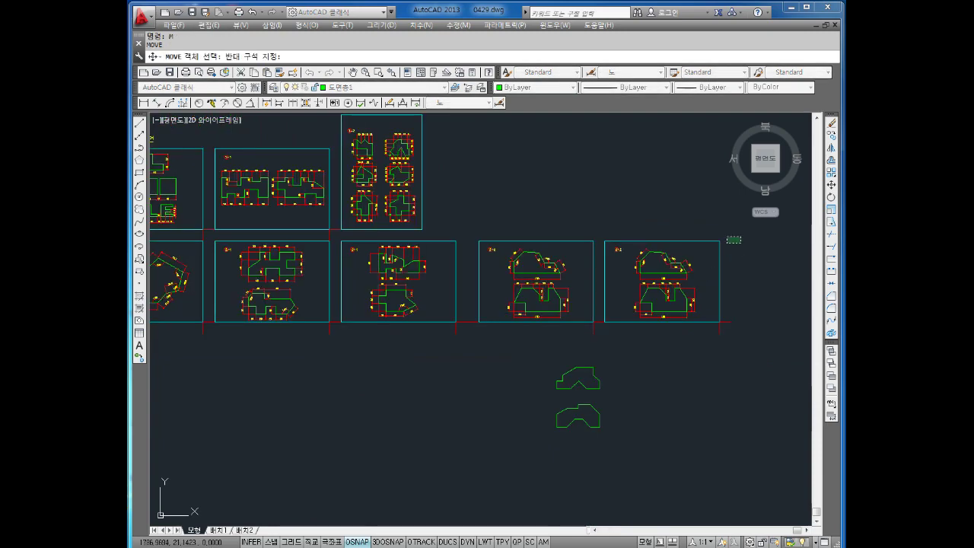
{"action": "left_click_drag", "start_coordinate": [734, 239], "coordinate": [472, 340]}
{"action": "key", "text": "Return"}
{"action": "scroll", "coordinate": [478, 314], "scroll_direction": "up", "scroll_amount": 5}
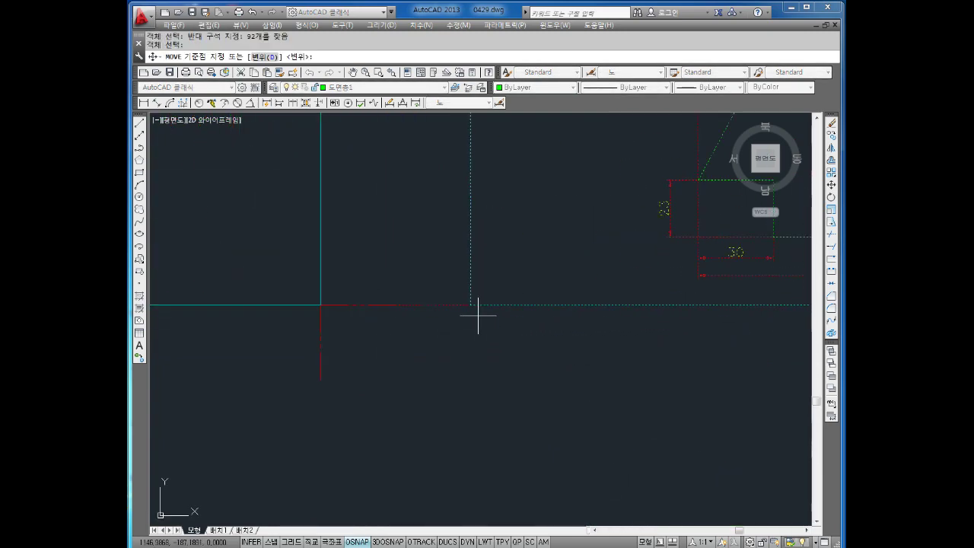
{"action": "left_click", "coordinate": [472, 307]}
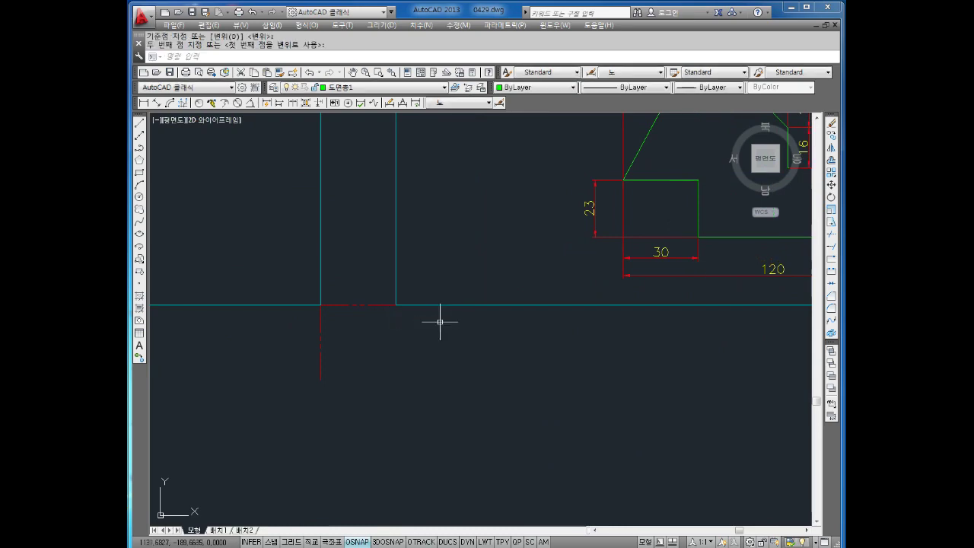
{"action": "scroll", "coordinate": [440, 322], "scroll_direction": "down", "scroll_amount": 5}
{"action": "key", "text": "Escape"}
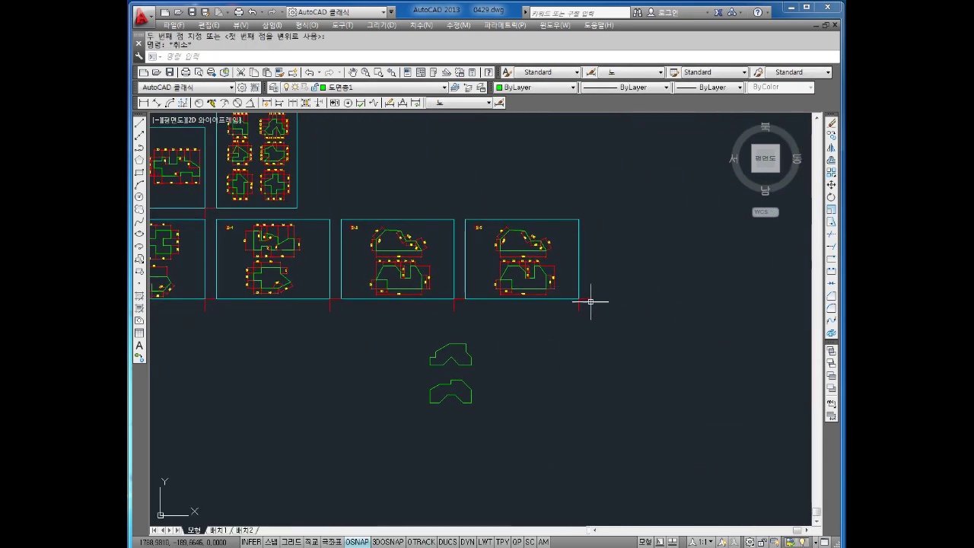
{"action": "scroll", "coordinate": [591, 301], "scroll_direction": "up", "scroll_amount": 2}
{"action": "scroll", "coordinate": [570, 252], "scroll_direction": "up", "scroll_amount": 2}
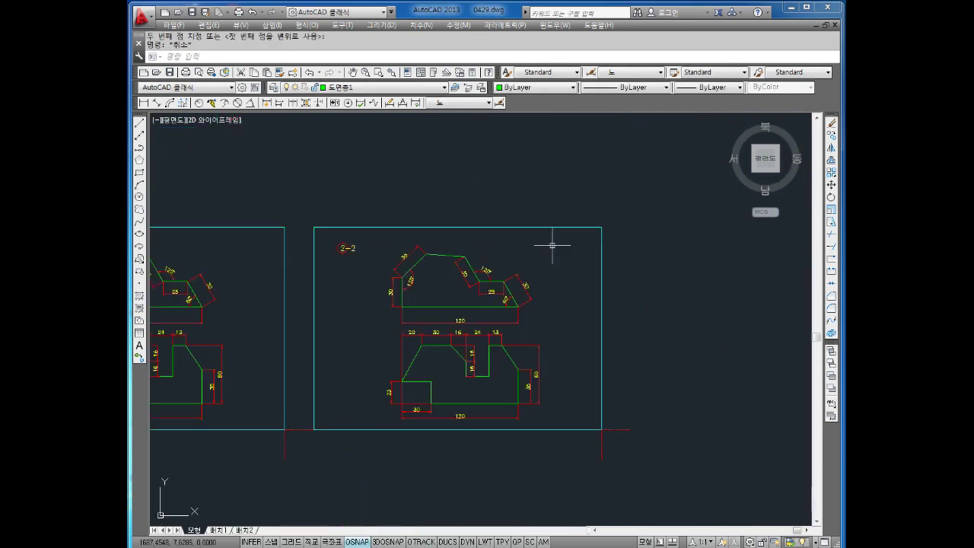
Edit the duplicate frame's label text from 2-2 to 2-3.
{"action": "double_click", "coordinate": [347, 234]}
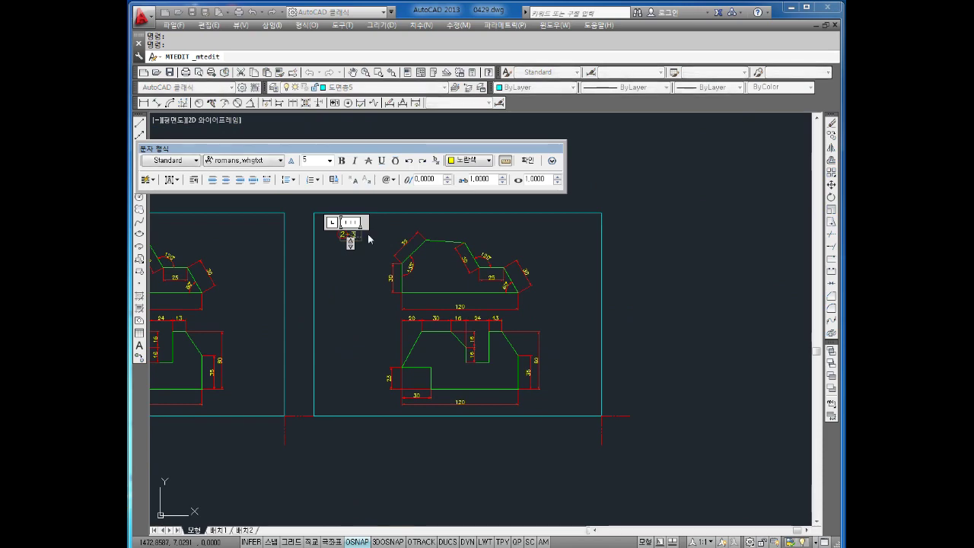
{"action": "left_click", "coordinate": [444, 447]}
{"action": "middle_click_drag", "start_coordinate": [292, 373], "coordinate": [520, 309]}
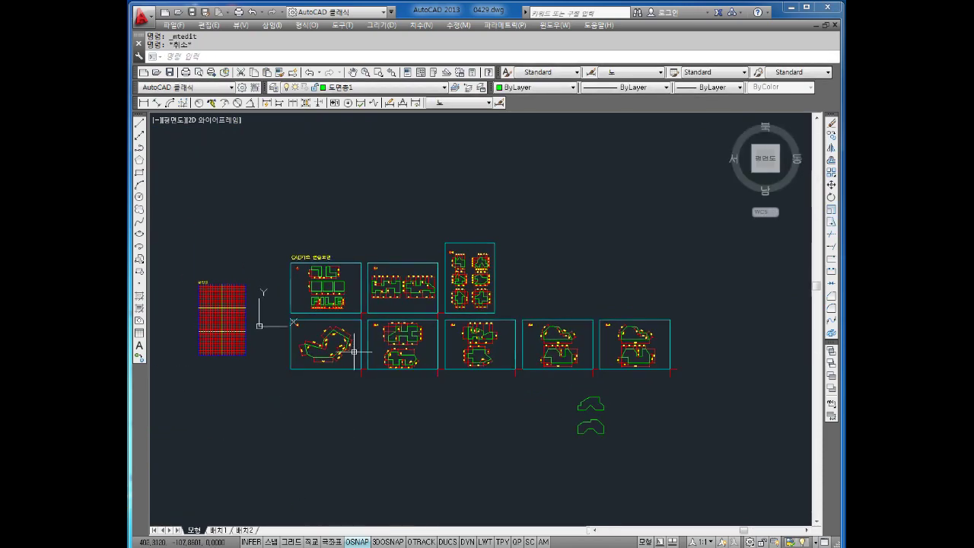
{"action": "scroll", "coordinate": [429, 369], "scroll_direction": "up", "scroll_amount": 4}
{"action": "mouse_move", "coordinate": [630, 385]}
{"action": "middle_mouse_down"}
{"action": "mouse_move", "coordinate": [531, 330]}
{"action": "mouse_move", "coordinate": [430, 321]}
{"action": "middle_mouse_up"}
{"action": "key", "text": "Escape"}
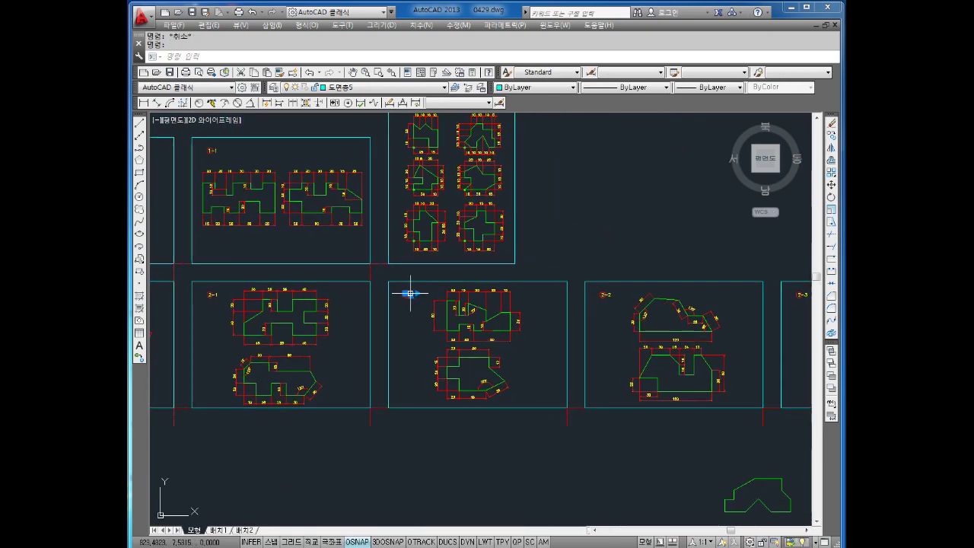
Open the 2-1 label without changing it, then pan across both frame rows back to 2-1.
{"action": "scroll", "coordinate": [411, 293], "scroll_direction": "up", "scroll_amount": 5}
{"action": "left_click", "coordinate": [413, 294]}
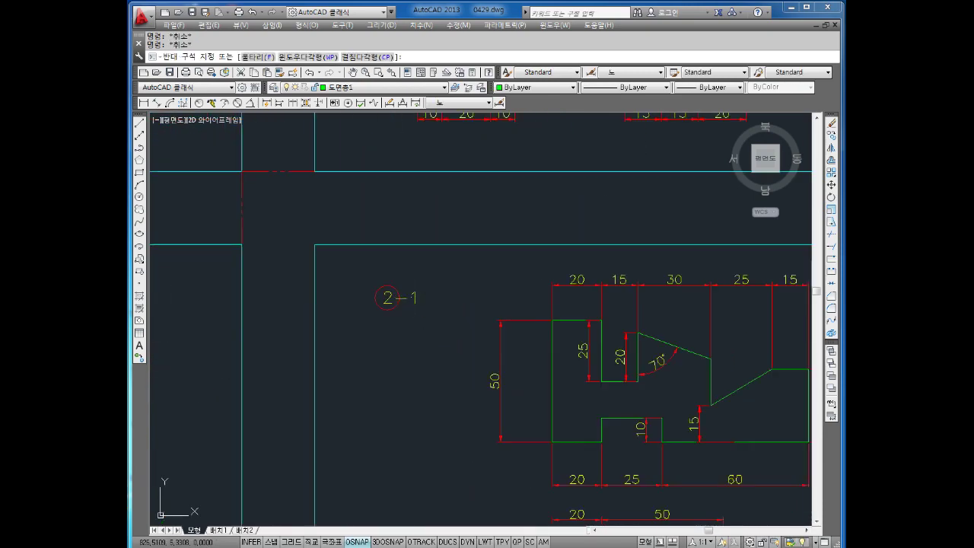
{"action": "double_click", "coordinate": [407, 297]}
{"action": "key", "text": "Escape"}
{"action": "scroll", "coordinate": [434, 331], "scroll_direction": "down", "scroll_amount": 3}
{"action": "scroll", "coordinate": [433, 331], "scroll_direction": "down", "scroll_amount": 3}
{"action": "mouse_move", "coordinate": [433, 331]}
{"action": "middle_mouse_down"}
{"action": "mouse_move", "coordinate": [452, 315]}
{"action": "mouse_move", "coordinate": [408, 286]}
{"action": "mouse_move", "coordinate": [329, 283]}
{"action": "middle_mouse_up"}
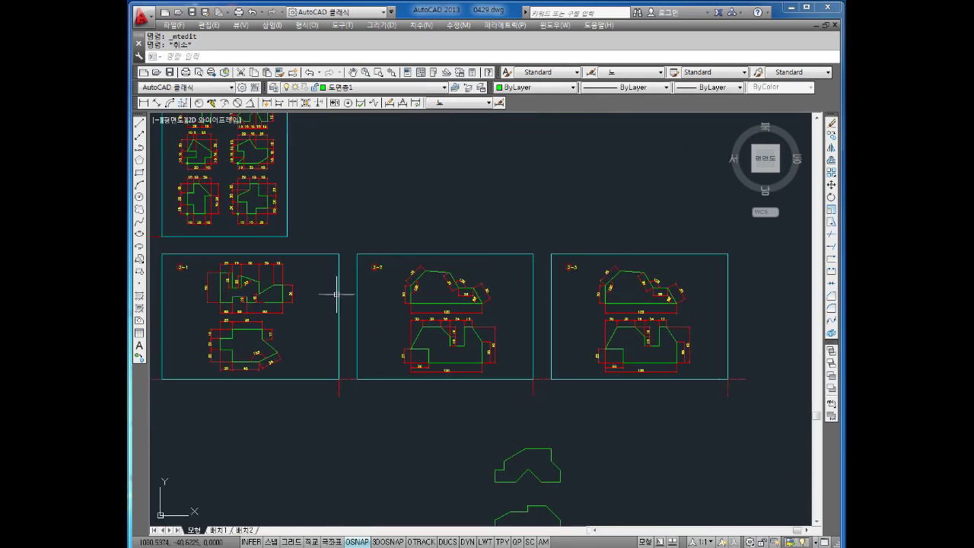
{"action": "middle_click_drag", "start_coordinate": [285, 328], "coordinate": [484, 328]}
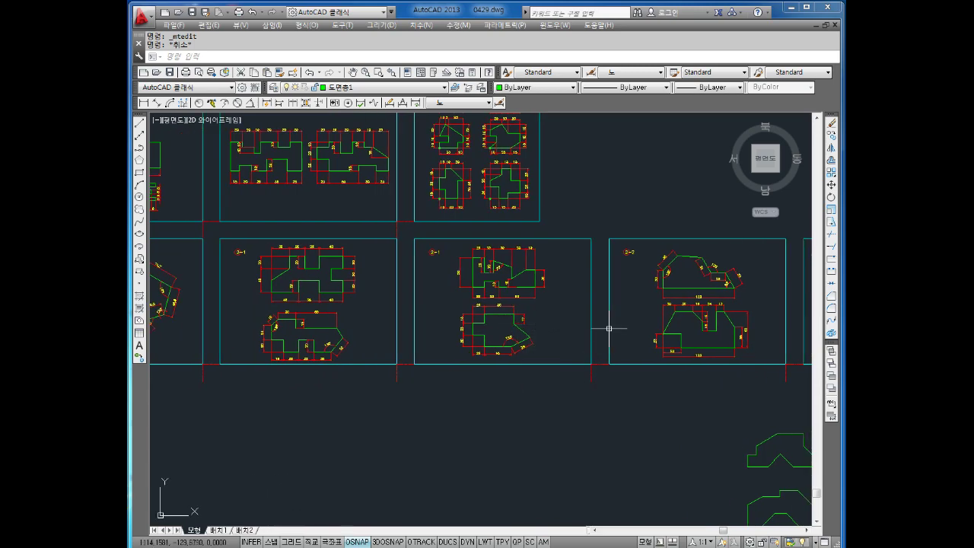
{"action": "scroll", "coordinate": [609, 328], "scroll_direction": "up", "scroll_amount": 3}
{"action": "scroll", "coordinate": [648, 276], "scroll_direction": "up", "scroll_amount": 2}
{"action": "scroll", "coordinate": [529, 246], "scroll_direction": "down", "scroll_amount": 3}
{"action": "scroll", "coordinate": [624, 235], "scroll_direction": "up", "scroll_amount": 1}
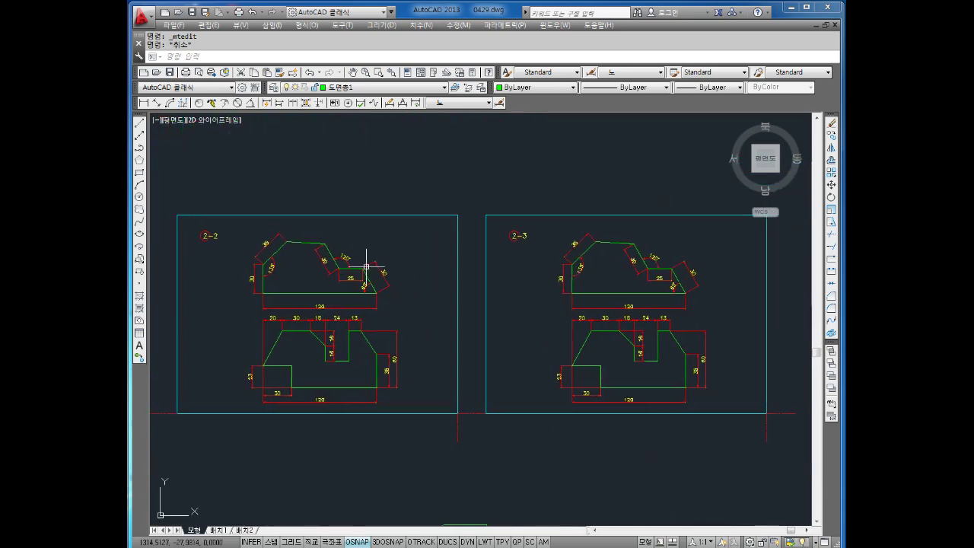
{"action": "middle_click_drag", "start_coordinate": [272, 261], "coordinate": [417, 275]}
{"action": "middle_click_drag", "start_coordinate": [200, 251], "coordinate": [407, 272]}
{"action": "scroll", "coordinate": [236, 272], "scroll_direction": "up", "scroll_amount": 2}
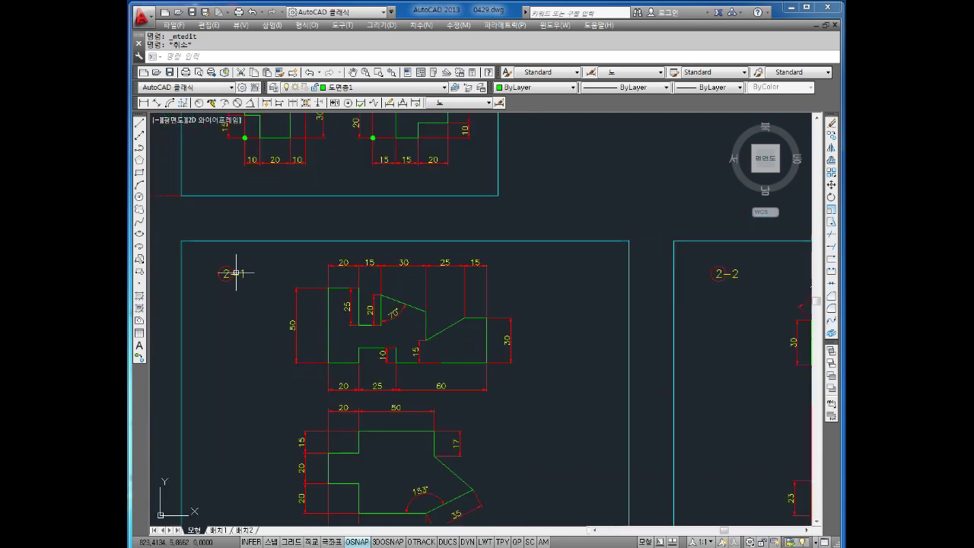
Change the 2-1 frame label to 2-4.
{"action": "double_click", "coordinate": [237, 272]}
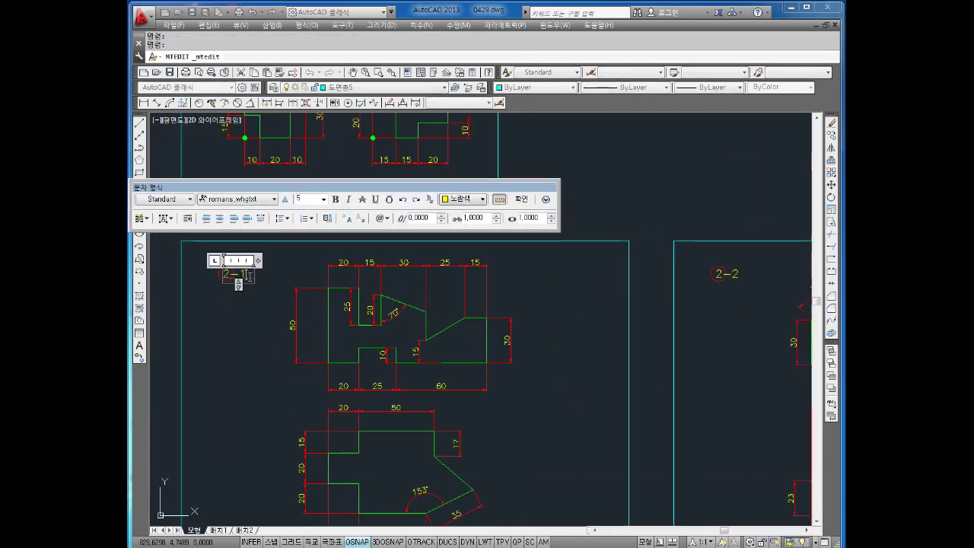
{"action": "type", "text": "4"}
{"action": "key", "text": "Escape"}
{"action": "key", "text": "Escape"}
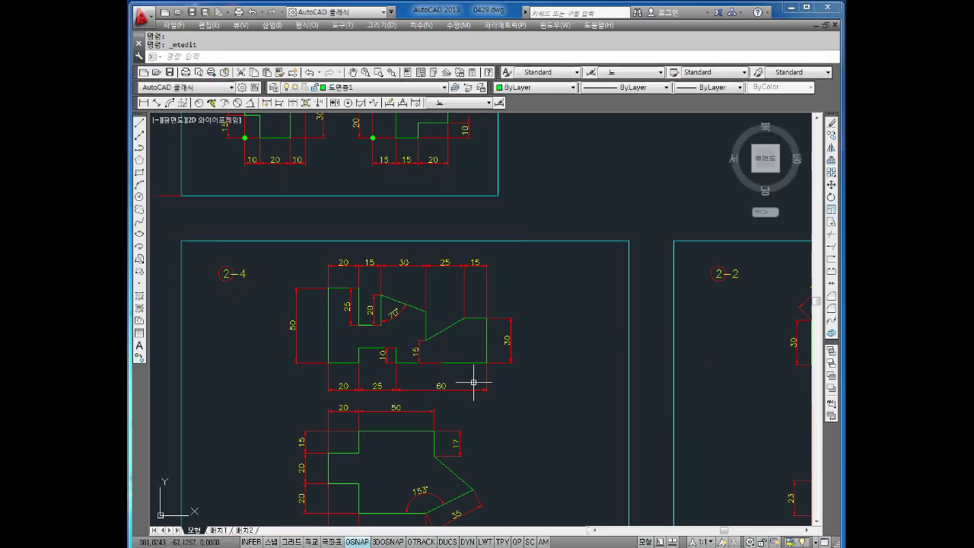
{"action": "scroll", "coordinate": [393, 335], "scroll_direction": "down", "scroll_amount": 2}
Pan over to frame 2-3 and start a selection window around its drawings.
{"action": "middle_click_drag", "start_coordinate": [574, 344], "coordinate": [365, 321]}
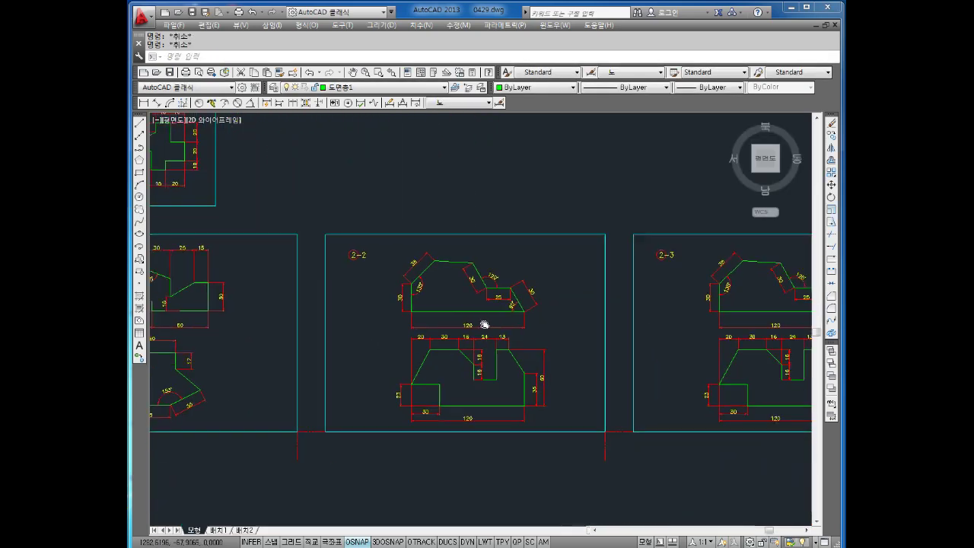
{"action": "mouse_move", "coordinate": [565, 343]}
{"action": "middle_mouse_down"}
{"action": "mouse_move", "coordinate": [680, 348]}
{"action": "mouse_move", "coordinate": [526, 366]}
{"action": "mouse_move", "coordinate": [685, 365]}
{"action": "mouse_move", "coordinate": [275, 304]}
{"action": "mouse_move", "coordinate": [470, 332]}
{"action": "mouse_move", "coordinate": [538, 274]}
{"action": "mouse_move", "coordinate": [430, 300]}
{"action": "middle_mouse_up"}
{"action": "scroll", "coordinate": [522, 275], "scroll_direction": "down", "scroll_amount": 2}
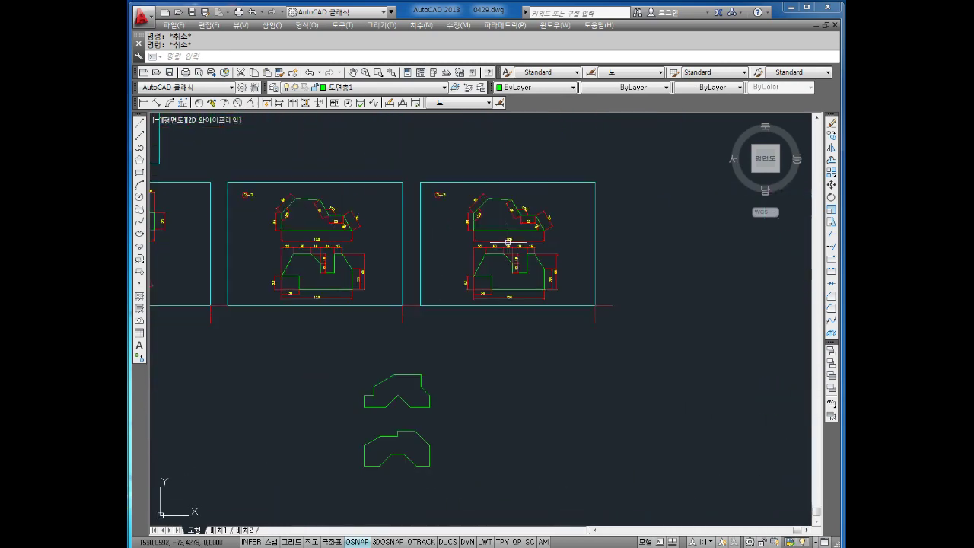
{"action": "scroll", "coordinate": [504, 274], "scroll_direction": "up", "scroll_amount": 2}
{"action": "left_click", "coordinate": [522, 250]}
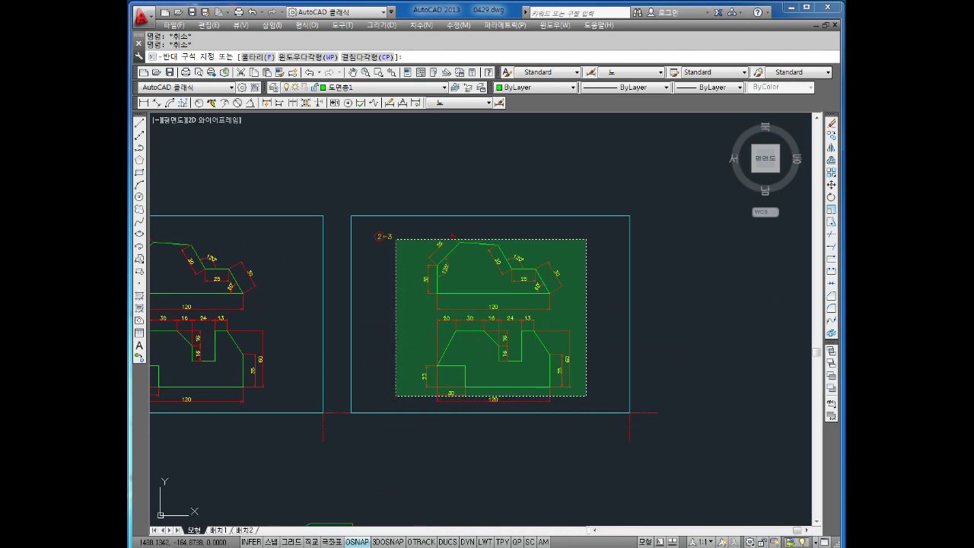
Erase all the drawings inside frame 2-3.
{"action": "left_click", "coordinate": [398, 405]}
{"action": "key", "text": "Delete"}
{"action": "scroll", "coordinate": [401, 405], "scroll_direction": "down", "scroll_amount": 2}
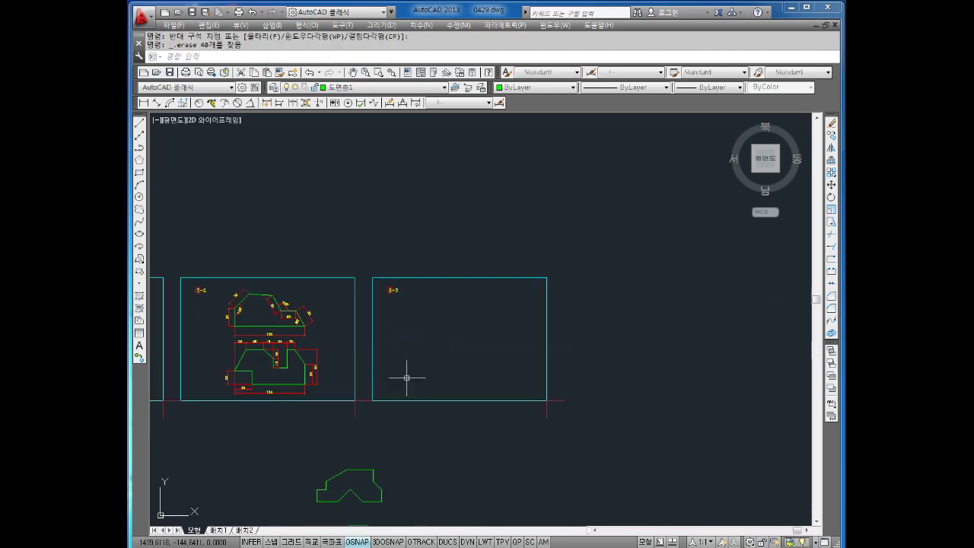
{"action": "middle_click_drag", "start_coordinate": [402, 374], "coordinate": [435, 392]}
Move the two green reference profiles into the emptied frame 2-3.
{"action": "key", "text": "Return"}
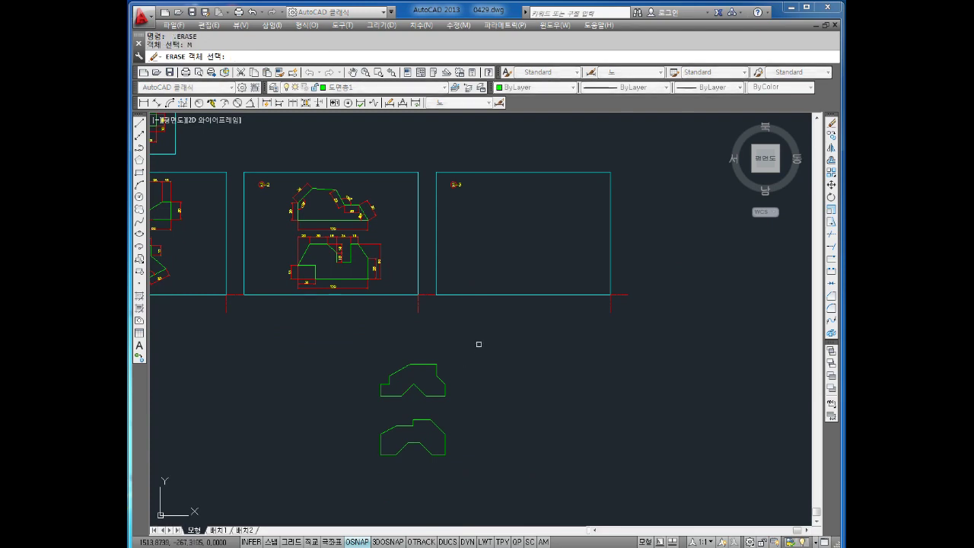
{"action": "key", "text": "Escape"}
{"action": "type", "text": "M"}
{"action": "key", "text": "Return"}
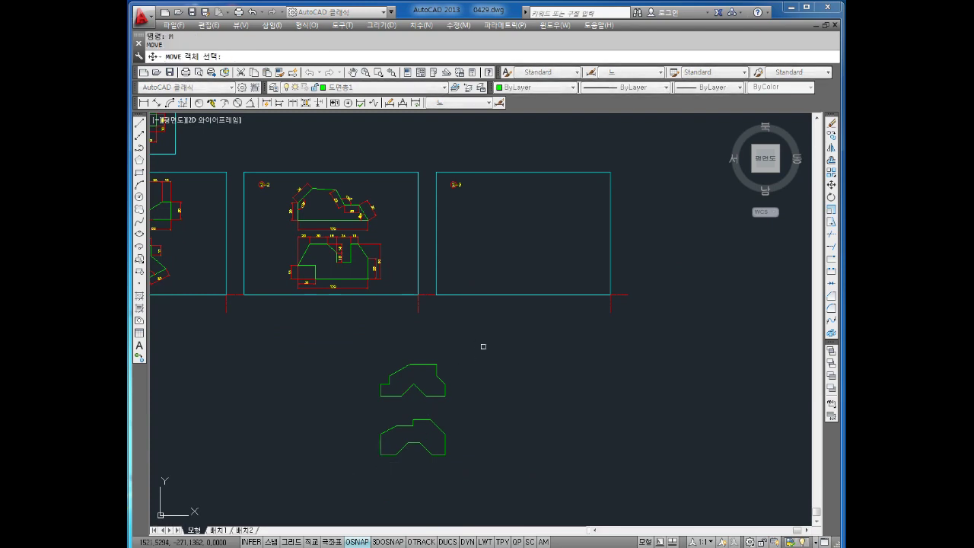
{"action": "left_click", "coordinate": [483, 344]}
{"action": "left_click", "coordinate": [347, 495]}
{"action": "key", "text": "Return"}
{"action": "left_click", "coordinate": [380, 456]}
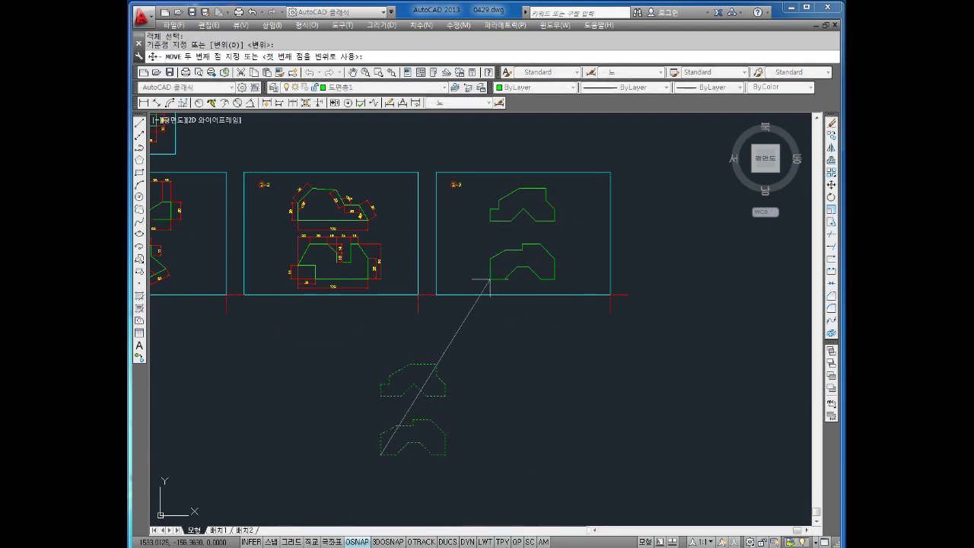
{"action": "key", "text": "Escape"}
{"action": "key", "text": "Escape"}
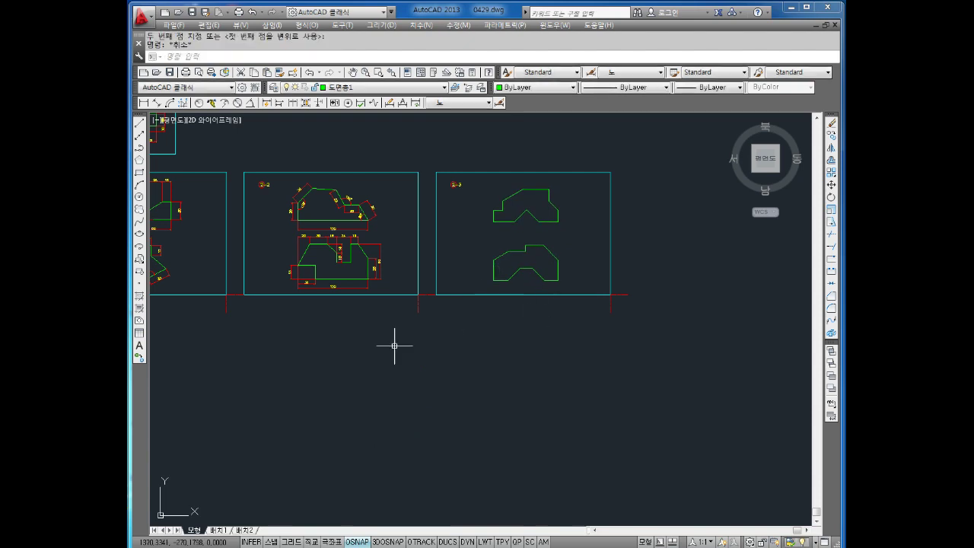
{"action": "scroll", "coordinate": [393, 342], "scroll_direction": "up", "scroll_amount": 1}
{"action": "scroll", "coordinate": [401, 306], "scroll_direction": "up", "scroll_amount": 3}
{"action": "scroll", "coordinate": [334, 415], "scroll_direction": "down", "scroll_amount": 1}
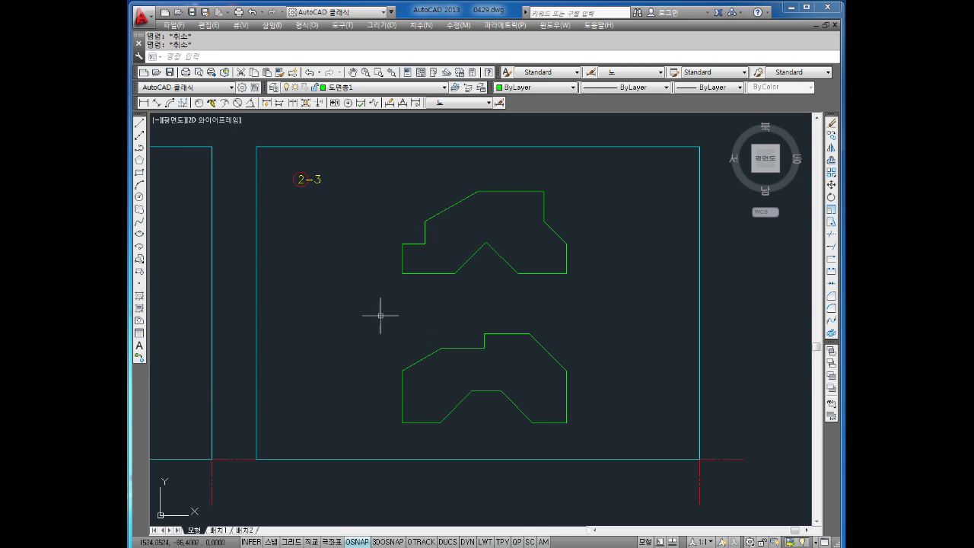
Dimension the upper profile's base with a 35 linear and a 110 baseline dimension.
{"action": "scroll", "coordinate": [398, 274], "scroll_direction": "up", "scroll_amount": 2}
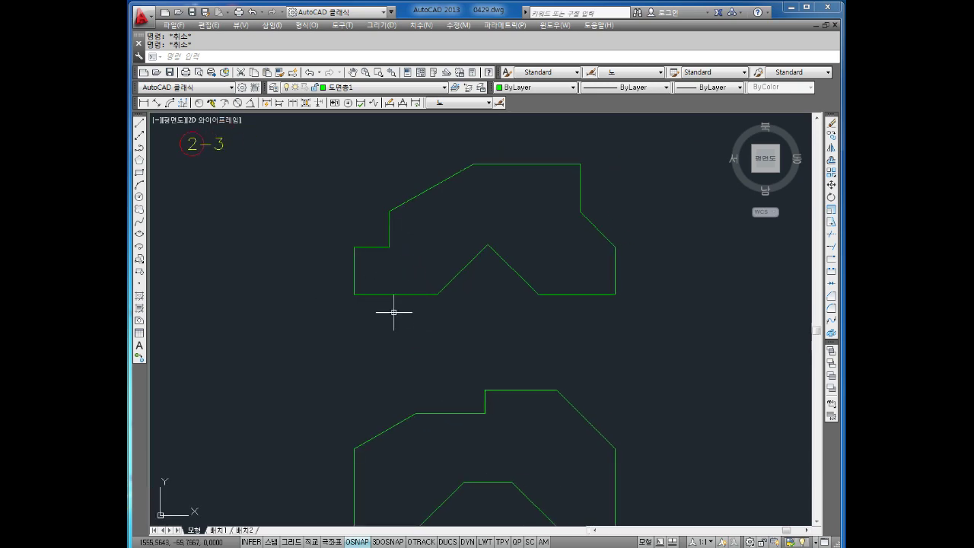
{"action": "left_click", "coordinate": [144, 103]}
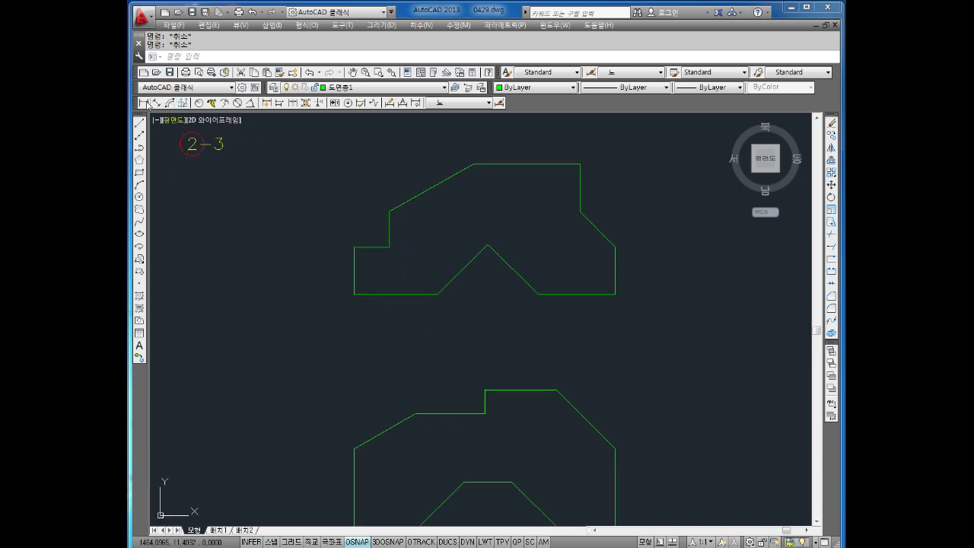
{"action": "left_click", "coordinate": [354, 294]}
{"action": "left_click", "coordinate": [438, 294]}
{"action": "left_click", "coordinate": [422, 320]}
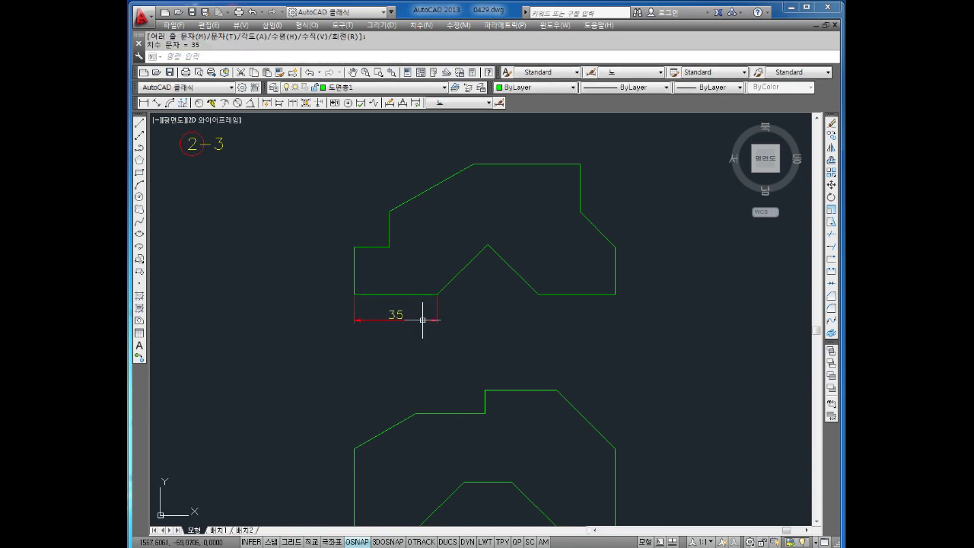
{"action": "left_click", "coordinate": [280, 102]}
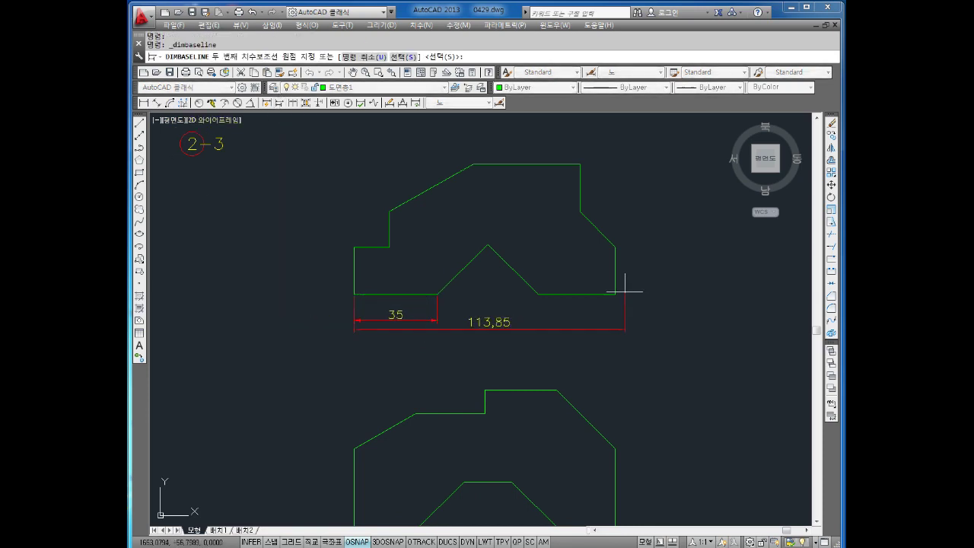
{"action": "left_click", "coordinate": [617, 294]}
{"action": "key", "text": "Escape"}
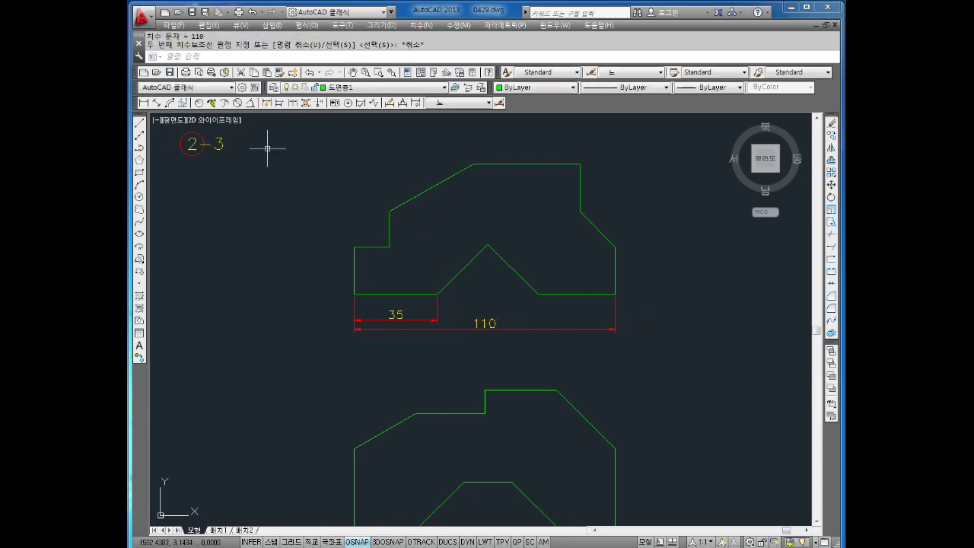
{"action": "key", "text": "Escape"}
Add aligned 30 dimensions on both slanted V-notch edges.
{"action": "left_click", "coordinate": [155, 103]}
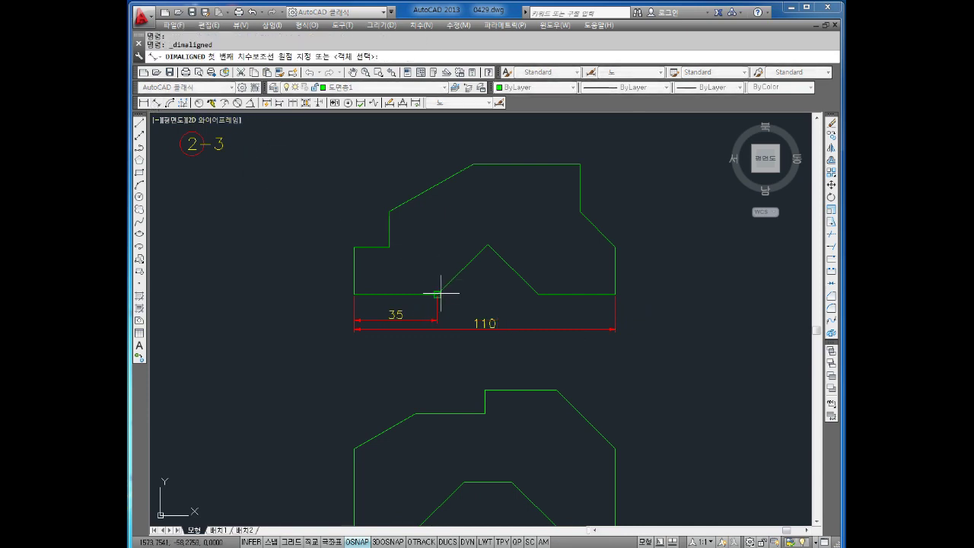
{"action": "left_click", "coordinate": [487, 244]}
{"action": "left_click", "coordinate": [463, 249]}
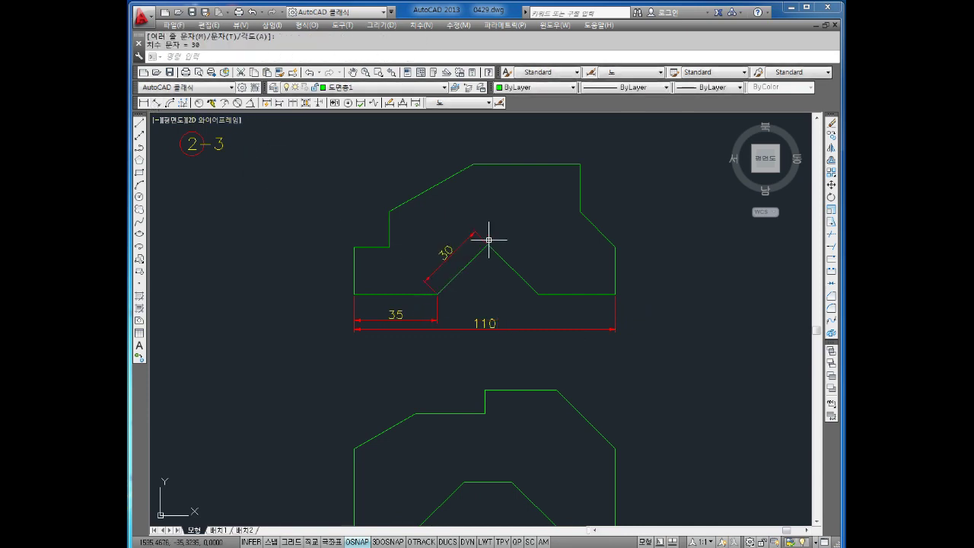
{"action": "key", "text": "Return"}
{"action": "left_click", "coordinate": [488, 244]}
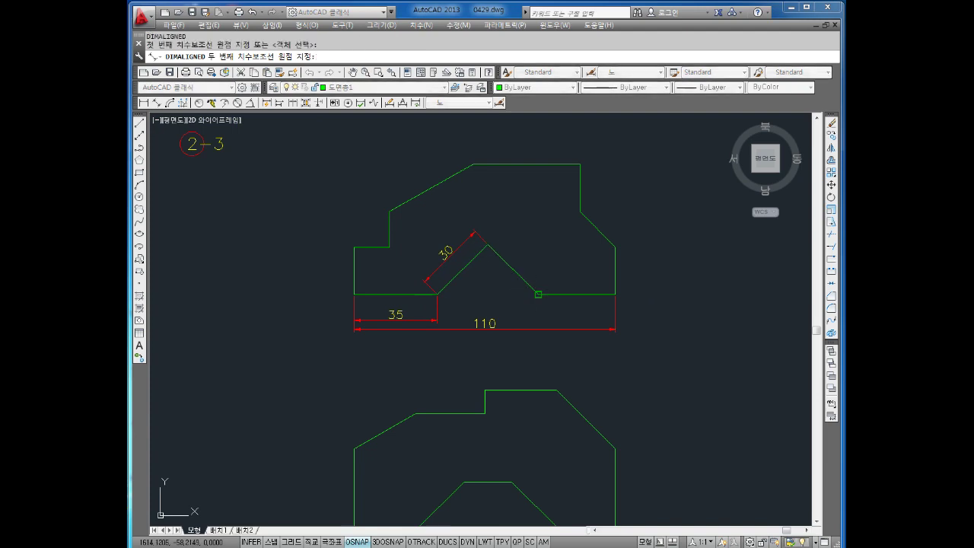
{"action": "left_click", "coordinate": [538, 294]}
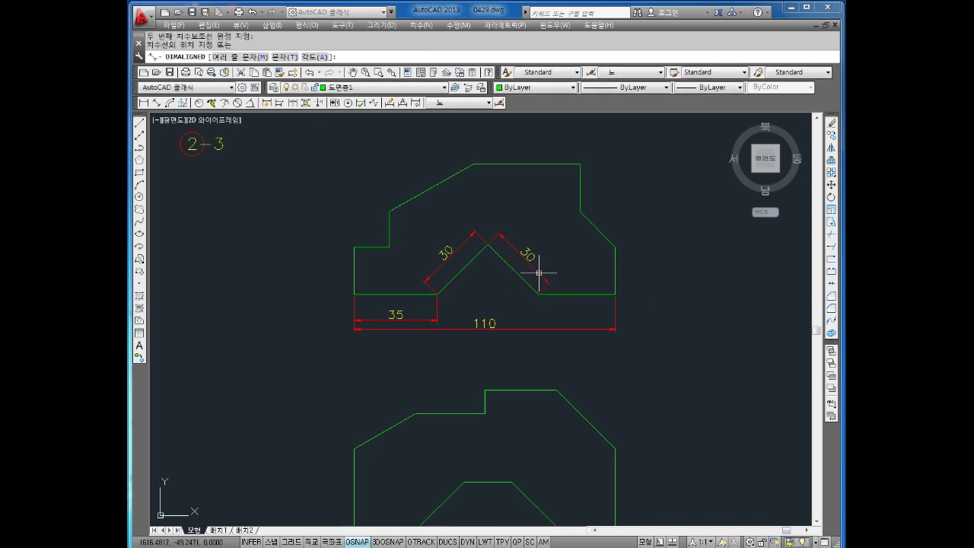
{"action": "left_click", "coordinate": [539, 273]}
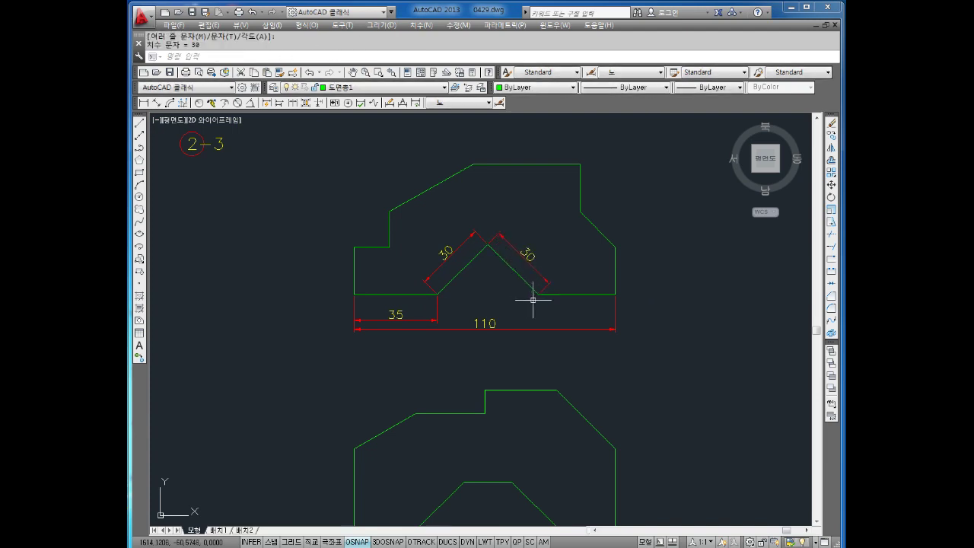
{"action": "left_click", "coordinate": [246, 107]}
Add 45° angle dimensions between each V-notch side and the base edge.
{"action": "scroll", "coordinate": [469, 252], "scroll_direction": "up", "scroll_amount": 4}
{"action": "left_click", "coordinate": [370, 366]}
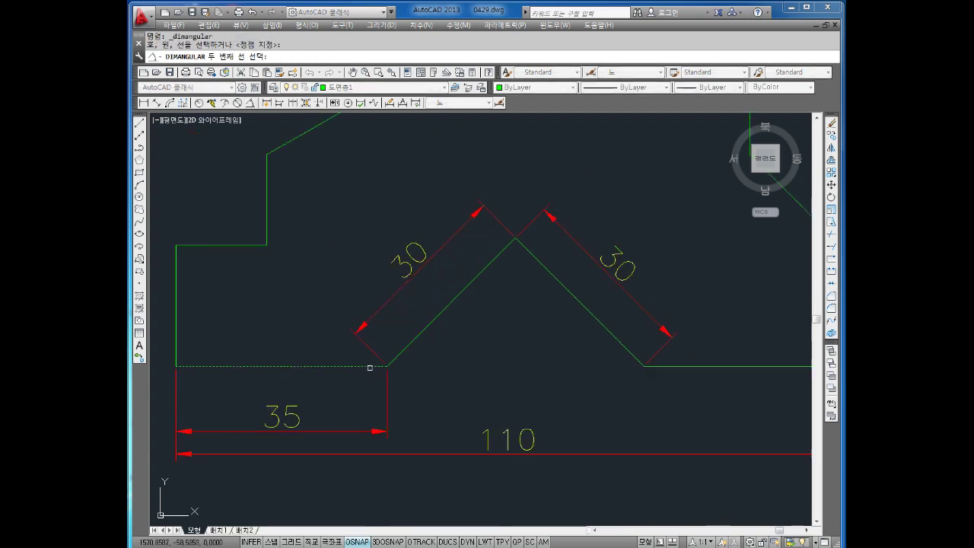
{"action": "left_click", "coordinate": [413, 336]}
{"action": "left_click", "coordinate": [463, 337]}
{"action": "key", "text": "Return"}
{"action": "left_click", "coordinate": [610, 332]}
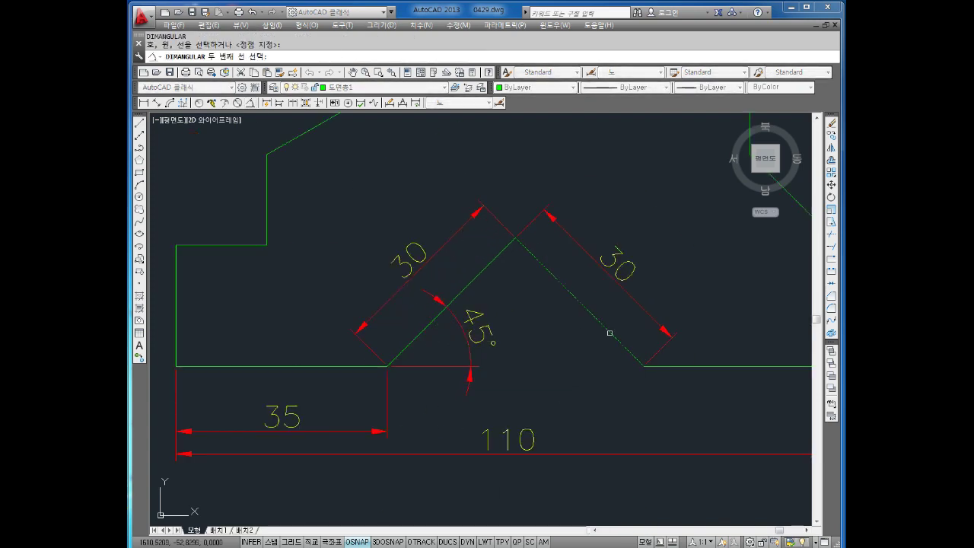
{"action": "left_click", "coordinate": [668, 366]}
{"action": "left_click", "coordinate": [559, 334]}
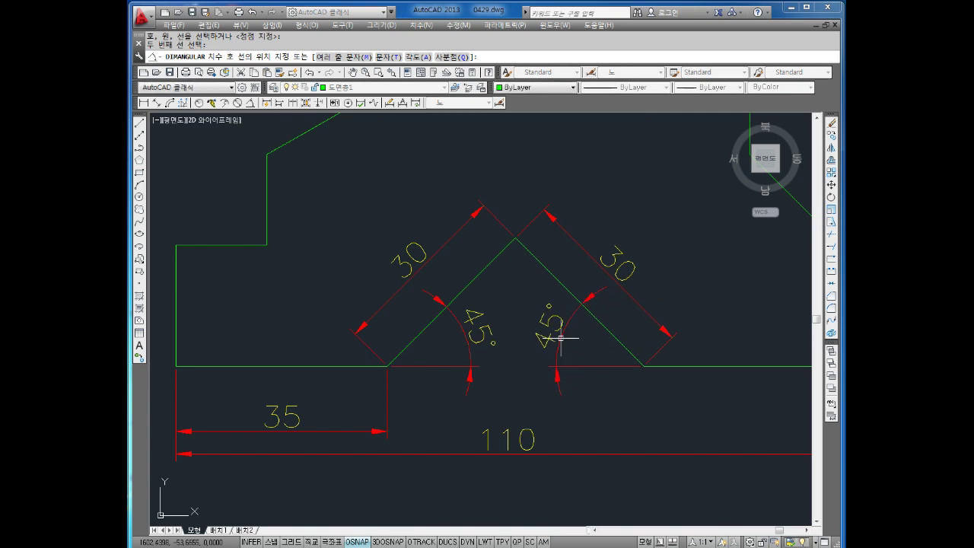
Add a 135° angle dimension between the right chamfer and the vertical edge.
{"action": "scroll", "coordinate": [585, 341], "scroll_direction": "down", "scroll_amount": 4}
{"action": "middle_click_drag", "start_coordinate": [601, 333], "coordinate": [560, 332]}
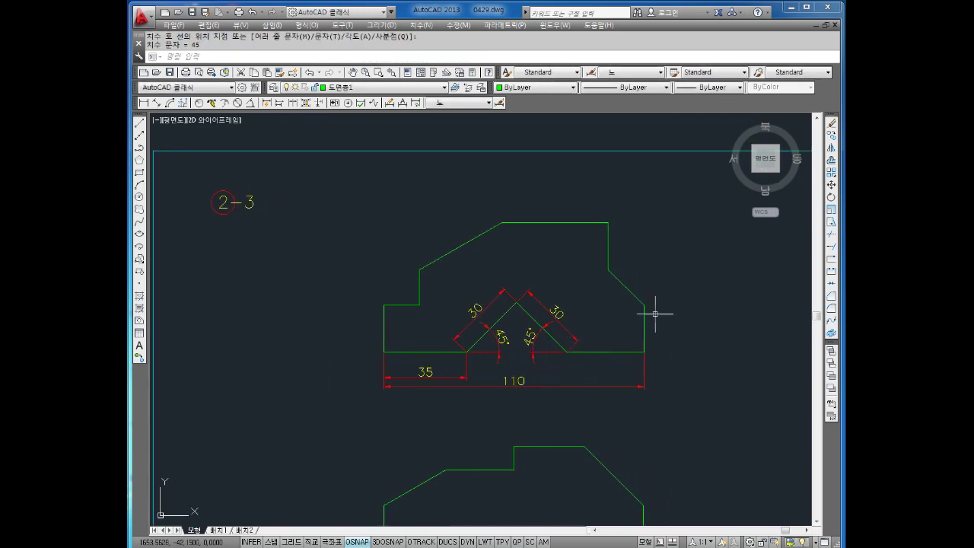
{"action": "key", "text": "Return"}
{"action": "left_click", "coordinate": [626, 288]}
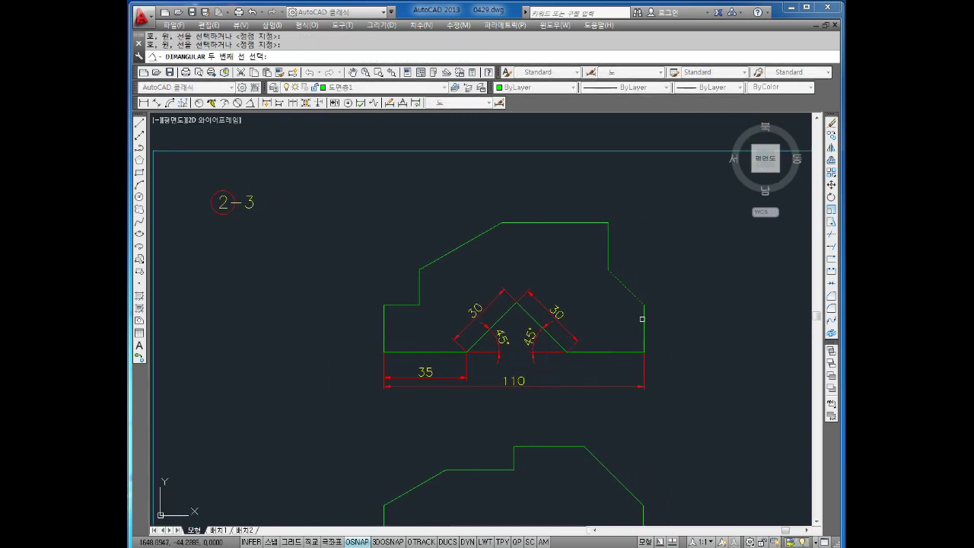
{"action": "left_click", "coordinate": [643, 319]}
{"action": "left_click", "coordinate": [623, 318]}
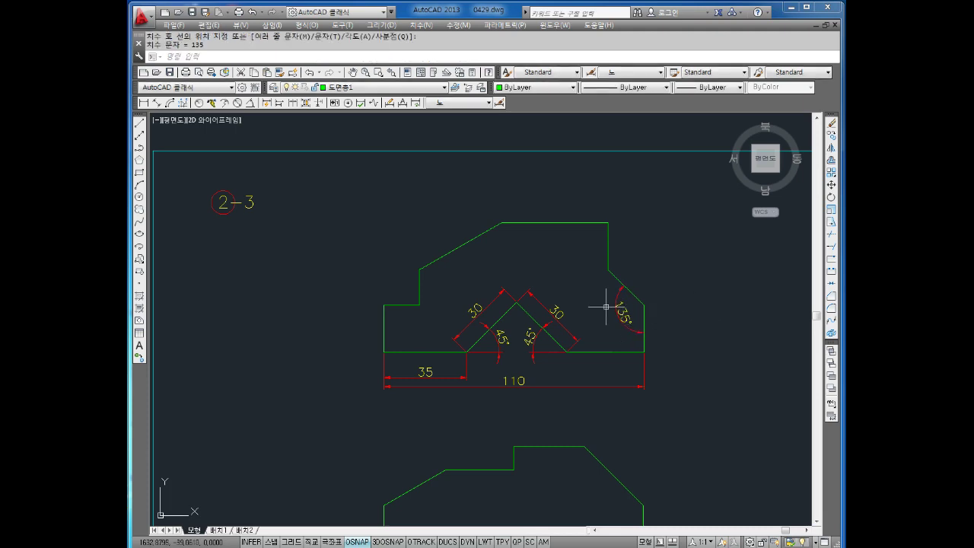
{"action": "middle_click_drag", "start_coordinate": [631, 316], "coordinate": [581, 294]}
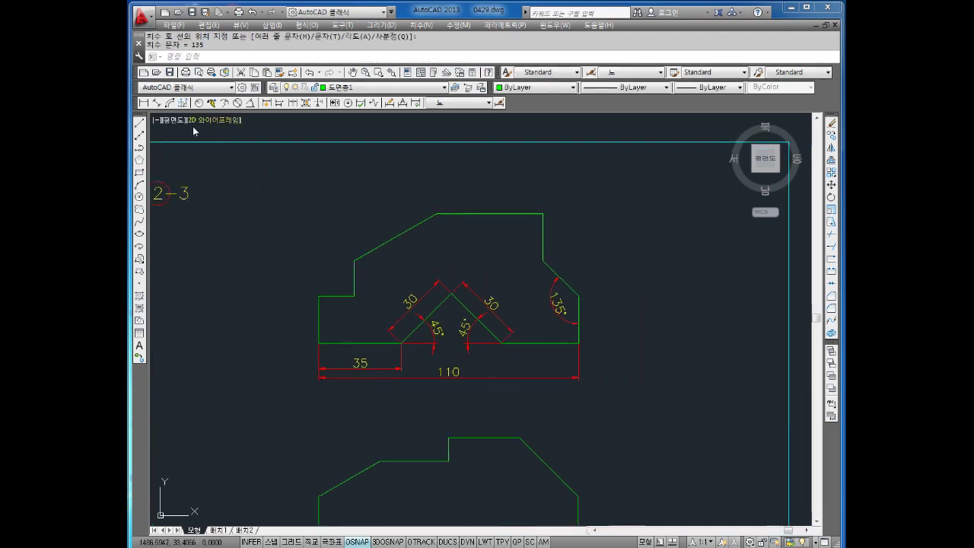
On the right side, dimension the 20 height, chain the 15 above it, and add the overall 55.
{"action": "left_click", "coordinate": [143, 102]}
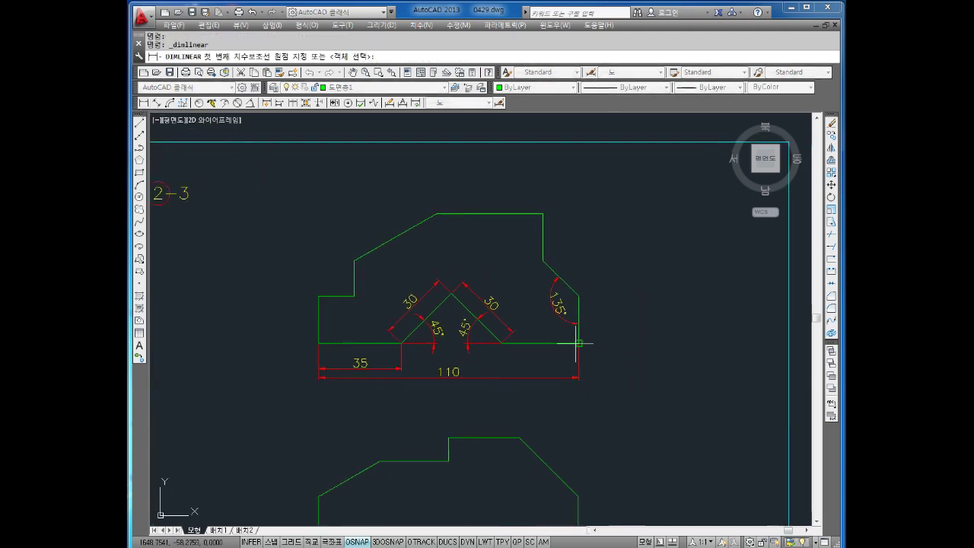
{"action": "left_click", "coordinate": [579, 343]}
{"action": "left_click", "coordinate": [578, 296]}
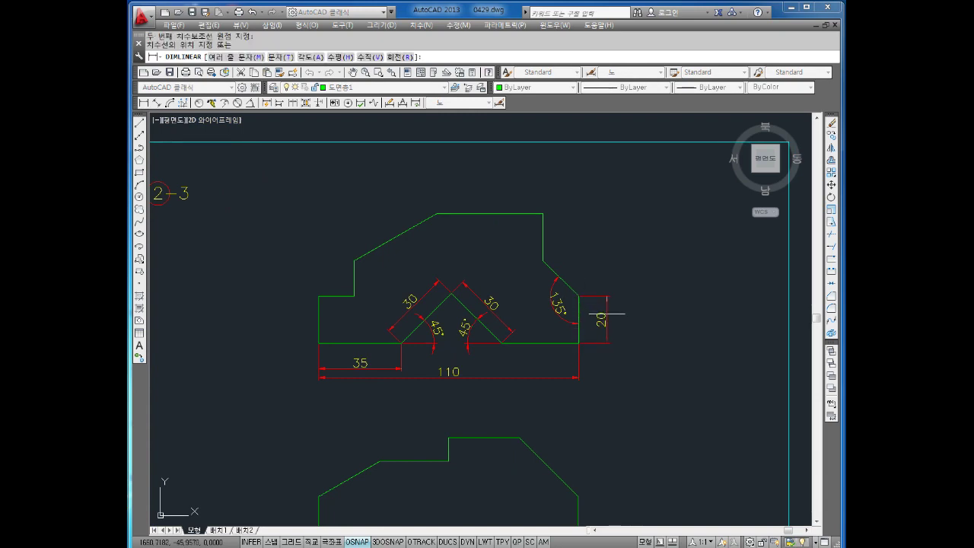
{"action": "left_click", "coordinate": [608, 312]}
{"action": "left_click", "coordinate": [292, 104]}
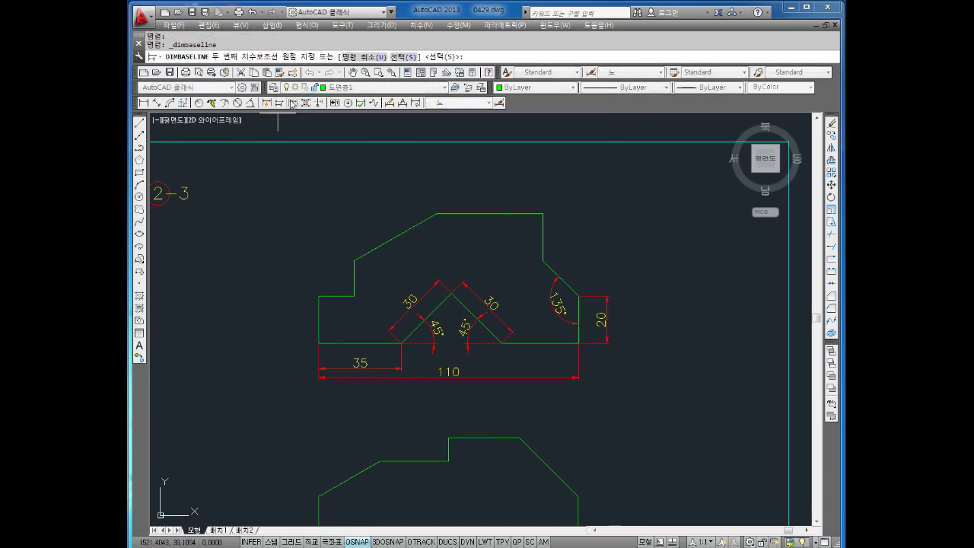
{"action": "left_click", "coordinate": [543, 260]}
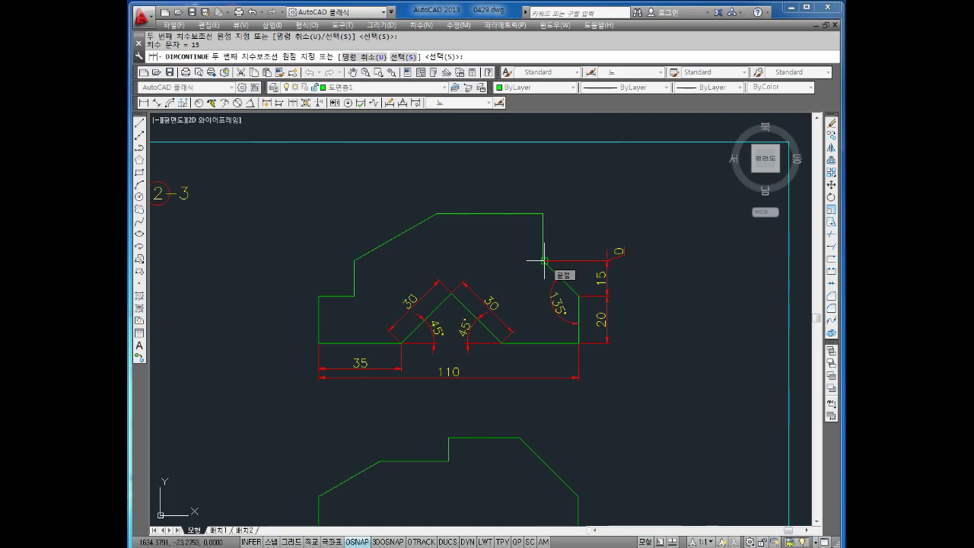
{"action": "left_click", "coordinate": [143, 102]}
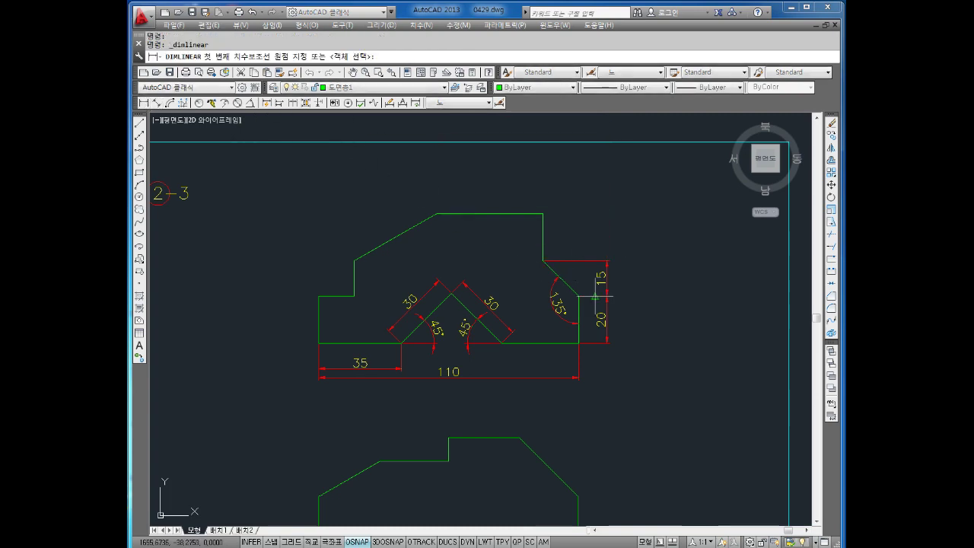
{"action": "left_click", "coordinate": [579, 343]}
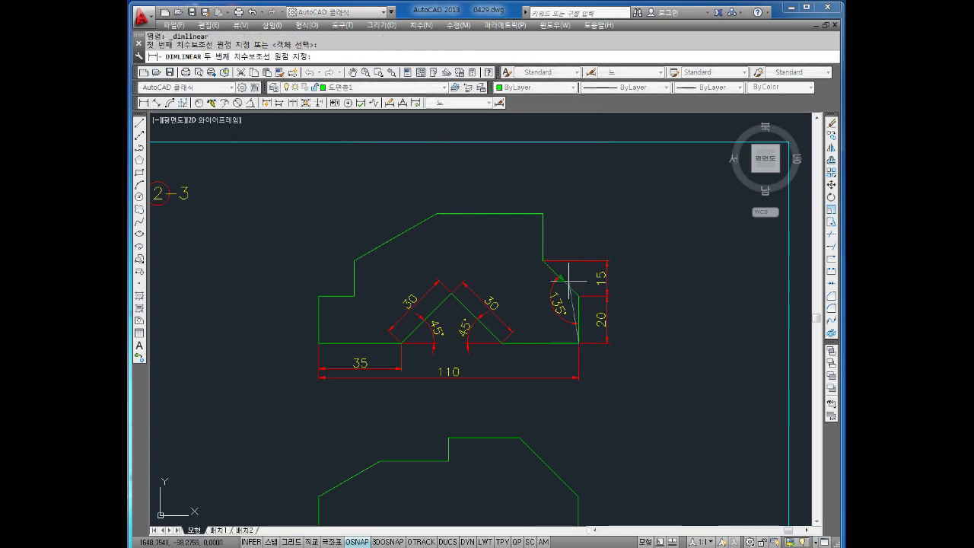
{"action": "left_click", "coordinate": [543, 214]}
{"action": "left_click", "coordinate": [622, 272]}
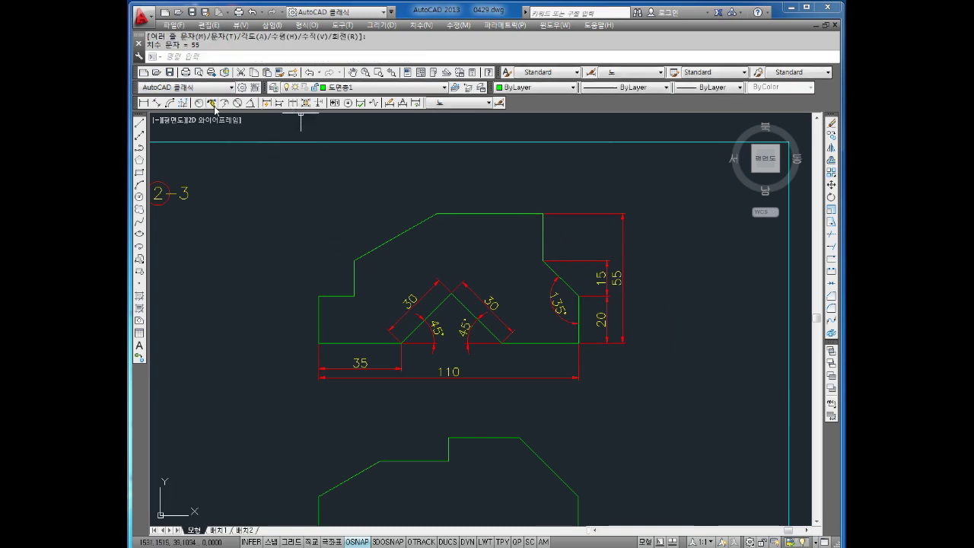
Add the 20 and 15 height dimensions on the profile's left side.
{"action": "left_click", "coordinate": [142, 104]}
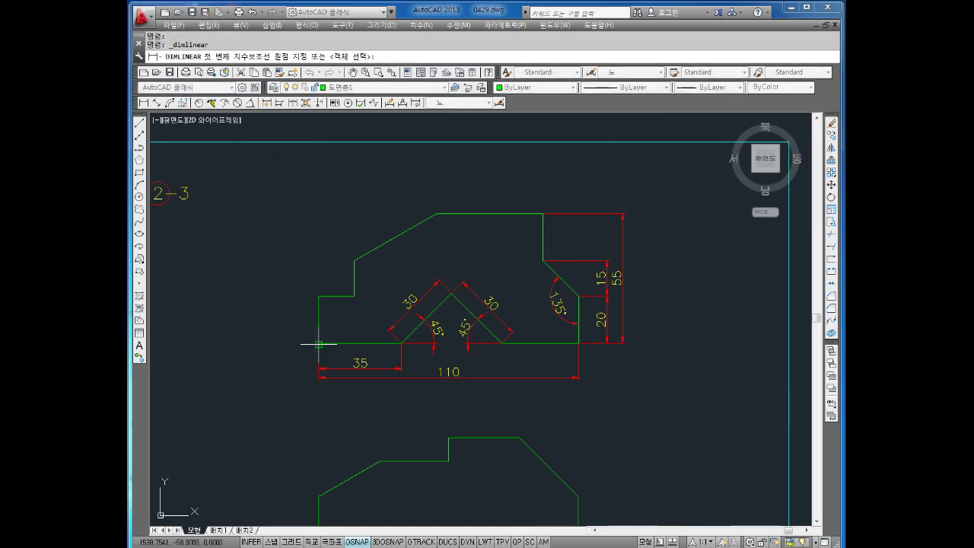
{"action": "left_click", "coordinate": [319, 343]}
{"action": "left_click", "coordinate": [318, 296]}
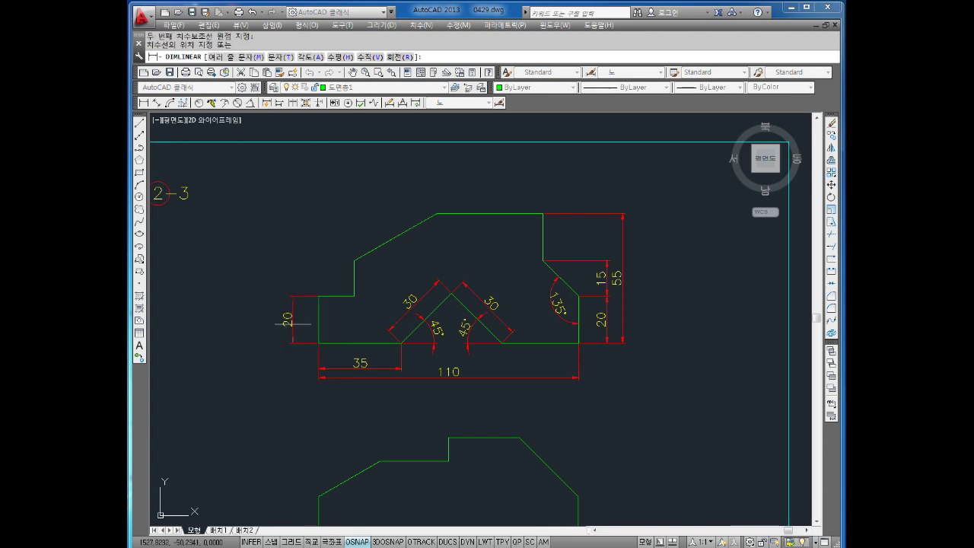
{"action": "left_click", "coordinate": [289, 324]}
{"action": "key", "text": "Return"}
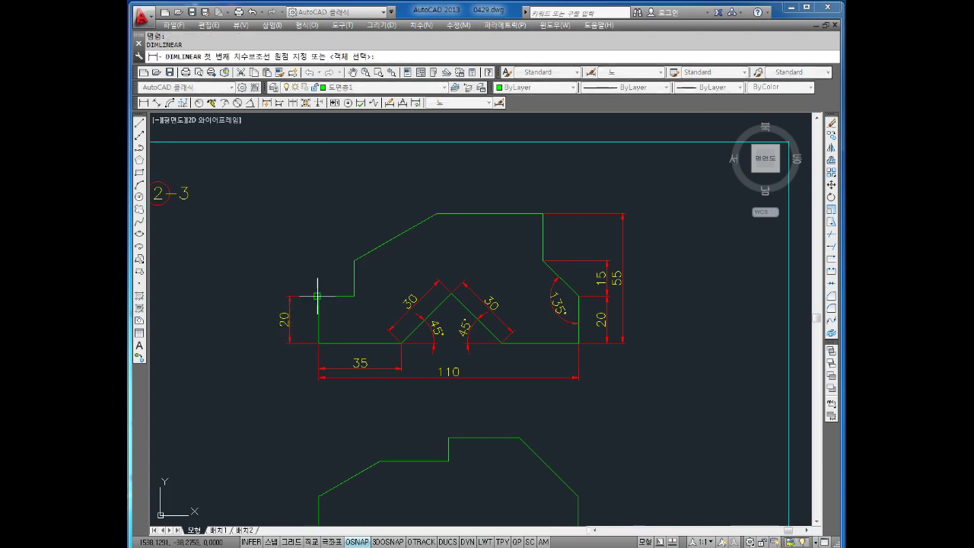
{"action": "left_click", "coordinate": [318, 296]}
{"action": "left_click", "coordinate": [354, 261]}
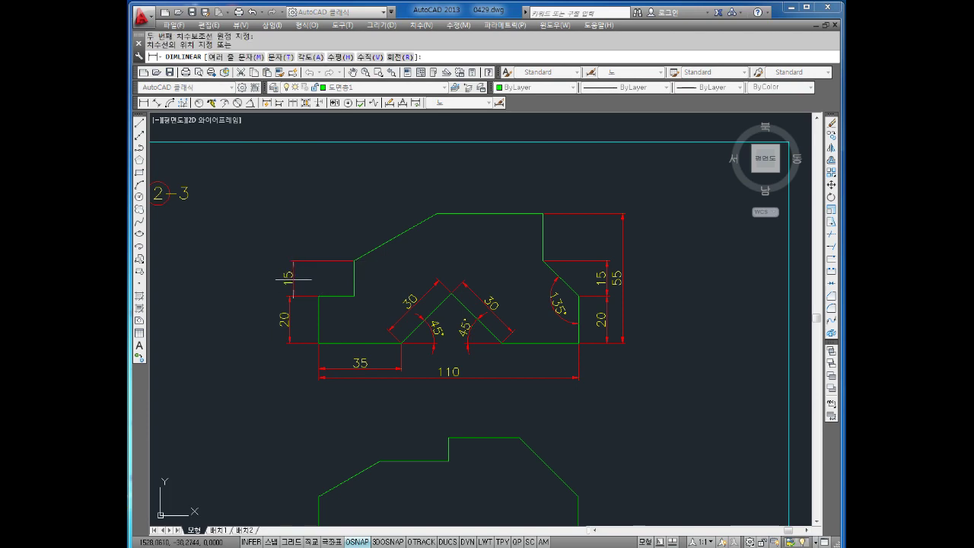
{"action": "left_click", "coordinate": [289, 297]}
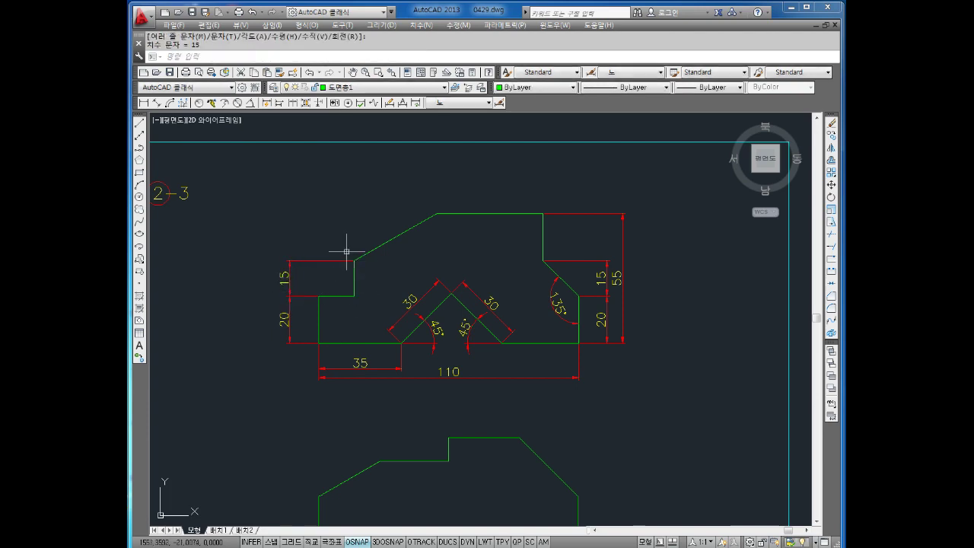
Dimension the 15 width of the top-left step above the part.
{"action": "key", "text": "Return"}
{"action": "left_click", "coordinate": [318, 296]}
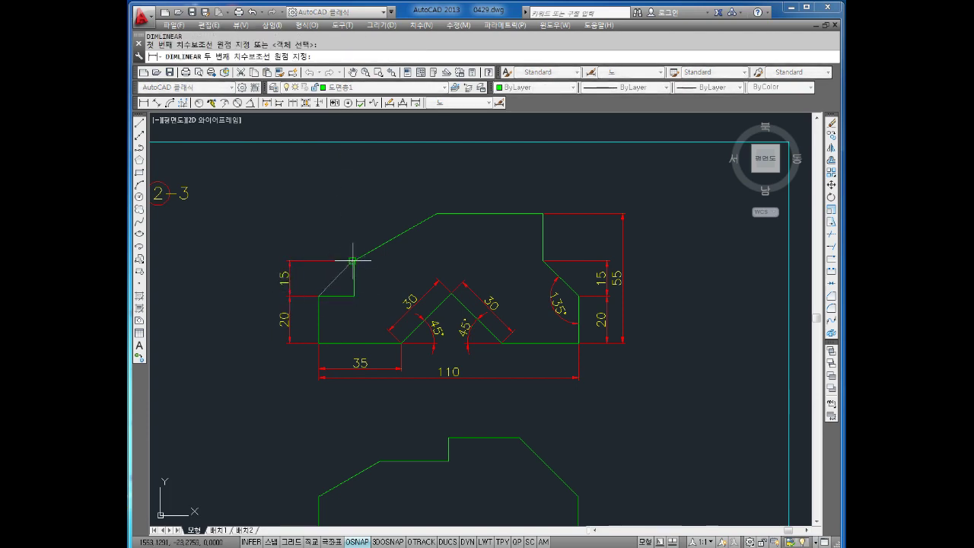
{"action": "left_click", "coordinate": [353, 260]}
{"action": "key", "text": "Escape"}
{"action": "key", "text": "Return"}
{"action": "left_click", "coordinate": [353, 261]}
{"action": "left_click", "coordinate": [318, 296]}
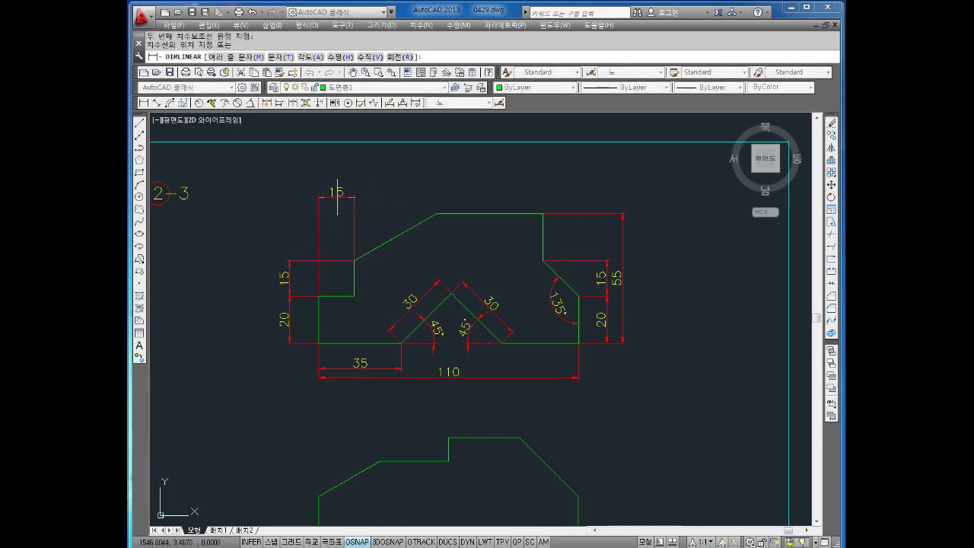
{"action": "left_click", "coordinate": [338, 186]}
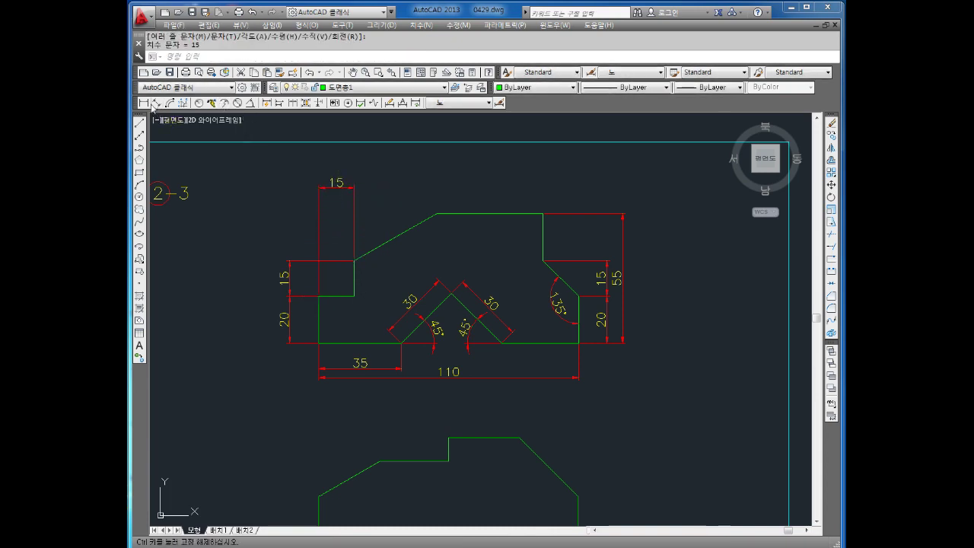
Chain the 35, 45 and final 15 widths along the top edge.
{"action": "left_click", "coordinate": [143, 102]}
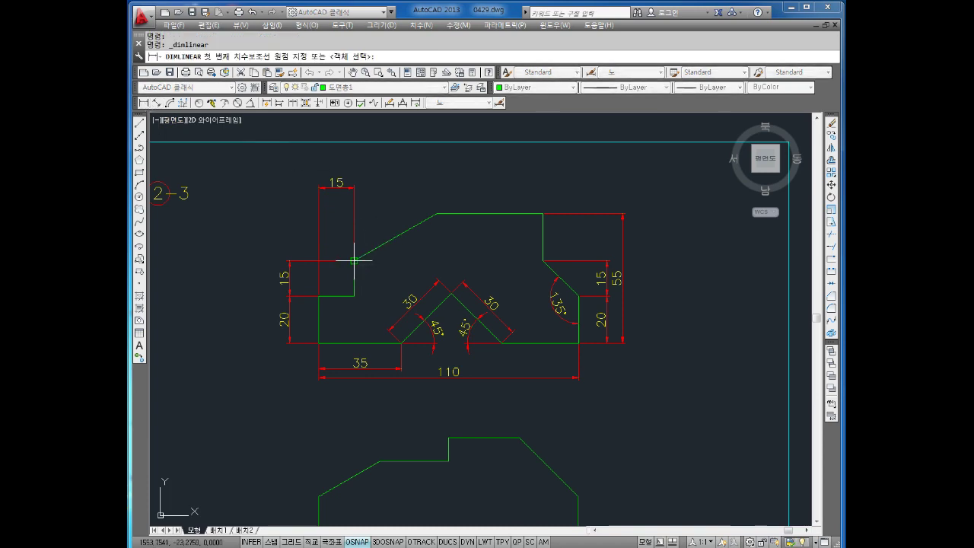
{"action": "left_click", "coordinate": [354, 260]}
{"action": "left_click", "coordinate": [436, 214]}
{"action": "left_click", "coordinate": [367, 201]}
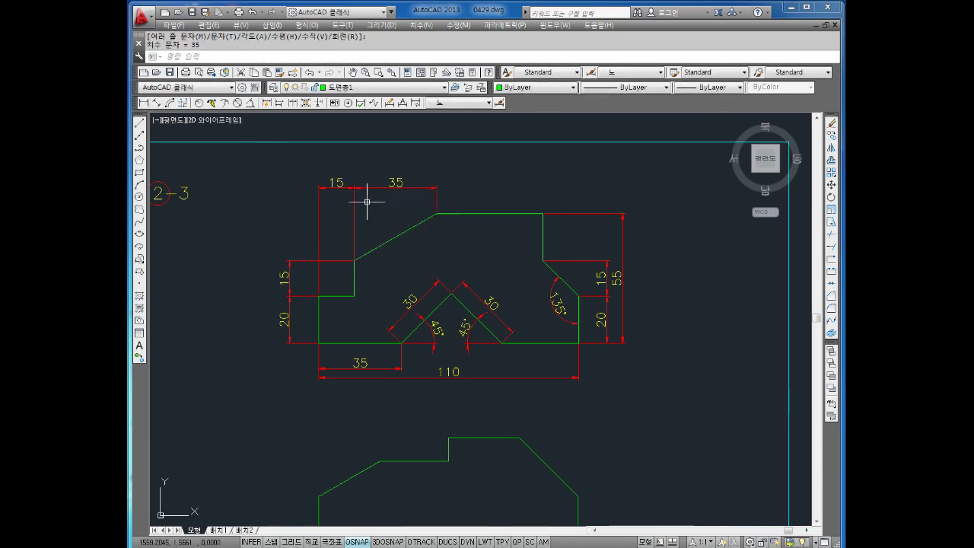
{"action": "left_click", "coordinate": [293, 104]}
{"action": "left_click", "coordinate": [543, 214]}
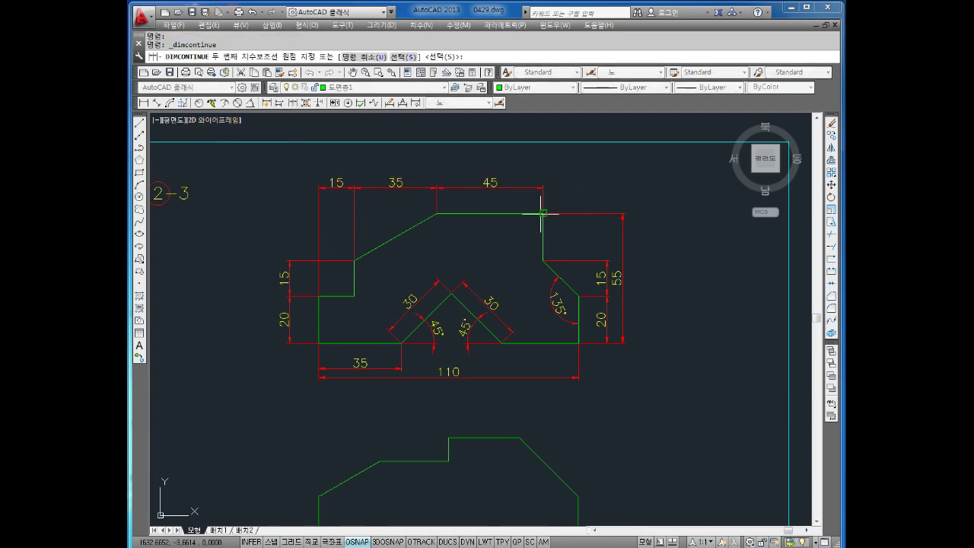
{"action": "left_click", "coordinate": [542, 214]}
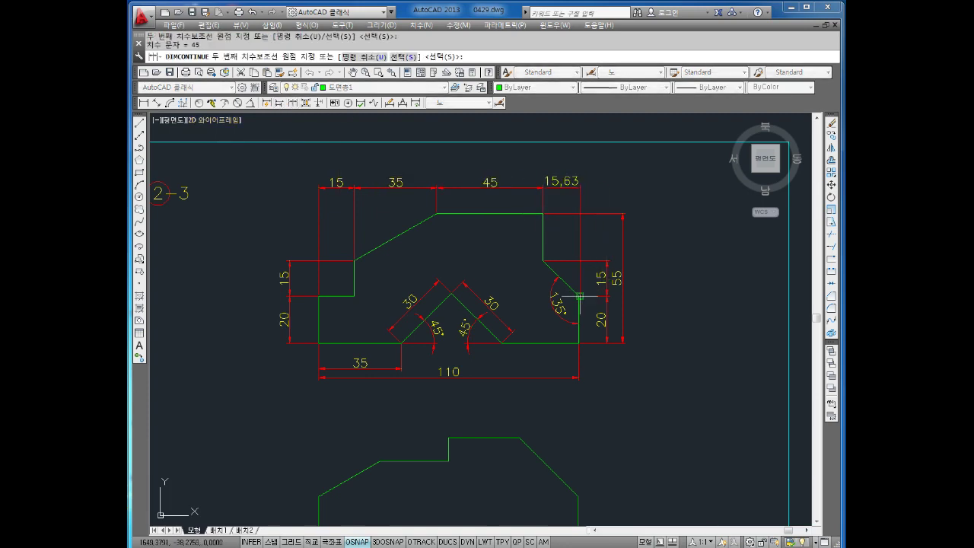
{"action": "key", "text": "Escape"}
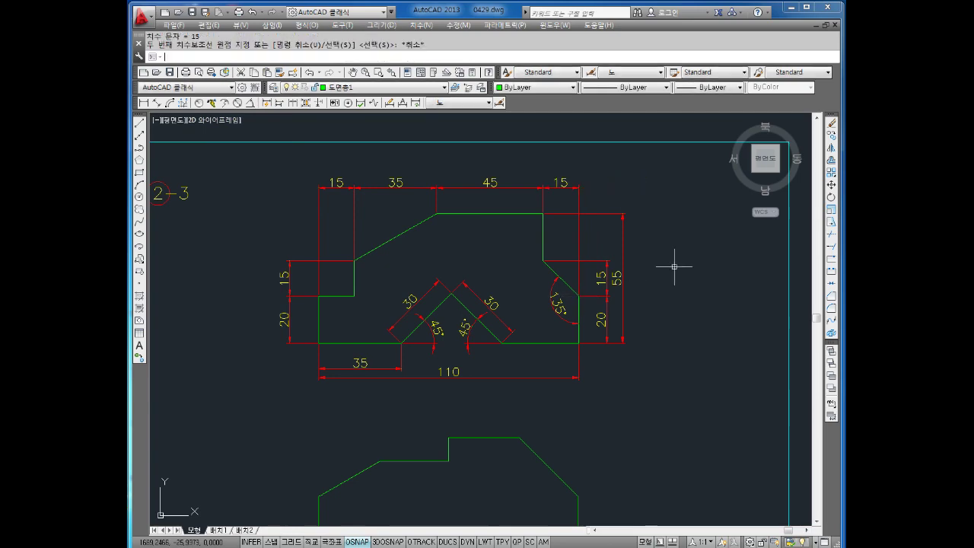
{"action": "scroll", "coordinate": [613, 265], "scroll_direction": "up", "scroll_amount": 5}
{"action": "scroll", "coordinate": [606, 275], "scroll_direction": "down", "scroll_amount": 5}
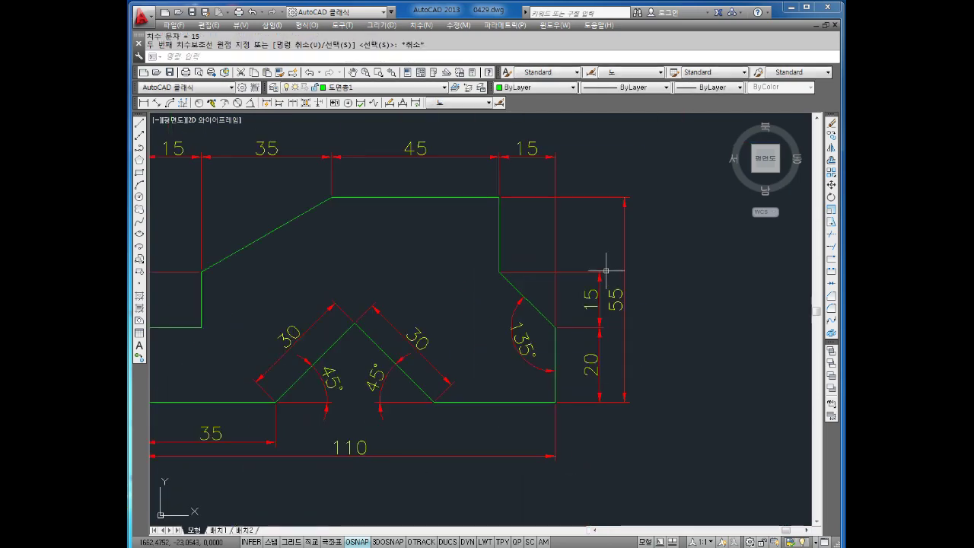
{"action": "scroll", "coordinate": [631, 200], "scroll_direction": "down", "scroll_amount": 2}
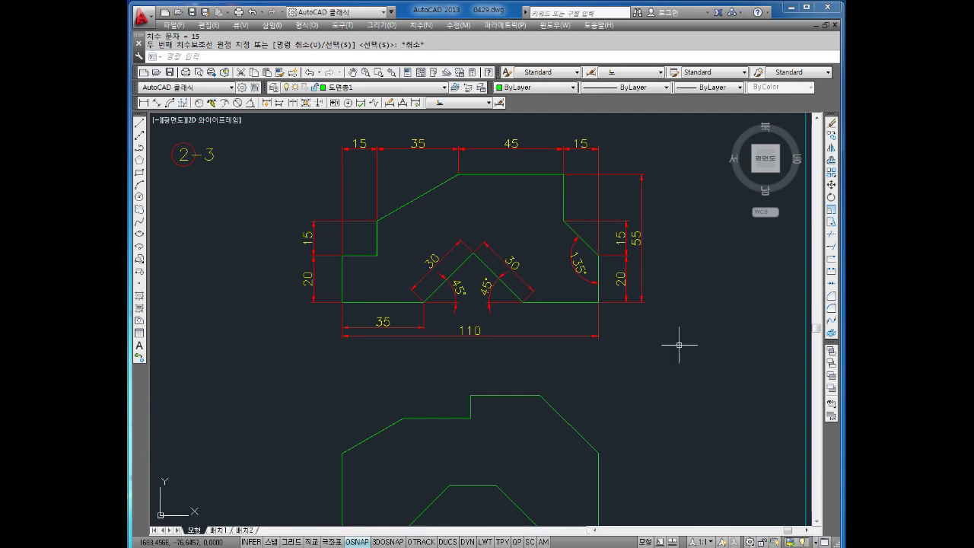
Bring the lower profile into view and give its bottom-left edge an aligned 25 dimension.
{"action": "middle_click_drag", "start_coordinate": [652, 348], "coordinate": [613, 310]}
{"action": "middle_click_drag", "start_coordinate": [591, 357], "coordinate": [585, 292]}
{"action": "middle_click_drag", "start_coordinate": [520, 401], "coordinate": [502, 379]}
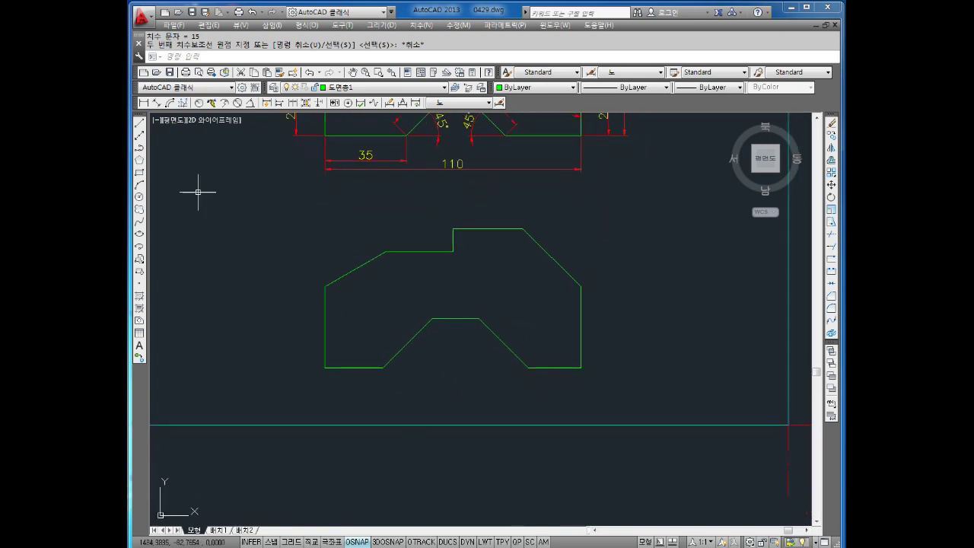
{"action": "left_click", "coordinate": [156, 102]}
{"action": "middle_click_drag", "start_coordinate": [320, 311], "coordinate": [296, 289]}
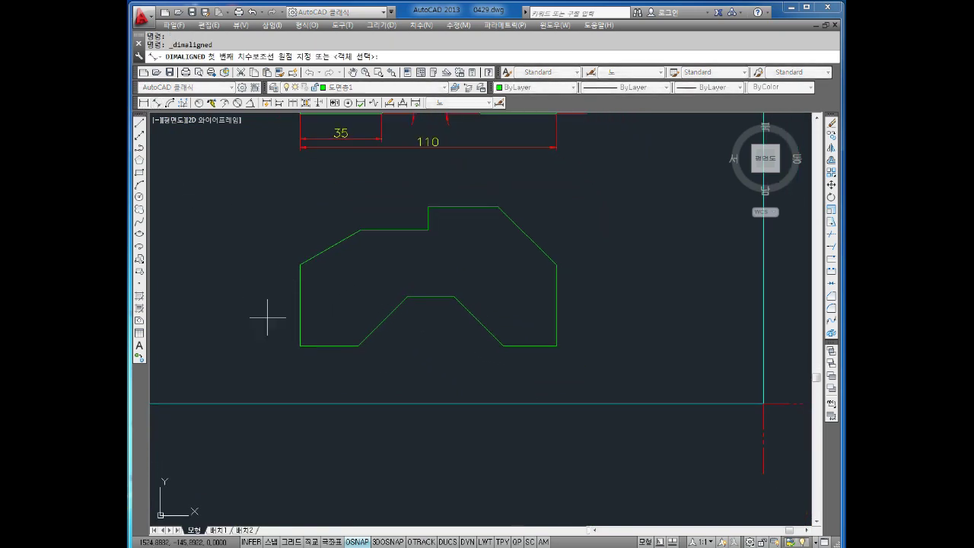
{"action": "left_click", "coordinate": [300, 347]}
{"action": "left_click", "coordinate": [358, 347]}
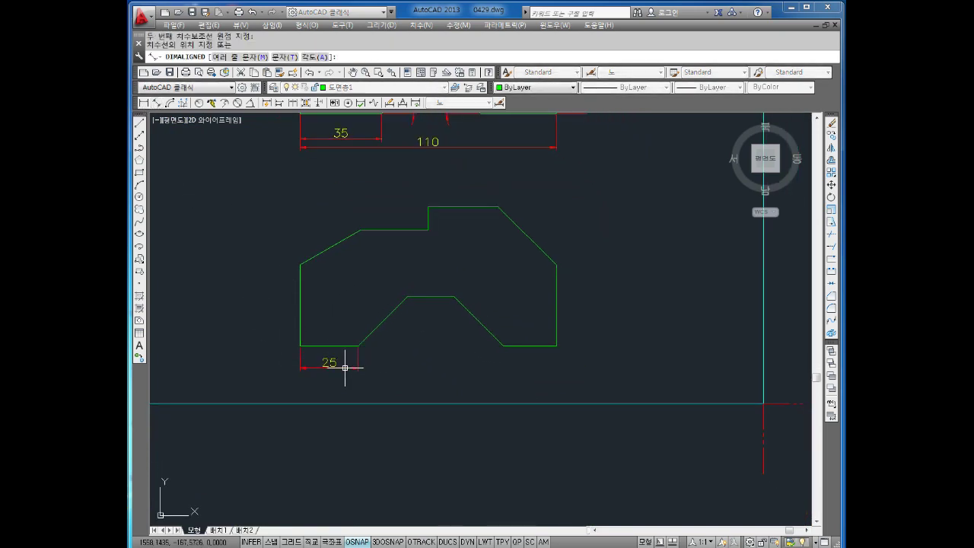
{"action": "left_click", "coordinate": [342, 367]}
Try an aligned 109,98 overall-width dimension across the bottom, then cancel it.
{"action": "key", "text": "Return"}
{"action": "left_click", "coordinate": [300, 346]}
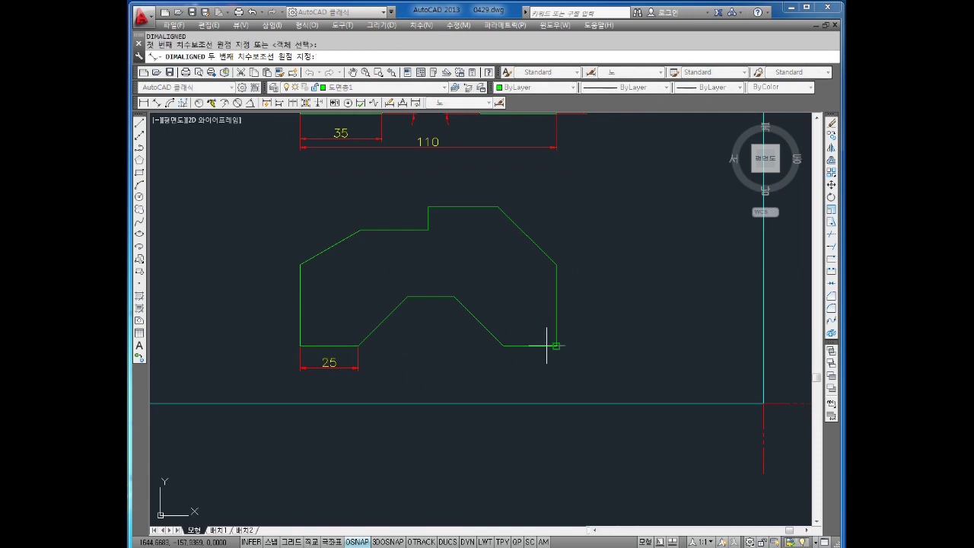
{"action": "left_click", "coordinate": [556, 347]}
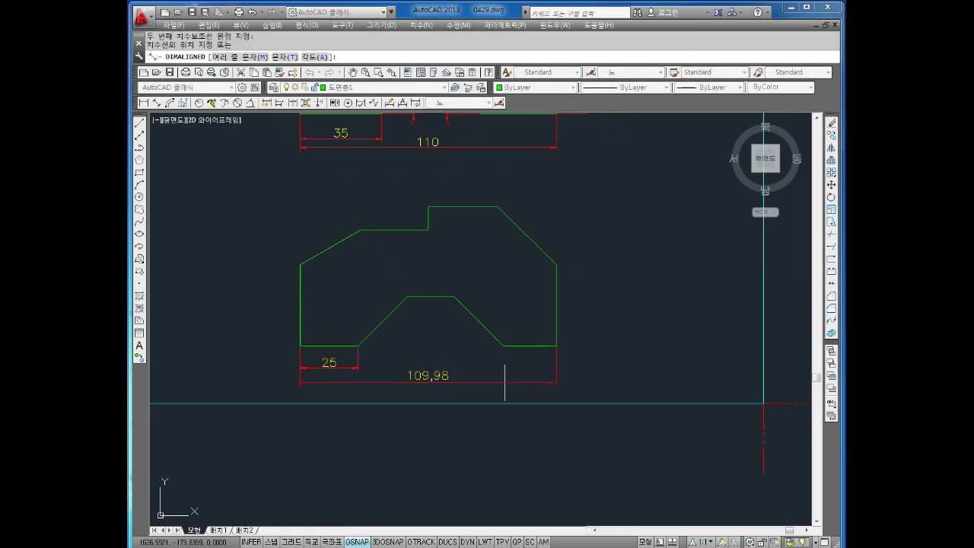
{"action": "key", "text": "Escape"}
{"action": "key", "text": "Return"}
{"action": "scroll", "coordinate": [557, 355], "scroll_direction": "up", "scroll_amount": 5}
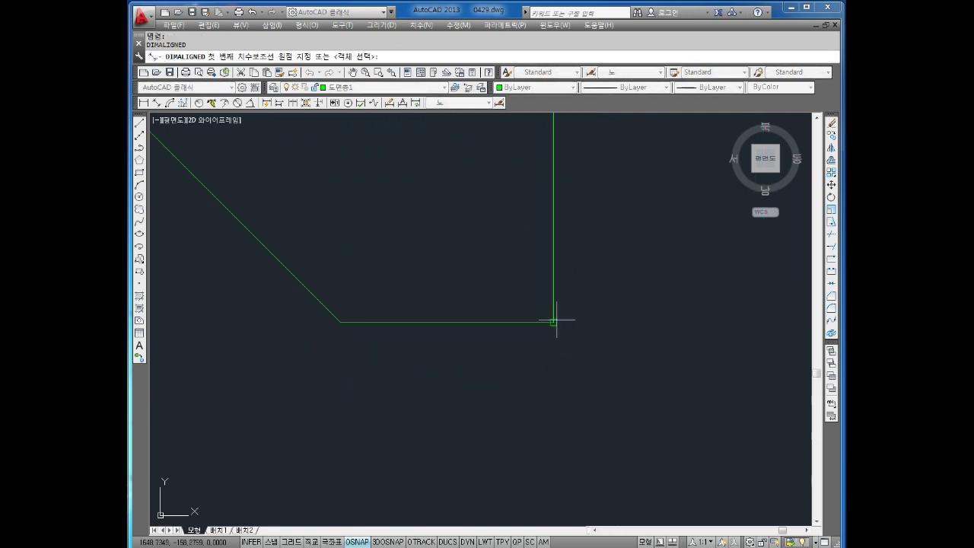
{"action": "left_click", "coordinate": [553, 321]}
{"action": "scroll", "coordinate": [427, 322], "scroll_direction": "down", "scroll_amount": 4}
{"action": "middle_click_drag", "start_coordinate": [413, 322], "coordinate": [666, 322]}
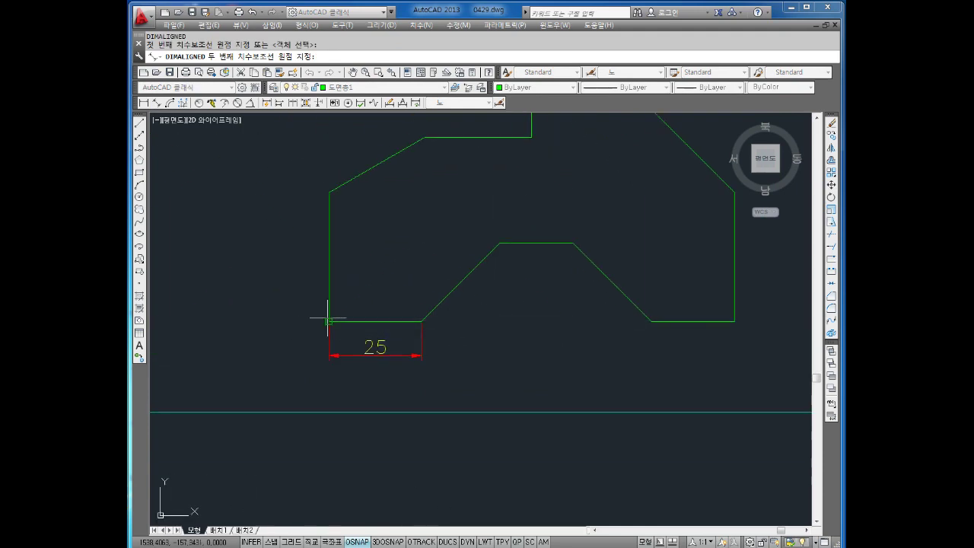
{"action": "left_click", "coordinate": [328, 320]}
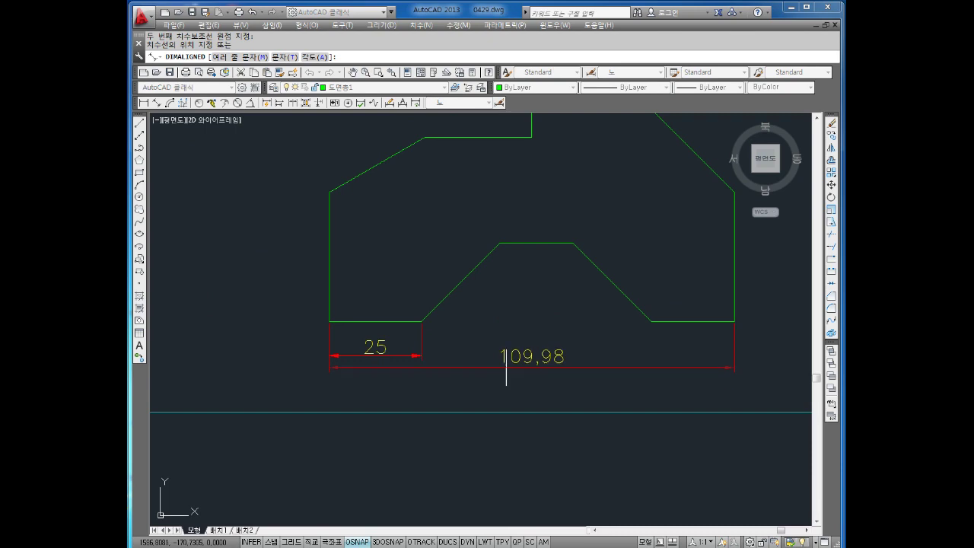
{"action": "key", "text": "Escape"}
{"action": "middle_click_drag", "start_coordinate": [256, 182], "coordinate": [215, 182]}
{"action": "key", "text": "Escape"}
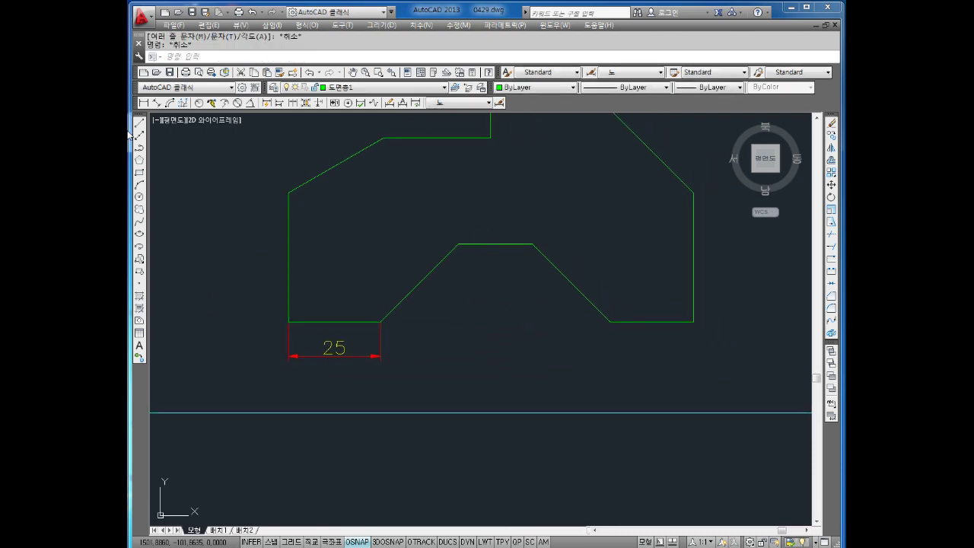
Try a linear overall-width dimension instead, then cancel it as well.
{"action": "left_click", "coordinate": [143, 102]}
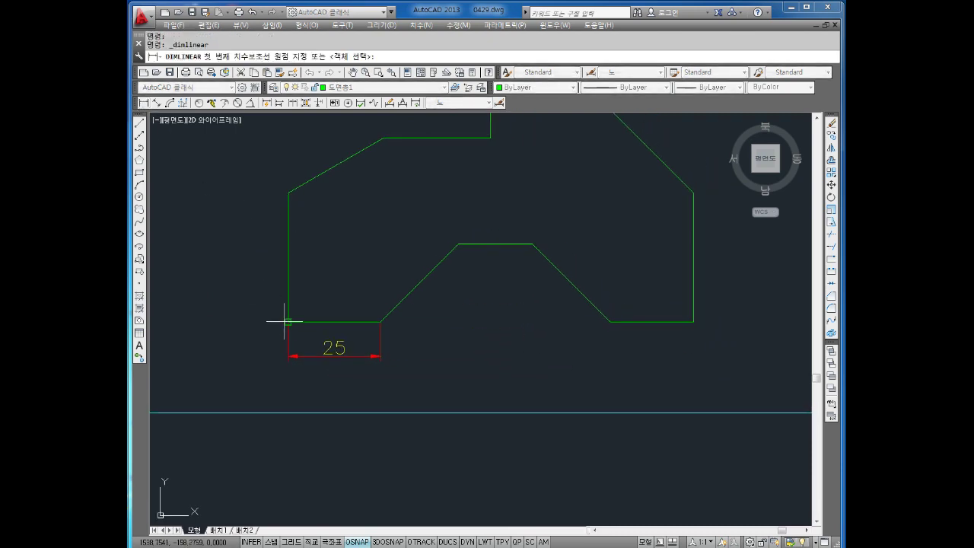
{"action": "left_click", "coordinate": [289, 322]}
{"action": "left_click", "coordinate": [693, 322]}
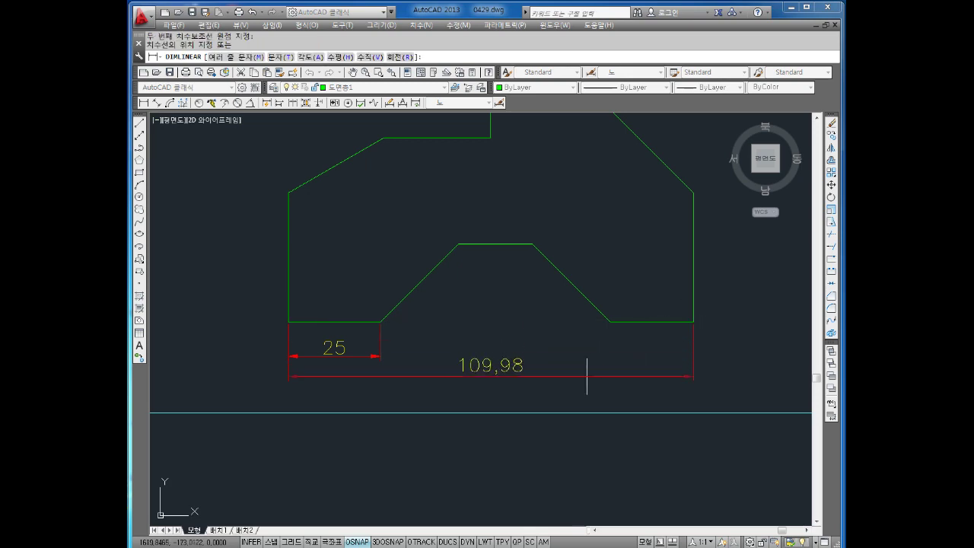
{"action": "key", "text": "Escape"}
{"action": "scroll", "coordinate": [687, 330], "scroll_direction": "up", "scroll_amount": 1}
{"action": "scroll", "coordinate": [617, 274], "scroll_direction": "up", "scroll_amount": 1}
{"action": "scroll", "coordinate": [625, 276], "scroll_direction": "up", "scroll_amount": 2}
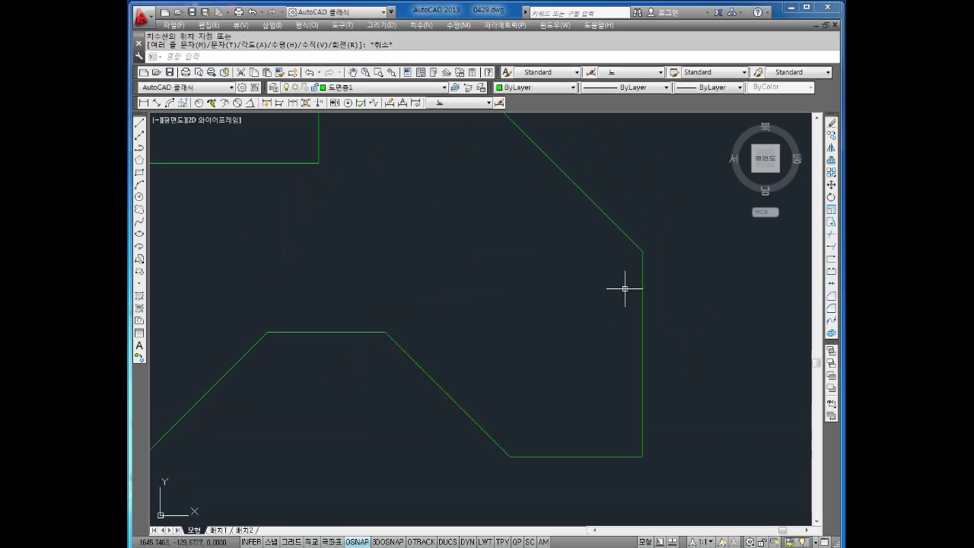
{"action": "scroll", "coordinate": [628, 283], "scroll_direction": "down", "scroll_amount": 2}
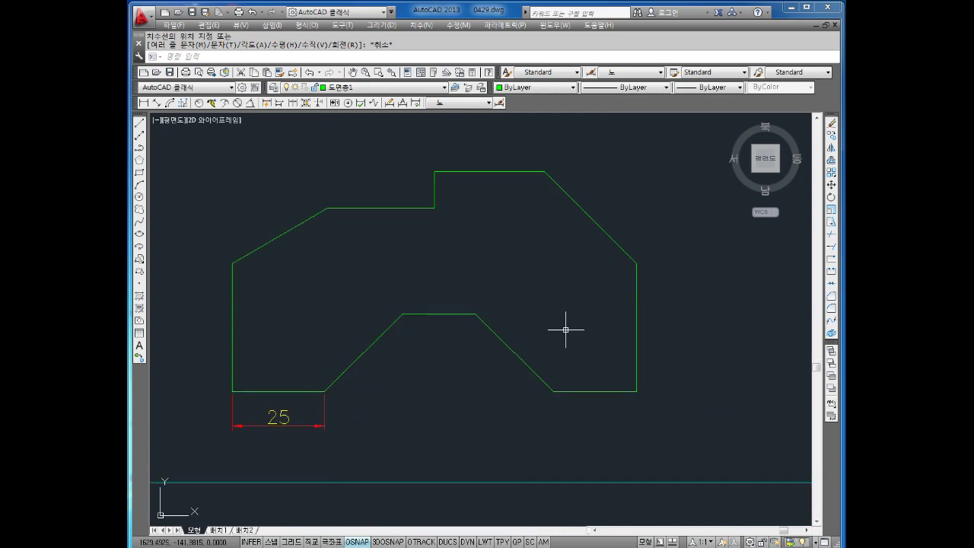
Draw a horizontal construction line (XL) along the bottom edge, then delete it.
{"action": "key", "text": "Escape"}
{"action": "key", "text": "Escape"}
{"action": "key", "text": "Return"}
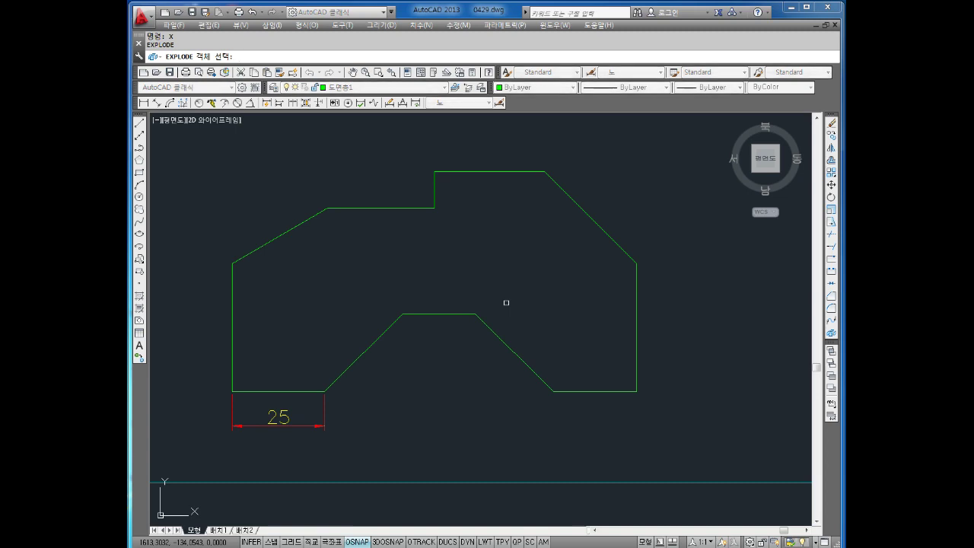
{"action": "key", "text": "Escape"}
{"action": "type", "text": "xl"}
{"action": "key", "text": "Return"}
{"action": "type", "text": "h"}
{"action": "key", "text": "Return"}
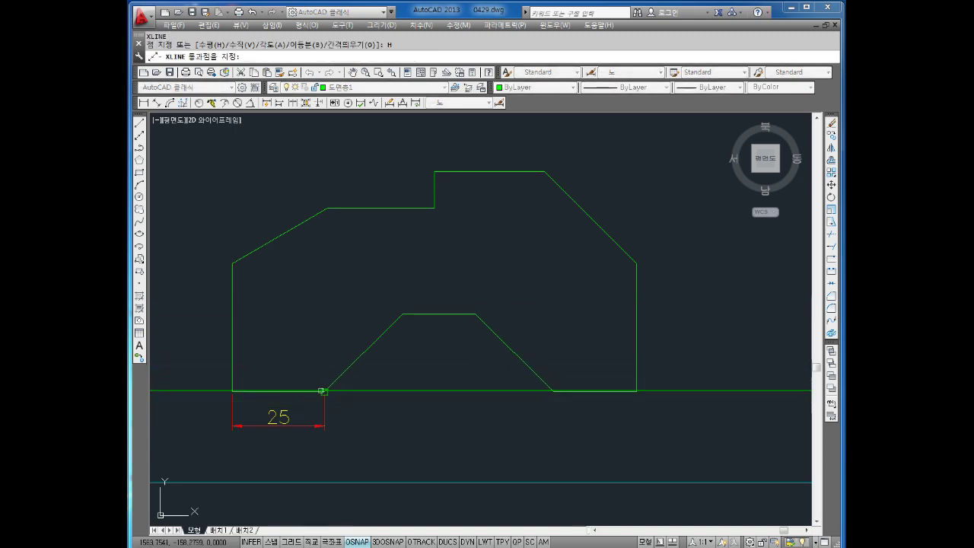
{"action": "left_click", "coordinate": [322, 391]}
{"action": "scroll", "coordinate": [608, 401], "scroll_direction": "up", "scroll_amount": 5}
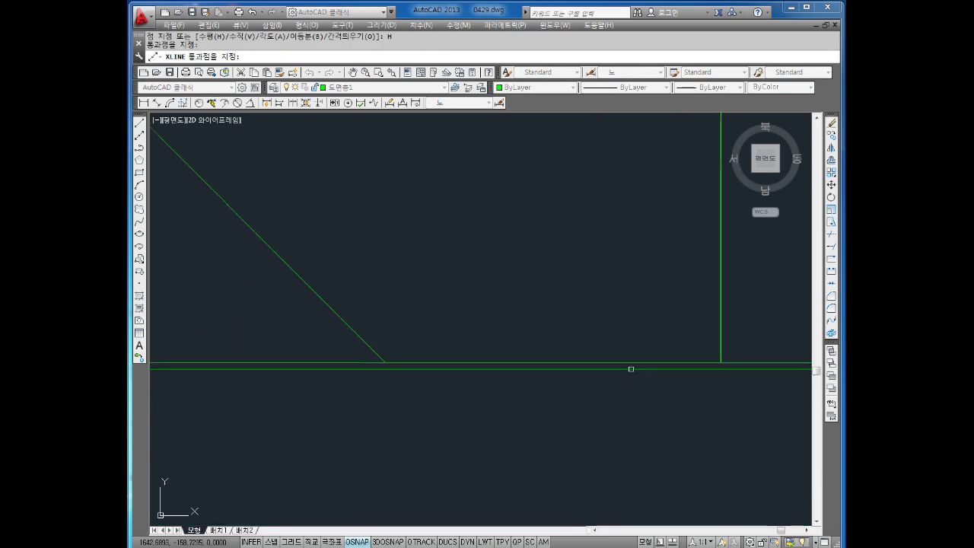
{"action": "scroll", "coordinate": [631, 368], "scroll_direction": "down", "scroll_amount": 5}
{"action": "key", "text": "Escape"}
{"action": "left_click", "coordinate": [717, 363]}
{"action": "key", "text": "Delete"}
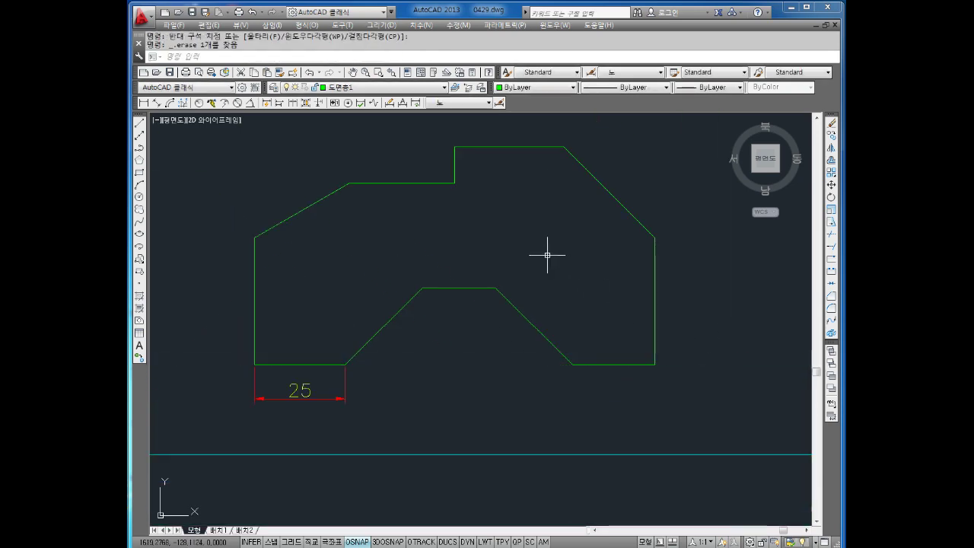
Place the 109,98 overall width dimension beneath the lower profile.
{"action": "left_click", "coordinate": [144, 102]}
{"action": "left_click", "coordinate": [254, 365]}
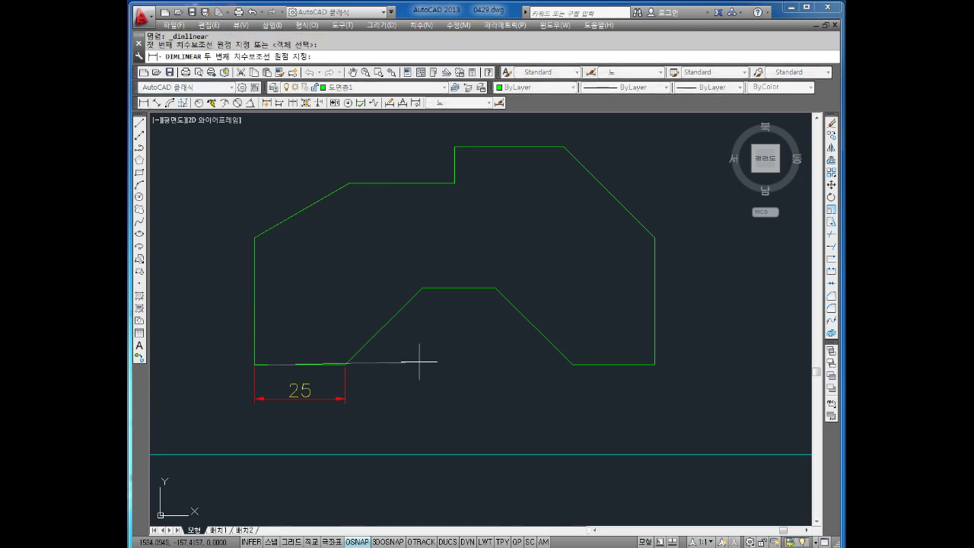
{"action": "left_click", "coordinate": [652, 366]}
{"action": "left_click", "coordinate": [420, 415]}
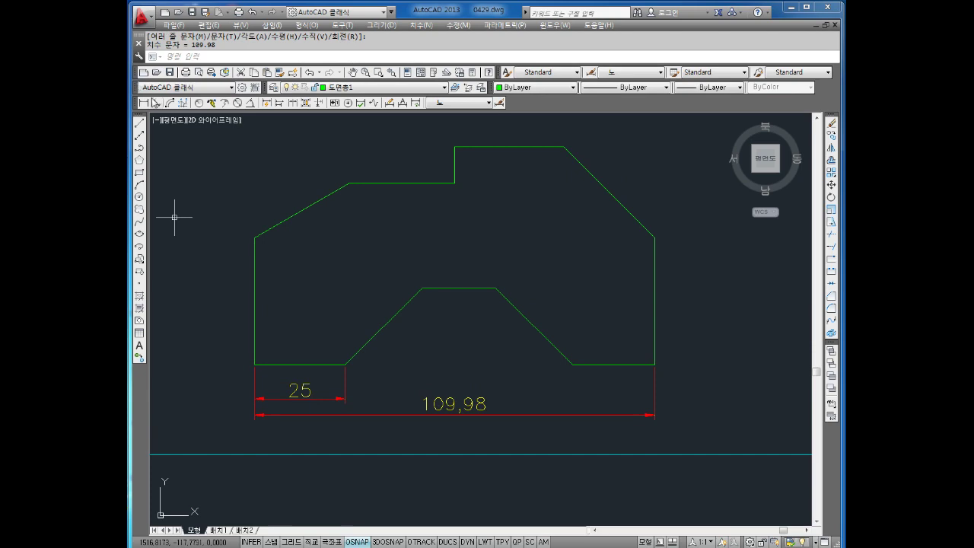
{"action": "left_click", "coordinate": [155, 102]}
{"action": "left_click", "coordinate": [346, 365]}
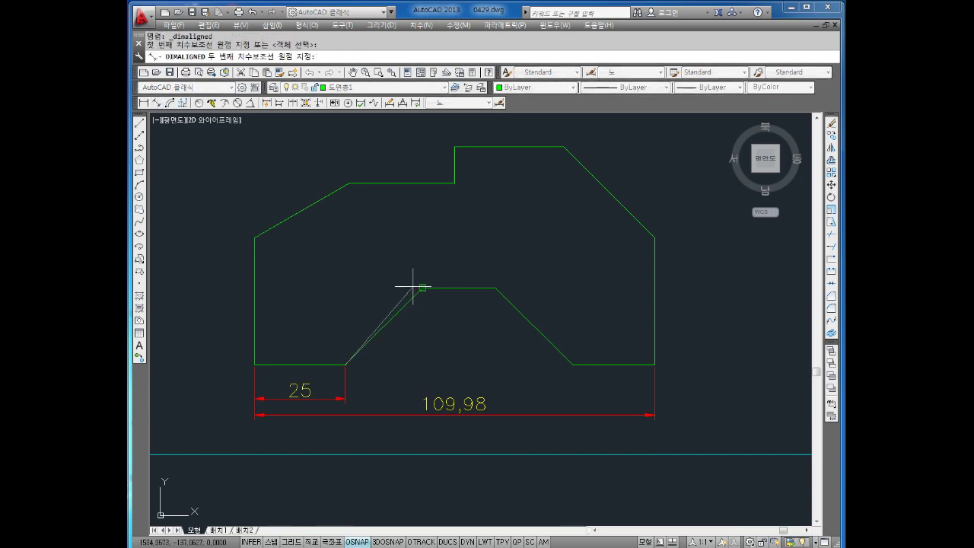
Dimension the notch: 30 on the left slant, 20 across the top, 30 on the right slant.
{"action": "left_click", "coordinate": [414, 287]}
{"action": "left_click", "coordinate": [391, 277]}
{"action": "key", "text": "Return"}
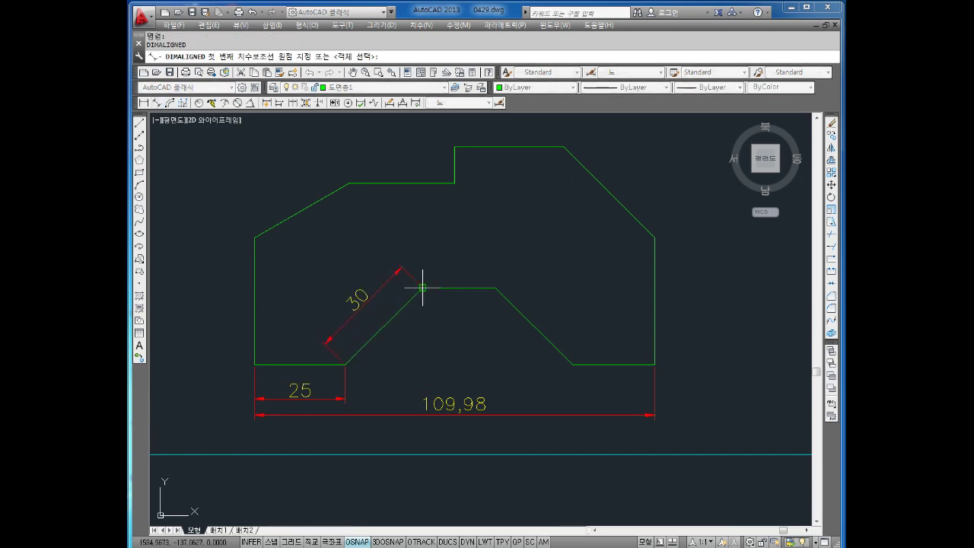
{"action": "left_click", "coordinate": [422, 288]}
{"action": "left_click", "coordinate": [495, 288]}
{"action": "left_click", "coordinate": [508, 269]}
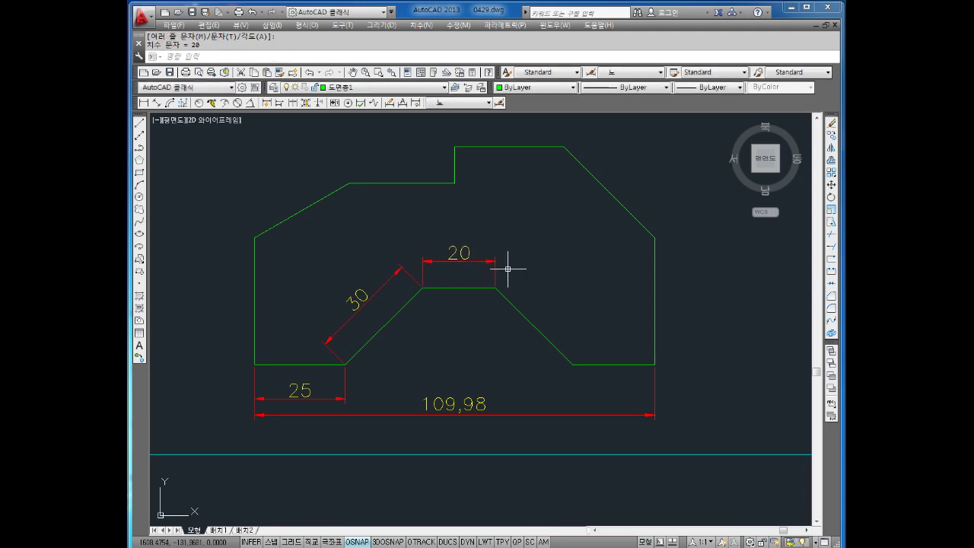
{"action": "key", "text": "Return"}
{"action": "left_click", "coordinate": [496, 288]}
{"action": "left_click", "coordinate": [574, 365]}
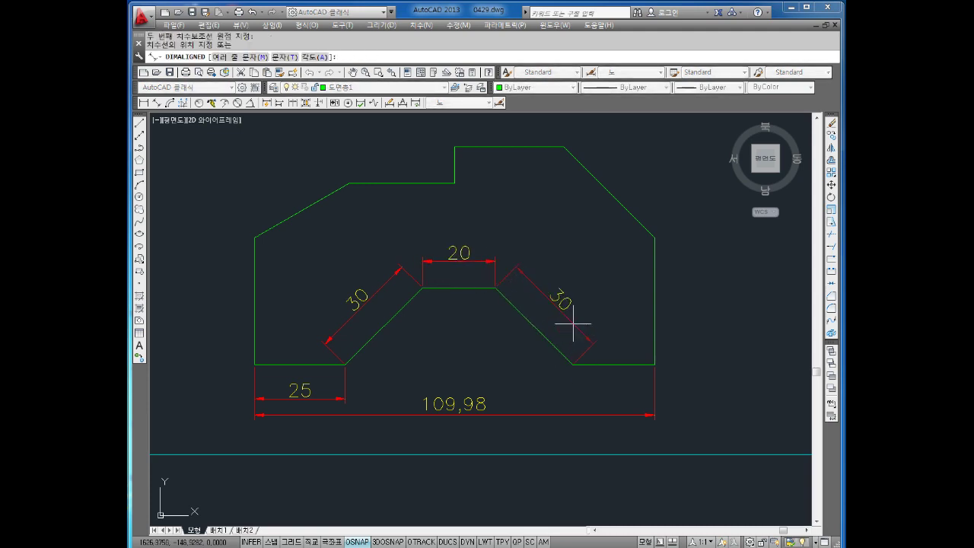
{"action": "left_click", "coordinate": [564, 322]}
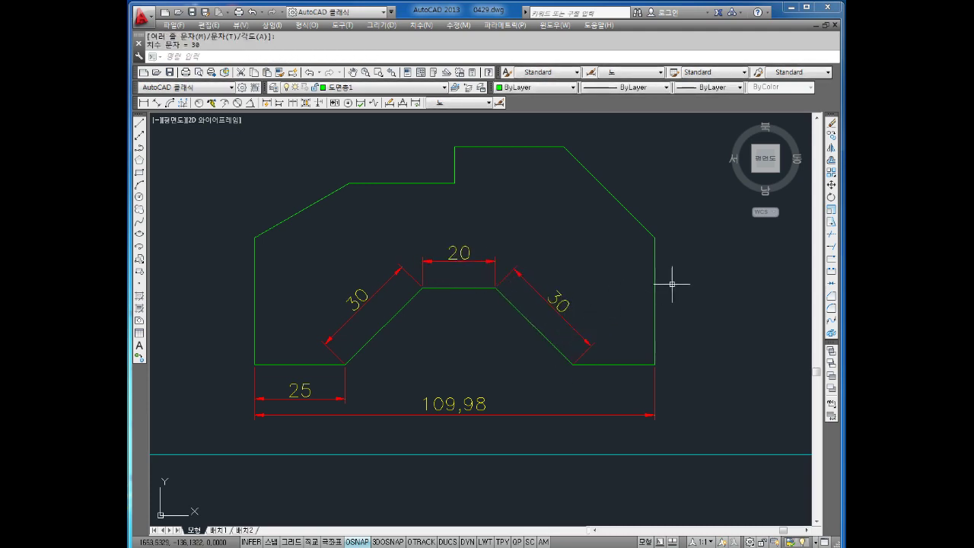
Add an aligned 35 on the right vertical edge and discard the slanted 65.
{"action": "key", "text": "Return"}
{"action": "left_click", "coordinate": [655, 365]}
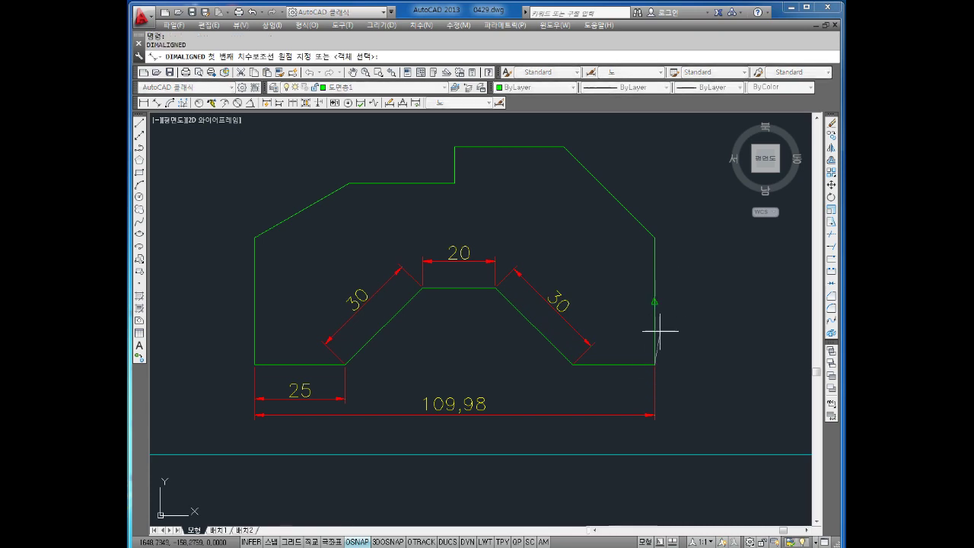
{"action": "left_click", "coordinate": [654, 238]}
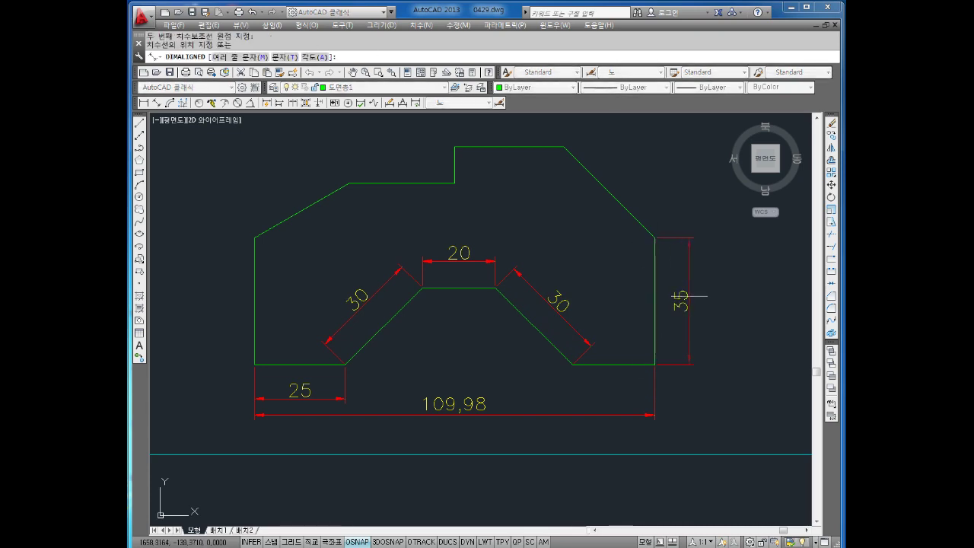
{"action": "left_click", "coordinate": [689, 297]}
{"action": "key", "text": "Return"}
{"action": "left_click", "coordinate": [565, 147]}
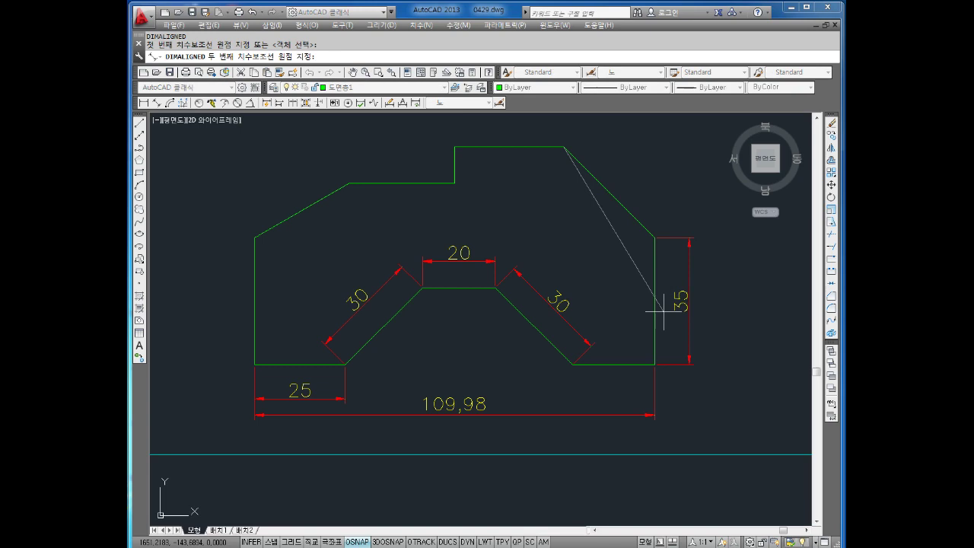
{"action": "left_click", "coordinate": [654, 365]}
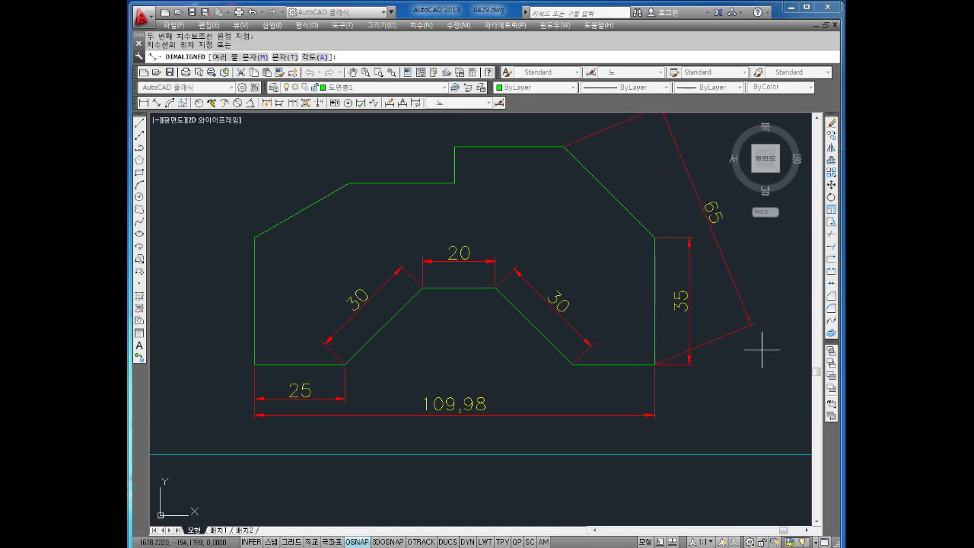
{"action": "key", "text": "Escape"}
Add a vertical 60 overall height on the right and a 35 height on the left edge.
{"action": "left_click", "coordinate": [144, 102]}
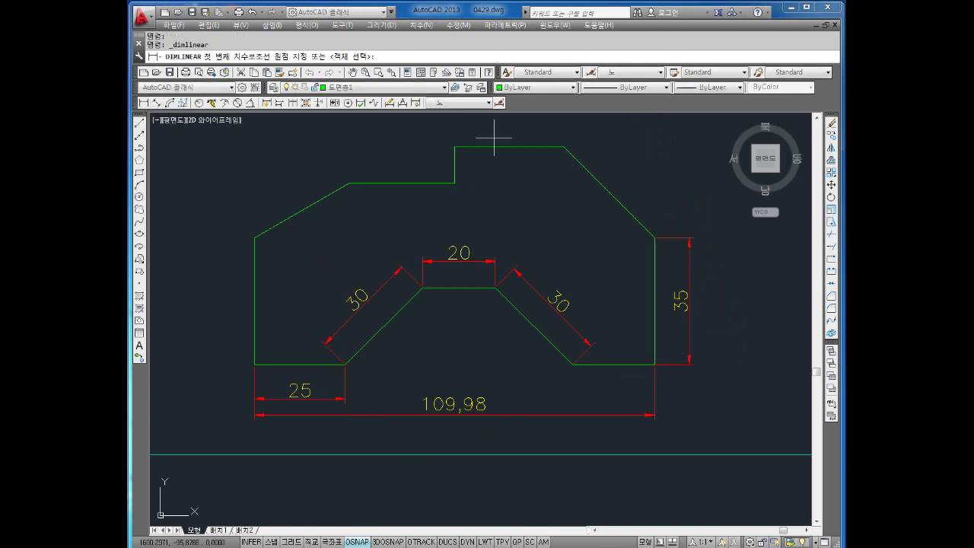
{"action": "left_click", "coordinate": [564, 147]}
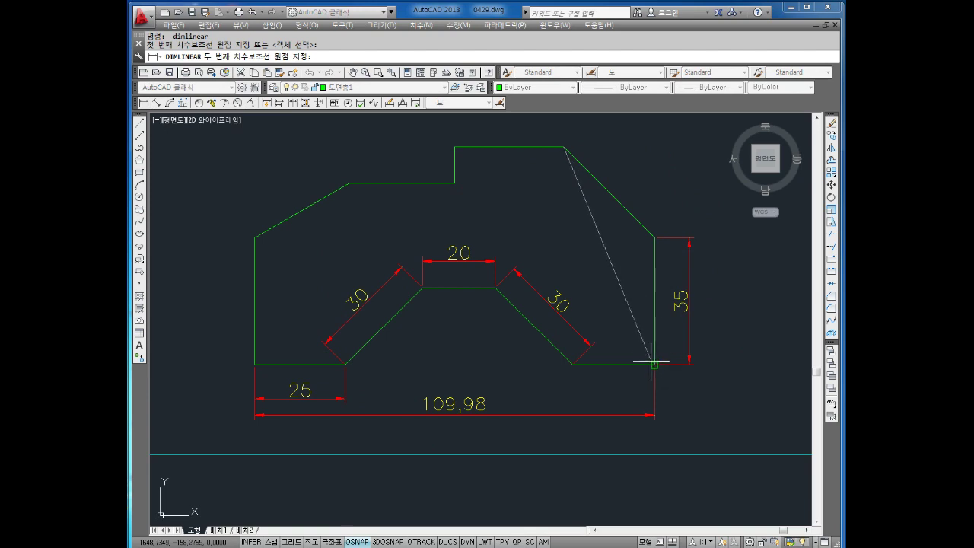
{"action": "left_click", "coordinate": [655, 365]}
{"action": "left_click", "coordinate": [719, 321]}
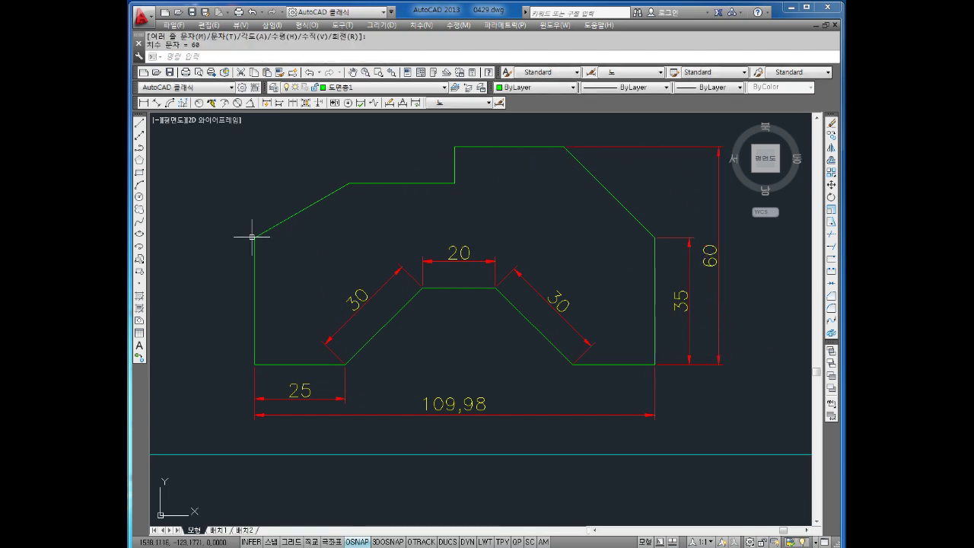
{"action": "key", "text": "Return"}
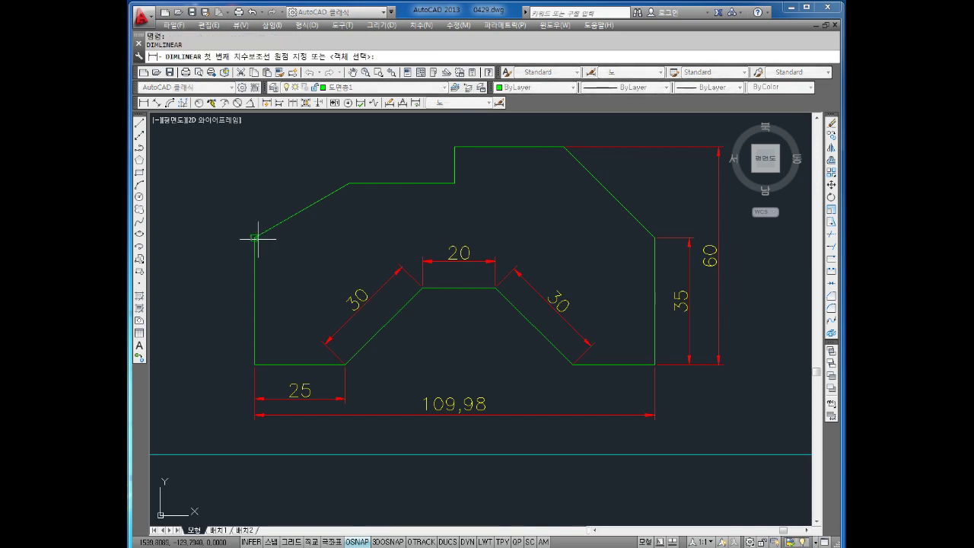
{"action": "left_click", "coordinate": [255, 237]}
{"action": "left_click", "coordinate": [255, 364]}
{"action": "left_click", "coordinate": [220, 327]}
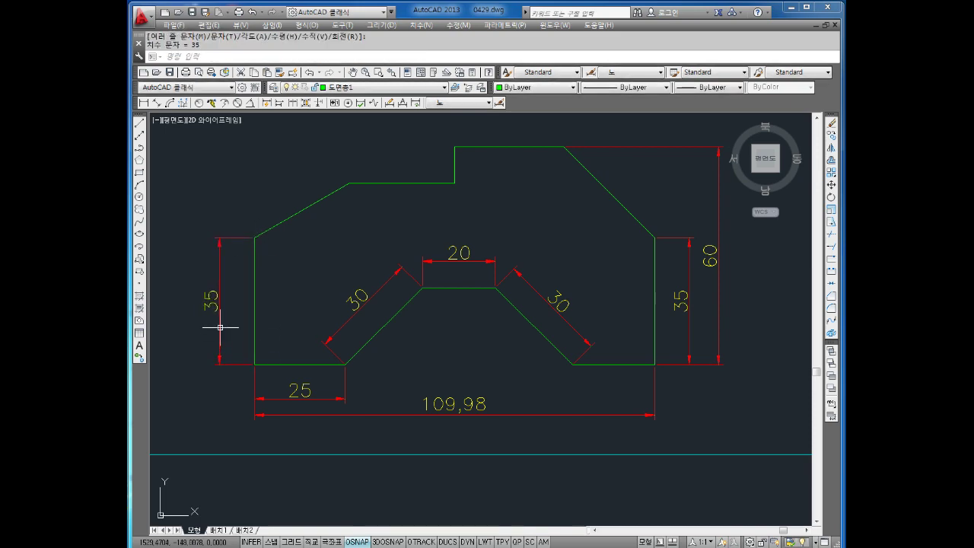
Give the upper-left slanted edge an aligned 30 dimension.
{"action": "left_click", "coordinate": [158, 104]}
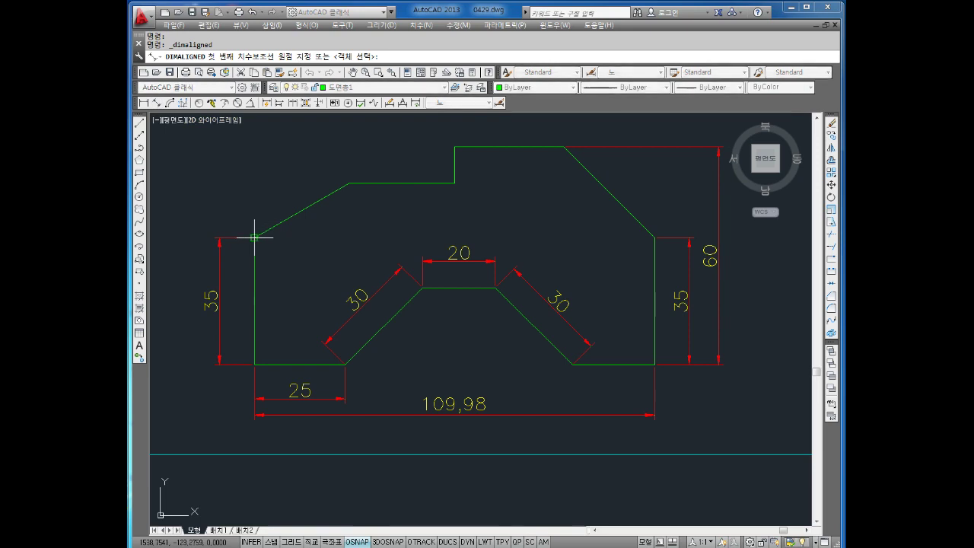
{"action": "left_click", "coordinate": [255, 237]}
{"action": "left_click", "coordinate": [341, 182]}
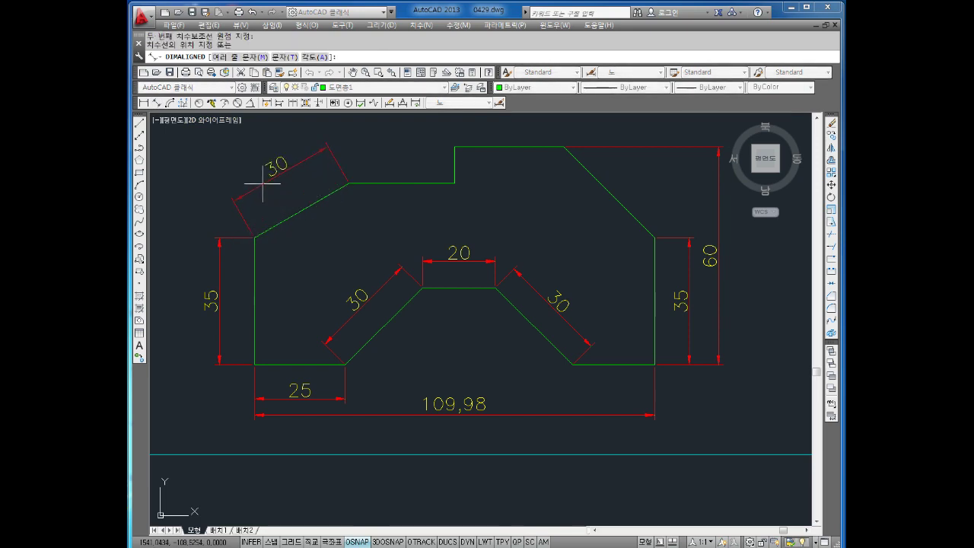
{"action": "left_click", "coordinate": [259, 179]}
{"action": "middle_click_drag", "start_coordinate": [344, 153], "coordinate": [317, 207]}
Chain the 29, 30.63 and 24.38 widths across the top of the profile.
{"action": "left_click", "coordinate": [144, 103]}
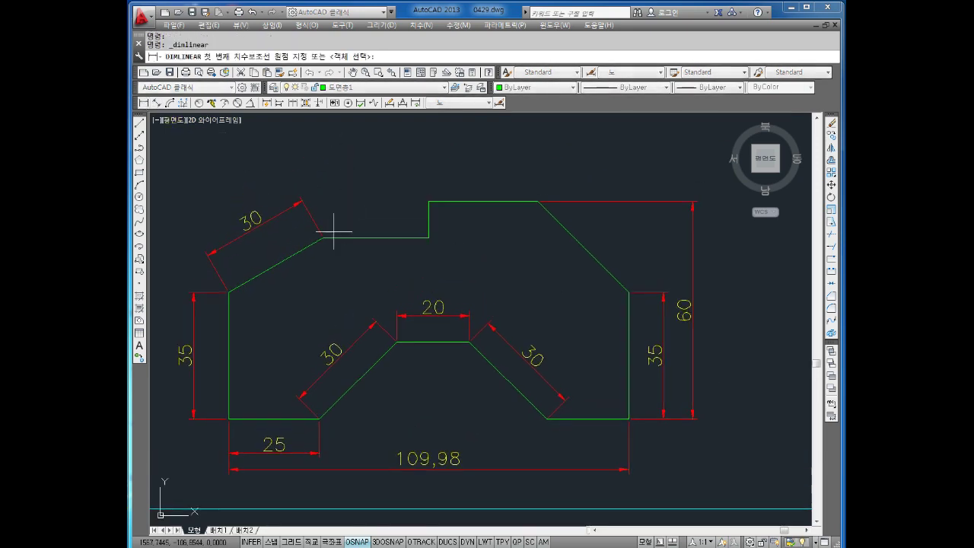
{"action": "left_click", "coordinate": [324, 238]}
{"action": "left_click", "coordinate": [428, 202]}
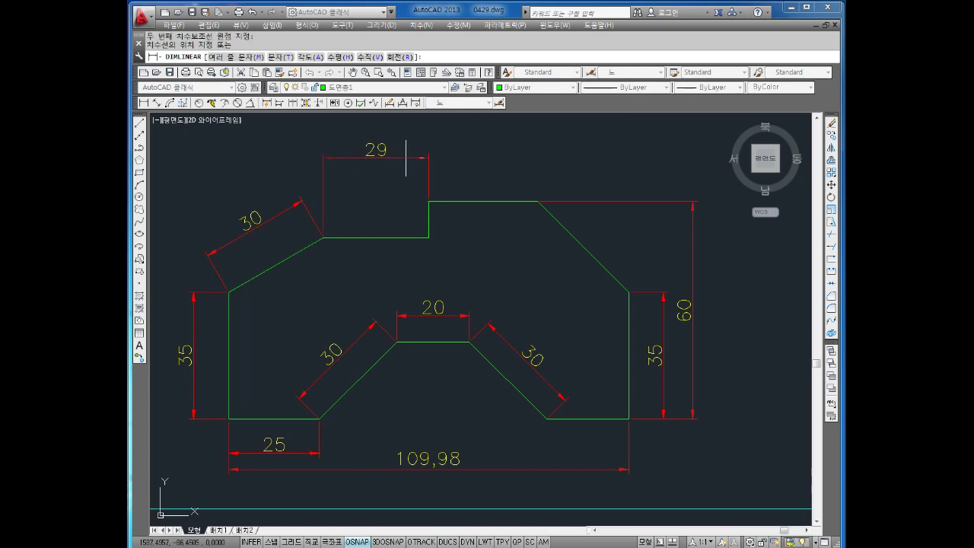
{"action": "left_click", "coordinate": [406, 157]}
{"action": "left_click", "coordinate": [280, 103]}
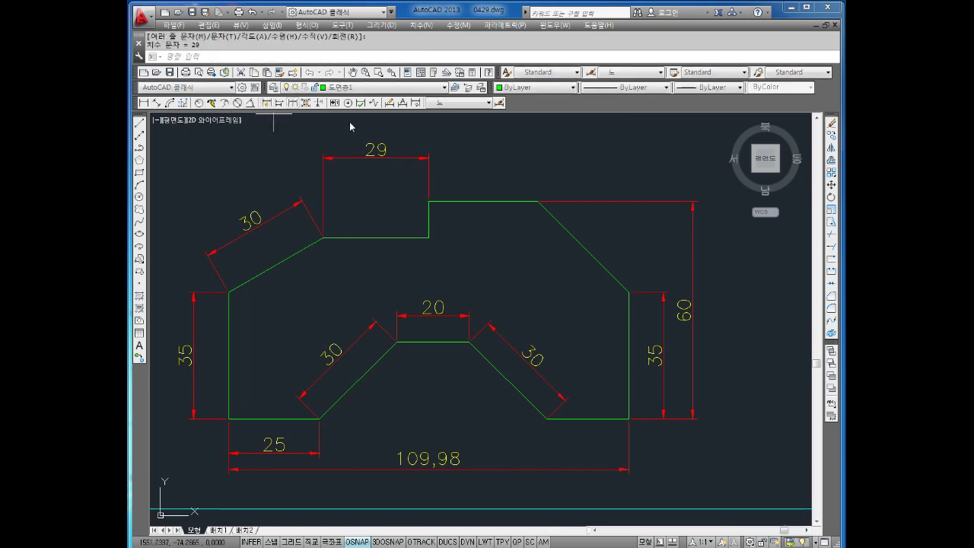
{"action": "left_click", "coordinate": [540, 202]}
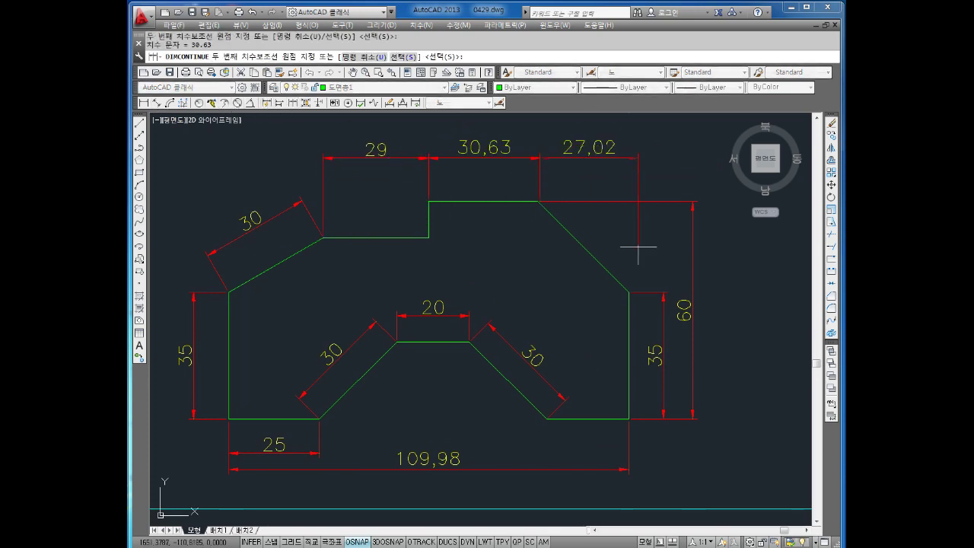
{"action": "left_click", "coordinate": [629, 290]}
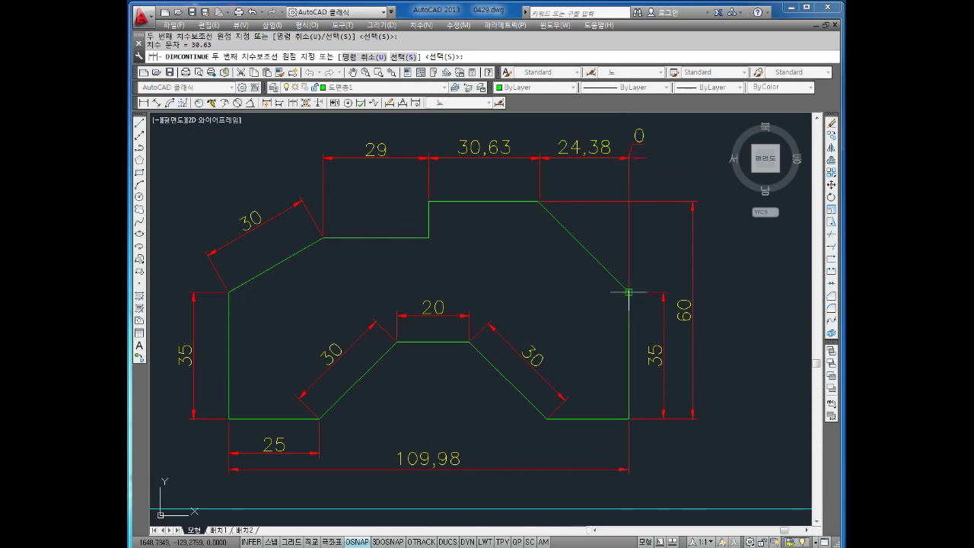
{"action": "key", "text": "Escape"}
{"action": "scroll", "coordinate": [525, 183], "scroll_direction": "up", "scroll_amount": 4}
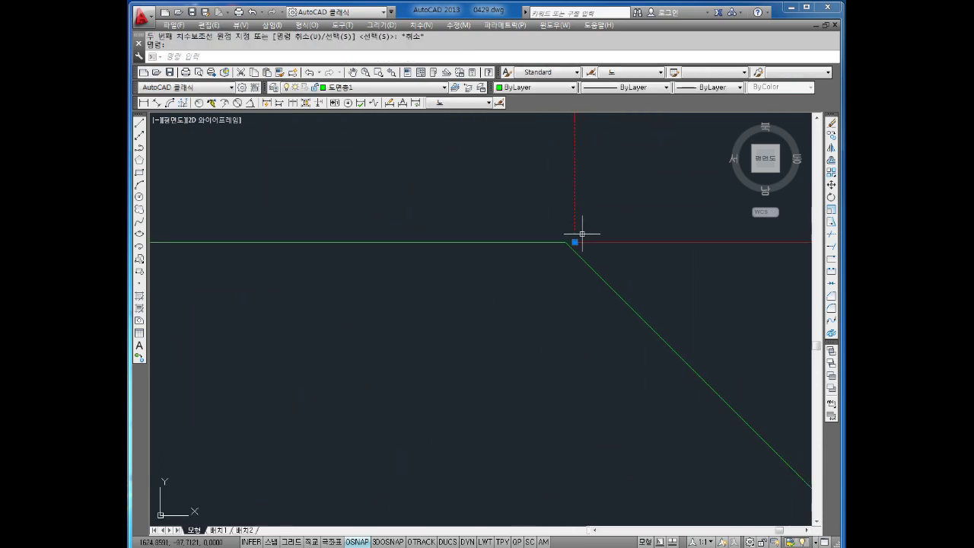
{"action": "left_click", "coordinate": [575, 242]}
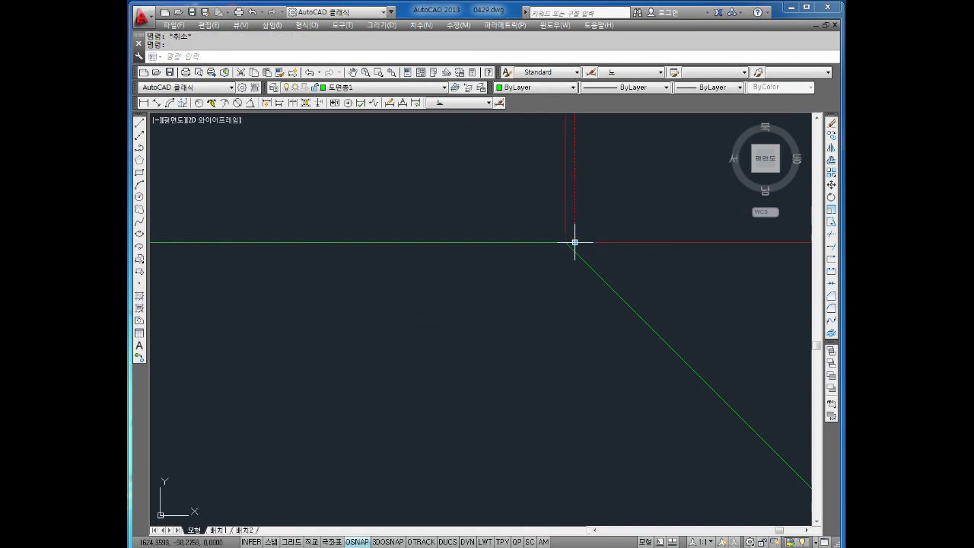
{"action": "key", "text": "Escape"}
{"action": "scroll", "coordinate": [680, 226], "scroll_direction": "down", "scroll_amount": 5}
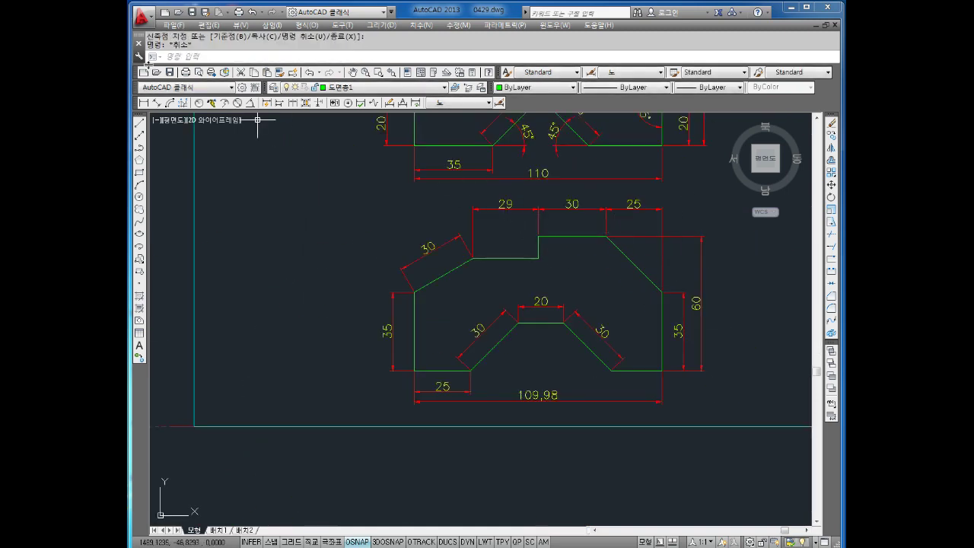
Dimension the small vertical step on the profile's top edge as 10 and save the drawing.
{"action": "left_click", "coordinate": [143, 103]}
{"action": "scroll", "coordinate": [484, 213], "scroll_direction": "up", "scroll_amount": 3}
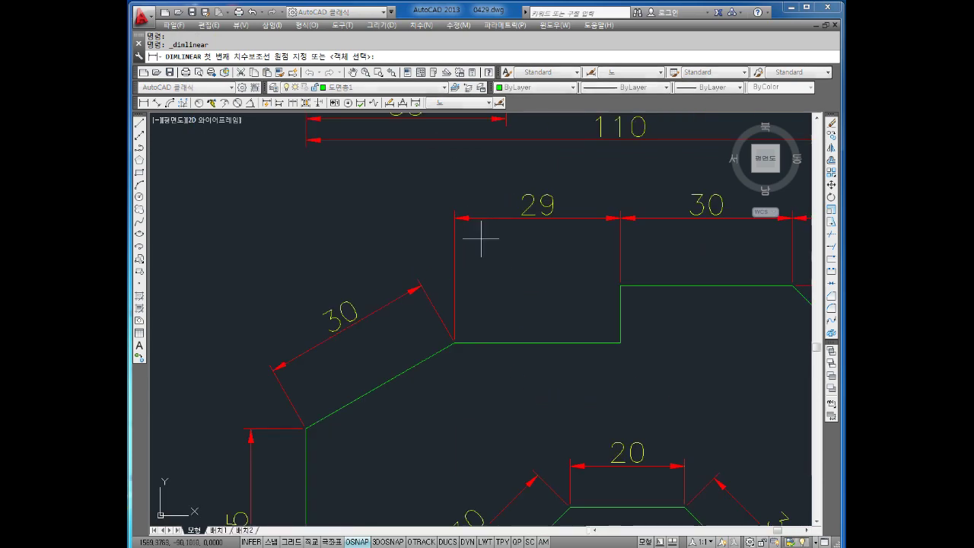
{"action": "left_click", "coordinate": [620, 286]}
{"action": "left_click", "coordinate": [622, 342]}
{"action": "left_click", "coordinate": [592, 309]}
{"action": "scroll", "coordinate": [602, 297], "scroll_direction": "down", "scroll_amount": 4}
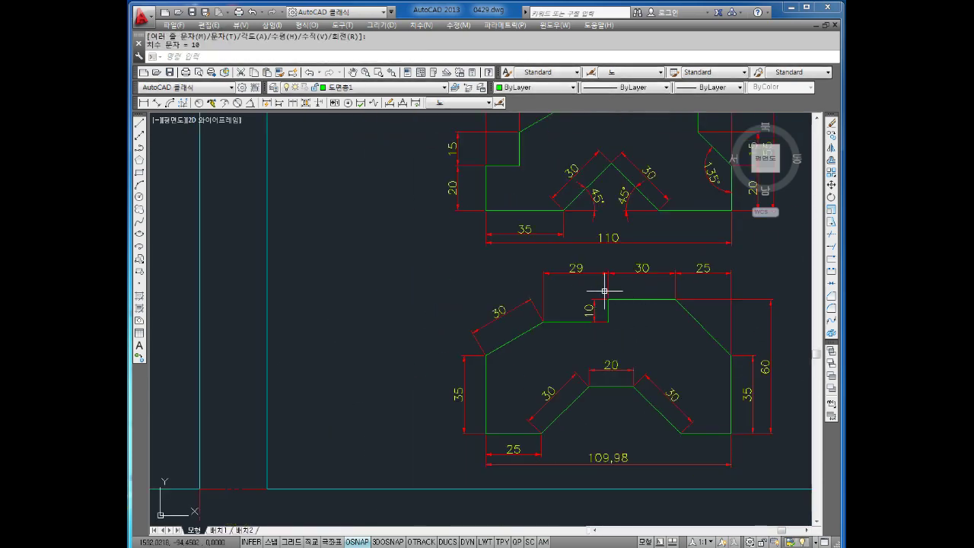
{"action": "scroll", "coordinate": [567, 288], "scroll_direction": "up", "scroll_amount": 2}
{"action": "middle_click_drag", "start_coordinate": [696, 363], "coordinate": [665, 305]}
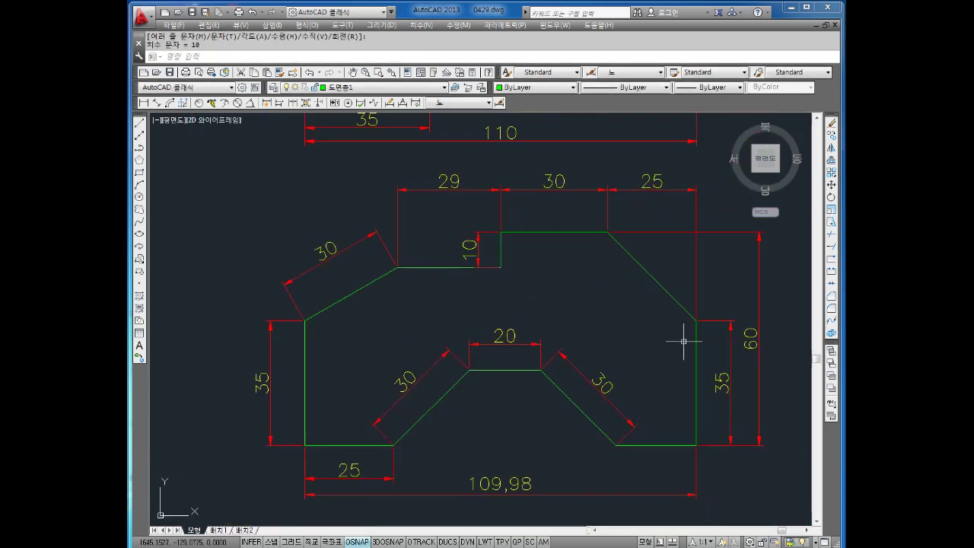
{"action": "key", "text": "ctrl+s"}
Zoom out and pan across the sheet to review the neighbouring frames.
{"action": "scroll", "coordinate": [682, 353], "scroll_direction": "down", "scroll_amount": 2}
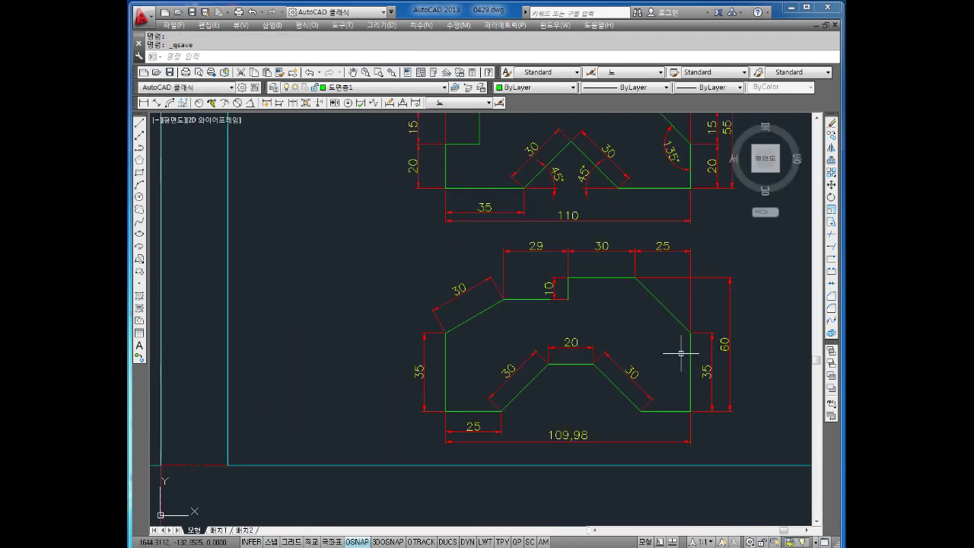
{"action": "middle_click_drag", "start_coordinate": [731, 371], "coordinate": [695, 351]}
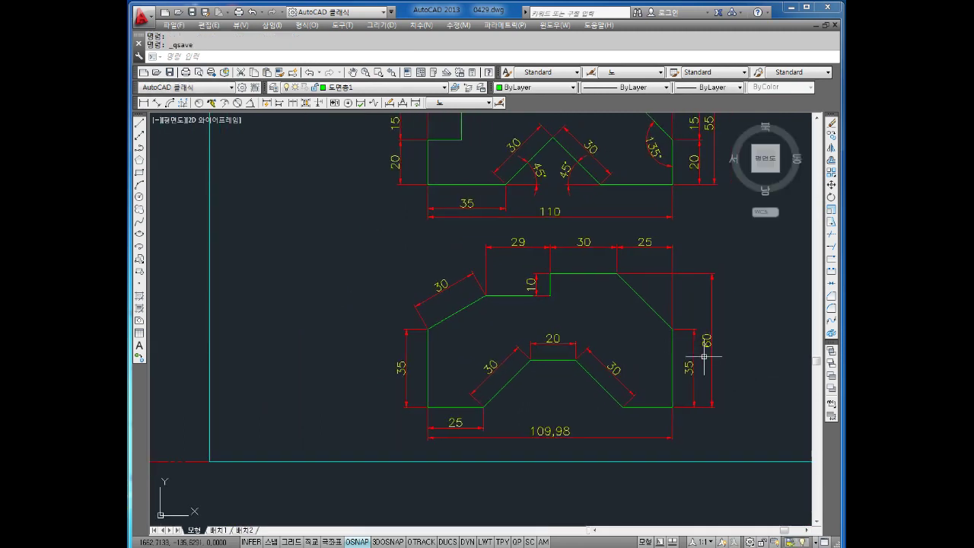
{"action": "mouse_move", "coordinate": [713, 354]}
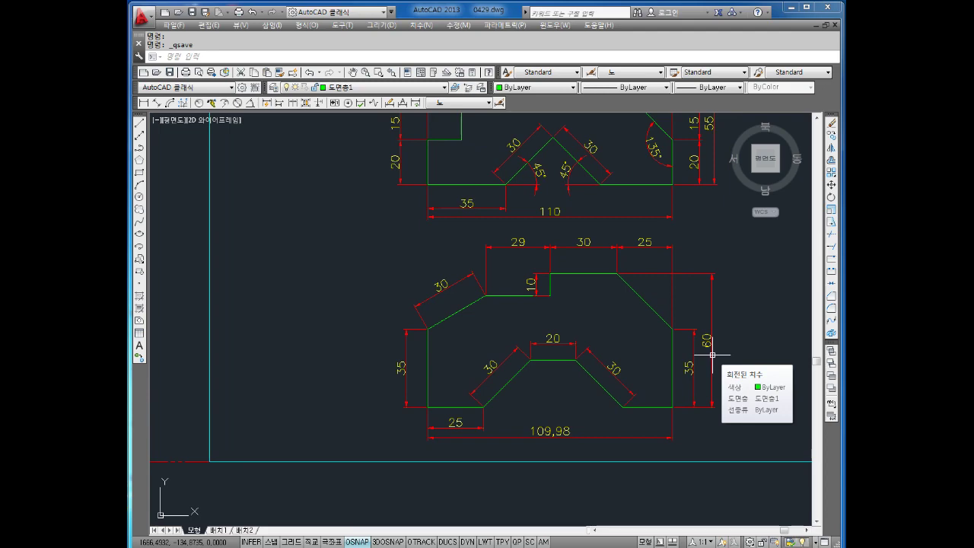
{"action": "scroll", "coordinate": [712, 355], "scroll_direction": "down", "scroll_amount": 3}
{"action": "scroll", "coordinate": [669, 308], "scroll_direction": "down", "scroll_amount": 2}
{"action": "middle_click_drag", "start_coordinate": [670, 309], "coordinate": [609, 305]}
{"action": "scroll", "coordinate": [605, 303], "scroll_direction": "up", "scroll_amount": 3}
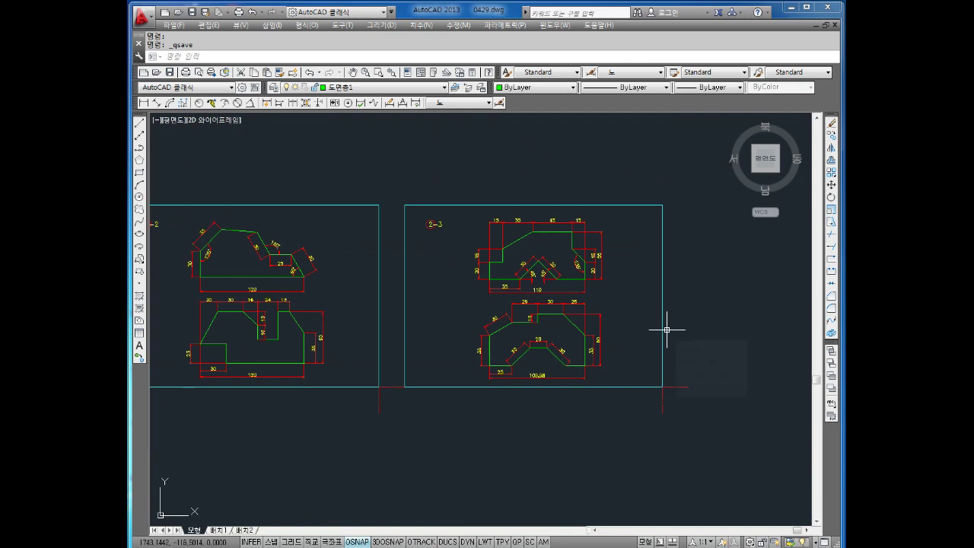
{"action": "mouse_move", "coordinate": [662, 330]}
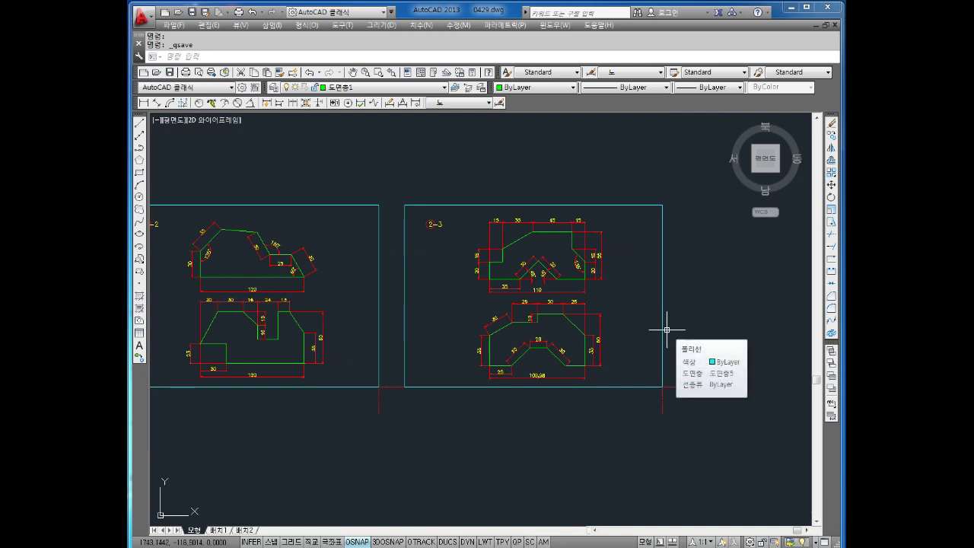
{"action": "scroll", "coordinate": [667, 330], "scroll_direction": "down", "scroll_amount": 3}
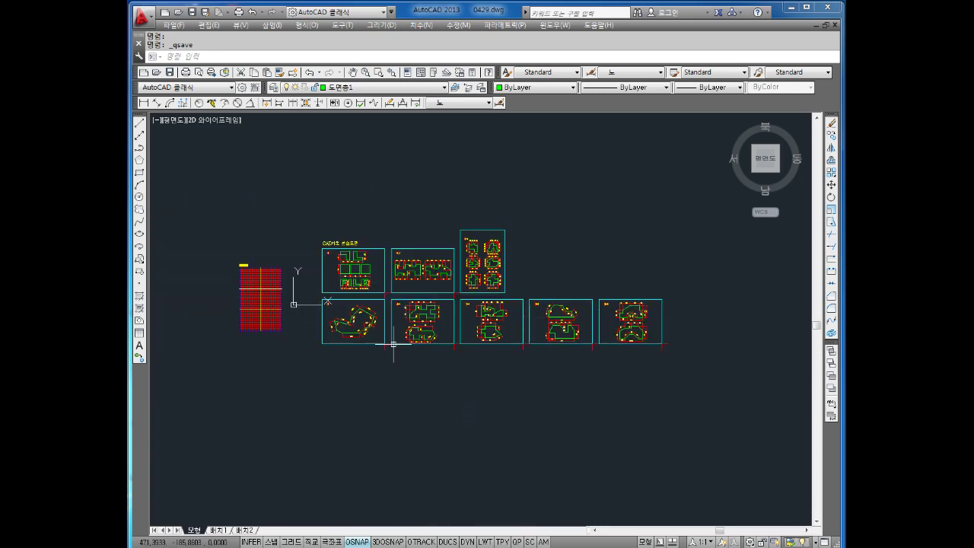
{"action": "scroll", "coordinate": [394, 344], "scroll_direction": "up", "scroll_amount": 1}
{"action": "scroll", "coordinate": [427, 320], "scroll_direction": "up", "scroll_amount": 1}
{"action": "scroll", "coordinate": [456, 297], "scroll_direction": "up", "scroll_amount": 1}
Copy frame 2 with its drawing directly below itself using CO.
{"action": "scroll", "coordinate": [475, 284], "scroll_direction": "up", "scroll_amount": 1}
{"action": "key", "text": "Escape"}
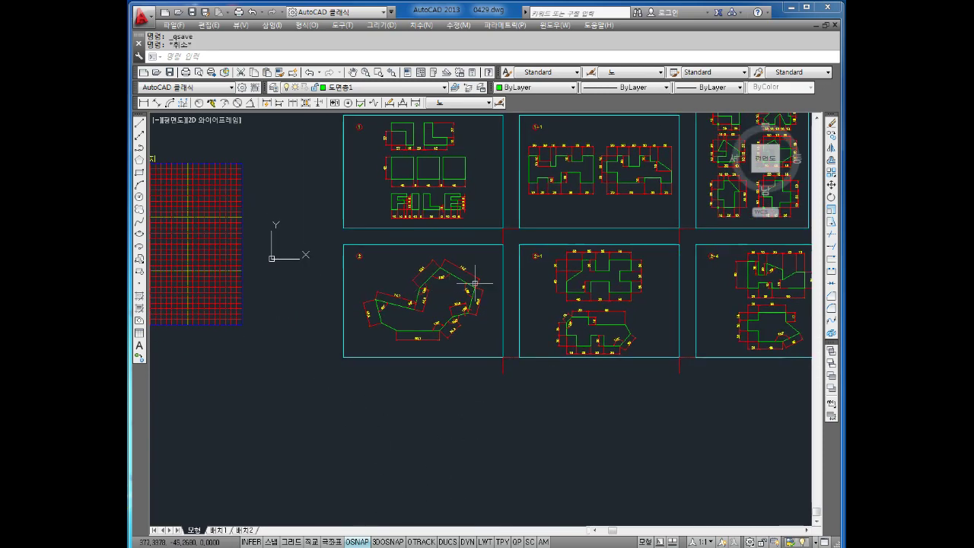
{"action": "type", "text": "do"}
{"action": "key", "text": "Return"}
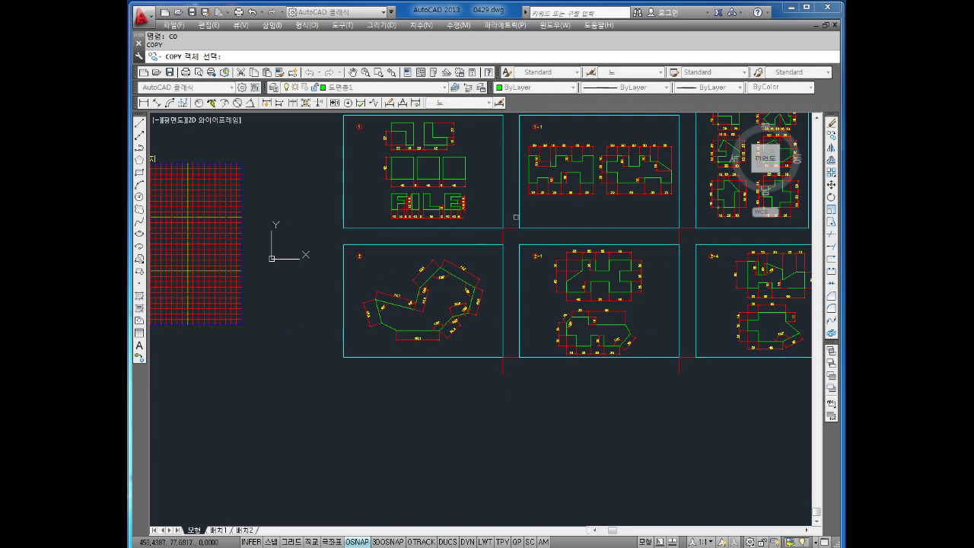
{"action": "left_click", "coordinate": [512, 243]}
{"action": "left_click", "coordinate": [299, 388]}
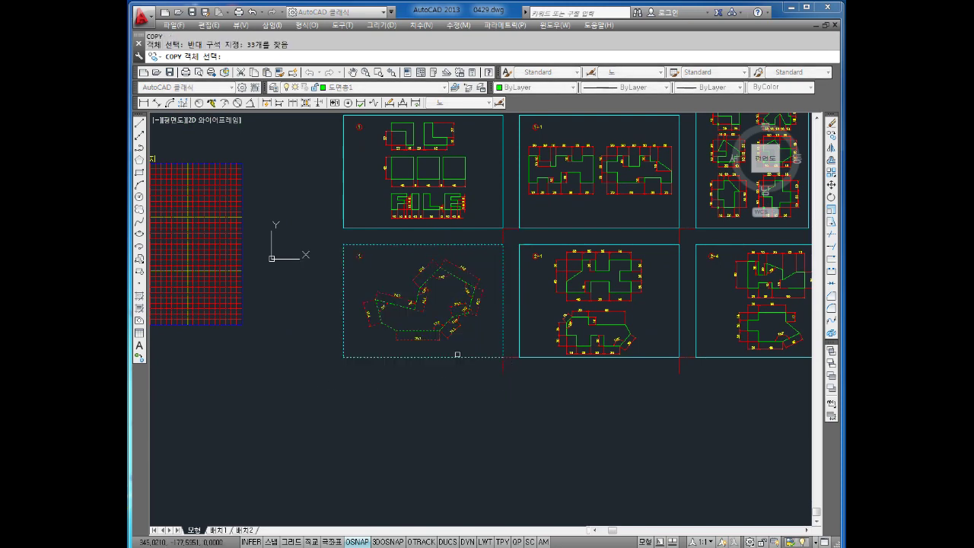
{"action": "key", "text": "Return"}
{"action": "left_click", "coordinate": [503, 245]}
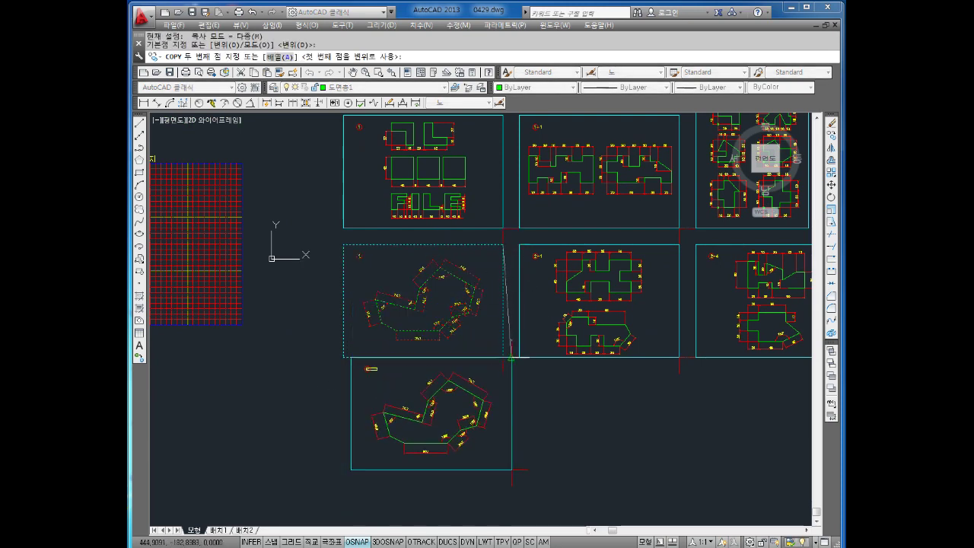
{"action": "left_click", "coordinate": [503, 373]}
{"action": "key", "text": "Escape"}
Change the copied frame's number label to 3.
{"action": "scroll", "coordinate": [338, 219], "scroll_direction": "up", "scroll_amount": 5}
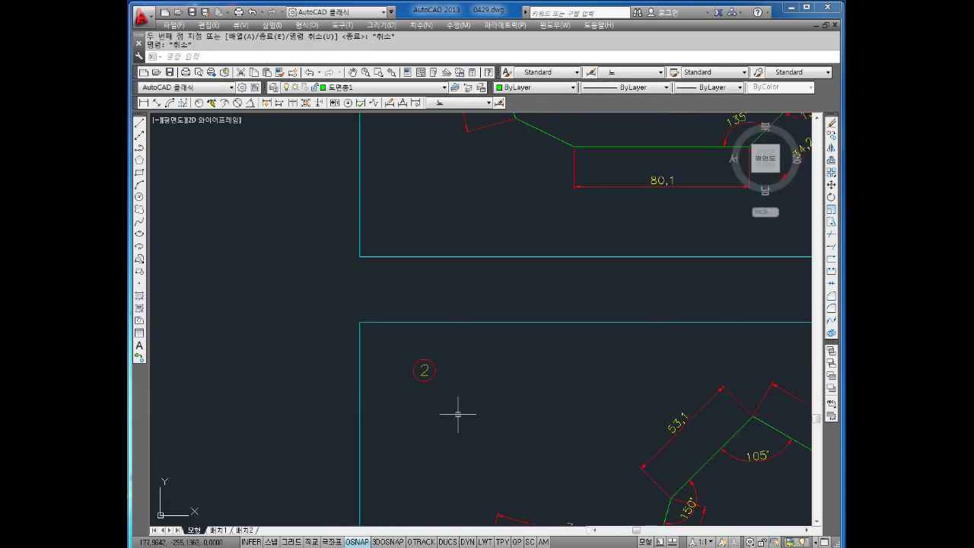
{"action": "double_click", "coordinate": [425, 369]}
{"action": "type", "text": "3"}
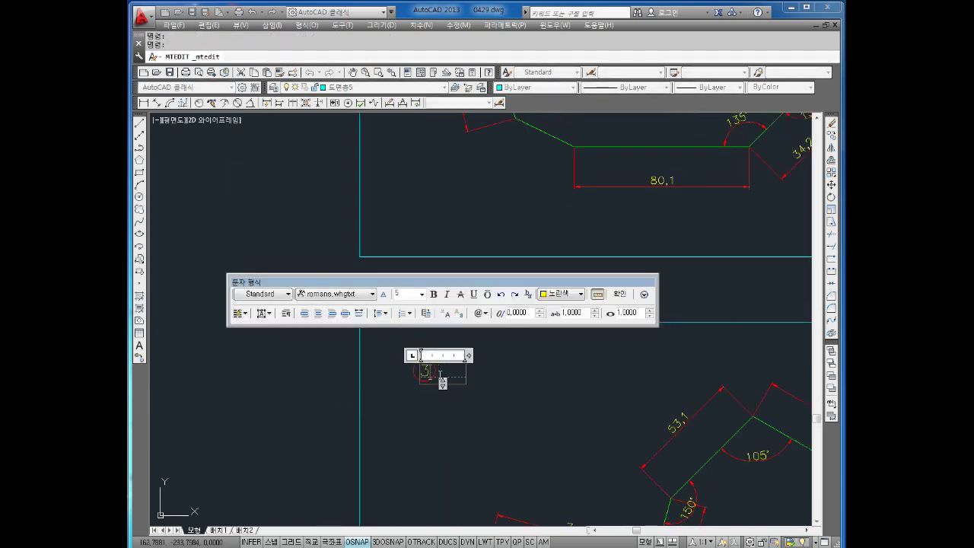
{"action": "left_click", "coordinate": [512, 435]}
{"action": "key", "text": "Escape"}
Erase the copied profile from frame 3, leaving the frame empty.
{"action": "scroll", "coordinate": [533, 422], "scroll_direction": "down", "scroll_amount": 5}
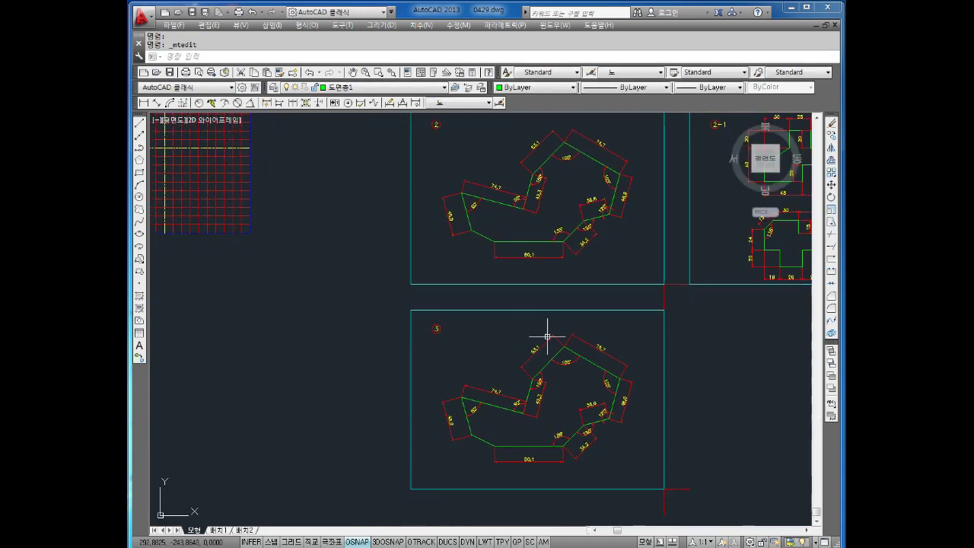
{"action": "left_click", "coordinate": [639, 335]}
{"action": "left_click", "coordinate": [438, 479]}
{"action": "key", "text": "Delete"}
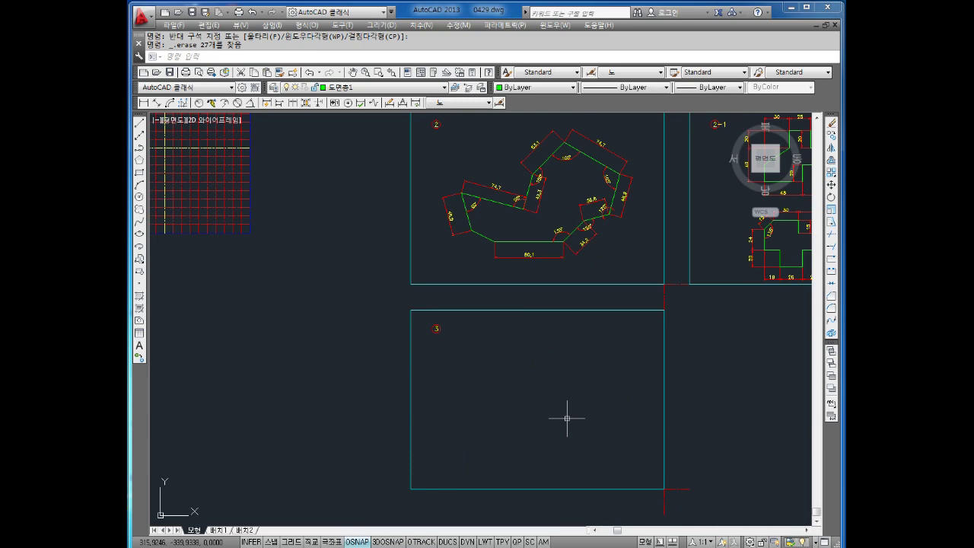
Copy the selected reference drawings to the clipboard and switch to the other drawing.
{"action": "left_click", "coordinate": [690, 221]}
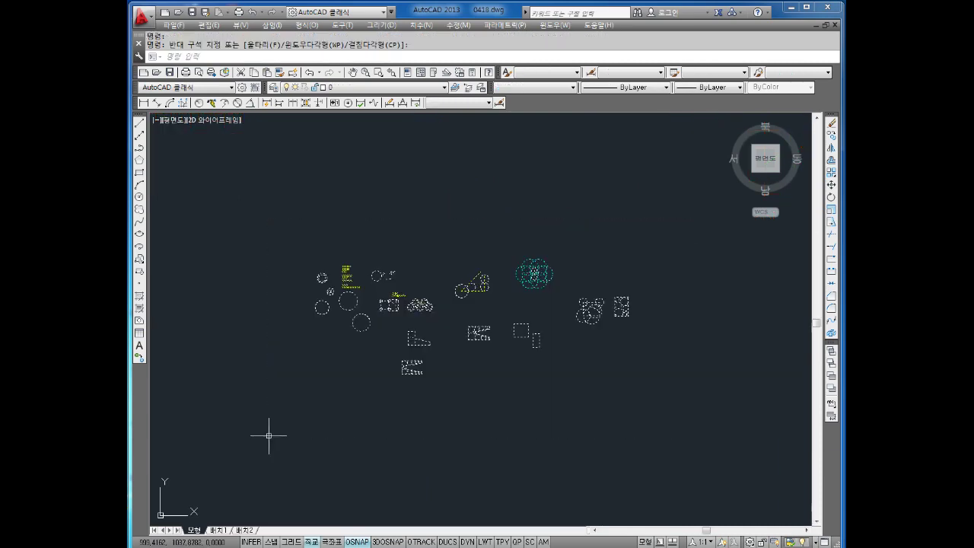
{"action": "key", "text": "ctrl+c"}
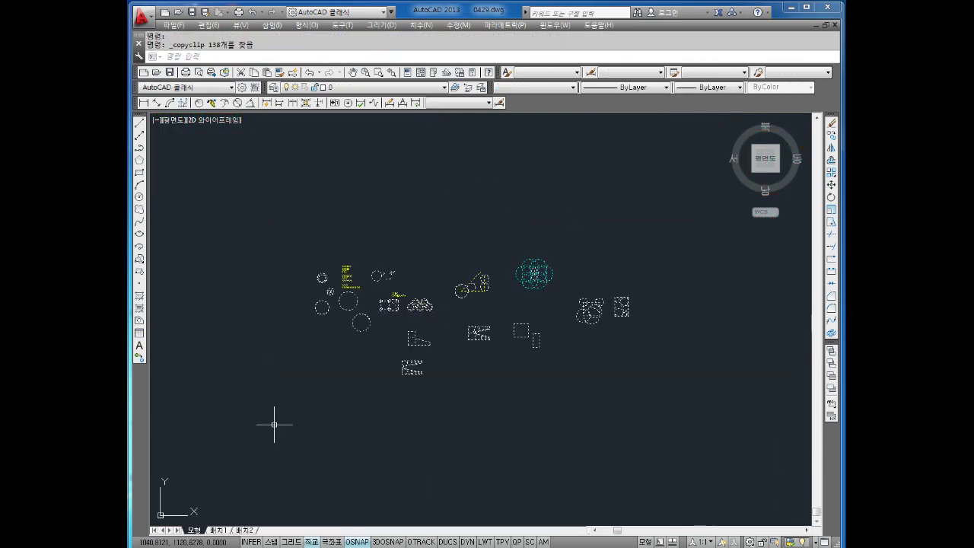
{"action": "key", "text": "ctrl+Tab"}
Start pasting the reference drawings, then cancel the pending paste and zoom to review.
{"action": "key", "text": "ctrl+v"}
{"action": "scroll", "coordinate": [478, 398], "scroll_direction": "down", "scroll_amount": 2}
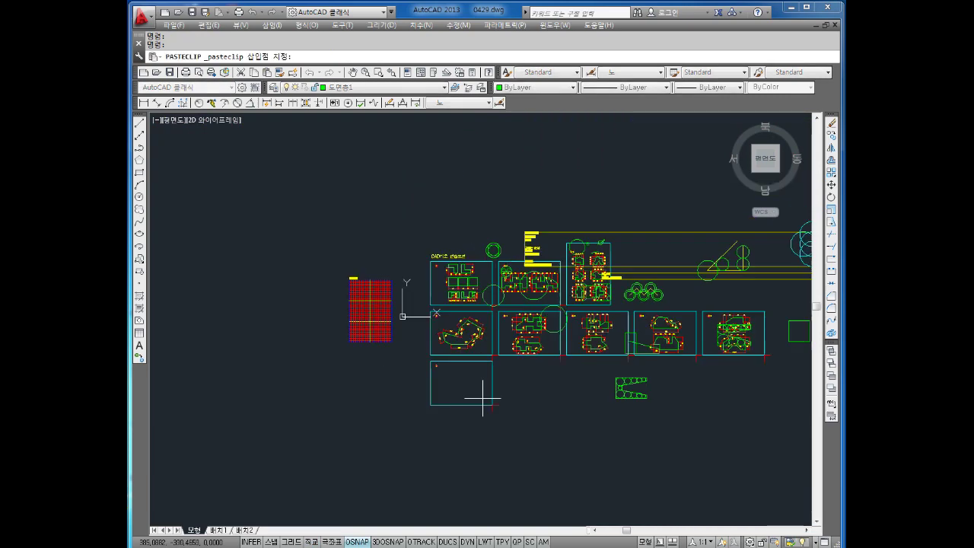
{"action": "scroll", "coordinate": [446, 272], "scroll_direction": "down", "scroll_amount": 1}
{"action": "scroll", "coordinate": [446, 435], "scroll_direction": "down", "scroll_amount": 1}
{"action": "key", "text": "Escape"}
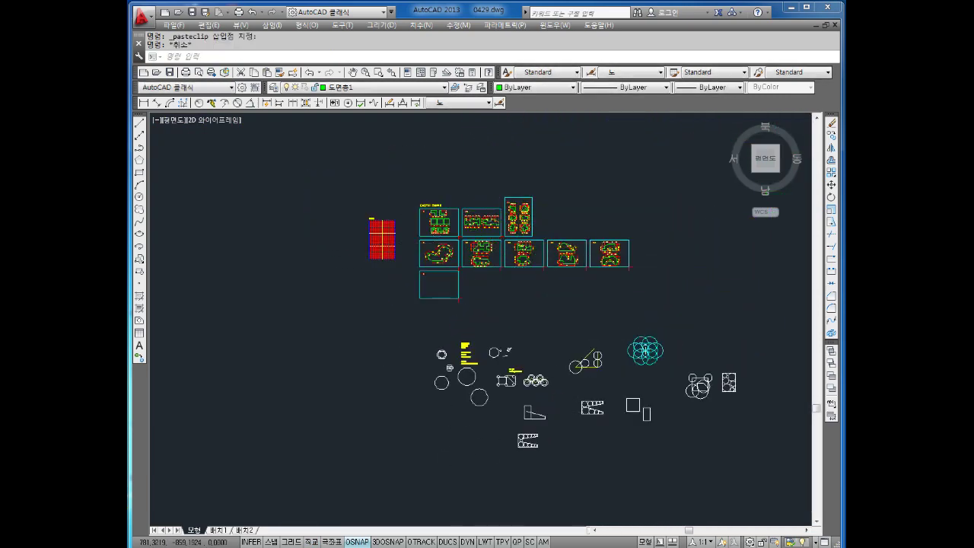
{"action": "scroll", "coordinate": [430, 362], "scroll_direction": "up", "scroll_amount": 3}
{"action": "scroll", "coordinate": [442, 383], "scroll_direction": "up", "scroll_amount": 3}
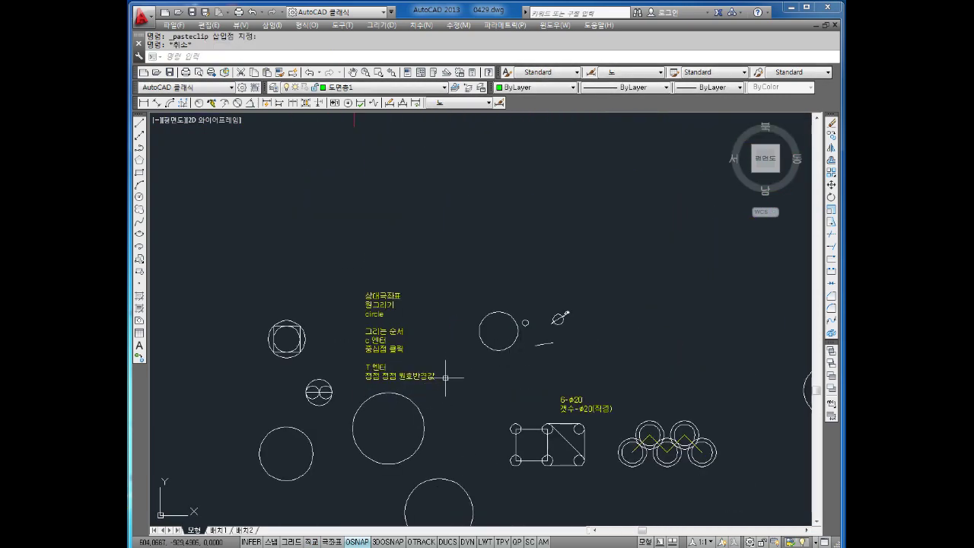
{"action": "scroll", "coordinate": [455, 373], "scroll_direction": "down", "scroll_amount": 3}
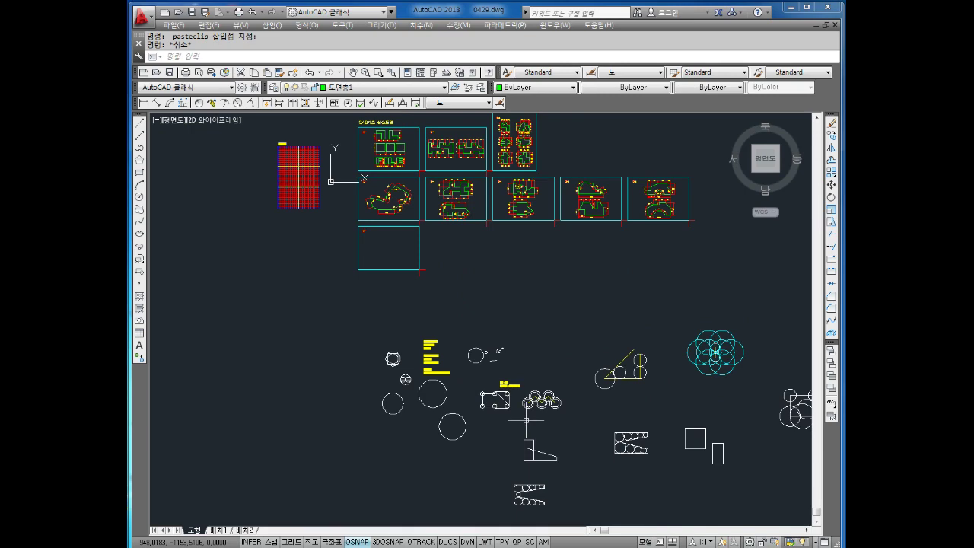
Centre the framed drawings and start a move, then cancel the selection attempt.
{"action": "scroll", "coordinate": [525, 239], "scroll_direction": "up", "scroll_amount": 2}
{"action": "scroll", "coordinate": [361, 222], "scroll_direction": "up", "scroll_amount": 2}
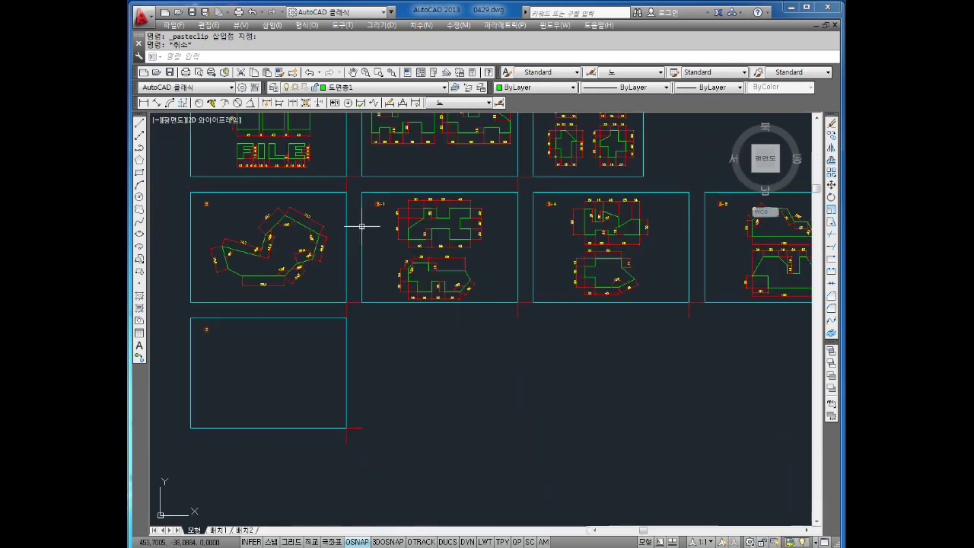
{"action": "scroll", "coordinate": [461, 239], "scroll_direction": "up", "scroll_amount": 2}
{"action": "scroll", "coordinate": [437, 259], "scroll_direction": "up", "scroll_amount": 1}
{"action": "scroll", "coordinate": [449, 266], "scroll_direction": "down", "scroll_amount": 2}
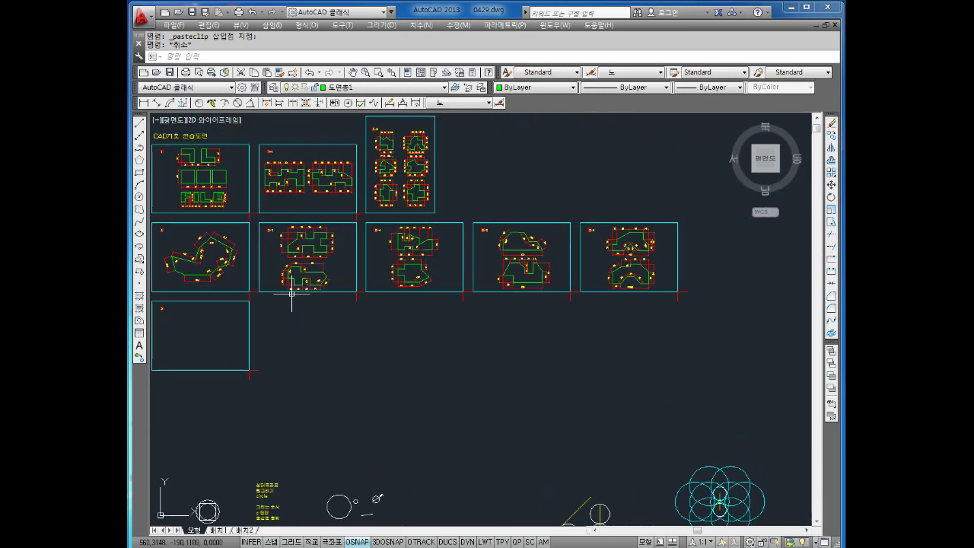
{"action": "middle_click_drag", "start_coordinate": [294, 294], "coordinate": [348, 315]}
{"action": "type", "text": "c"}
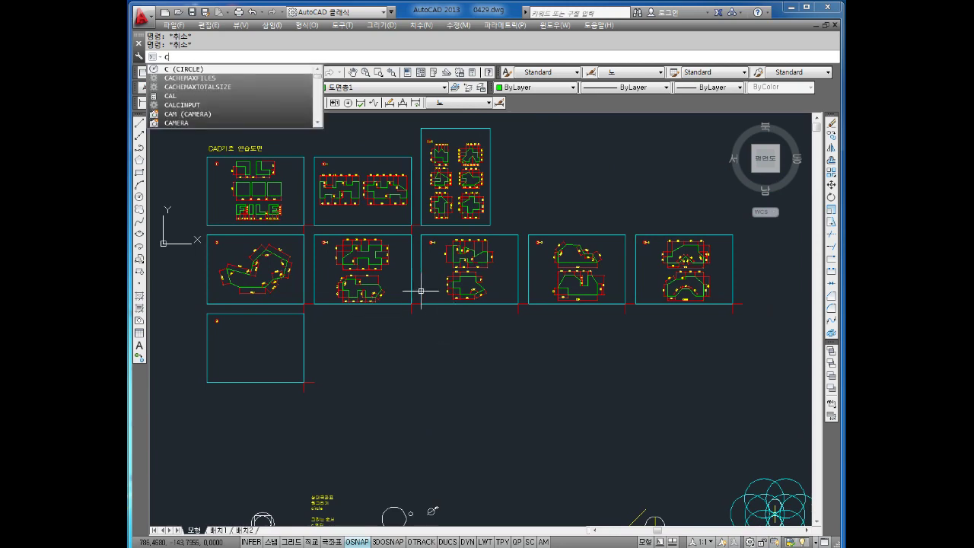
{"action": "key", "text": "BackSpace"}
{"action": "type", "text": "M"}
{"action": "key", "text": "Return"}
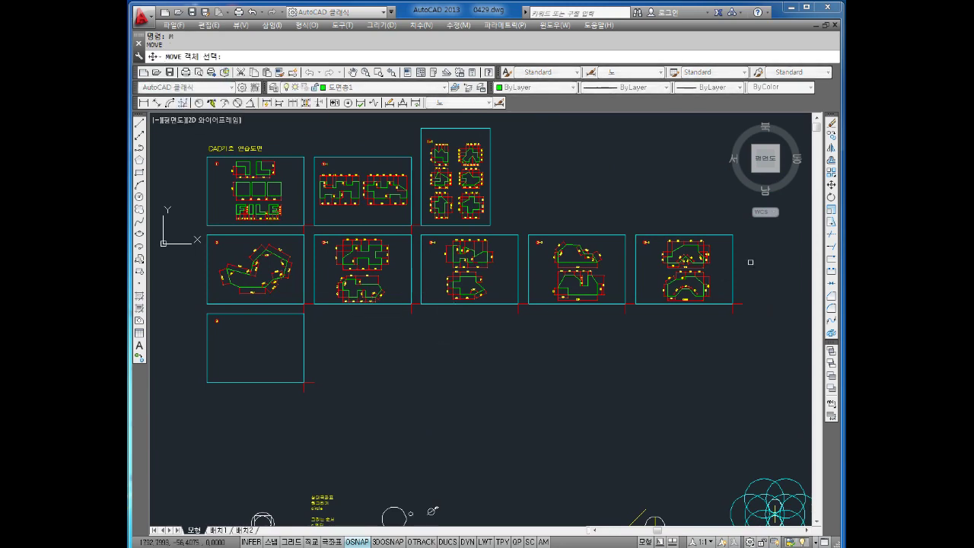
{"action": "middle_click_drag", "start_coordinate": [751, 262], "coordinate": [679, 281]}
{"action": "left_click", "coordinate": [701, 244]}
{"action": "scroll", "coordinate": [548, 373], "scroll_direction": "down", "scroll_amount": 2}
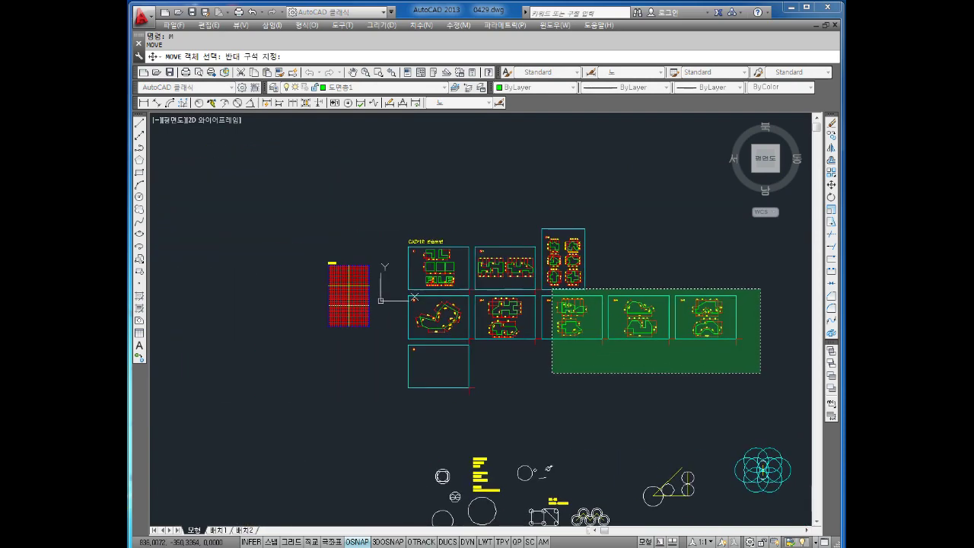
{"action": "scroll", "coordinate": [422, 337], "scroll_direction": "up", "scroll_amount": 8}
{"action": "scroll", "coordinate": [422, 337], "scroll_direction": "down", "scroll_amount": 3}
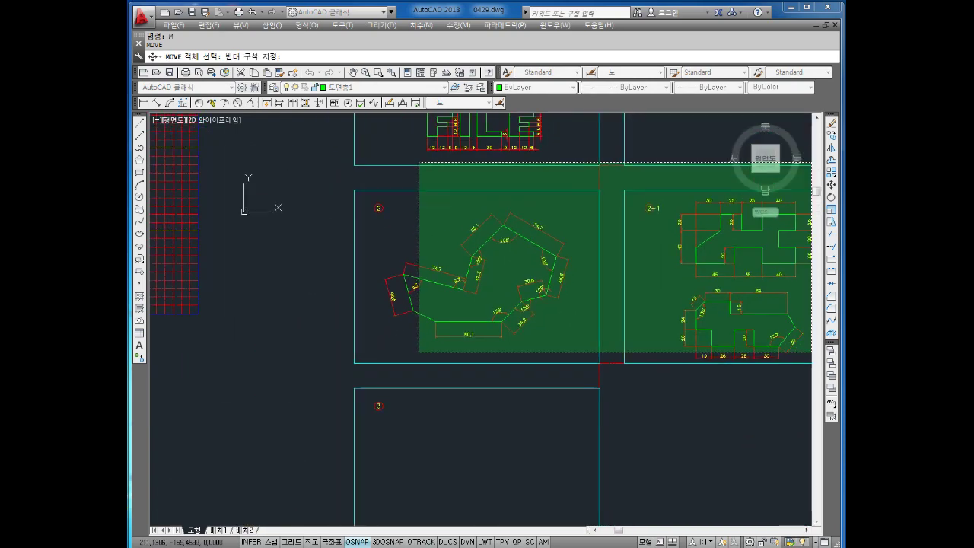
{"action": "key", "text": "Escape"}
{"action": "key", "text": "Return"}
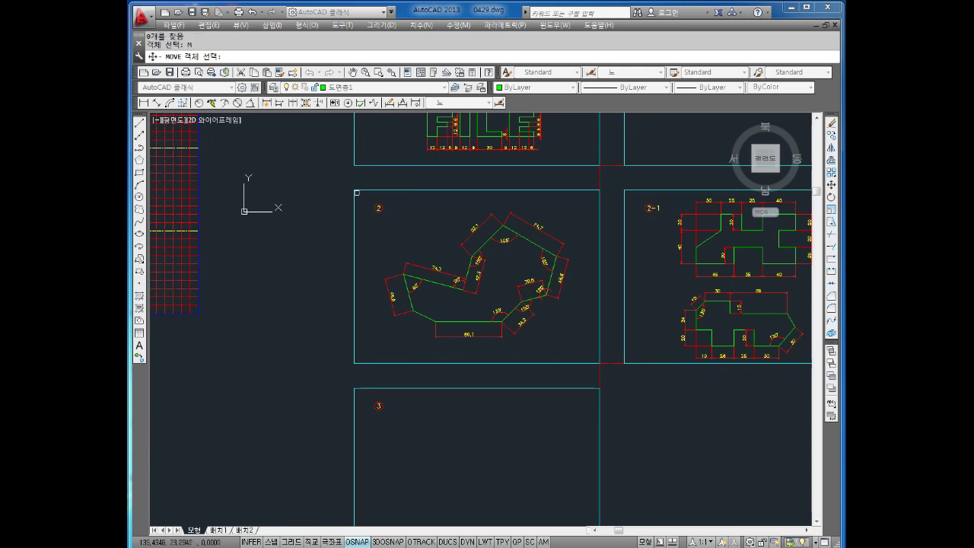
{"action": "scroll", "coordinate": [428, 243], "scroll_direction": "down", "scroll_amount": 2}
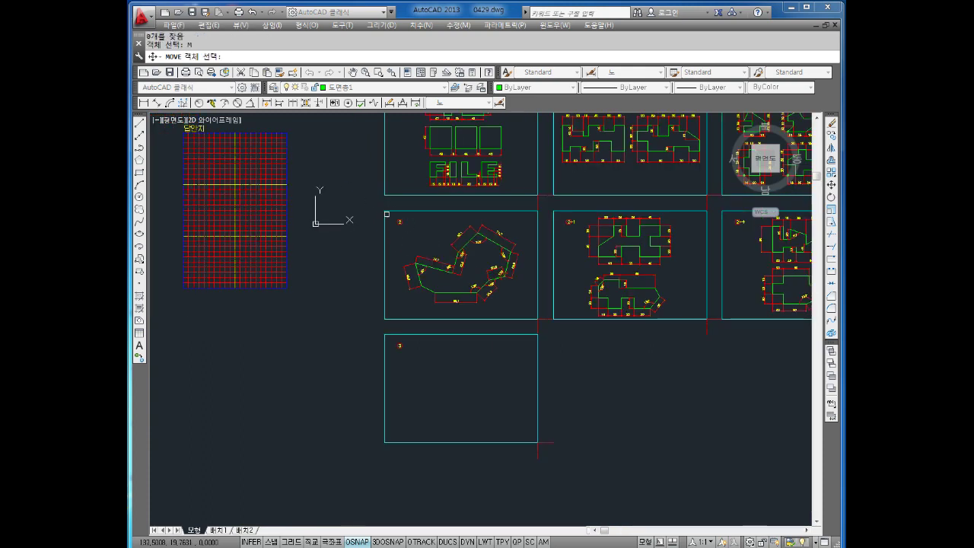
{"action": "key", "text": "Escape"}
Restart MOVE with M, window-select the frame 2 profile, then cancel.
{"action": "type", "text": "m"}
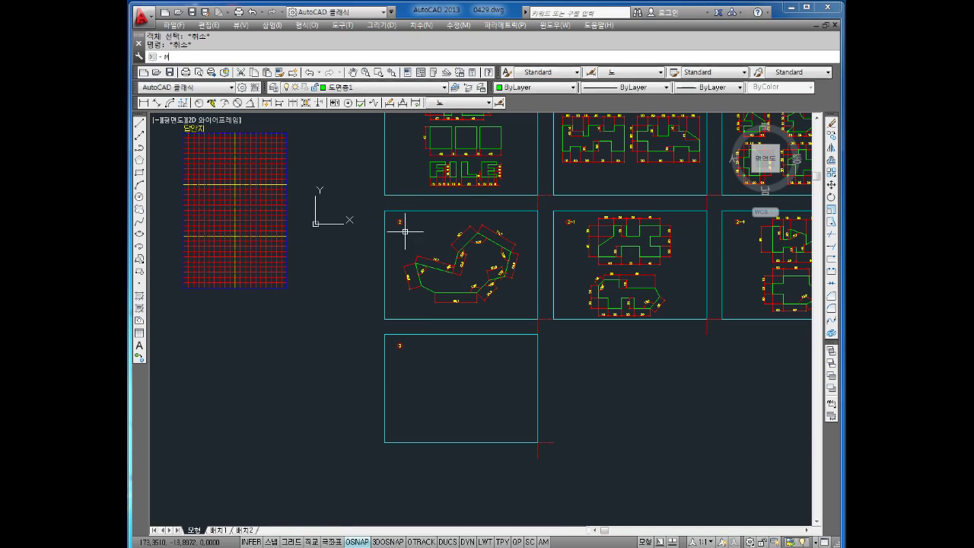
{"action": "key", "text": "Return"}
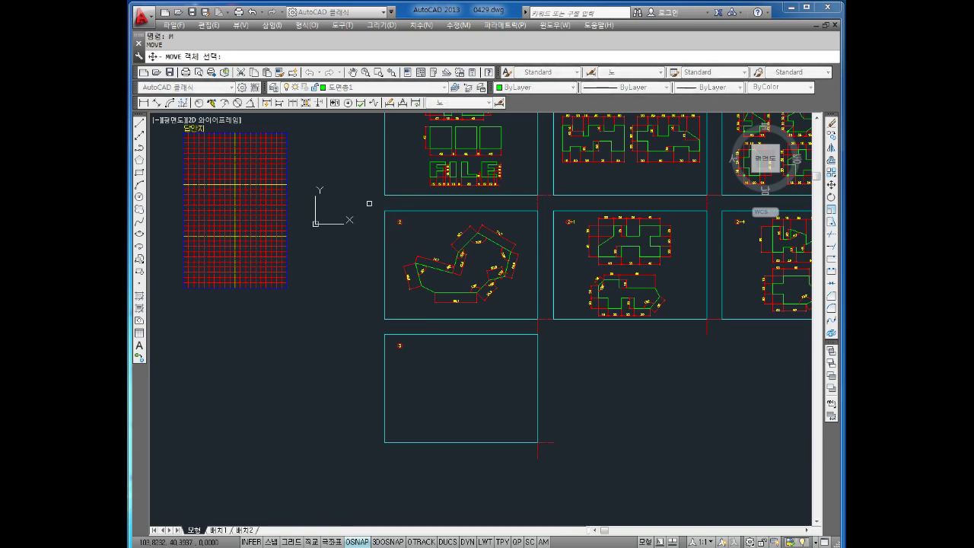
{"action": "left_click_drag", "start_coordinate": [369, 203], "coordinate": [582, 274]}
{"action": "scroll", "coordinate": [579, 244], "scroll_direction": "down", "scroll_amount": 2}
{"action": "scroll", "coordinate": [533, 244], "scroll_direction": "down", "scroll_amount": 2}
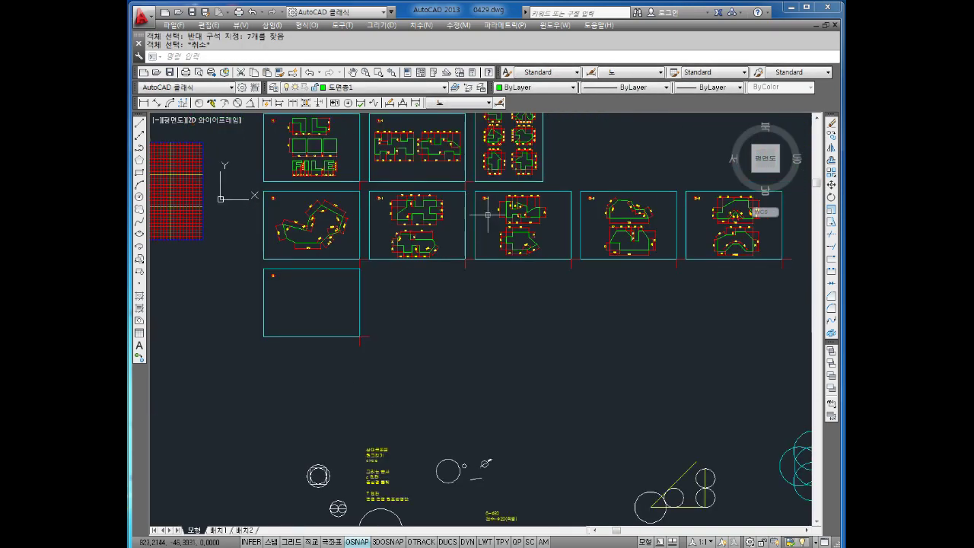
{"action": "scroll", "coordinate": [487, 255], "scroll_direction": "down", "scroll_amount": 2}
{"action": "key", "text": "Escape"}
{"action": "key", "text": "Escape"}
Move the whole second row of frames one frame-width to the right.
{"action": "key", "text": "Return"}
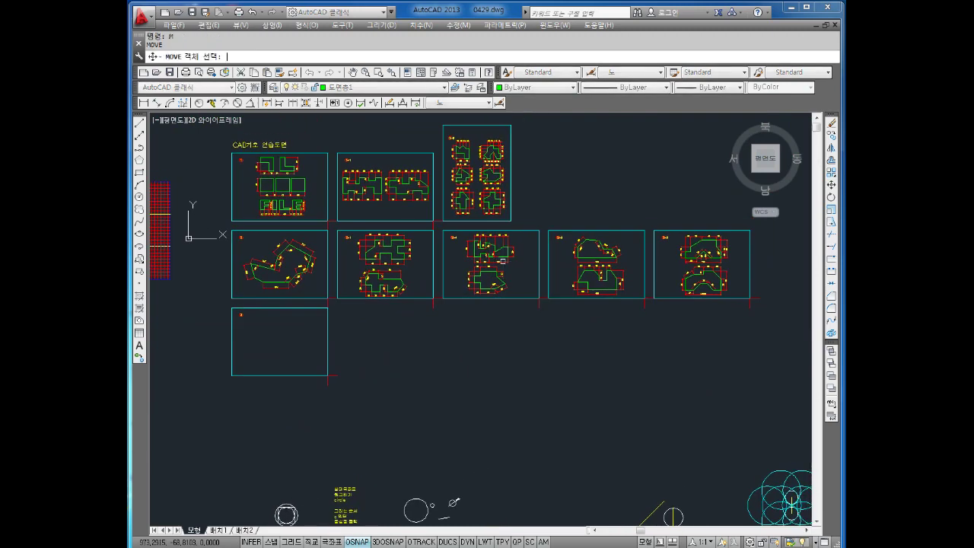
{"action": "left_click", "coordinate": [776, 227]}
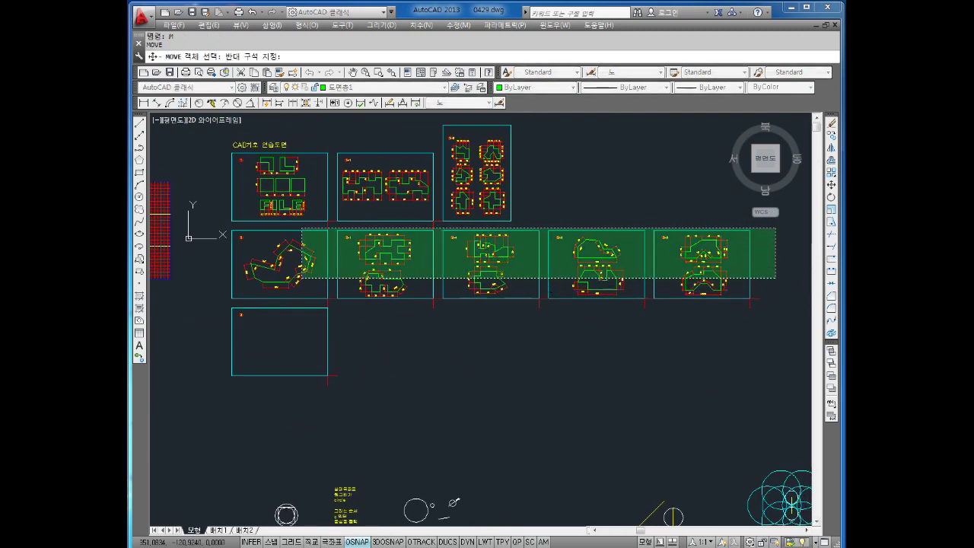
{"action": "left_click", "coordinate": [194, 303]}
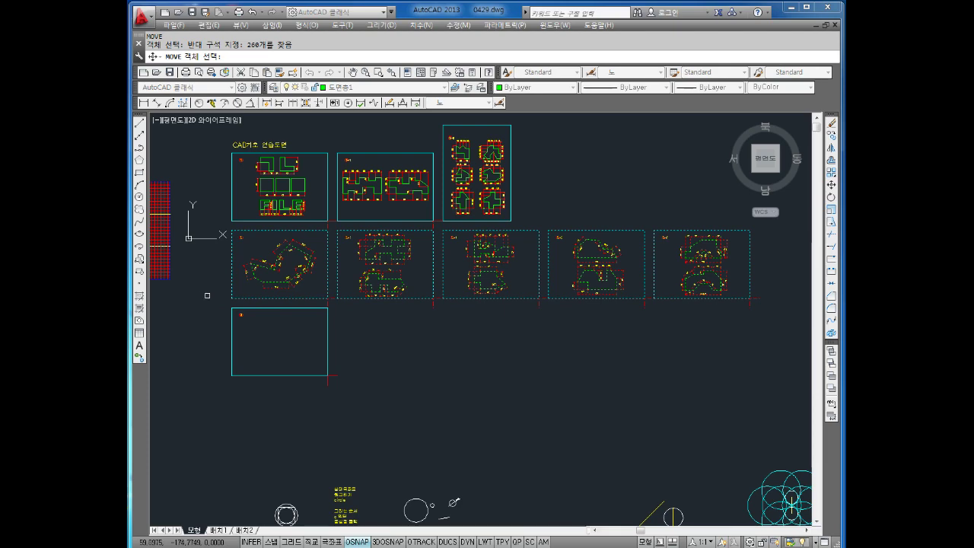
{"action": "key", "text": "Return"}
{"action": "left_click", "coordinate": [232, 298]}
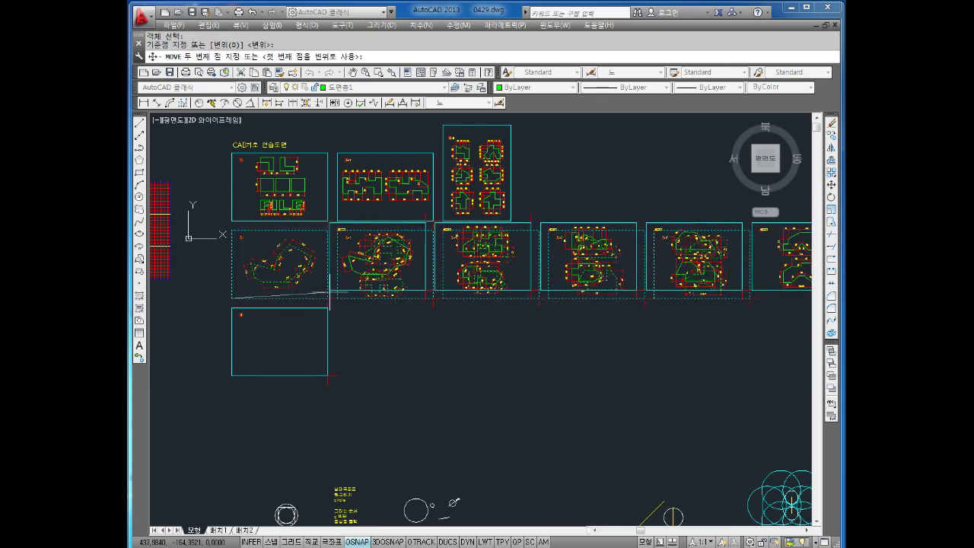
{"action": "left_click", "coordinate": [329, 298]}
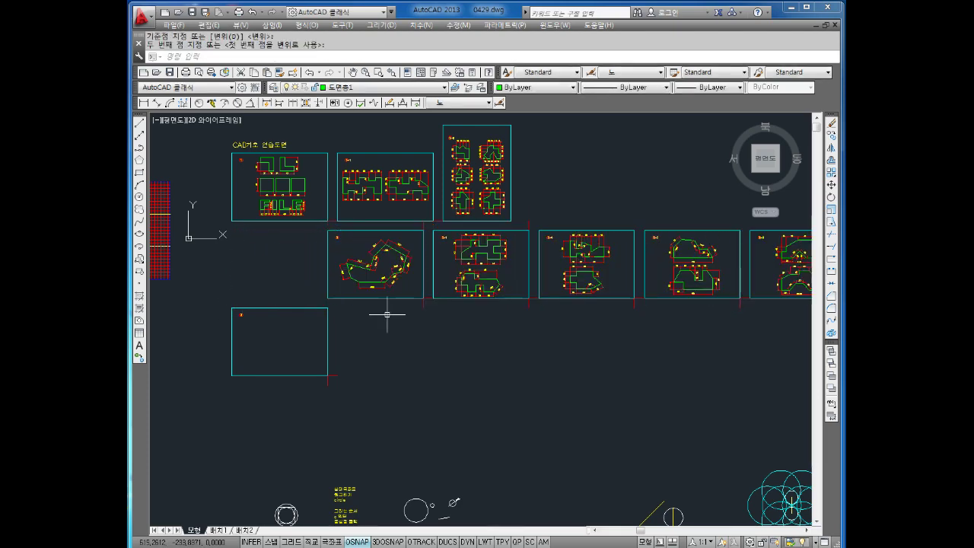
{"action": "middle_click_drag", "start_coordinate": [565, 283], "coordinate": [419, 289]}
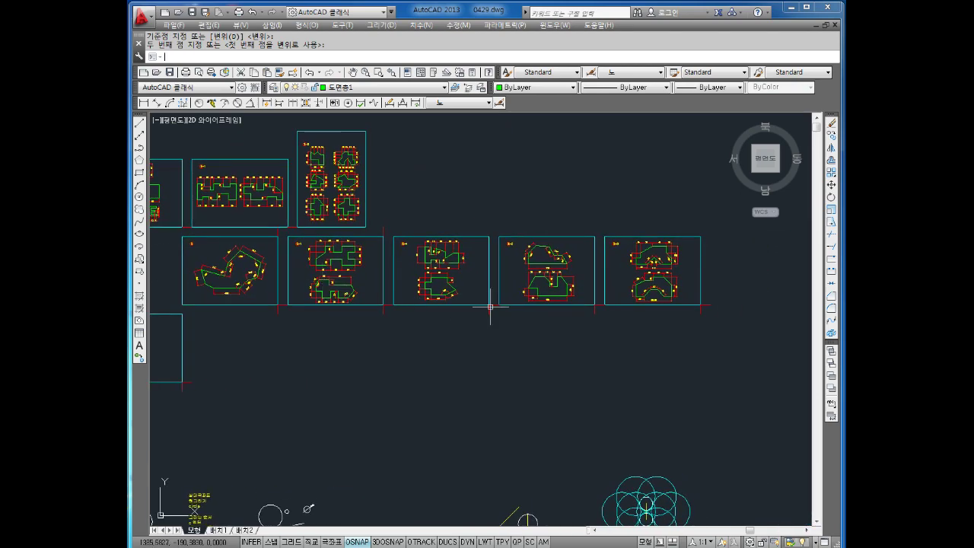
Start another move of the entire second row, setting the base point at frame 2's corner.
{"action": "key", "text": "Escape"}
{"action": "type", "text": "M"}
{"action": "key", "text": "Return"}
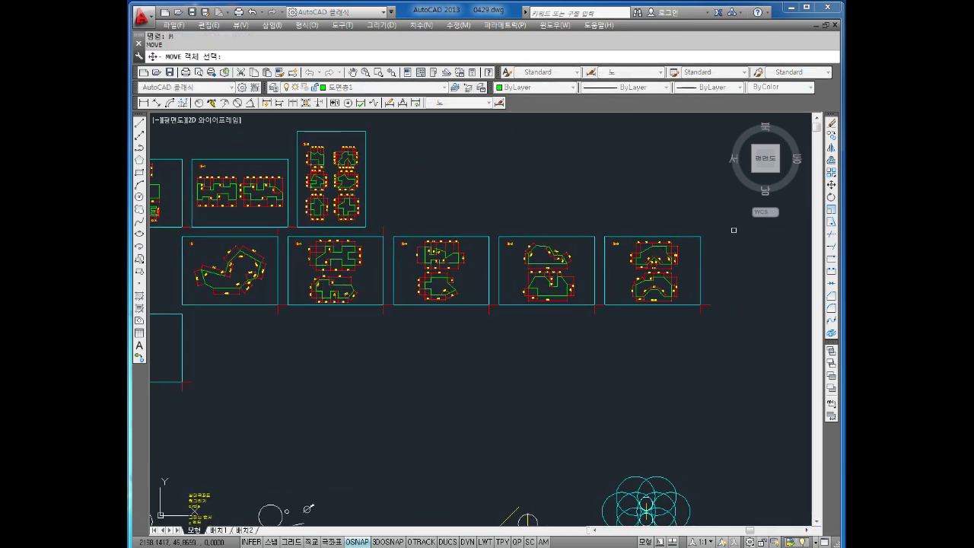
{"action": "left_click", "coordinate": [653, 278]}
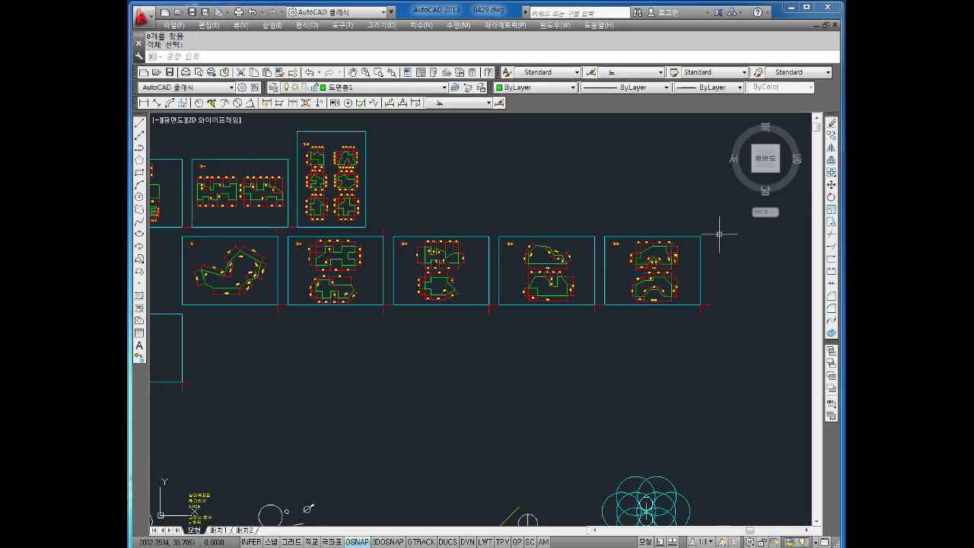
{"action": "left_click", "coordinate": [719, 229]}
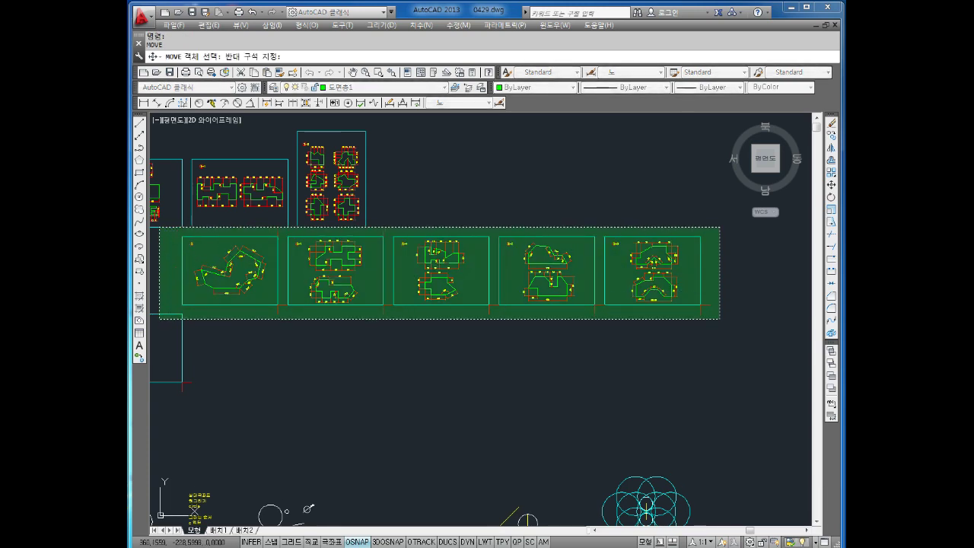
{"action": "key", "text": "Escape"}
{"action": "key", "text": "Escape"}
{"action": "key", "text": "Return"}
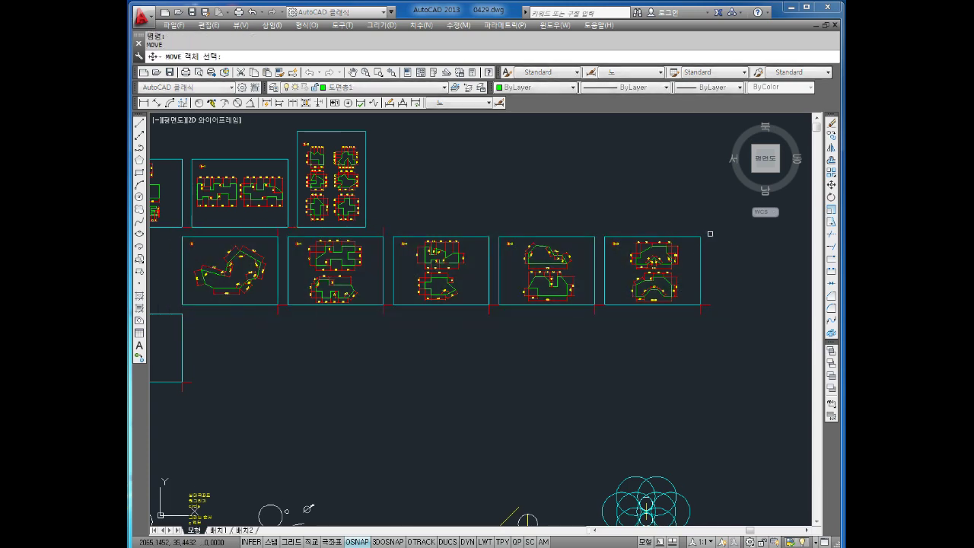
{"action": "left_click", "coordinate": [711, 233]}
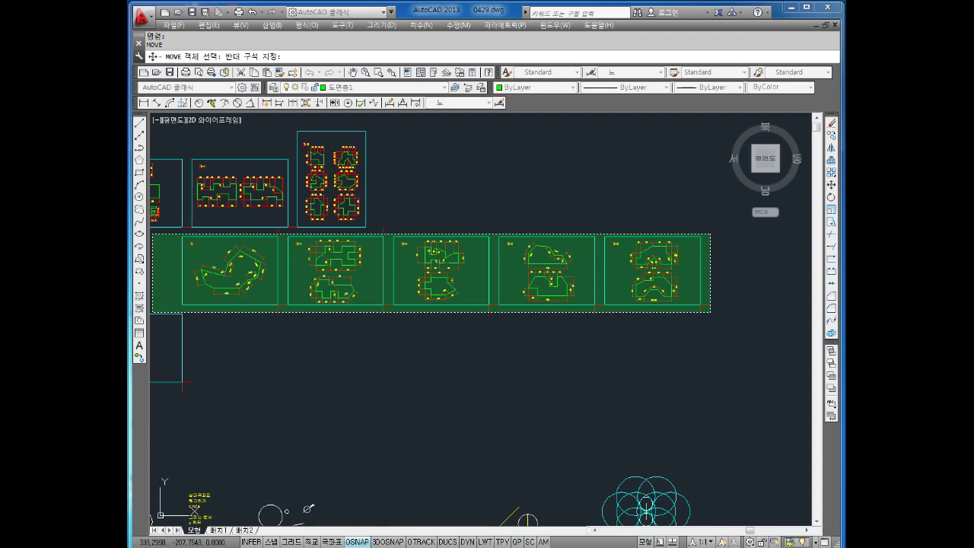
{"action": "left_click", "coordinate": [152, 312]}
{"action": "key", "text": "Return"}
{"action": "scroll", "coordinate": [252, 240], "scroll_direction": "up", "scroll_amount": 4}
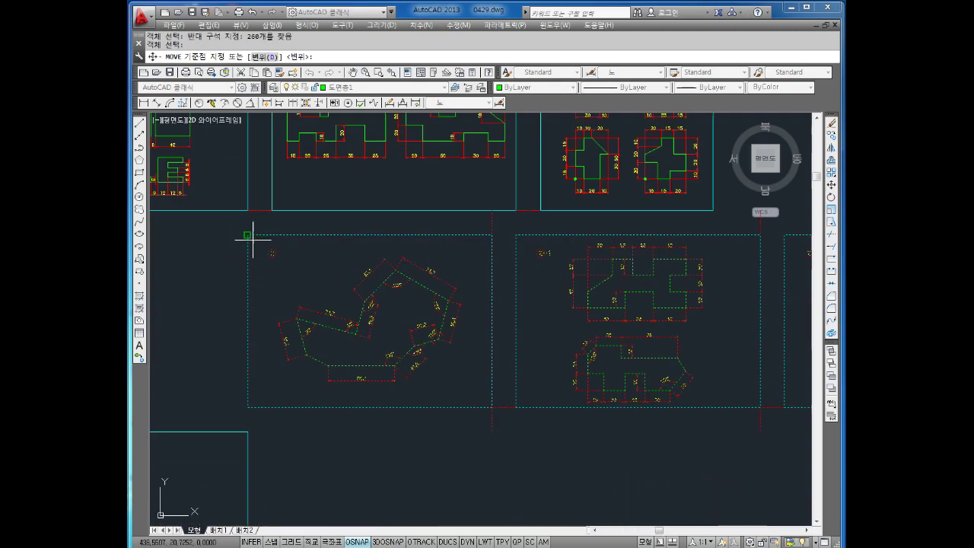
{"action": "left_click", "coordinate": [251, 232]}
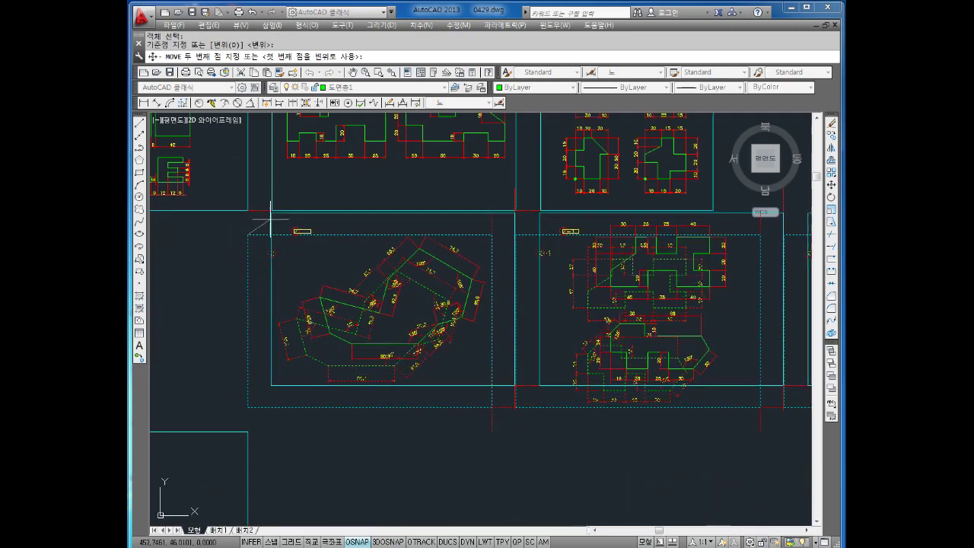
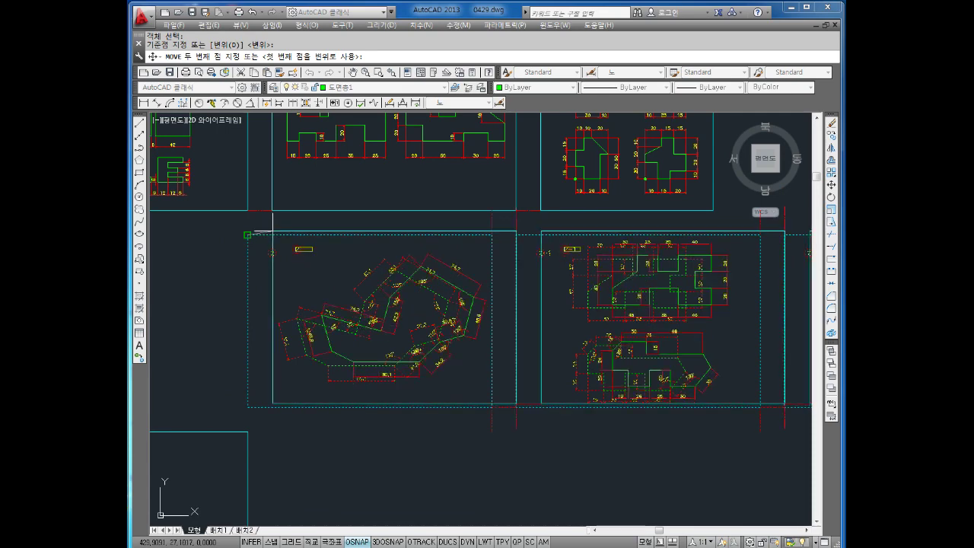
Finish moving the sheet 2 and 2-1 drawings into place, then cancel a trial line.
{"action": "left_click", "coordinate": [248, 235]}
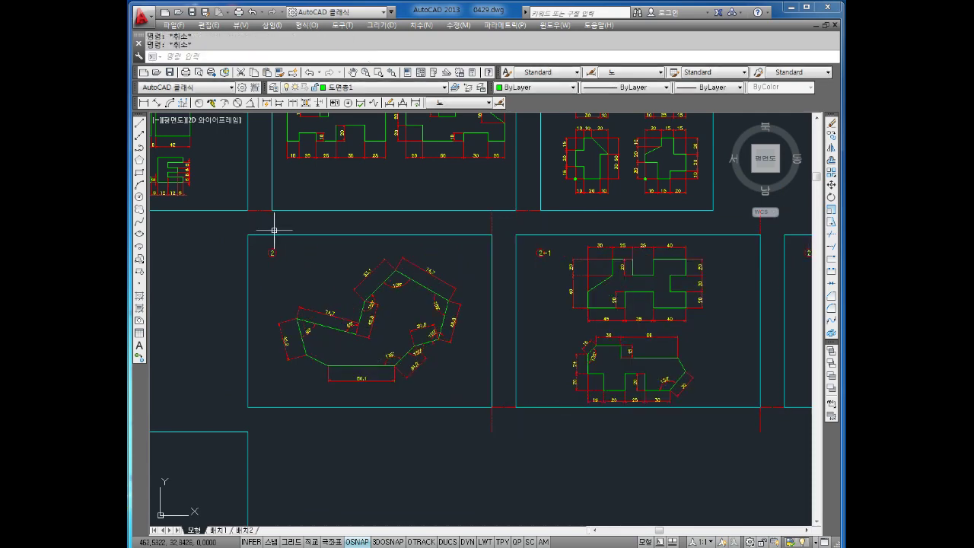
{"action": "type", "text": "L"}
{"action": "key", "text": "Return"}
{"action": "left_click", "coordinate": [271, 210]}
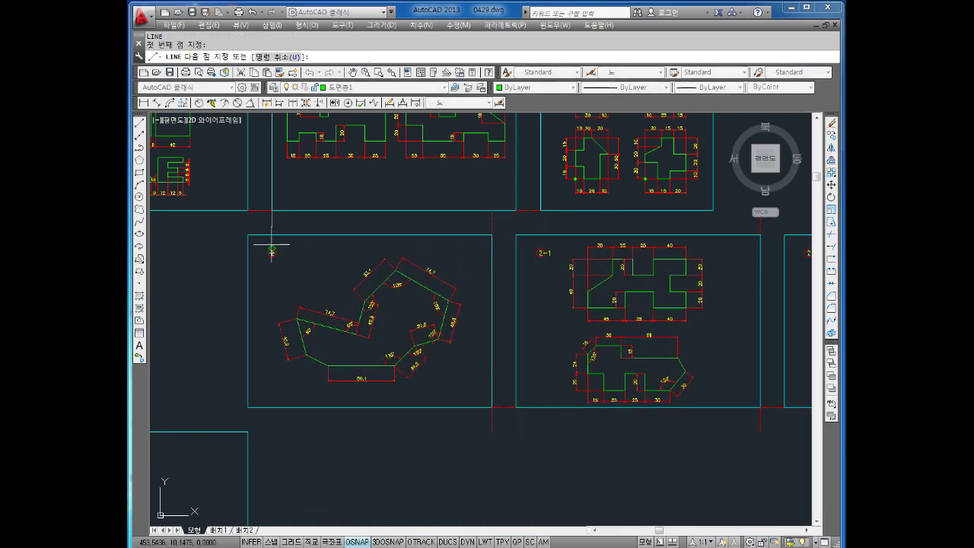
{"action": "key", "text": "F8"}
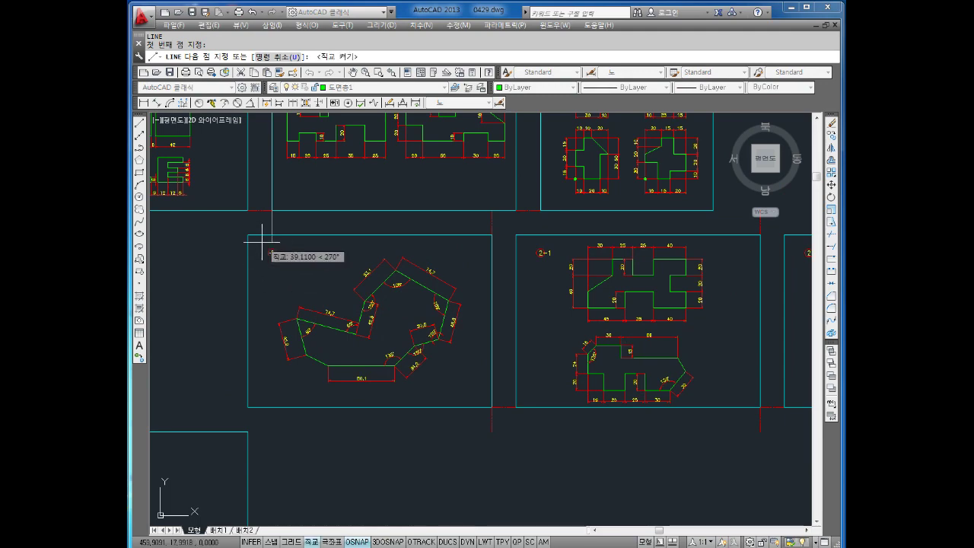
{"action": "key", "text": "Escape"}
{"action": "key", "text": "Escape"}
Window-select the 98 objects of sheets 2 and 2-1 for another move, then abandon it.
{"action": "scroll", "coordinate": [437, 282], "scroll_direction": "down", "scroll_amount": 1}
{"action": "scroll", "coordinate": [374, 276], "scroll_direction": "down", "scroll_amount": 3}
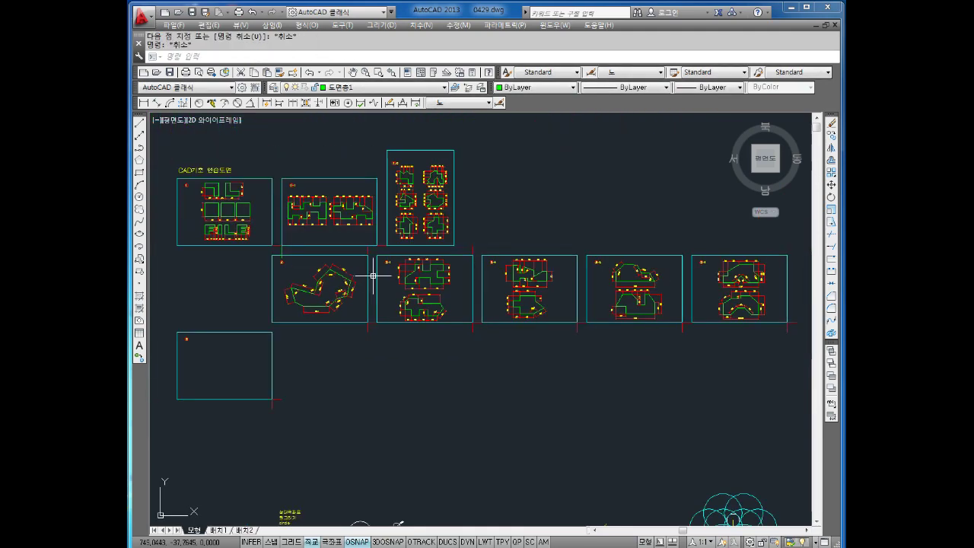
{"action": "type", "text": "M"}
{"action": "key", "text": "Return"}
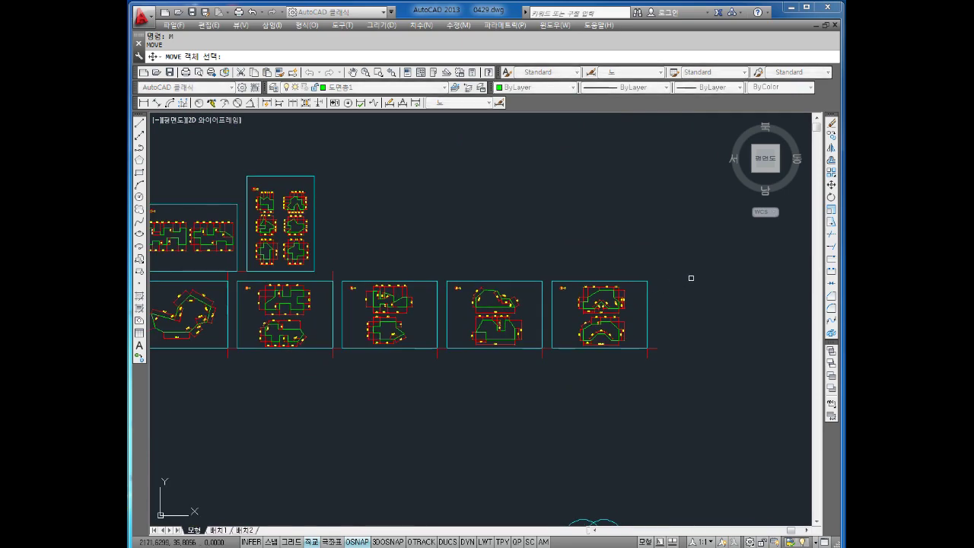
{"action": "left_click", "coordinate": [690, 277]}
{"action": "middle_click_drag", "start_coordinate": [593, 335], "coordinate": [719, 351]}
{"action": "scroll", "coordinate": [508, 338], "scroll_direction": "up", "scroll_amount": 4}
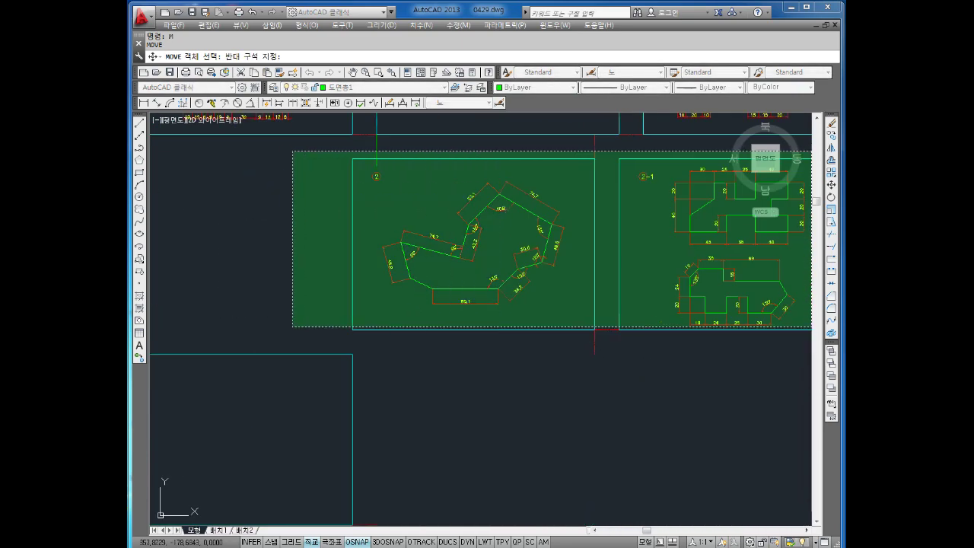
{"action": "left_click", "coordinate": [288, 346]}
{"action": "key", "text": "Return"}
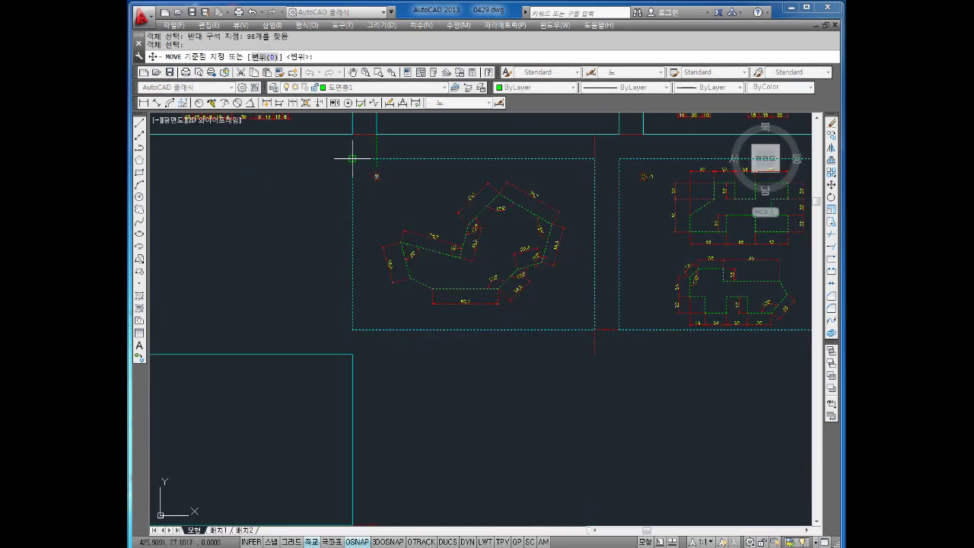
{"action": "left_click", "coordinate": [352, 159]}
{"action": "key", "text": "Escape"}
Erase the short stray vertical line above sheet 2.
{"action": "middle_click_drag", "start_coordinate": [480, 203], "coordinate": [481, 246]}
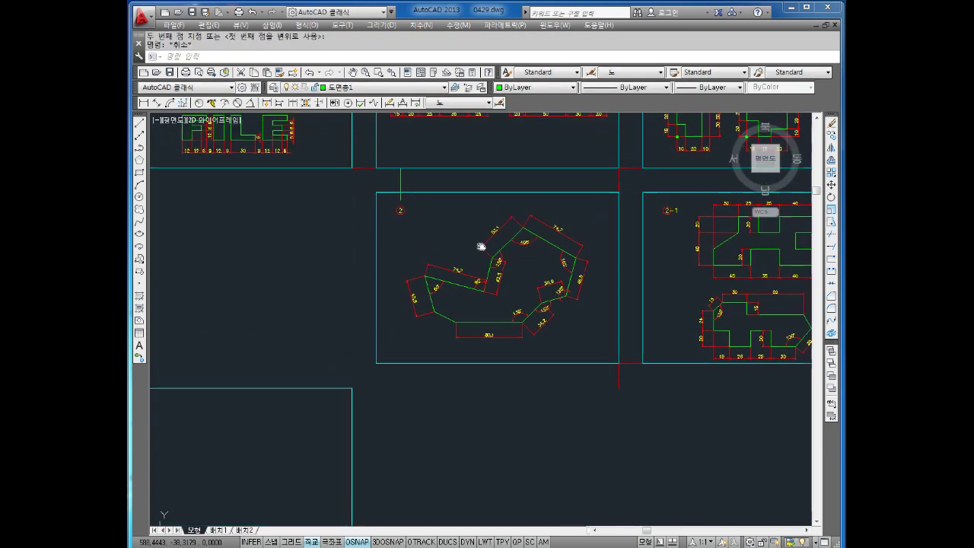
{"action": "left_click", "coordinate": [415, 156]}
{"action": "left_click", "coordinate": [375, 183]}
{"action": "key", "text": "Escape"}
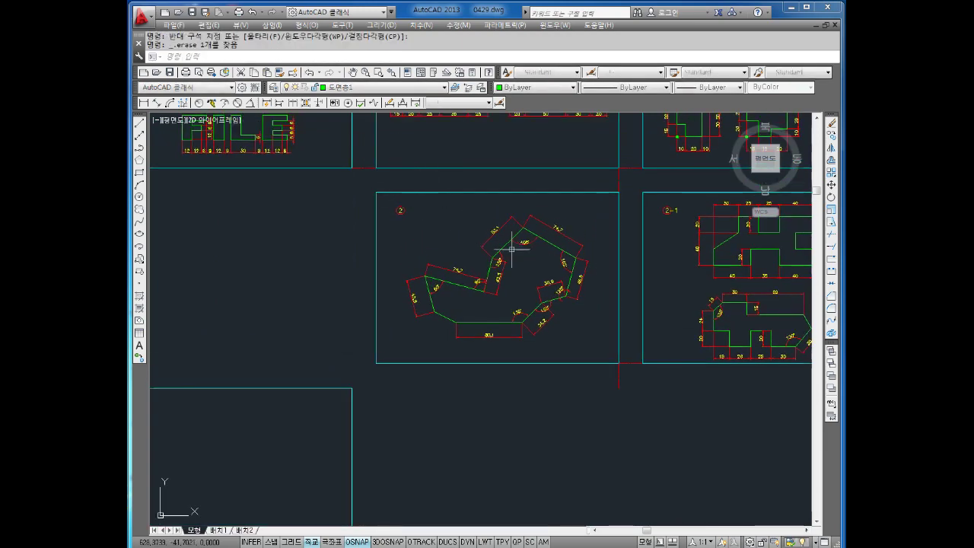
{"action": "middle_click_drag", "start_coordinate": [524, 286], "coordinate": [580, 303]}
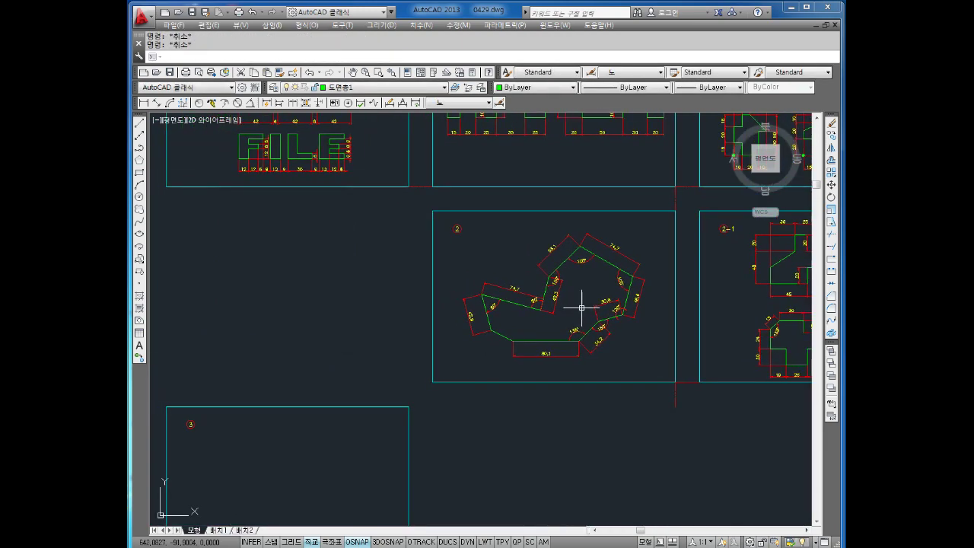
Copy the whole sheet 2 drawing into the empty frame to its left.
{"action": "type", "text": "copy"}
{"action": "key", "text": "Return"}
{"action": "left_click", "coordinate": [687, 201]}
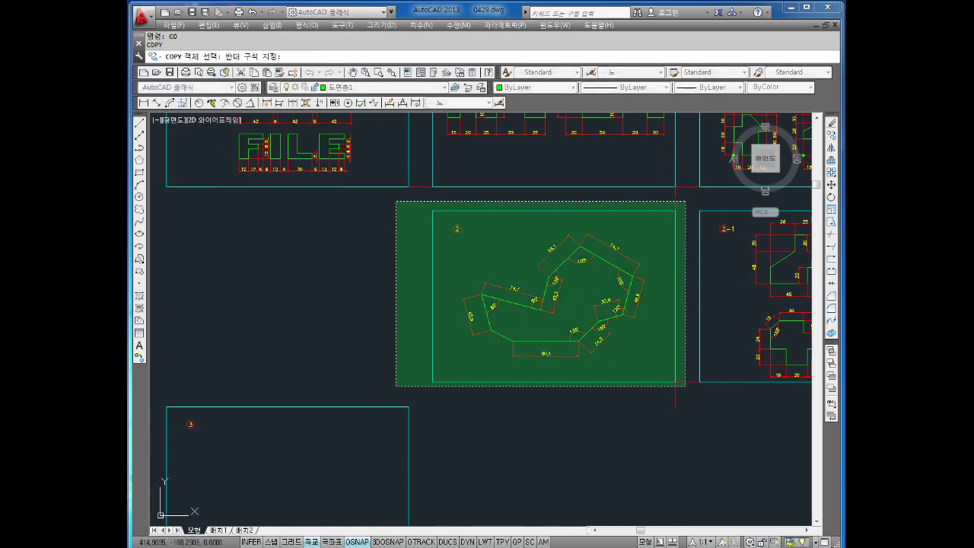
{"action": "left_click", "coordinate": [396, 388]}
{"action": "key", "text": "Return"}
{"action": "left_click", "coordinate": [699, 382]}
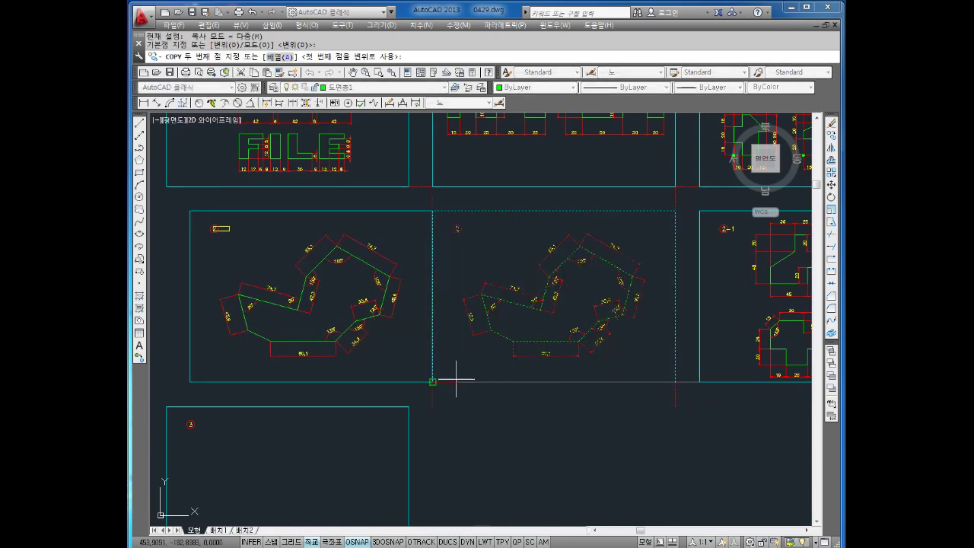
{"action": "left_click", "coordinate": [433, 382]}
{"action": "key", "text": "Escape"}
{"action": "mouse_move", "coordinate": [381, 330]}
{"action": "middle_mouse_down"}
{"action": "mouse_move", "coordinate": [495, 360]}
{"action": "mouse_move", "coordinate": [446, 311]}
{"action": "middle_mouse_up"}
Change the copy's circled sheet label from 2 to 2-0.
{"action": "scroll", "coordinate": [497, 363], "scroll_direction": "down", "scroll_amount": 2}
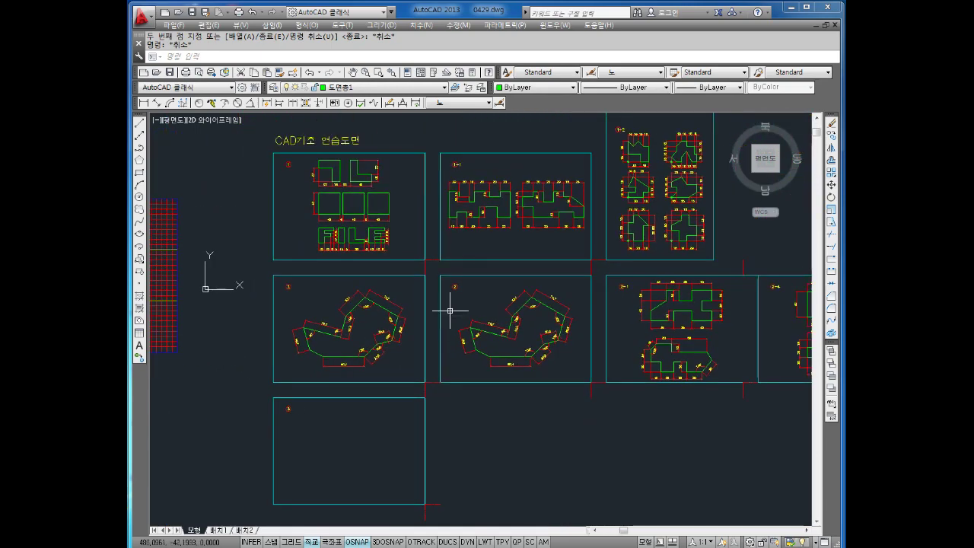
{"action": "scroll", "coordinate": [337, 274], "scroll_direction": "up", "scroll_amount": 4}
{"action": "left_click", "coordinate": [338, 275]}
{"action": "double_click", "coordinate": [339, 276]}
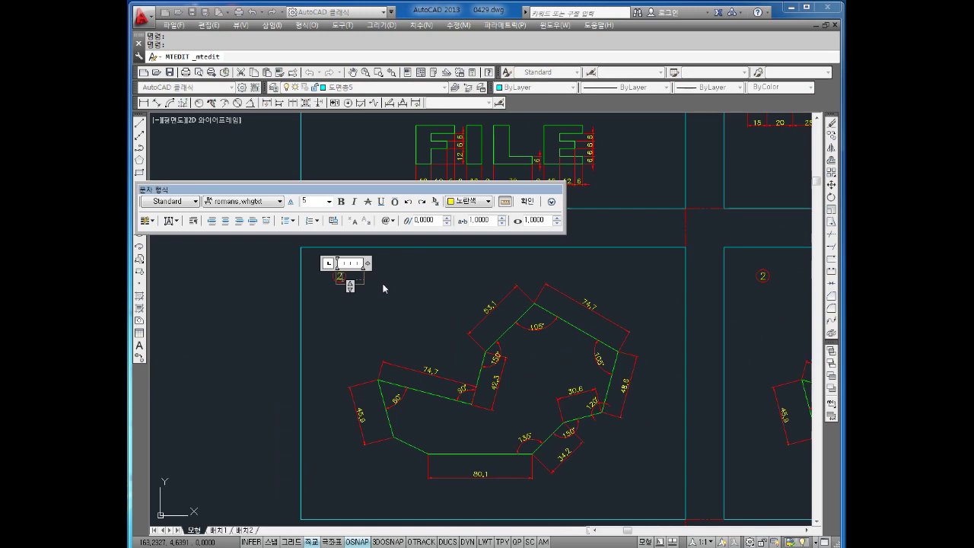
{"action": "key", "text": "Escape"}
{"action": "middle_click_drag", "start_coordinate": [731, 285], "coordinate": [574, 285]}
{"action": "double_click", "coordinate": [599, 277]}
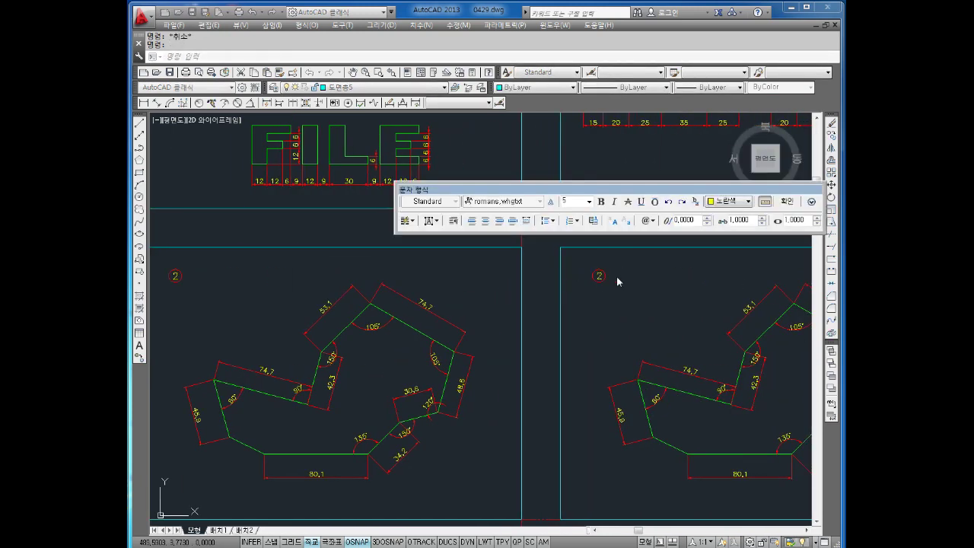
{"action": "type", "text": "-0"}
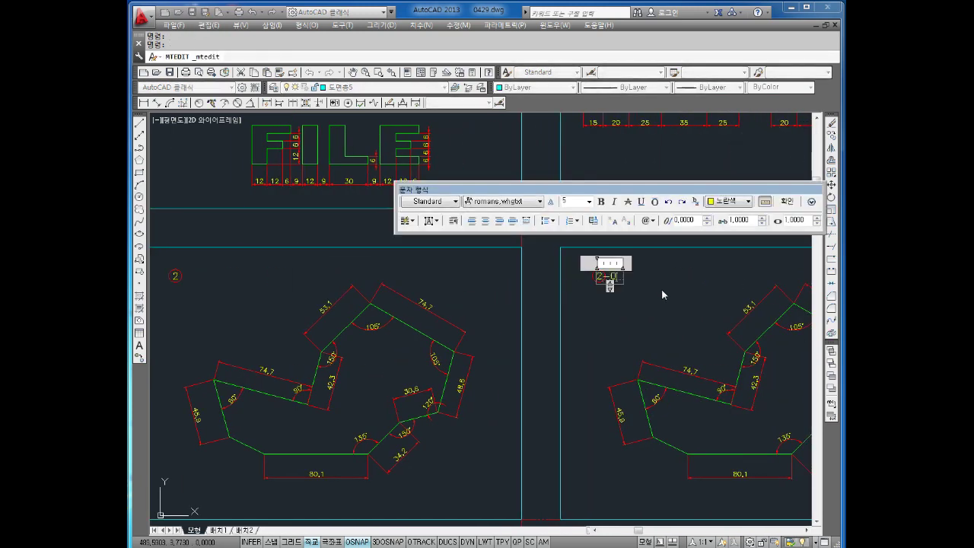
{"action": "key", "text": "Escape"}
Erase the original shape and dimensions from sheet 2 and save the drawing.
{"action": "scroll", "coordinate": [655, 339], "scroll_direction": "down", "scroll_amount": 2}
{"action": "mouse_move", "coordinate": [675, 332]}
{"action": "middle_mouse_down"}
{"action": "mouse_move", "coordinate": [414, 246]}
{"action": "mouse_move", "coordinate": [522, 304]}
{"action": "mouse_move", "coordinate": [529, 271]}
{"action": "middle_mouse_up"}
{"action": "left_click", "coordinate": [556, 260]}
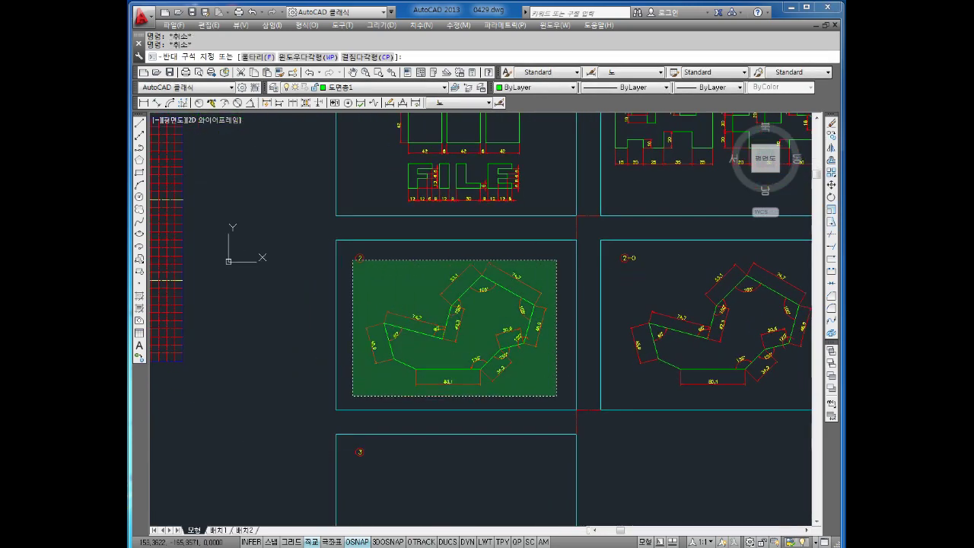
{"action": "left_click", "coordinate": [366, 394]}
{"action": "key", "text": "Delete"}
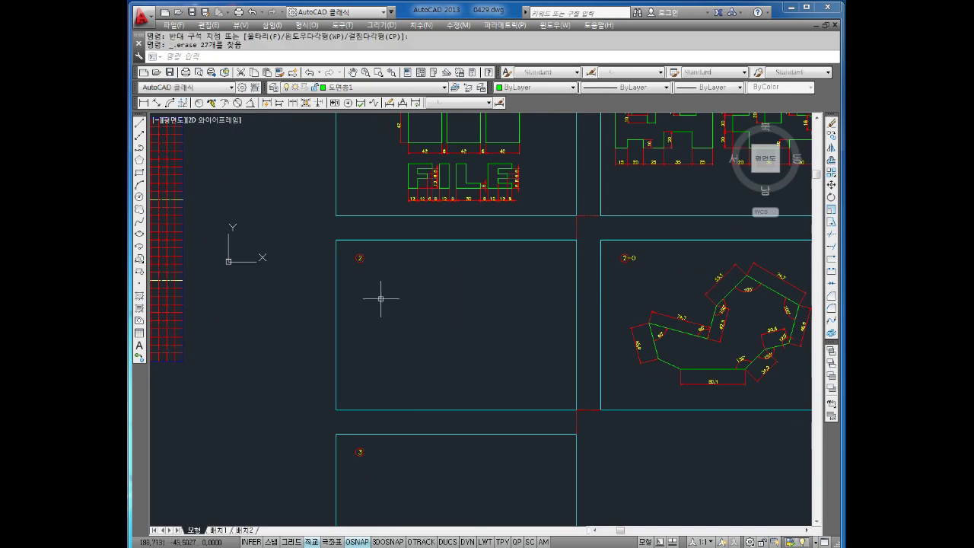
{"action": "key", "text": "ctrl+s"}
{"action": "scroll", "coordinate": [186, 314], "scroll_direction": "down", "scroll_amount": 5}
{"action": "mouse_move", "coordinate": [187, 314]}
{"action": "middle_mouse_down"}
{"action": "mouse_move", "coordinate": [104, 284]}
{"action": "mouse_move", "coordinate": [275, 288]}
{"action": "middle_mouse_up"}
{"action": "scroll", "coordinate": [312, 265], "scroll_direction": "up", "scroll_amount": 4}
{"action": "scroll", "coordinate": [411, 348], "scroll_direction": "up", "scroll_amount": 2}
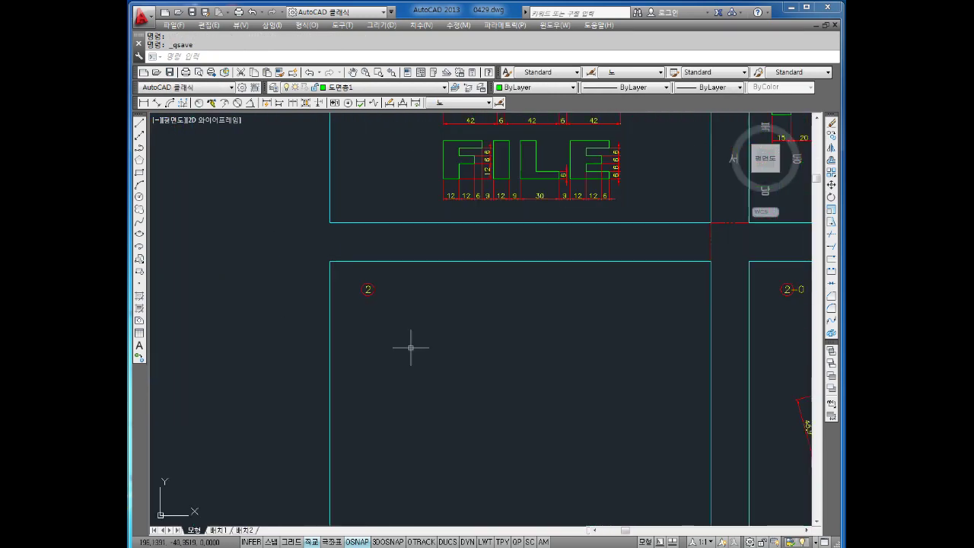
{"action": "middle_click_drag", "start_coordinate": [419, 335], "coordinate": [425, 271]}
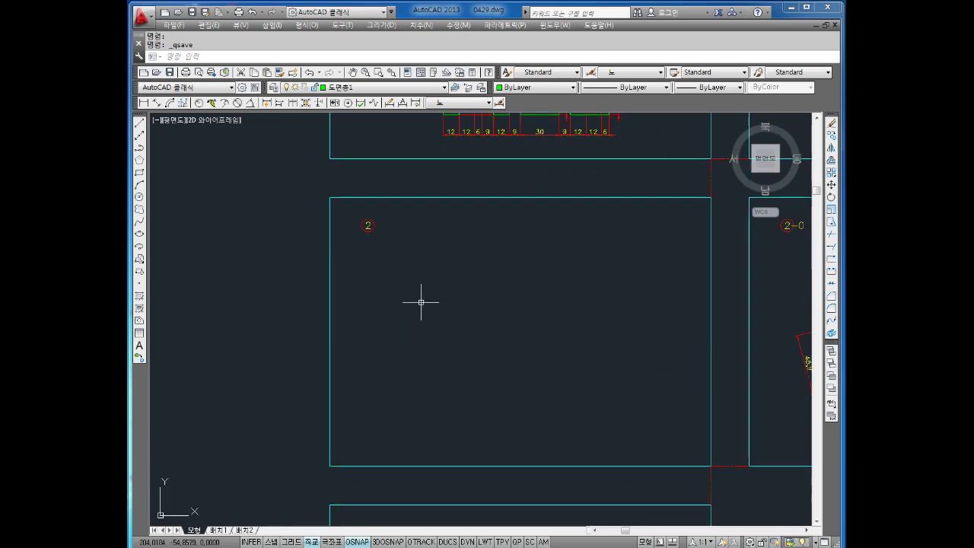
{"action": "middle_click_drag", "start_coordinate": [429, 364], "coordinate": [442, 343]}
Draw a radius-20 circle inside the empty sheet 2 frame.
{"action": "type", "text": "c"}
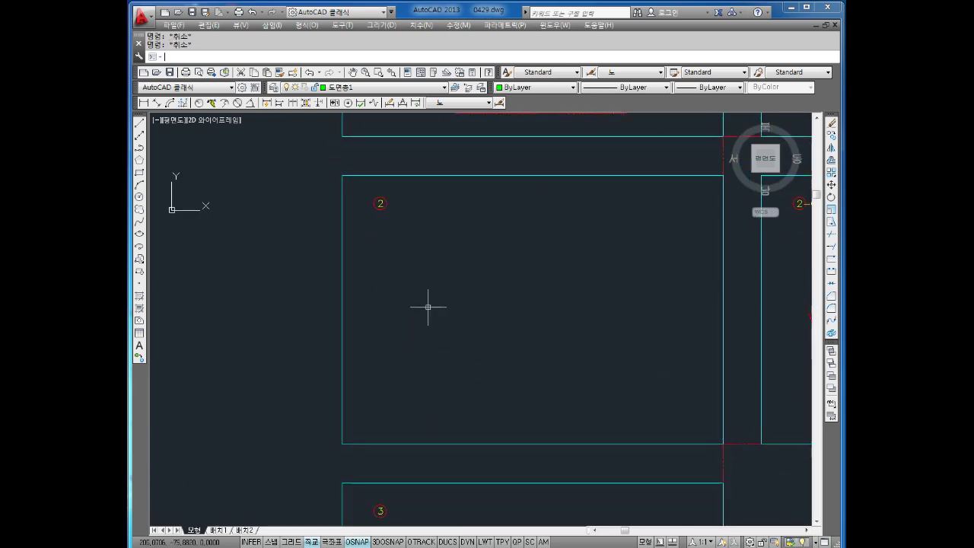
{"action": "key", "text": "Return"}
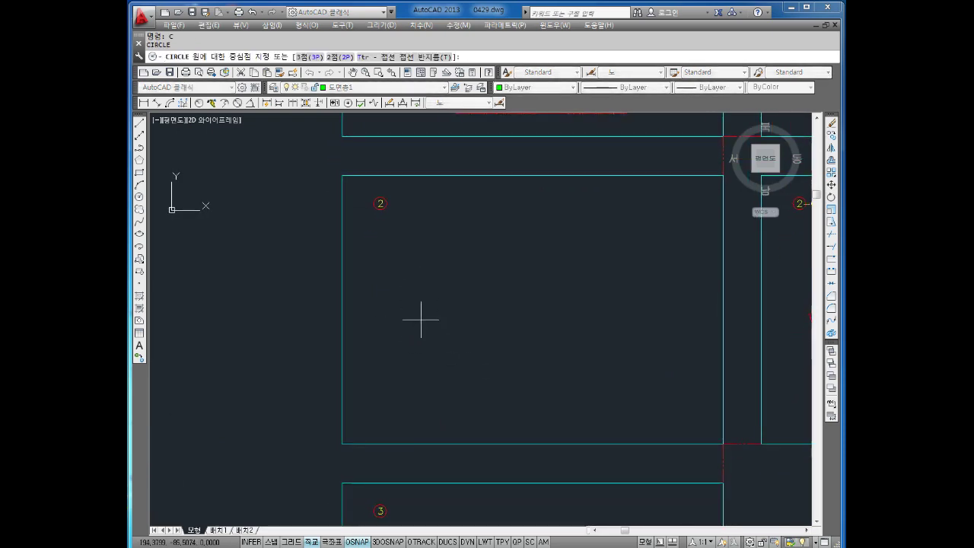
{"action": "left_click", "coordinate": [421, 319]}
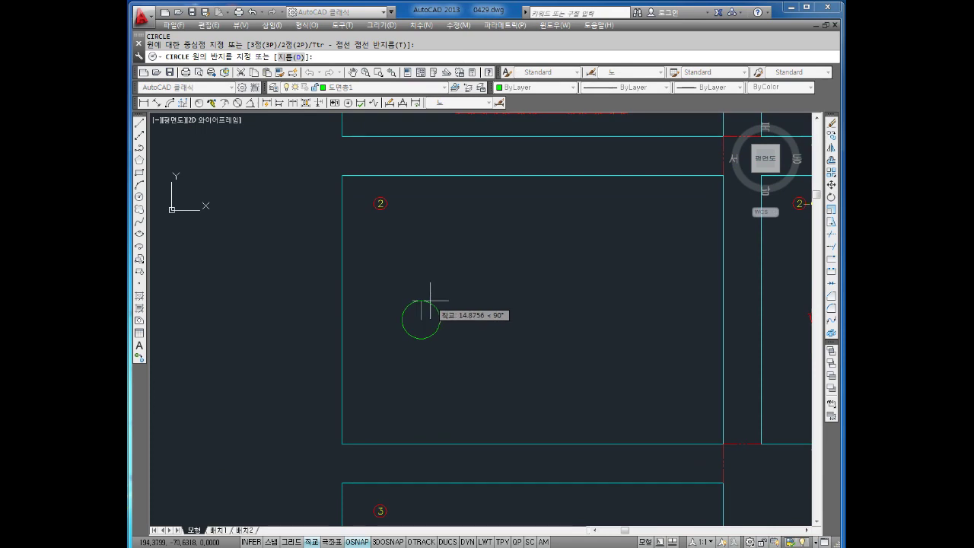
{"action": "type", "text": "20"}
{"action": "key", "text": "Return"}
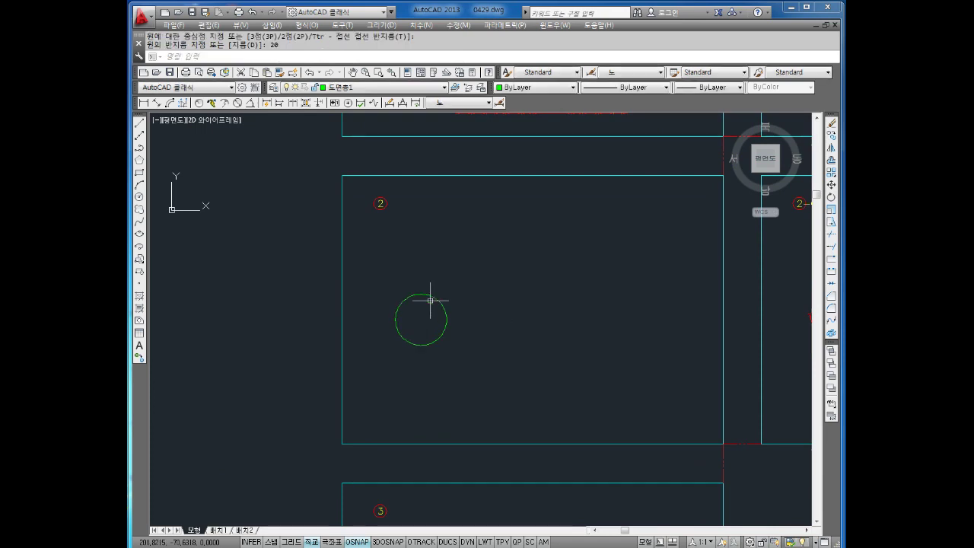
Offset the circle outward by 5 three times, each from the newest ring.
{"action": "key", "text": "Return"}
{"action": "type", "text": "5"}
{"action": "key", "text": "Return"}
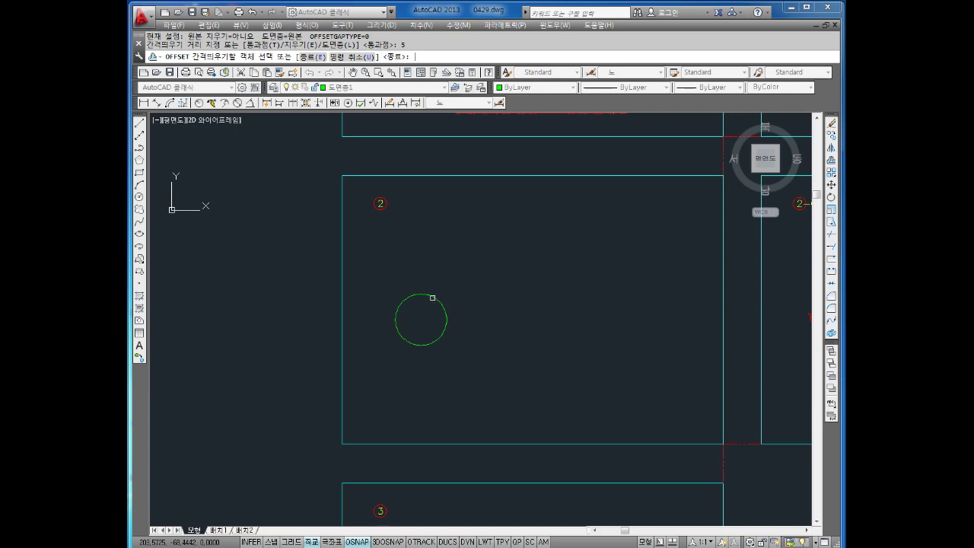
{"action": "left_click", "coordinate": [432, 298]}
{"action": "left_click", "coordinate": [434, 272]}
{"action": "left_click", "coordinate": [441, 296]}
{"action": "left_click", "coordinate": [446, 267]}
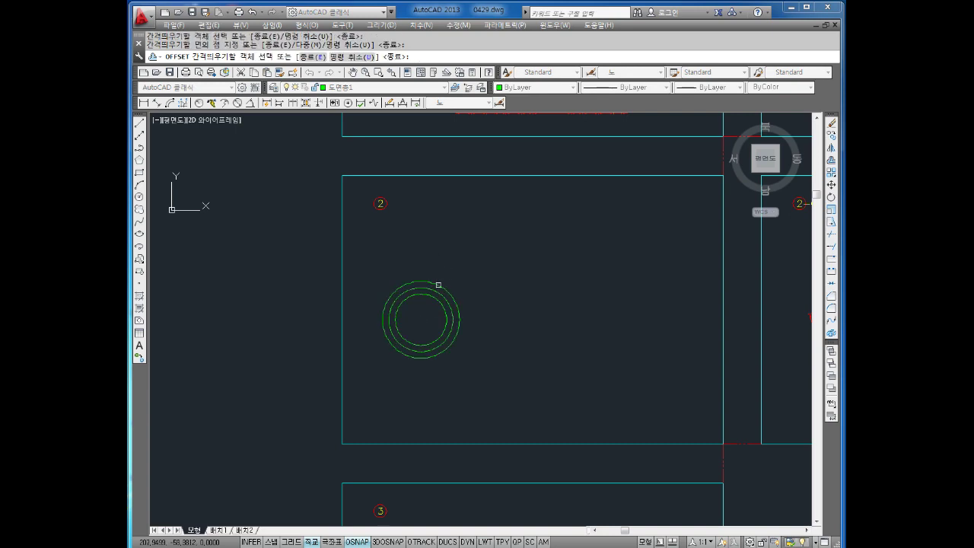
{"action": "left_click", "coordinate": [439, 285]}
{"action": "left_click", "coordinate": [448, 251]}
{"action": "scroll", "coordinate": [420, 315], "scroll_direction": "up", "scroll_amount": 4}
{"action": "middle_click_drag", "start_coordinate": [416, 315], "coordinate": [482, 305]}
{"action": "scroll", "coordinate": [475, 316], "scroll_direction": "down", "scroll_amount": 2}
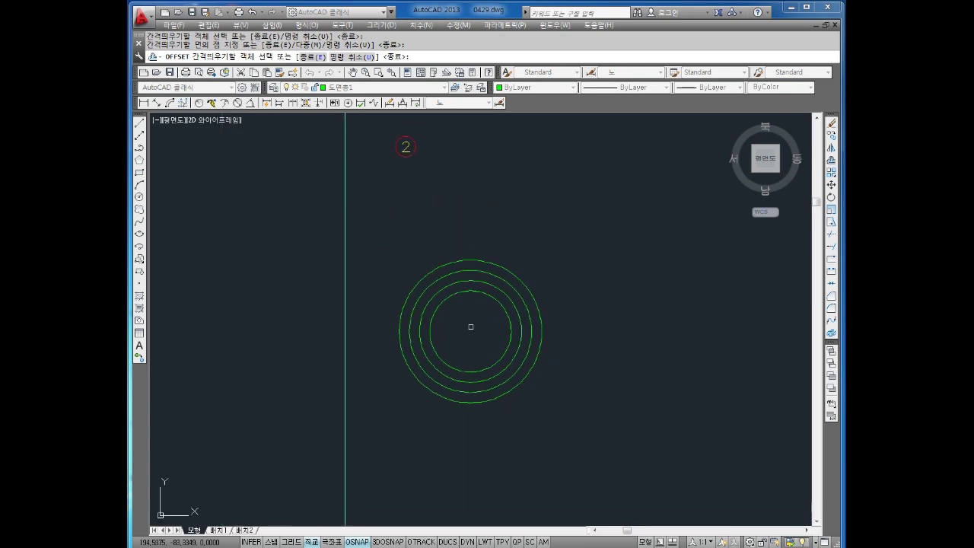
Draw horizontal and vertical lines across the outer circle through its centre.
{"action": "key", "text": "Escape"}
{"action": "type", "text": "L"}
{"action": "key", "text": "Return"}
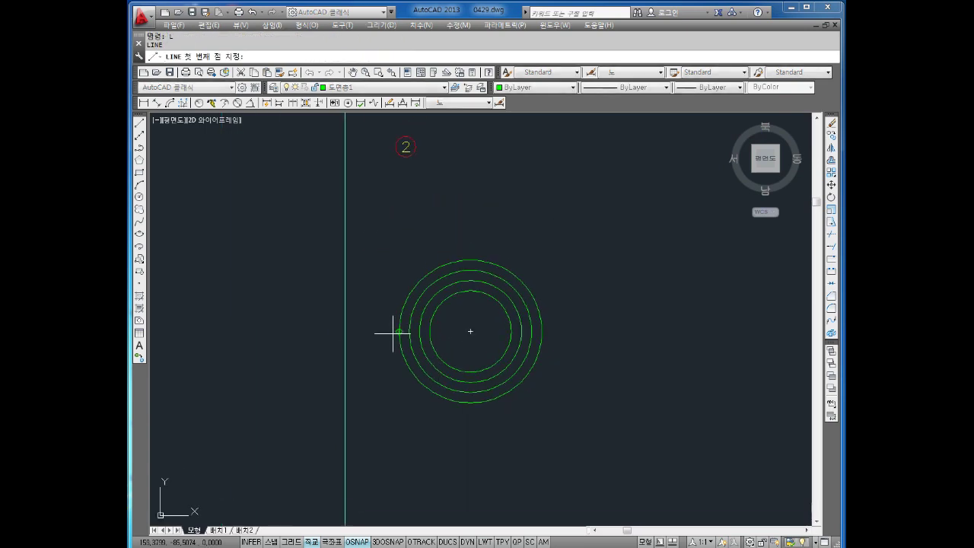
{"action": "left_click", "coordinate": [397, 331]}
{"action": "left_click", "coordinate": [542, 331]}
{"action": "key", "text": "Return"}
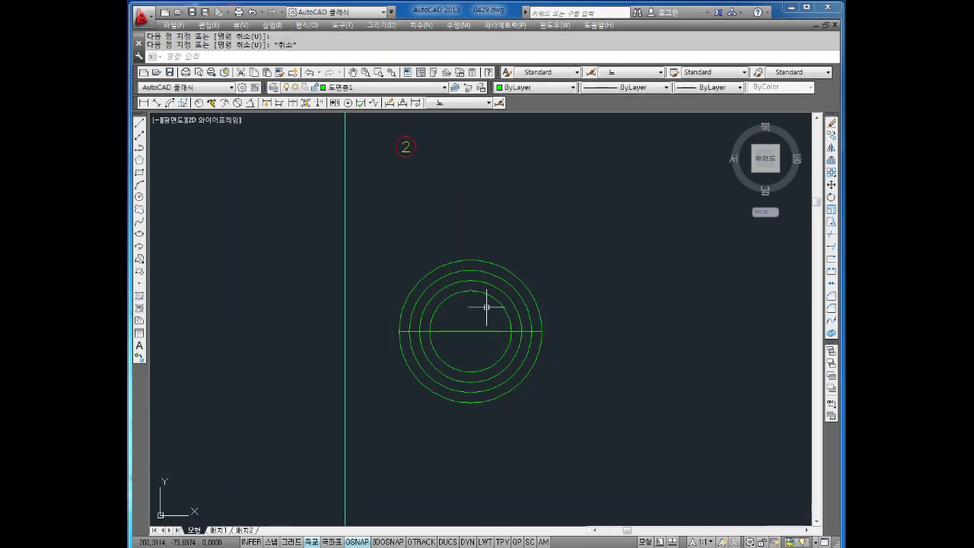
{"action": "key", "text": "Return"}
{"action": "left_click", "coordinate": [470, 260]}
{"action": "left_click", "coordinate": [471, 402]}
{"action": "key", "text": "Escape"}
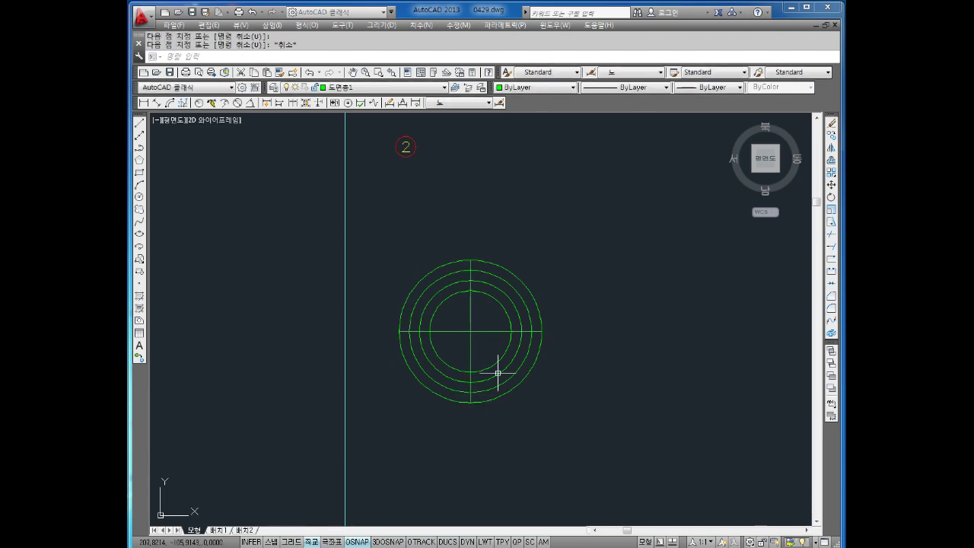
{"action": "key", "text": "Escape"}
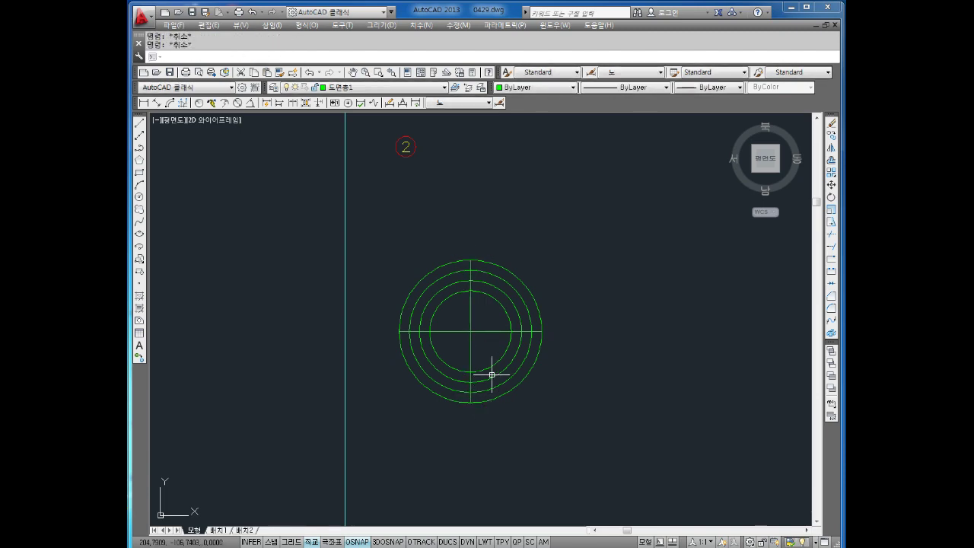
Rotate the vertical line 45° about the circle centre.
{"action": "type", "text": "ro"}
{"action": "key", "text": "Return"}
{"action": "left_click", "coordinate": [474, 320]}
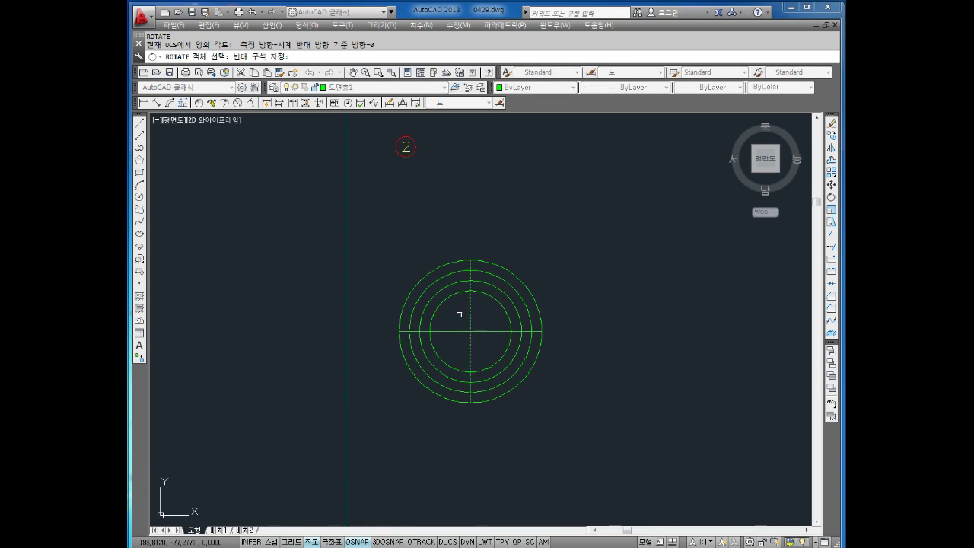
{"action": "left_click", "coordinate": [459, 314]}
{"action": "key", "text": "Return"}
{"action": "left_click", "coordinate": [471, 332]}
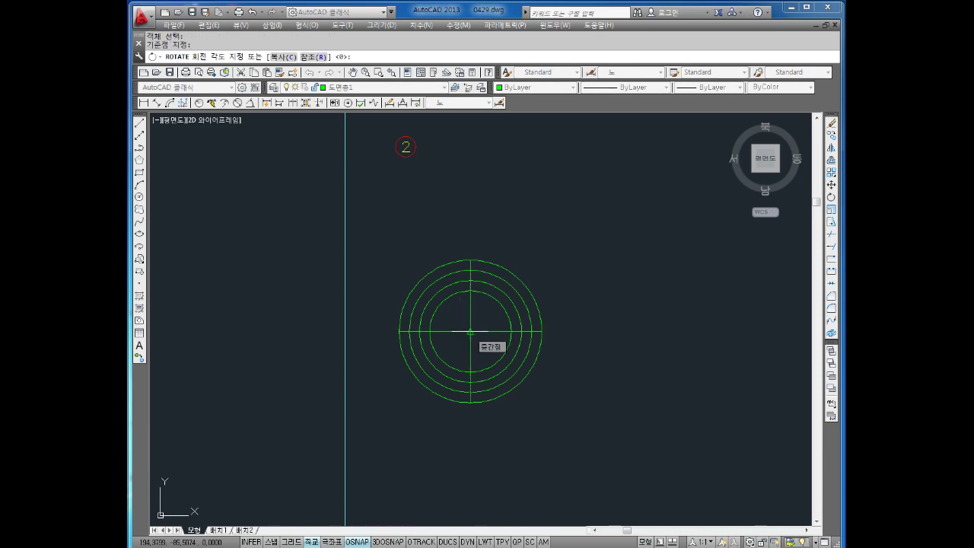
{"action": "type", "text": "C45"}
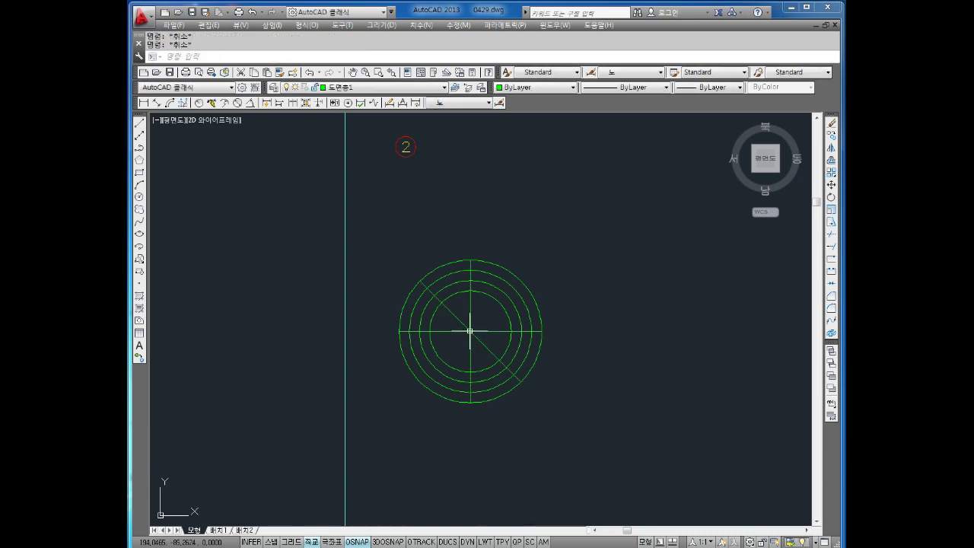
{"action": "key", "text": "Return"}
Add a -45° rotated copy of the line about the circle centre.
{"action": "key", "text": "Return"}
{"action": "left_click", "coordinate": [470, 325]}
{"action": "key", "text": "Return"}
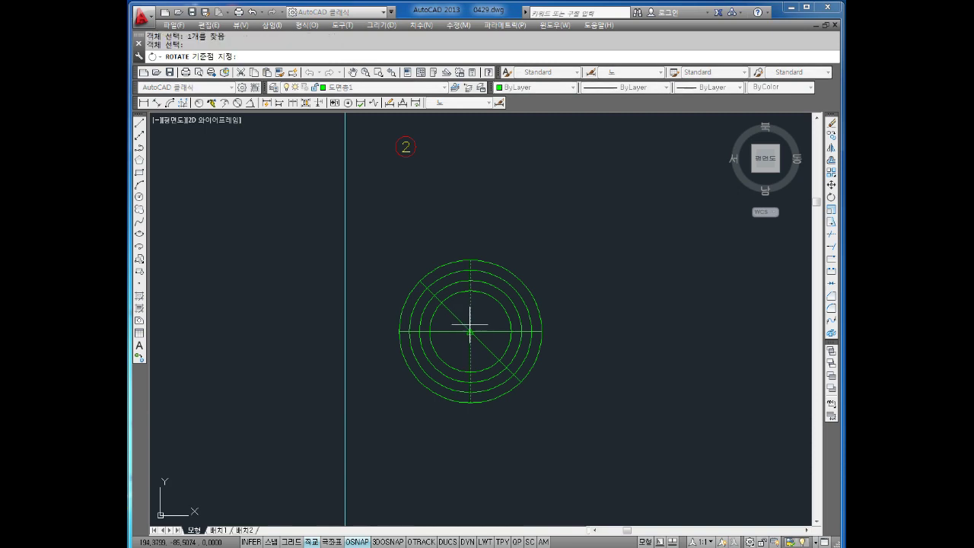
{"action": "left_click", "coordinate": [471, 332]}
{"action": "type", "text": "c"}
{"action": "key", "text": "Return"}
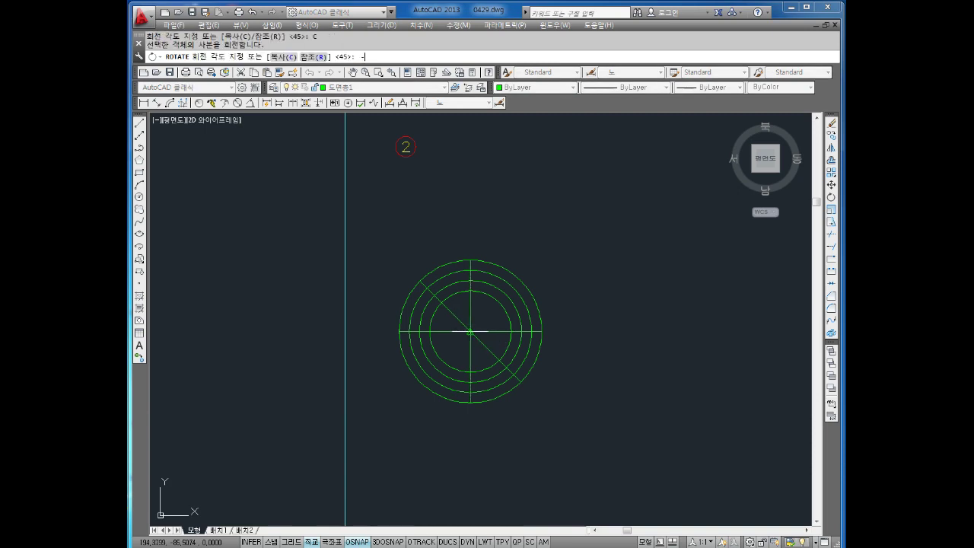
{"action": "type", "text": "-45"}
{"action": "key", "text": "Return"}
{"action": "key", "text": "Escape"}
{"action": "key", "text": "Escape"}
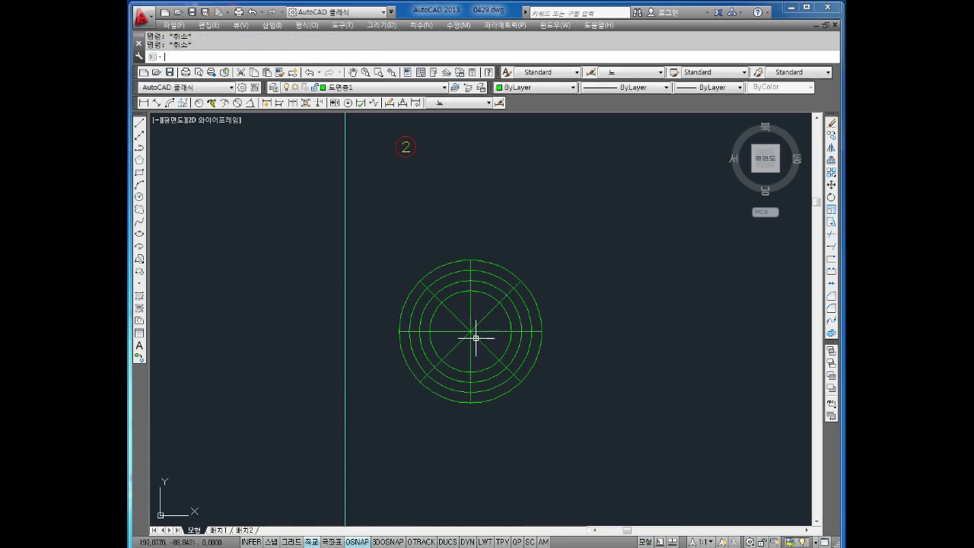
Lengthen the lines by a delta of 5 past the outer circle.
{"action": "key", "text": "Return"}
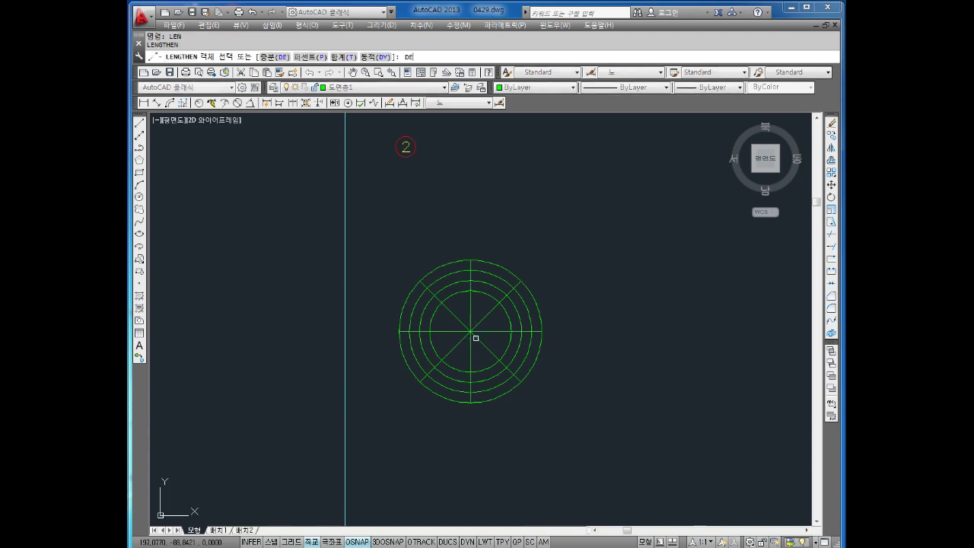
{"action": "type", "text": "de"}
{"action": "key", "text": "Return"}
{"action": "type", "text": "5"}
{"action": "key", "text": "Return"}
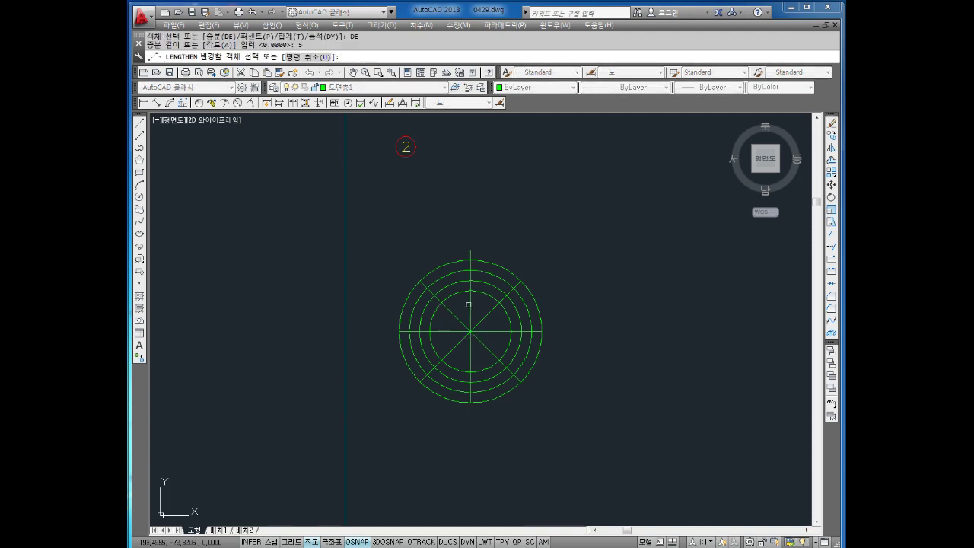
{"action": "left_click", "coordinate": [486, 316]}
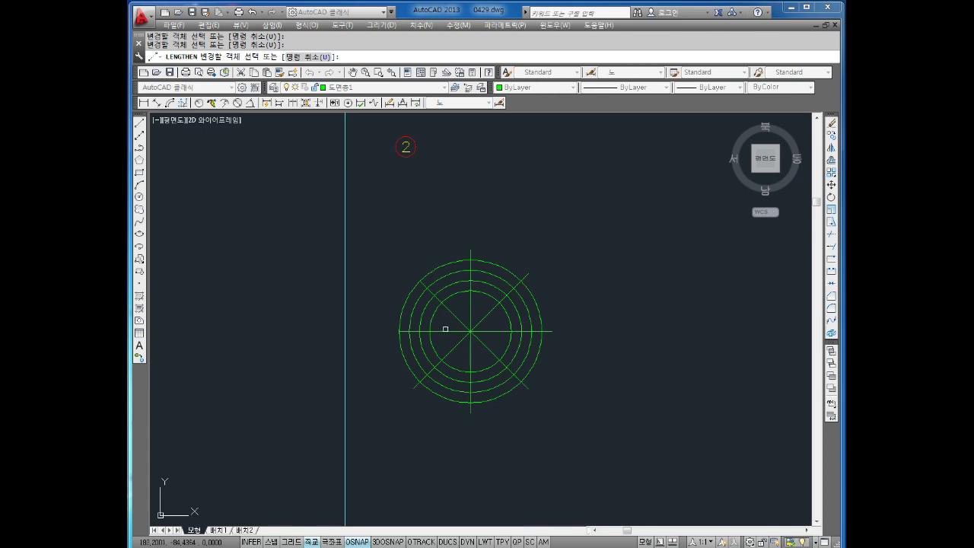
{"action": "key", "text": "Escape"}
Set the colour of all the circles and lines to Red.
{"action": "left_click", "coordinate": [593, 207]}
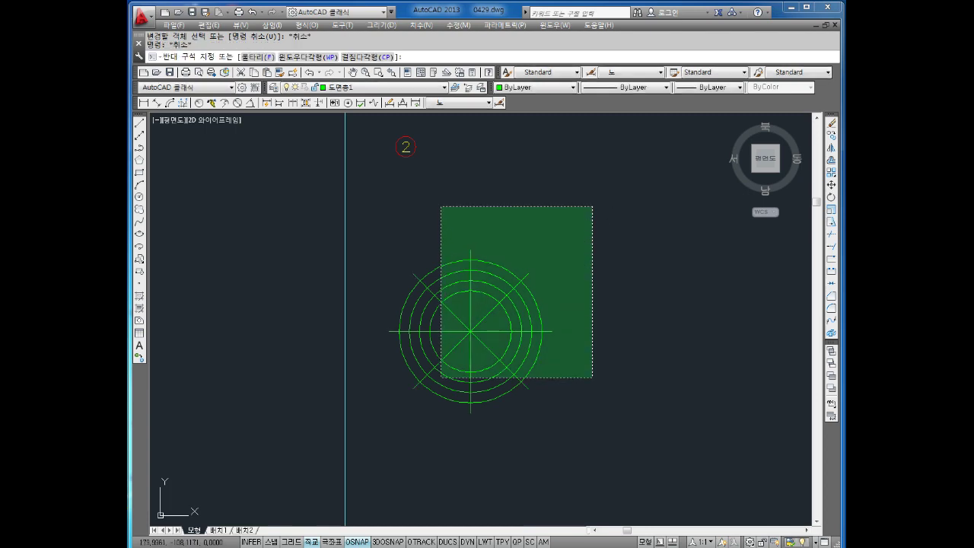
{"action": "left_click", "coordinate": [372, 453]}
{"action": "left_click", "coordinate": [535, 87]}
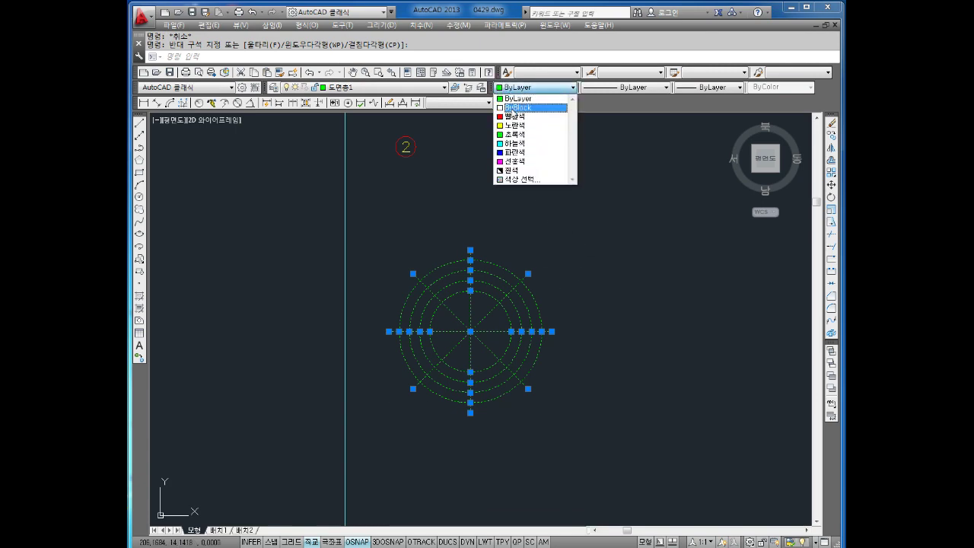
{"action": "left_click", "coordinate": [525, 114]}
{"action": "key", "text": "Escape"}
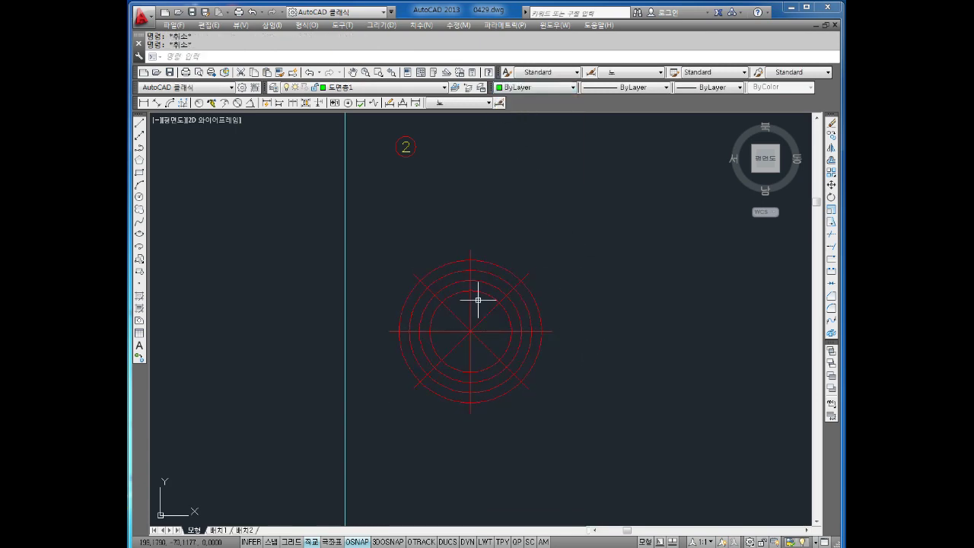
{"action": "scroll", "coordinate": [466, 312], "scroll_direction": "up", "scroll_amount": 2}
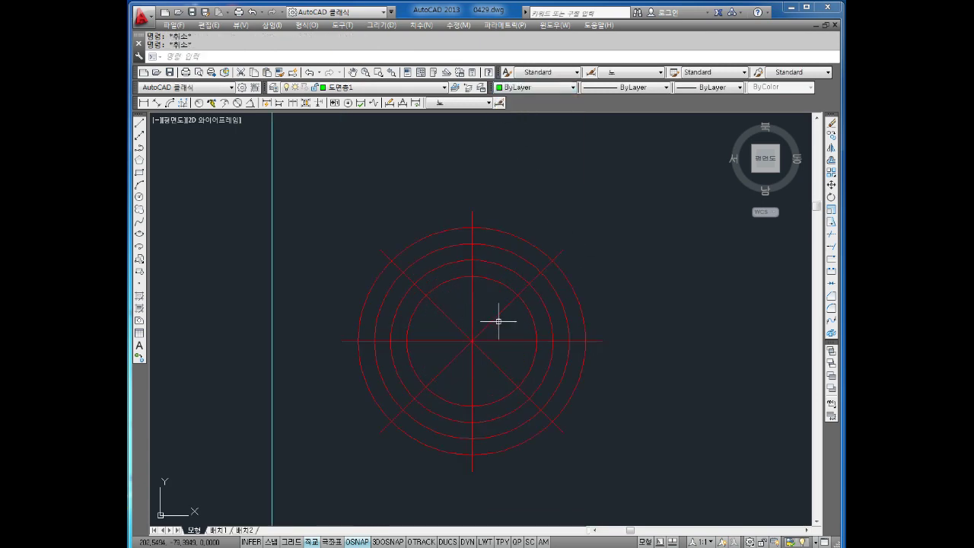
{"action": "scroll", "coordinate": [475, 279], "scroll_direction": "down", "scroll_amount": 4}
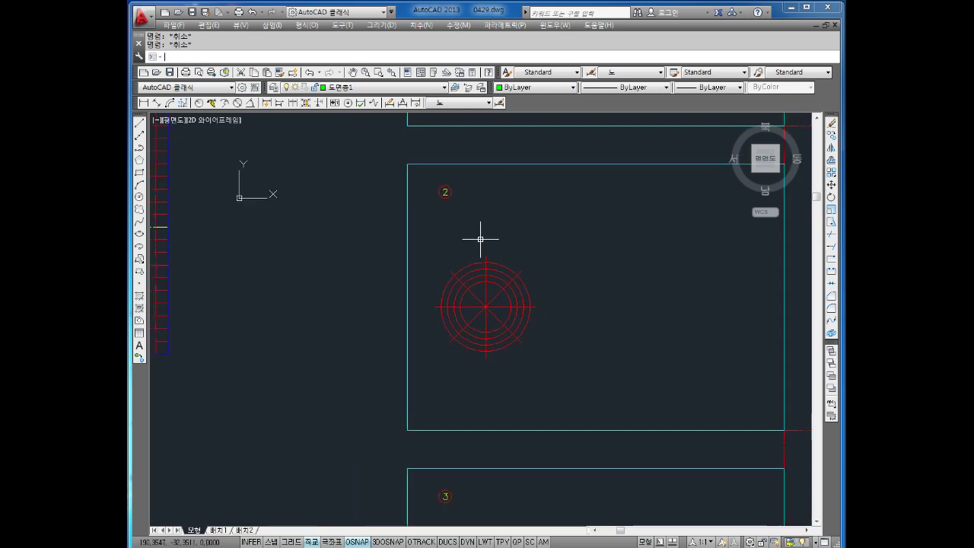
Copy the 2 label to the right of the circles and change it to X.
{"action": "type", "text": "co"}
{"action": "key", "text": "Return"}
{"action": "scroll", "coordinate": [471, 206], "scroll_direction": "up", "scroll_amount": 4}
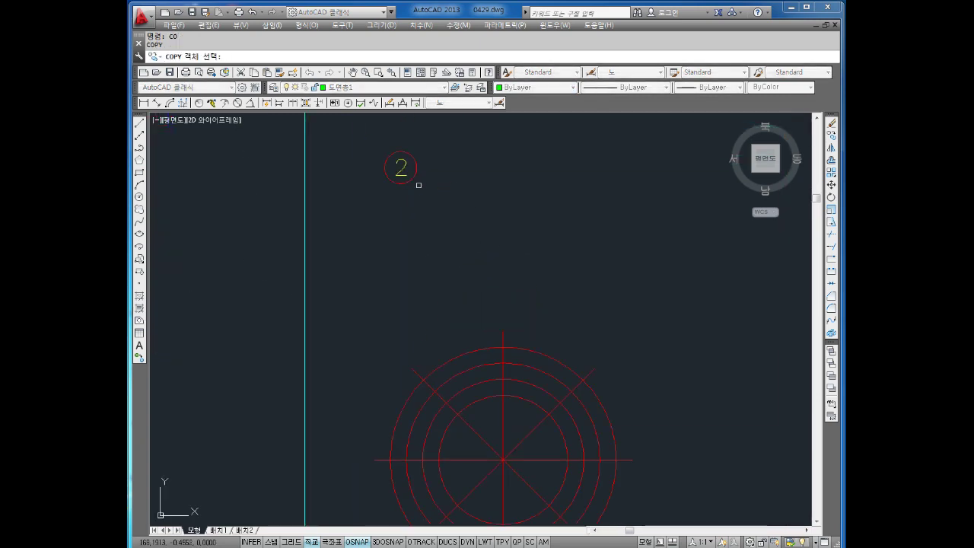
{"action": "key", "text": "Return"}
{"action": "left_click", "coordinate": [401, 166]}
{"action": "middle_click_drag", "start_coordinate": [500, 283], "coordinate": [398, 222]}
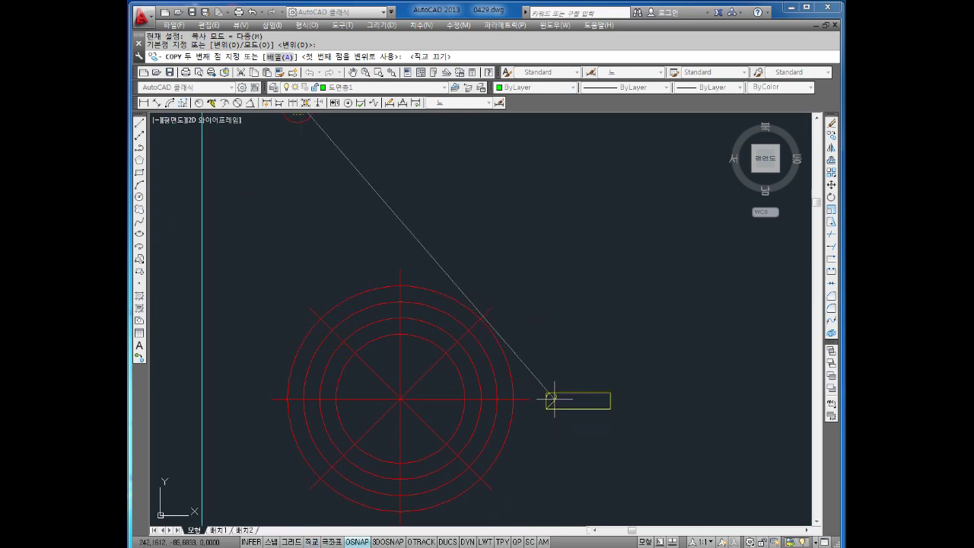
{"action": "left_click", "coordinate": [554, 401]}
{"action": "key", "text": "Escape"}
{"action": "double_click", "coordinate": [553, 401]}
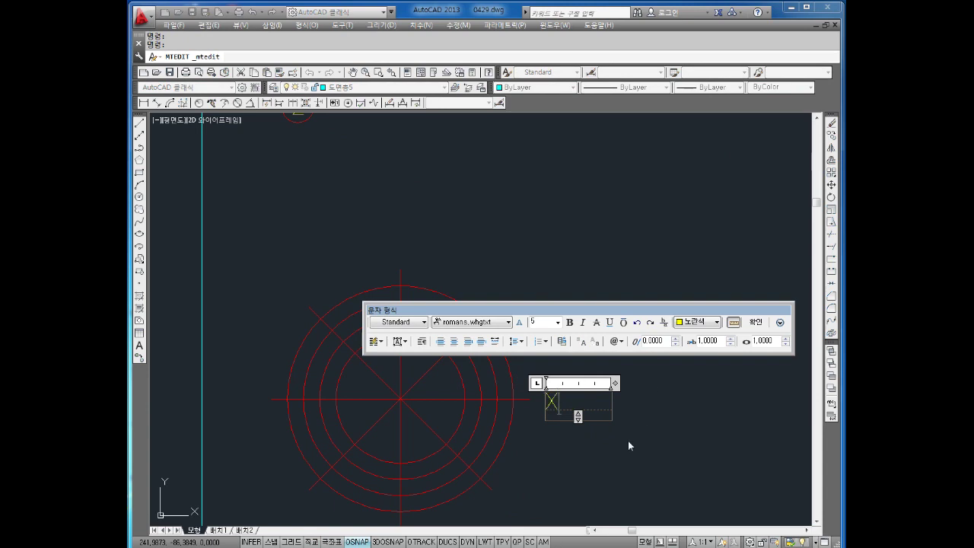
{"action": "key", "text": "Escape"}
{"action": "middle_click_drag", "start_coordinate": [639, 380], "coordinate": [658, 364]}
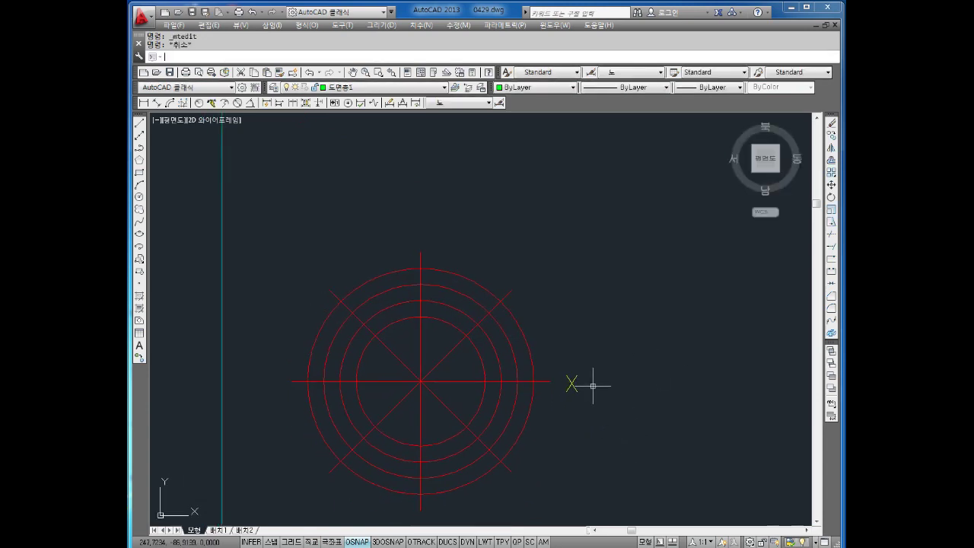
{"action": "left_click", "coordinate": [493, 57]}
{"action": "type", "text": "ㅂ"}
Mirror the X label about the vertical line, keeping the original.
{"action": "key", "text": "Return"}
{"action": "left_click", "coordinate": [574, 385]}
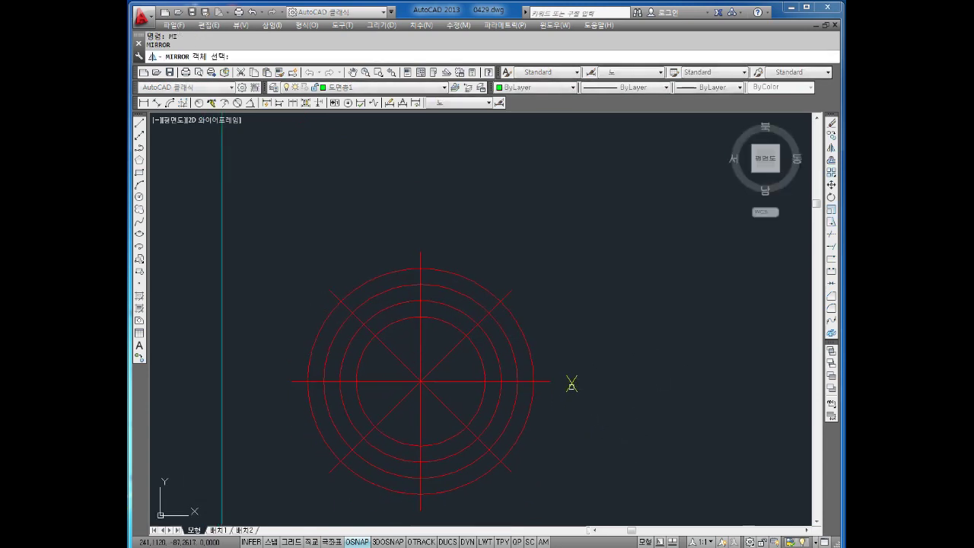
{"action": "key", "text": "Return"}
{"action": "left_click", "coordinate": [420, 253]}
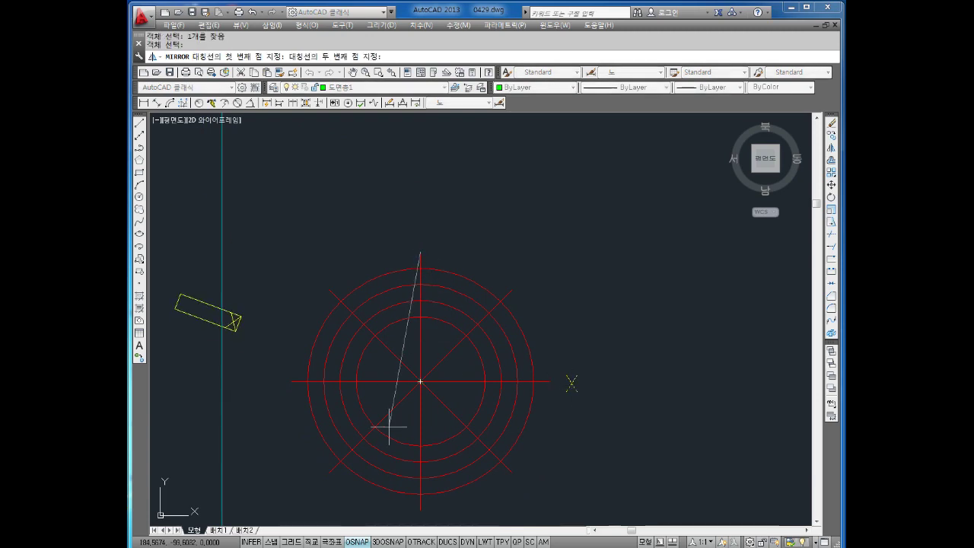
{"action": "left_click", "coordinate": [418, 511]}
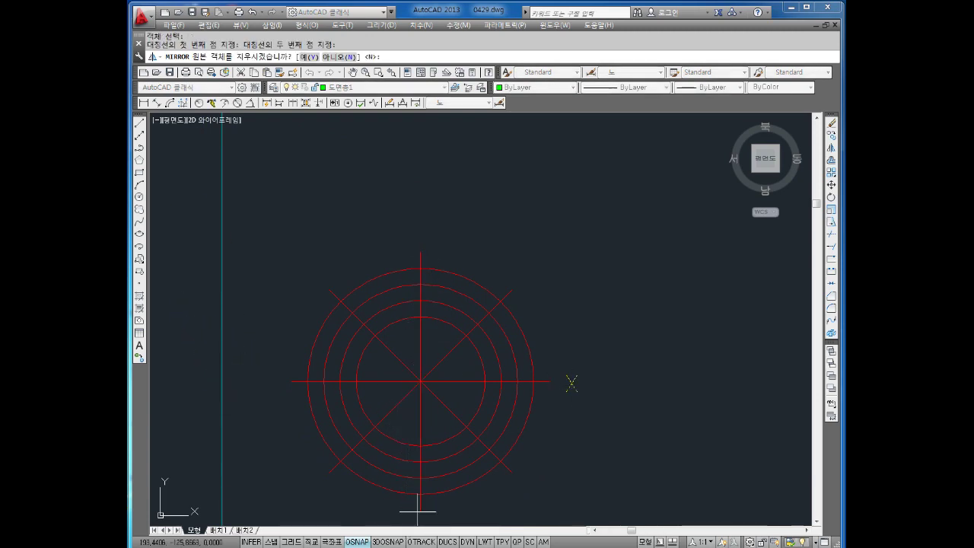
{"action": "key", "text": "Return"}
{"action": "key", "text": "Escape"}
Change the mirrored left-hand label's text to —X.
{"action": "double_click", "coordinate": [267, 383]}
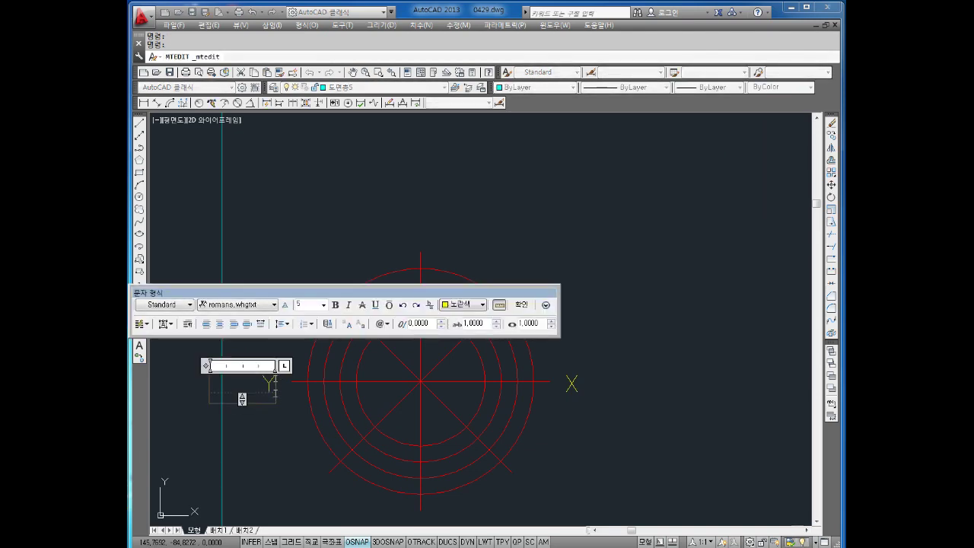
{"action": "left_click", "coordinate": [310, 398]}
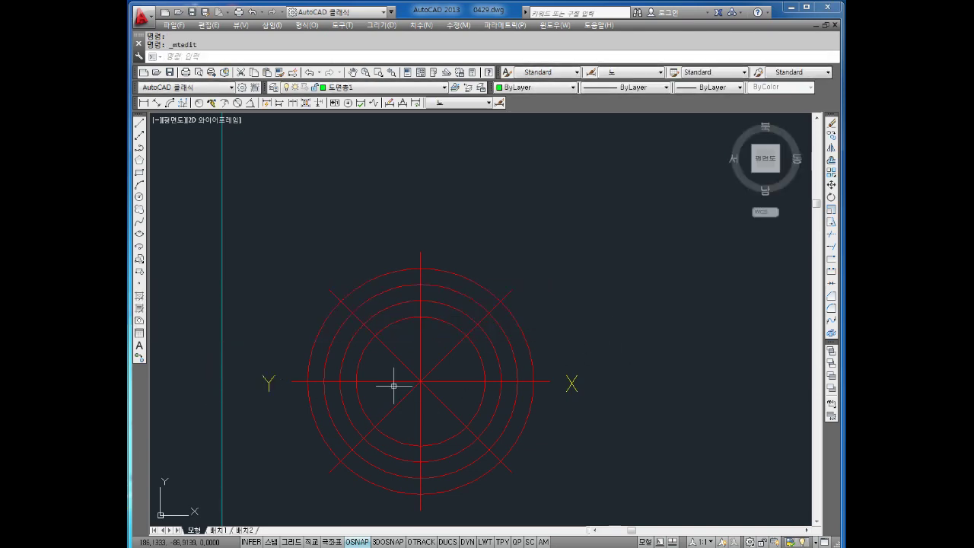
{"action": "double_click", "coordinate": [265, 382]}
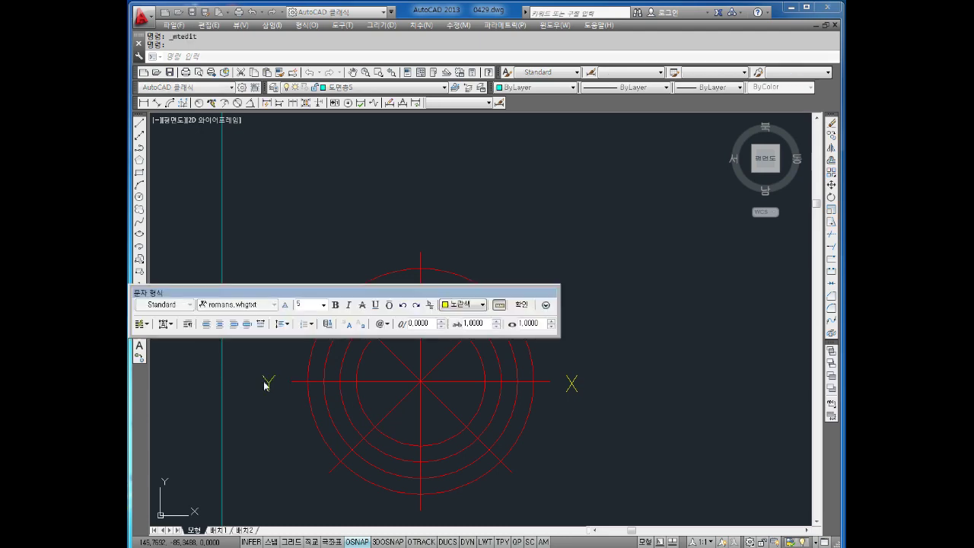
{"action": "left_click", "coordinate": [303, 386]}
{"action": "middle_click_drag", "start_coordinate": [613, 341], "coordinate": [583, 300]}
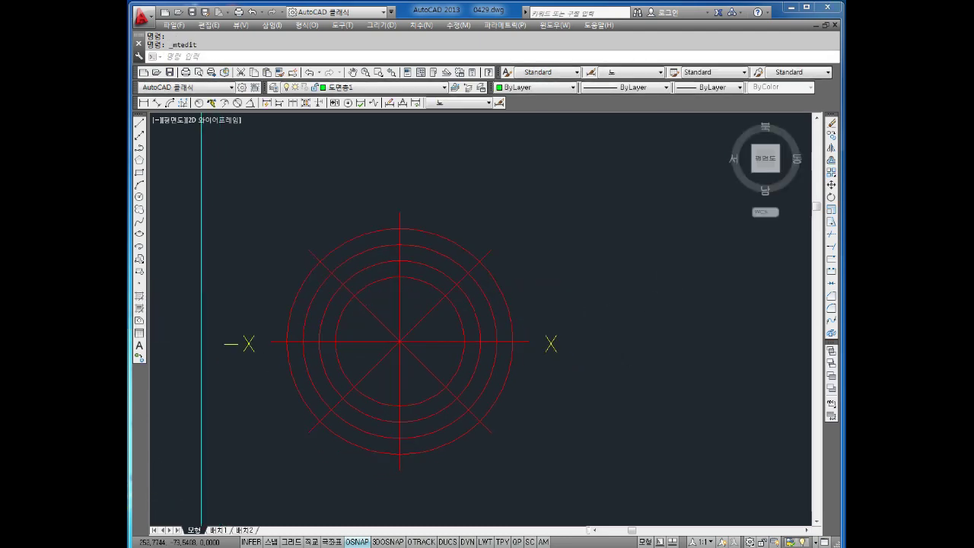
{"action": "scroll", "coordinate": [586, 303], "scroll_direction": "down", "scroll_amount": 2}
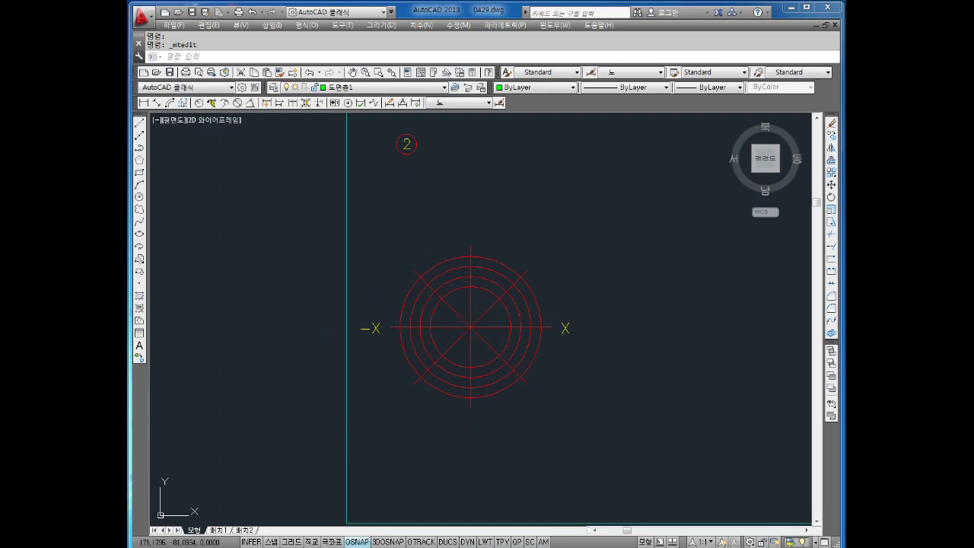
Copy the -X label to a spot below the red circles.
{"action": "key", "text": "Escape"}
{"action": "key", "text": "Escape"}
{"action": "key", "text": "Return"}
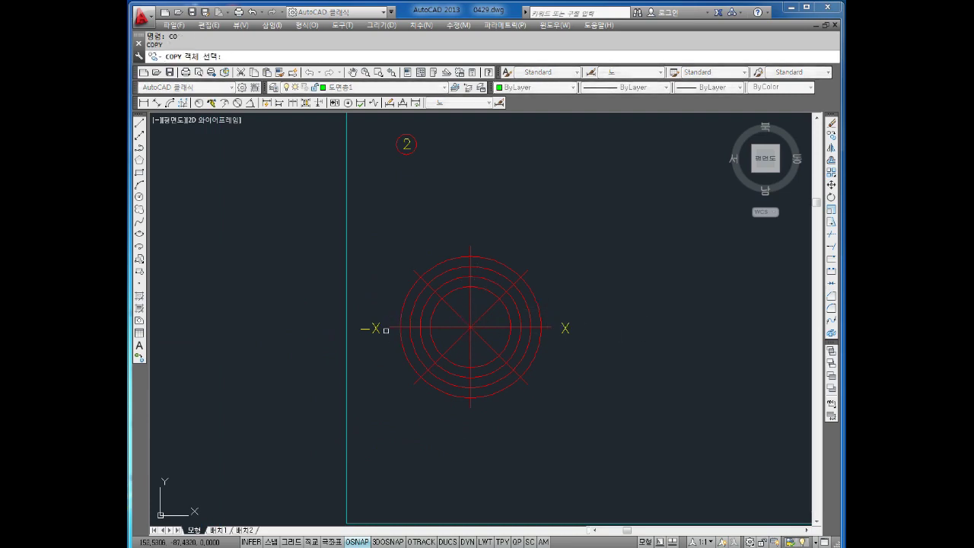
{"action": "left_click", "coordinate": [378, 328]}
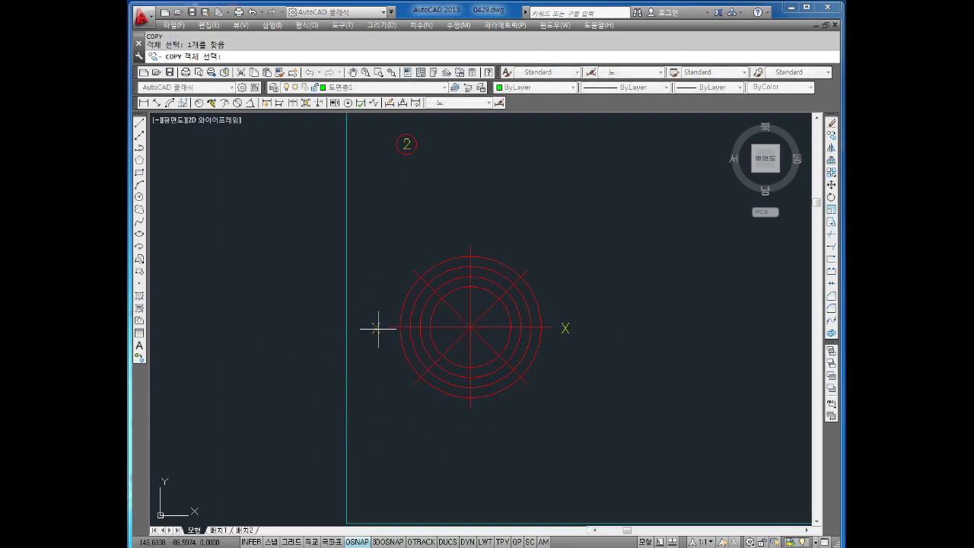
{"action": "left_click", "coordinate": [475, 422]}
{"action": "key", "text": "Escape"}
{"action": "key", "text": "Escape"}
Mirror the lower label about the horizontal centre line to place a copy above the circles.
{"action": "type", "text": "c"}
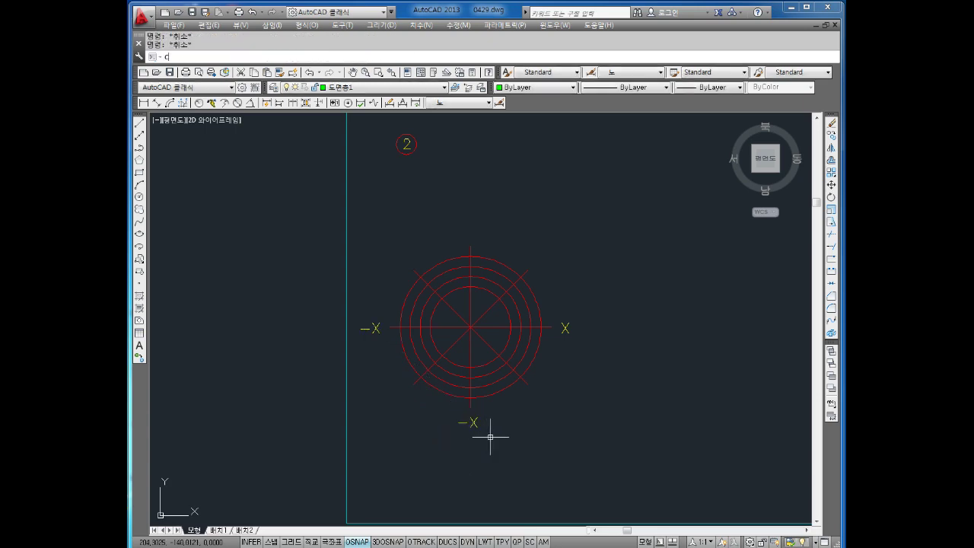
{"action": "key", "text": "Return"}
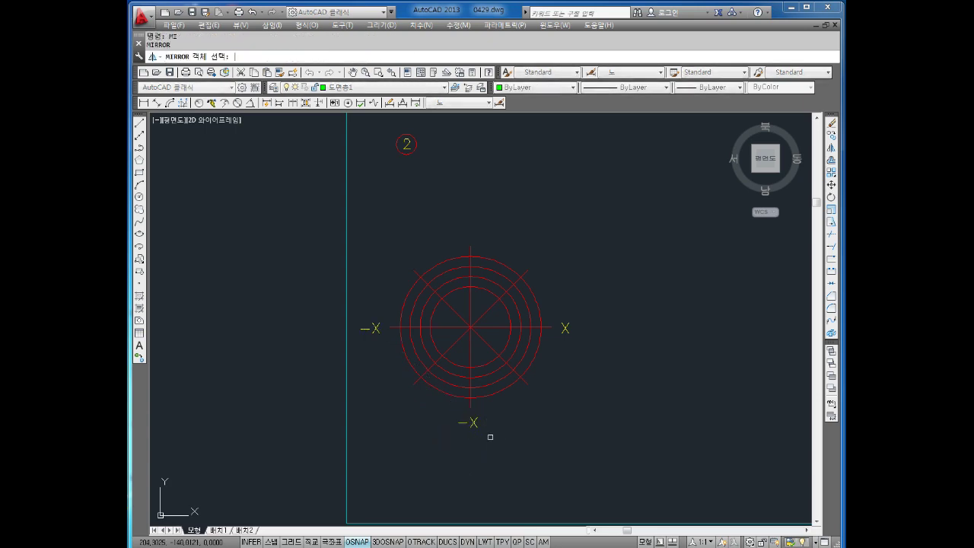
{"action": "left_click", "coordinate": [469, 418]}
{"action": "key", "text": "Return"}
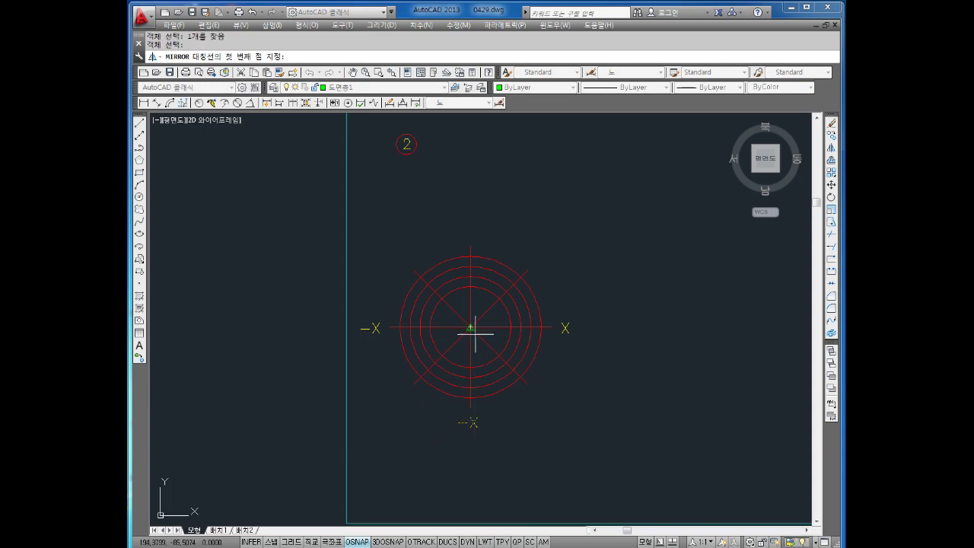
{"action": "left_click", "coordinate": [470, 327]}
{"action": "left_click", "coordinate": [541, 327]}
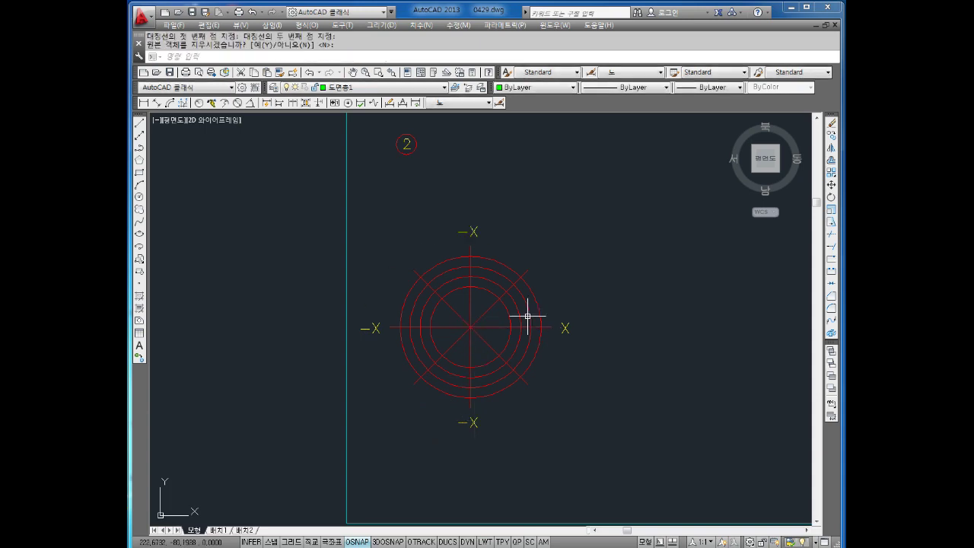
{"action": "key", "text": "Escape"}
Change the top label's text to Y and the bottom label's text to -Y.
{"action": "double_click", "coordinate": [475, 232]}
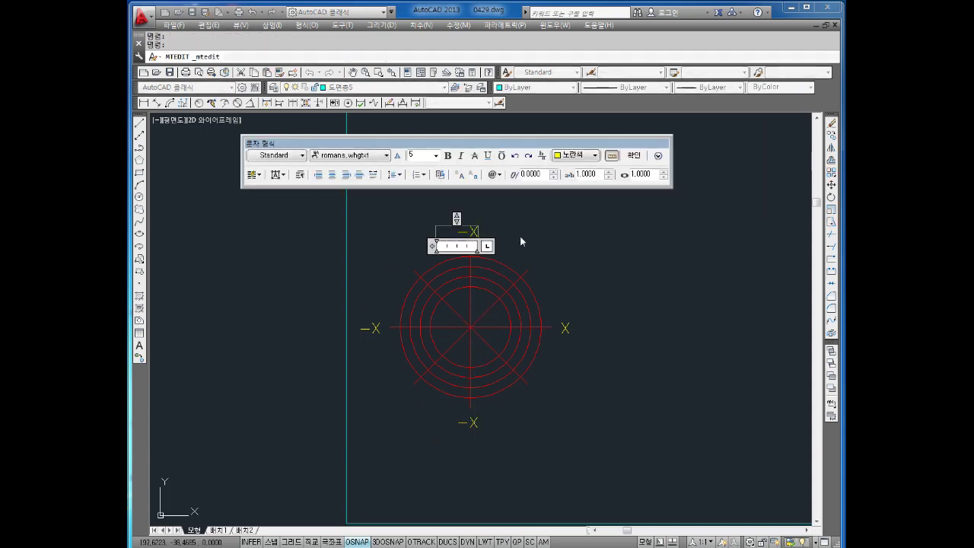
{"action": "type", "text": "Y"}
{"action": "left_click", "coordinate": [520, 240]}
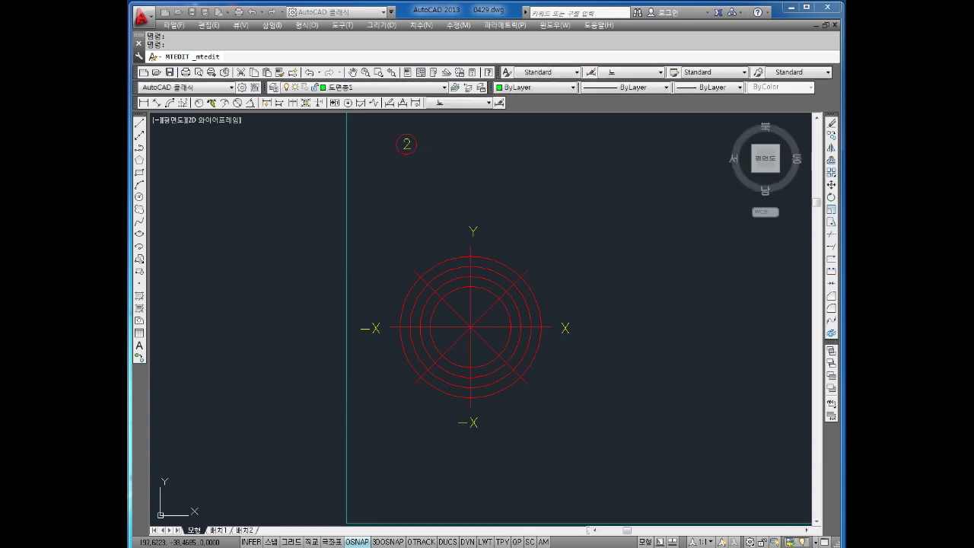
{"action": "double_click", "coordinate": [474, 423]}
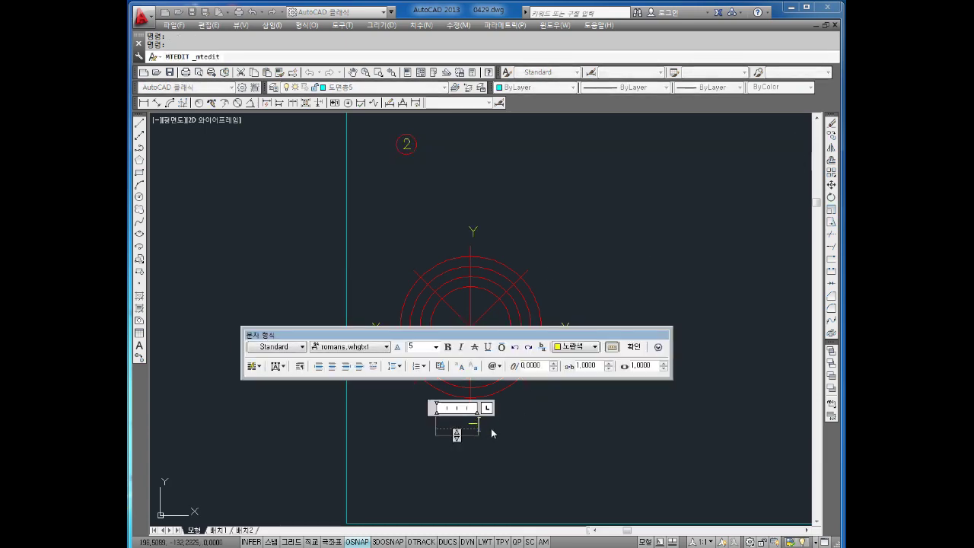
{"action": "type", "text": "Y"}
{"action": "left_click", "coordinate": [491, 428]}
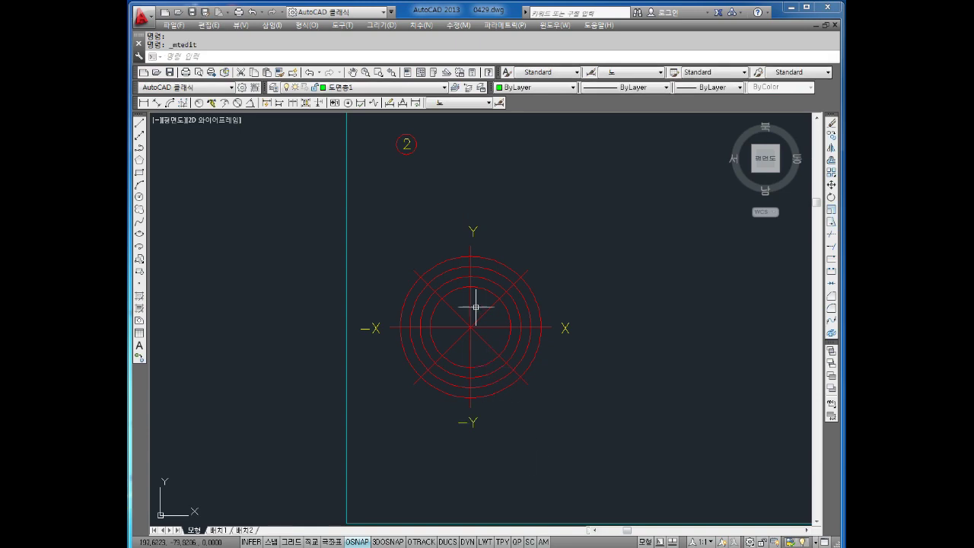
Begin moving the Y label with MOVE, then cancel the move.
{"action": "scroll", "coordinate": [498, 240], "scroll_direction": "up", "scroll_amount": 2}
{"action": "key", "text": "Escape"}
{"action": "key", "text": "Escape"}
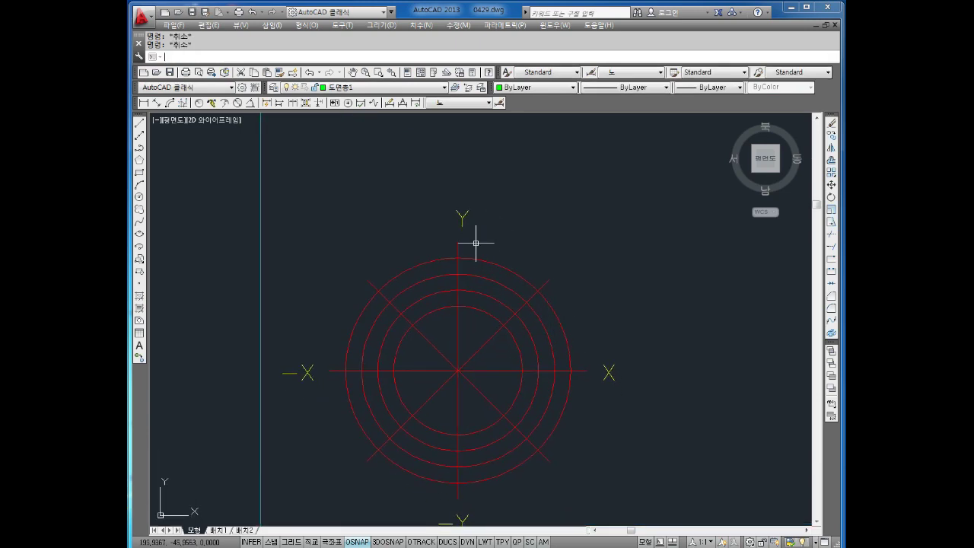
{"action": "type", "text": "M"}
{"action": "key", "text": "Return"}
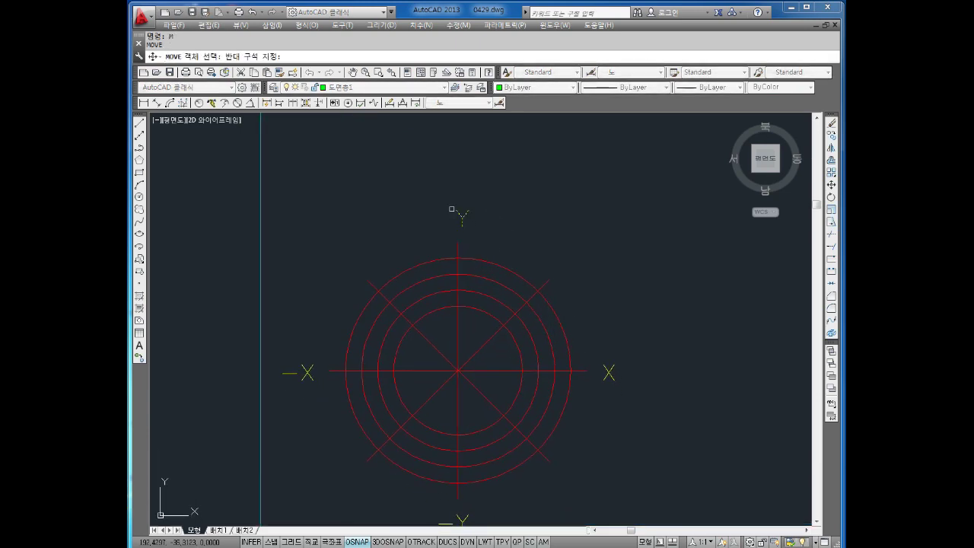
{"action": "left_click", "coordinate": [452, 209]}
{"action": "key", "text": "Return"}
{"action": "left_click", "coordinate": [460, 217]}
{"action": "key", "text": "Escape"}
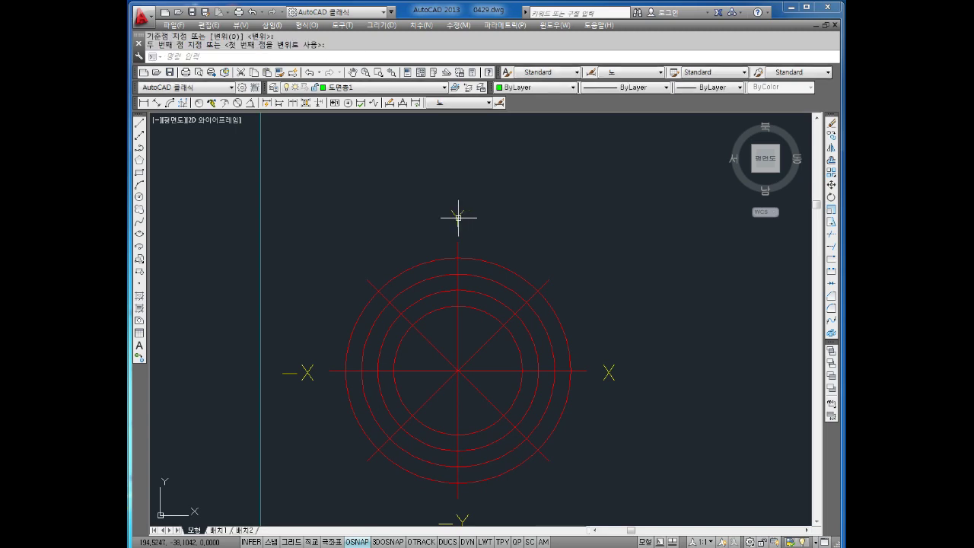
Pan the drawing toward the X label and start the copy command.
{"action": "scroll", "coordinate": [504, 245], "scroll_direction": "down", "scroll_amount": 2}
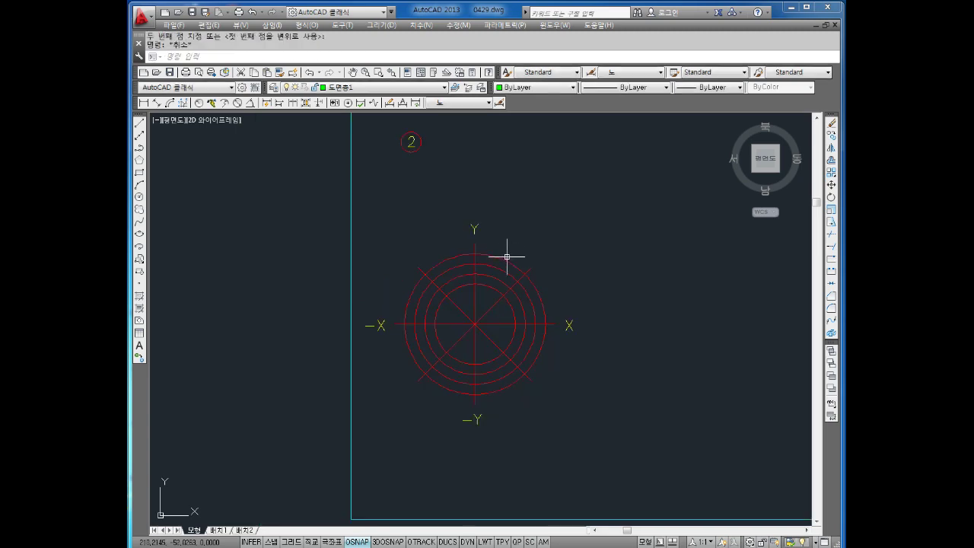
{"action": "middle_click_drag", "start_coordinate": [569, 272], "coordinate": [539, 254]}
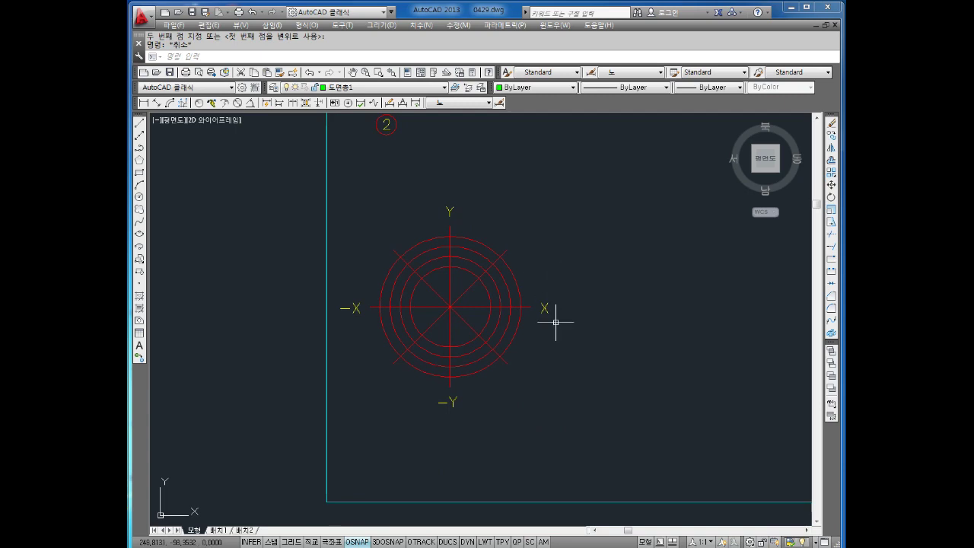
{"action": "key", "text": "Escape"}
{"action": "type", "text": "o"}
{"action": "key", "text": "Return"}
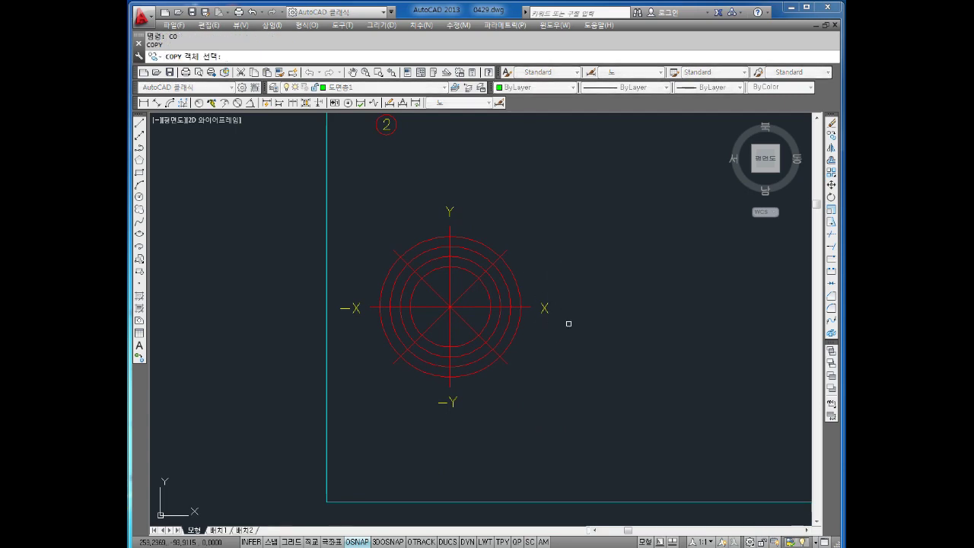
Copy the X label to a spot just to its right.
{"action": "left_click", "coordinate": [545, 308]}
{"action": "left_click", "coordinate": [545, 307]}
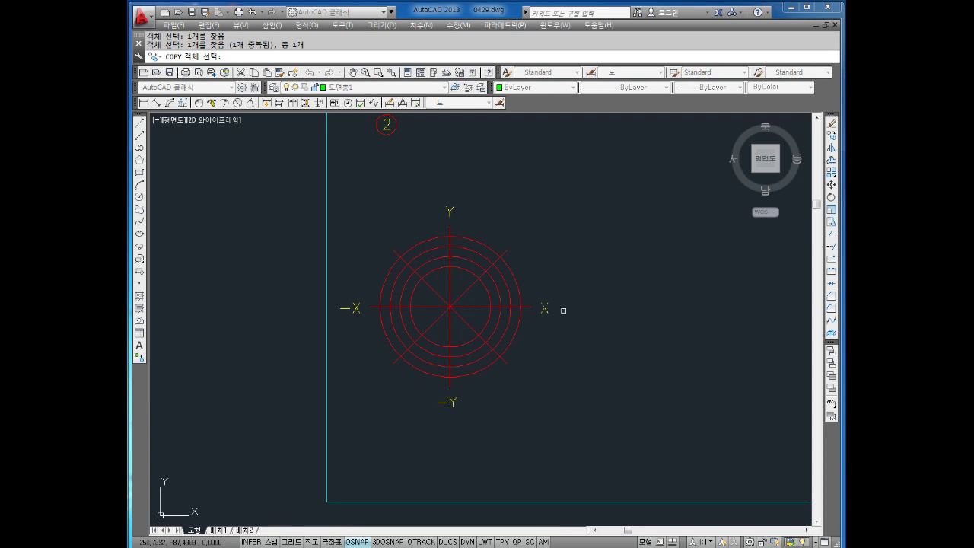
{"action": "key", "text": "Return"}
{"action": "left_click", "coordinate": [549, 307]}
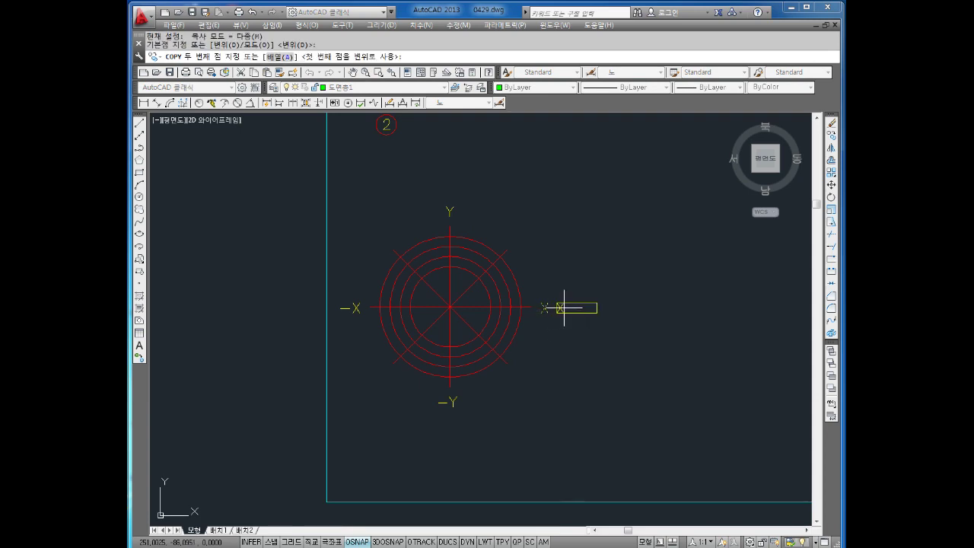
{"action": "left_click", "coordinate": [565, 308]}
{"action": "key", "text": "Return"}
Edit the copied text to read (0°), using the Degree symbol from the symbol list.
{"action": "double_click", "coordinate": [561, 308]}
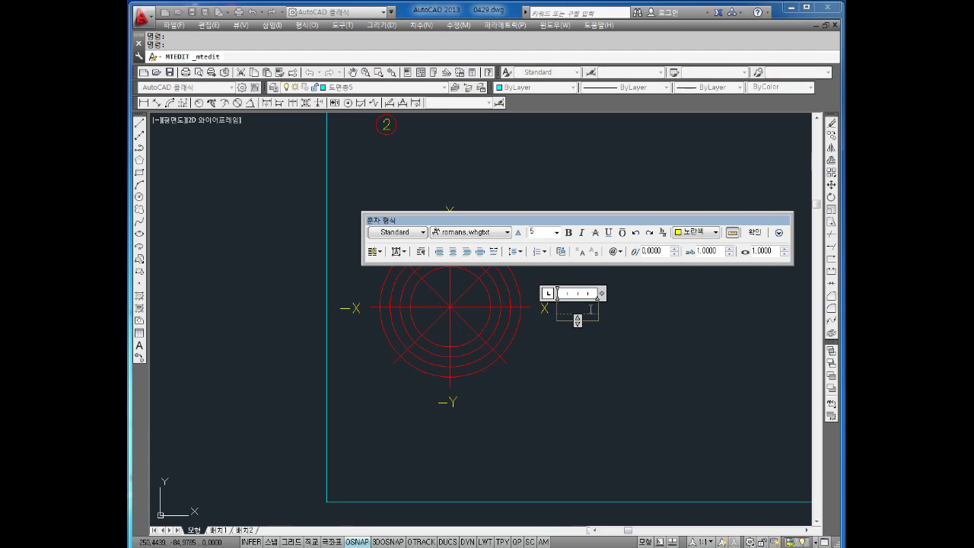
{"action": "type", "text": "(0"}
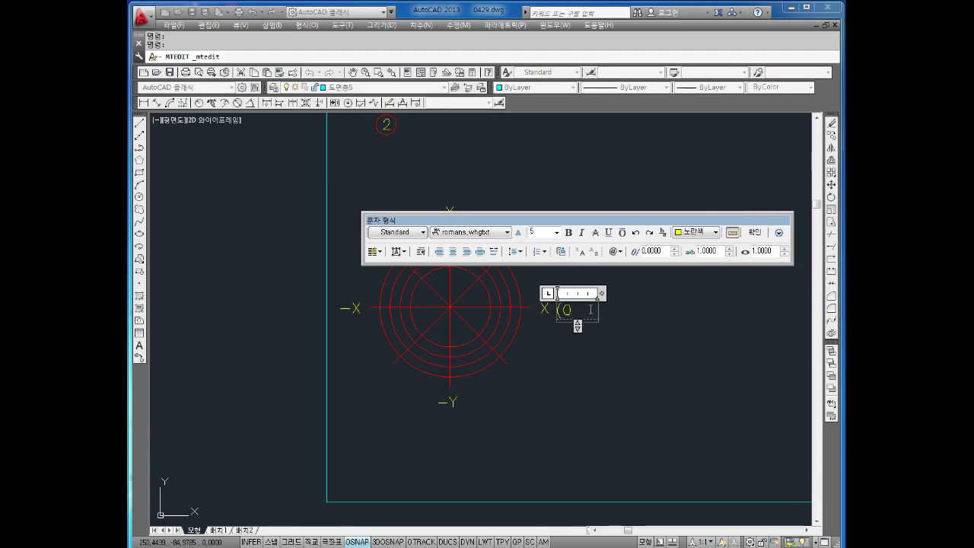
{"action": "left_click", "coordinate": [613, 251]}
{"action": "left_click", "coordinate": [630, 267]}
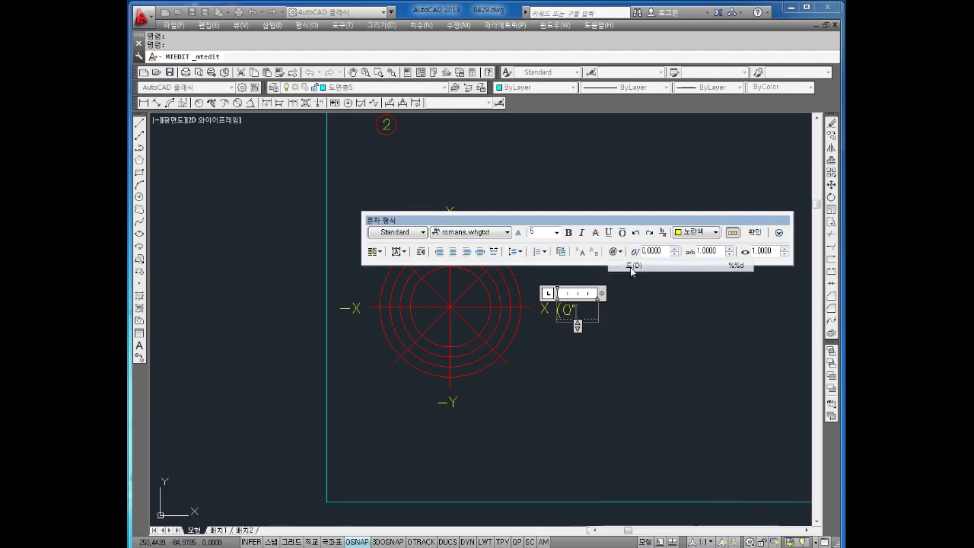
{"action": "left_click", "coordinate": [579, 338]}
Pan the view and start the ROTATE command.
{"action": "middle_click_drag", "start_coordinate": [540, 320], "coordinate": [559, 340]}
{"action": "key", "text": "Escape"}
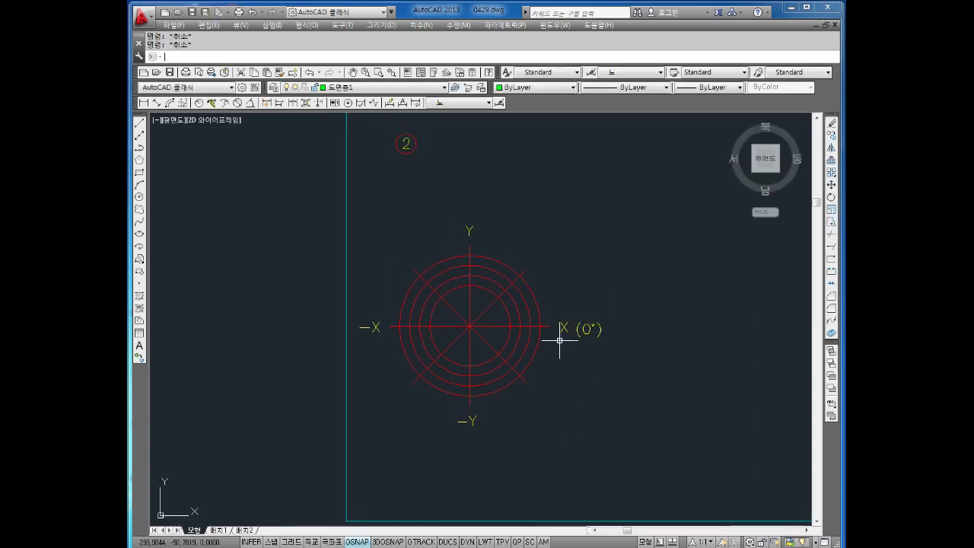
{"action": "type", "text": "ro"}
{"action": "key", "text": "Return"}
Select the (0°) label for rotation about the circle centre, then cancel.
{"action": "left_click", "coordinate": [567, 332]}
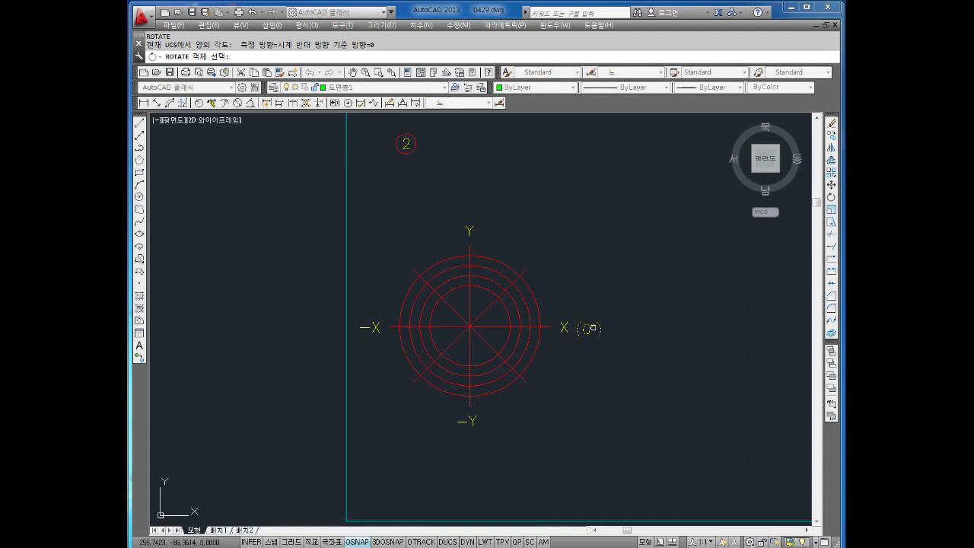
{"action": "key", "text": "Return"}
{"action": "left_click", "coordinate": [470, 327]}
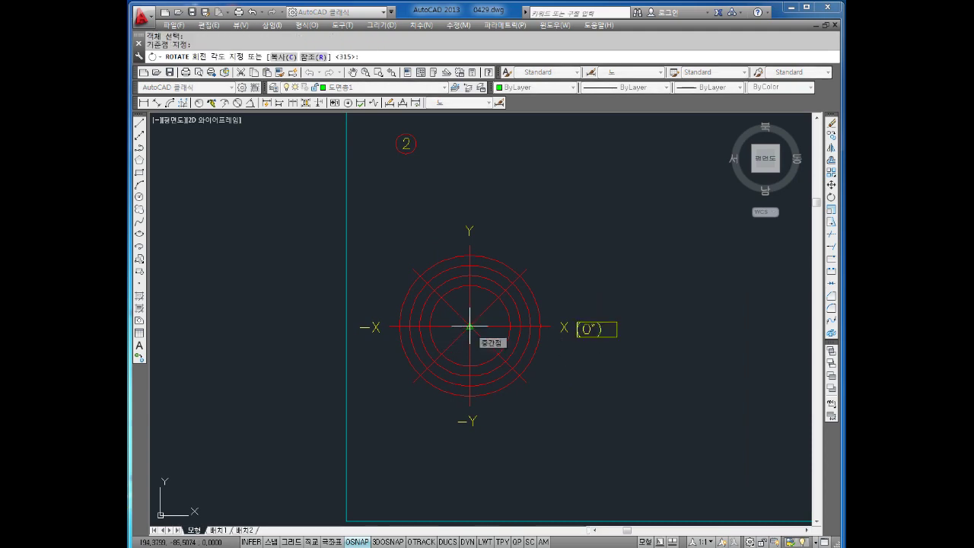
{"action": "key", "text": "Escape"}
{"action": "key", "text": "Escape"}
Polar-array the (0°) label around the circle centre with 8 items and item rotation off.
{"action": "key", "text": "Return"}
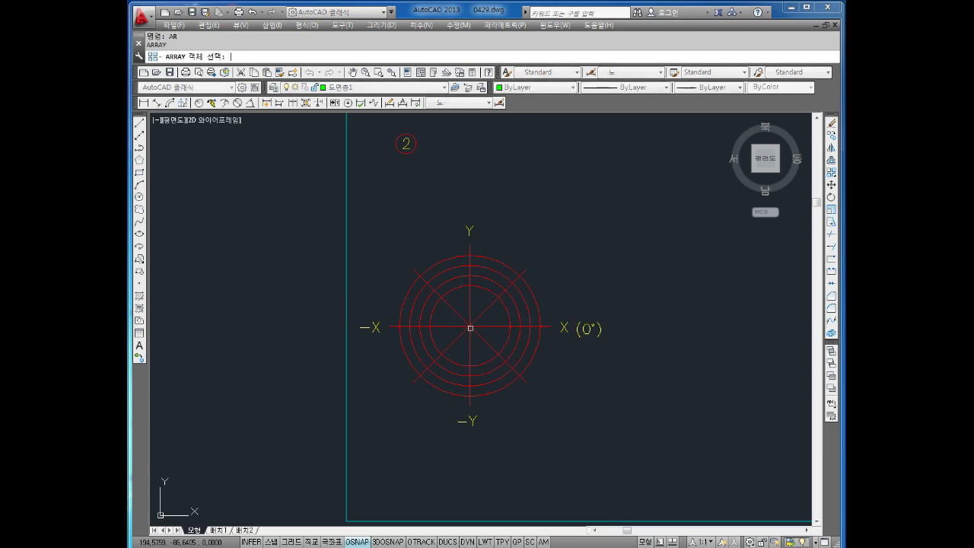
{"action": "left_click", "coordinate": [595, 335]}
{"action": "key", "text": "Return"}
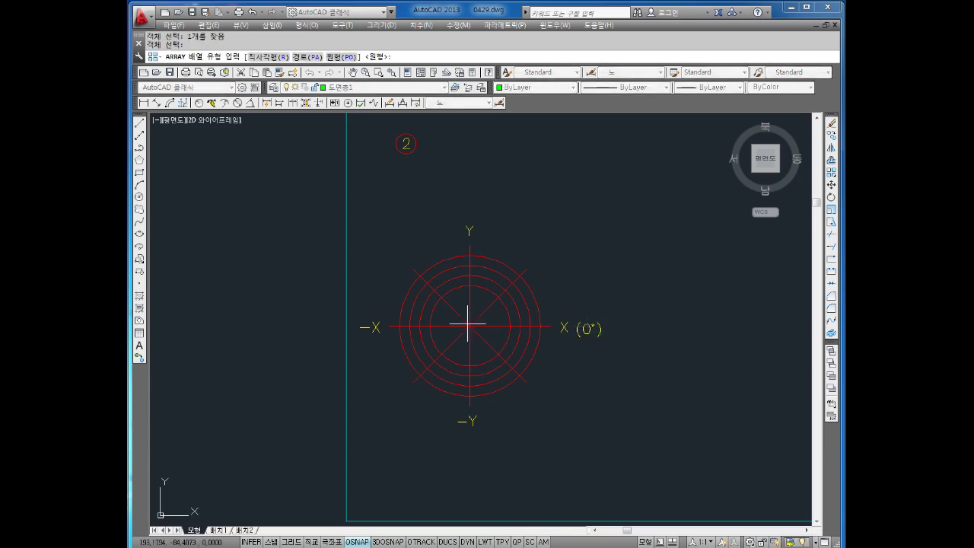
{"action": "type", "text": "PO"}
{"action": "key", "text": "Return"}
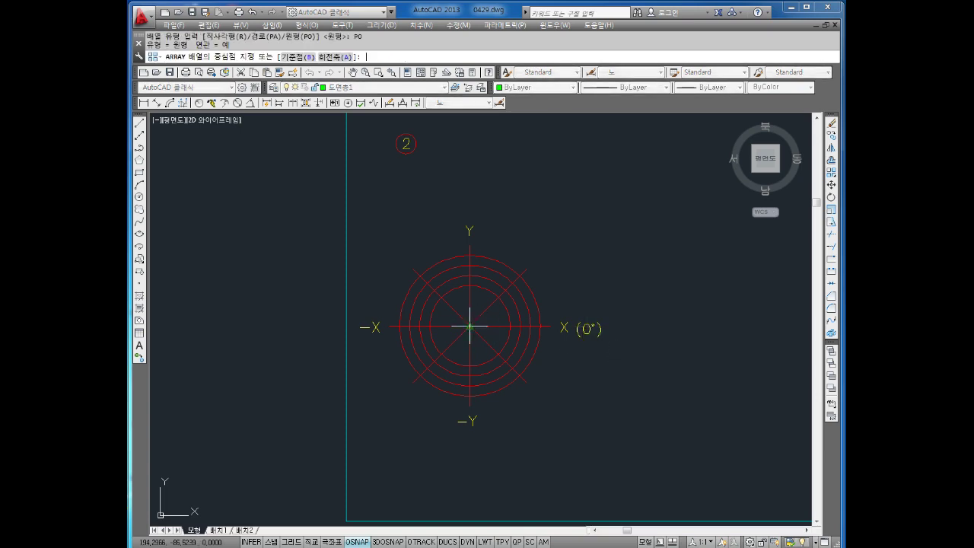
{"action": "left_click", "coordinate": [469, 325]}
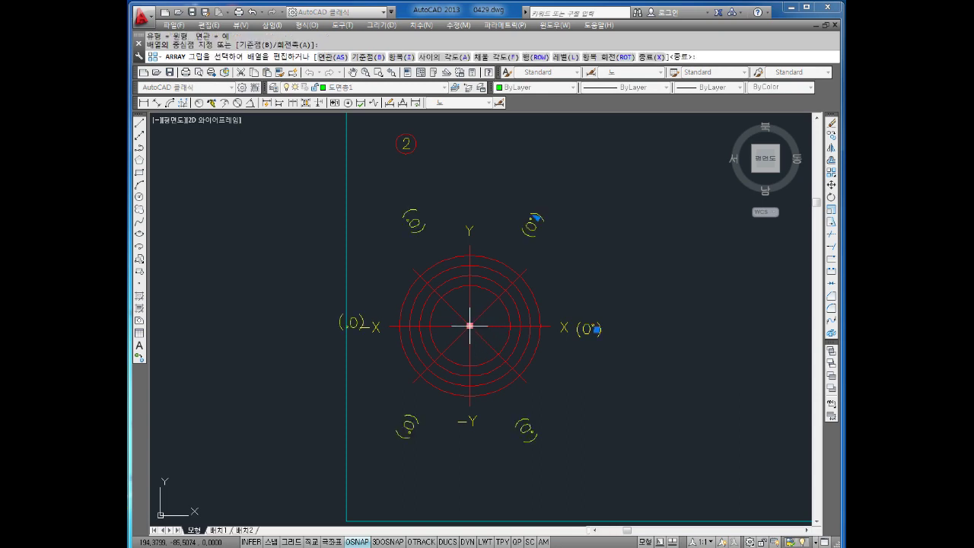
{"action": "type", "text": "I"}
{"action": "key", "text": "Return"}
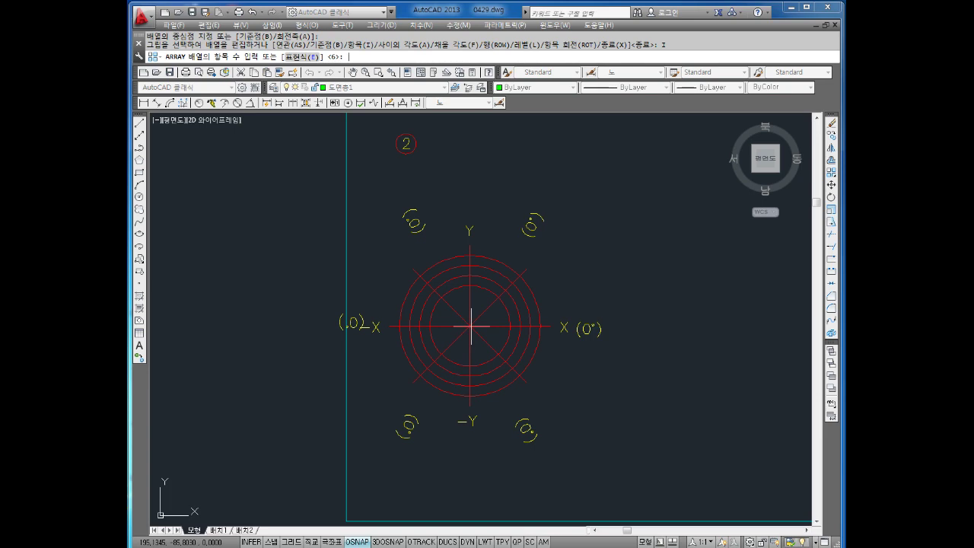
{"action": "type", "text": "8"}
{"action": "key", "text": "Return"}
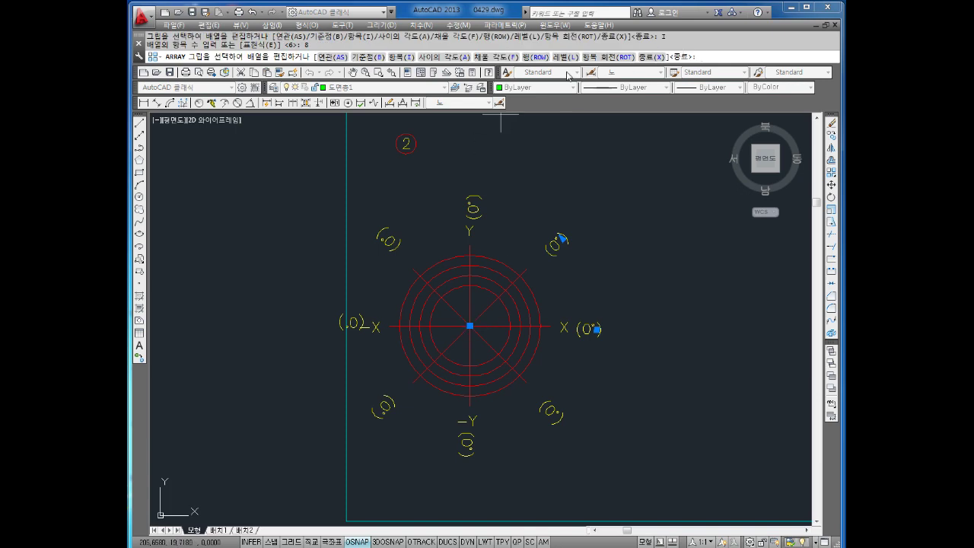
{"action": "type", "text": "ROT"}
{"action": "key", "text": "Return"}
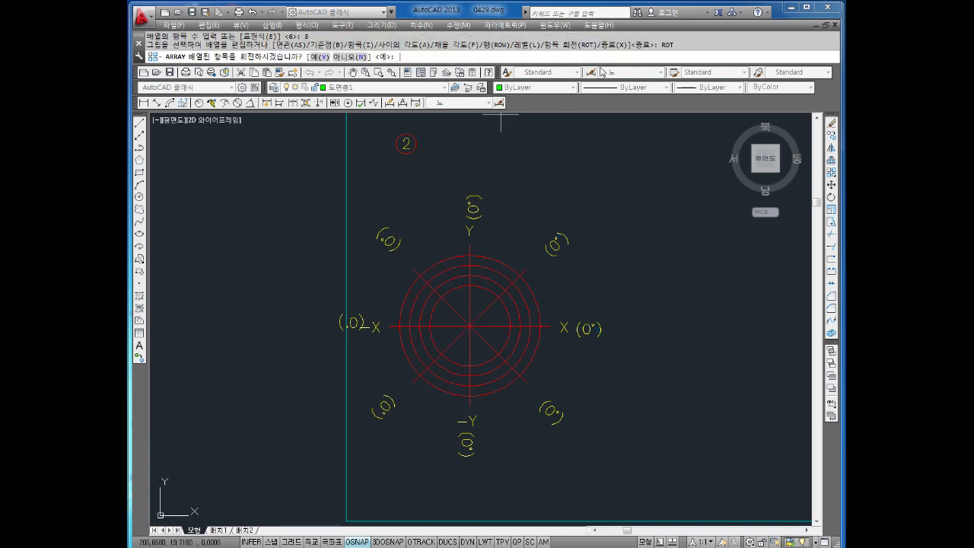
{"action": "type", "text": "N"}
{"action": "key", "text": "Return"}
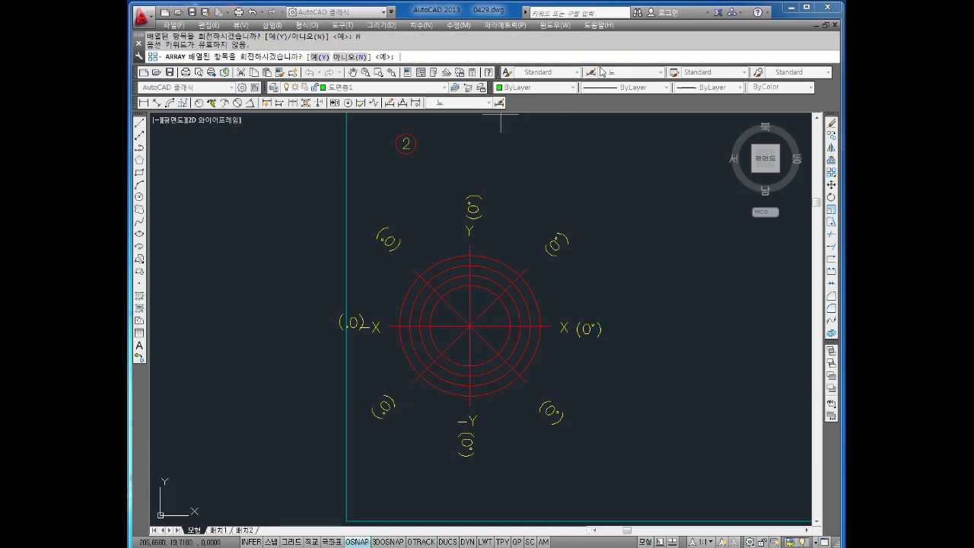
{"action": "type", "text": "N"}
{"action": "key", "text": "Return"}
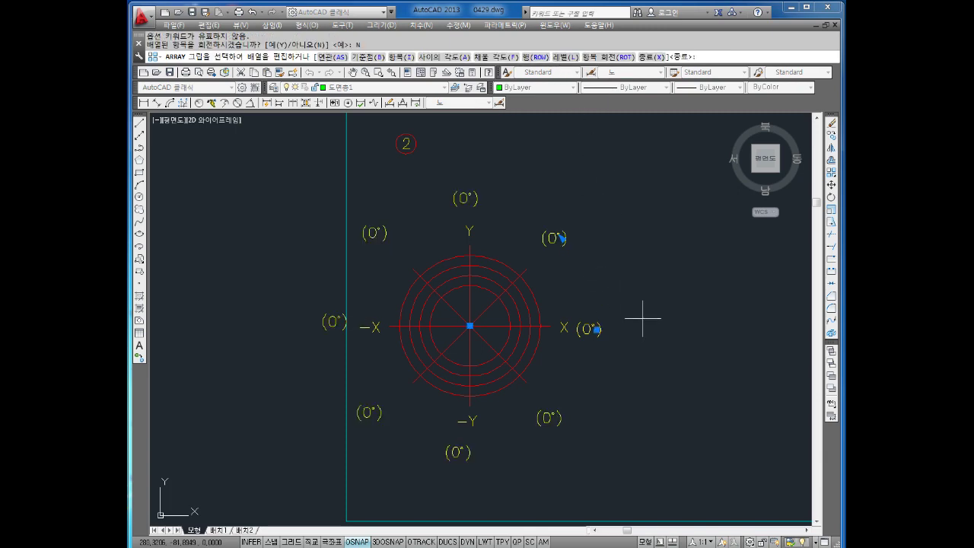
{"action": "key", "text": "Escape"}
{"action": "key", "text": "Escape"}
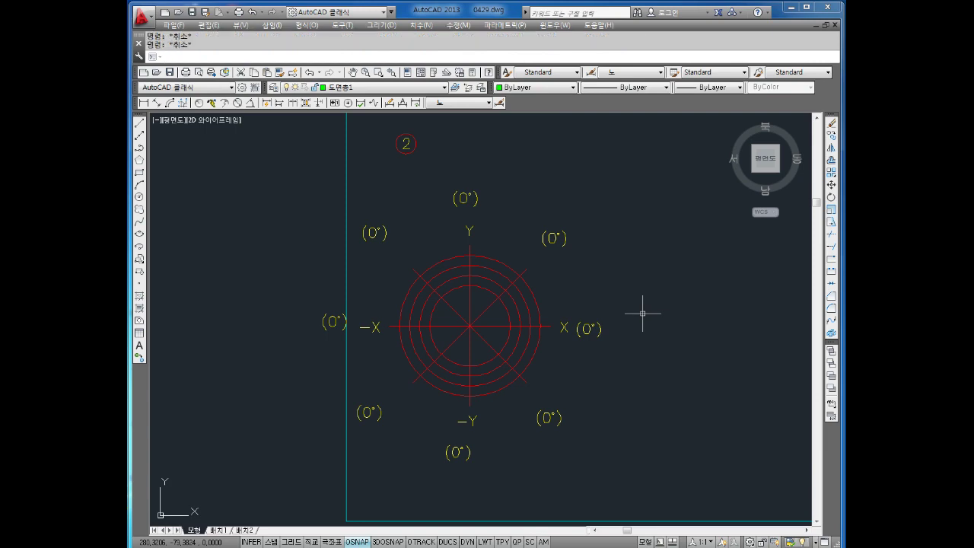
{"action": "type", "text": "m"}
{"action": "key", "text": "Return"}
{"action": "left_click", "coordinate": [631, 215]}
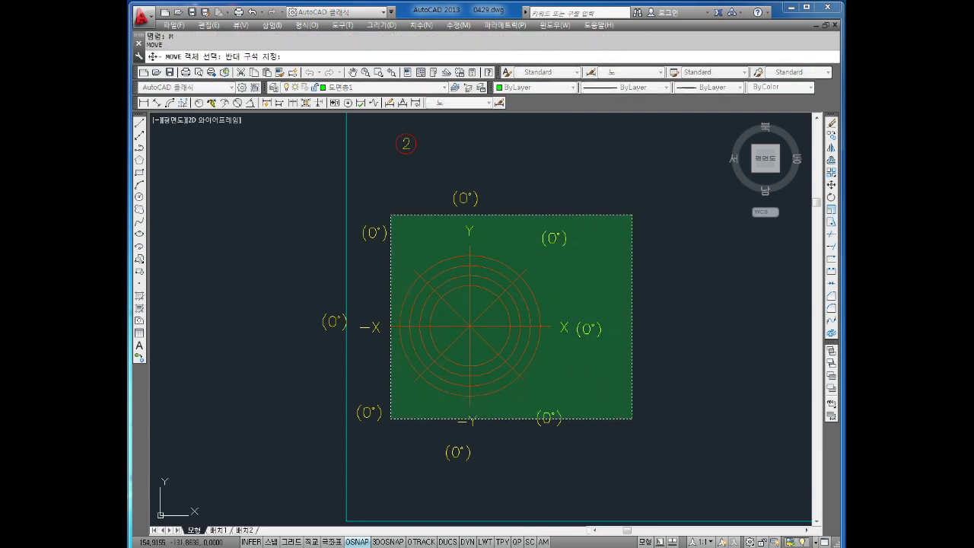
{"action": "left_click", "coordinate": [355, 464]}
{"action": "key", "text": "Return"}
{"action": "left_click", "coordinate": [470, 326]}
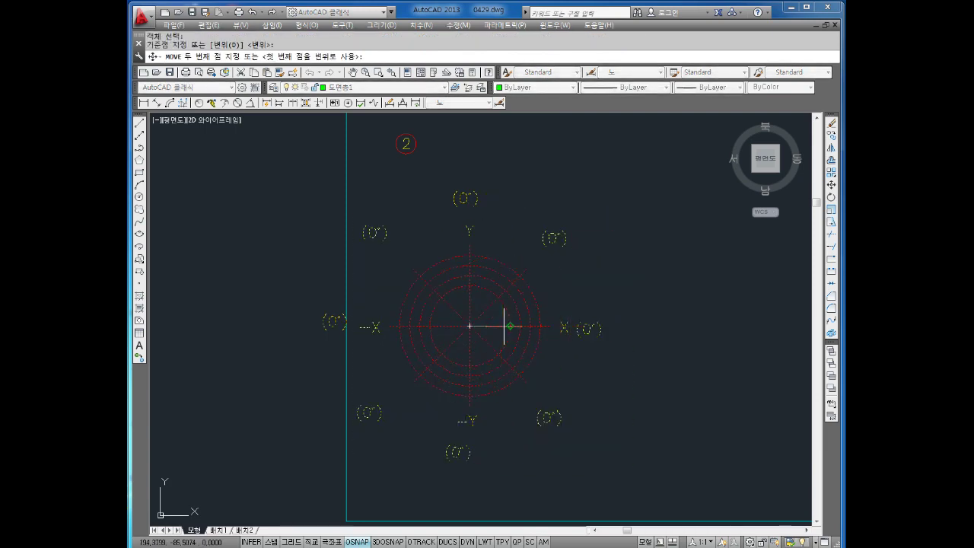
{"action": "key", "text": "Escape"}
{"action": "key", "text": "Escape"}
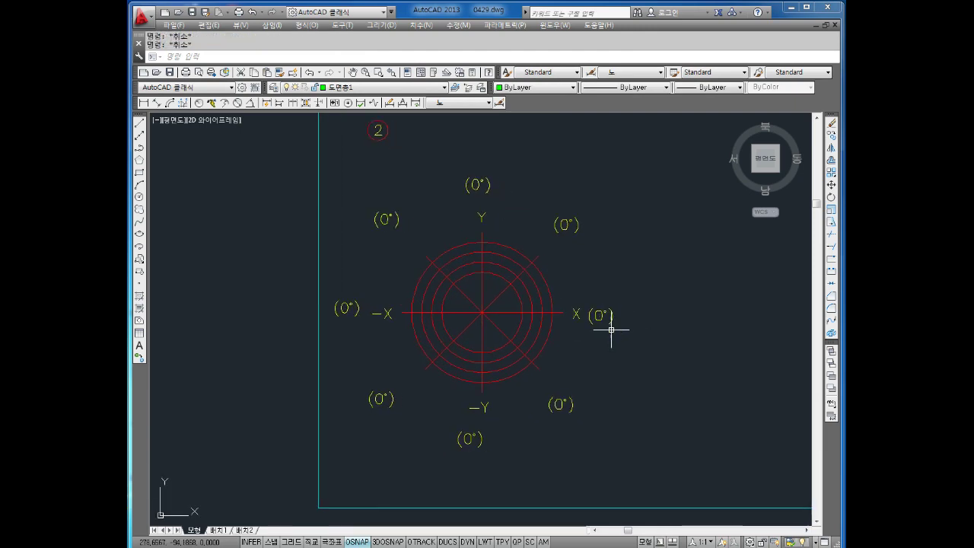
{"action": "type", "text": "x"}
{"action": "key", "text": "Return"}
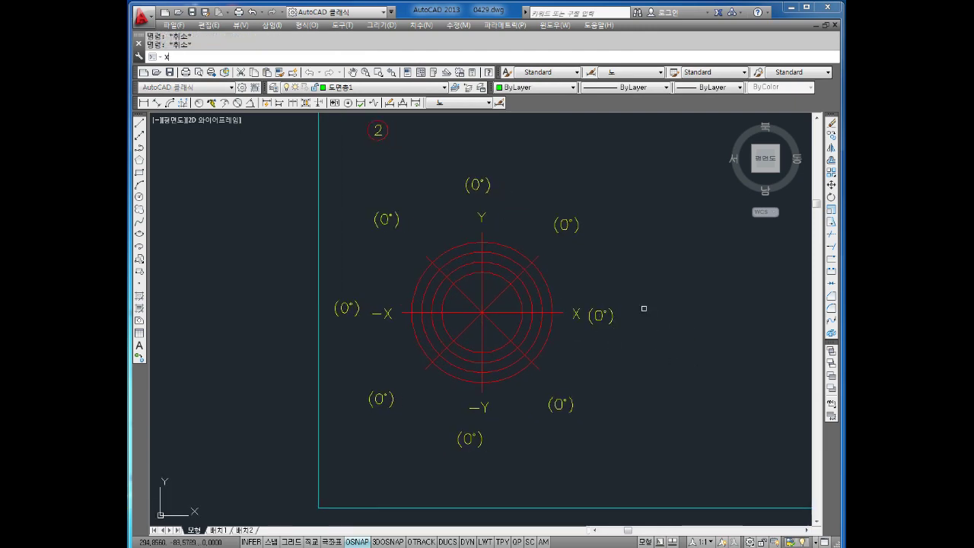
{"action": "left_click_drag", "start_coordinate": [647, 243], "coordinate": [567, 225]}
Change the right label to 45° and the top label to 90°.
{"action": "double_click", "coordinate": [566, 225]}
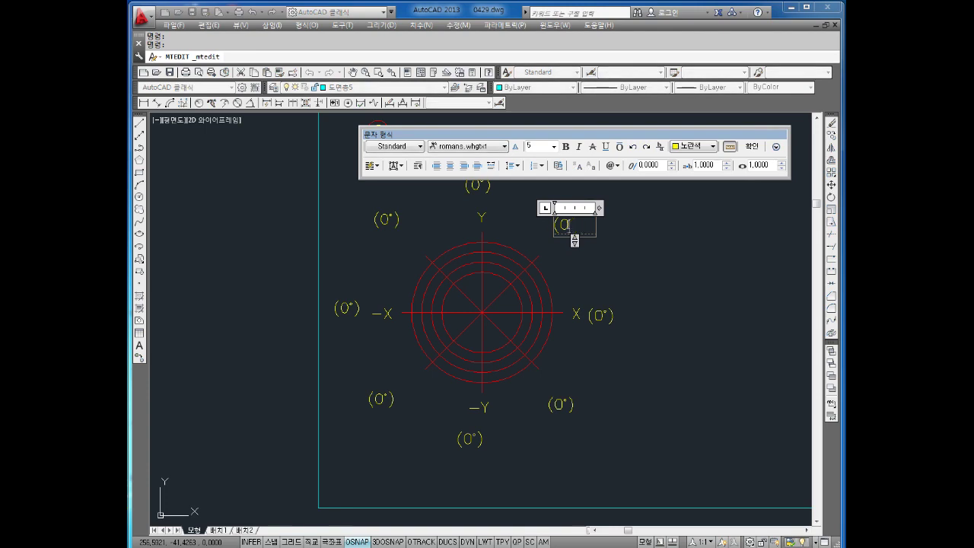
{"action": "key", "text": "Delete"}
{"action": "type", "text": "45"}
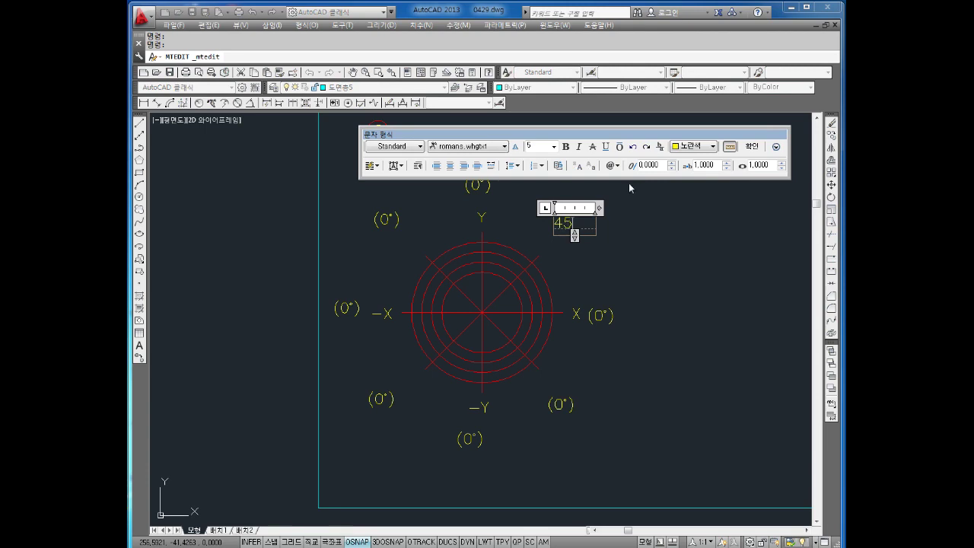
{"action": "right_click", "coordinate": [619, 173]}
{"action": "left_click", "coordinate": [622, 174]}
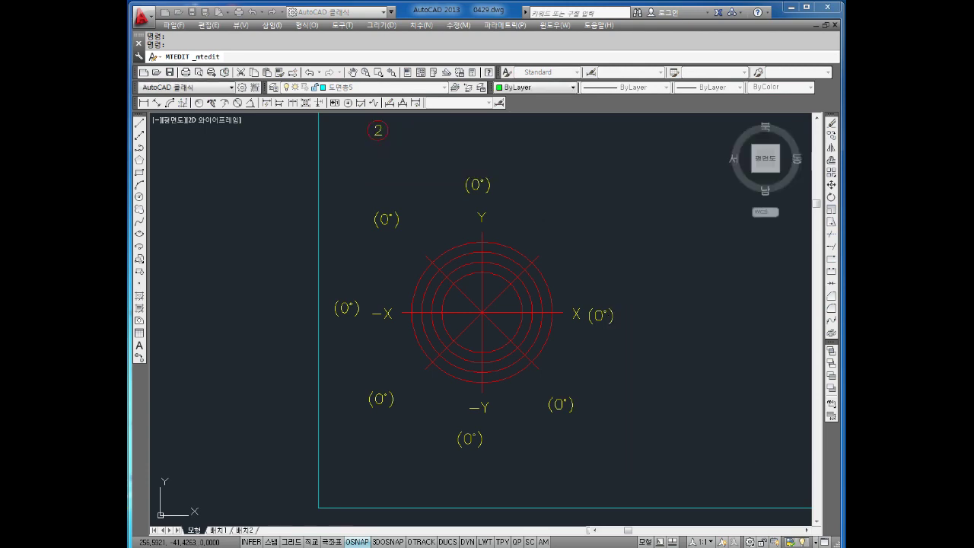
{"action": "double_click", "coordinate": [473, 185]}
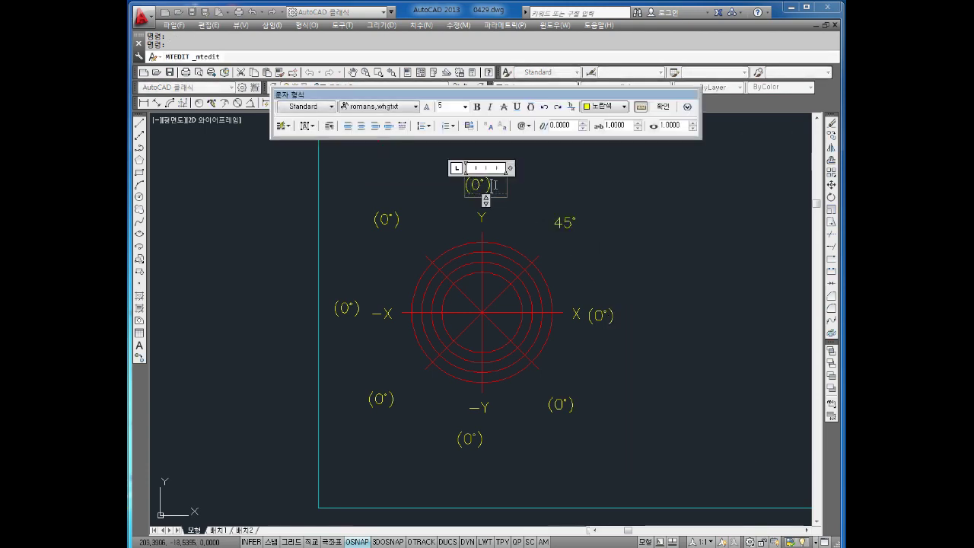
{"action": "key", "text": "Left"}
{"action": "key", "text": "Left"}
{"action": "key", "text": "BackSpace"}
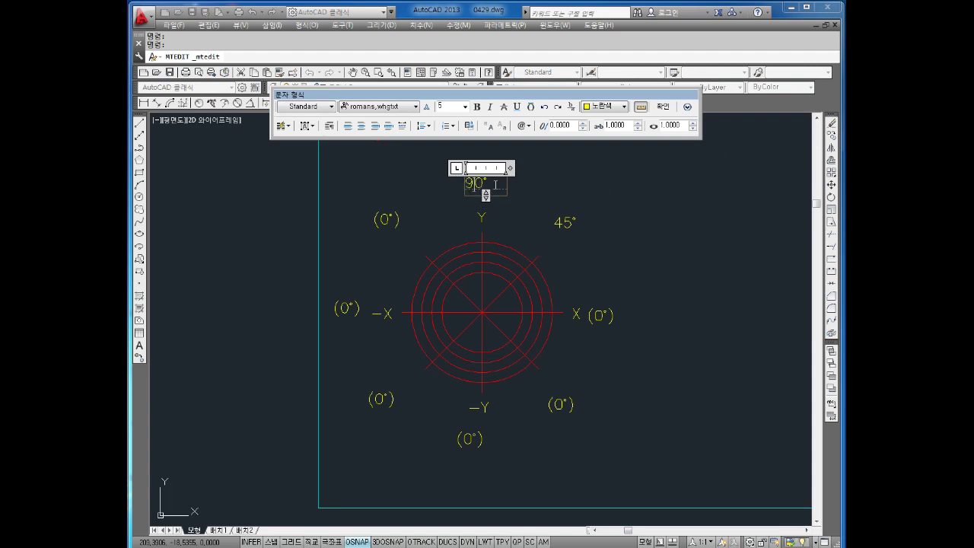
{"action": "left_click", "coordinate": [491, 230]}
Change the upper-left label to 135° and the left label to 180°.
{"action": "double_click", "coordinate": [386, 220]}
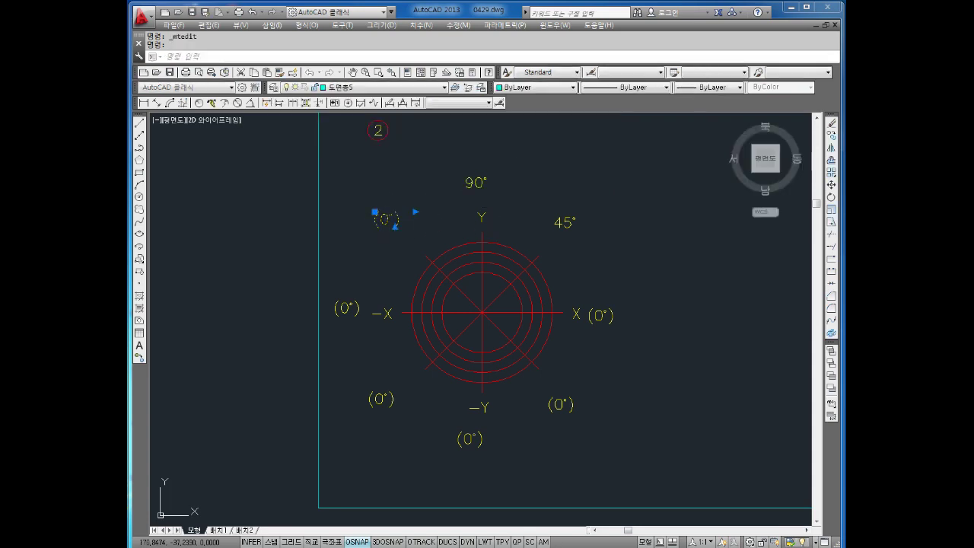
{"action": "key", "text": "BackSpace"}
{"action": "type", "text": "13"}
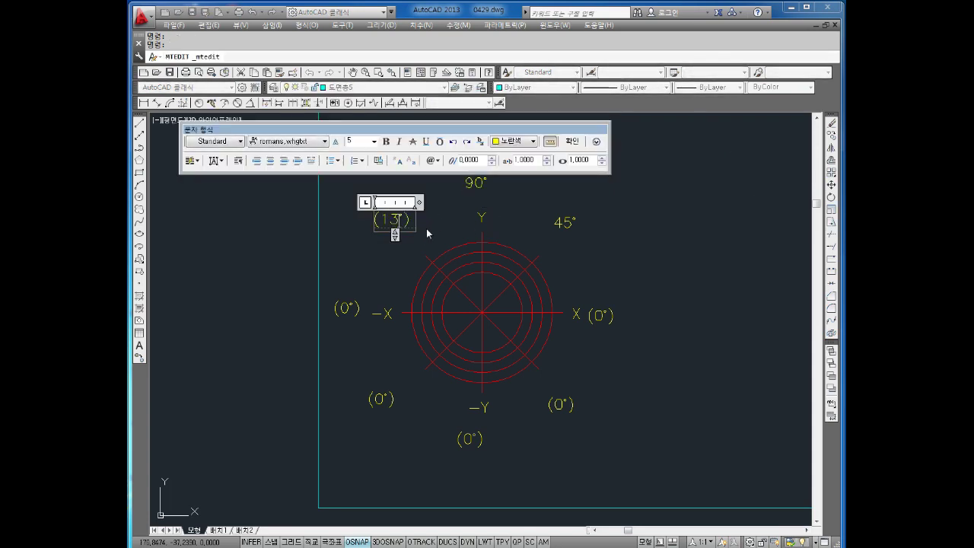
{"action": "key", "text": "Left"}
{"action": "key", "text": "Left"}
{"action": "key", "text": "Left"}
{"action": "key", "text": "BackSpace"}
{"action": "left_click", "coordinate": [401, 277]}
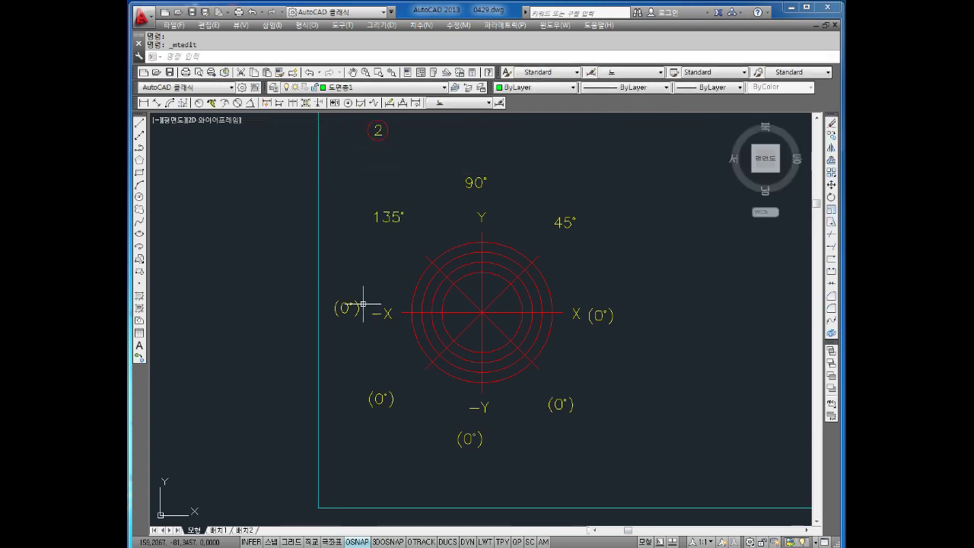
{"action": "double_click", "coordinate": [346, 309]}
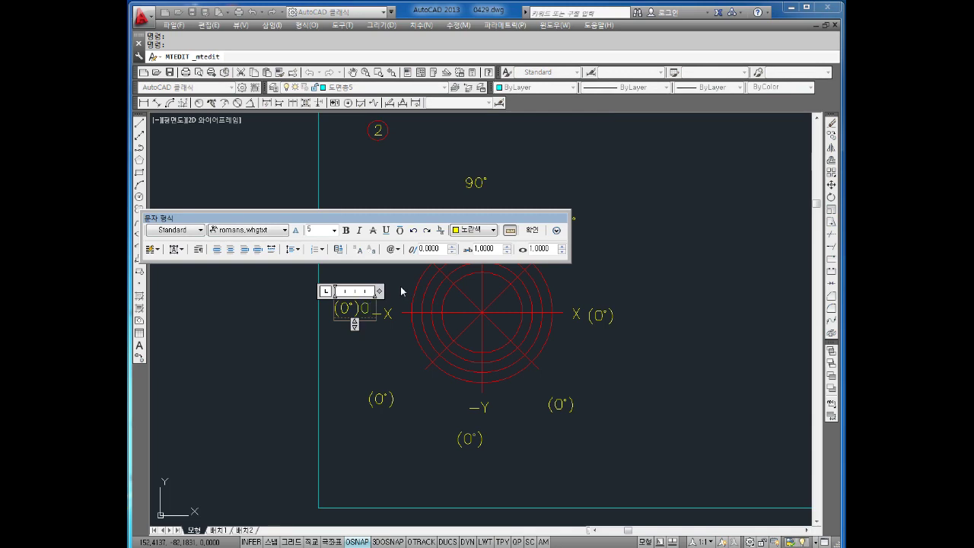
{"action": "key", "text": "BackSpace"}
{"action": "key", "text": "Left"}
{"action": "key", "text": "Left"}
{"action": "type", "text": "18"}
{"action": "key", "text": "Delete"}
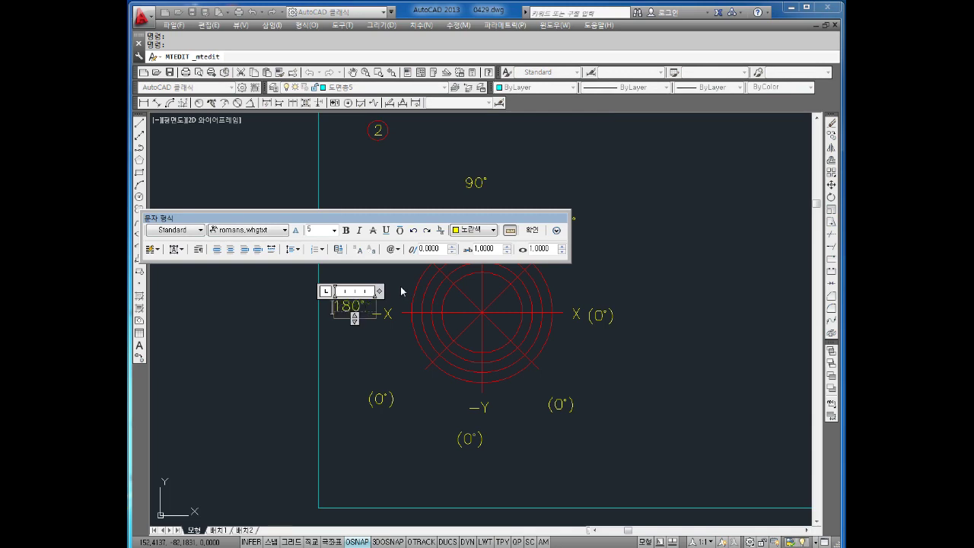
{"action": "left_click", "coordinate": [400, 286]}
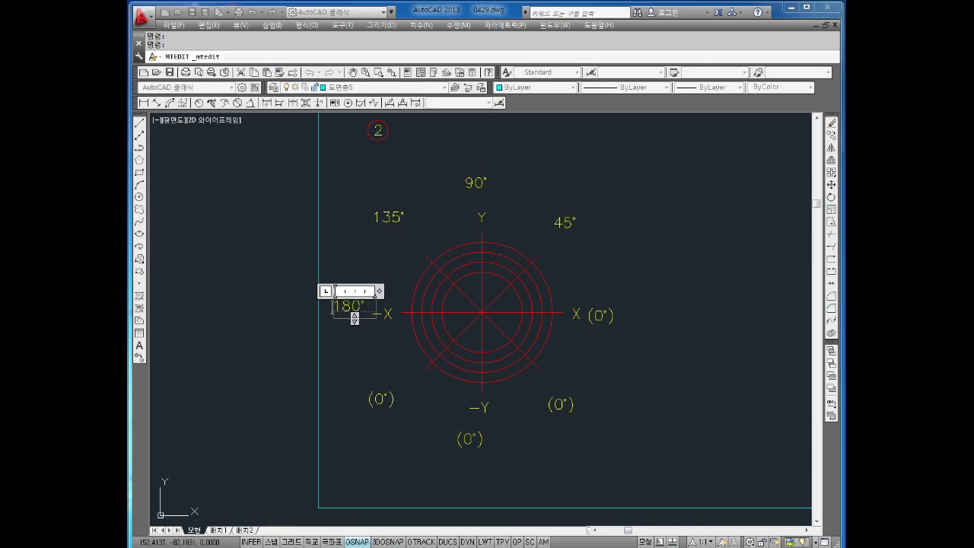
Change the lower-left, bottom and lower-right labels to 225°, 270° and 315°.
{"action": "double_click", "coordinate": [391, 399]}
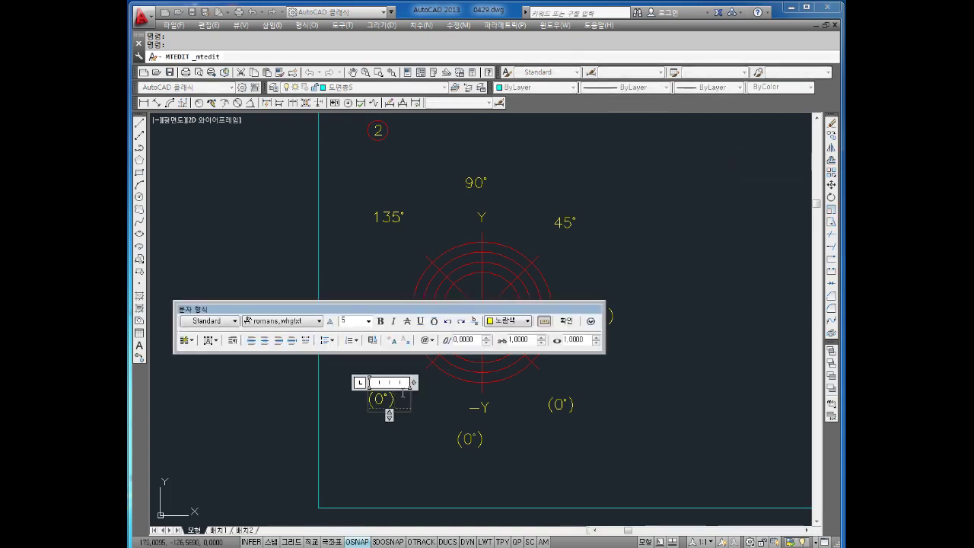
{"action": "key", "text": "Delete"}
{"action": "type", "text": "225"}
{"action": "left_click", "coordinate": [415, 445]}
{"action": "double_click", "coordinate": [473, 440]}
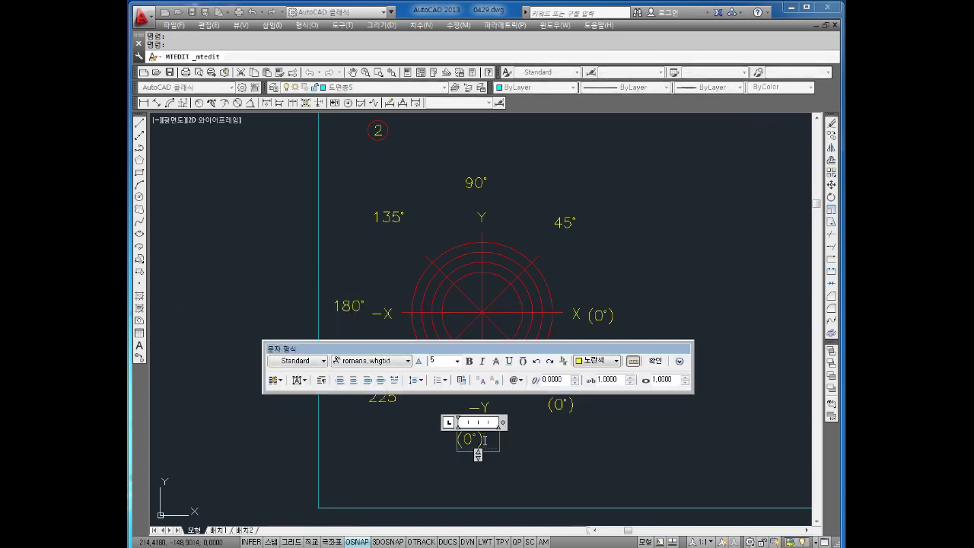
{"action": "key", "text": "BackSpace"}
{"action": "left_click", "coordinate": [677, 436]}
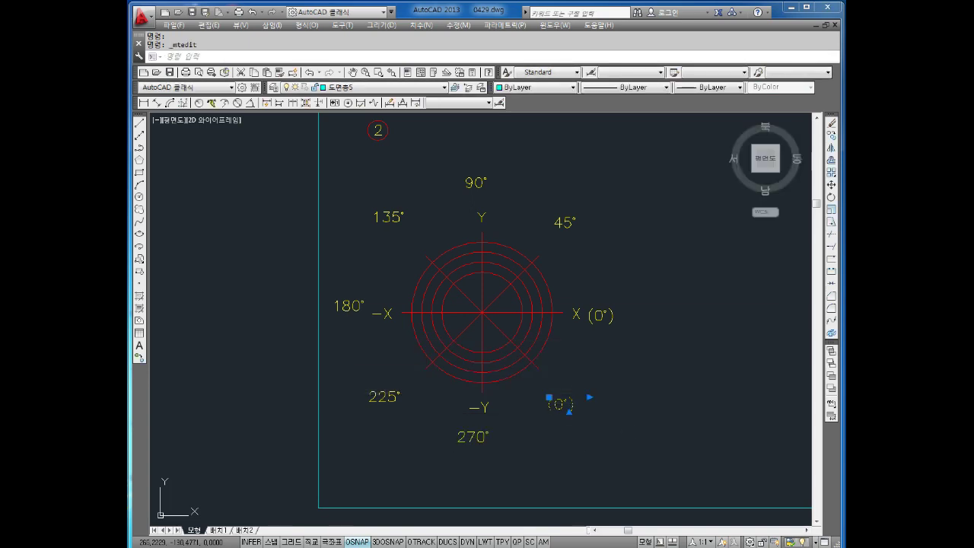
{"action": "double_click", "coordinate": [561, 404]}
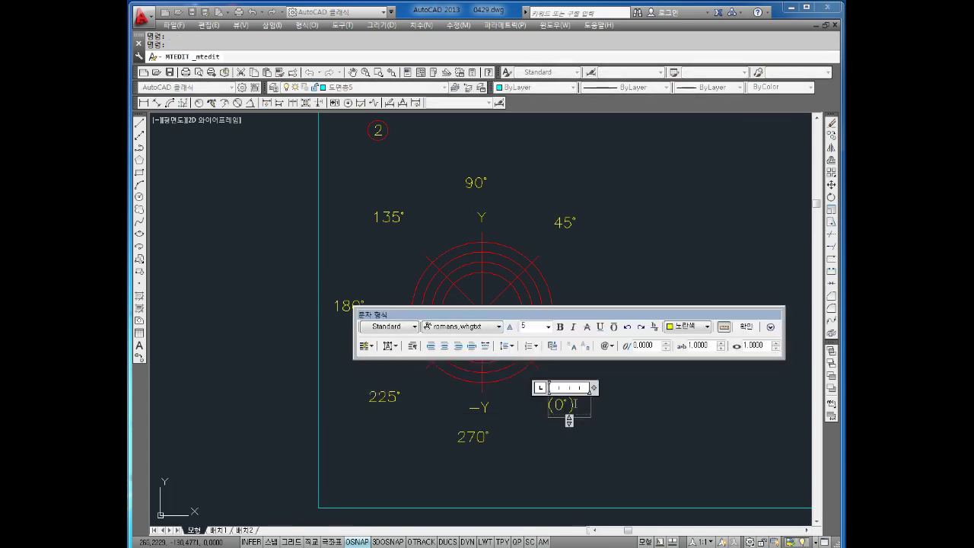
{"action": "key", "text": "BackSpace"}
{"action": "type", "text": "315"}
{"action": "key", "text": "Escape"}
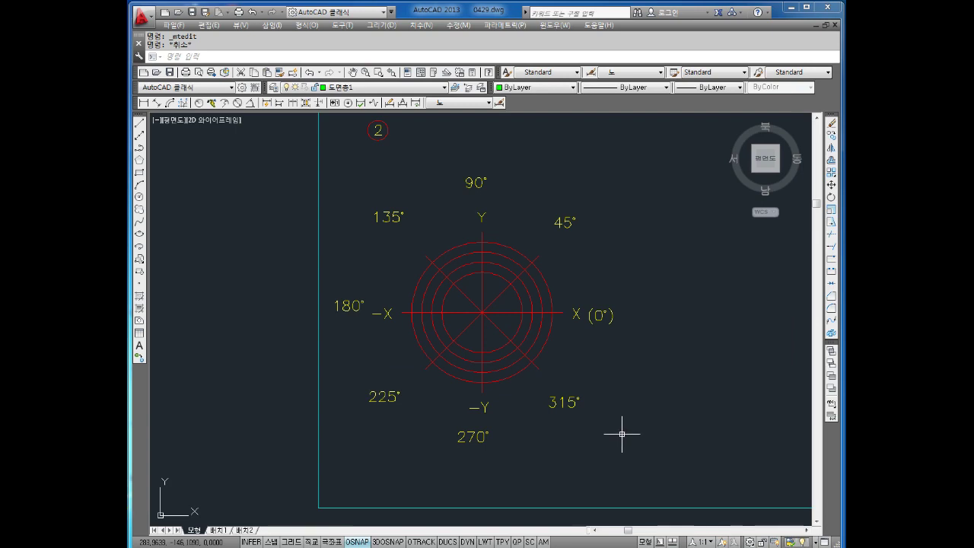
{"action": "key", "text": "Escape"}
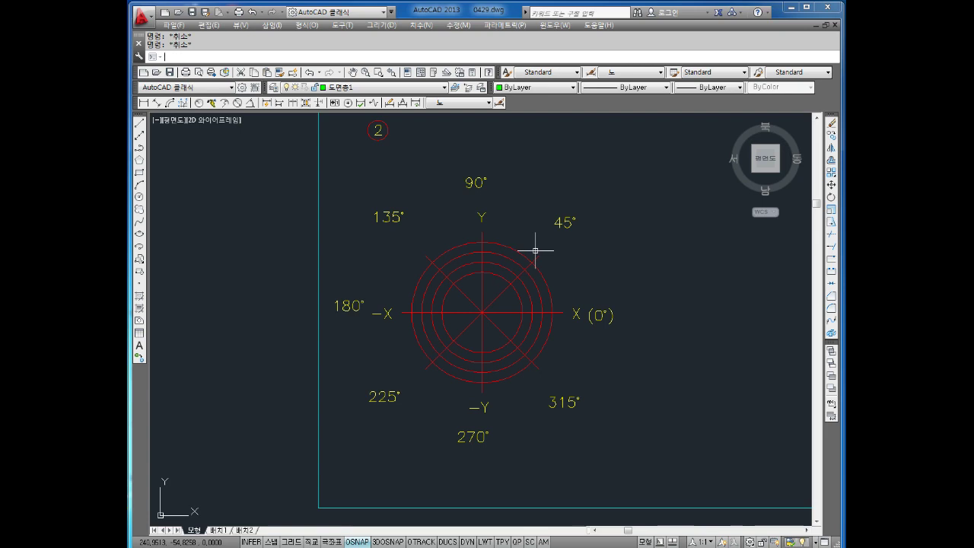
Move the 45° label and the 90° label slightly down, nearer the circles.
{"action": "type", "text": "m"}
{"action": "key", "text": "Return"}
{"action": "scroll", "coordinate": [496, 197], "scroll_direction": "up", "scroll_amount": 2}
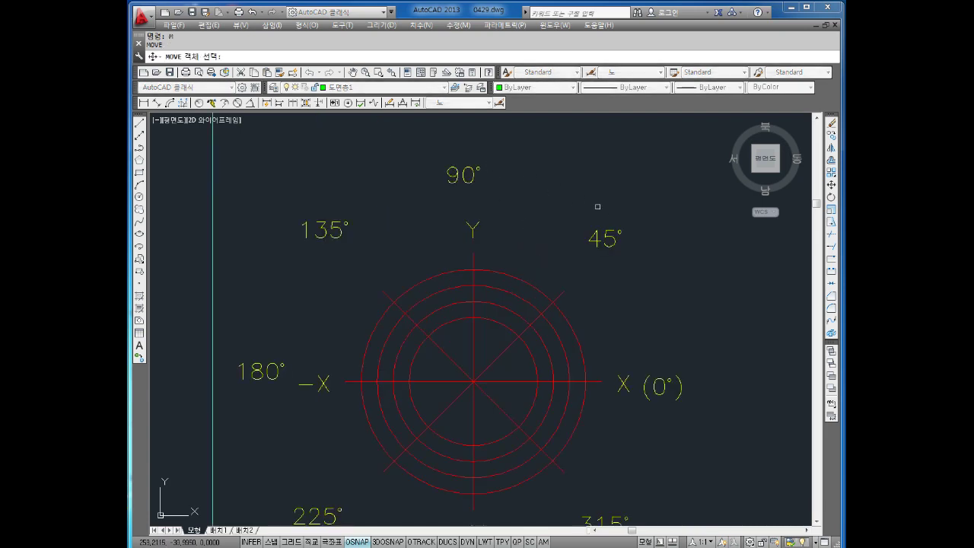
{"action": "left_click_drag", "start_coordinate": [620, 229], "coordinate": [597, 245]}
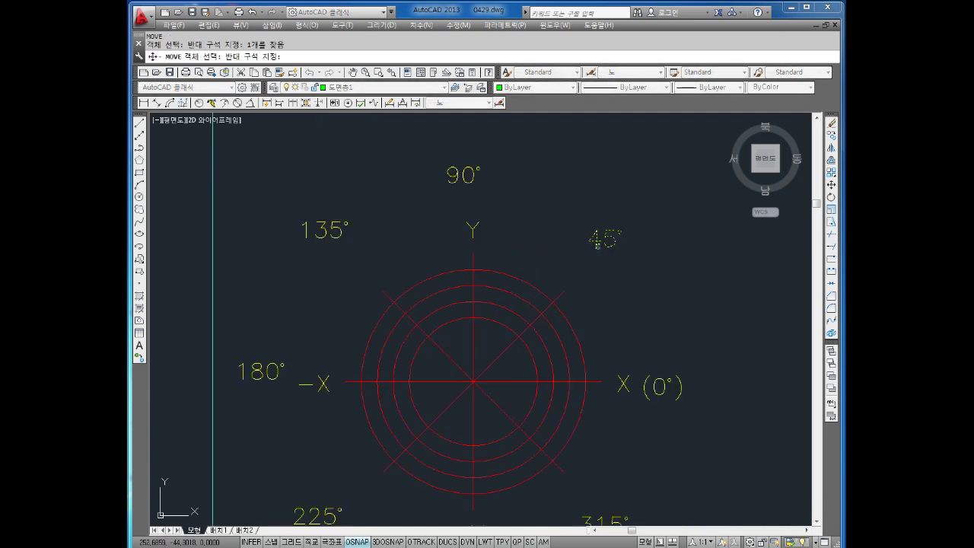
{"action": "left_click", "coordinate": [598, 245]}
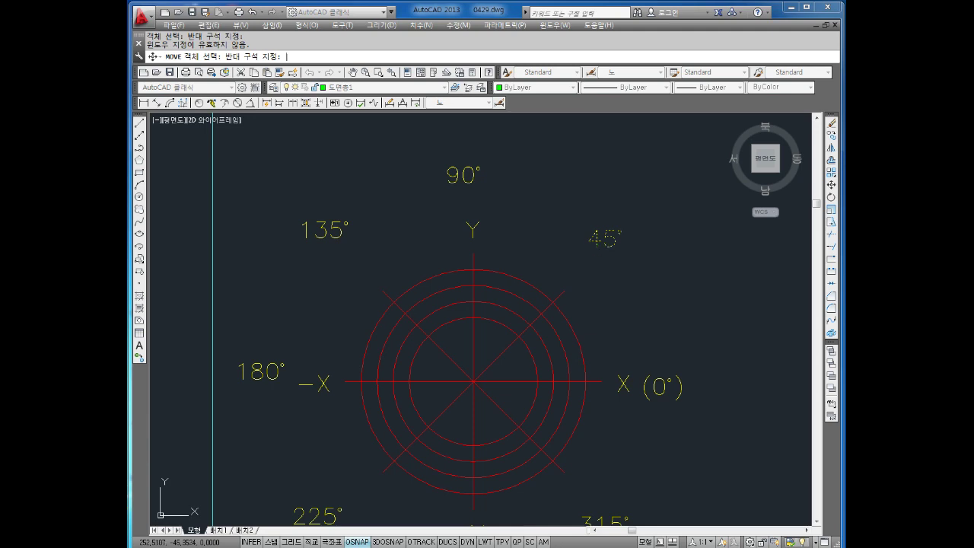
{"action": "key", "text": "Escape"}
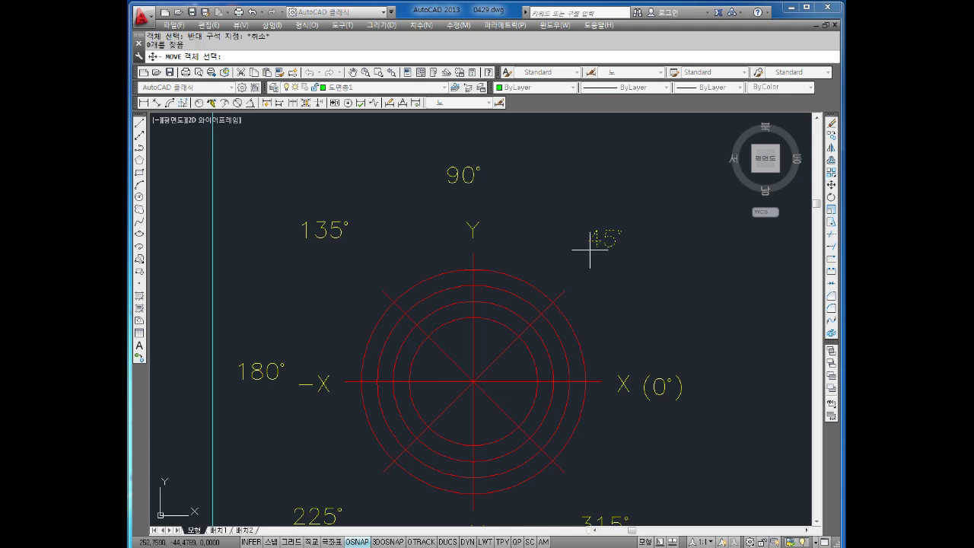
{"action": "left_click", "coordinate": [592, 247]}
{"action": "key", "text": "Return"}
{"action": "left_click", "coordinate": [591, 248]}
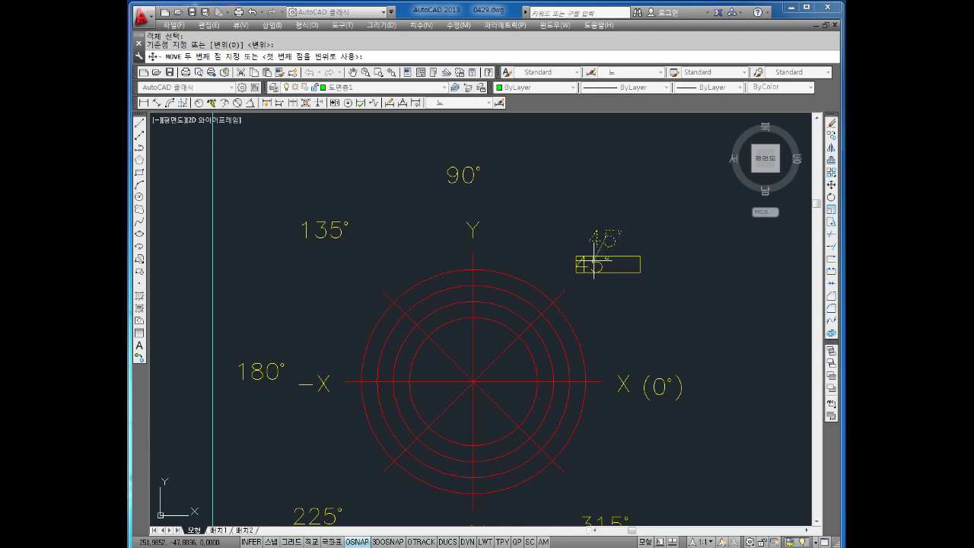
{"action": "left_click", "coordinate": [592, 255]}
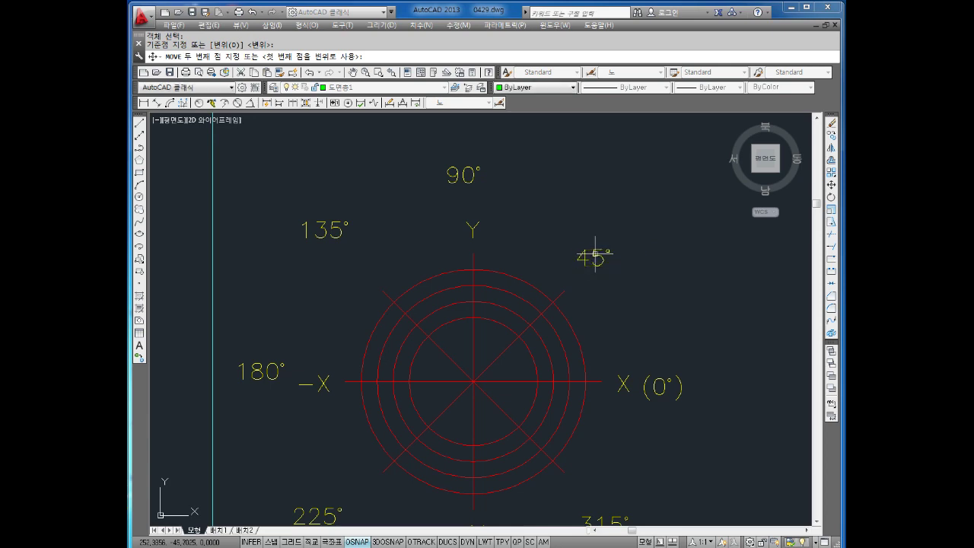
{"action": "left_click", "coordinate": [472, 187]}
{"action": "key", "text": "Return"}
{"action": "left_click", "coordinate": [471, 190]}
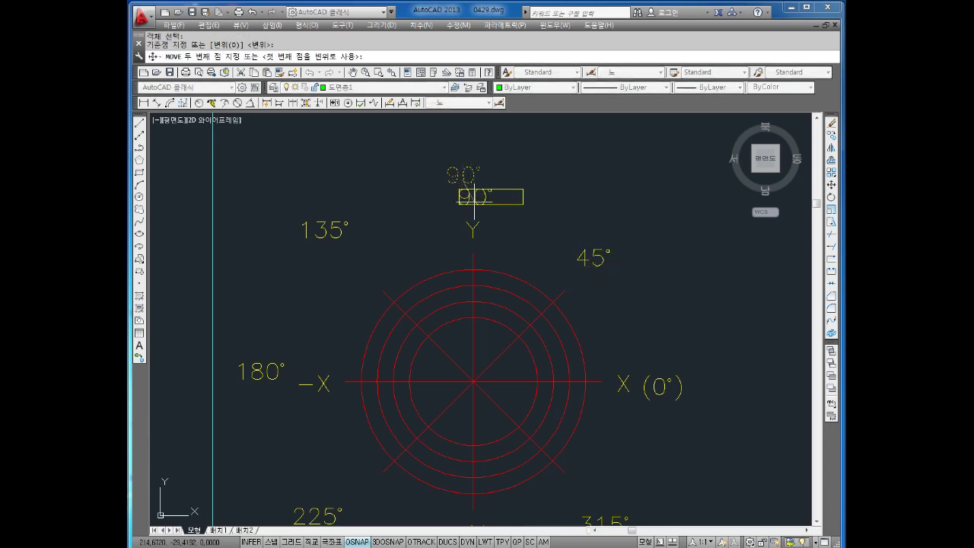
{"action": "left_click", "coordinate": [474, 196]}
Move the 135° label closer to the circles and the 180° label just left of -X.
{"action": "left_click", "coordinate": [337, 228]}
{"action": "key", "text": "Return"}
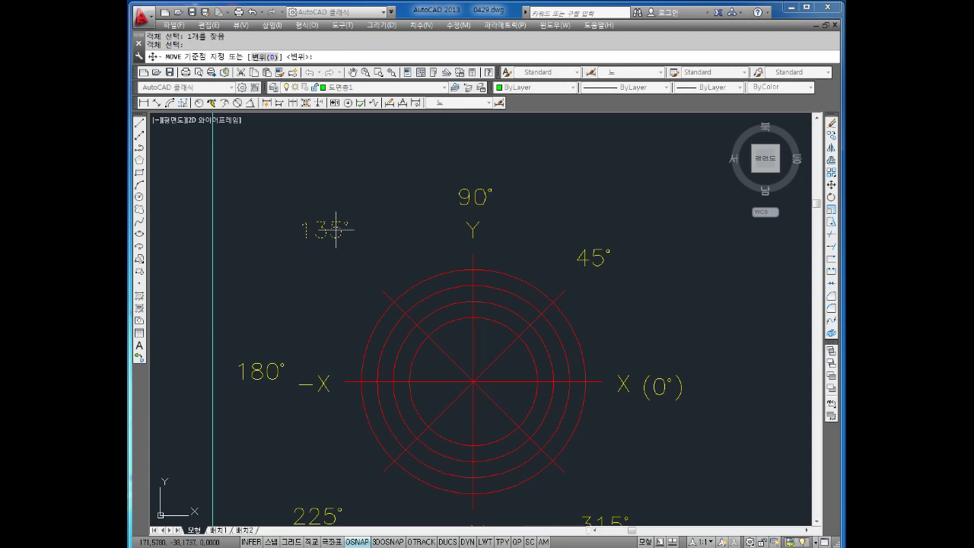
{"action": "left_click", "coordinate": [337, 228]}
{"action": "left_click", "coordinate": [367, 262]}
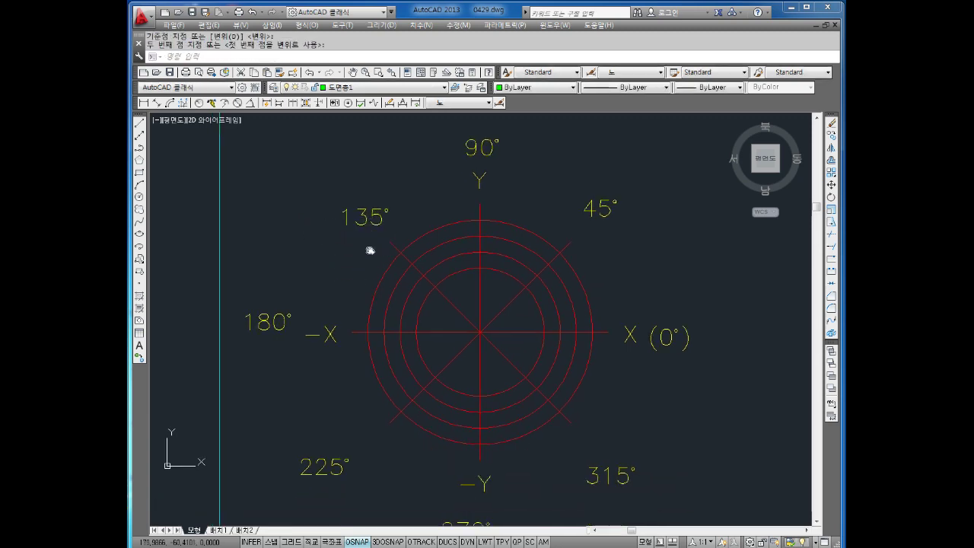
{"action": "left_click", "coordinate": [294, 329]}
{"action": "key", "text": "Return"}
{"action": "left_click", "coordinate": [283, 312]}
{"action": "left_click", "coordinate": [281, 308]}
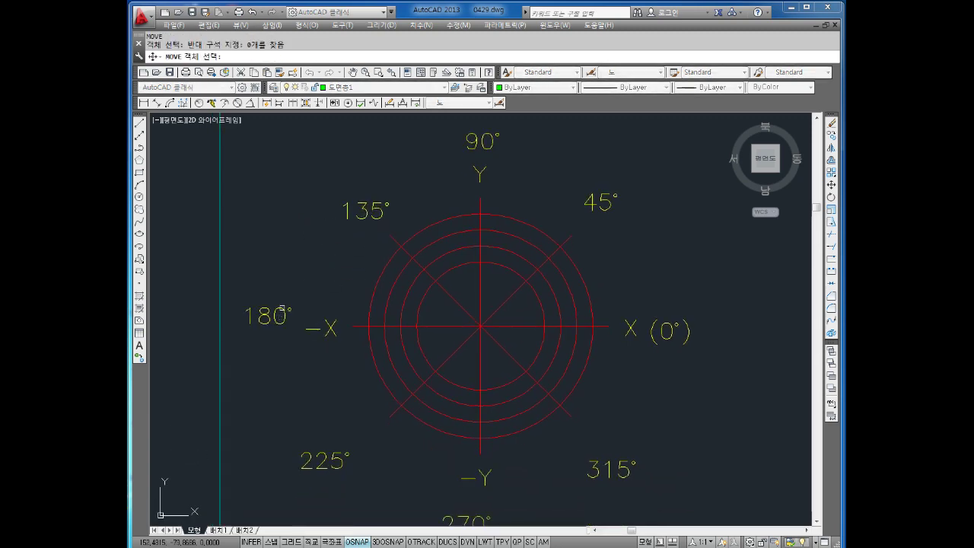
{"action": "left_click", "coordinate": [281, 325]}
{"action": "key", "text": "Return"}
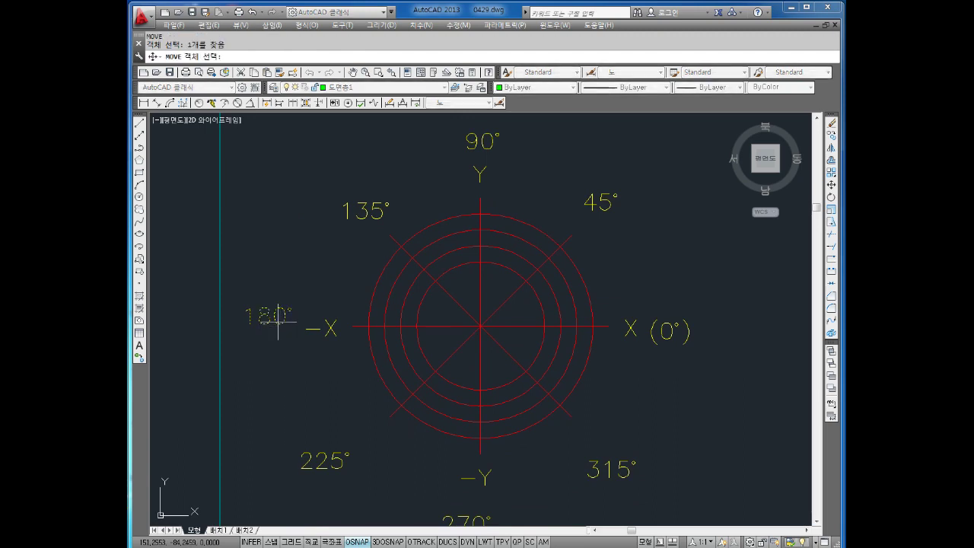
{"action": "left_click", "coordinate": [272, 318]}
{"action": "left_click", "coordinate": [280, 329]}
Move the 225° label nearer the circles.
{"action": "middle_click_drag", "start_coordinate": [339, 433], "coordinate": [331, 387]}
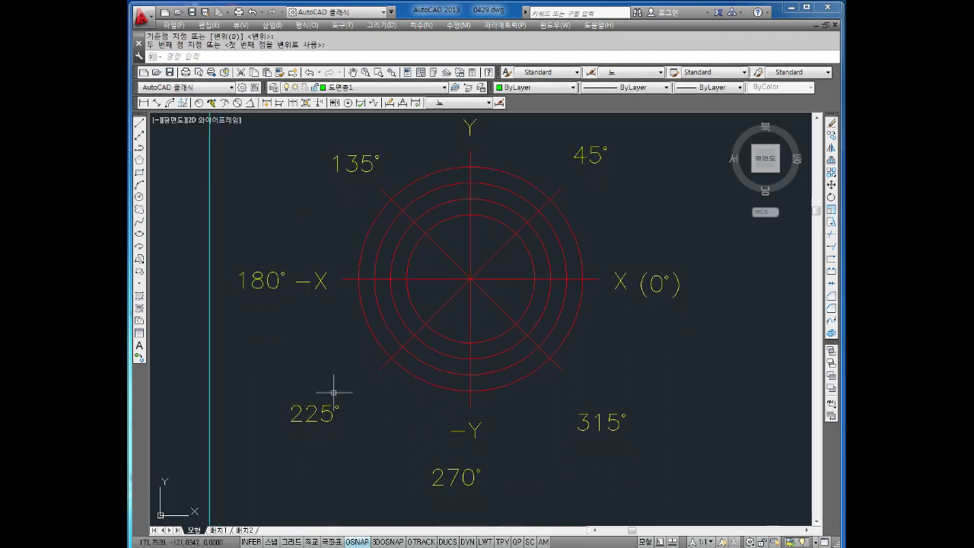
{"action": "key", "text": "Return"}
{"action": "left_click", "coordinate": [340, 391]}
{"action": "left_click", "coordinate": [271, 431]}
{"action": "key", "text": "Return"}
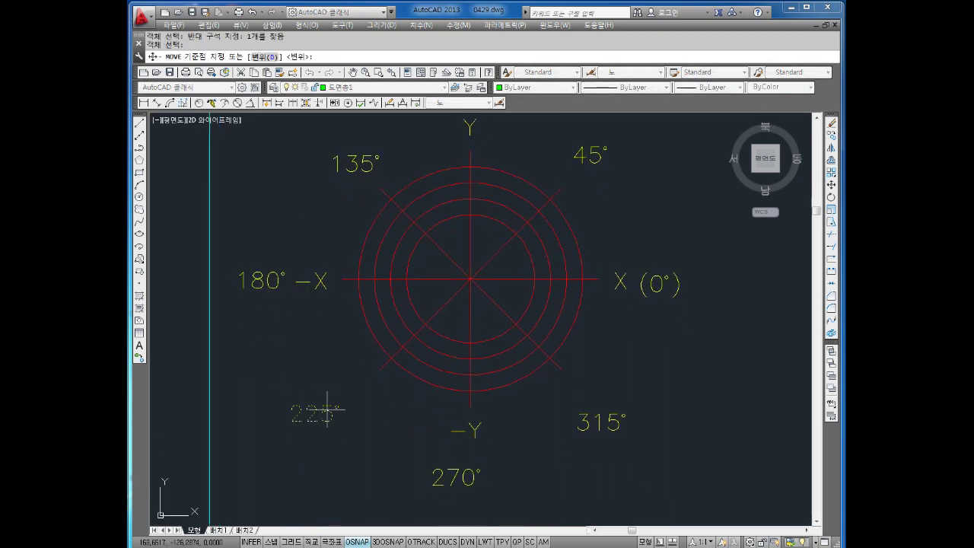
{"action": "left_click", "coordinate": [322, 406]}
{"action": "left_click", "coordinate": [356, 398]}
Move the 270° label just below -Y and the 315° label closer to the circles.
{"action": "middle_click_drag", "start_coordinate": [459, 437], "coordinate": [413, 404]}
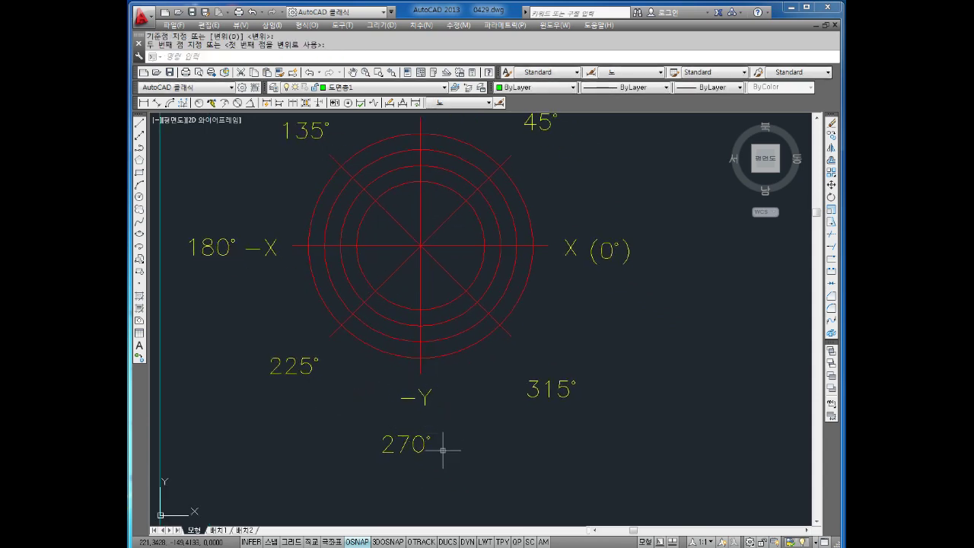
{"action": "key", "text": "Return"}
{"action": "left_click", "coordinate": [404, 442]}
{"action": "key", "text": "Return"}
{"action": "left_click", "coordinate": [404, 441]}
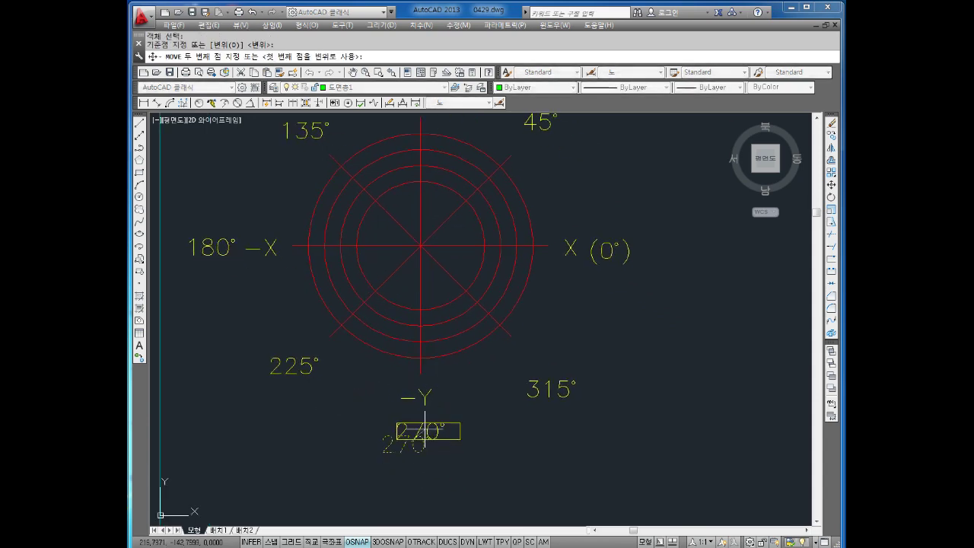
{"action": "left_click", "coordinate": [417, 429]}
{"action": "left_click", "coordinate": [529, 439]}
{"action": "left_click", "coordinate": [582, 376]}
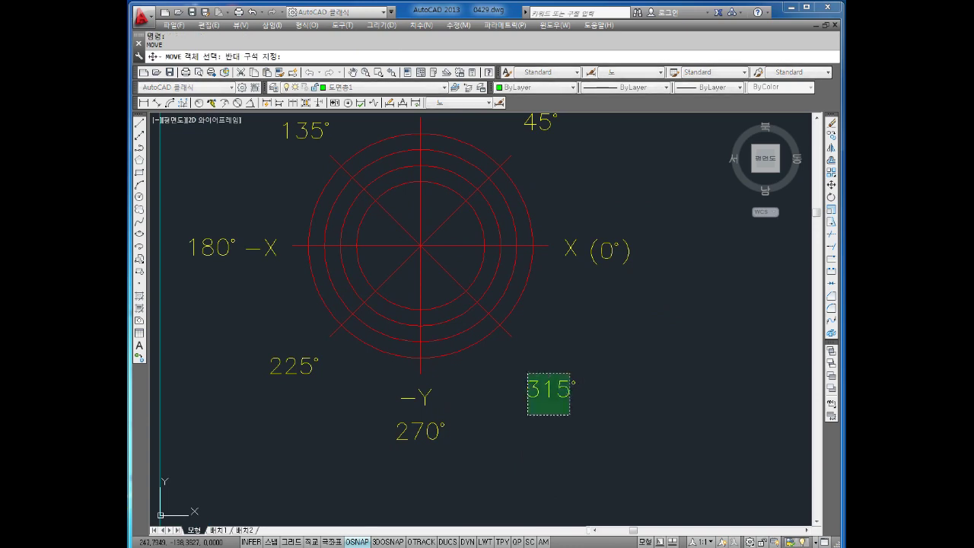
{"action": "key", "text": "Return"}
{"action": "left_click", "coordinate": [543, 396]}
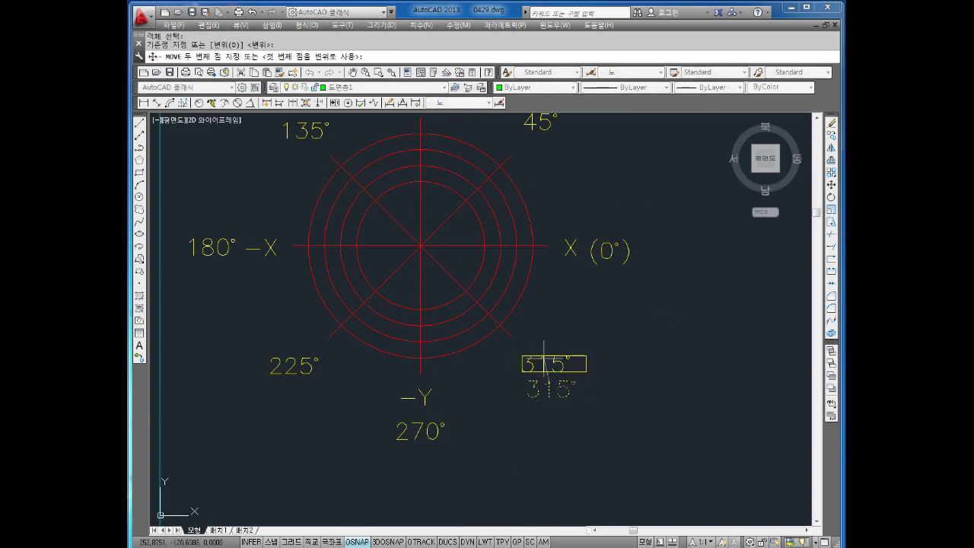
{"action": "left_click", "coordinate": [586, 364]}
{"action": "key", "text": "Escape"}
{"action": "key", "text": "Escape"}
Copy the 315° label to a spot just below the original.
{"action": "scroll", "coordinate": [644, 358], "scroll_direction": "down", "scroll_amount": 3}
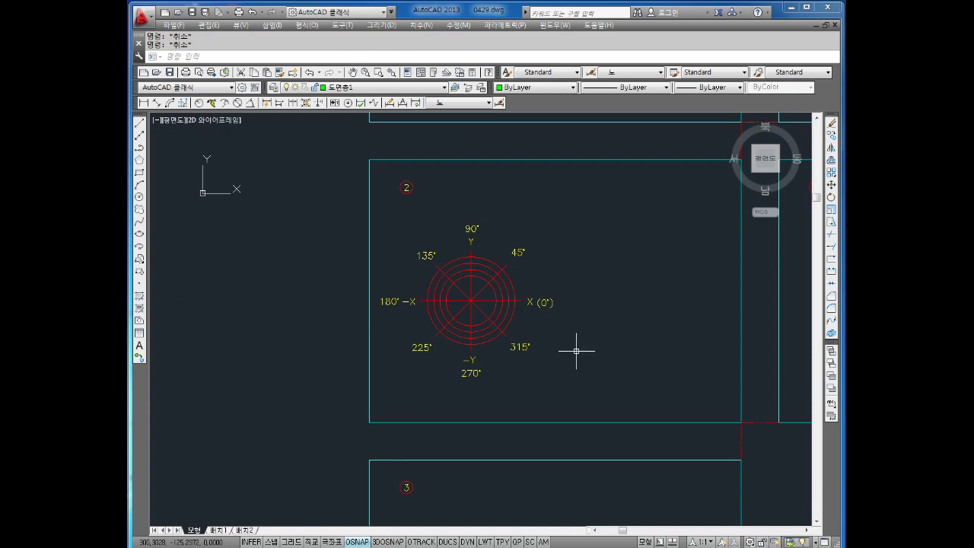
{"action": "scroll", "coordinate": [551, 349], "scroll_direction": "up", "scroll_amount": 2}
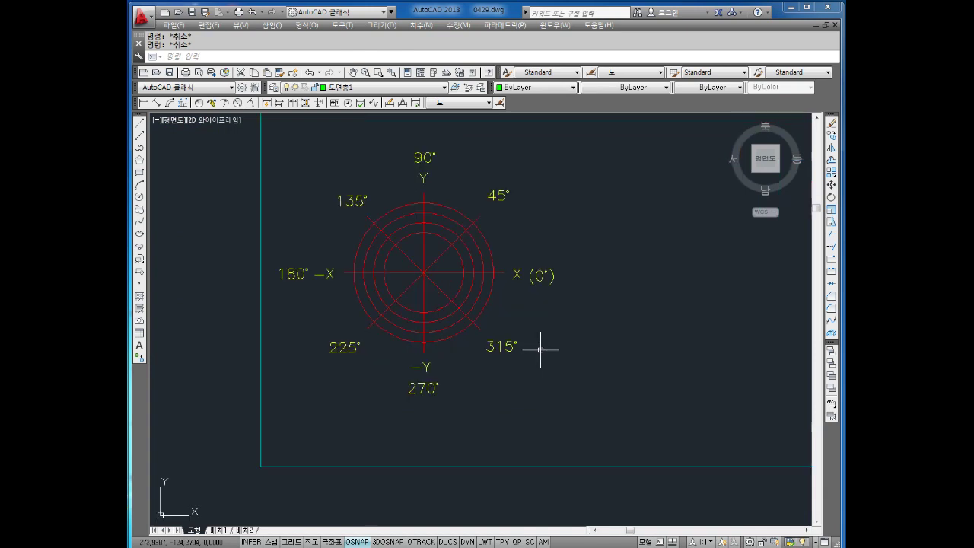
{"action": "type", "text": "- co"}
{"action": "key", "text": "Return"}
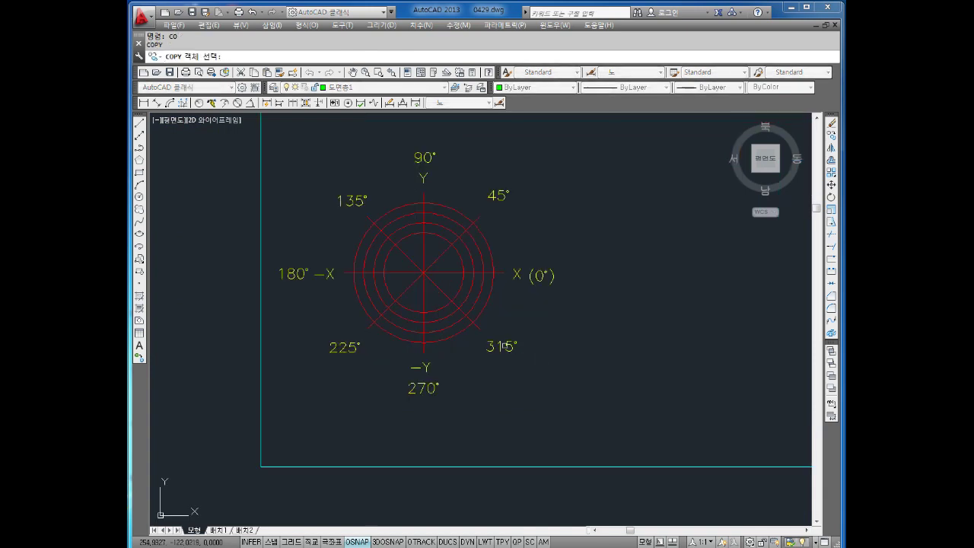
{"action": "left_click", "coordinate": [503, 346]}
{"action": "key", "text": "Return"}
{"action": "left_click", "coordinate": [509, 352]}
{"action": "left_click", "coordinate": [516, 373]}
{"action": "key", "text": "Escape"}
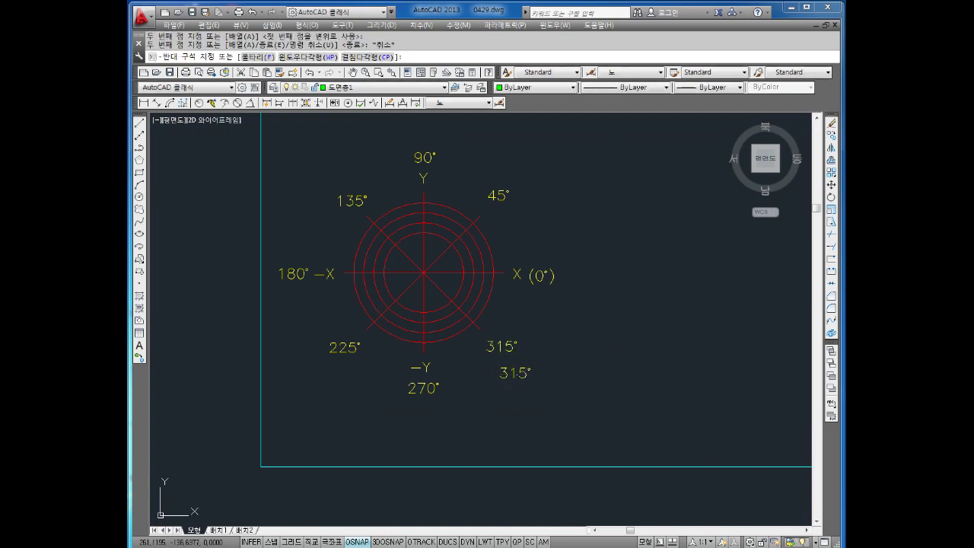
Edit the copied label's text so it reads (−45°).
{"action": "double_click", "coordinate": [524, 373]}
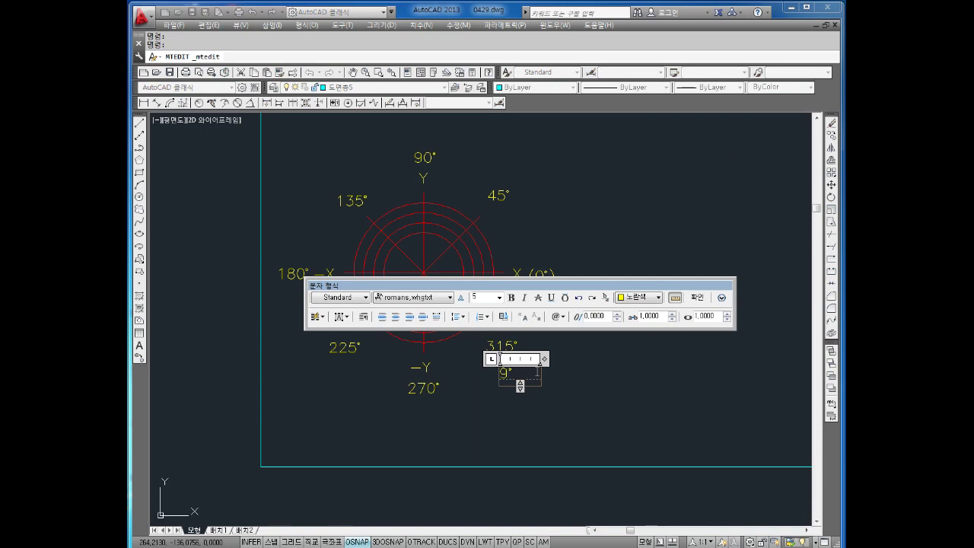
{"action": "type", "text": "-"}
{"action": "type", "text": "("}
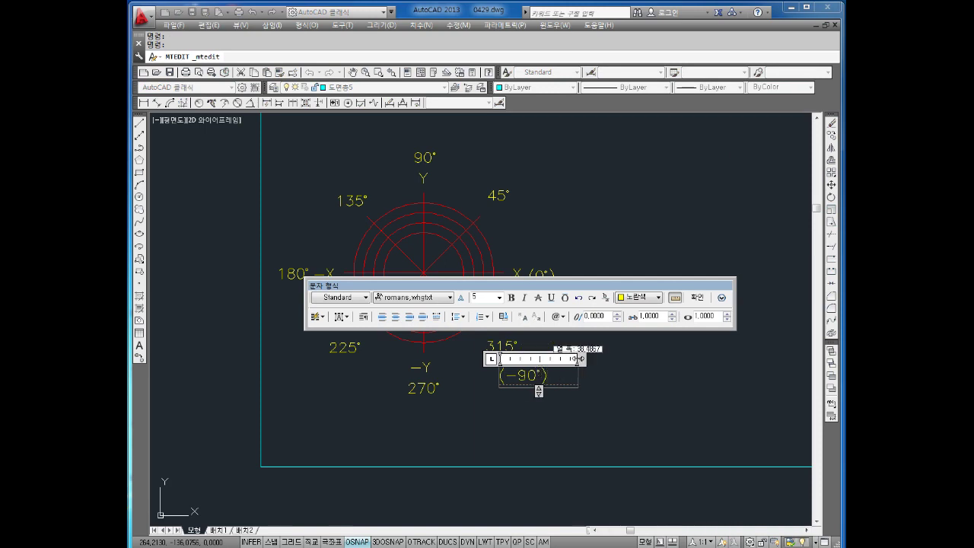
{"action": "left_click", "coordinate": [586, 373]}
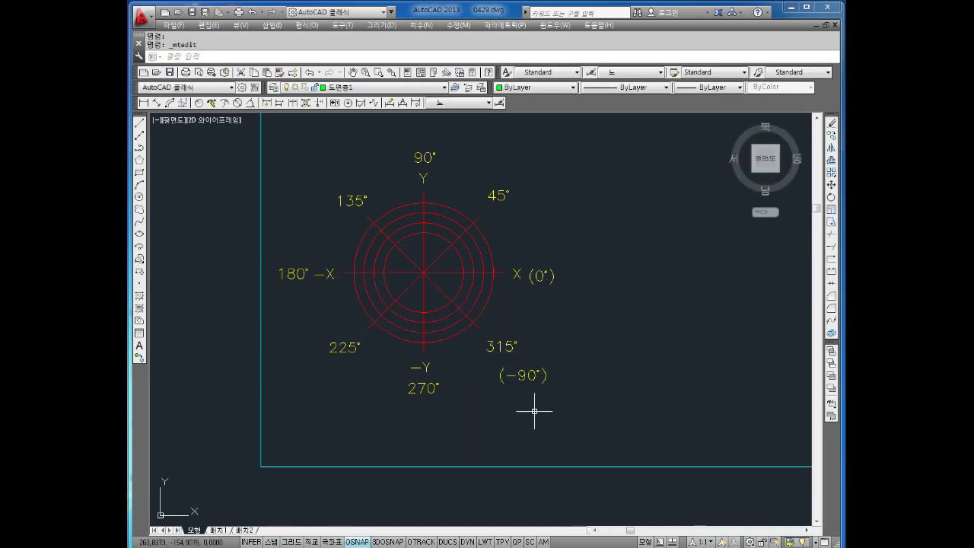
{"action": "key", "text": "Escape"}
{"action": "key", "text": "Escape"}
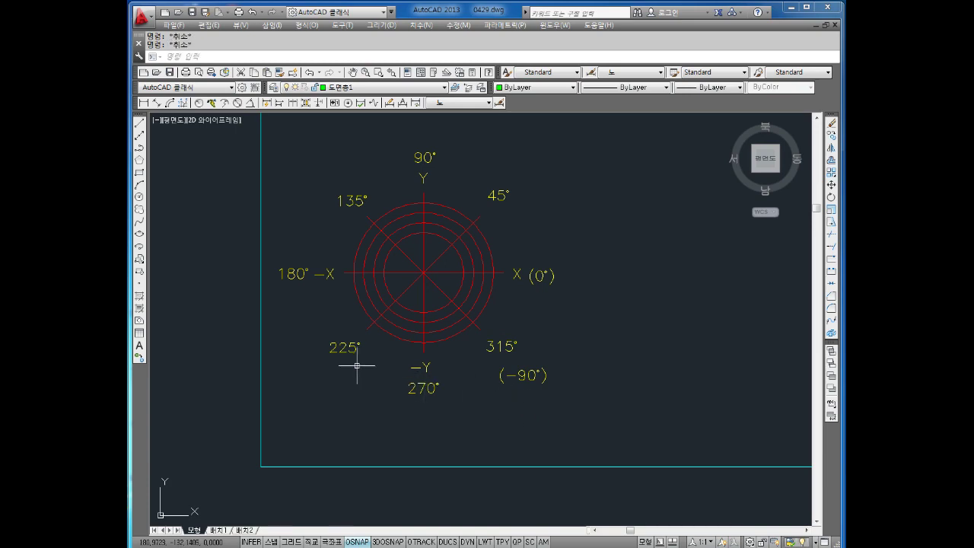
{"action": "double_click", "coordinate": [542, 383]}
{"action": "type", "text": "45"}
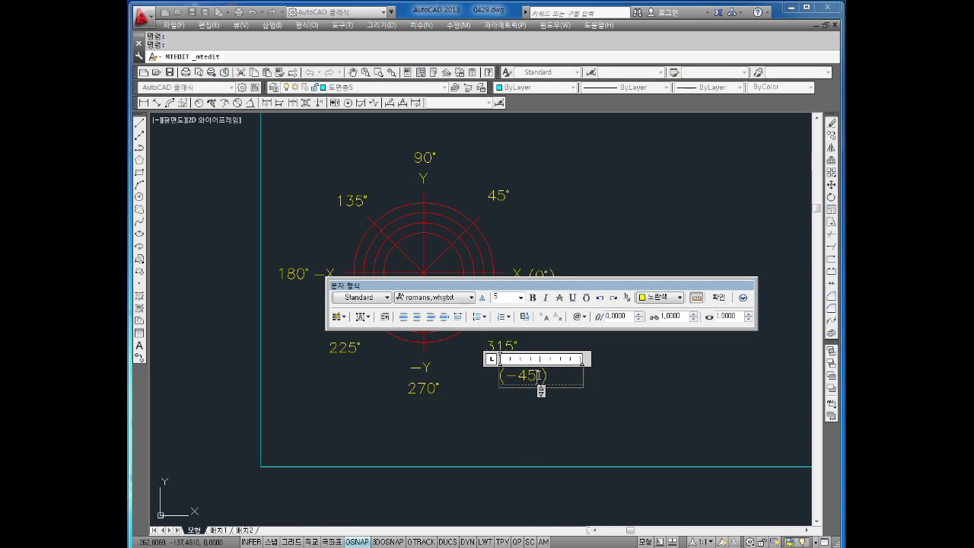
{"action": "left_click", "coordinate": [482, 406]}
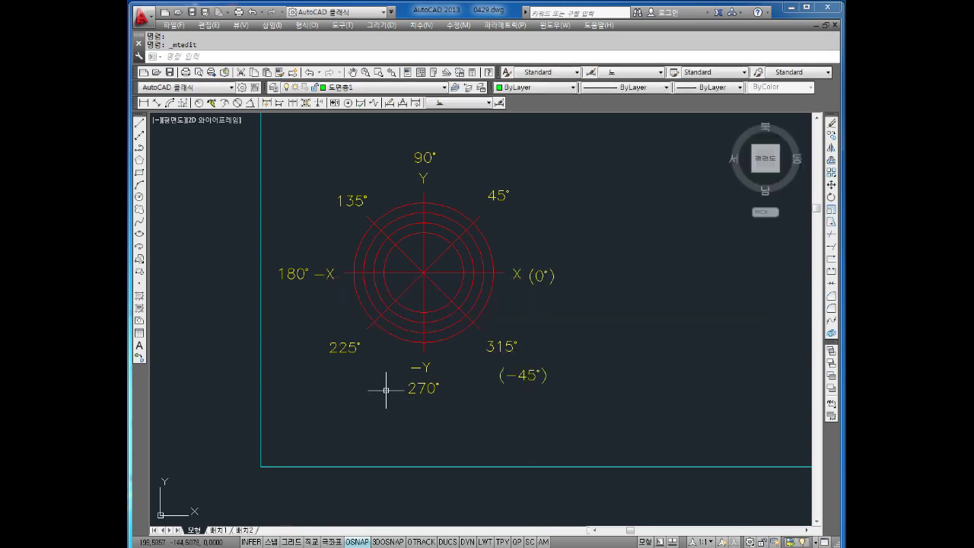
{"action": "left_click", "coordinate": [493, 56]}
Mirror the (−45°) label across the vertical centre line, keeping the original.
{"action": "type", "text": "dco"}
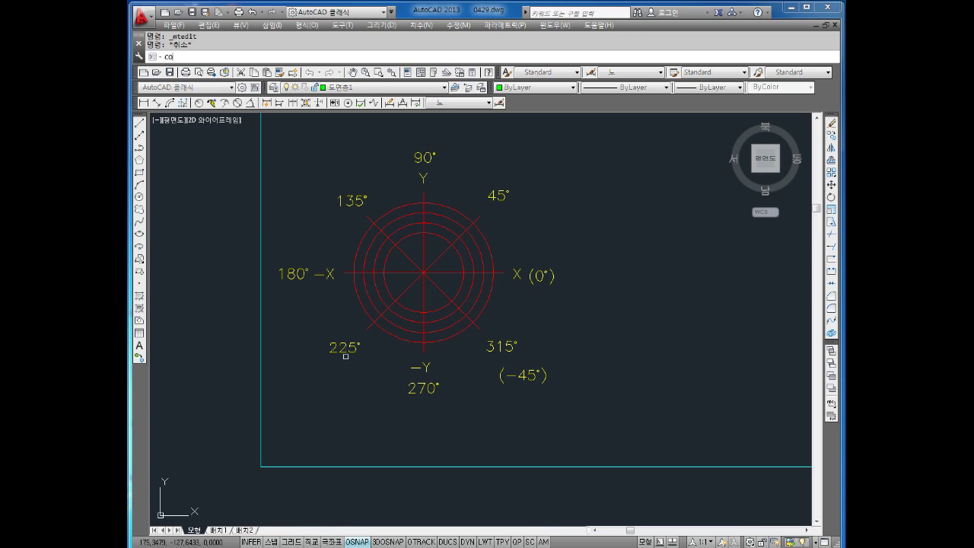
{"action": "key", "text": "Return"}
{"action": "left_click", "coordinate": [531, 384]}
{"action": "key", "text": "Return"}
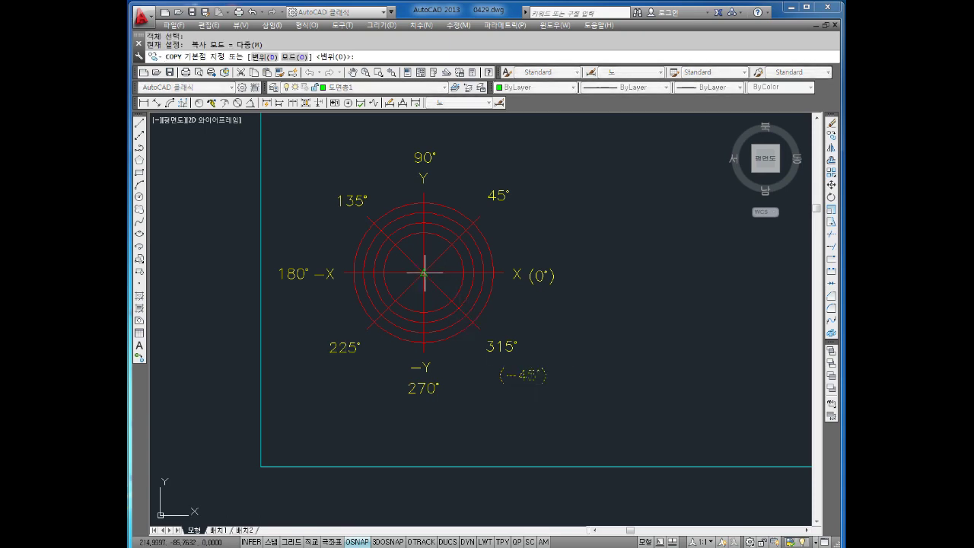
{"action": "left_click", "coordinate": [424, 272]}
{"action": "key", "text": "Escape"}
{"action": "type", "text": "mi"}
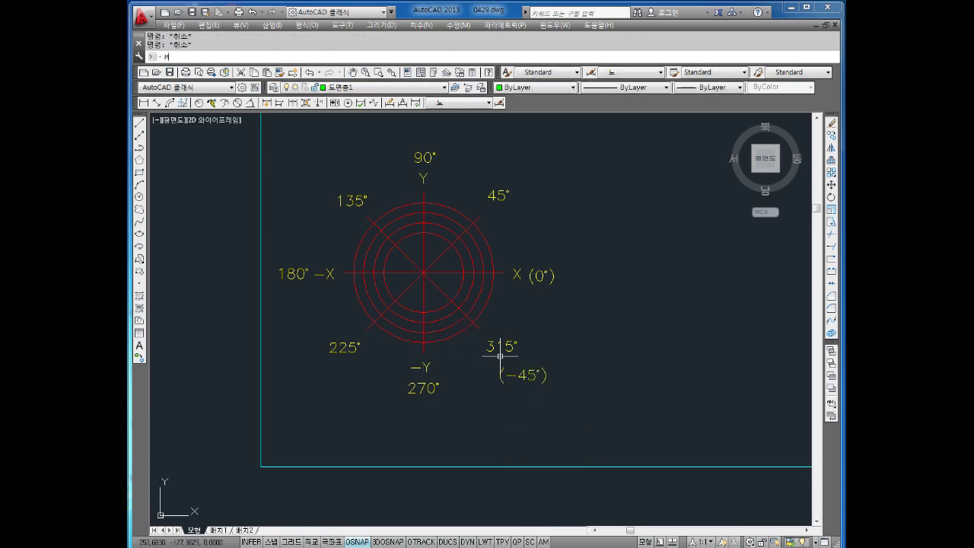
{"action": "key", "text": "Return"}
{"action": "left_click", "coordinate": [532, 384]}
{"action": "left_click", "coordinate": [496, 367]}
{"action": "key", "text": "Return"}
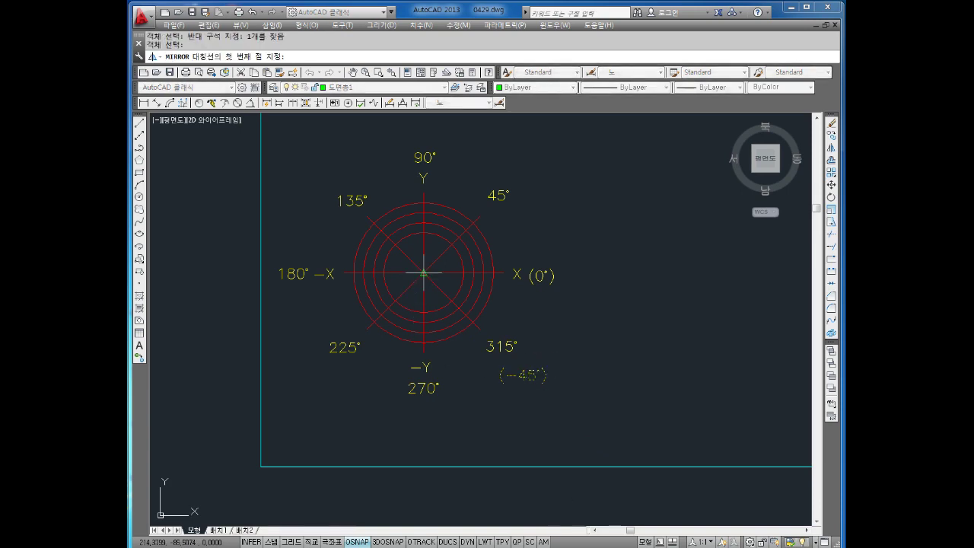
{"action": "left_click", "coordinate": [424, 271]}
{"action": "left_click", "coordinate": [424, 351]}
{"action": "key", "text": "Return"}
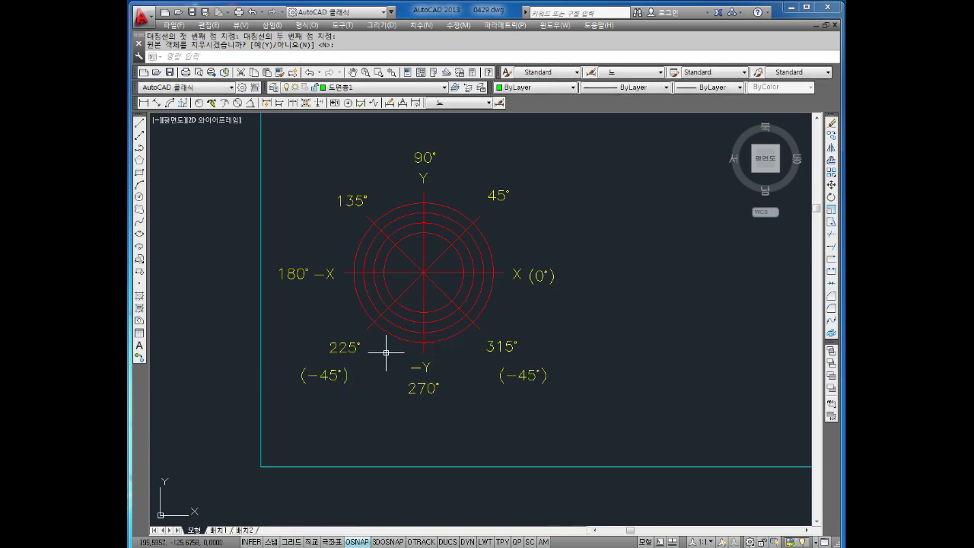
Change the mirrored lower-left label's text to (−135°).
{"action": "double_click", "coordinate": [325, 374]}
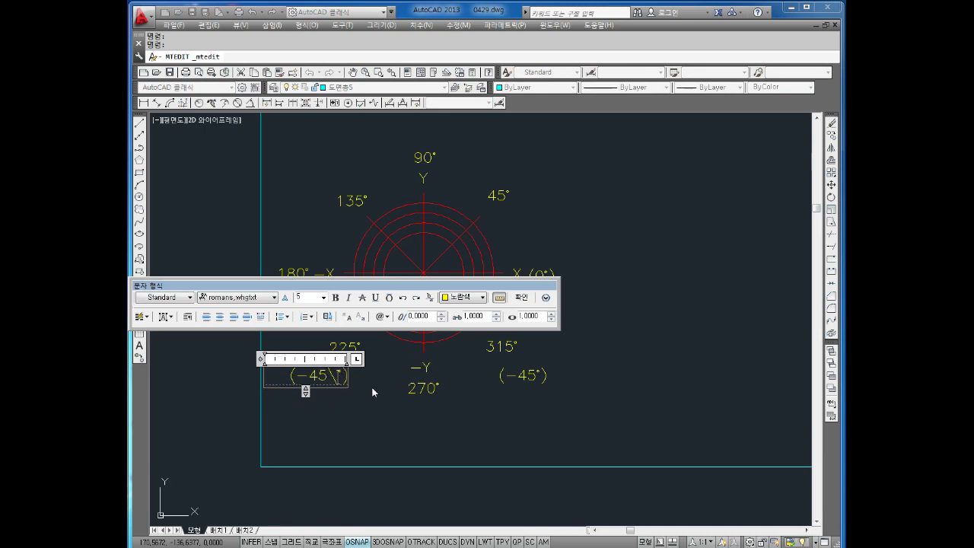
{"action": "key", "text": "BackSpace"}
{"action": "key", "text": "BackSpace"}
{"action": "type", "text": "135"}
{"action": "left_click", "coordinate": [483, 470]}
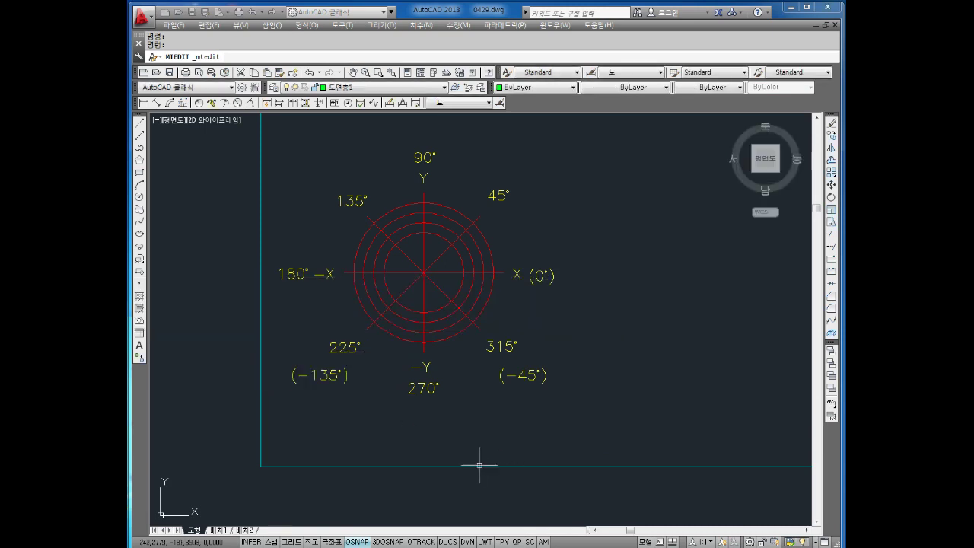
{"action": "key", "text": "Escape"}
{"action": "key", "text": "Escape"}
{"action": "middle_click_drag", "start_coordinate": [410, 238], "coordinate": [418, 248]}
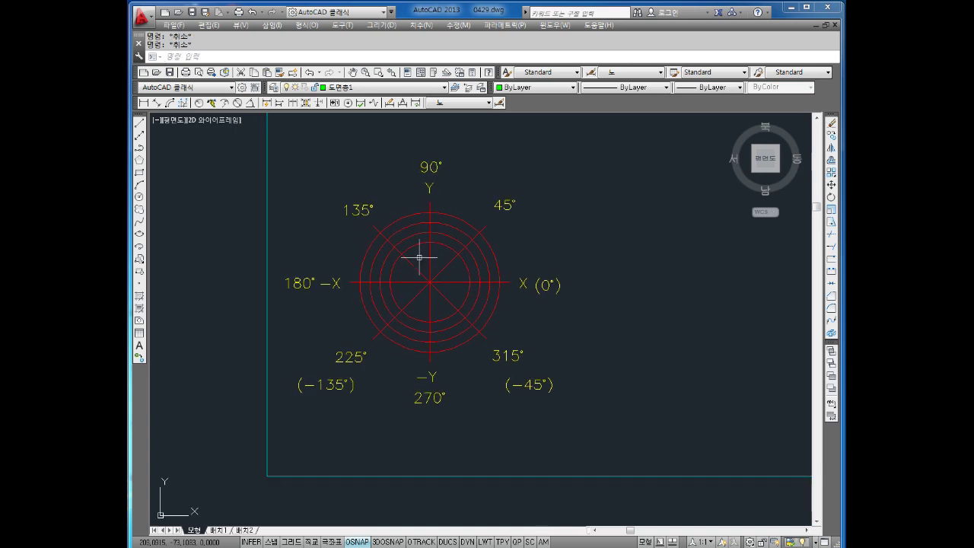
{"action": "type", "text": "cmi"}
{"action": "key", "text": "Return"}
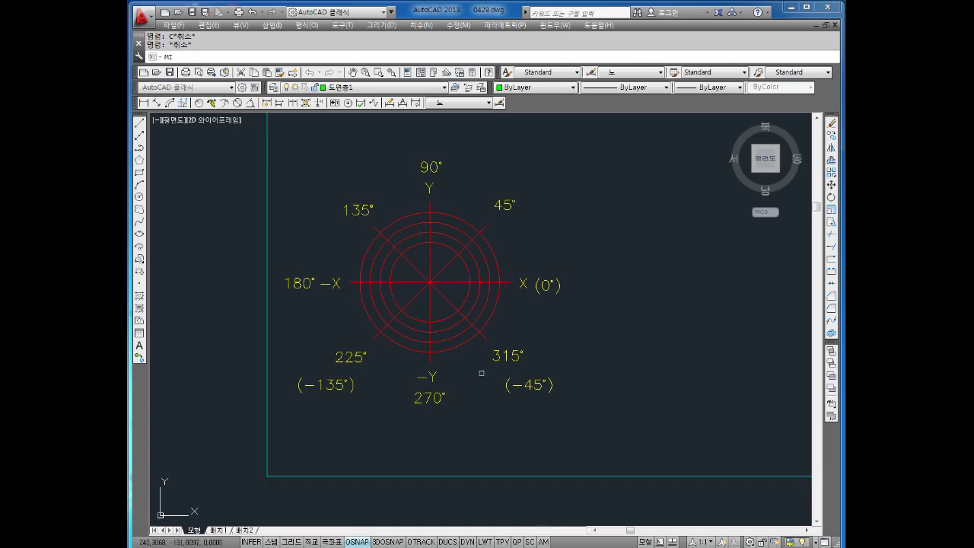
Mirror the (−45°) and (−135°) labels across the horizontal axis, keeping the originals.
{"action": "left_click", "coordinate": [509, 386]}
{"action": "left_click", "coordinate": [385, 387]}
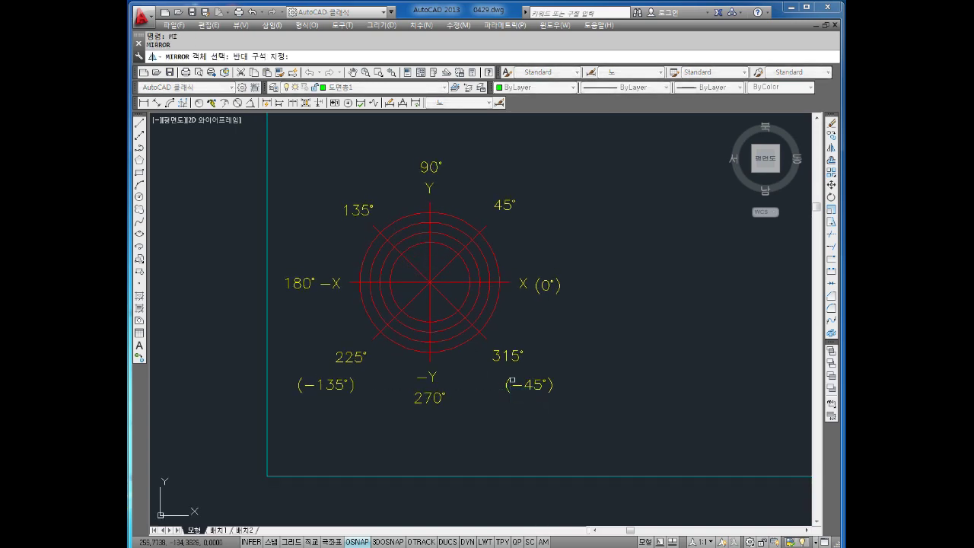
{"action": "left_click", "coordinate": [615, 384]}
{"action": "left_click", "coordinate": [376, 386]}
{"action": "left_click", "coordinate": [327, 406]}
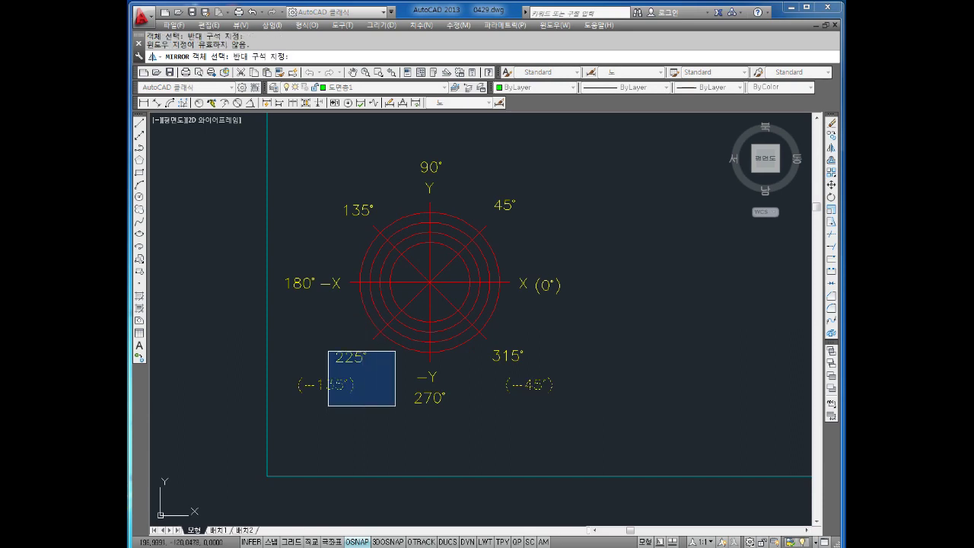
{"action": "left_click", "coordinate": [396, 348]}
{"action": "key", "text": "Return"}
{"action": "left_click", "coordinate": [369, 282]}
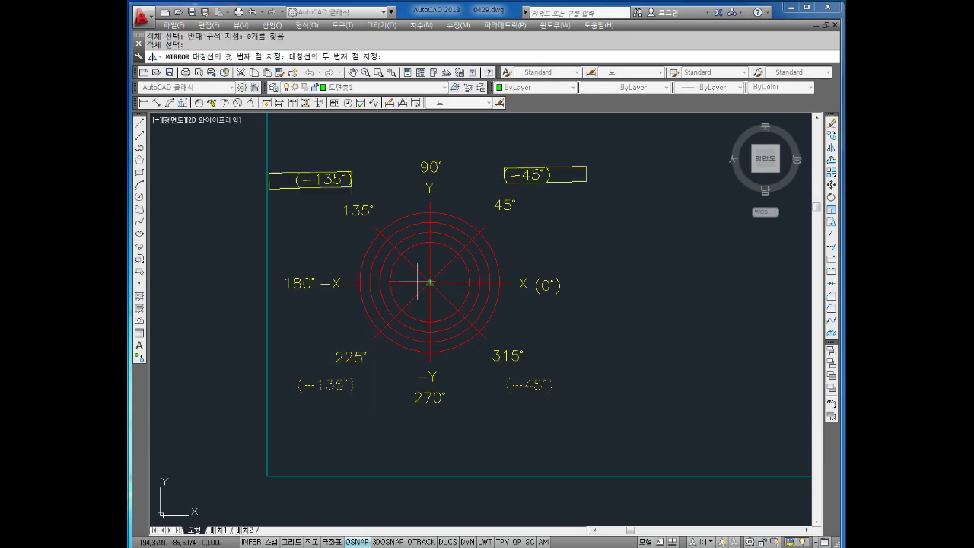
{"action": "left_click", "coordinate": [496, 282]}
{"action": "key", "text": "Return"}
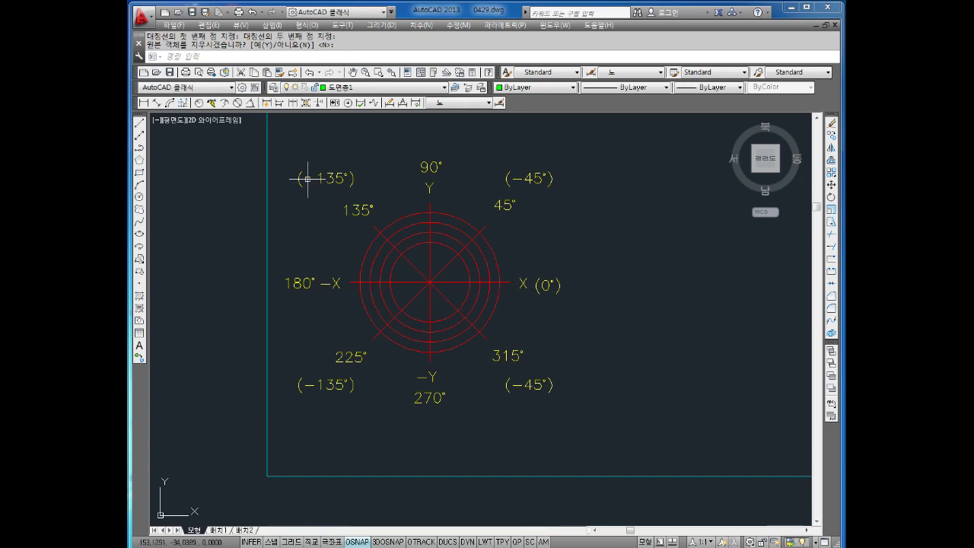
{"action": "key", "text": "Escape"}
Edit the top-left copy to (−225°) and the top-right copy to (−315°).
{"action": "left_click", "coordinate": [301, 176]}
{"action": "double_click", "coordinate": [330, 180]}
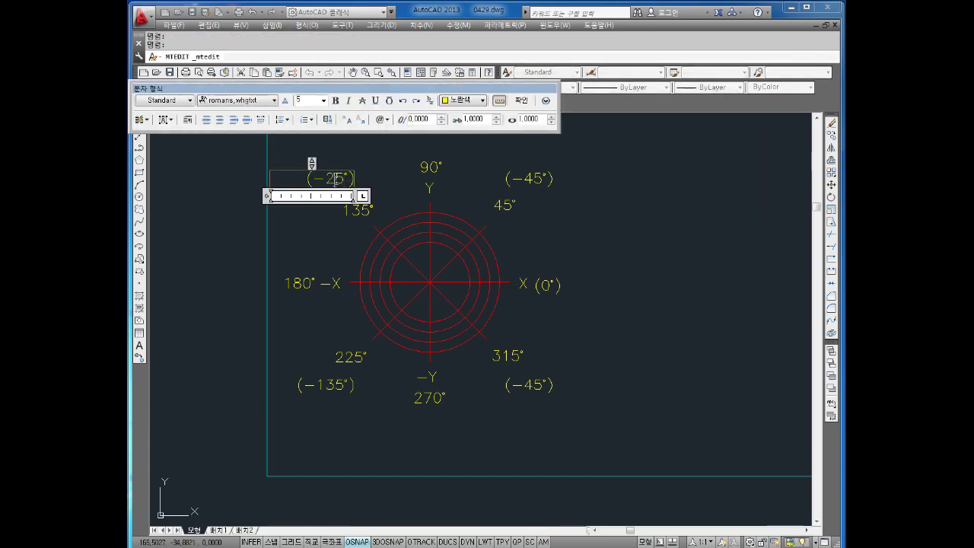
{"action": "left_click", "coordinate": [456, 180]}
{"action": "left_click", "coordinate": [521, 176]}
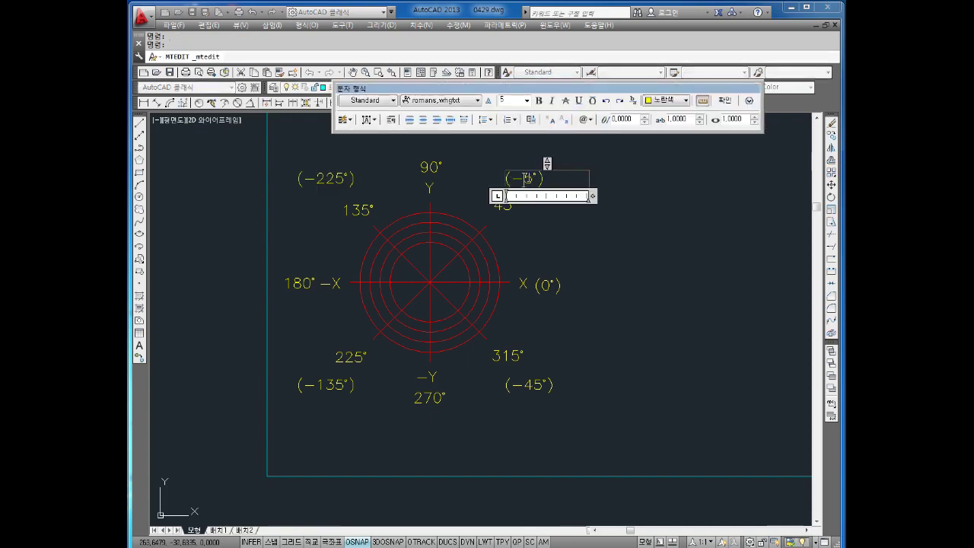
{"action": "type", "text": "315"}
{"action": "key", "text": "Escape"}
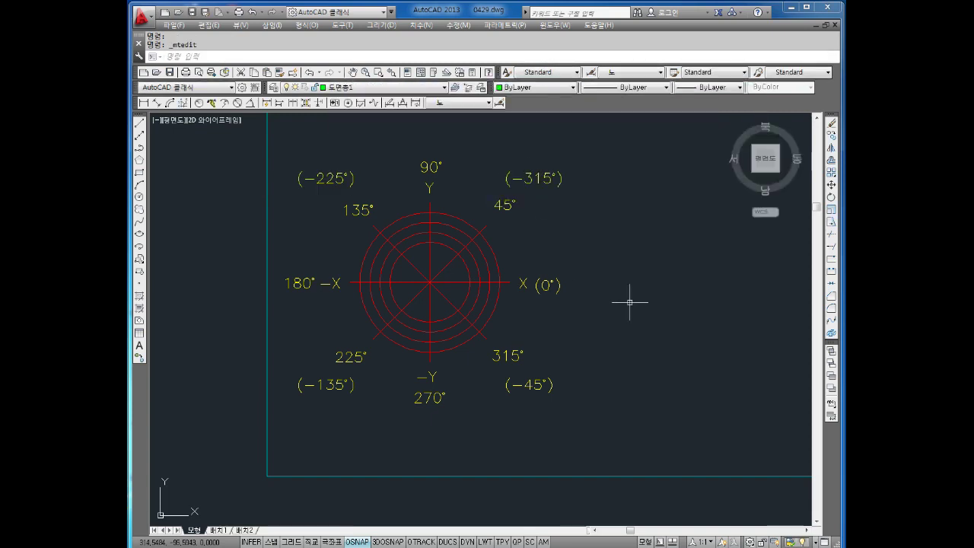
{"action": "scroll", "coordinate": [581, 286], "scroll_direction": "down", "scroll_amount": 2}
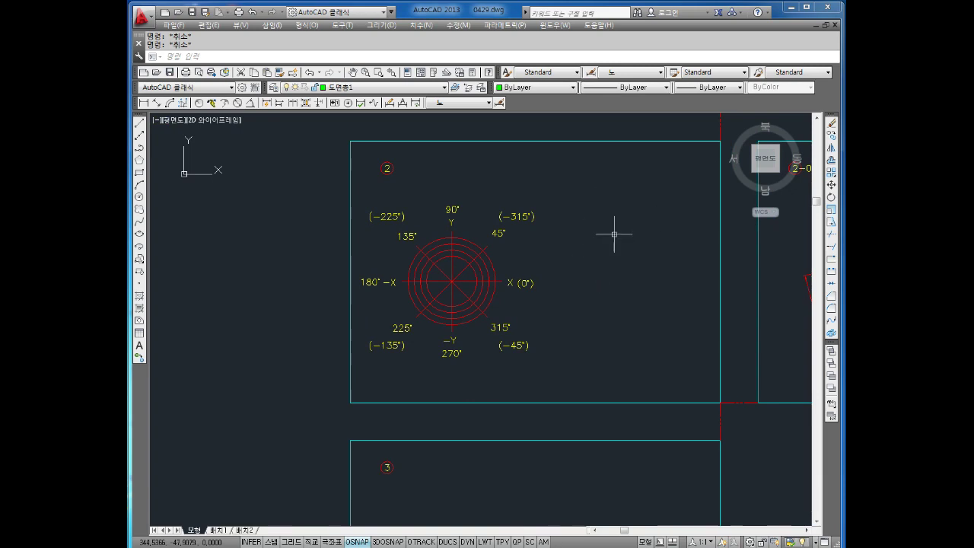
Save the drawing.
{"action": "key", "text": "ctrl+s"}
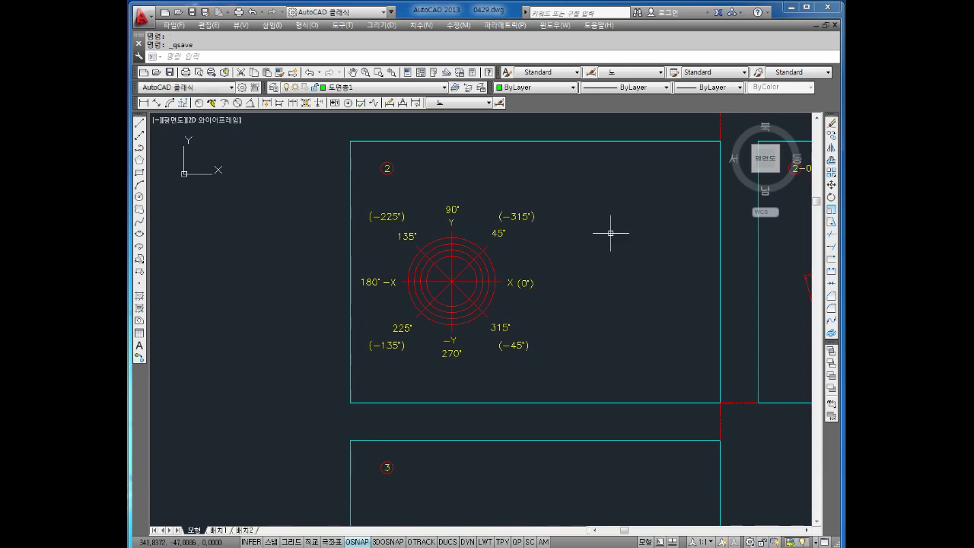
{"action": "middle_click_drag", "start_coordinate": [622, 225], "coordinate": [584, 233]}
{"action": "key", "text": "Escape"}
{"action": "type", "text": "ㄴ"}
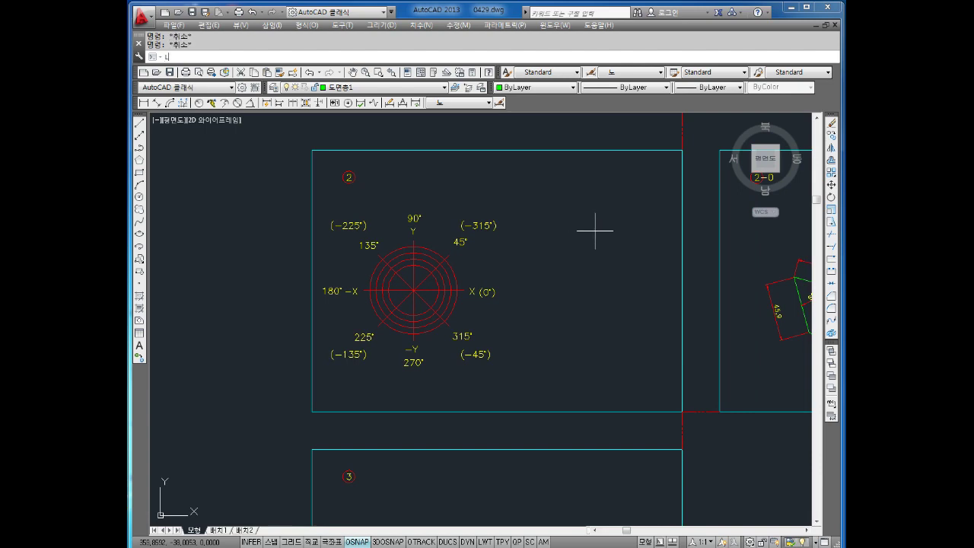
Draw a parallelogram with 80-unit horizontal sides and 50-unit sides at 60°.
{"action": "key", "text": "Return"}
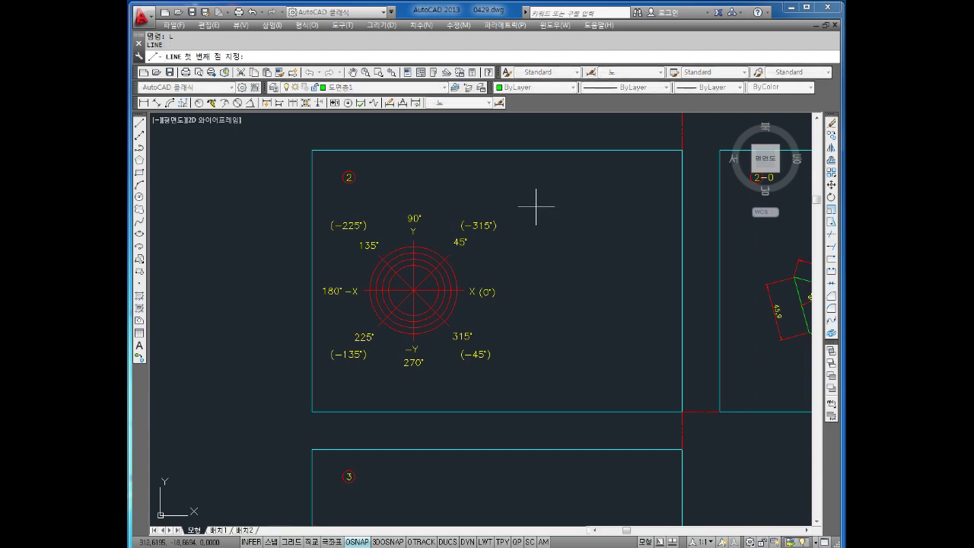
{"action": "left_click", "coordinate": [543, 215]}
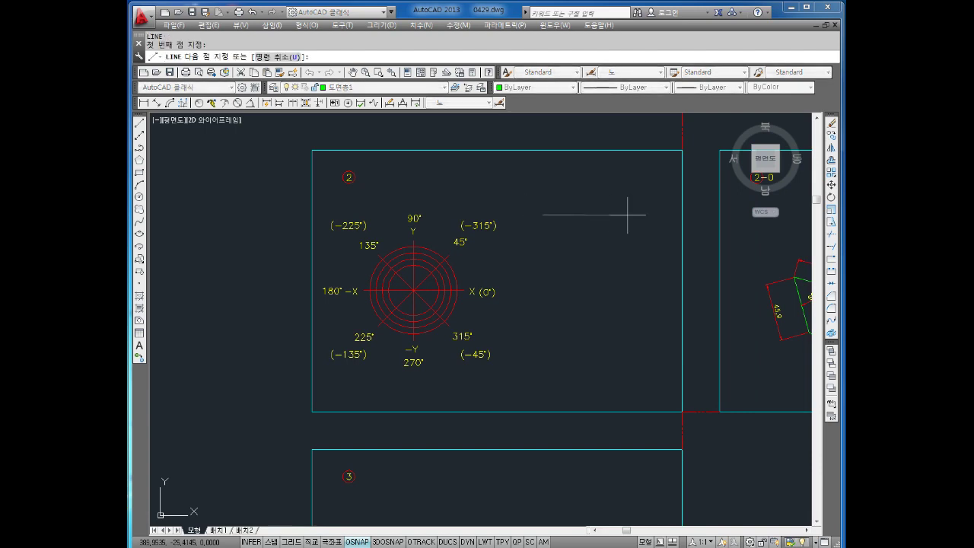
{"action": "key", "text": "F8"}
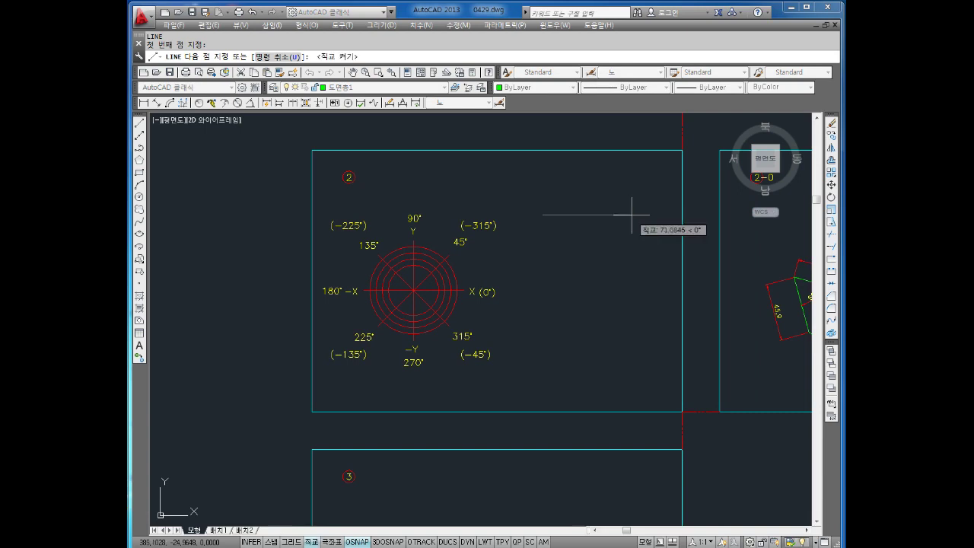
{"action": "type", "text": "80"}
{"action": "key", "text": "Return"}
{"action": "type", "text": "@50<6"}
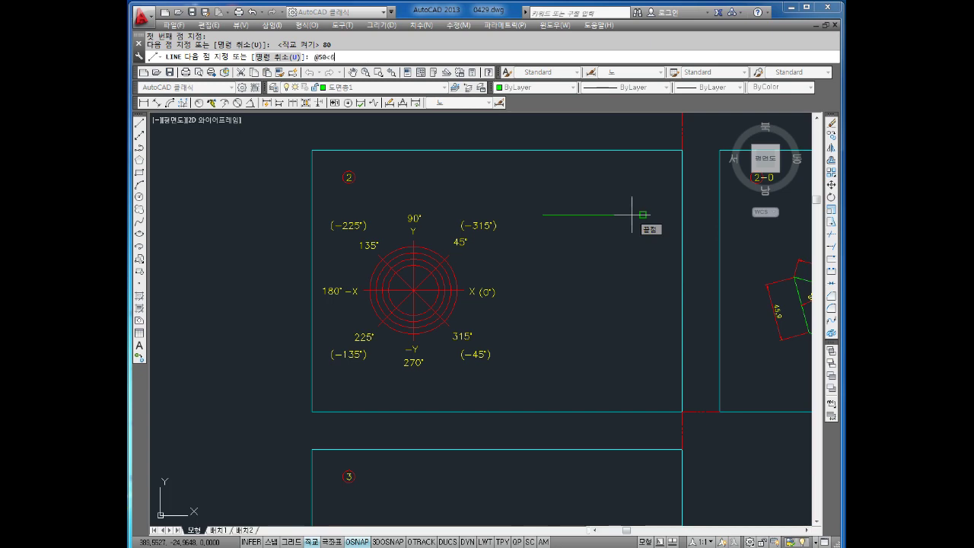
{"action": "type", "text": "0"}
{"action": "key", "text": "Return"}
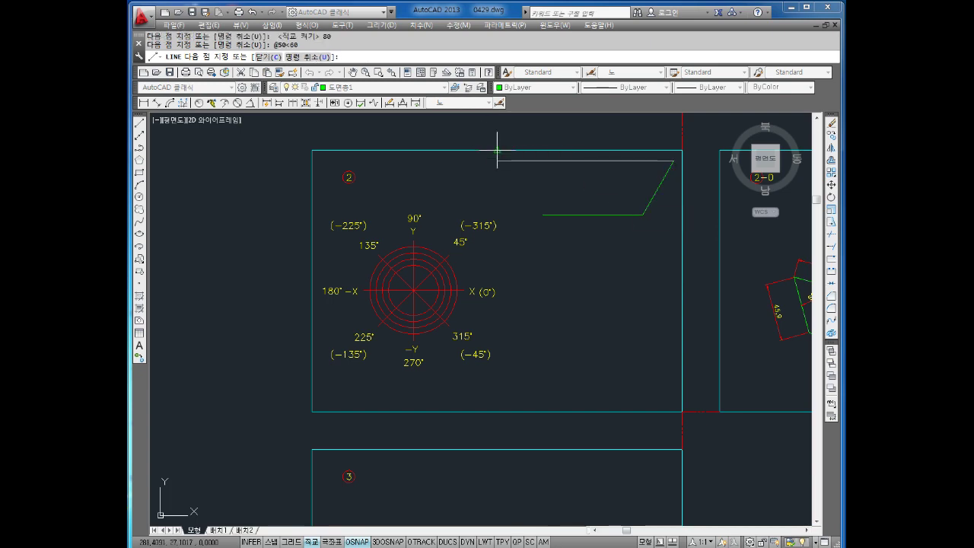
{"action": "type", "text": "80"}
{"action": "key", "text": "Return"}
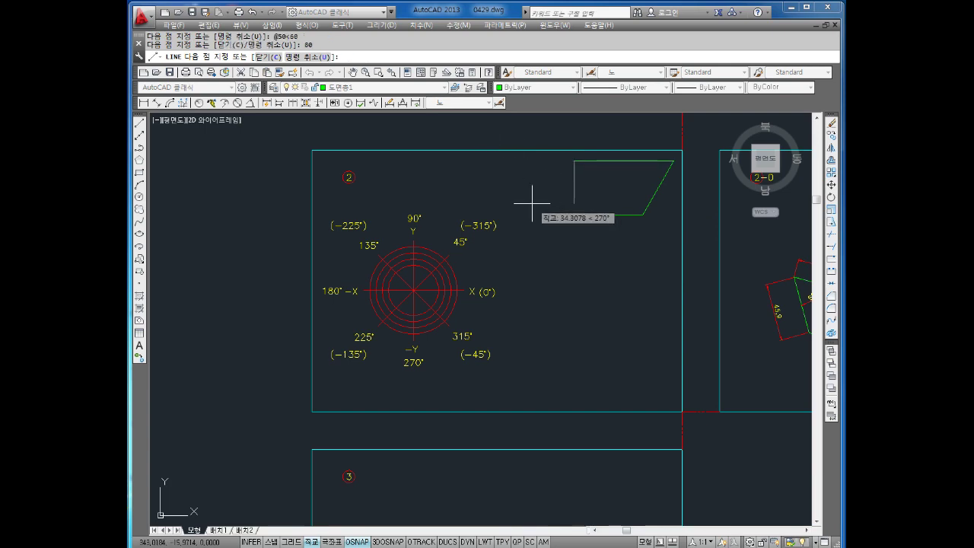
{"action": "left_click", "coordinate": [539, 210]}
{"action": "key", "text": "Escape"}
{"action": "key", "text": "Escape"}
{"action": "scroll", "coordinate": [601, 177], "scroll_direction": "up", "scroll_amount": 2}
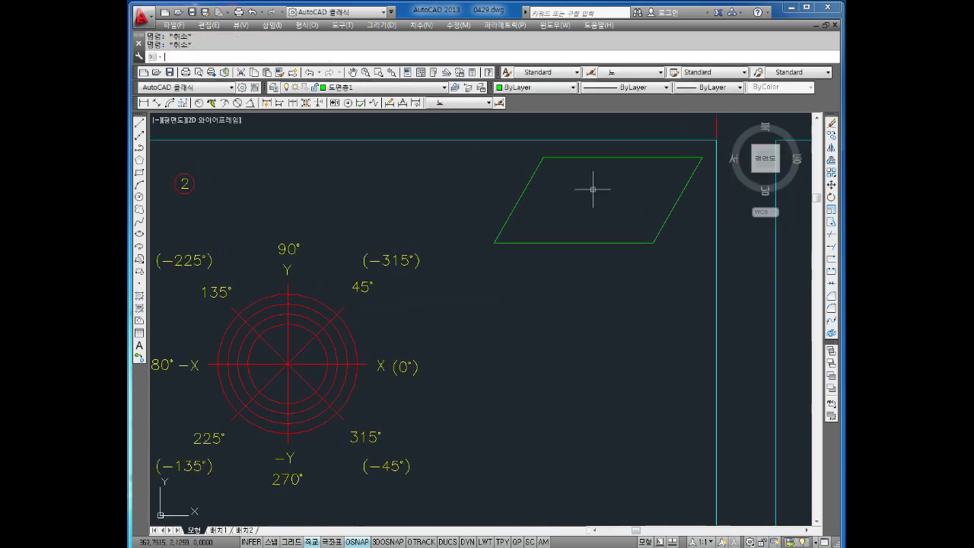
{"action": "type", "text": "M"}
Move the green parallelogram slightly down and to the left within sheet 2's frame.
{"action": "key", "text": "Return"}
{"action": "left_click", "coordinate": [706, 169]}
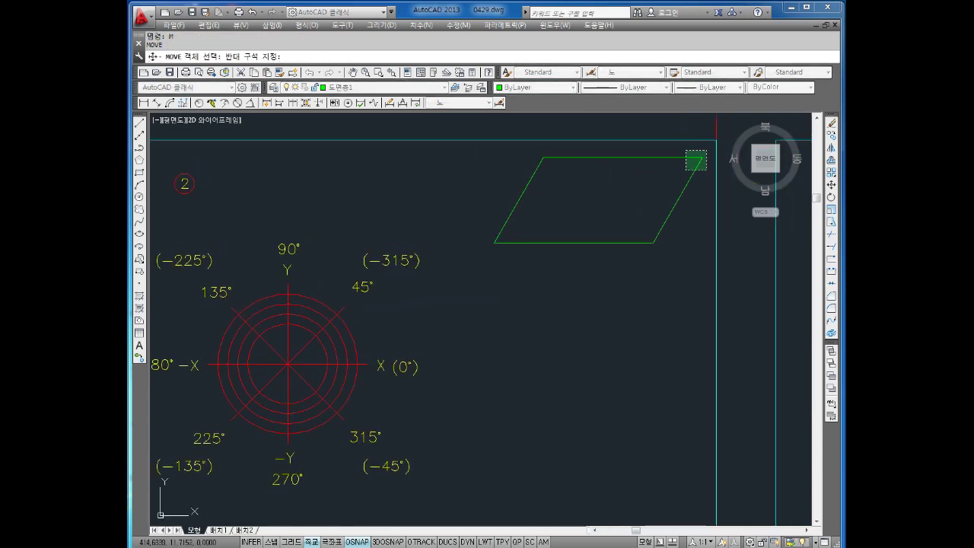
{"action": "left_click", "coordinate": [464, 284]}
{"action": "key", "text": "Return"}
{"action": "left_click", "coordinate": [495, 243]}
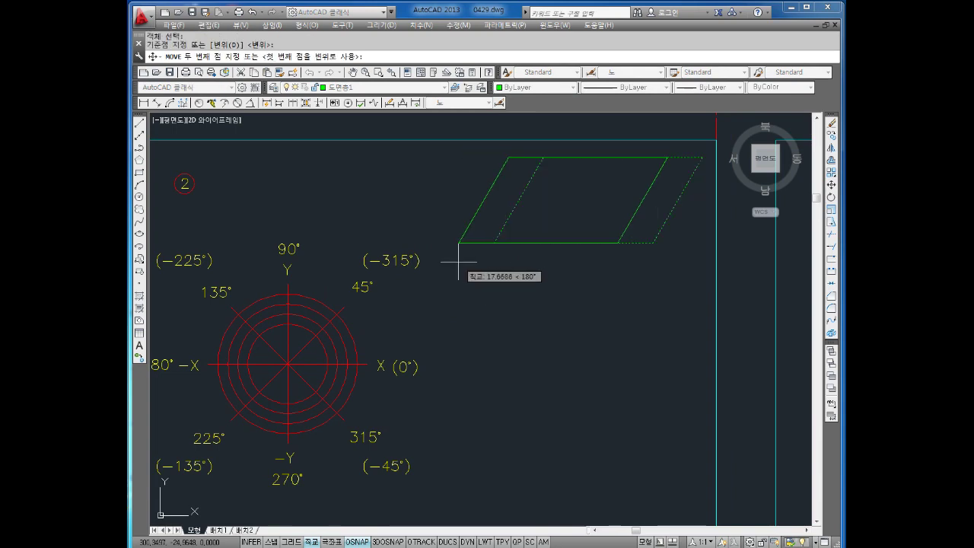
{"action": "key", "text": "F8"}
{"action": "left_click", "coordinate": [469, 260]}
{"action": "key", "text": "Escape"}
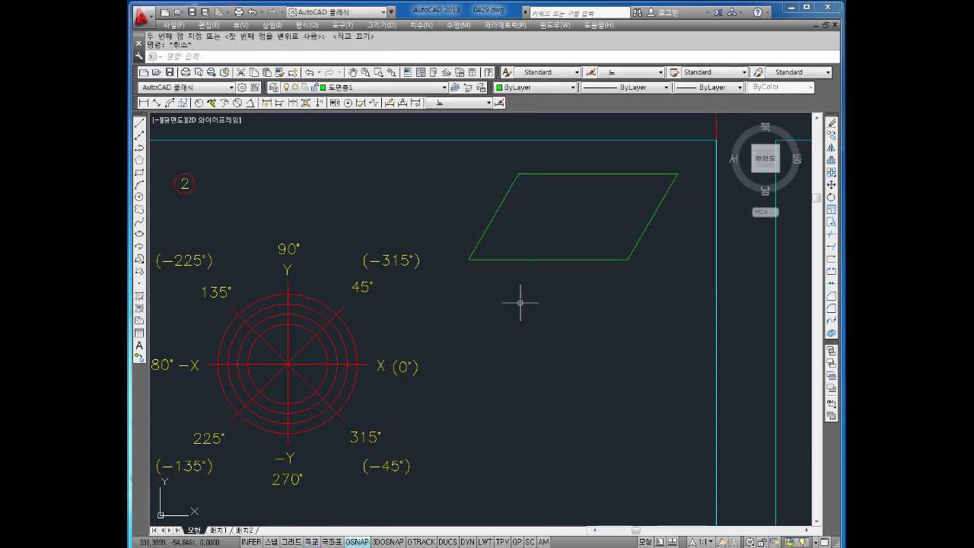
{"action": "middle_click_drag", "start_coordinate": [561, 311], "coordinate": [561, 275]}
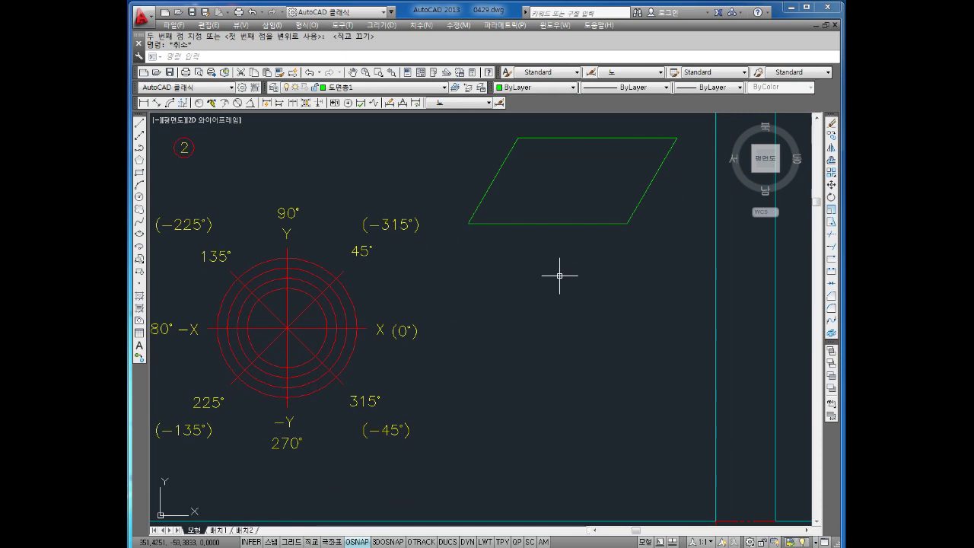
{"action": "key", "text": "Escape"}
{"action": "type", "text": "C"}
{"action": "key", "text": "Return"}
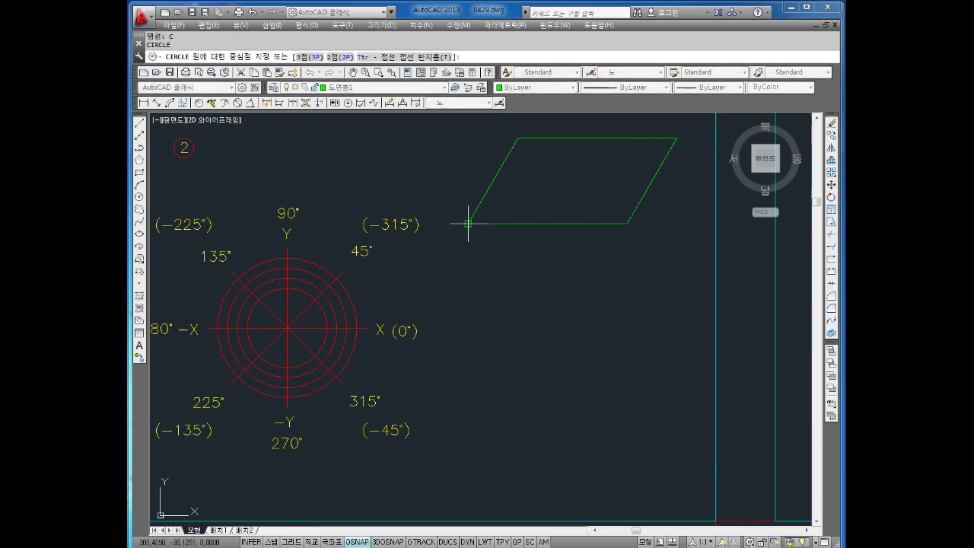
Draw a radius-2 circle centred on the parallelogram's lower-left corner.
{"action": "left_click", "coordinate": [468, 221]}
{"action": "key", "text": "Escape"}
{"action": "type", "text": "2"}
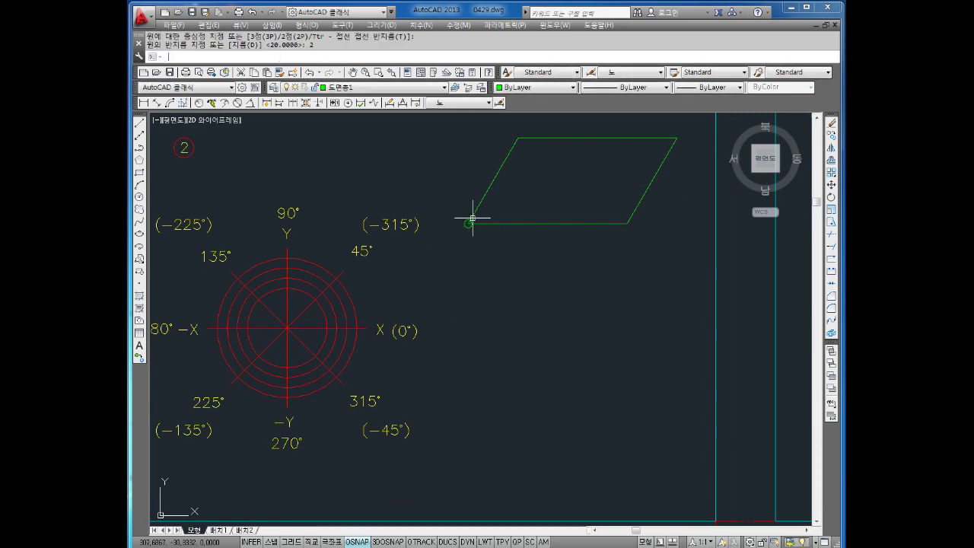
{"action": "key", "text": "Escape"}
{"action": "scroll", "coordinate": [480, 218], "scroll_direction": "up", "scroll_amount": 4}
Fill the small corner circle with a SOLID hatch.
{"action": "key", "text": "Return"}
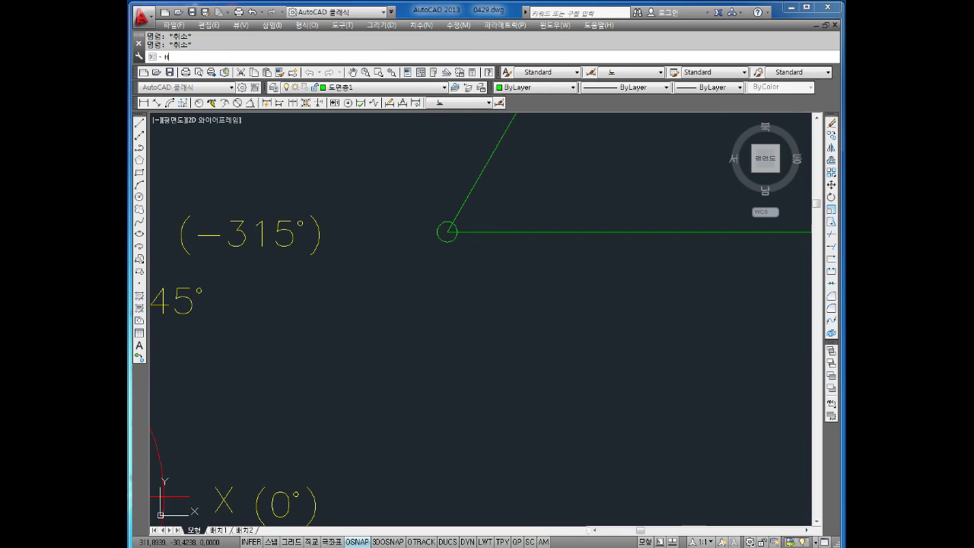
{"action": "left_click", "coordinate": [403, 215]}
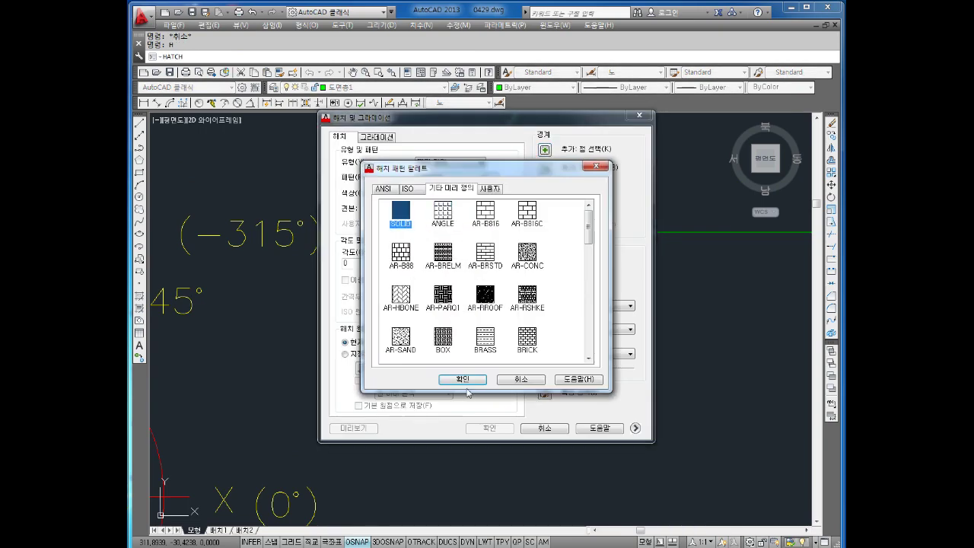
{"action": "left_click", "coordinate": [462, 379]}
{"action": "left_click", "coordinate": [545, 150]}
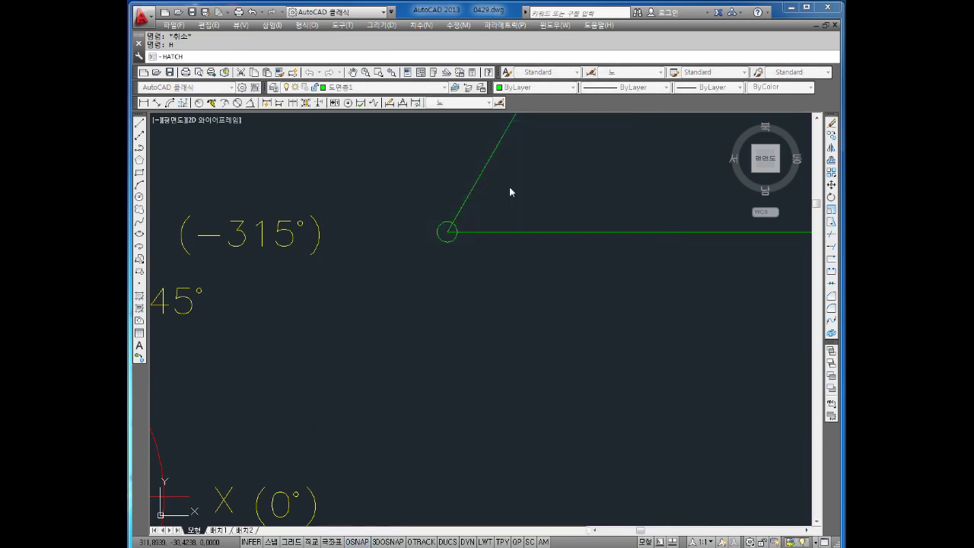
{"action": "left_click", "coordinate": [446, 229]}
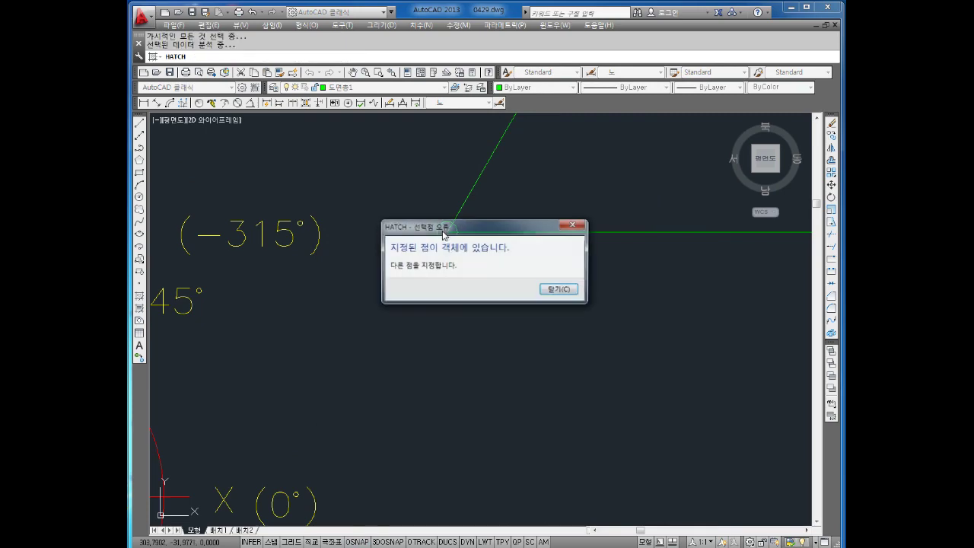
{"action": "left_click", "coordinate": [561, 289]}
{"action": "scroll", "coordinate": [467, 233], "scroll_direction": "up", "scroll_amount": 2}
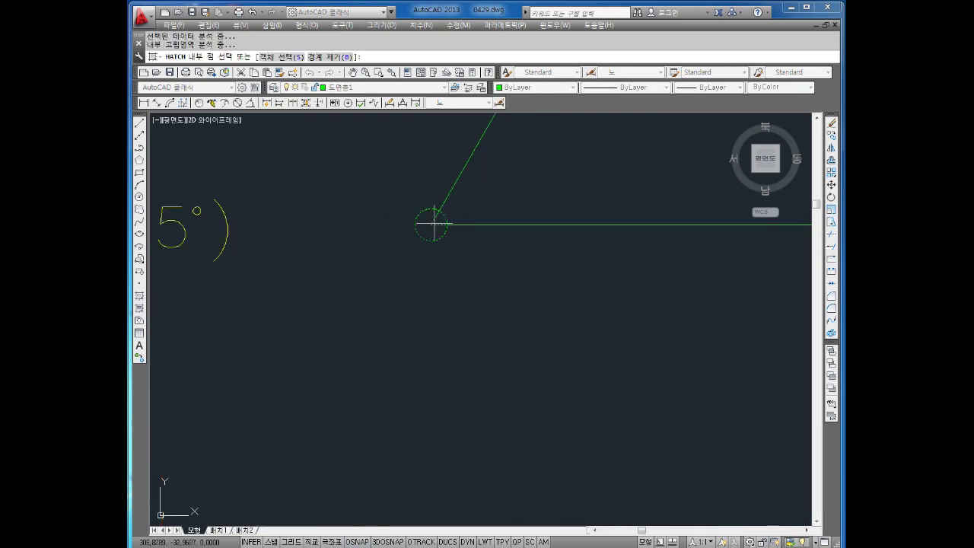
{"action": "key", "text": "Return"}
{"action": "left_click", "coordinate": [487, 424]}
{"action": "key", "text": "Escape"}
{"action": "key", "text": "Escape"}
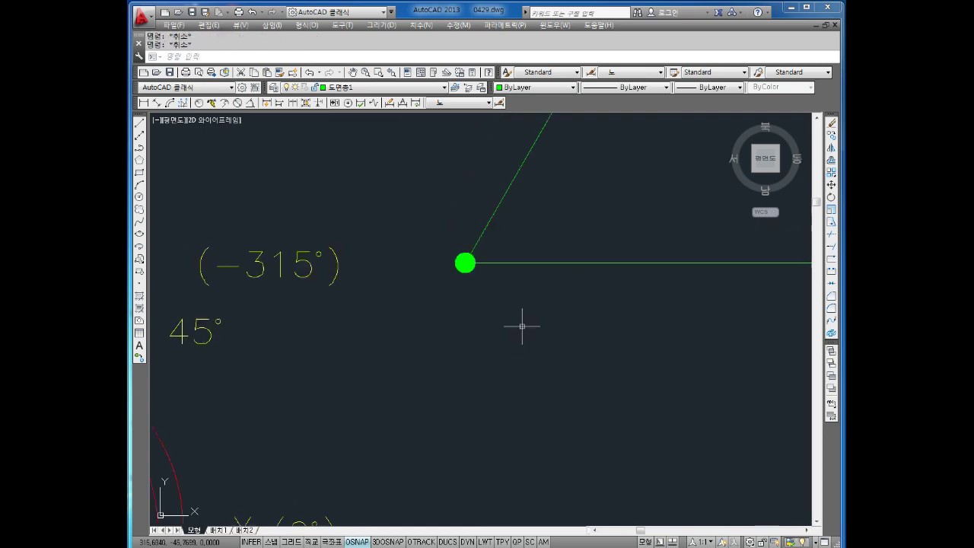
{"action": "scroll", "coordinate": [523, 326], "scroll_direction": "down", "scroll_amount": 3}
{"action": "scroll", "coordinate": [577, 327], "scroll_direction": "down", "scroll_amount": 1}
{"action": "type", "text": "L"}
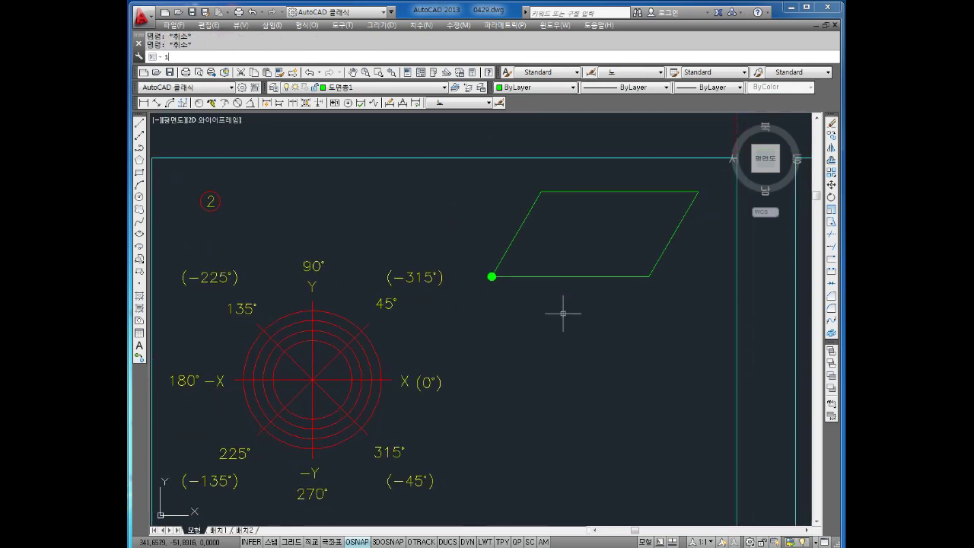
{"action": "scroll", "coordinate": [561, 316], "scroll_direction": "up", "scroll_amount": 2}
Copy the solid green corner dot vertically down to a spot below the parallelogram.
{"action": "key", "text": "Return"}
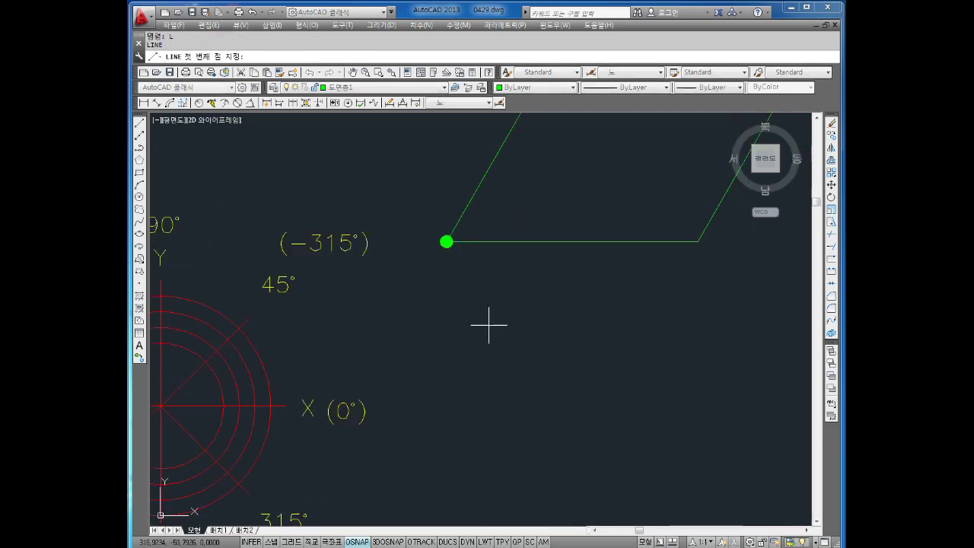
{"action": "key", "text": "Escape"}
{"action": "key", "text": "Escape"}
{"action": "scroll", "coordinate": [500, 298], "scroll_direction": "down", "scroll_amount": 2}
{"action": "scroll", "coordinate": [533, 278], "scroll_direction": "up", "scroll_amount": 2}
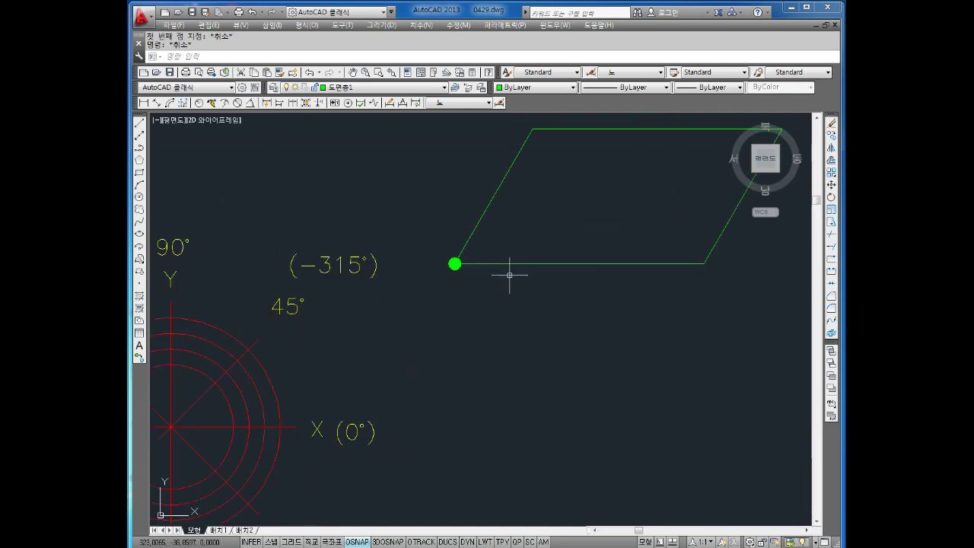
{"action": "scroll", "coordinate": [509, 274], "scroll_direction": "down", "scroll_amount": 1}
{"action": "type", "text": "CO"}
{"action": "key", "text": "Return"}
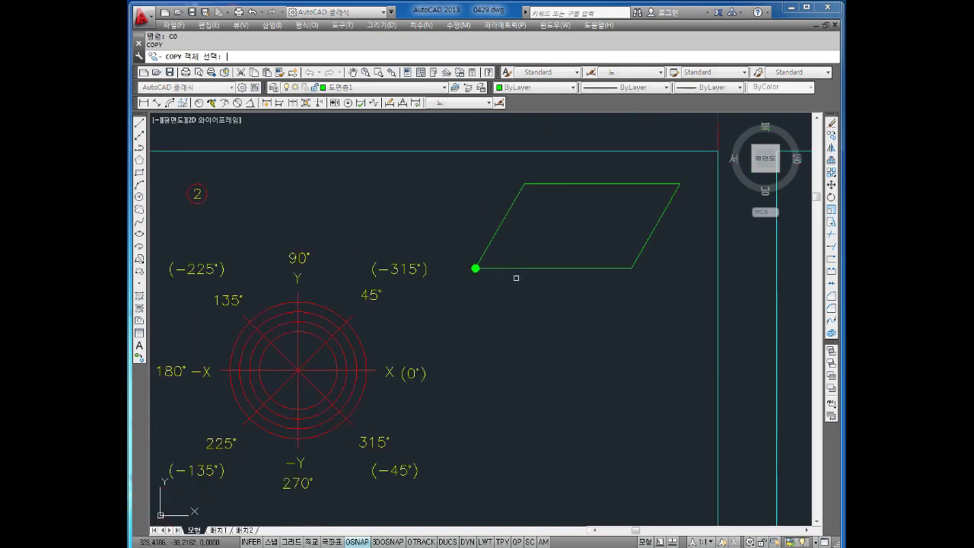
{"action": "left_click", "coordinate": [499, 257]}
{"action": "left_click", "coordinate": [453, 290]}
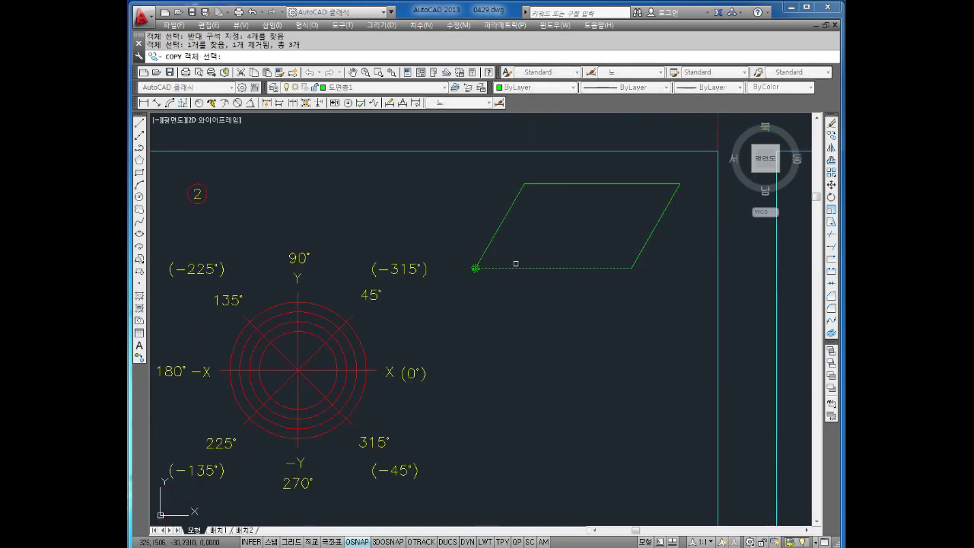
{"action": "key", "text": "Return"}
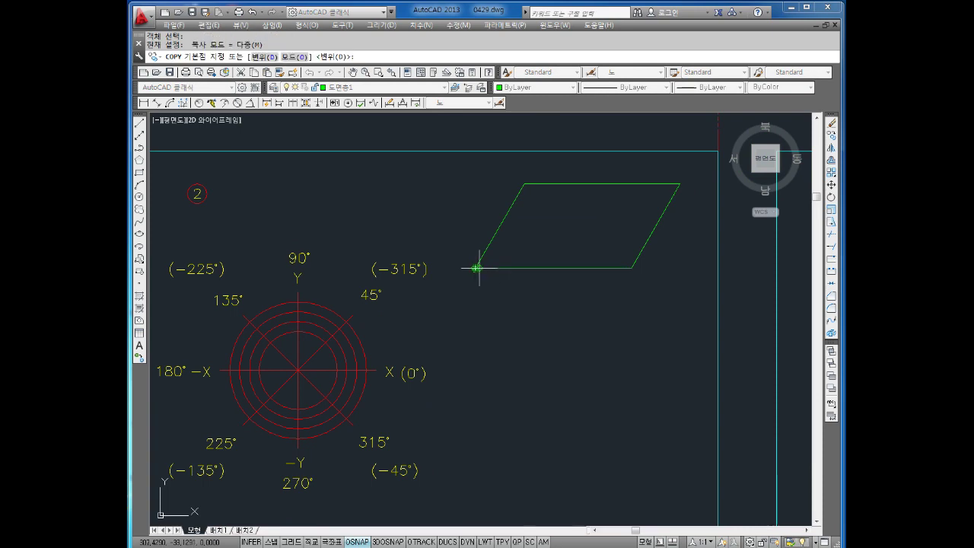
{"action": "left_click", "coordinate": [475, 268]}
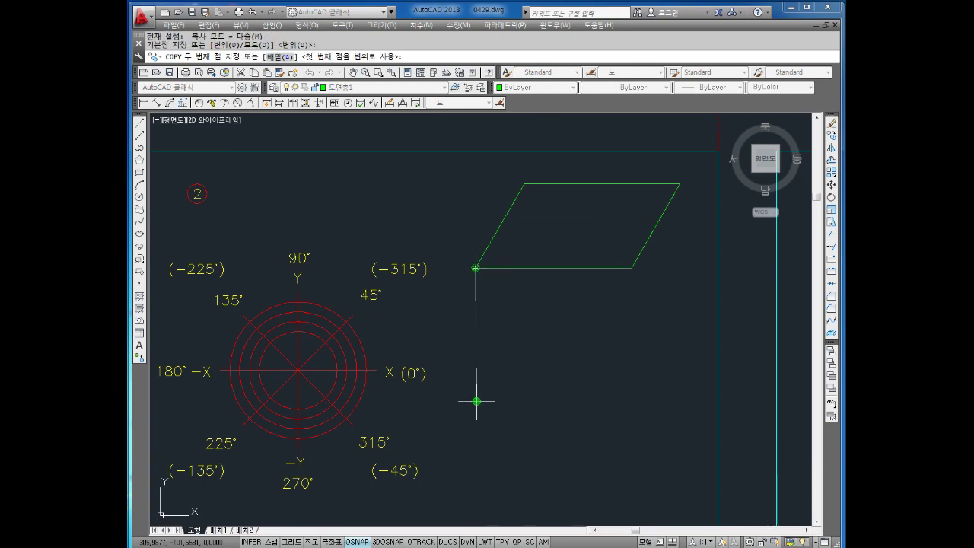
{"action": "key", "text": "F8"}
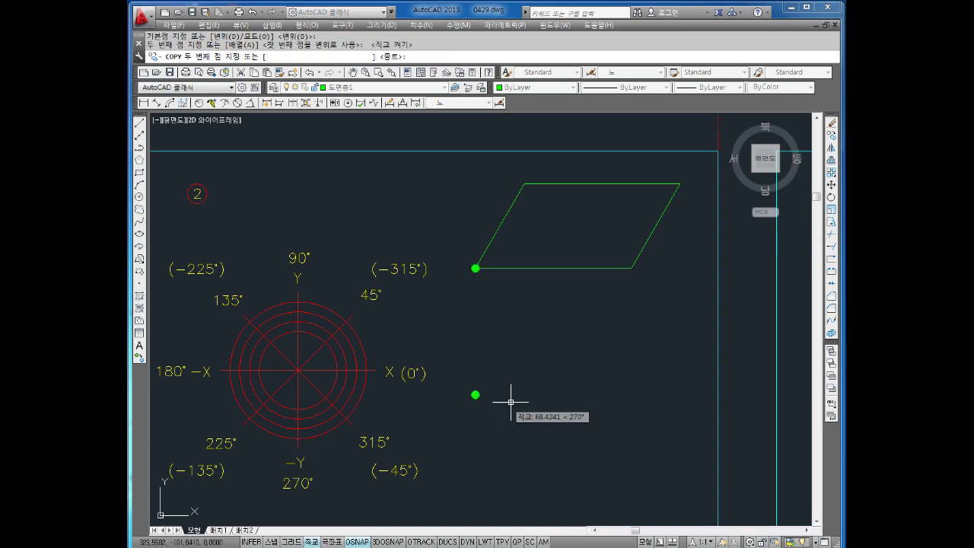
{"action": "key", "text": "Escape"}
{"action": "type", "text": "l"}
{"action": "key", "text": "Return"}
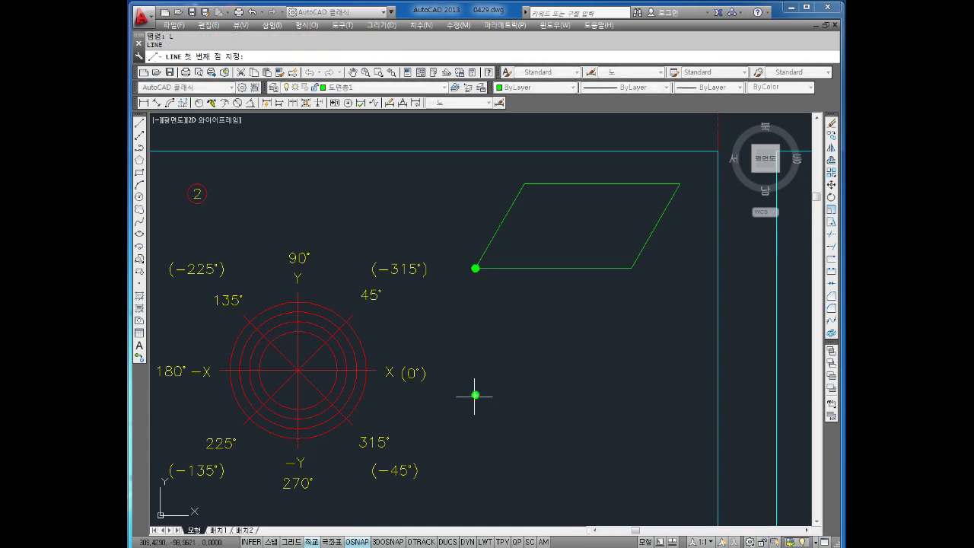
From the copied dot, draw a 60-unit horizontal side, 20-unit vertical side, 30-unit side at 120°, and 30-unit leftward segment.
{"action": "left_click", "coordinate": [475, 395]}
{"action": "type", "text": "60"}
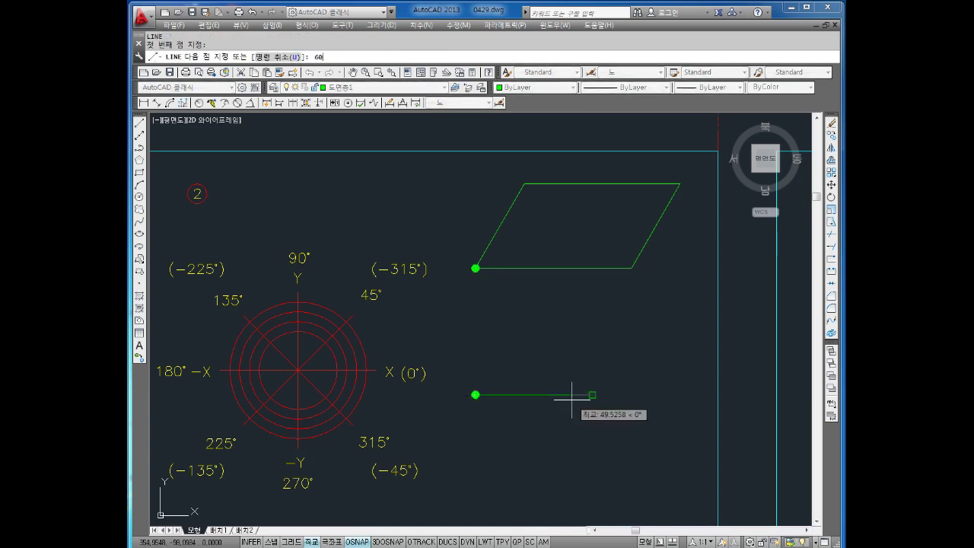
{"action": "key", "text": "Return"}
{"action": "type", "text": "0"}
{"action": "key", "text": "Return"}
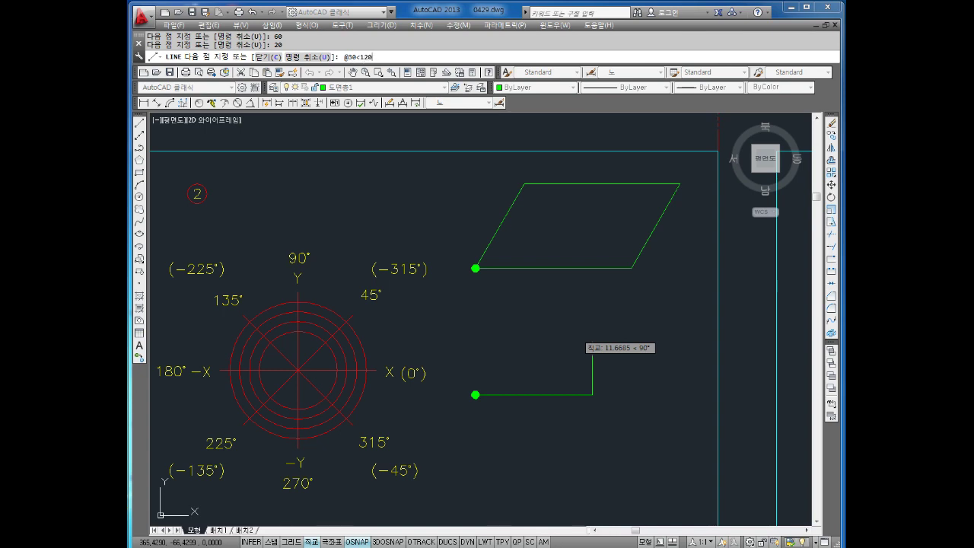
{"action": "key", "text": "Return"}
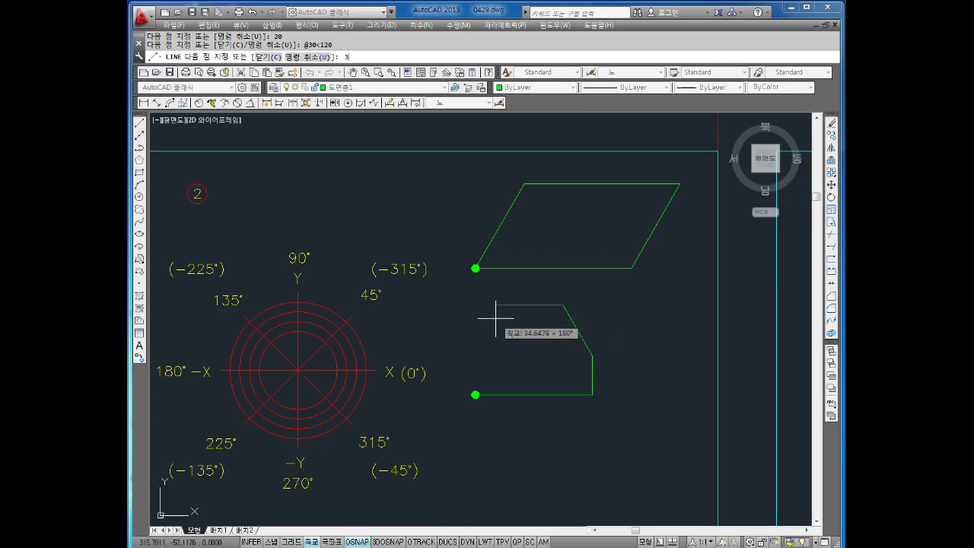
{"action": "type", "text": "0"}
{"action": "key", "text": "Return"}
{"action": "key", "text": "Return"}
{"action": "key", "text": "Return"}
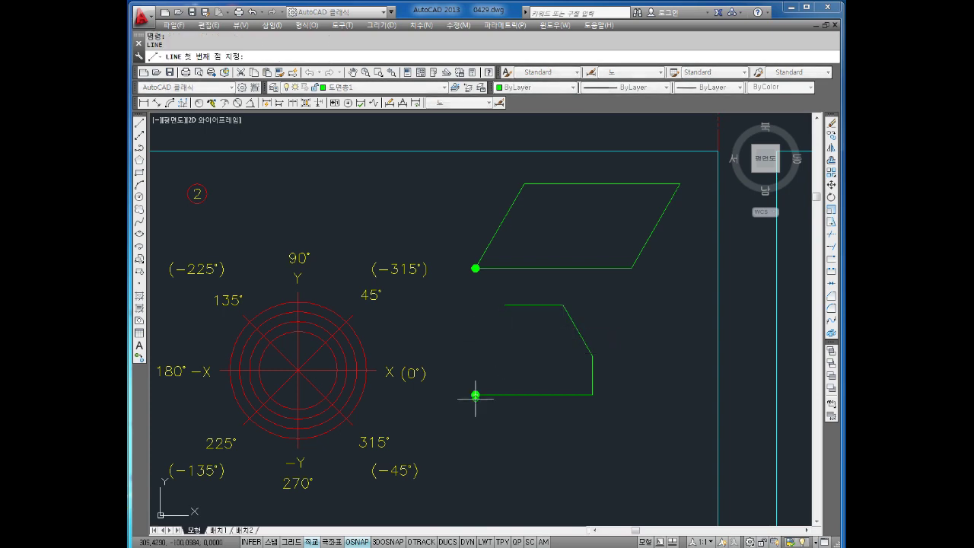
Add a 20-unit upward left side from the dot, then a slanted edge to the top edge.
{"action": "left_click", "coordinate": [475, 395]}
{"action": "type", "text": "20"}
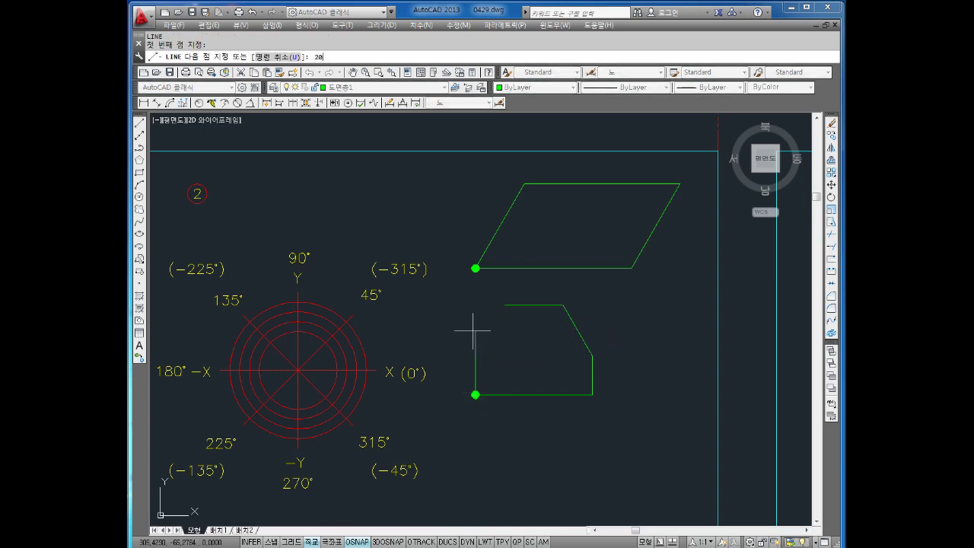
{"action": "key", "text": "Return"}
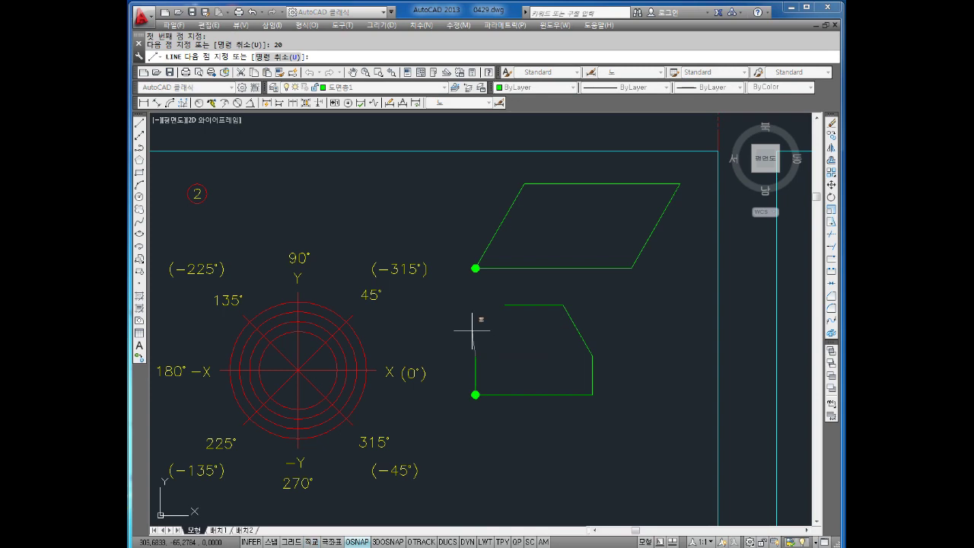
{"action": "type", "text": "@30<6"}
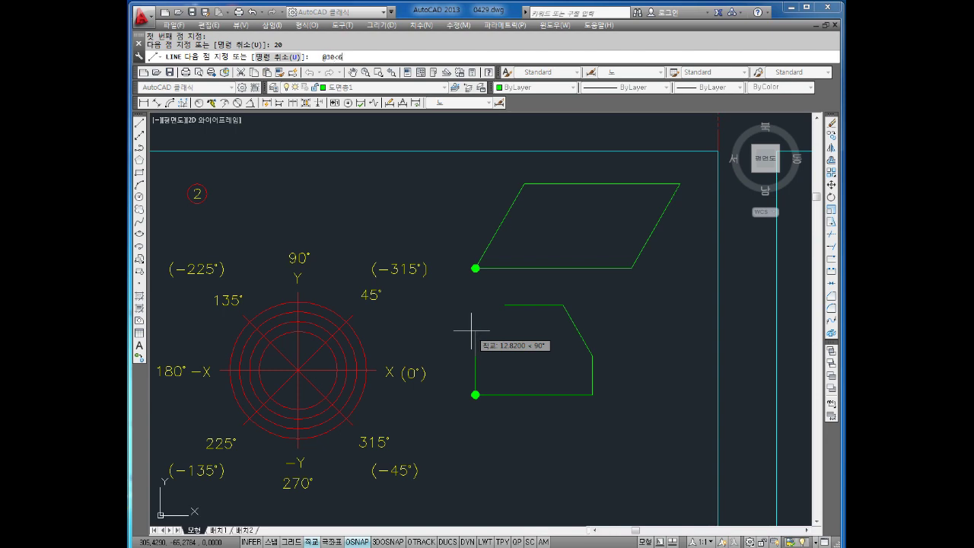
{"action": "key", "text": "Escape"}
Start COPY and crossing-select the six-sided green outline with its corner dot.
{"action": "scroll", "coordinate": [495, 329], "scroll_direction": "up", "scroll_amount": 5}
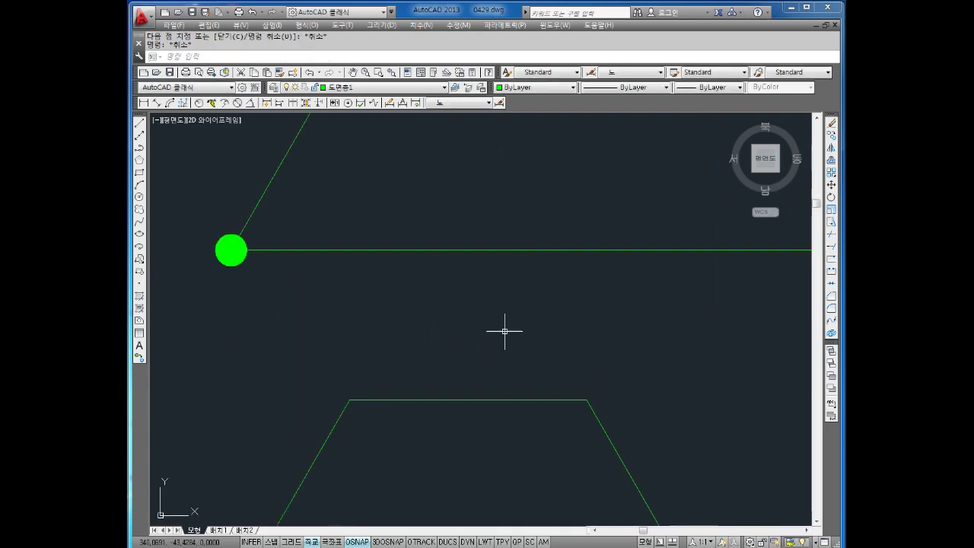
{"action": "scroll", "coordinate": [360, 389], "scroll_direction": "up", "scroll_amount": 3}
{"action": "scroll", "coordinate": [359, 389], "scroll_direction": "down", "scroll_amount": 2}
{"action": "scroll", "coordinate": [401, 381], "scroll_direction": "down", "scroll_amount": 2}
{"action": "scroll", "coordinate": [442, 416], "scroll_direction": "down", "scroll_amount": 1}
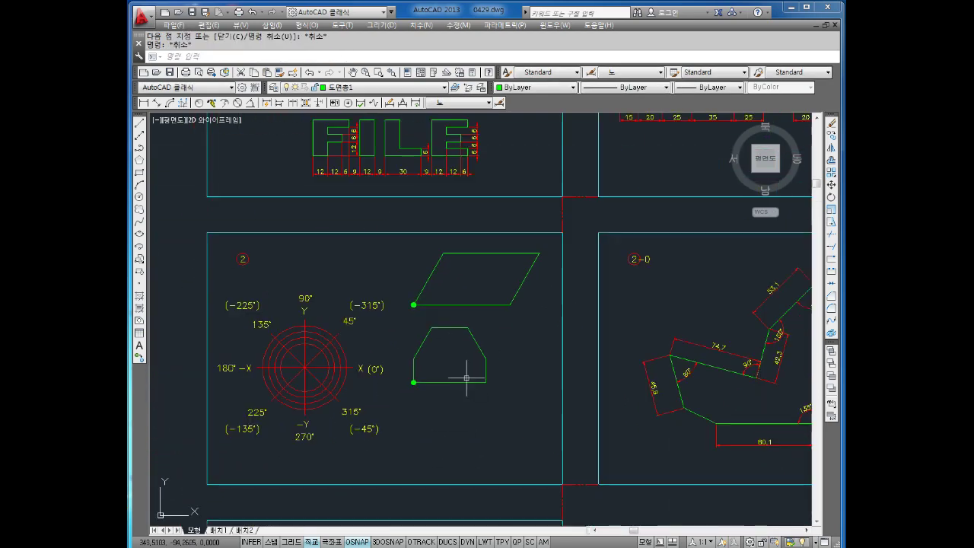
{"action": "scroll", "coordinate": [459, 374], "scroll_direction": "up", "scroll_amount": 1}
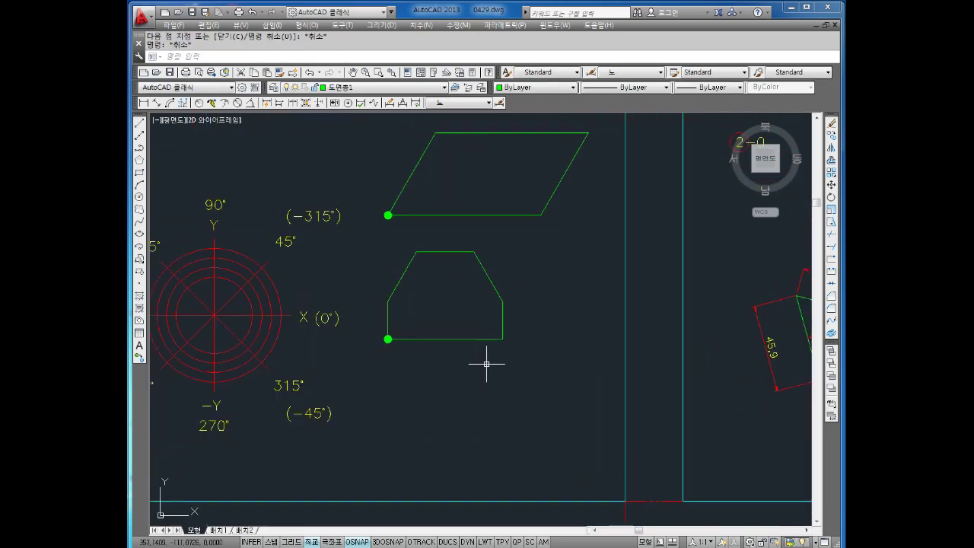
{"action": "middle_click_drag", "start_coordinate": [467, 368], "coordinate": [467, 350]}
{"action": "key", "text": "Escape"}
{"action": "type", "text": "co"}
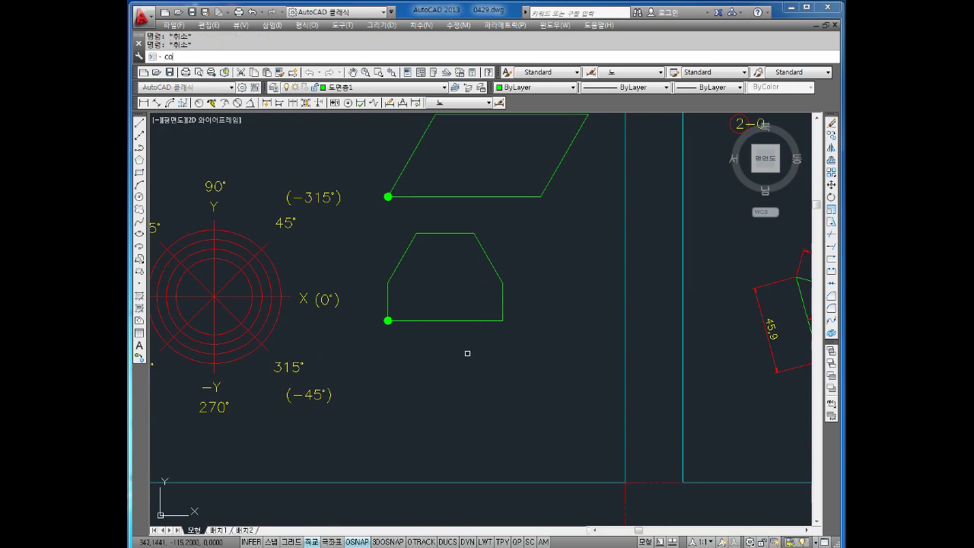
{"action": "key", "text": "Return"}
{"action": "left_click", "coordinate": [536, 219]}
{"action": "left_click", "coordinate": [402, 311]}
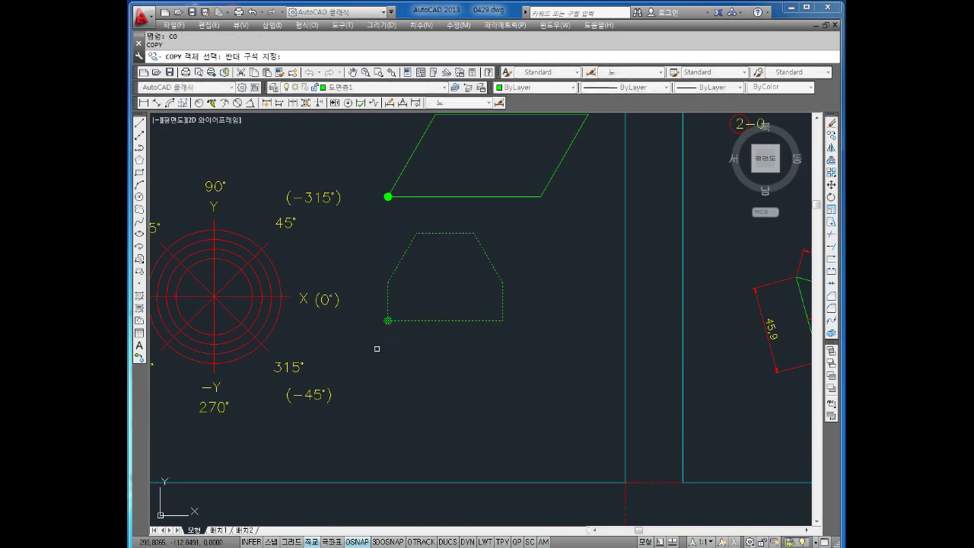
{"action": "key", "text": "Return"}
Place the copy directly below the original, using the green corner dot as base point.
{"action": "left_click", "coordinate": [387, 322]}
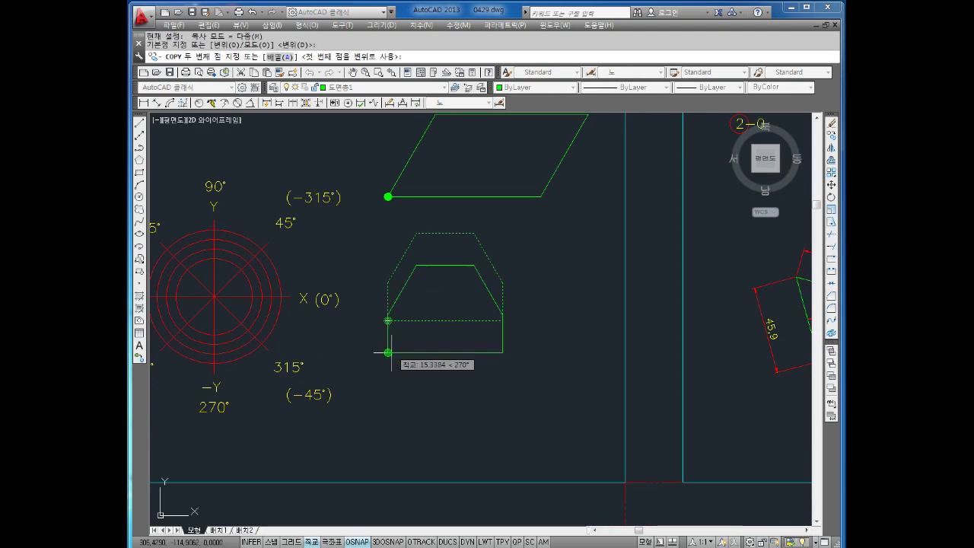
{"action": "middle_click_drag", "start_coordinate": [408, 387], "coordinate": [455, 315]}
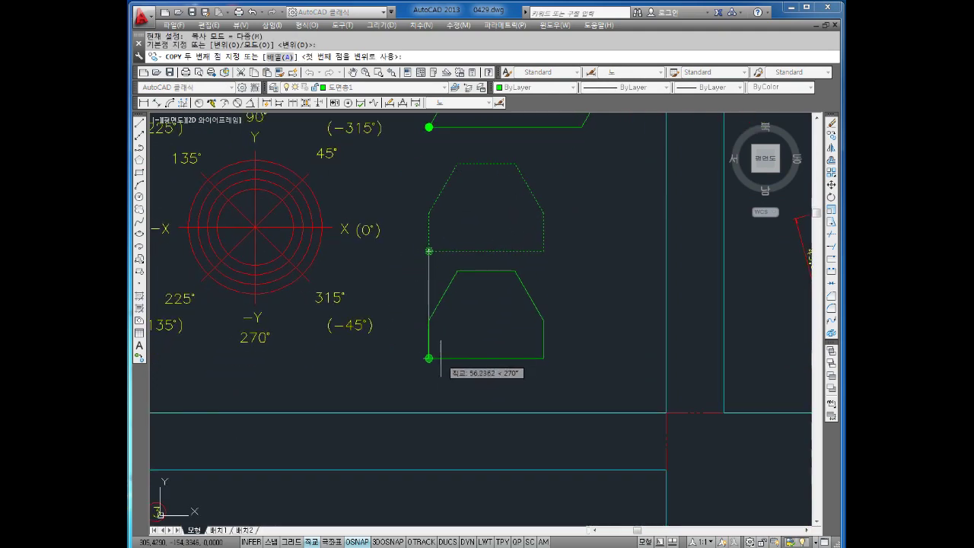
{"action": "left_click", "coordinate": [433, 357]}
{"action": "scroll", "coordinate": [433, 357], "scroll_direction": "down", "scroll_amount": 2}
{"action": "scroll", "coordinate": [434, 356], "scroll_direction": "down", "scroll_amount": 2}
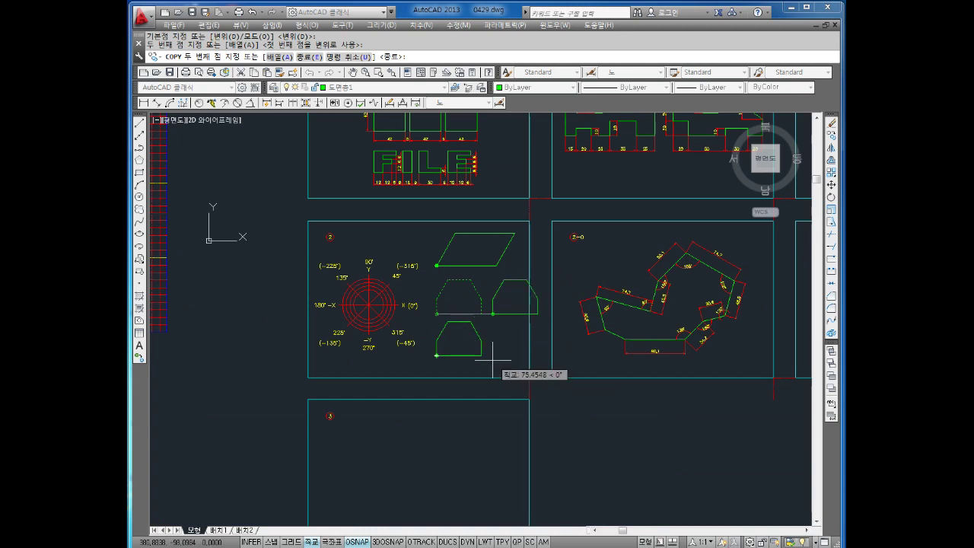
{"action": "key", "text": "Escape"}
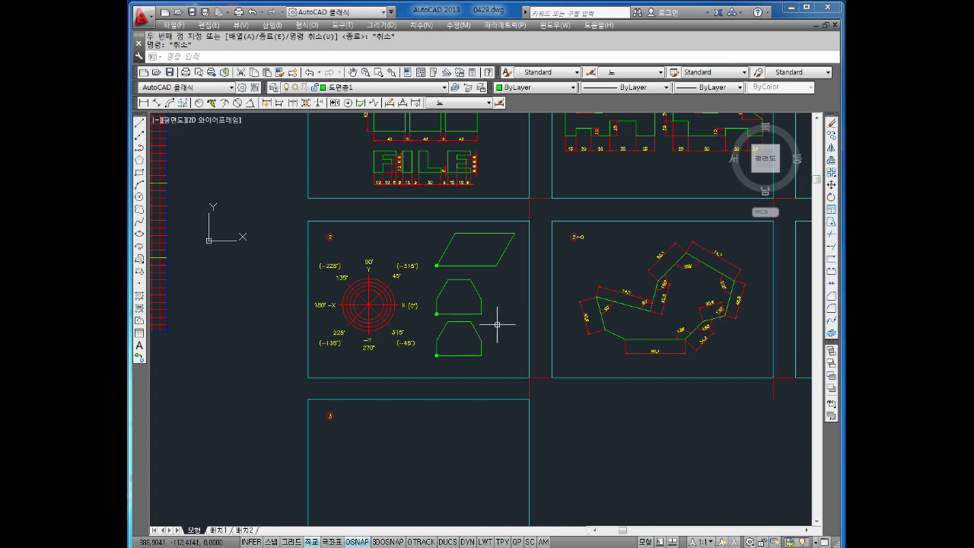
{"action": "scroll", "coordinate": [495, 322], "scroll_direction": "up", "scroll_amount": 1}
Move the lower hexagonal outline copy slightly farther down from its green dot to widen the gap.
{"action": "scroll", "coordinate": [461, 302], "scroll_direction": "up", "scroll_amount": 1}
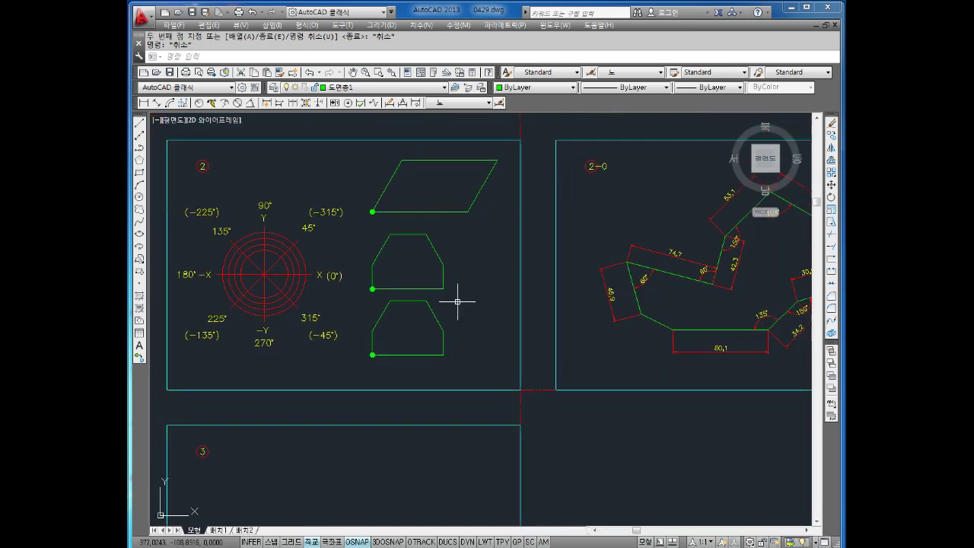
{"action": "key", "text": "Escape"}
{"action": "type", "text": "m"}
{"action": "key", "text": "Return"}
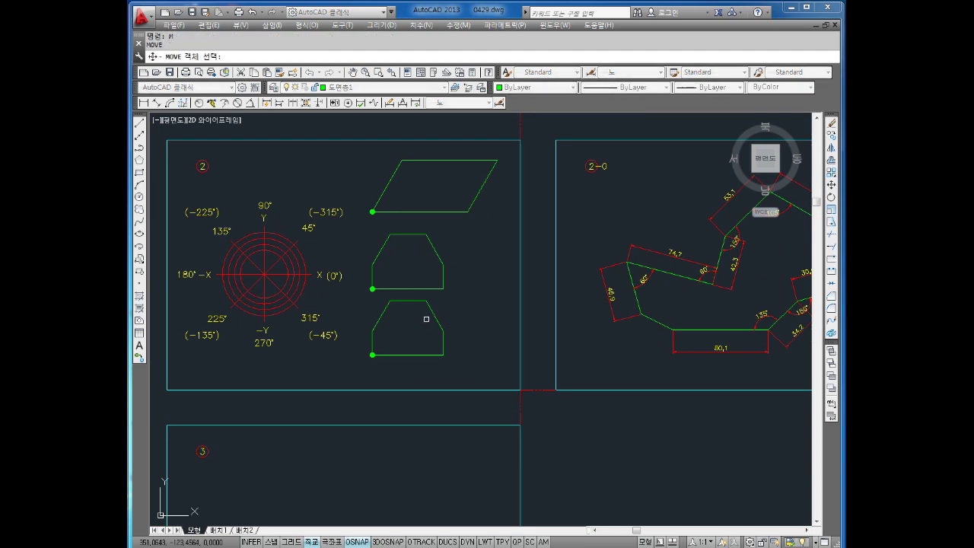
{"action": "scroll", "coordinate": [426, 319], "scroll_direction": "up", "scroll_amount": 2}
{"action": "left_click", "coordinate": [473, 273]}
{"action": "left_click", "coordinate": [318, 386]}
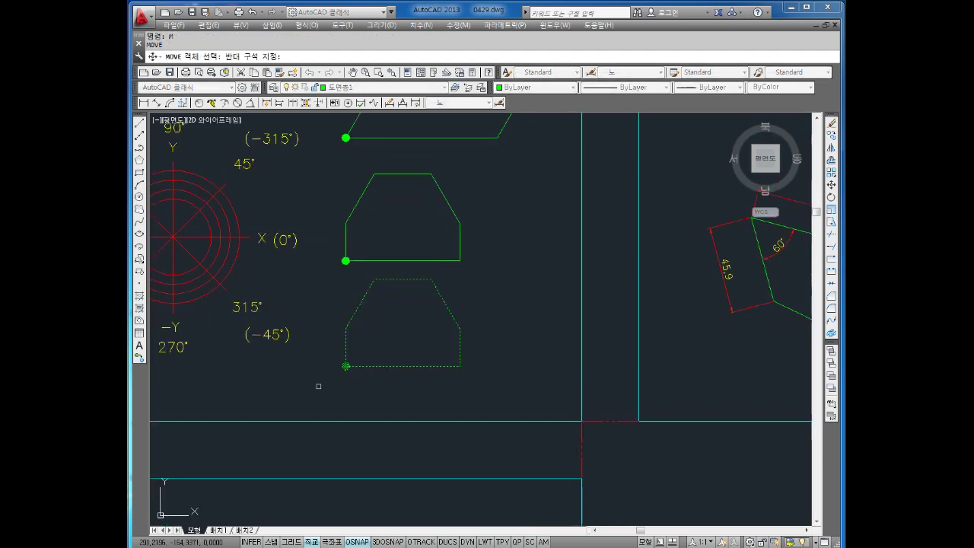
{"action": "key", "text": "Return"}
{"action": "left_click", "coordinate": [346, 366]}
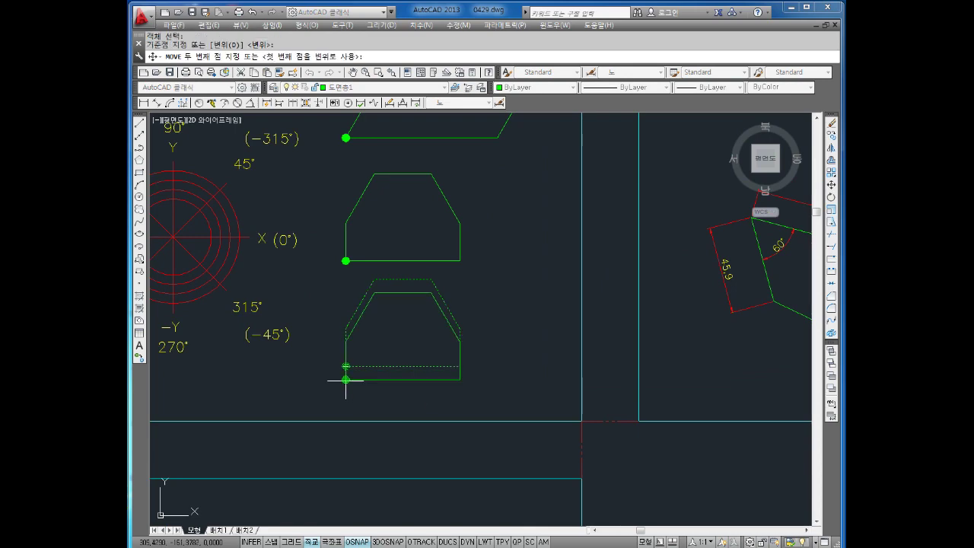
{"action": "left_click", "coordinate": [345, 379]}
{"action": "key", "text": "Escape"}
{"action": "scroll", "coordinate": [457, 312], "scroll_direction": "down", "scroll_amount": 3}
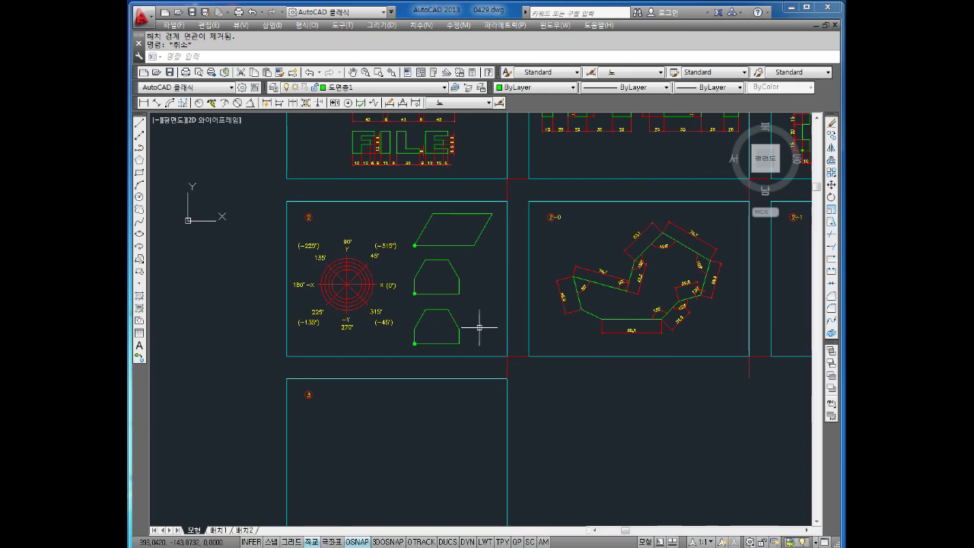
{"action": "scroll", "coordinate": [449, 329], "scroll_direction": "up", "scroll_amount": 2}
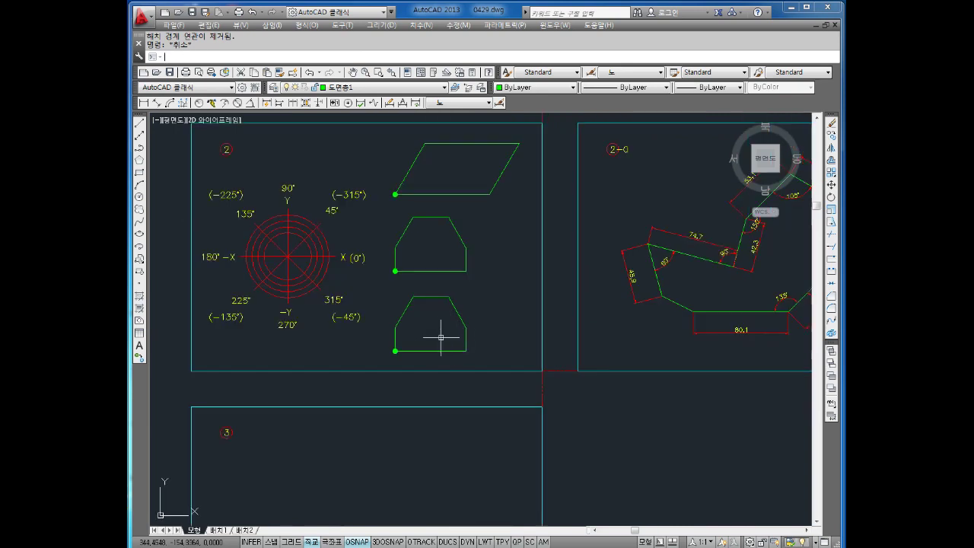
Erase the lower copy's outline lines, leaving only its green dot.
{"action": "key", "text": "Escape"}
{"action": "type", "text": "M"}
{"action": "key", "text": "Return"}
{"action": "left_click", "coordinate": [503, 279]}
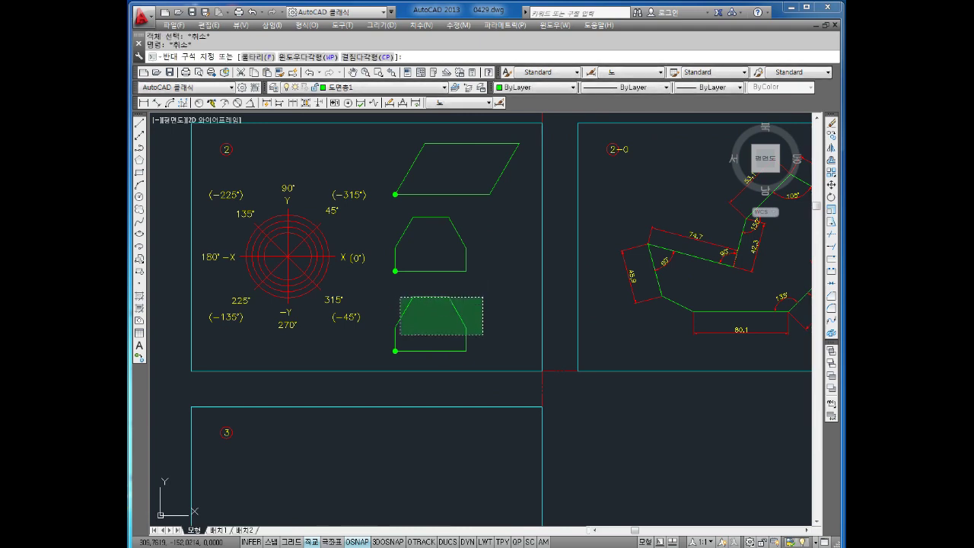
{"action": "left_click", "coordinate": [387, 334]}
{"action": "left_click", "coordinate": [483, 354]}
{"action": "left_click", "coordinate": [446, 355]}
{"action": "key", "text": "Delete"}
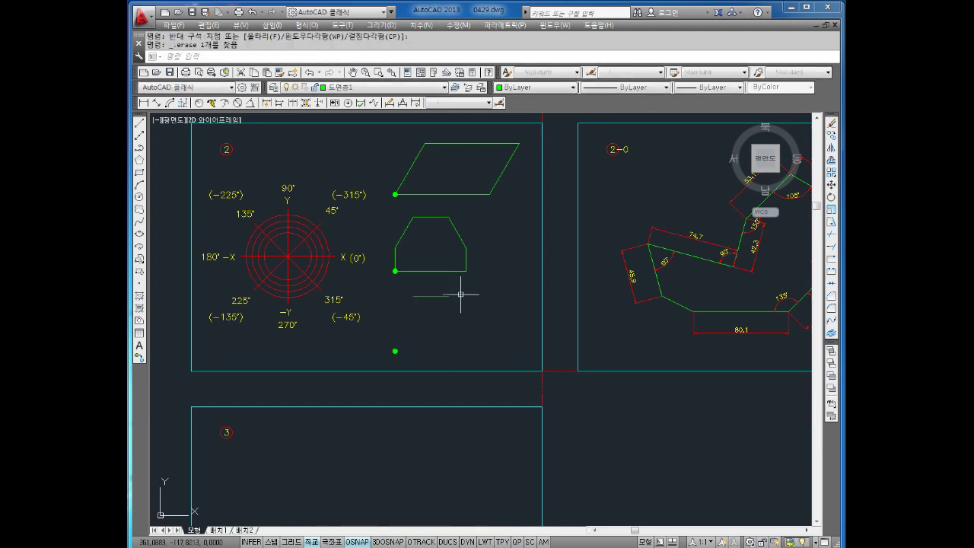
{"action": "scroll", "coordinate": [392, 340], "scroll_direction": "up", "scroll_amount": 2}
Move the leftover green dot slightly upward toward the original outline.
{"action": "type", "text": "M"}
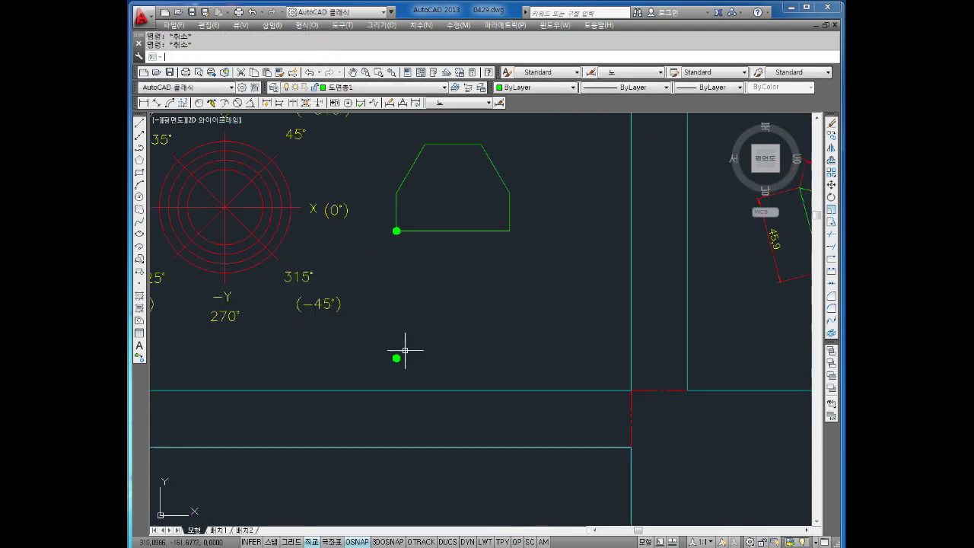
{"action": "key", "text": "Return"}
{"action": "left_click", "coordinate": [395, 359]}
{"action": "key", "text": "Return"}
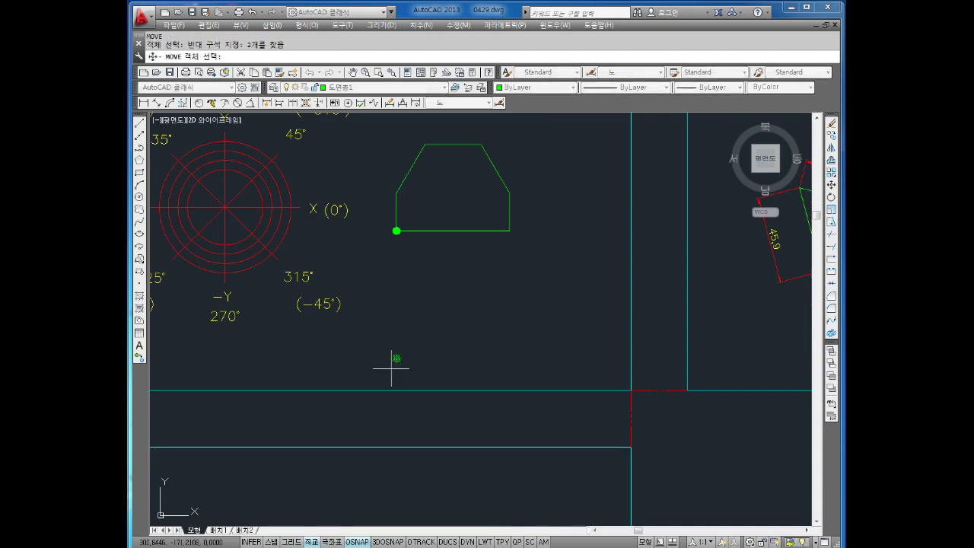
{"action": "left_click", "coordinate": [397, 358]}
{"action": "left_click", "coordinate": [396, 329]}
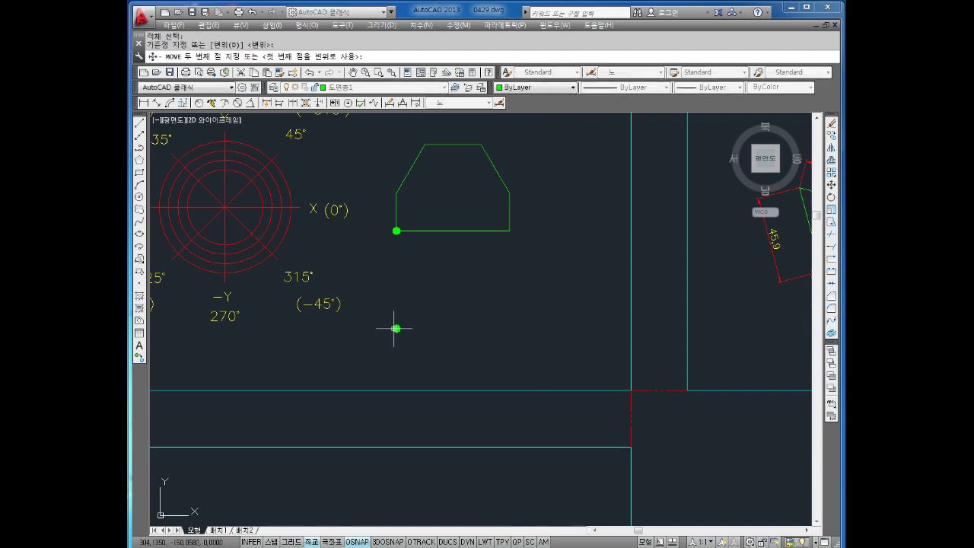
{"action": "key", "text": "Escape"}
{"action": "key", "text": "Escape"}
{"action": "type", "text": "L"}
{"action": "key", "text": "Return"}
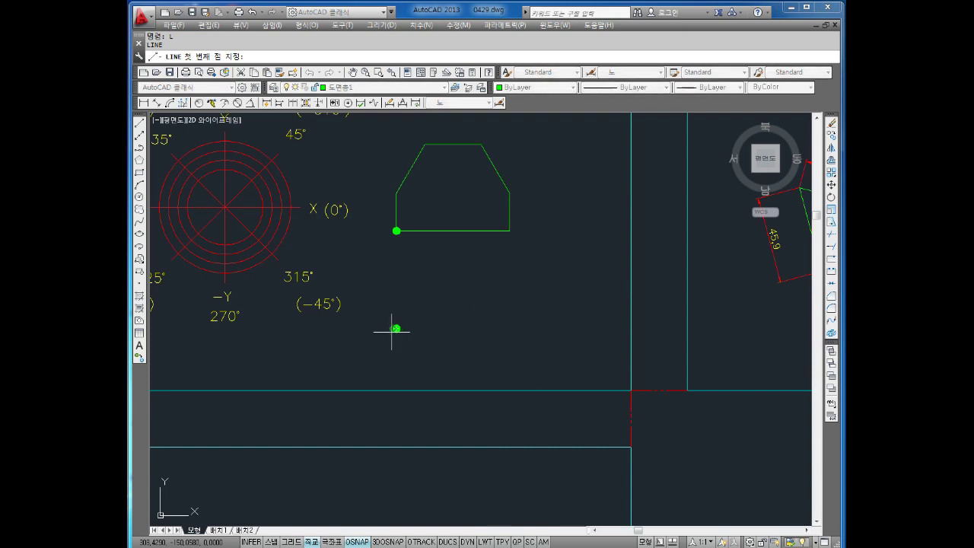
From the green dot, draw a short slanted edge down-right, a 20-unit edge right, then a 5-unit drop.
{"action": "left_click", "coordinate": [397, 329]}
{"action": "type", "text": "@15<-"}
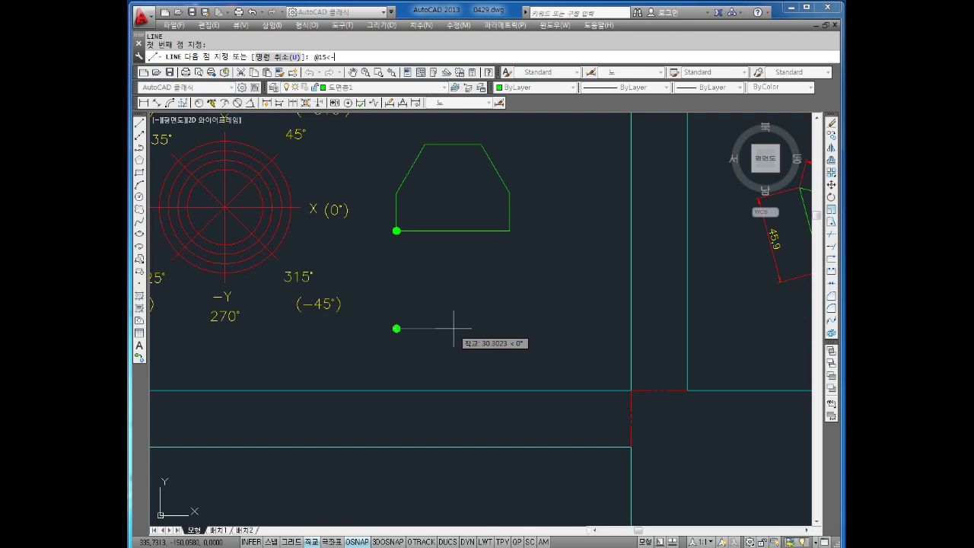
{"action": "type", "text": "30"}
{"action": "key", "text": "Return"}
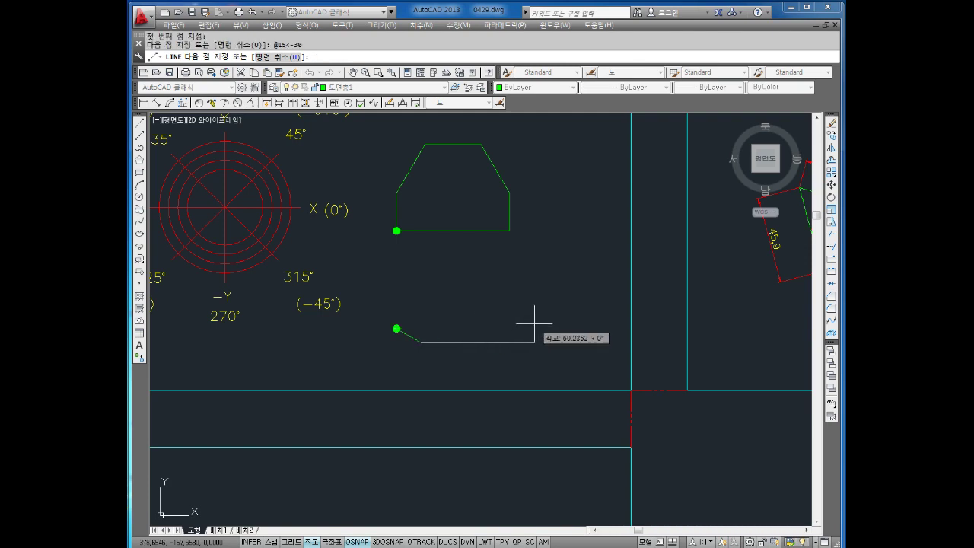
{"action": "type", "text": "20"}
{"action": "key", "text": "Return"}
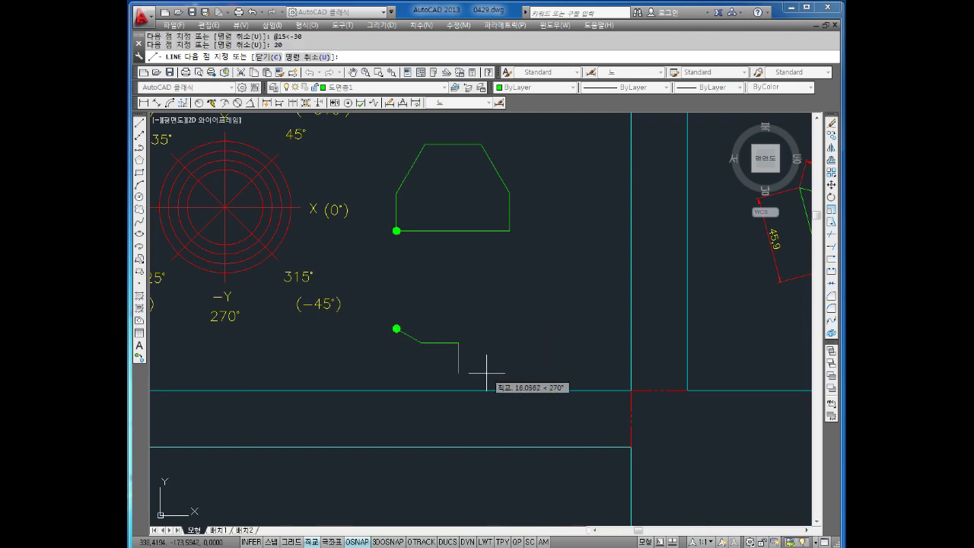
{"action": "key", "text": "Return"}
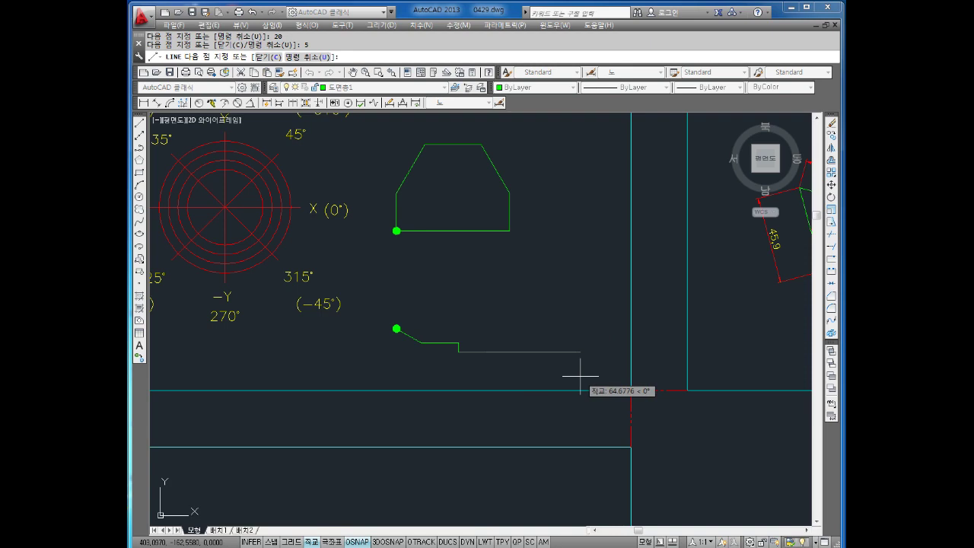
Continue with the 50-unit bottom edge, 35-unit right side, 50-unit top edge and a 20-unit edge left.
{"action": "type", "text": "50"}
{"action": "key", "text": "Return"}
{"action": "type", "text": "35"}
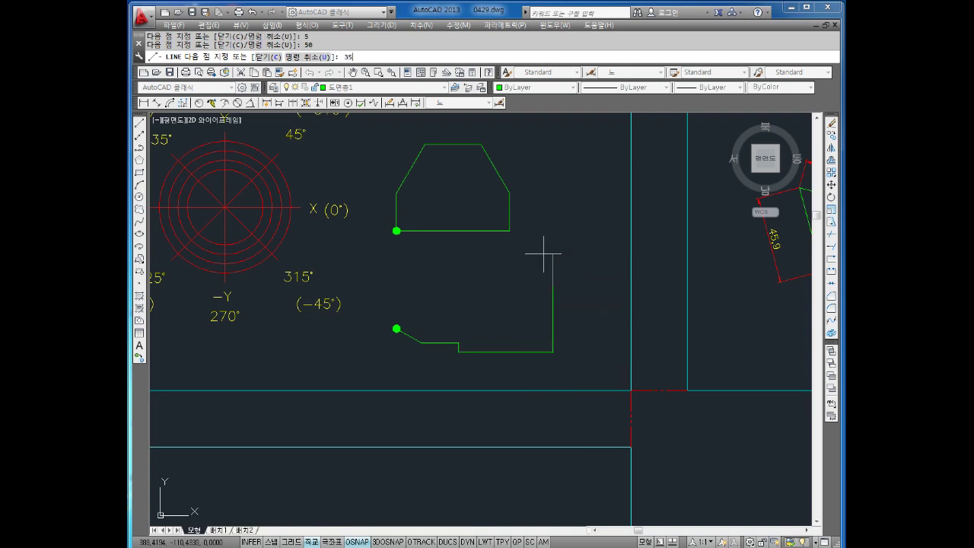
{"action": "key", "text": "Return"}
{"action": "type", "text": "0"}
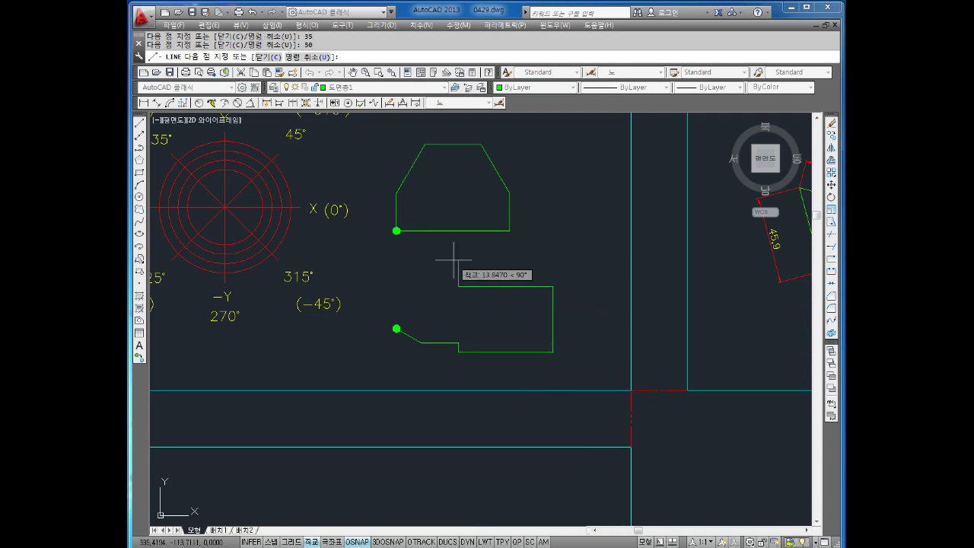
{"action": "key", "text": "Return"}
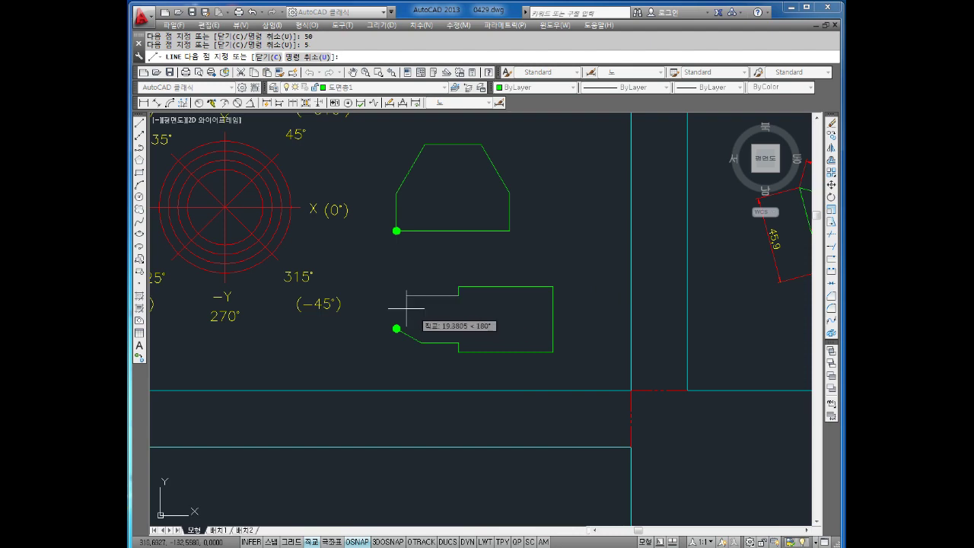
{"action": "type", "text": "20"}
{"action": "key", "text": "Return"}
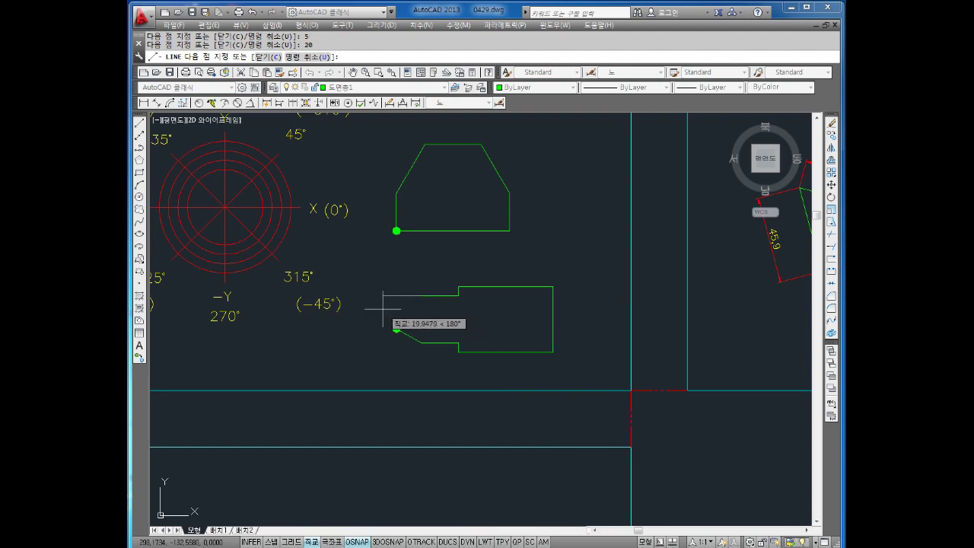
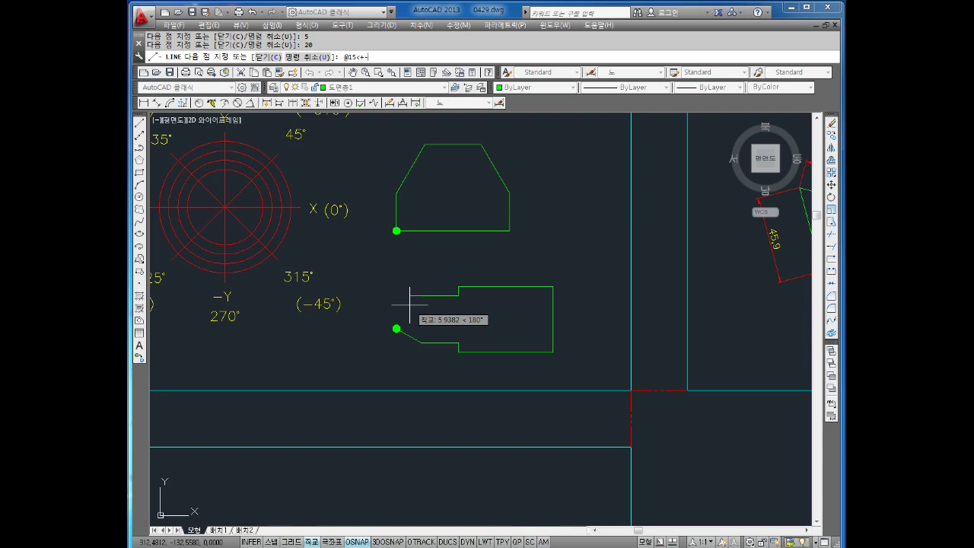
Replace the wrong -210° segment with a 15-long line at 210° to close the pointed left end.
{"action": "type", "text": "-210"}
{"action": "key", "text": "Return"}
{"action": "type", "text": "u"}
{"action": "key", "text": "Return"}
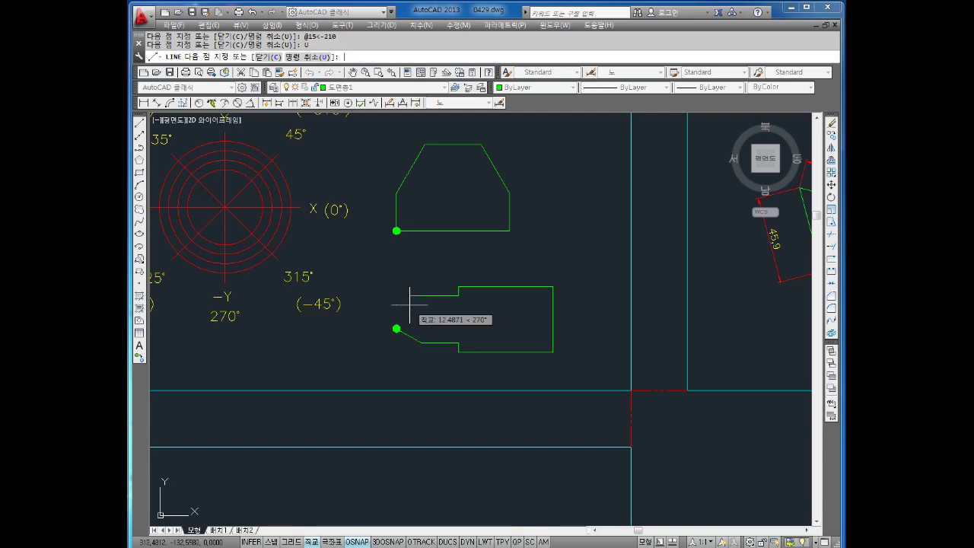
{"action": "type", "text": "@"}
{"action": "key", "text": "Return"}
{"action": "scroll", "coordinate": [445, 332], "scroll_direction": "up", "scroll_amount": 5}
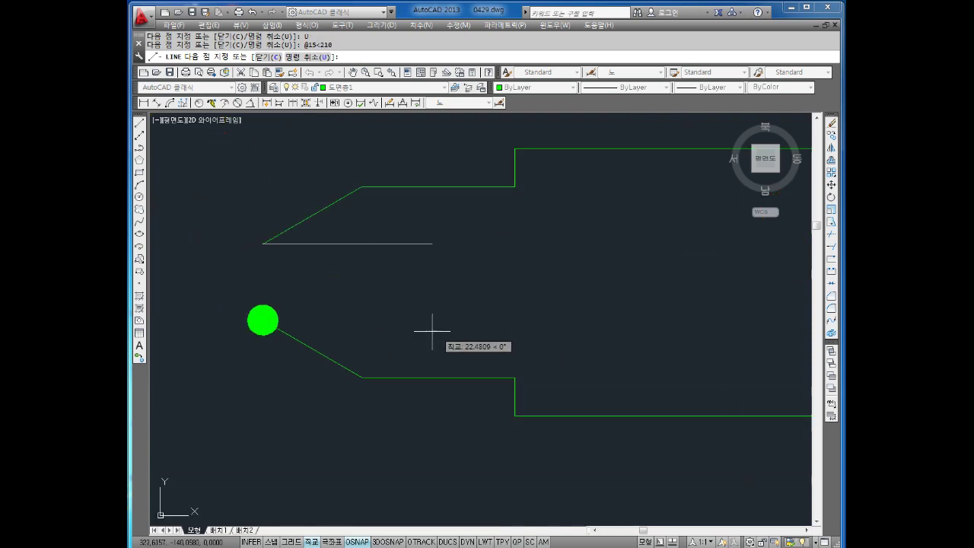
{"action": "key", "text": "Escape"}
{"action": "scroll", "coordinate": [419, 342], "scroll_direction": "down", "scroll_amount": 2}
{"action": "scroll", "coordinate": [478, 342], "scroll_direction": "down", "scroll_amount": 4}
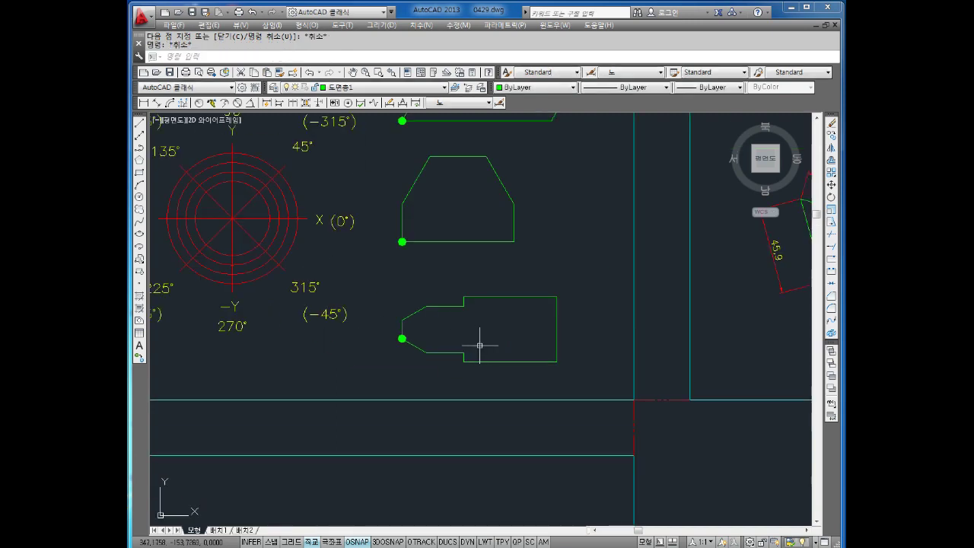
{"action": "scroll", "coordinate": [527, 360], "scroll_direction": "down", "scroll_amount": 4}
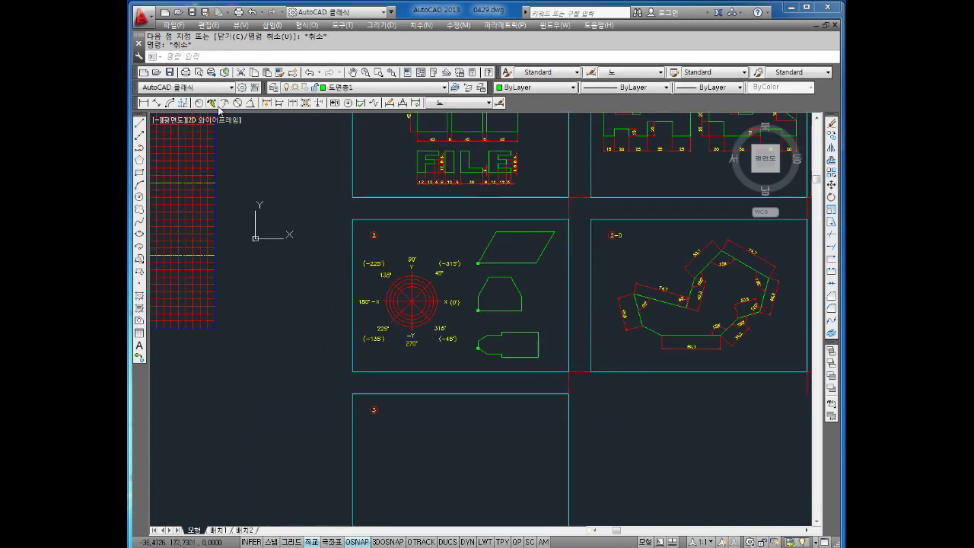
Add 60° angle dimensions at both lower corners of the parallelogram.
{"action": "left_click", "coordinate": [251, 103]}
{"action": "scroll", "coordinate": [432, 204], "scroll_direction": "up", "scroll_amount": 2}
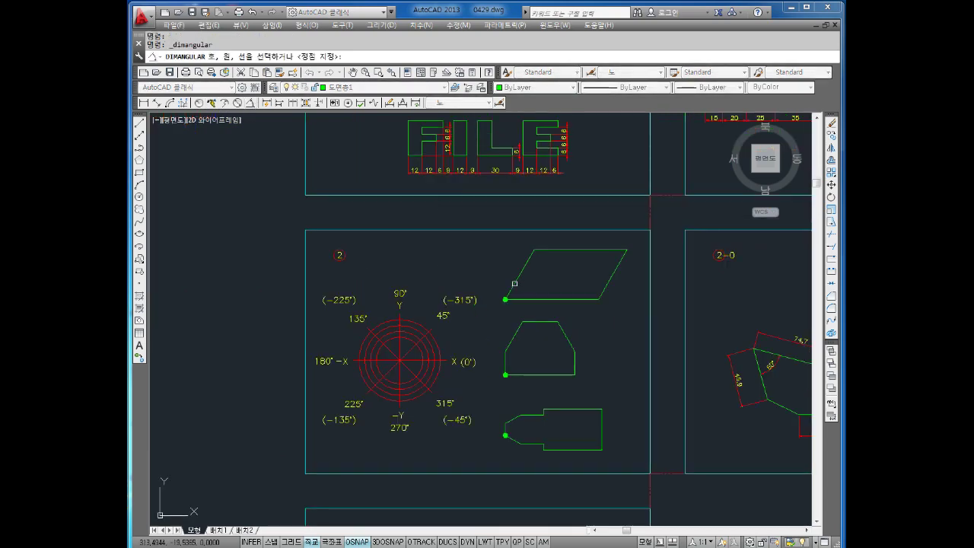
{"action": "left_click", "coordinate": [515, 283]}
{"action": "left_click", "coordinate": [524, 299]}
{"action": "left_click", "coordinate": [531, 285]}
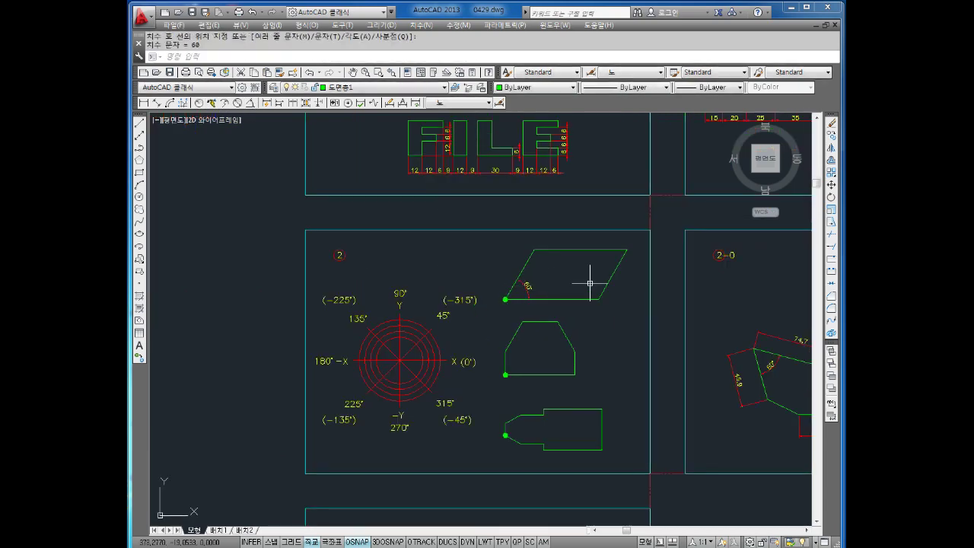
{"action": "scroll", "coordinate": [589, 283], "scroll_direction": "up", "scroll_amount": 5}
{"action": "key", "text": "Return"}
{"action": "left_click", "coordinate": [537, 269]}
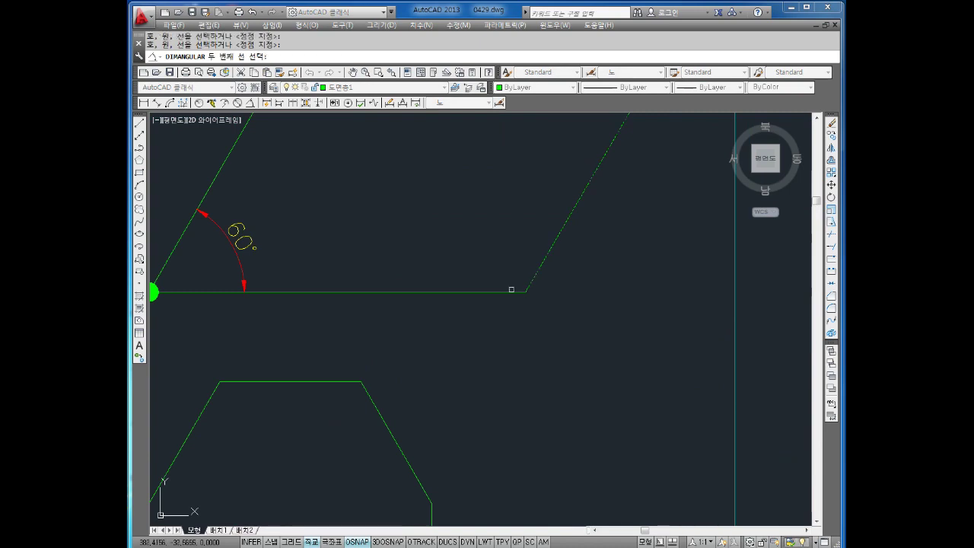
{"action": "left_click", "coordinate": [508, 292]}
{"action": "left_click", "coordinate": [607, 259]}
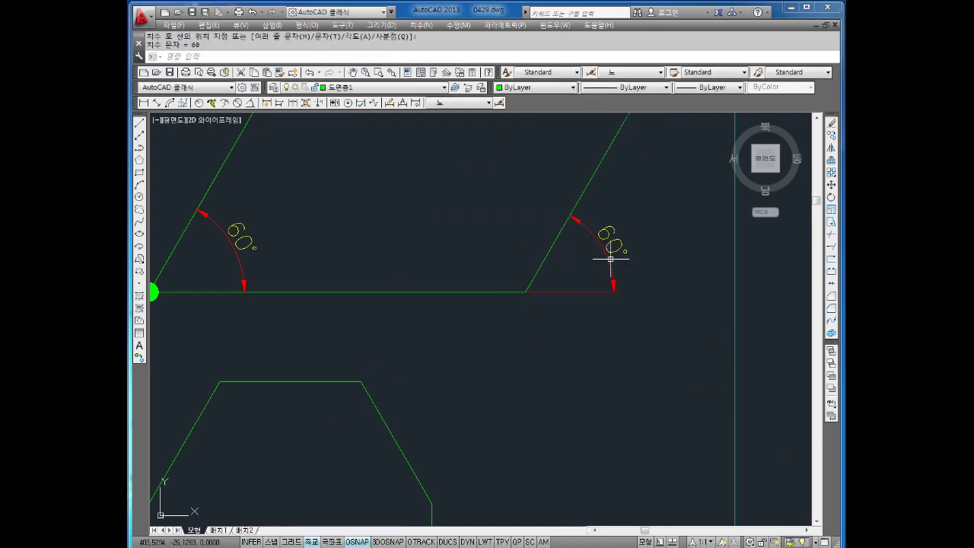
{"action": "scroll", "coordinate": [602, 263], "scroll_direction": "down", "scroll_amount": 4}
{"action": "key", "text": "Return"}
{"action": "scroll", "coordinate": [427, 276], "scroll_direction": "up", "scroll_amount": 5}
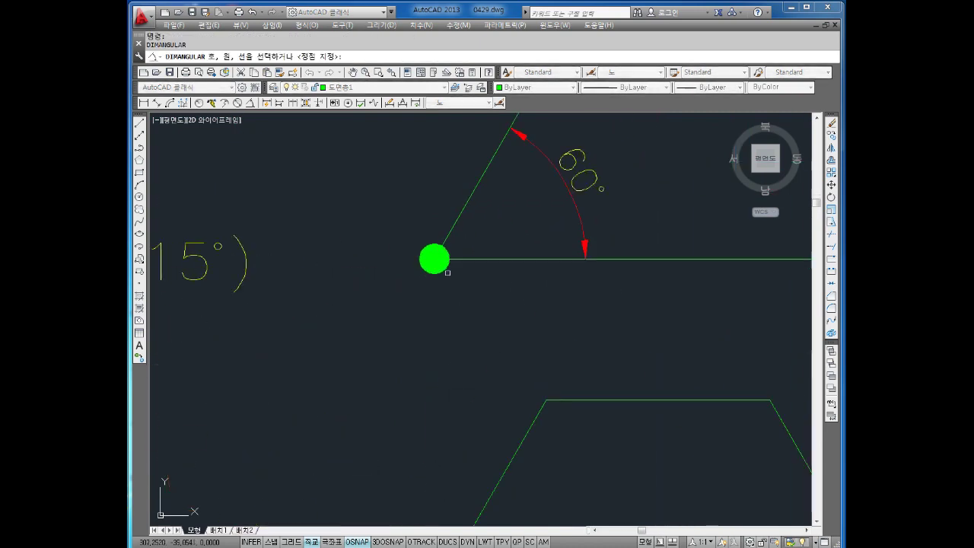
Dimension the parallelogram's 80 base linearly and its 50 right slanted side as aligned.
{"action": "left_click", "coordinate": [144, 102]}
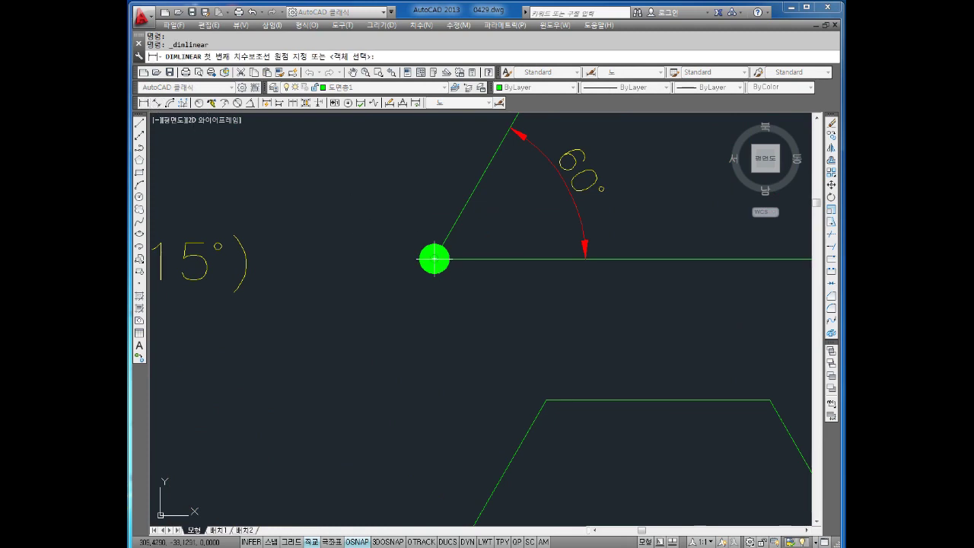
{"action": "left_click", "coordinate": [434, 260]}
{"action": "scroll", "coordinate": [462, 262], "scroll_direction": "down", "scroll_amount": 5}
{"action": "left_click", "coordinate": [588, 261]}
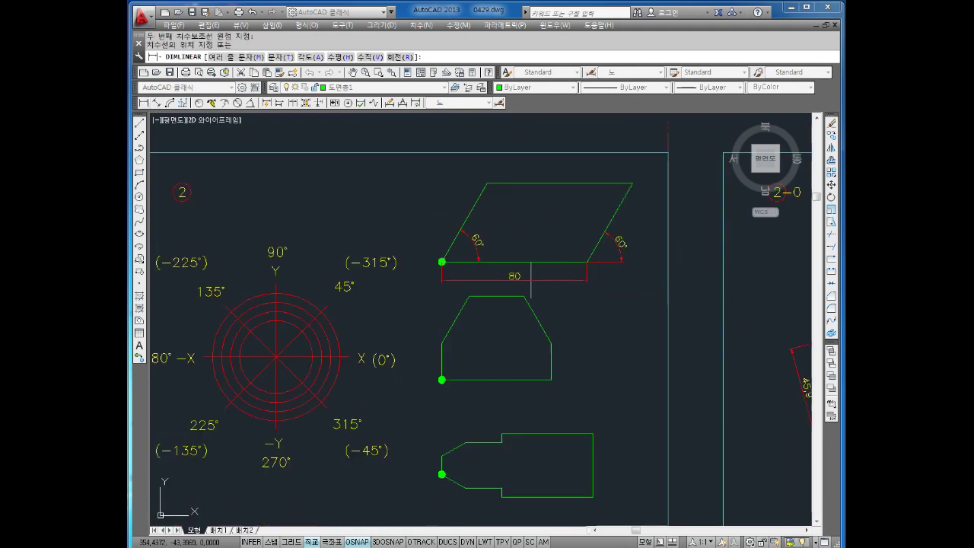
{"action": "left_click", "coordinate": [531, 280]}
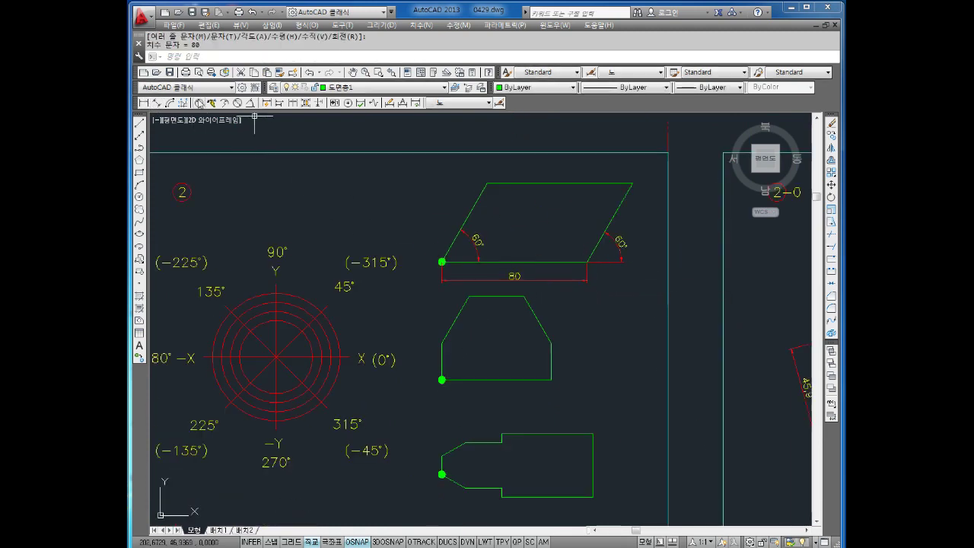
{"action": "left_click", "coordinate": [157, 103]}
{"action": "scroll", "coordinate": [533, 196], "scroll_direction": "up", "scroll_amount": 2}
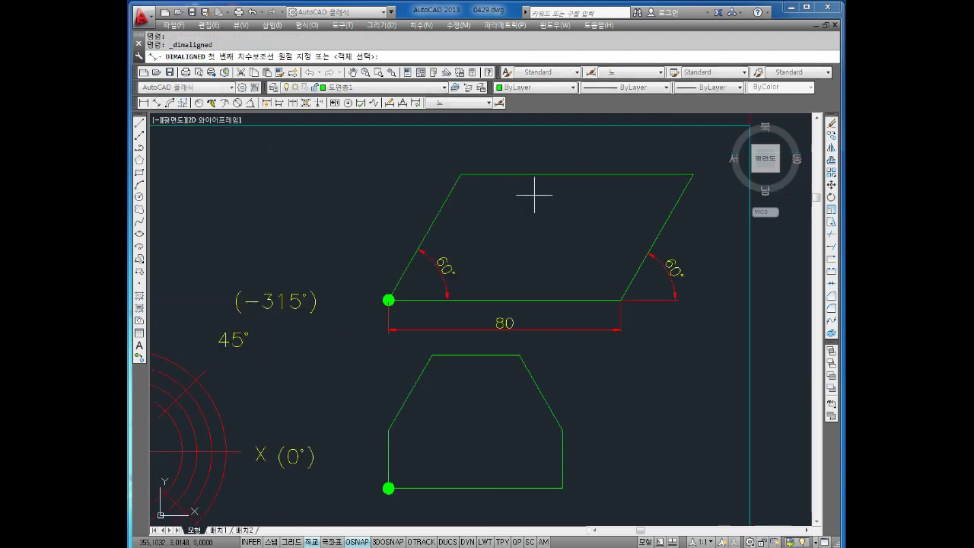
{"action": "left_click", "coordinate": [693, 175]}
{"action": "left_click", "coordinate": [622, 299]}
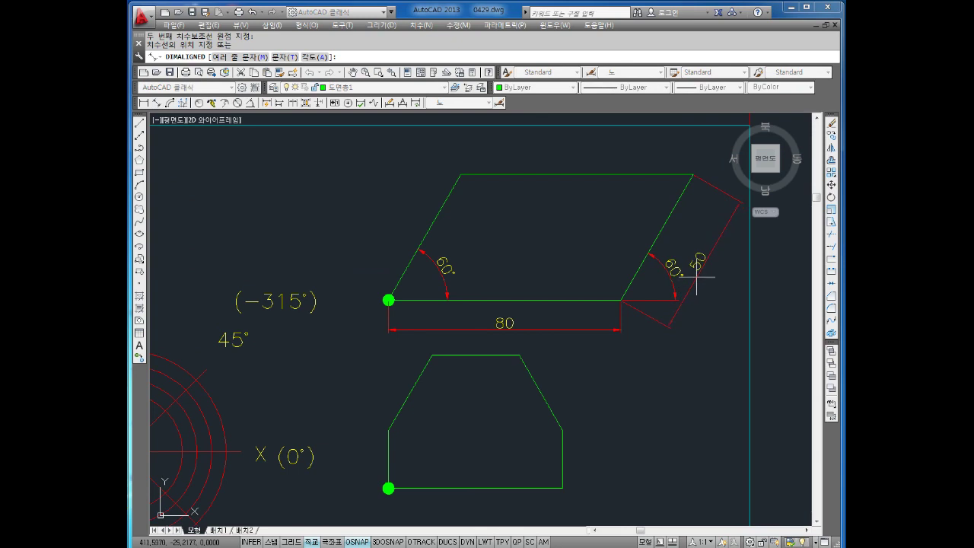
{"action": "left_click", "coordinate": [701, 268]}
{"action": "scroll", "coordinate": [701, 299], "scroll_direction": "down", "scroll_amount": 2}
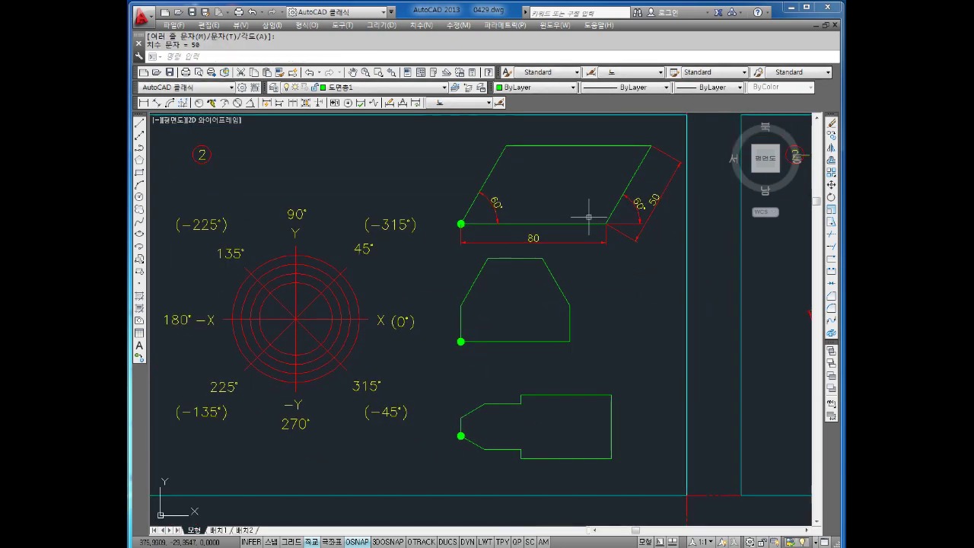
Add 150° angle dimensions at both lower corners of the middle shape.
{"action": "left_click", "coordinate": [237, 102]}
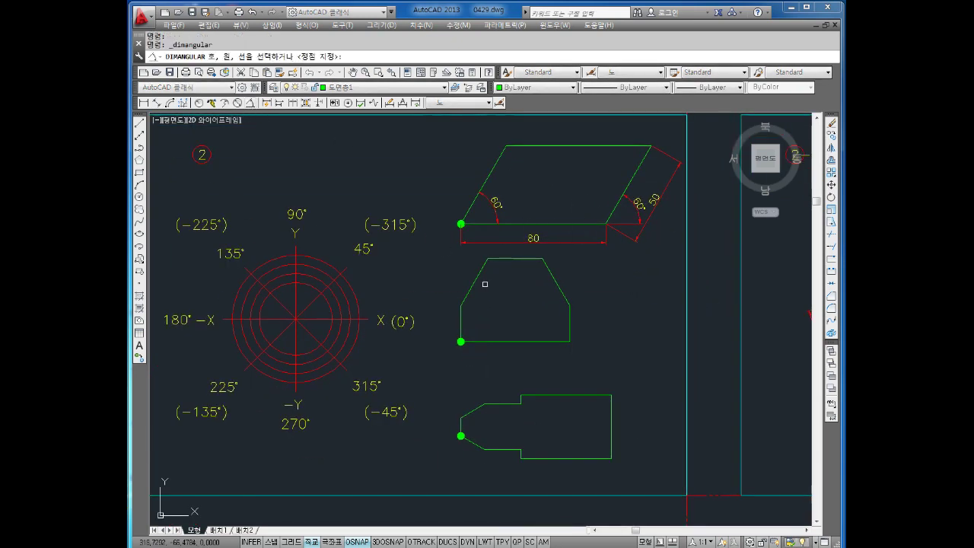
{"action": "left_click", "coordinate": [475, 287]}
{"action": "left_click", "coordinate": [461, 312]}
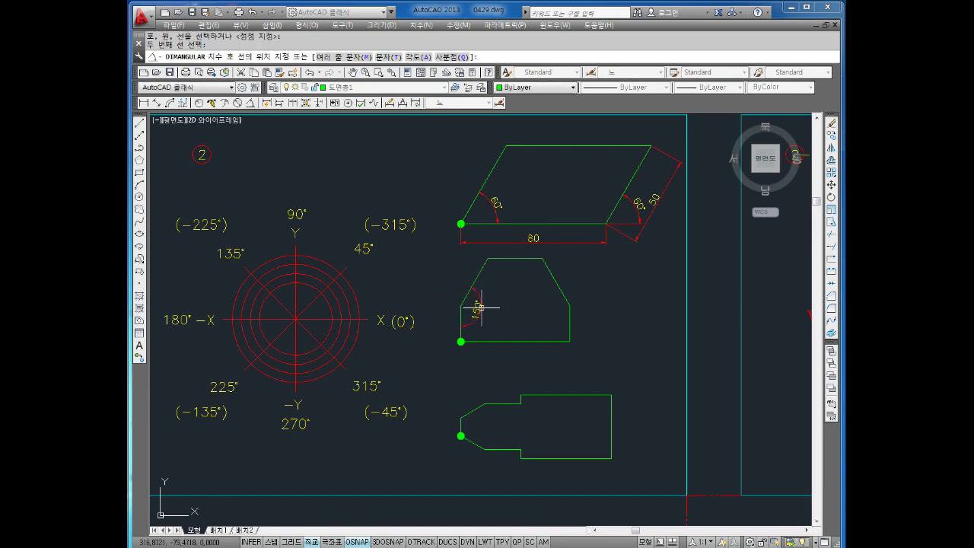
{"action": "left_click", "coordinate": [478, 306]}
{"action": "key", "text": "Return"}
{"action": "left_click", "coordinate": [563, 290]}
{"action": "left_click", "coordinate": [569, 320]}
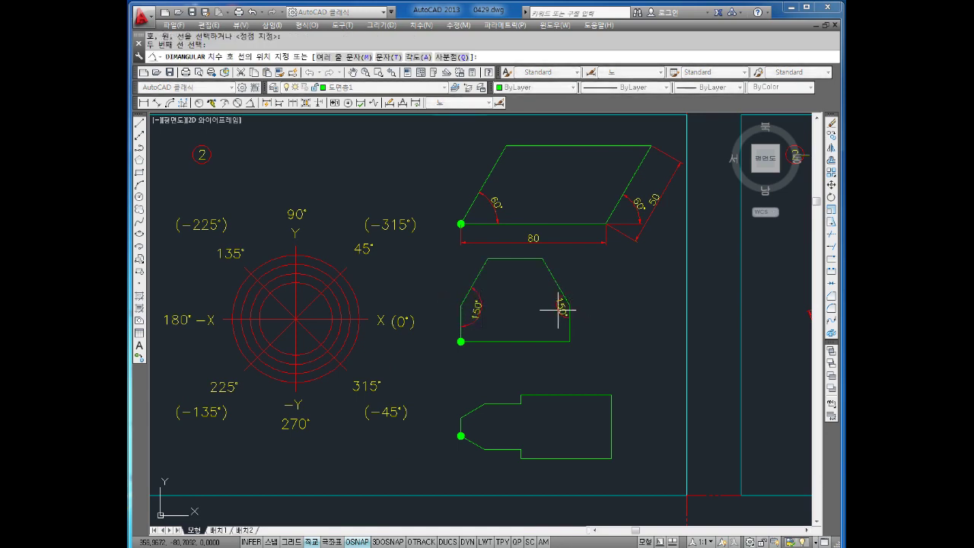
{"action": "left_click", "coordinate": [551, 311]}
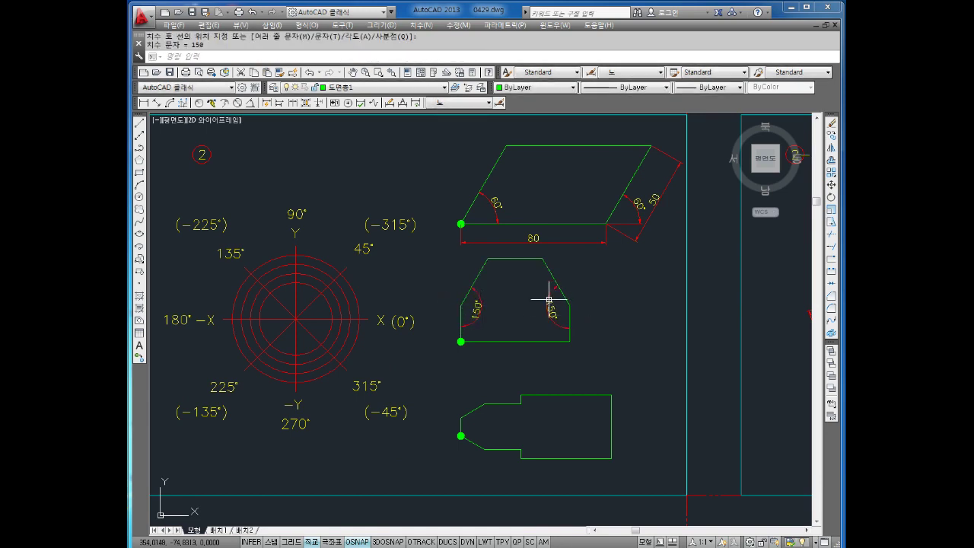
{"action": "middle_click_drag", "start_coordinate": [549, 301], "coordinate": [526, 264]}
Add aligned dimensions for the 60 base and the 20 right side.
{"action": "left_click", "coordinate": [156, 108]}
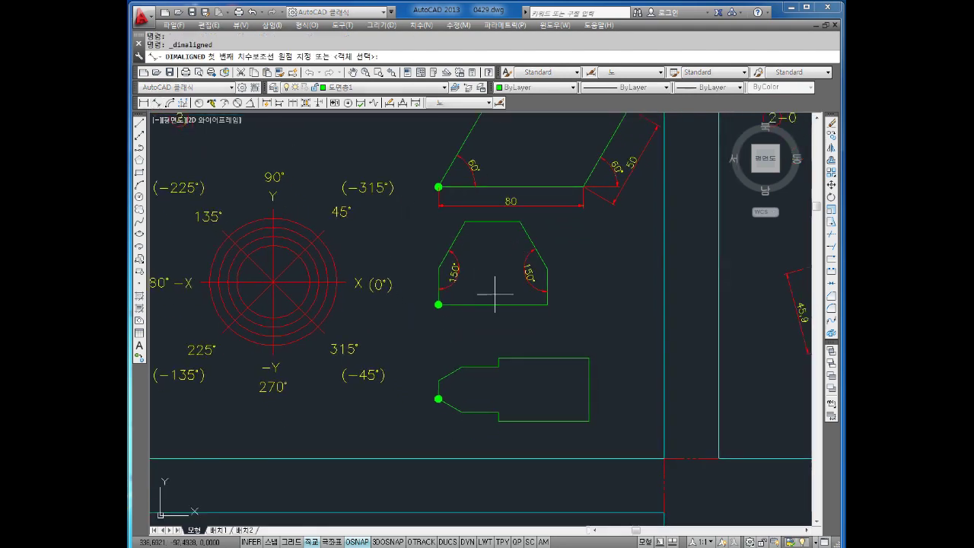
{"action": "scroll", "coordinate": [495, 295], "scroll_direction": "up", "scroll_amount": 2}
{"action": "left_click", "coordinate": [404, 309]}
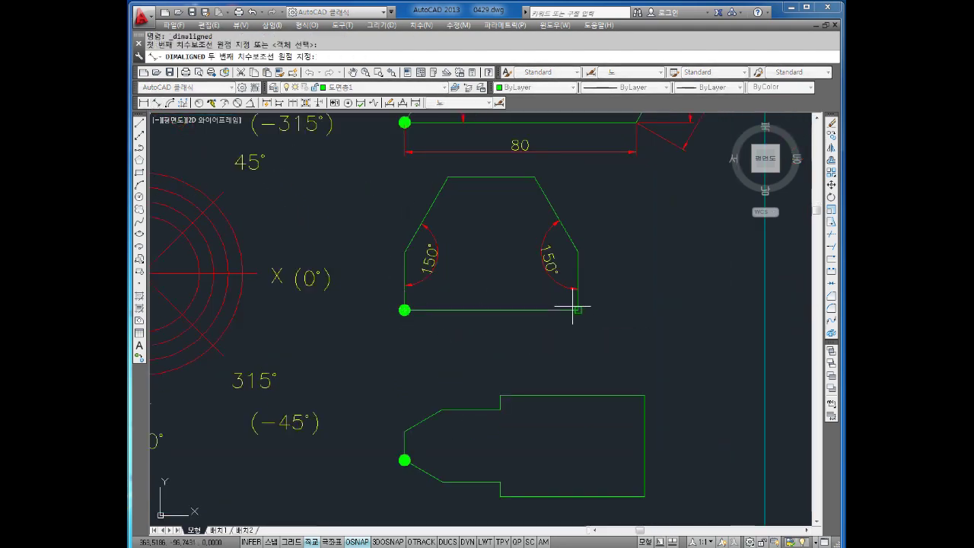
{"action": "left_click", "coordinate": [577, 310]}
{"action": "left_click", "coordinate": [495, 352]}
{"action": "key", "text": "Return"}
{"action": "left_click", "coordinate": [580, 300]}
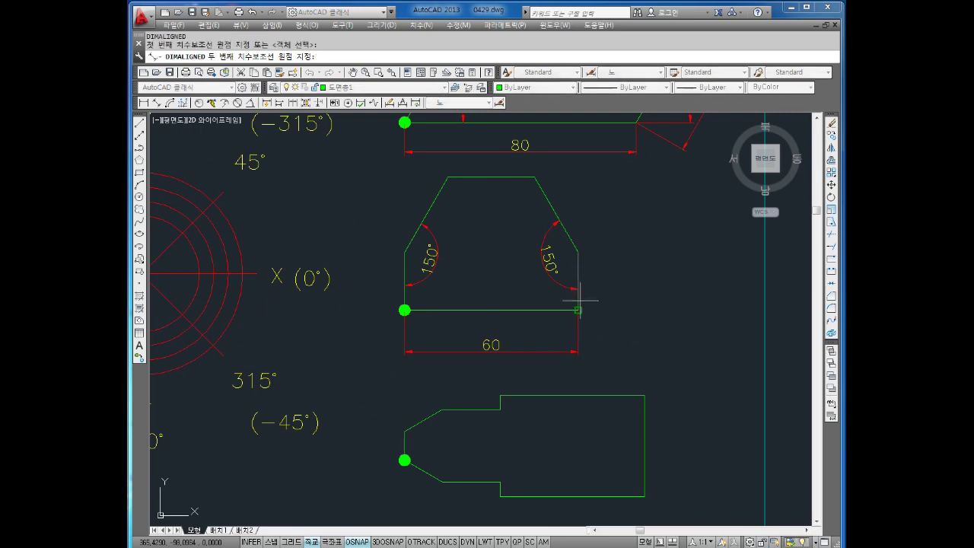
{"action": "left_click", "coordinate": [579, 310]}
{"action": "left_click", "coordinate": [617, 288]}
Add aligned 30 dimensions to the slanted edge and the top edge.
{"action": "key", "text": "Return"}
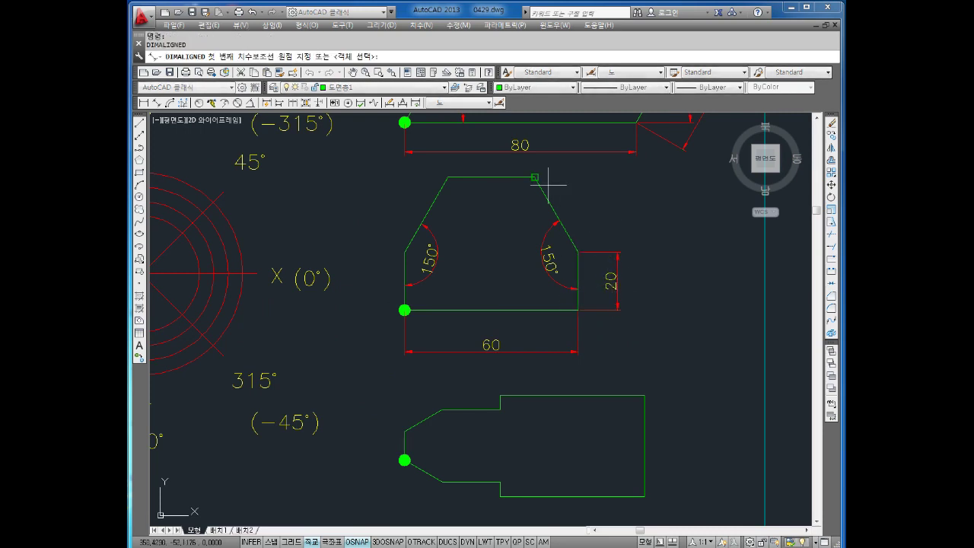
{"action": "left_click", "coordinate": [537, 180]}
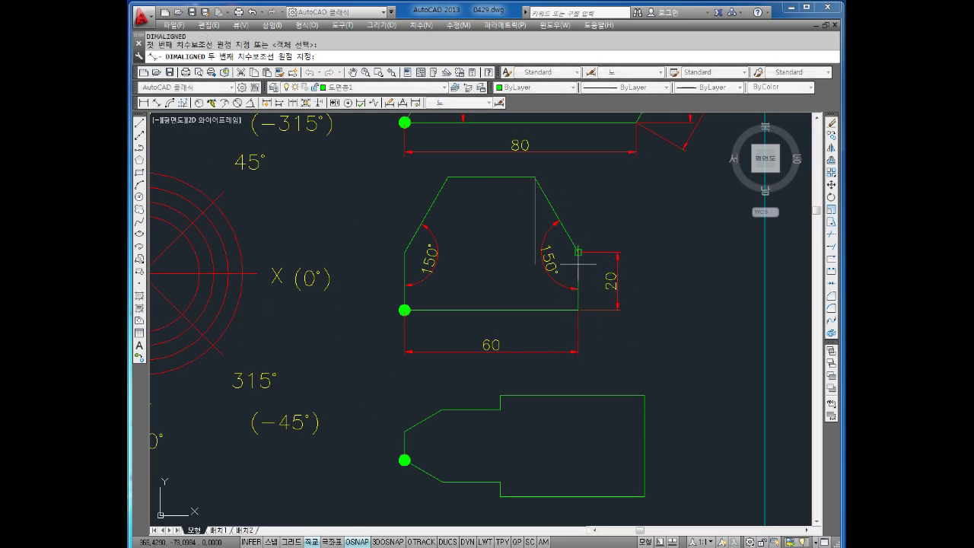
{"action": "left_click", "coordinate": [579, 252]}
{"action": "left_click", "coordinate": [592, 217]}
{"action": "key", "text": "Return"}
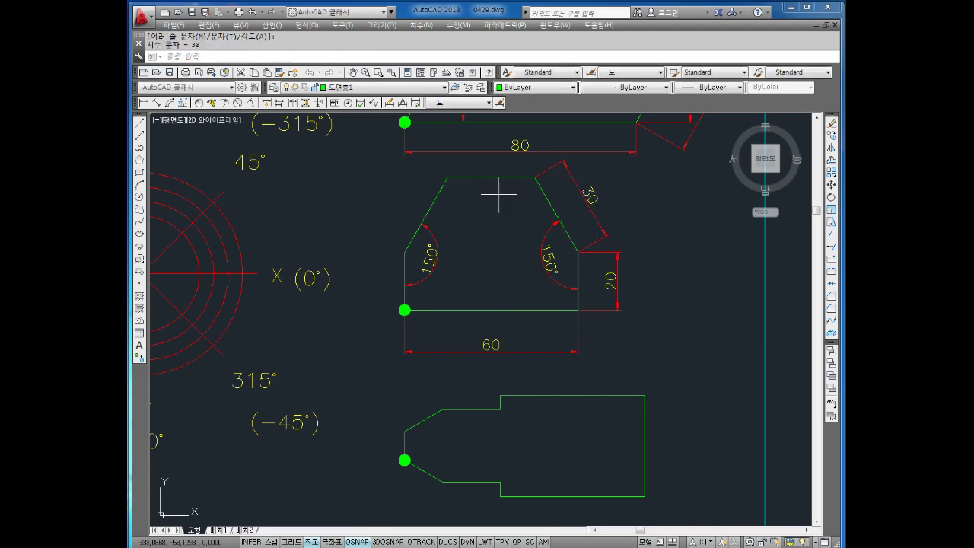
{"action": "left_click", "coordinate": [448, 177]}
{"action": "left_click", "coordinate": [535, 177]}
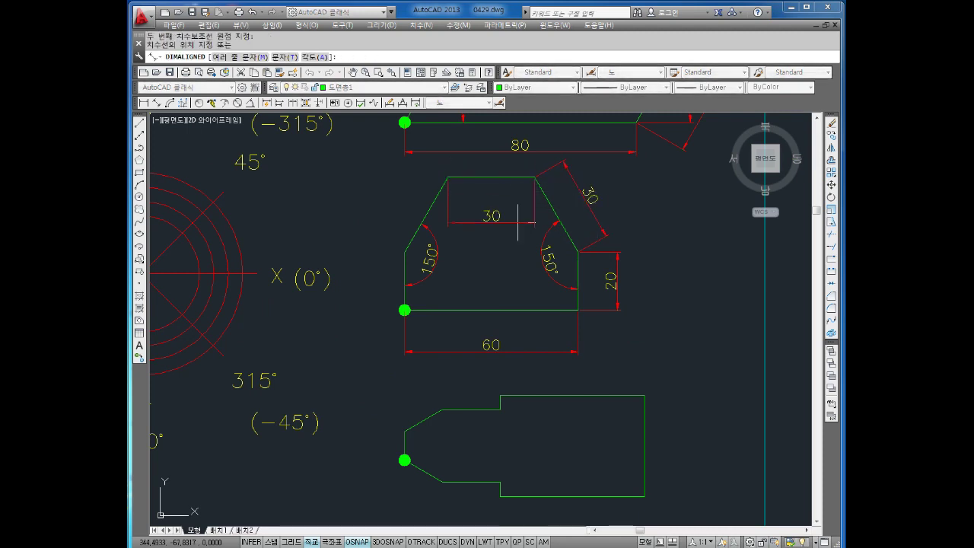
{"action": "left_click", "coordinate": [517, 220]}
{"action": "scroll", "coordinate": [618, 259], "scroll_direction": "down", "scroll_amount": 4}
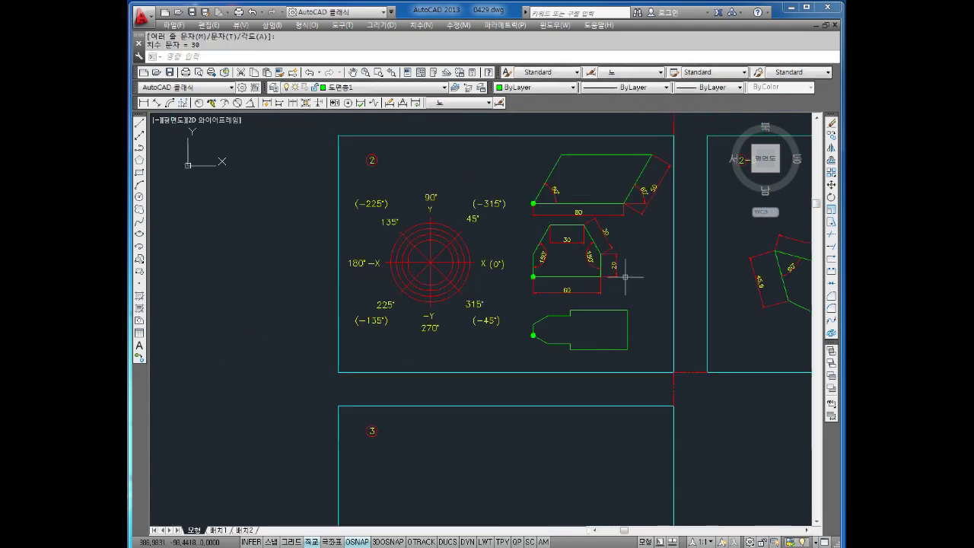
{"action": "middle_click_drag", "start_coordinate": [619, 278], "coordinate": [565, 271]}
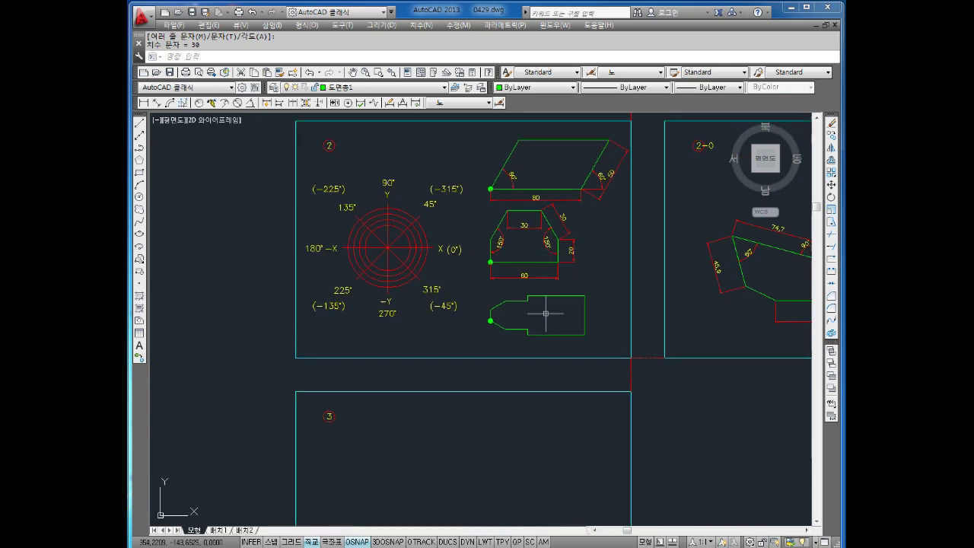
Add 60° angle dimensions at the upper and lower slanted edges of the pointed end.
{"action": "scroll", "coordinate": [546, 313], "scroll_direction": "up", "scroll_amount": 4}
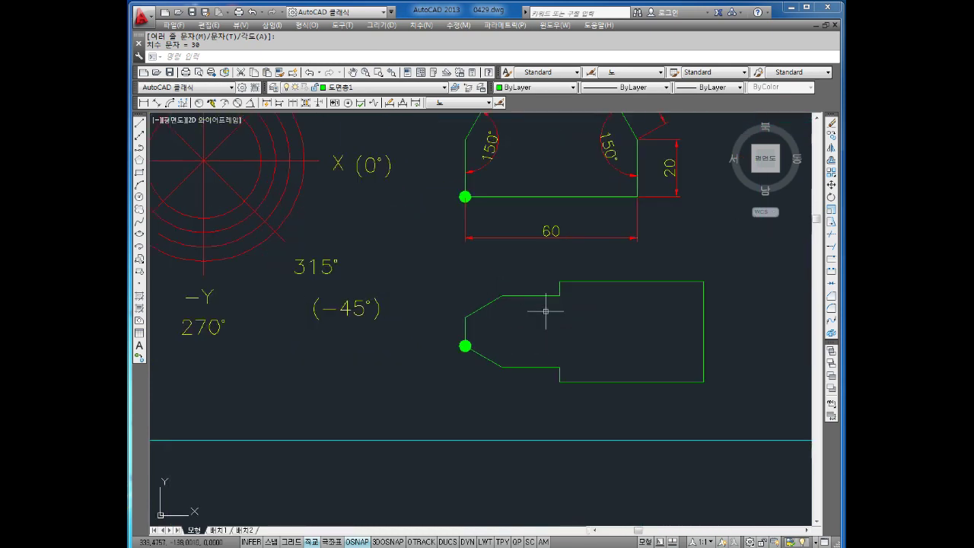
{"action": "left_click", "coordinate": [250, 103]}
{"action": "scroll", "coordinate": [460, 297], "scroll_direction": "up", "scroll_amount": 2}
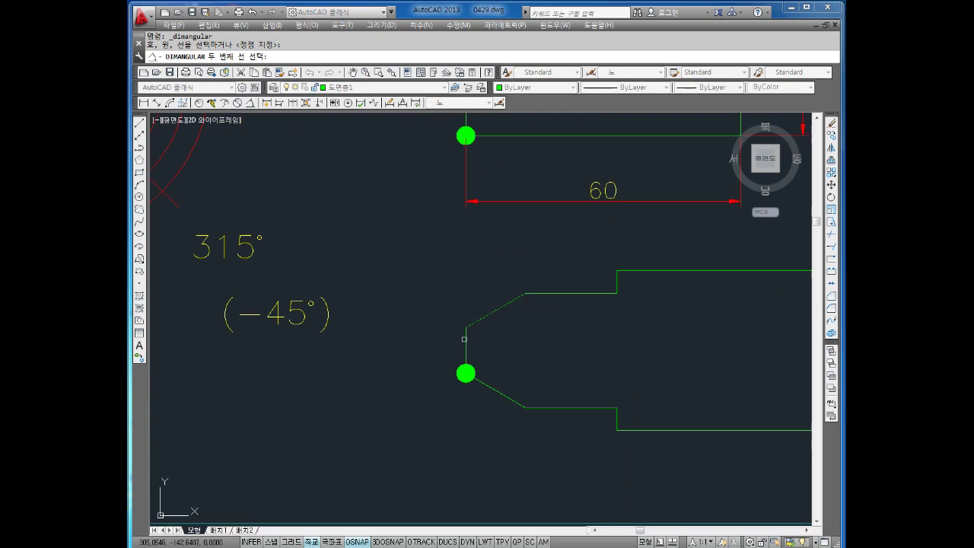
{"action": "left_click", "coordinate": [465, 339]}
{"action": "left_click", "coordinate": [483, 274]}
{"action": "key", "text": "Return"}
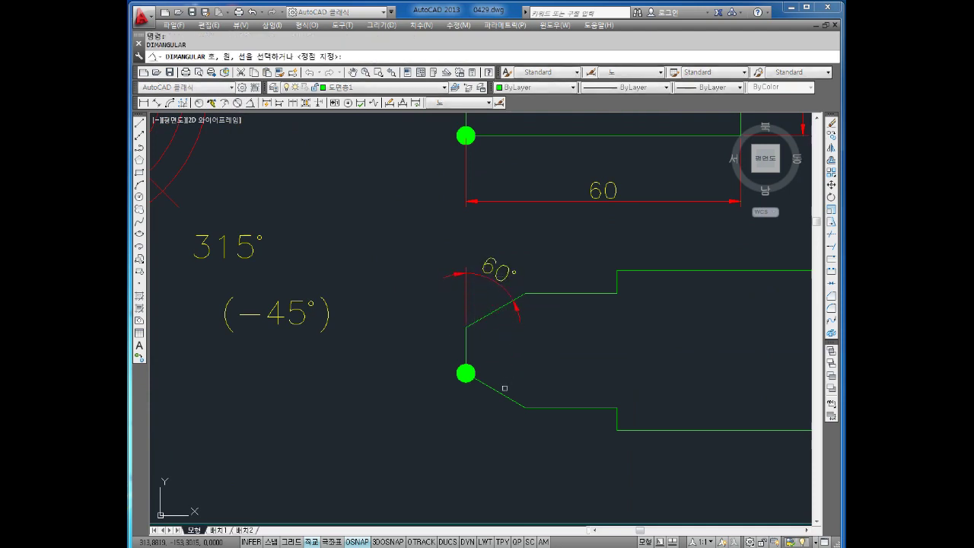
{"action": "left_click", "coordinate": [489, 392]}
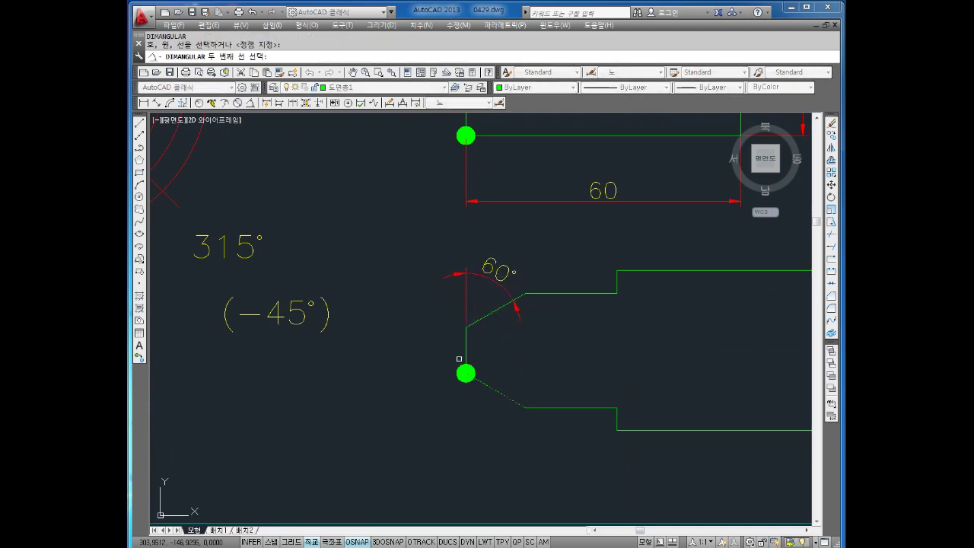
{"action": "left_click", "coordinate": [465, 351]}
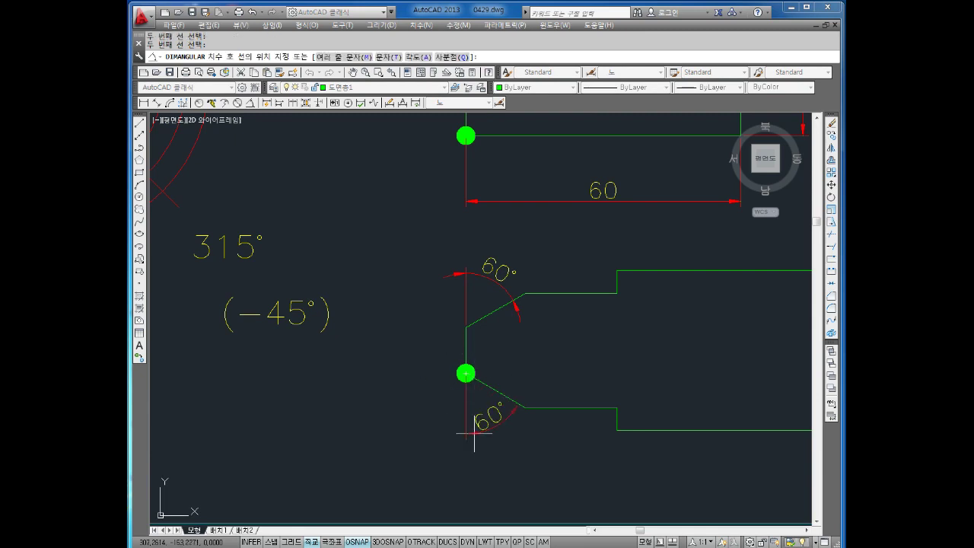
{"action": "left_click", "coordinate": [475, 428]}
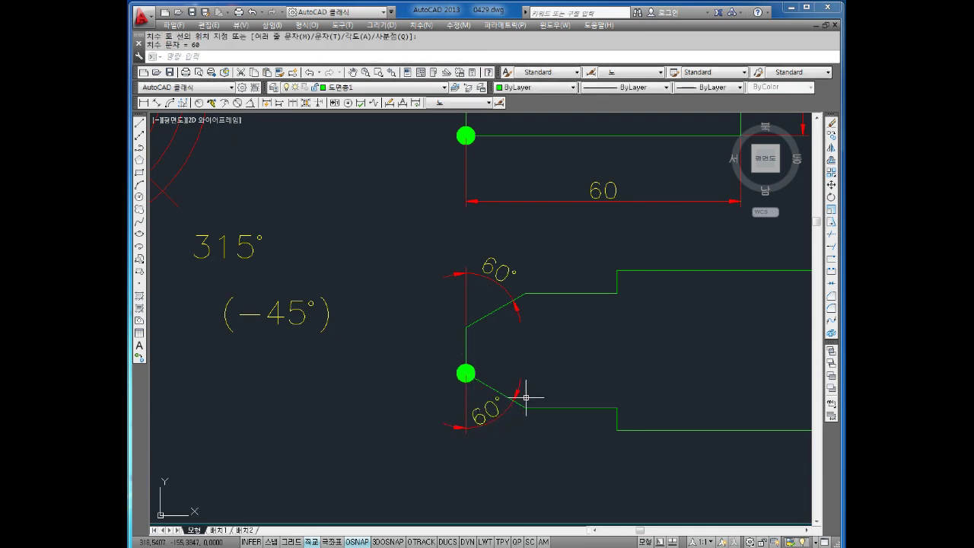
Dimension the upper slanted edge with an aligned 15 length.
{"action": "middle_click_drag", "start_coordinate": [554, 354], "coordinate": [284, 125]}
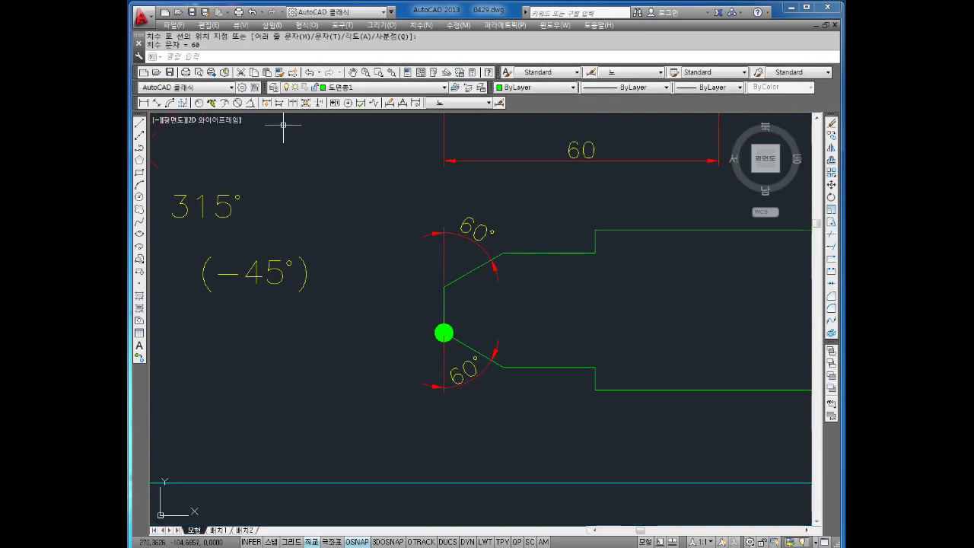
{"action": "left_click", "coordinate": [156, 103]}
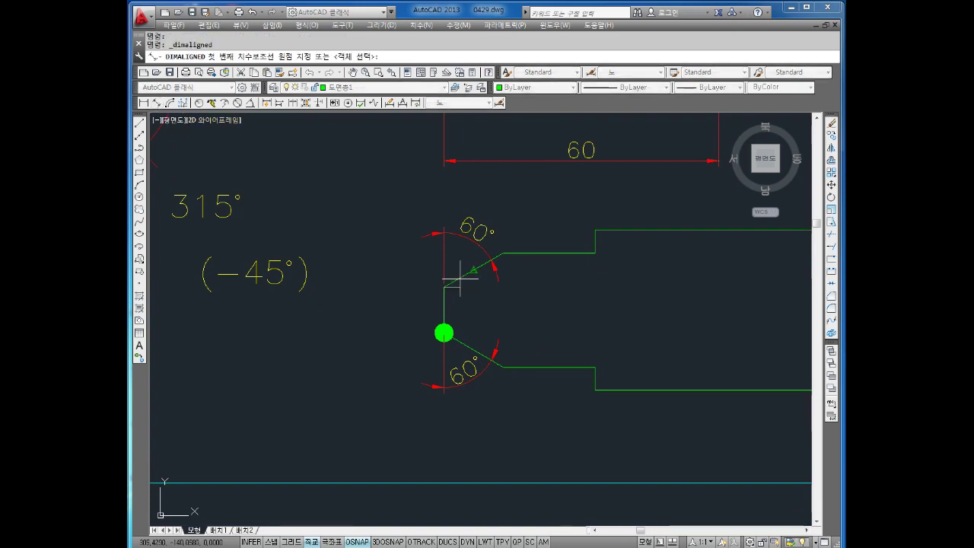
{"action": "left_click", "coordinate": [444, 287]}
{"action": "left_click", "coordinate": [503, 252]}
{"action": "left_click", "coordinate": [466, 204]}
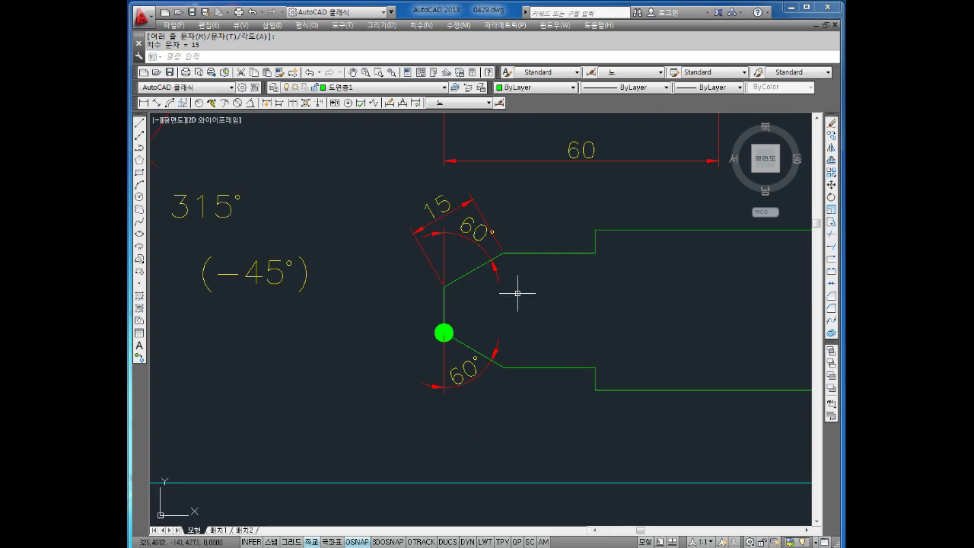
{"action": "key", "text": "Escape"}
{"action": "left_click", "coordinate": [474, 236]}
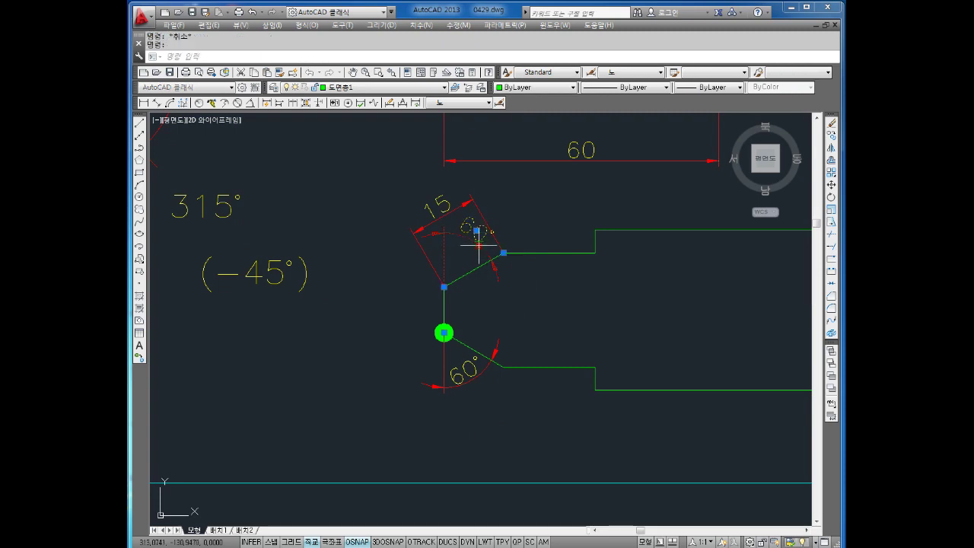
Move the upper 60° angle and 15 length dimensions farther from the pointed end.
{"action": "left_click", "coordinate": [477, 230]}
{"action": "left_click", "coordinate": [494, 192]}
{"action": "key", "text": "Escape"}
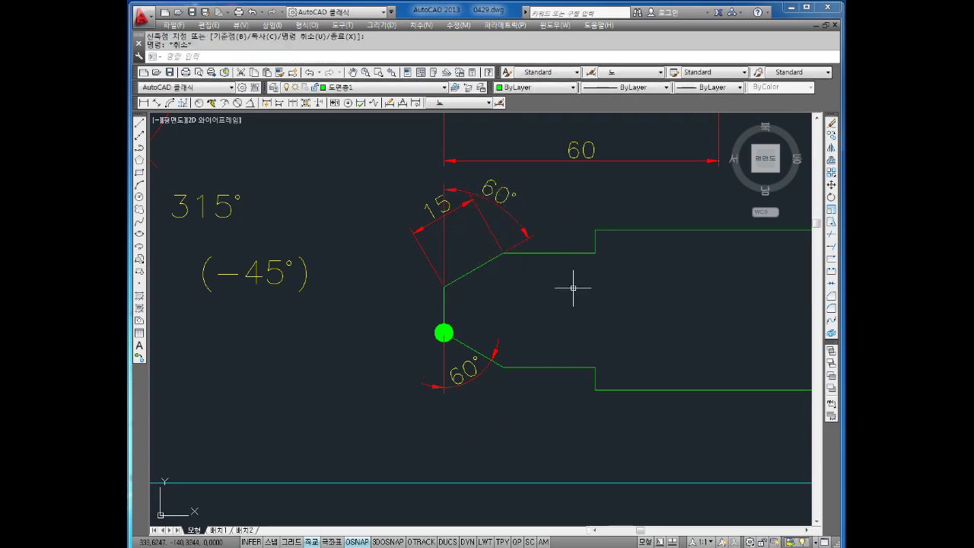
{"action": "left_click", "coordinate": [461, 204]}
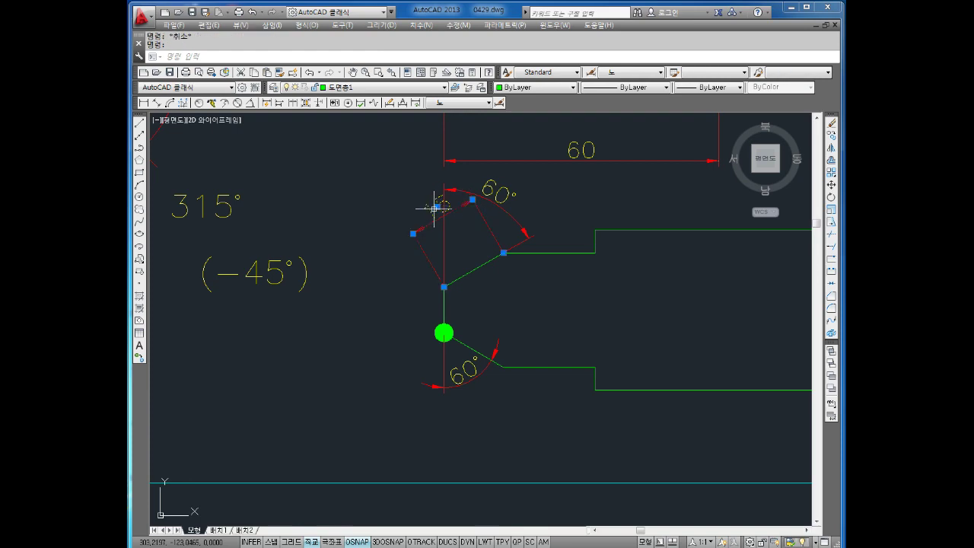
{"action": "left_click", "coordinate": [438, 206]}
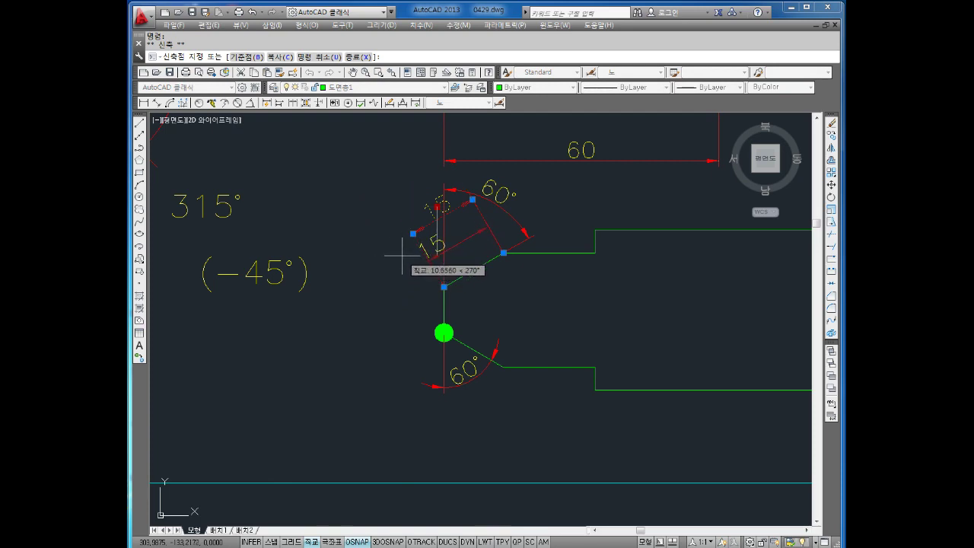
{"action": "key", "text": "F8"}
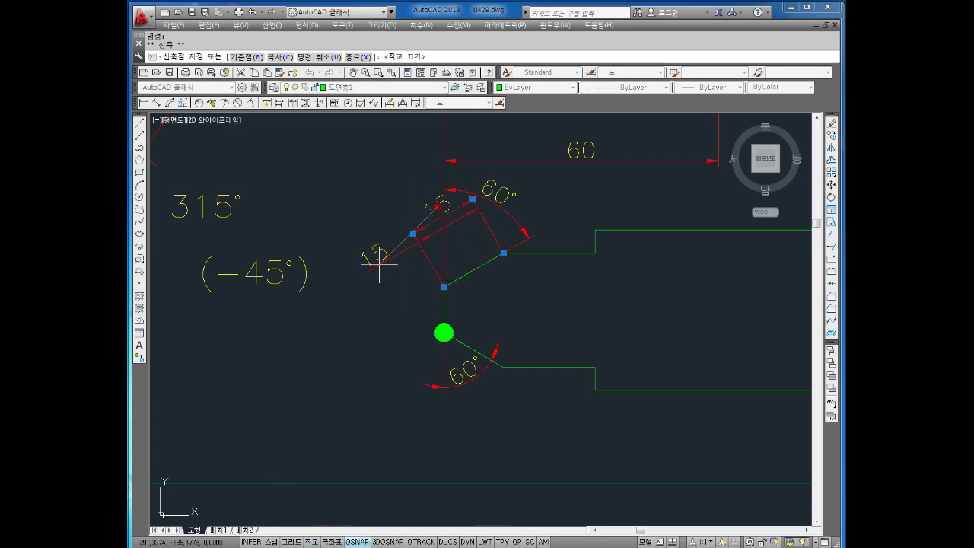
{"action": "key", "text": "Escape"}
{"action": "key", "text": "Escape"}
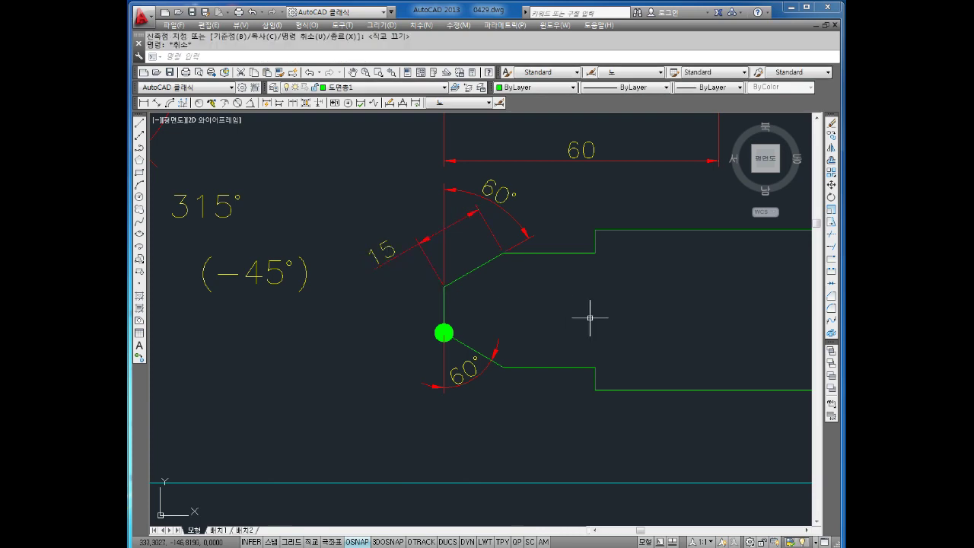
Add a 20 linear dimension along the bottom edge and continue it with 50.
{"action": "middle_click_drag", "start_coordinate": [710, 322], "coordinate": [639, 290]}
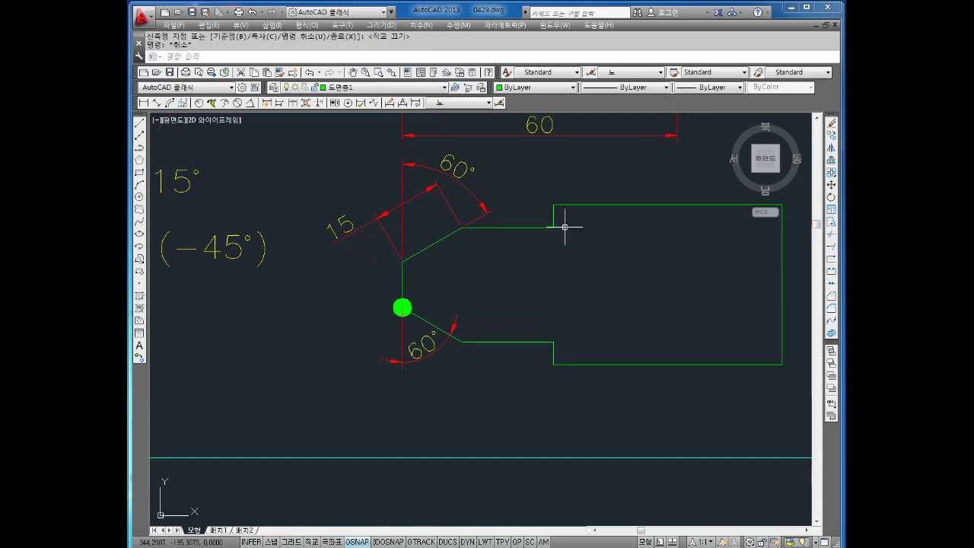
{"action": "left_click", "coordinate": [143, 103]}
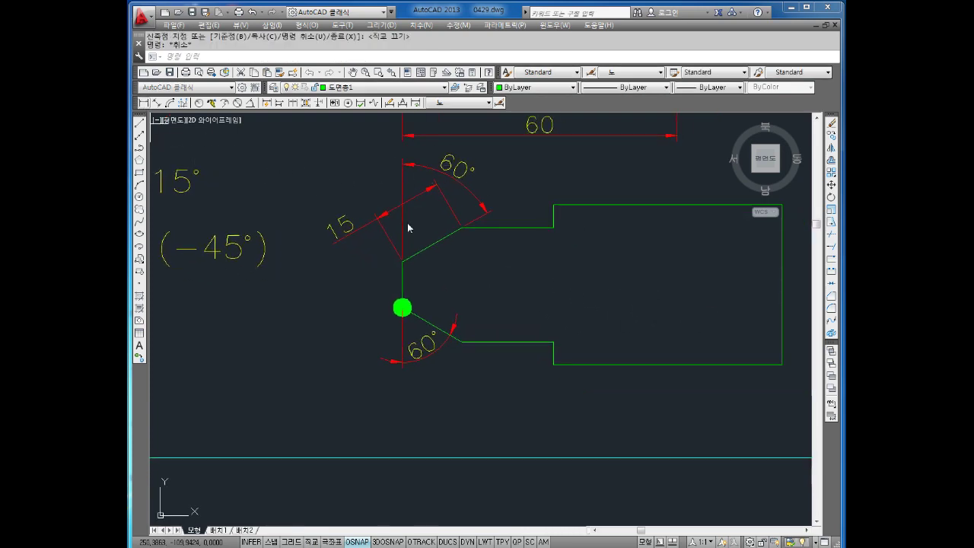
{"action": "left_click", "coordinate": [462, 343]}
{"action": "left_click", "coordinate": [553, 364]}
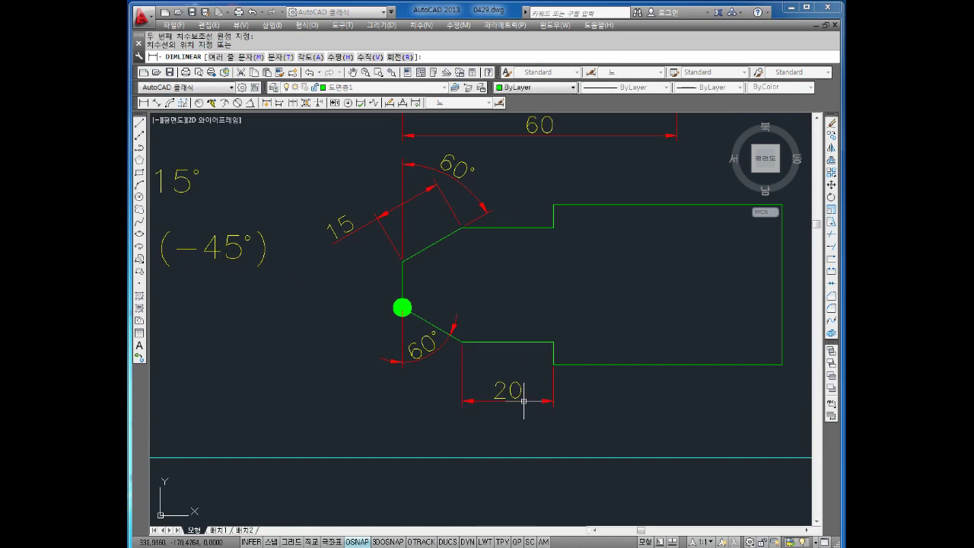
{"action": "left_click", "coordinate": [523, 400]}
{"action": "left_click", "coordinate": [303, 104]}
{"action": "middle_click_drag", "start_coordinate": [746, 353], "coordinate": [642, 322]}
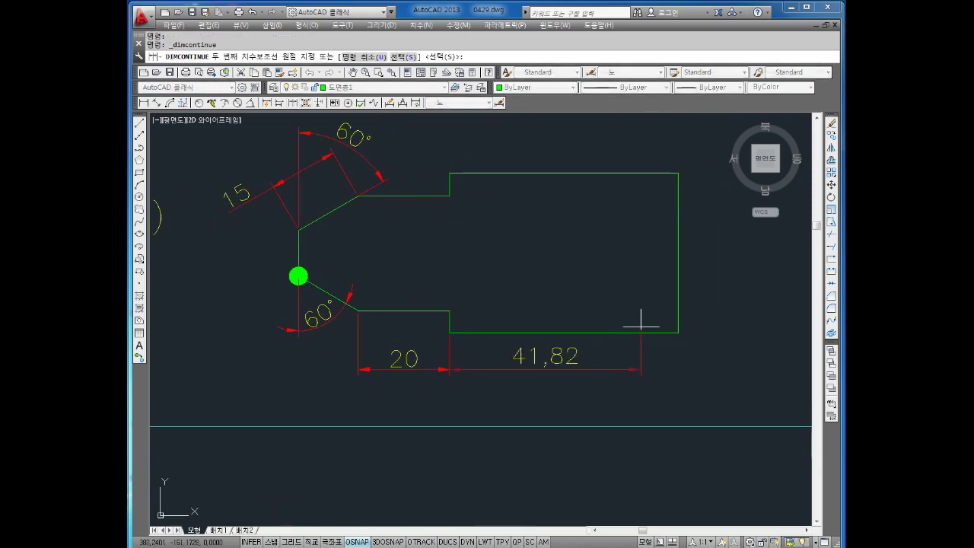
{"action": "left_click", "coordinate": [678, 332]}
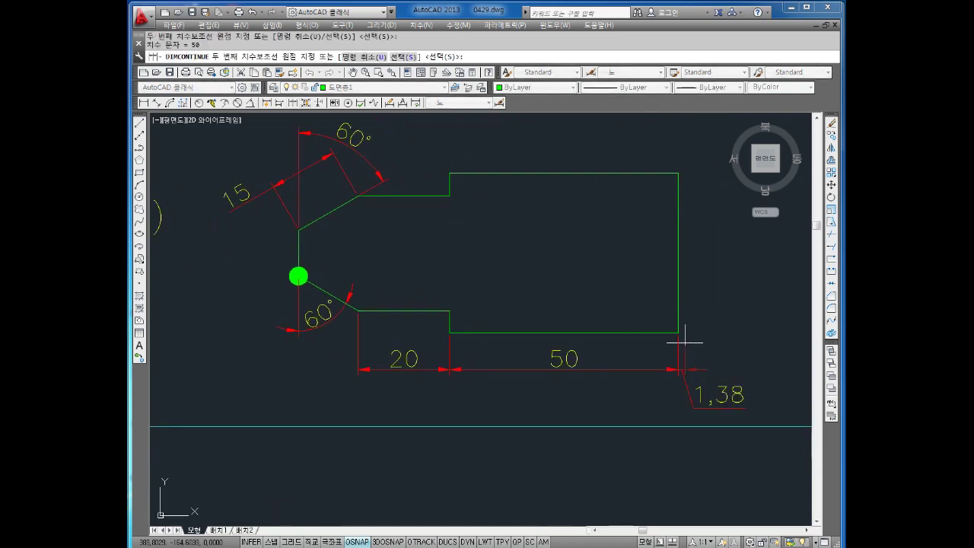
{"action": "key", "text": "Escape"}
Dimension the lower 5 step and the 35 overall height on the right.
{"action": "left_click", "coordinate": [144, 102]}
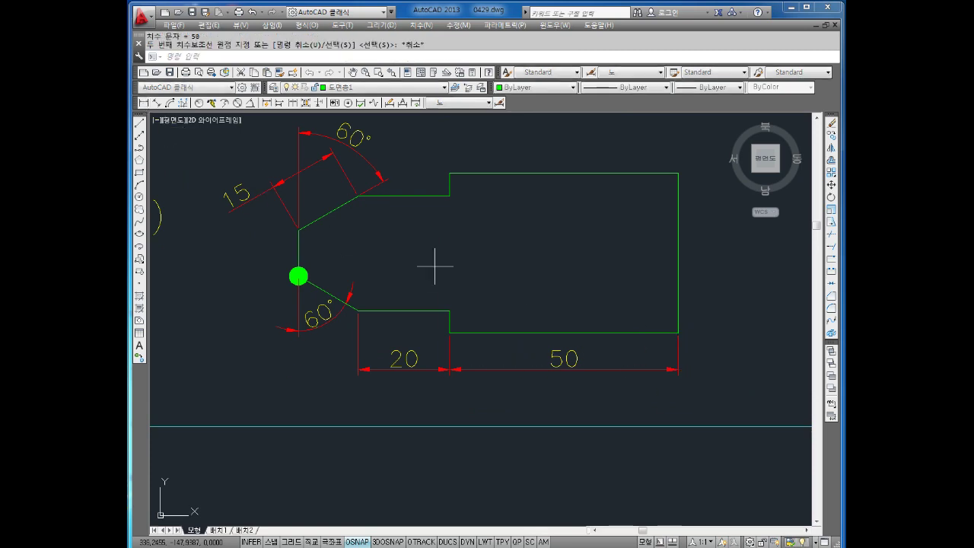
{"action": "left_click", "coordinate": [452, 332]}
{"action": "left_click", "coordinate": [450, 310]}
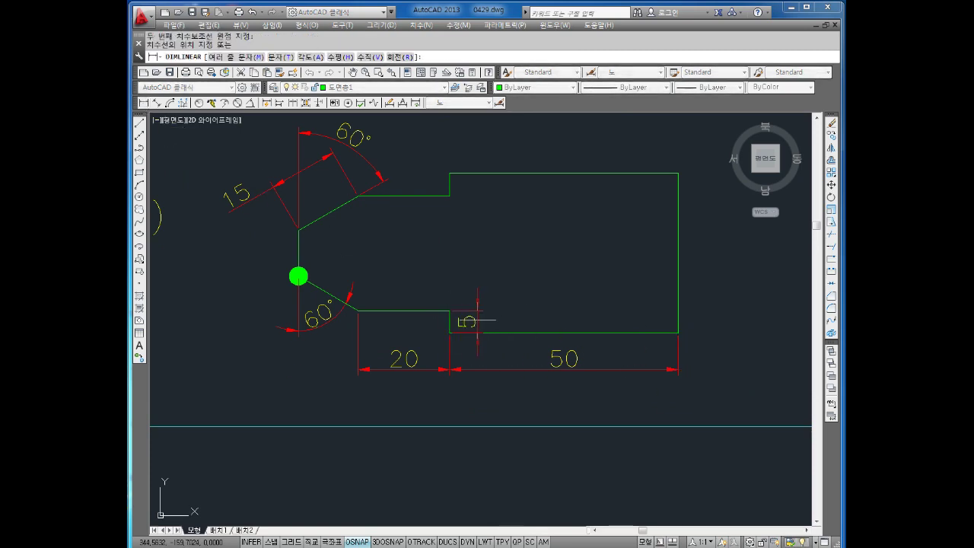
{"action": "left_click", "coordinate": [485, 321]}
{"action": "left_click", "coordinate": [678, 174]}
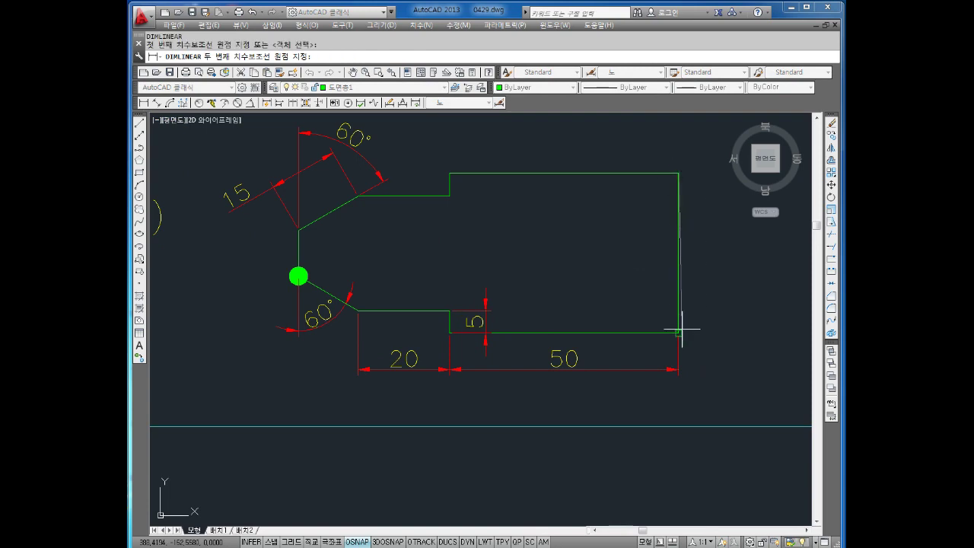
{"action": "left_click", "coordinate": [678, 332]}
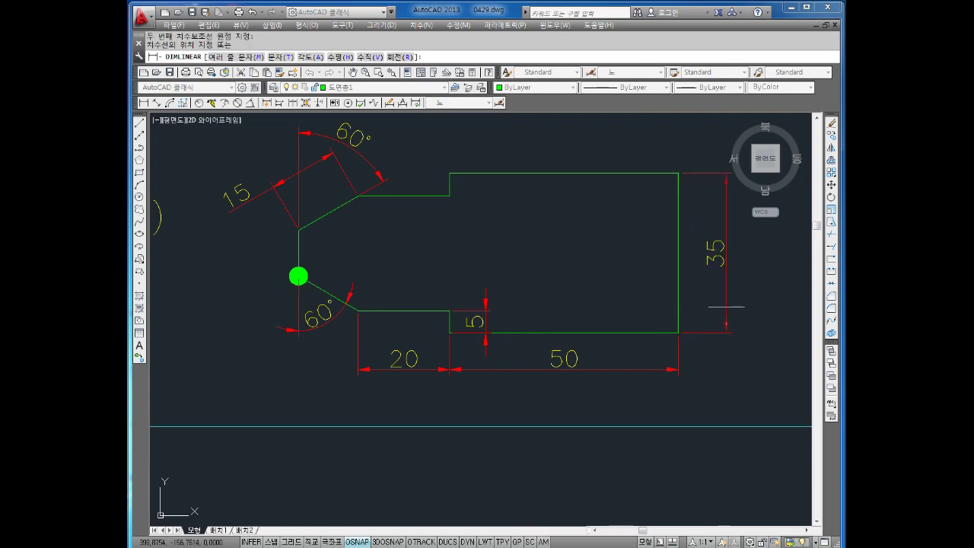
{"action": "left_click", "coordinate": [729, 307]}
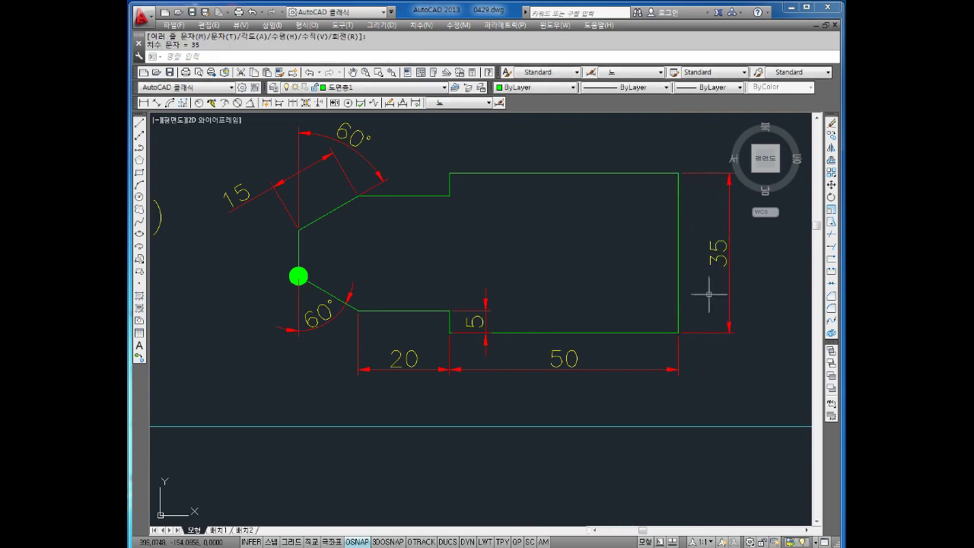
{"action": "key", "text": "Escape"}
{"action": "middle_click_drag", "start_coordinate": [611, 222], "coordinate": [609, 227]}
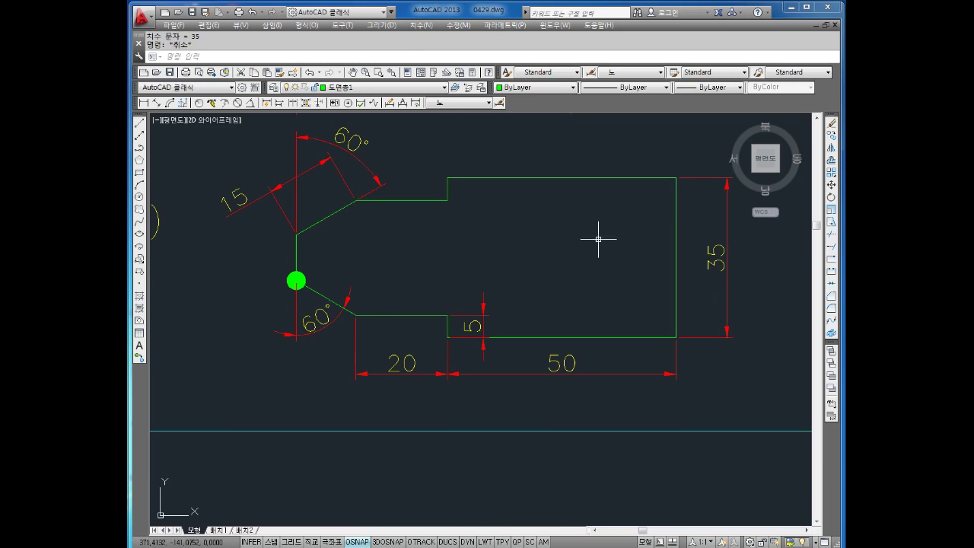
Dimension the upper edge with a 20 length and the upper step as 5.
{"action": "middle_click_drag", "start_coordinate": [484, 182], "coordinate": [469, 232]}
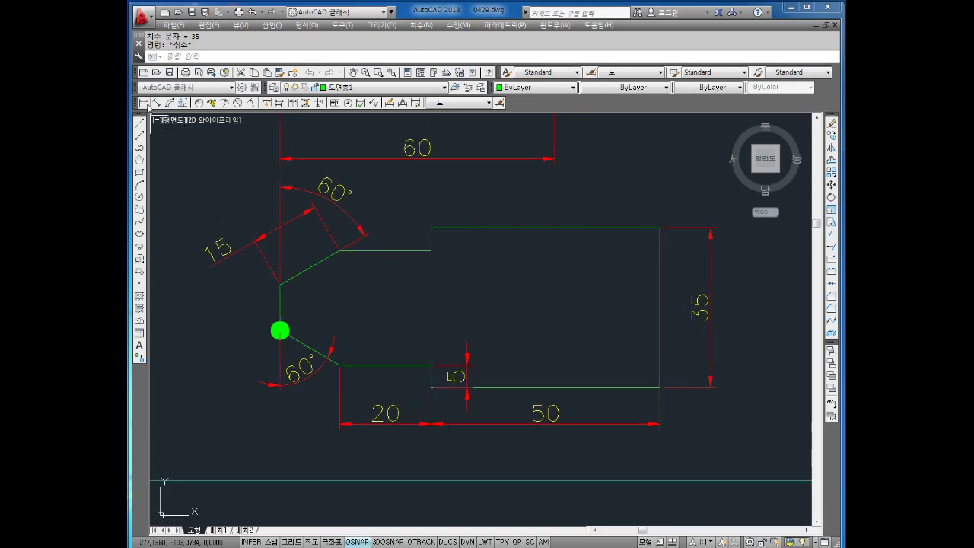
{"action": "left_click", "coordinate": [144, 102]}
{"action": "left_click", "coordinate": [342, 249]}
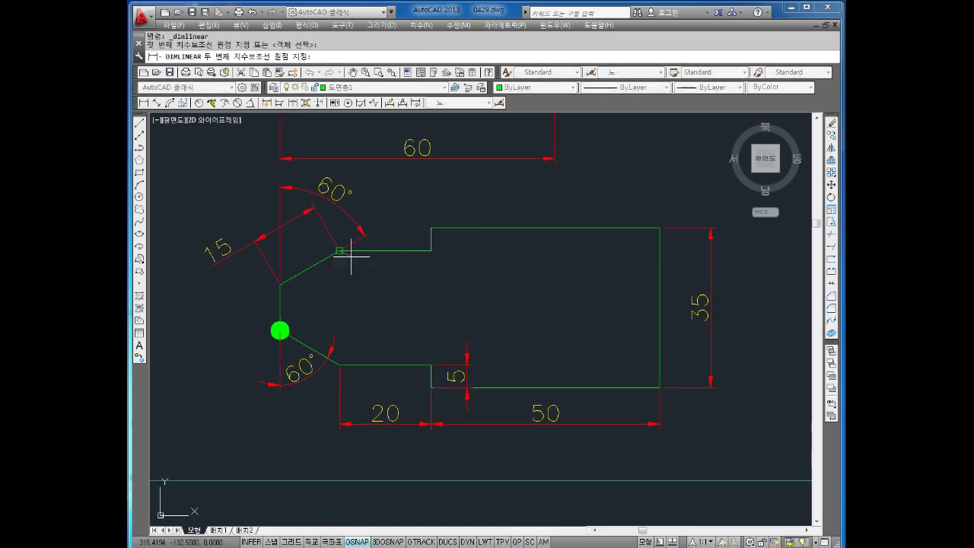
{"action": "left_click", "coordinate": [432, 251]}
{"action": "left_click", "coordinate": [429, 295]}
{"action": "key", "text": "Return"}
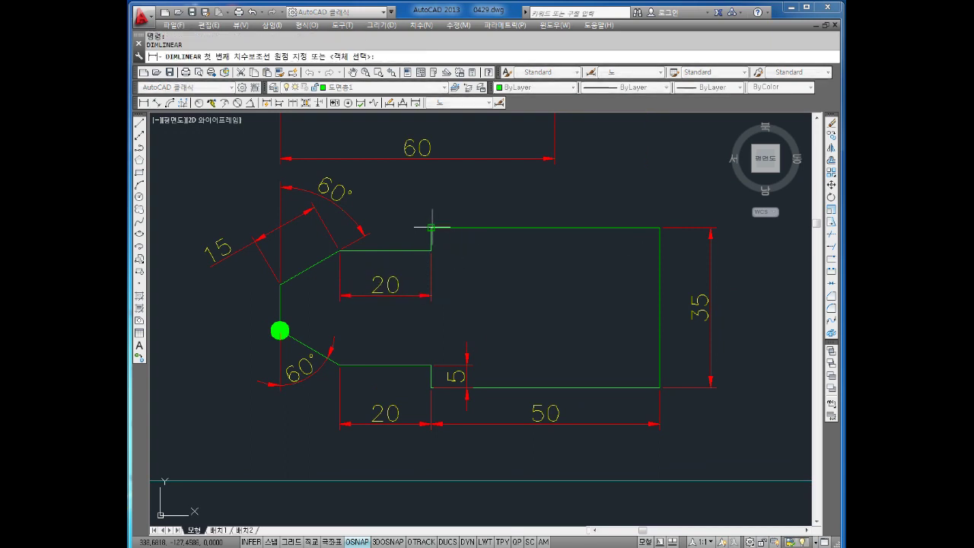
{"action": "left_click", "coordinate": [432, 227]}
{"action": "left_click", "coordinate": [432, 250]}
{"action": "left_click", "coordinate": [468, 243]}
Add the 50 dimension above the profile's top edge.
{"action": "key", "text": "Return"}
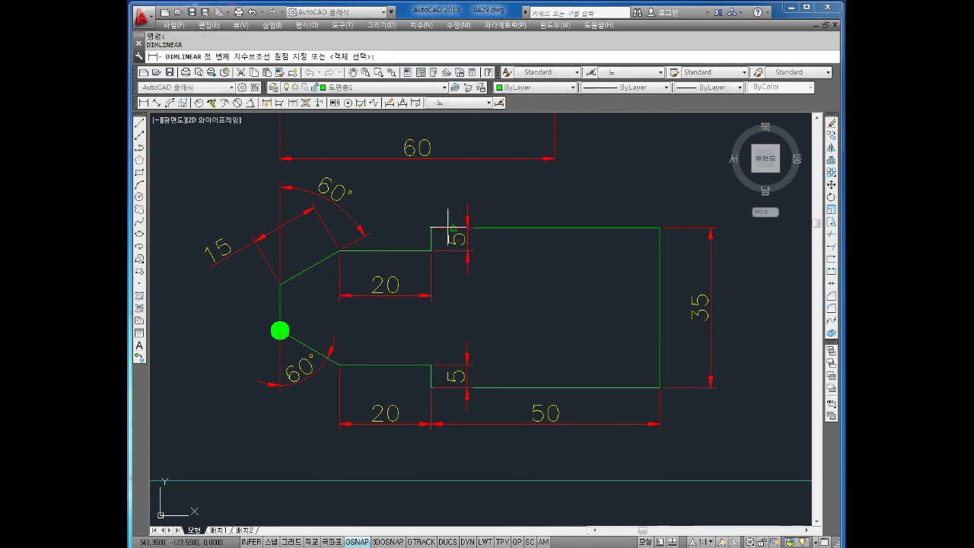
{"action": "left_click", "coordinate": [432, 227]}
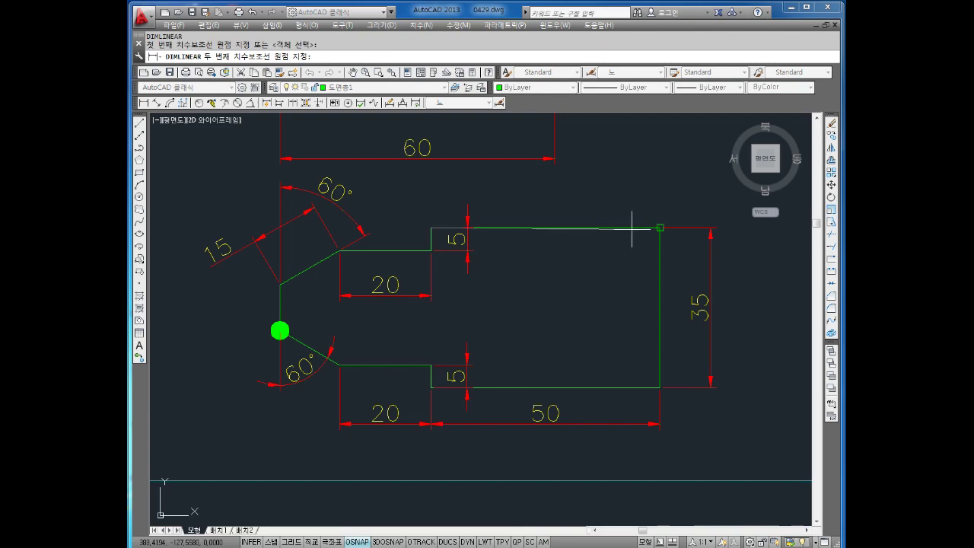
{"action": "left_click", "coordinate": [659, 227]}
{"action": "left_click", "coordinate": [649, 198]}
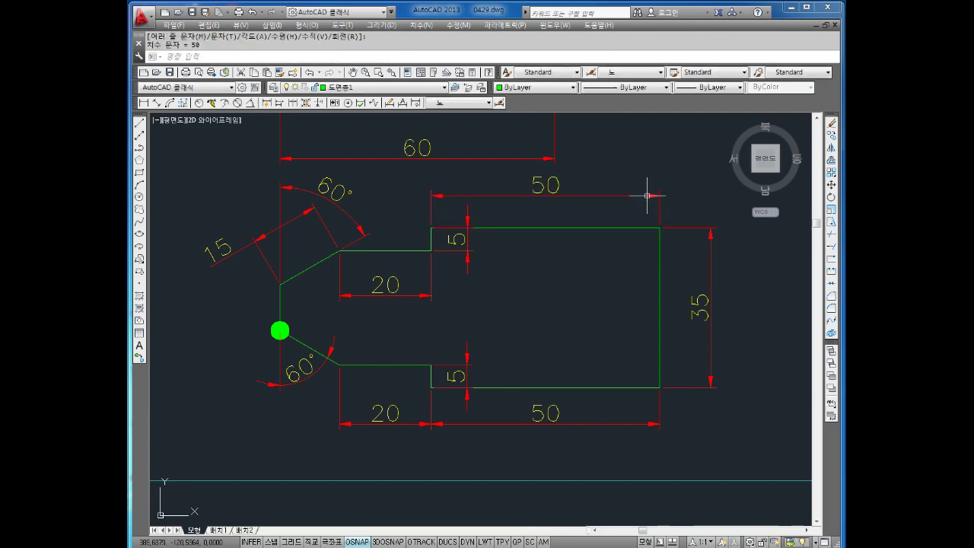
{"action": "scroll", "coordinate": [648, 196], "scroll_direction": "down", "scroll_amount": 2}
{"action": "scroll", "coordinate": [652, 201], "scroll_direction": "down", "scroll_amount": 3}
{"action": "scroll", "coordinate": [582, 289], "scroll_direction": "down", "scroll_amount": 1}
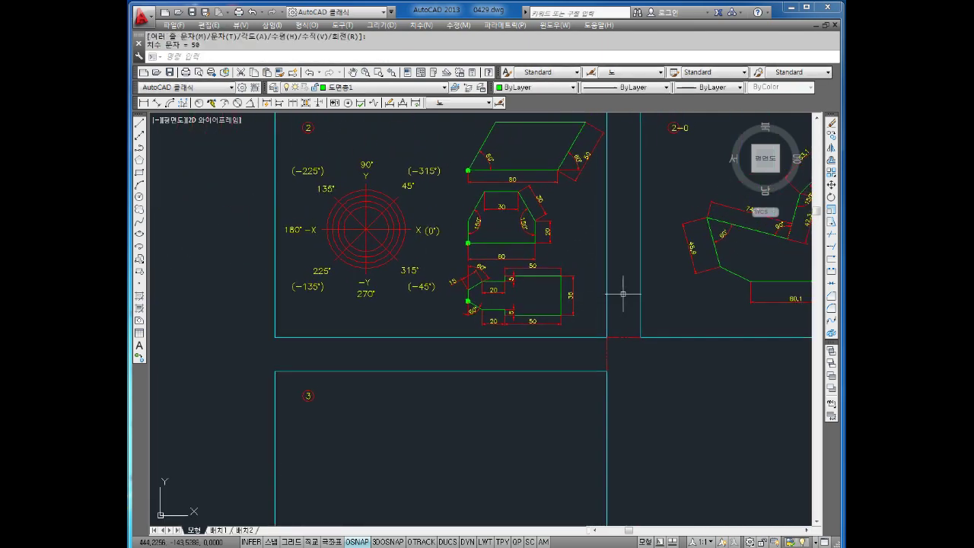
Move the 24 objects of the parallelogram and trapezoid examples slightly upward.
{"action": "middle_click_drag", "start_coordinate": [594, 218], "coordinate": [586, 249]}
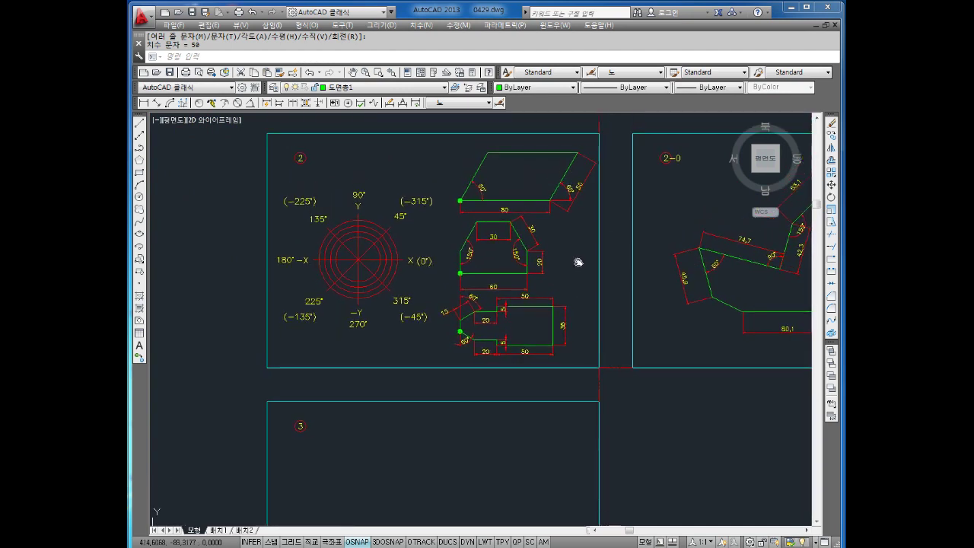
{"action": "key", "text": "Escape"}
{"action": "key", "text": "Escape"}
{"action": "type", "text": "N"}
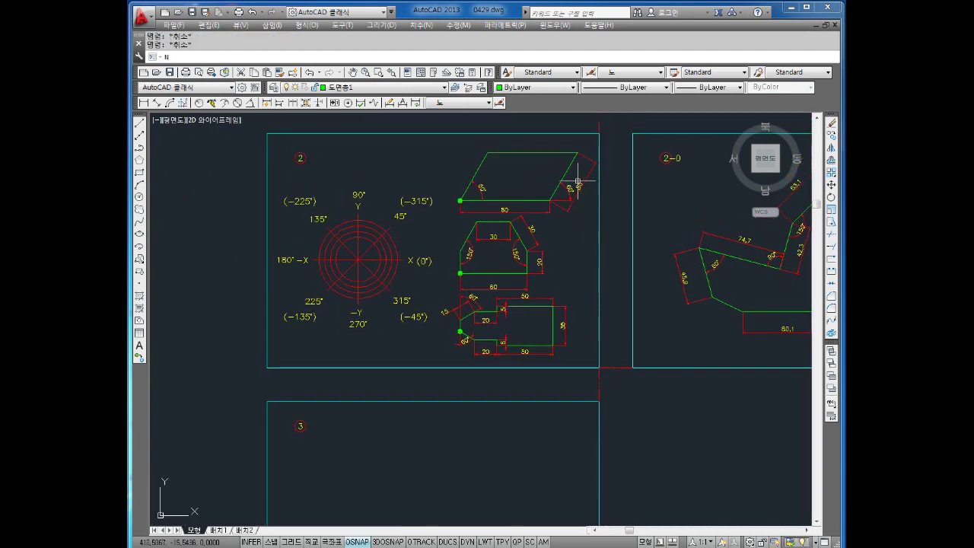
{"action": "key", "text": "Return"}
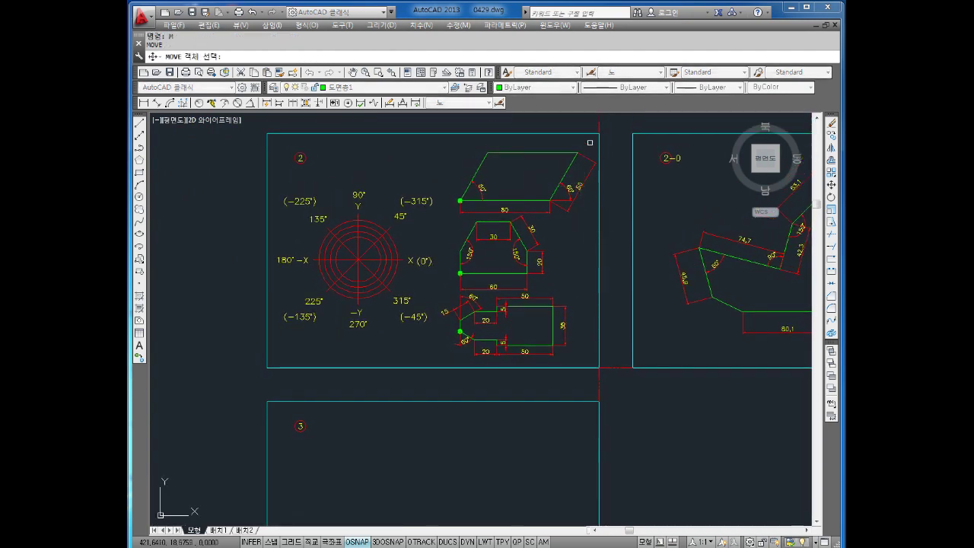
{"action": "left_click", "coordinate": [590, 143]}
{"action": "left_click", "coordinate": [447, 280]}
{"action": "key", "text": "Return"}
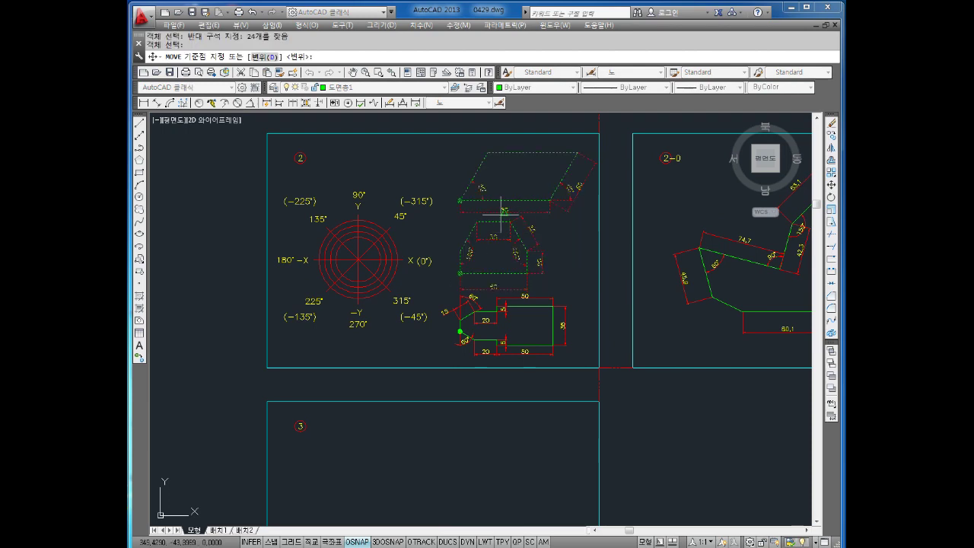
{"action": "left_click", "coordinate": [501, 212]}
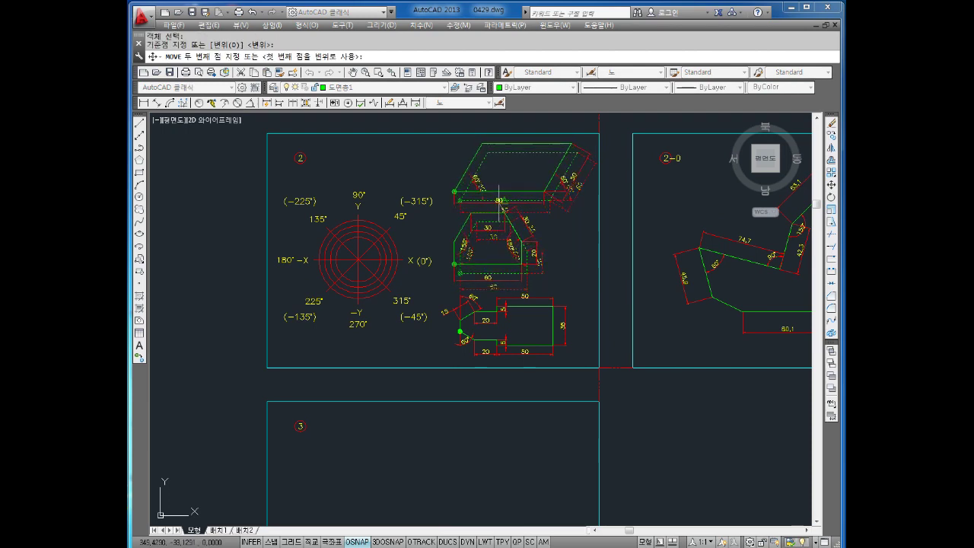
{"action": "key", "text": "F8"}
{"action": "key", "text": "F8"}
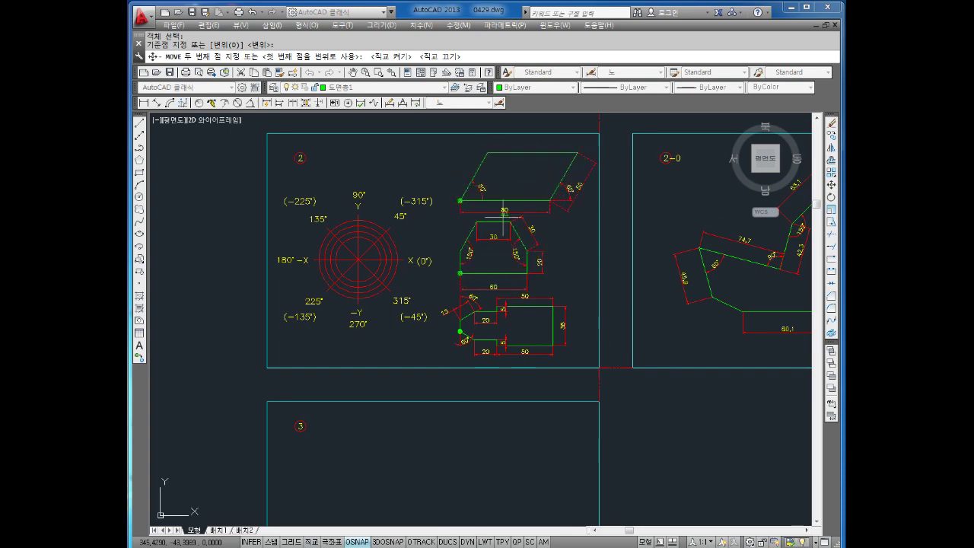
{"action": "key", "text": "F8"}
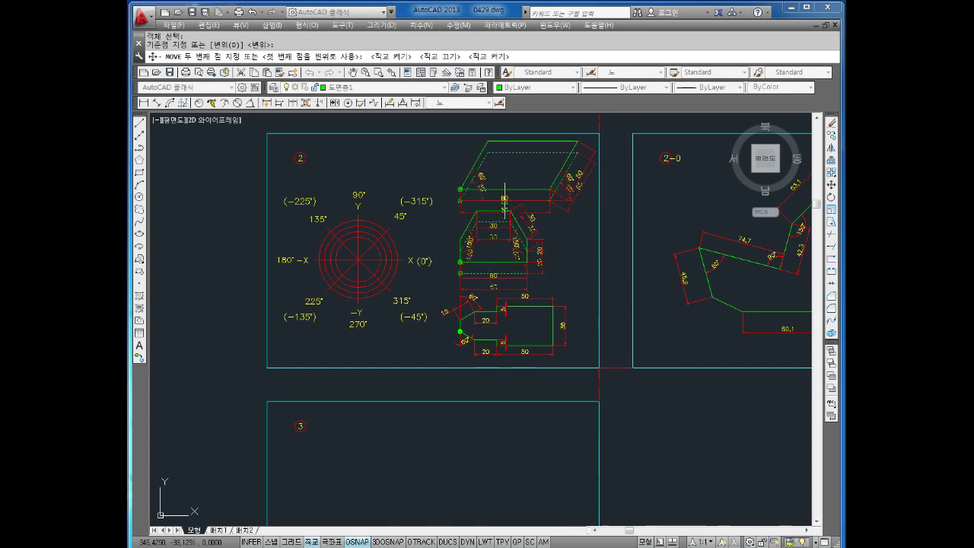
{"action": "left_click", "coordinate": [505, 199]}
{"action": "key", "text": "Escape"}
{"action": "key", "text": "Escape"}
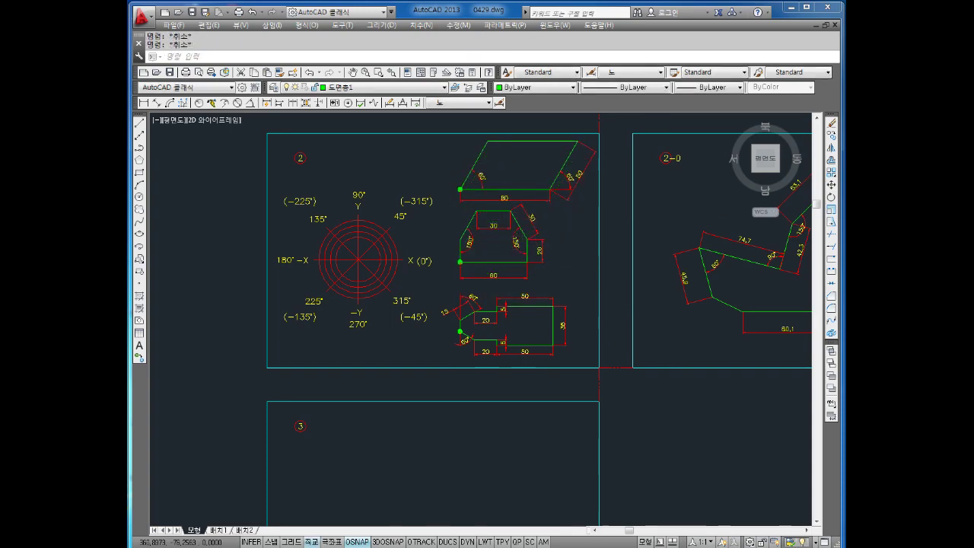
Nudge the trapezoid example's 14 objects by 2 from its left corner.
{"action": "scroll", "coordinate": [524, 248], "scroll_direction": "up", "scroll_amount": 2}
{"action": "key", "text": "Return"}
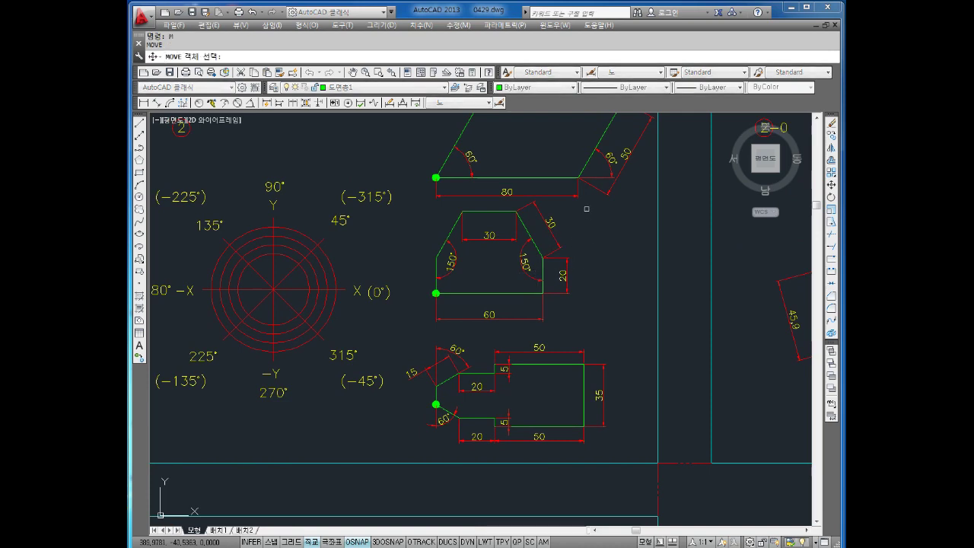
{"action": "left_click", "coordinate": [586, 205]}
{"action": "left_click", "coordinate": [428, 320]}
{"action": "key", "text": "Return"}
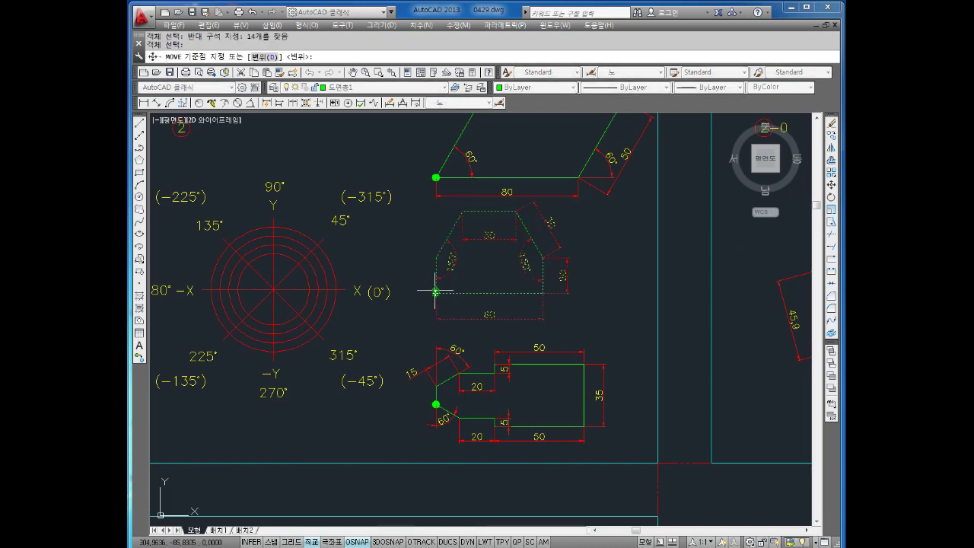
{"action": "left_click", "coordinate": [438, 293]}
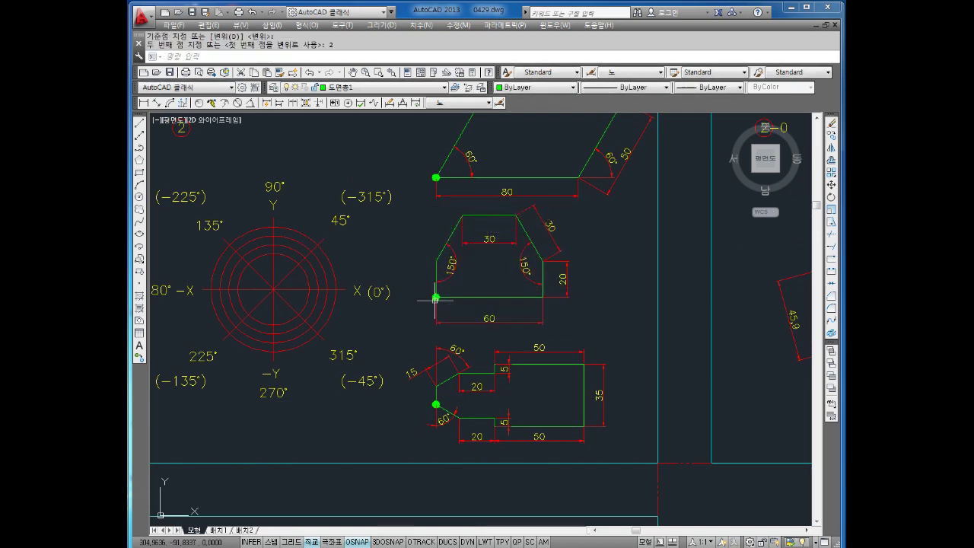
{"action": "key", "text": "Escape"}
{"action": "key", "text": "Escape"}
Save drawing 0429.dwg.
{"action": "scroll", "coordinate": [578, 320], "scroll_direction": "down", "scroll_amount": 2}
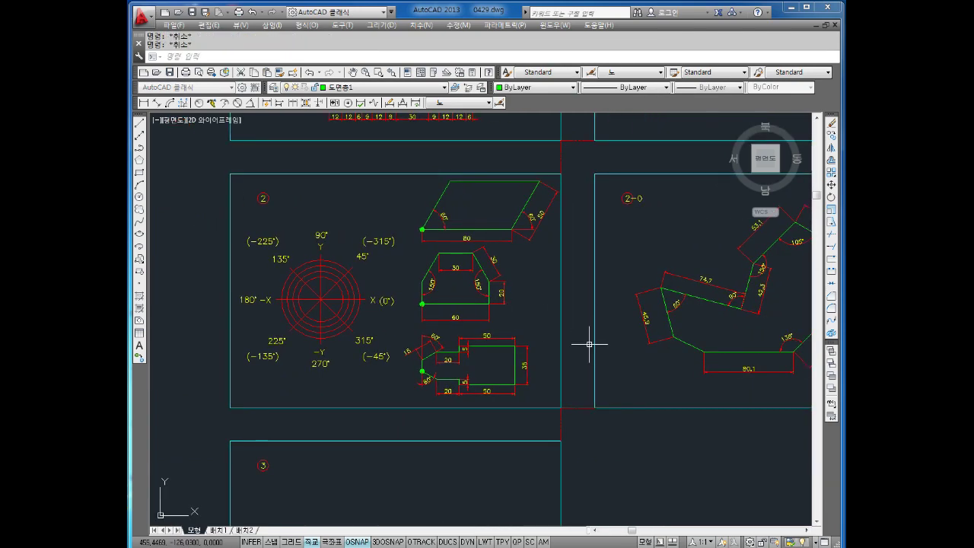
{"action": "key", "text": "ctrl+s"}
{"action": "scroll", "coordinate": [586, 344], "scroll_direction": "down", "scroll_amount": 2}
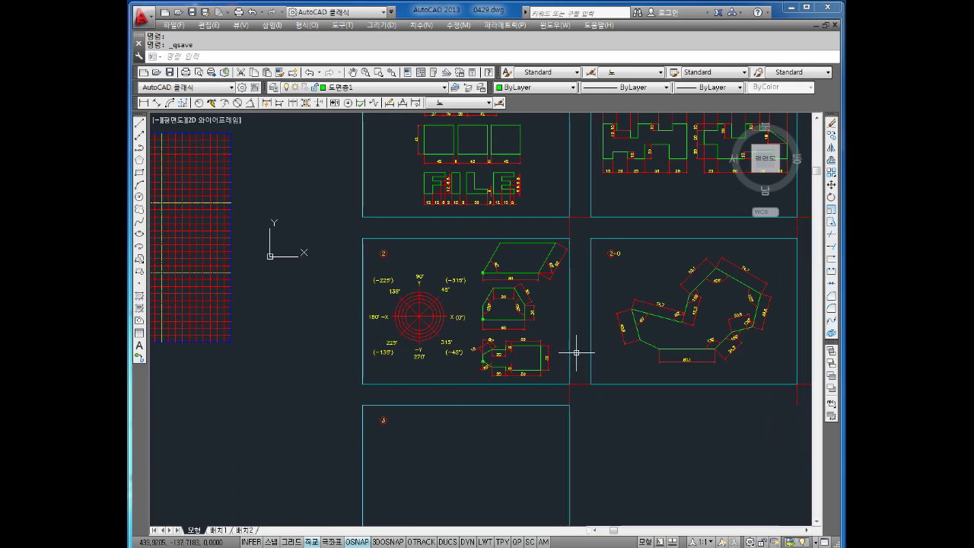
Pan across frame 2-1, empty frame 3 and the second-row sheets.
{"action": "middle_click_drag", "start_coordinate": [597, 342], "coordinate": [512, 320]}
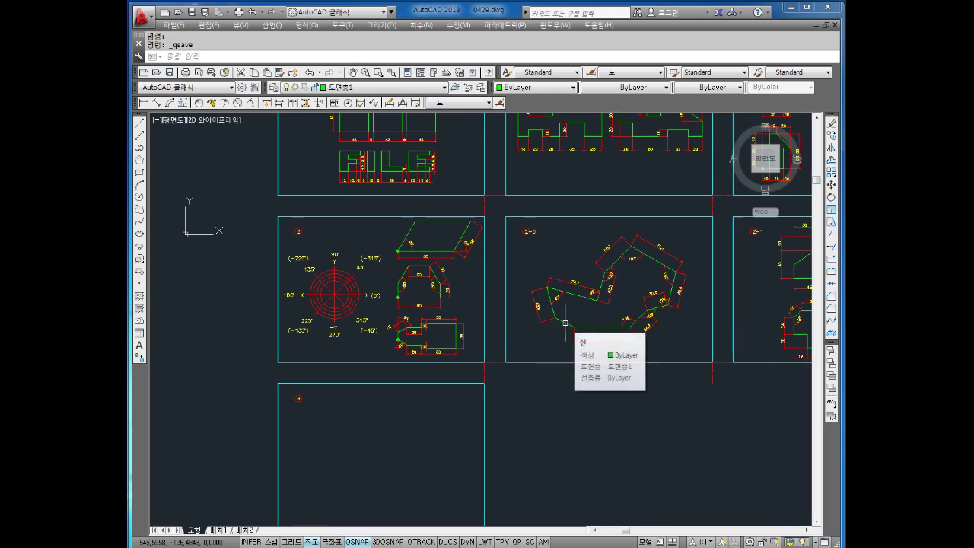
{"action": "middle_click_drag", "start_coordinate": [554, 361], "coordinate": [535, 337]}
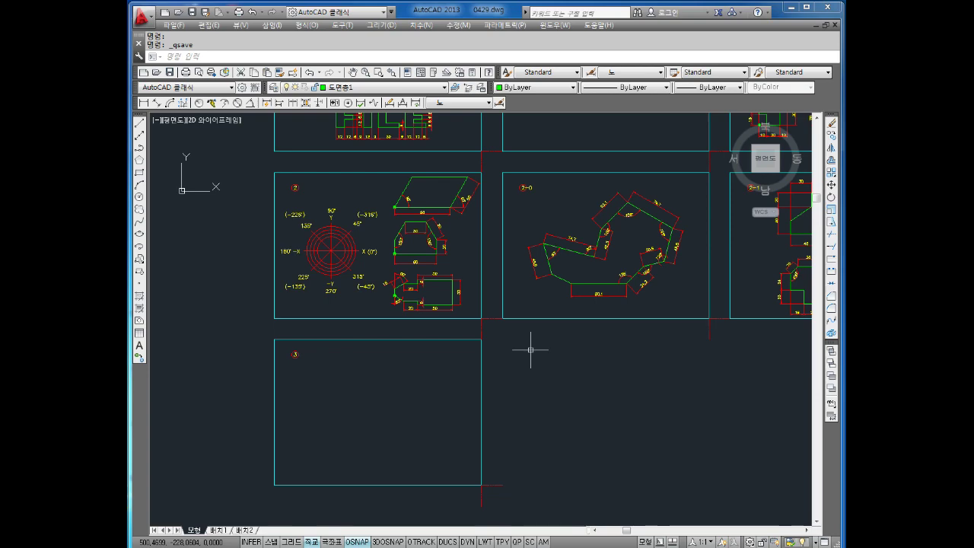
{"action": "scroll", "coordinate": [687, 310], "scroll_direction": "down", "scroll_amount": 4}
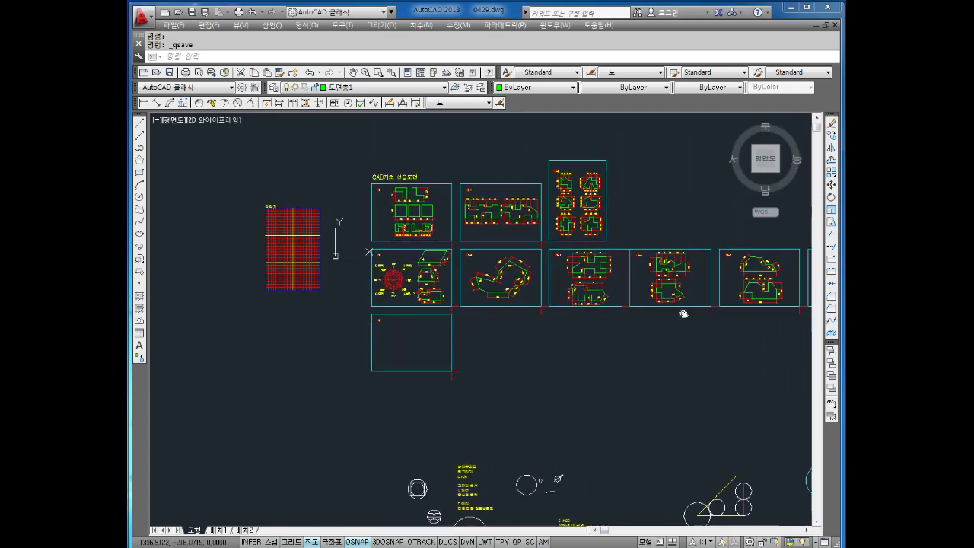
{"action": "middle_click_drag", "start_coordinate": [687, 311], "coordinate": [621, 311]}
{"action": "scroll", "coordinate": [228, 306], "scroll_direction": "up", "scroll_amount": 4}
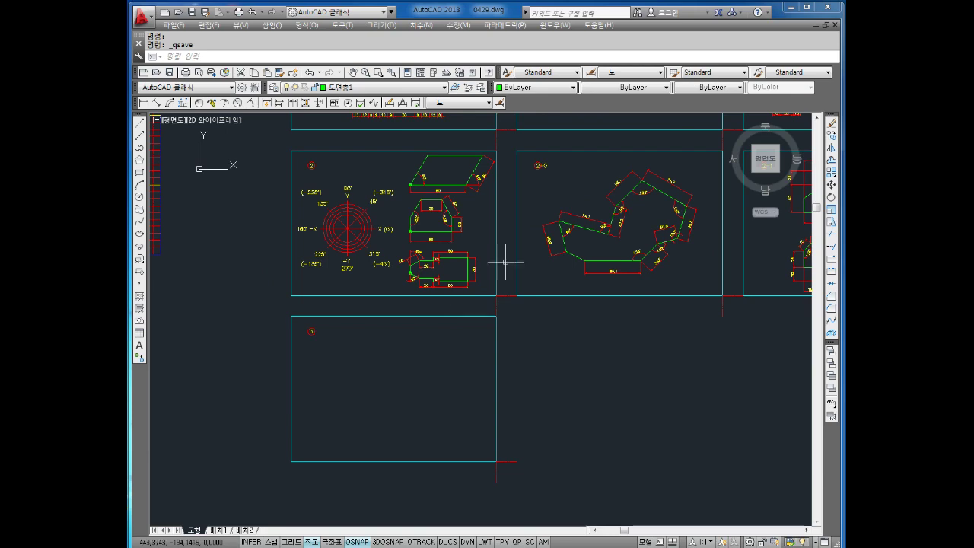
{"action": "scroll", "coordinate": [616, 373], "scroll_direction": "down", "scroll_amount": 6}
{"action": "scroll", "coordinate": [608, 414], "scroll_direction": "up", "scroll_amount": 2}
Pan and zoom down to centre the practice circles and their notes.
{"action": "middle_click_drag", "start_coordinate": [608, 415], "coordinate": [555, 333]}
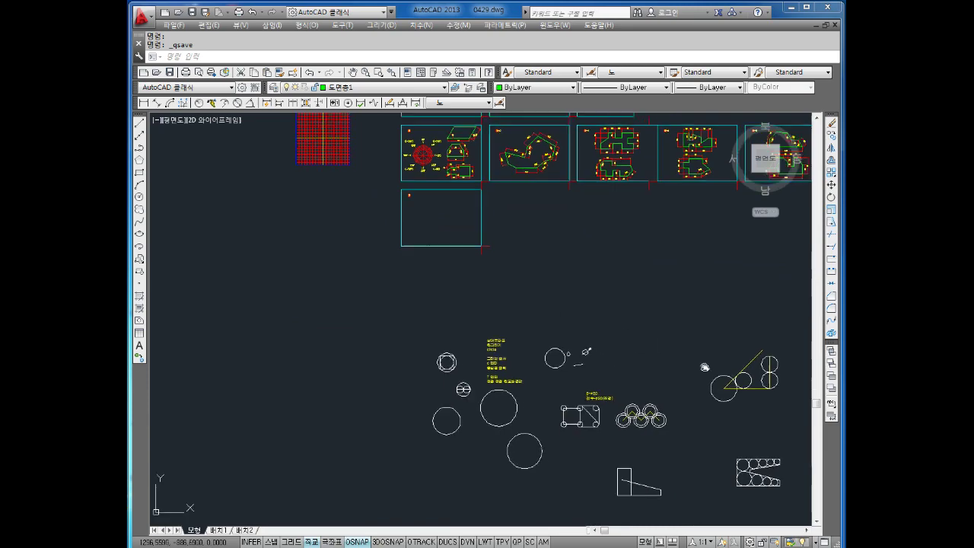
{"action": "mouse_move", "coordinate": [713, 370]}
{"action": "middle_mouse_down"}
{"action": "mouse_move", "coordinate": [640, 323]}
{"action": "mouse_move", "coordinate": [574, 323]}
{"action": "mouse_move", "coordinate": [596, 292]}
{"action": "middle_mouse_up"}
{"action": "middle_click_drag", "start_coordinate": [295, 231], "coordinate": [529, 395]}
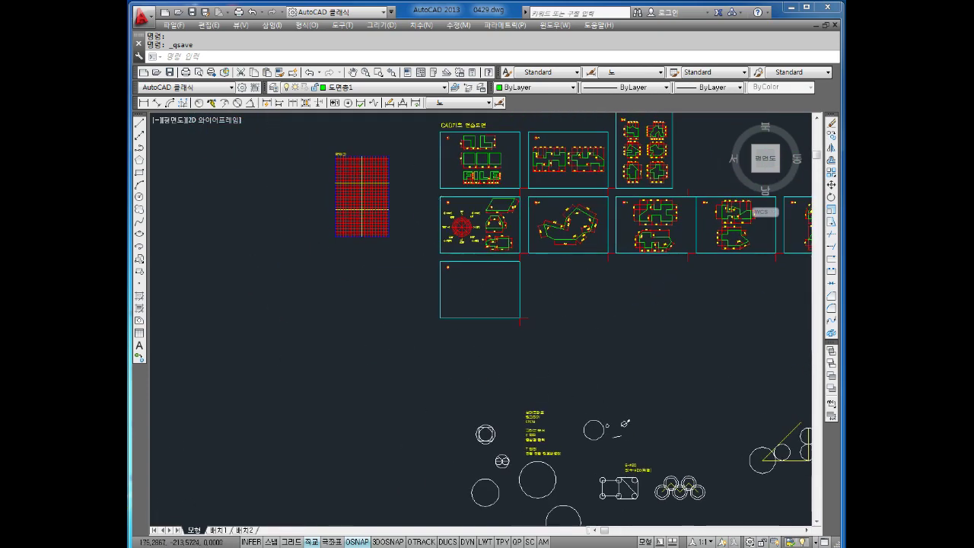
{"action": "scroll", "coordinate": [461, 275], "scroll_direction": "up", "scroll_amount": 6}
{"action": "mouse_move", "coordinate": [488, 317]}
{"action": "middle_mouse_down"}
{"action": "mouse_move", "coordinate": [533, 289]}
{"action": "mouse_move", "coordinate": [561, 235]}
{"action": "middle_mouse_up"}
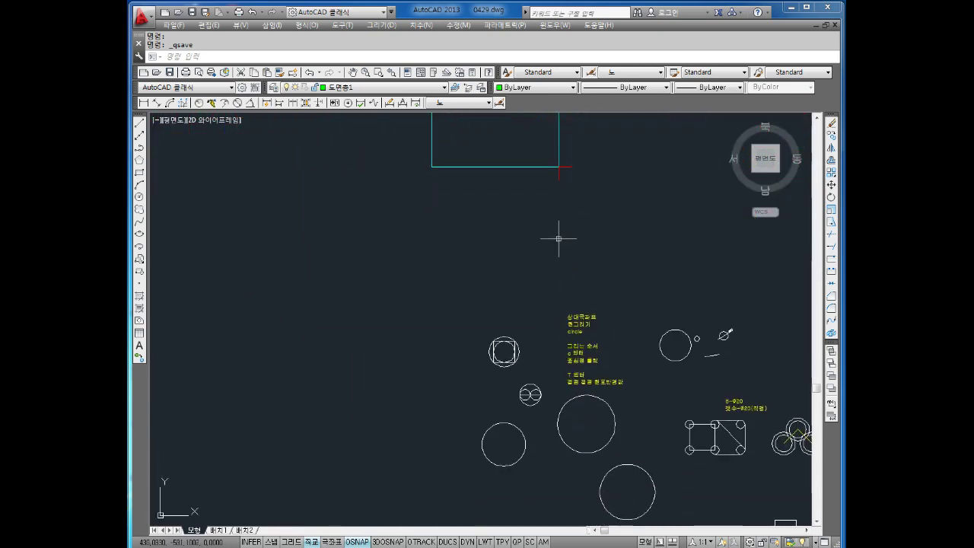
{"action": "scroll", "coordinate": [601, 305], "scroll_direction": "down", "scroll_amount": 3}
{"action": "middle_click_drag", "start_coordinate": [644, 387], "coordinate": [625, 373]}
{"action": "scroll", "coordinate": [624, 373], "scroll_direction": "up", "scroll_amount": 2}
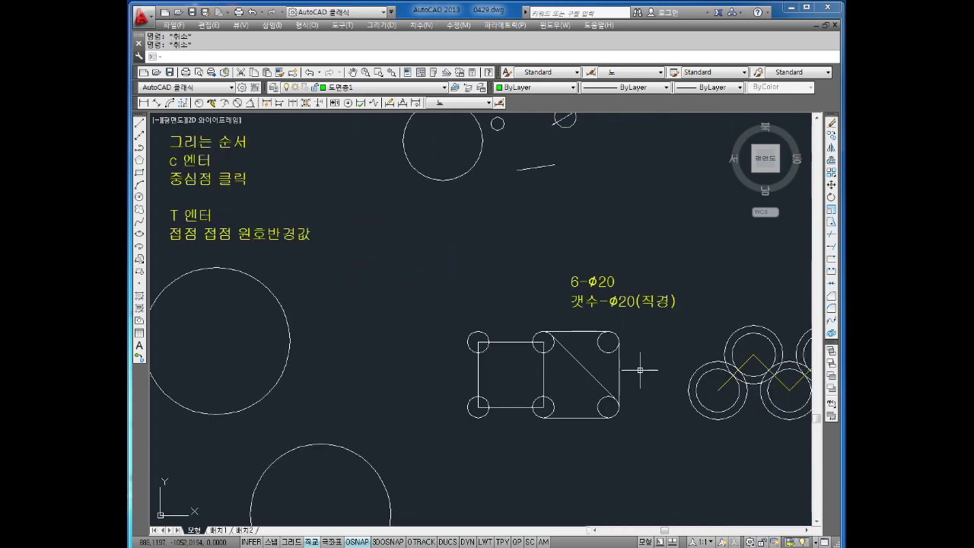
Move the square-and-circles part with M into empty frame 3.
{"action": "type", "text": "m"}
{"action": "key", "text": "Return"}
{"action": "left_click", "coordinate": [645, 315]}
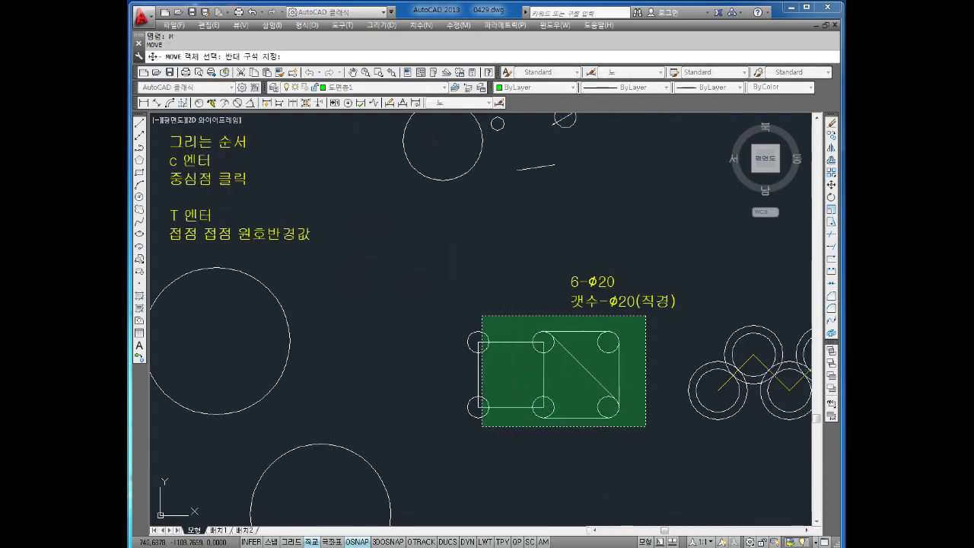
{"action": "left_click", "coordinate": [467, 427]}
{"action": "key", "text": "Return"}
{"action": "left_click", "coordinate": [398, 385]}
{"action": "scroll", "coordinate": [456, 383], "scroll_direction": "down", "scroll_amount": 3}
{"action": "middle_click_drag", "start_coordinate": [456, 383], "coordinate": [520, 517]}
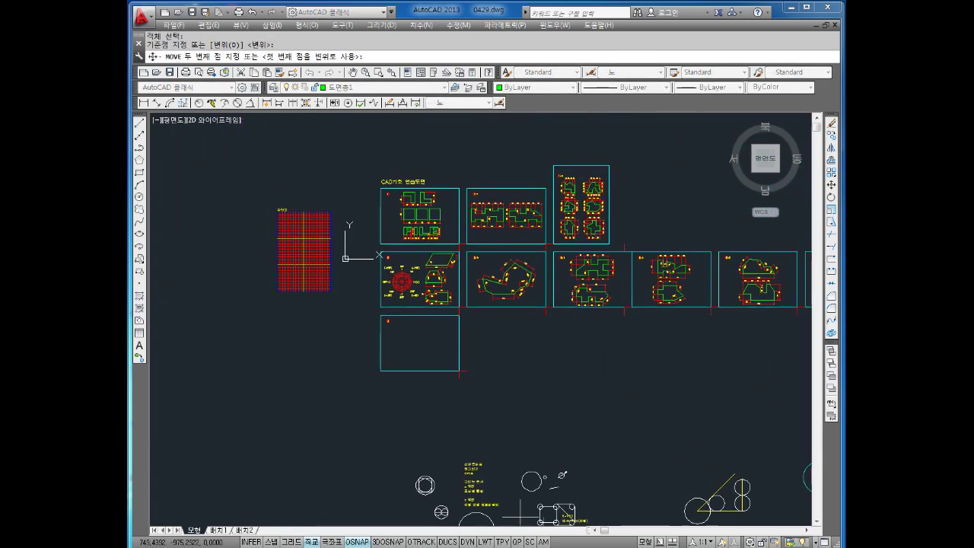
{"action": "key", "text": "F8"}
{"action": "scroll", "coordinate": [418, 351], "scroll_direction": "up", "scroll_amount": 2}
{"action": "scroll", "coordinate": [418, 351], "scroll_direction": "up", "scroll_amount": 4}
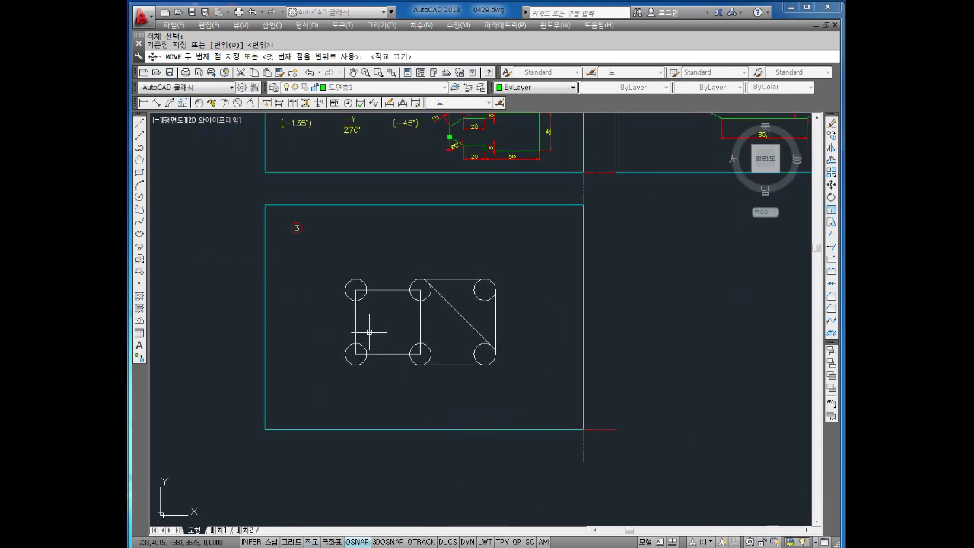
{"action": "key", "text": "Escape"}
{"action": "key", "text": "Escape"}
Put the whole part on layer 도면층1 so it turns green.
{"action": "left_click_drag", "start_coordinate": [528, 262], "coordinate": [298, 394]}
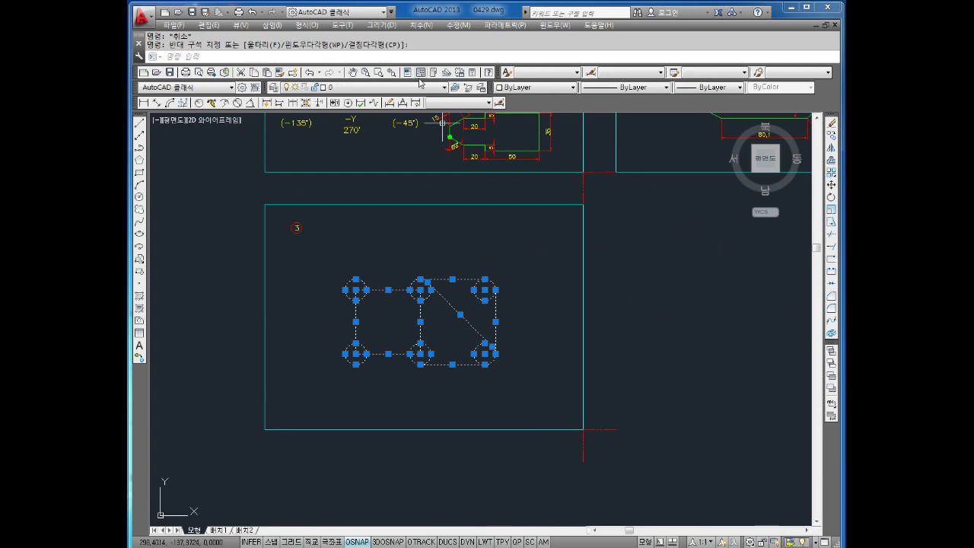
{"action": "left_click", "coordinate": [380, 87]}
{"action": "left_click", "coordinate": [340, 125]}
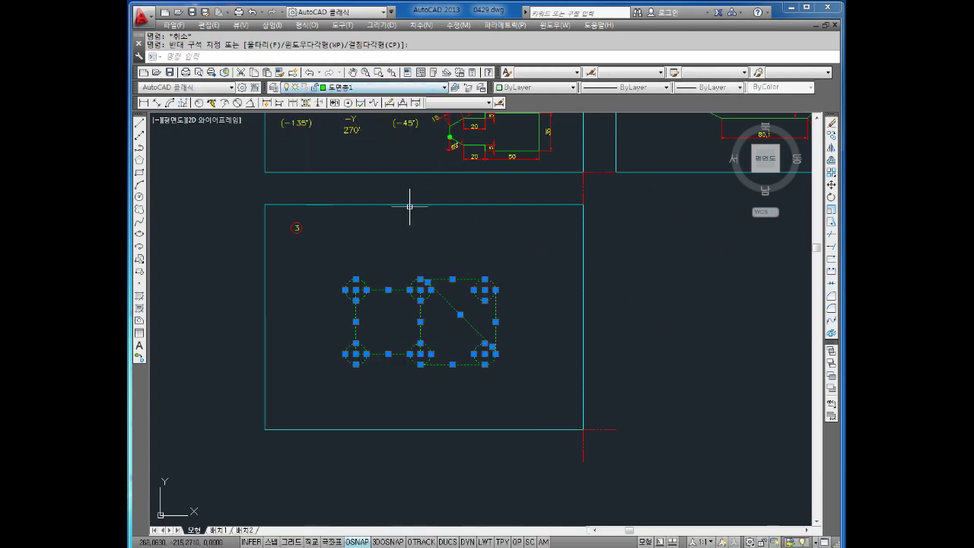
{"action": "key", "text": "Escape"}
Erase the part's diagonal line.
{"action": "scroll", "coordinate": [468, 346], "scroll_direction": "up", "scroll_amount": 2}
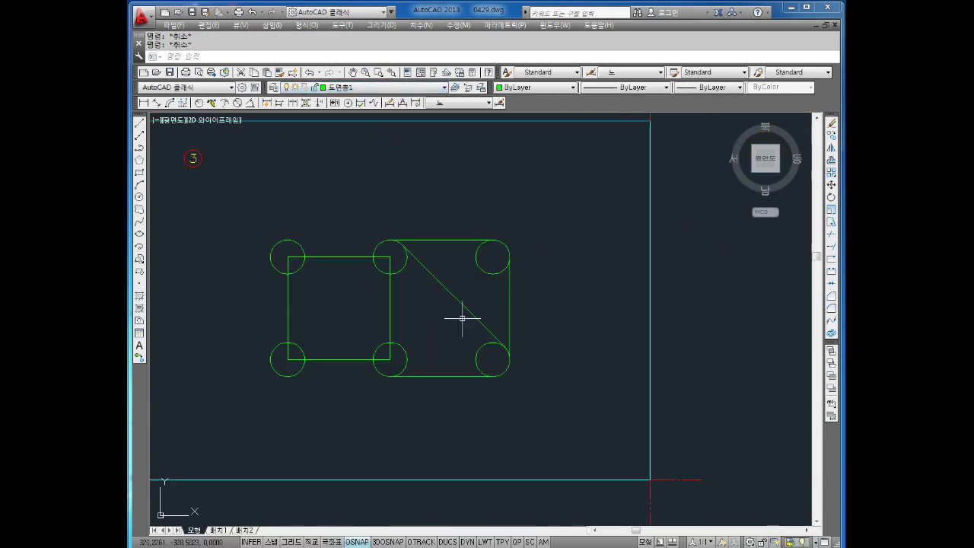
{"action": "left_click", "coordinate": [457, 300]}
{"action": "key", "text": "Delete"}
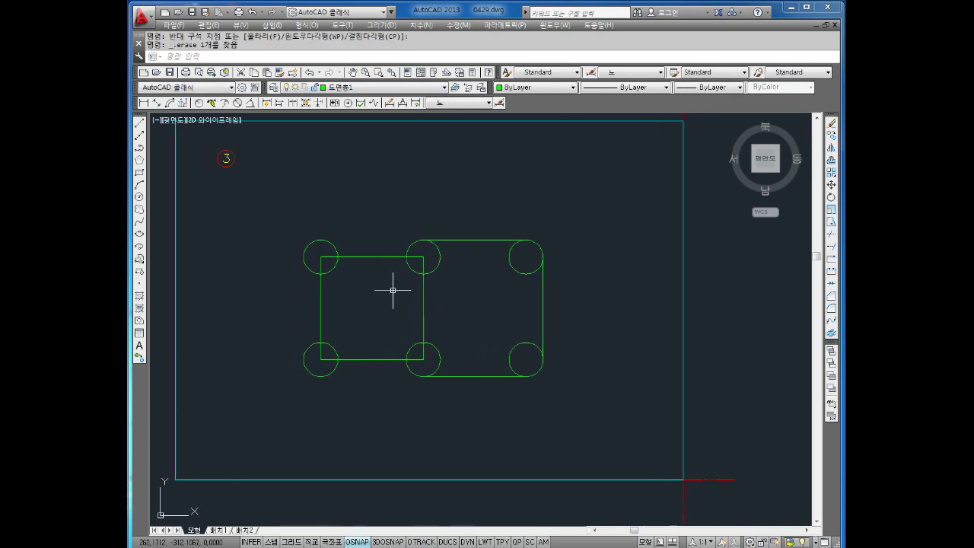
Add linear dimensions of 60 for the left square's height and width.
{"action": "left_click", "coordinate": [211, 103]}
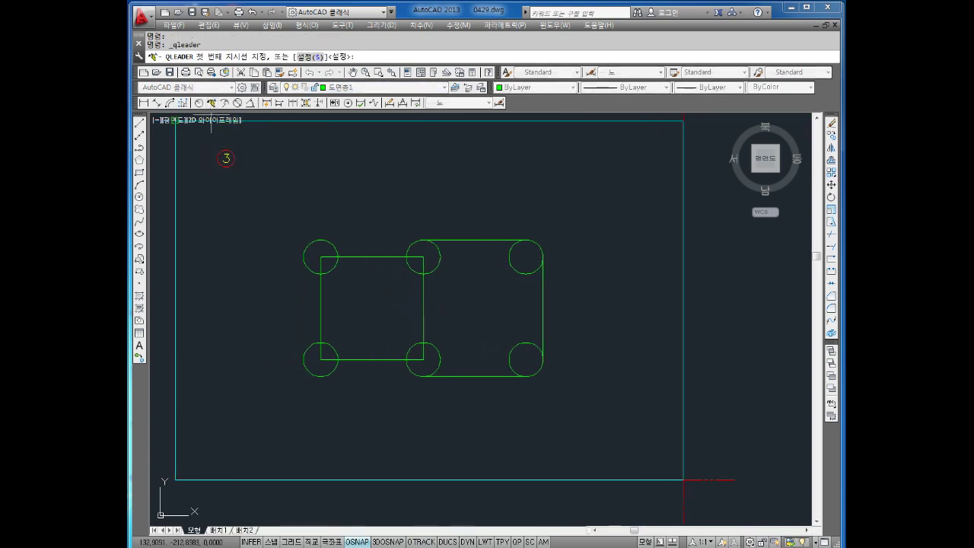
{"action": "left_click", "coordinate": [143, 103]}
{"action": "left_click", "coordinate": [320, 257]}
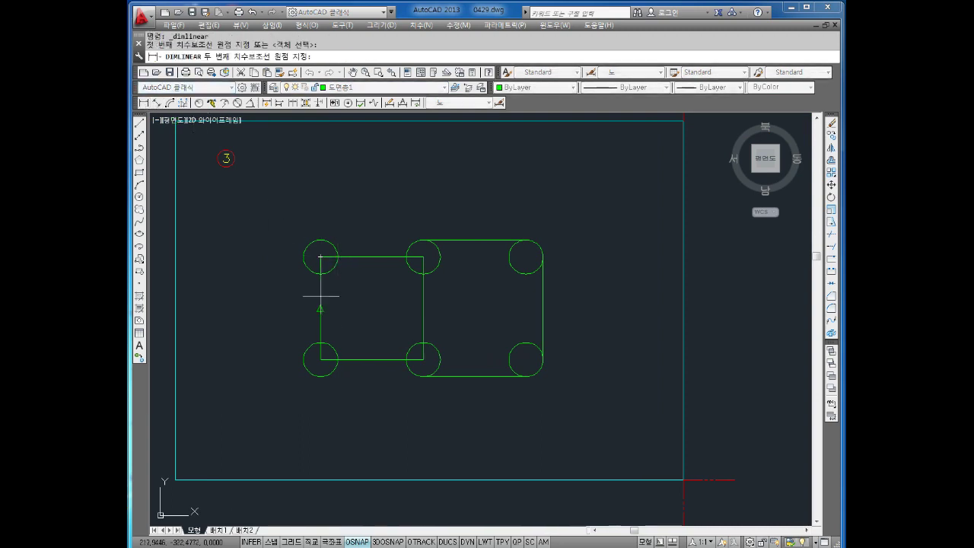
{"action": "left_click", "coordinate": [321, 359]}
{"action": "left_click", "coordinate": [266, 332]}
{"action": "key", "text": "Return"}
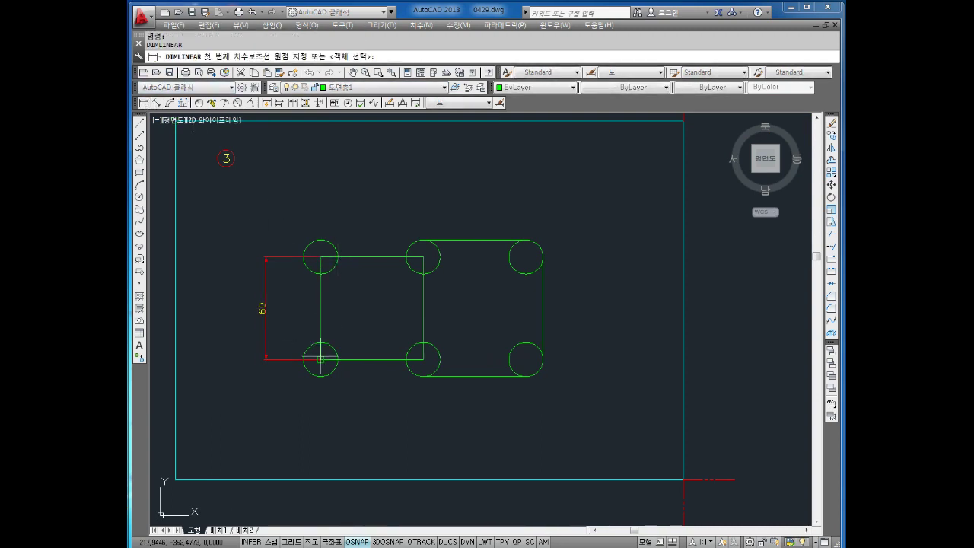
{"action": "left_click", "coordinate": [320, 359]}
{"action": "left_click", "coordinate": [423, 359]}
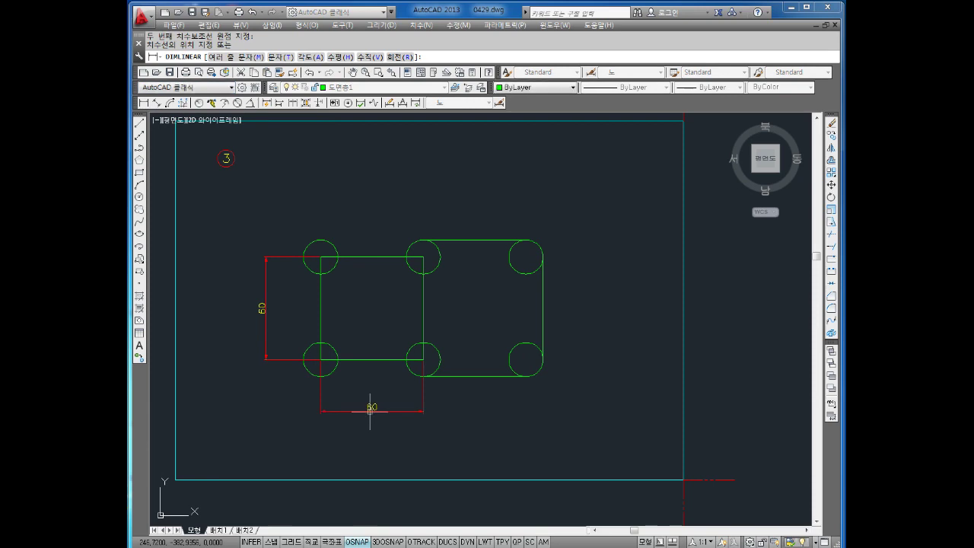
{"action": "left_click", "coordinate": [369, 410]}
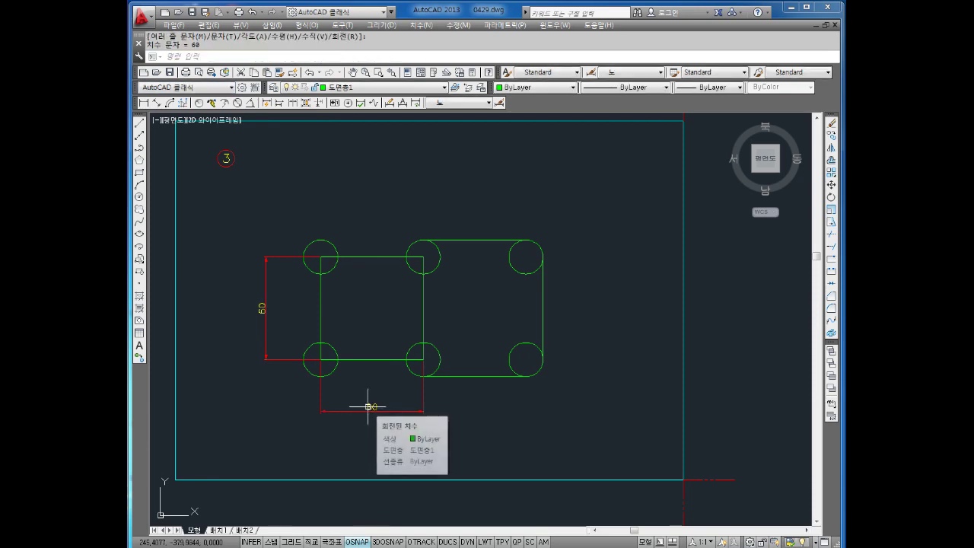
{"action": "key", "text": "Escape"}
{"action": "key", "text": "Escape"}
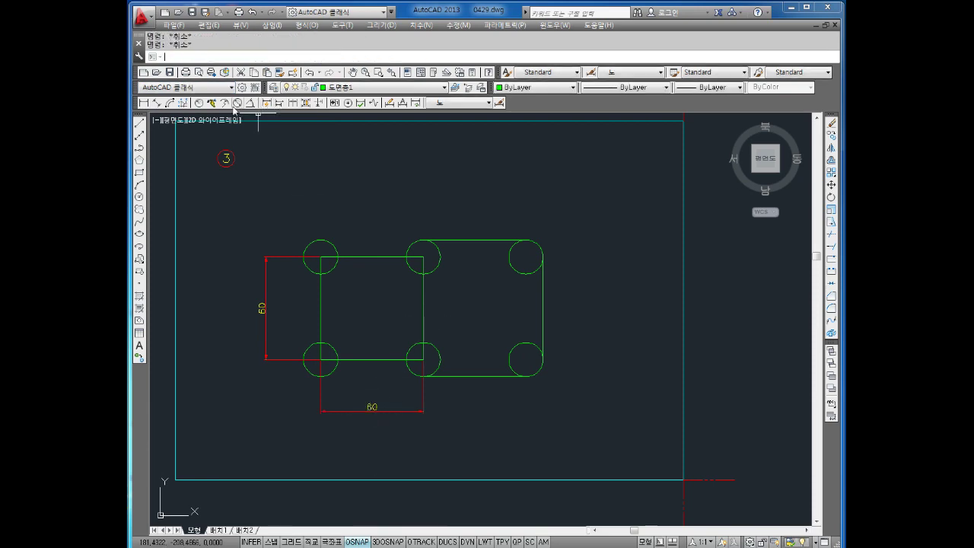
{"action": "left_click", "coordinate": [213, 103]}
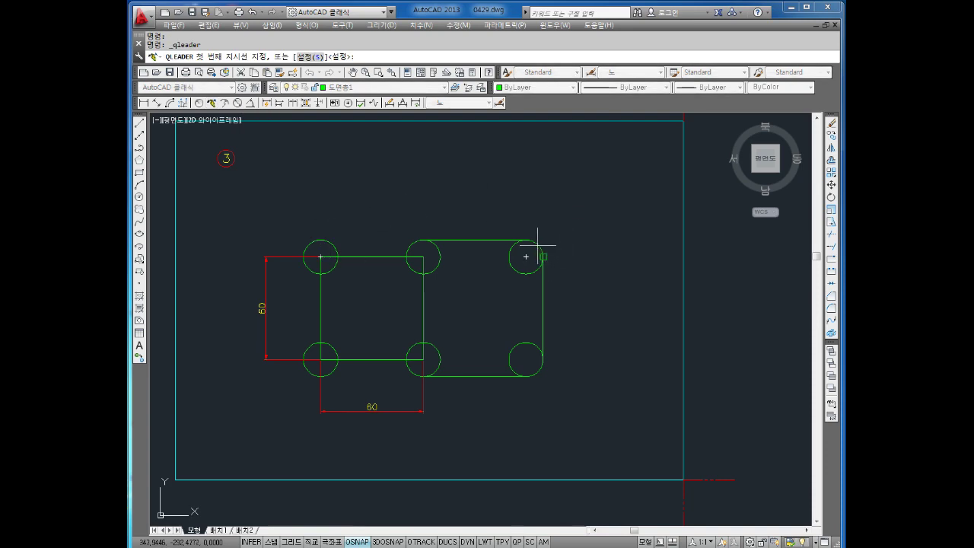
Choose the Nearest object snap for the leader's start point.
{"action": "right_click", "coordinate": [562, 243]}
{"action": "left_click", "coordinate": [594, 436]}
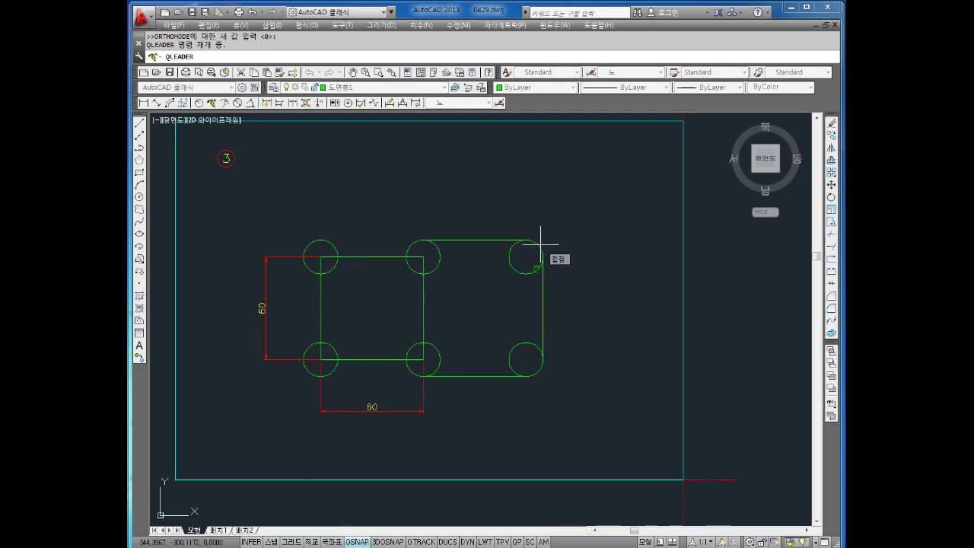
{"action": "key", "text": "F8"}
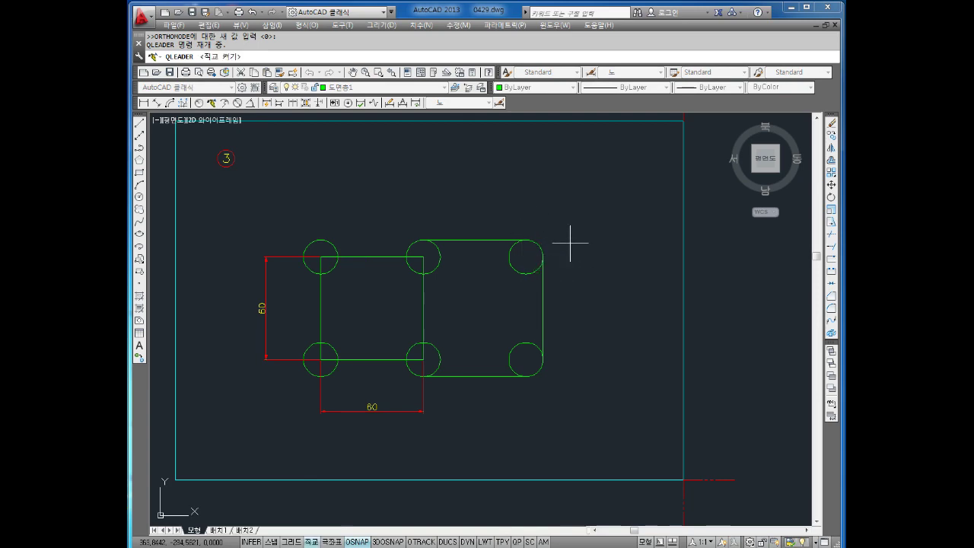
{"action": "right_click", "coordinate": [581, 239], "text": "shift"}
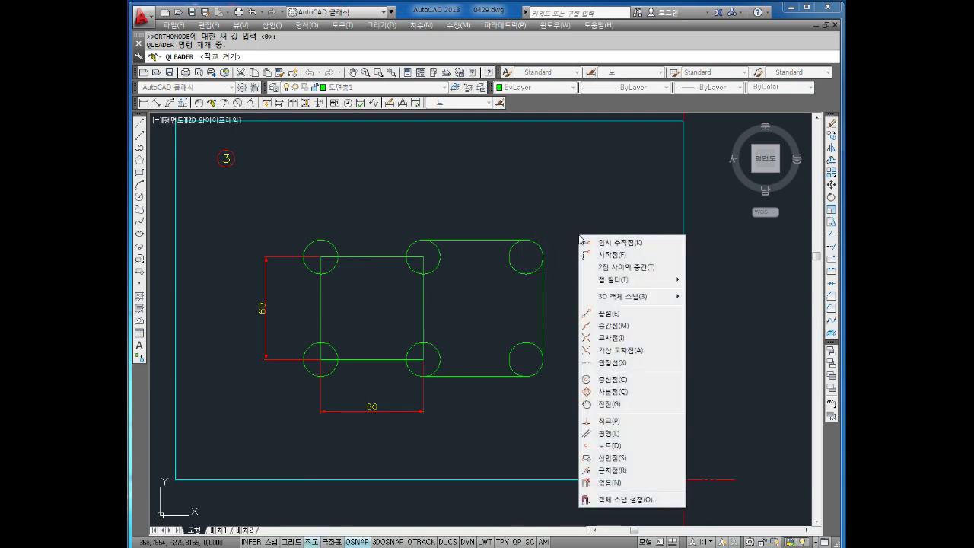
{"action": "left_click", "coordinate": [609, 470]}
{"action": "scroll", "coordinate": [548, 246], "scroll_direction": "up", "scroll_amount": 5}
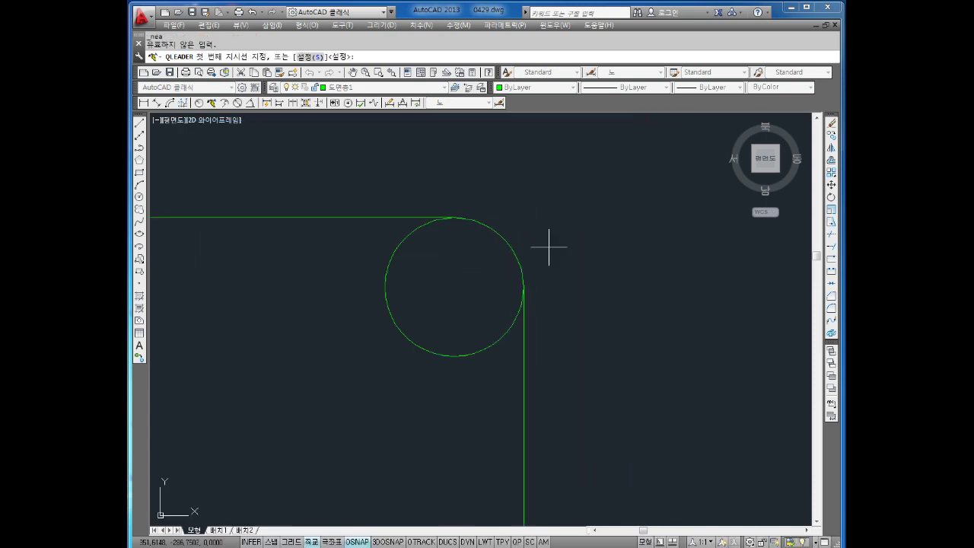
{"action": "right_click", "coordinate": [561, 257], "text": "shift"}
{"action": "left_click", "coordinate": [599, 493]}
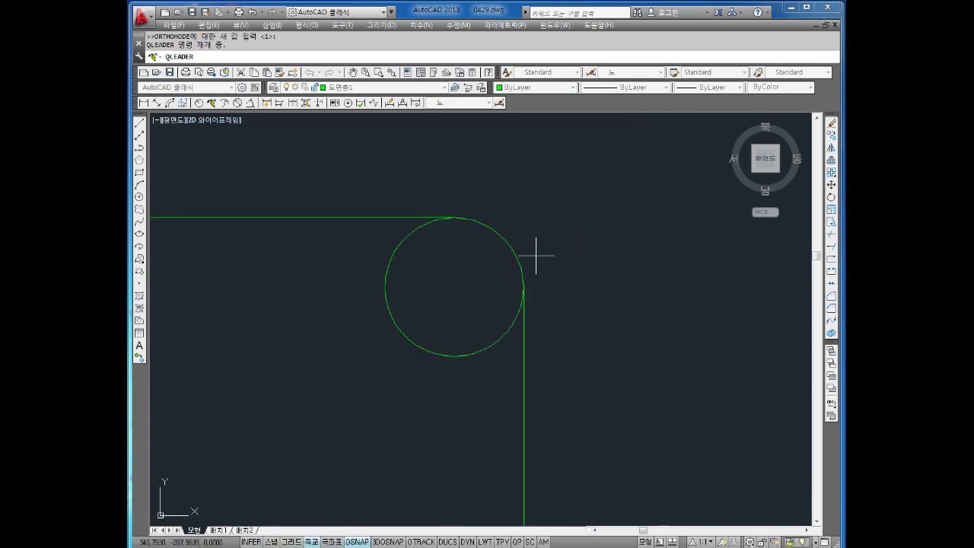
Draw a diagonal leader from the top-right circle labelled 6-ø20.
{"action": "left_click", "coordinate": [513, 245]}
{"action": "key", "text": "F8"}
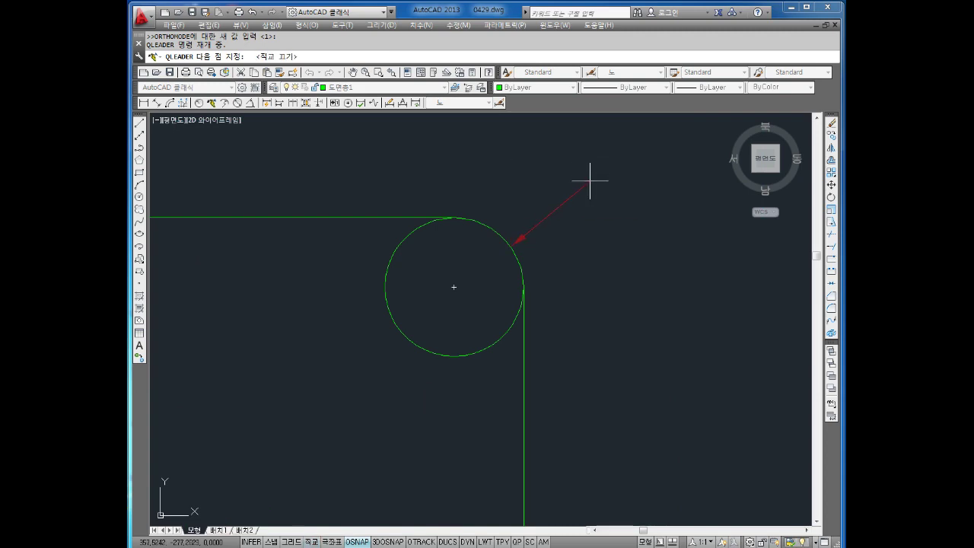
{"action": "left_click", "coordinate": [579, 170]}
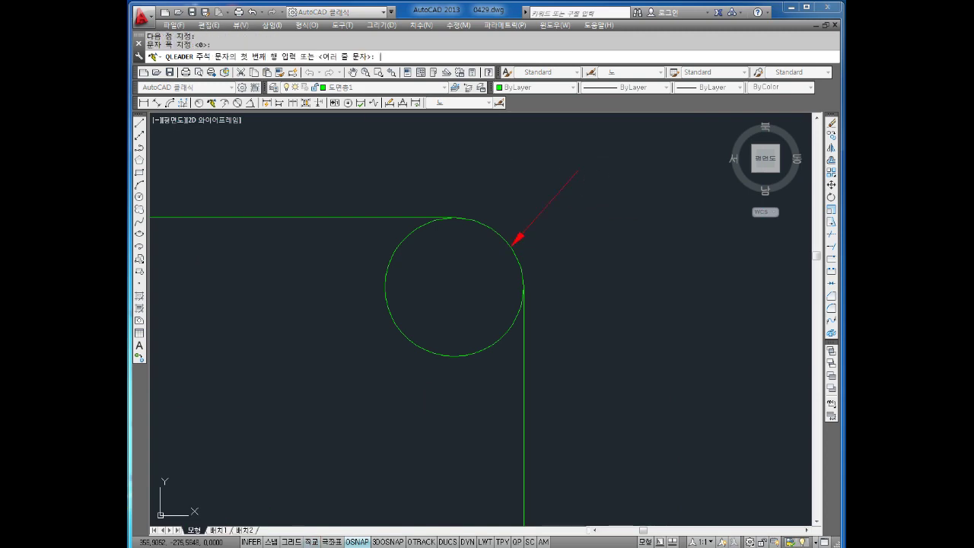
{"action": "key", "text": "Return"}
{"action": "key", "text": "Return"}
{"action": "type", "text": "6"}
{"action": "key", "text": "BackSpace"}
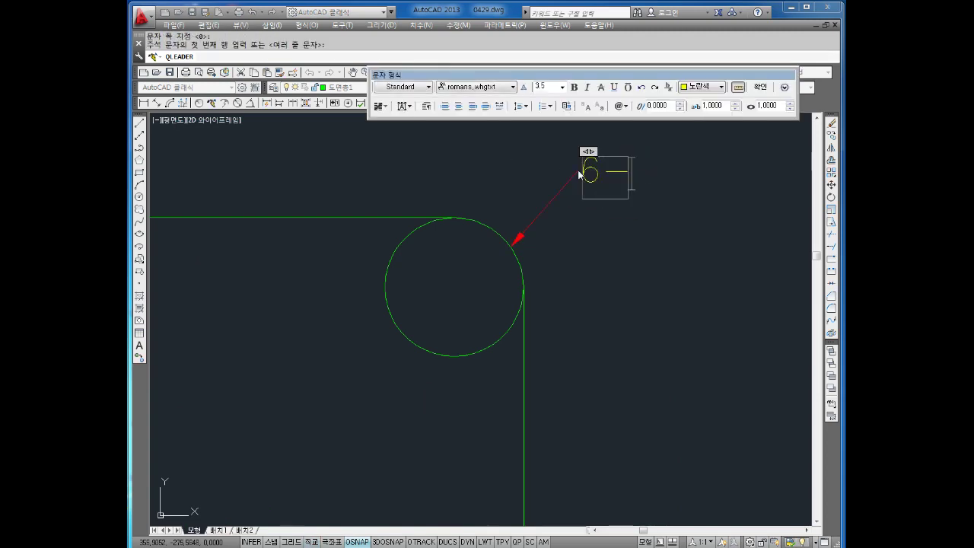
{"action": "type", "text": "%c"}
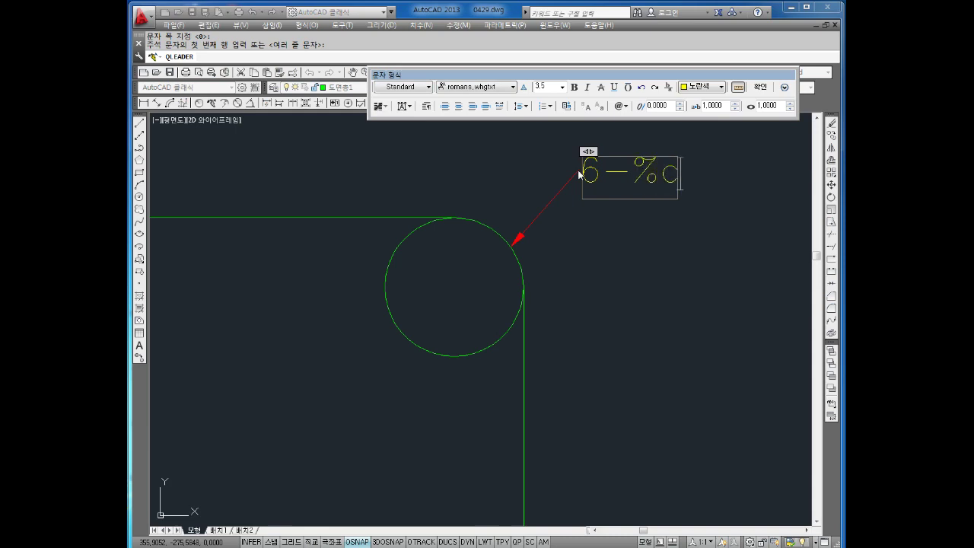
{"action": "type", "text": "c"}
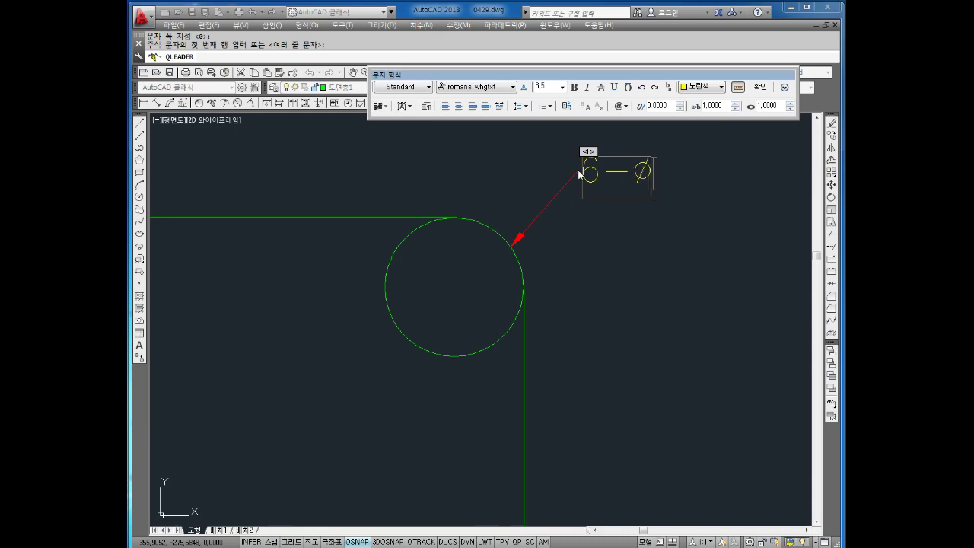
{"action": "type", "text": "20"}
{"action": "left_click", "coordinate": [761, 86]}
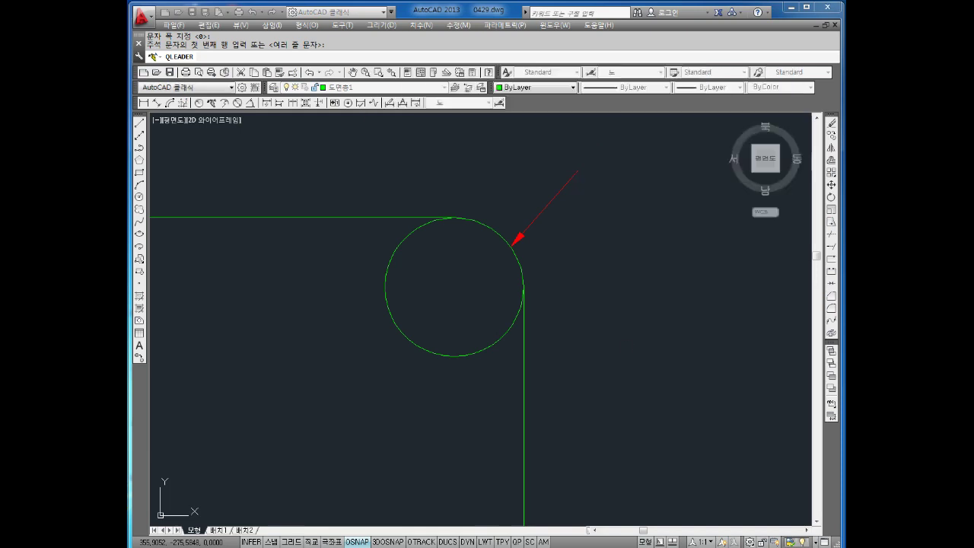
{"action": "scroll", "coordinate": [670, 302], "scroll_direction": "down", "scroll_amount": 2}
{"action": "type", "text": "6-ø20"}
{"action": "key", "text": "Escape"}
{"action": "key", "text": "Escape"}
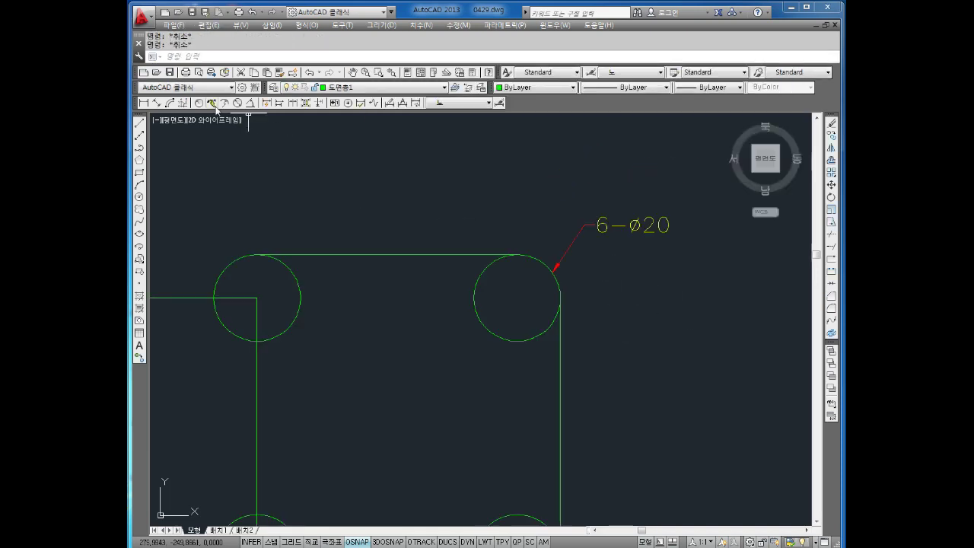
Review the QLEADER Leader Settings tabs for arrows and text attachment.
{"action": "left_click", "coordinate": [212, 103]}
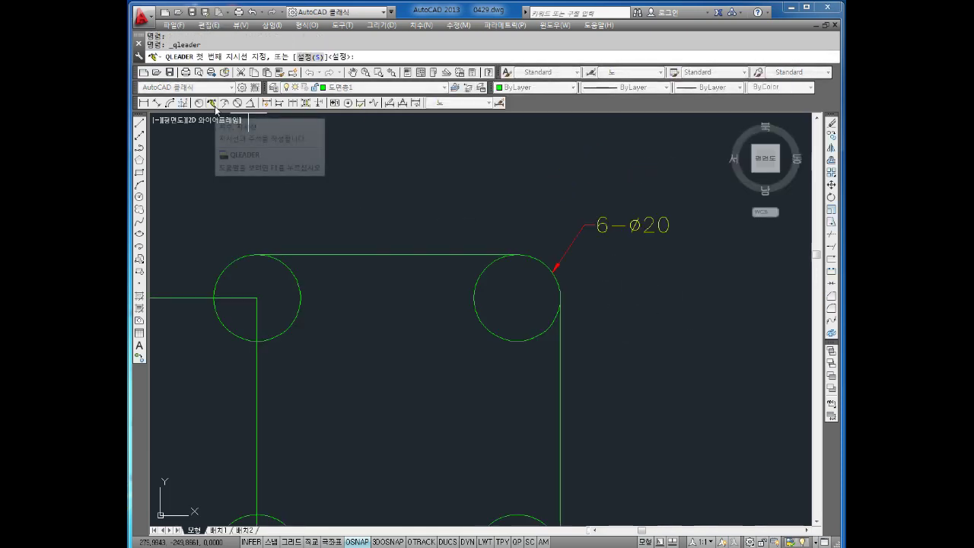
{"action": "type", "text": "s"}
{"action": "key", "text": "Return"}
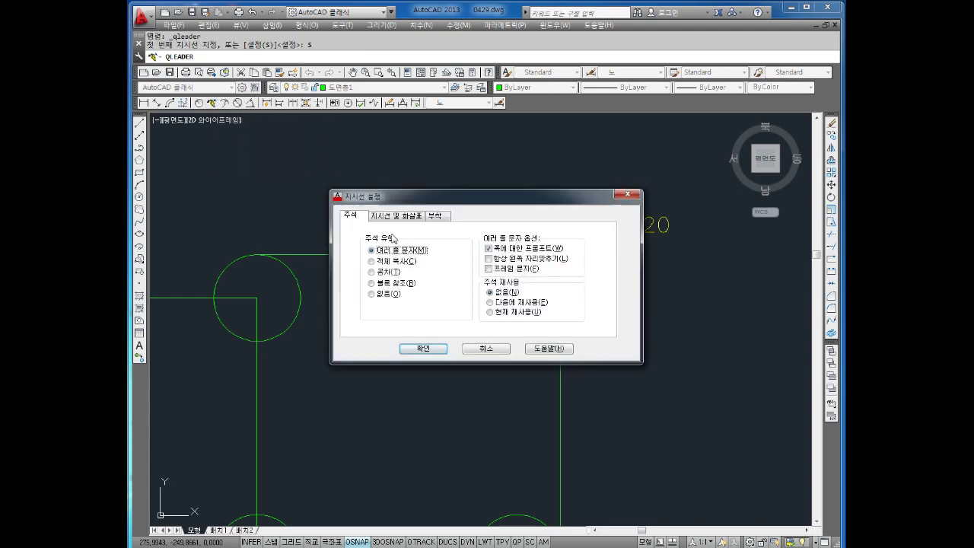
{"action": "left_click", "coordinate": [396, 216]}
{"action": "left_click", "coordinate": [435, 216]}
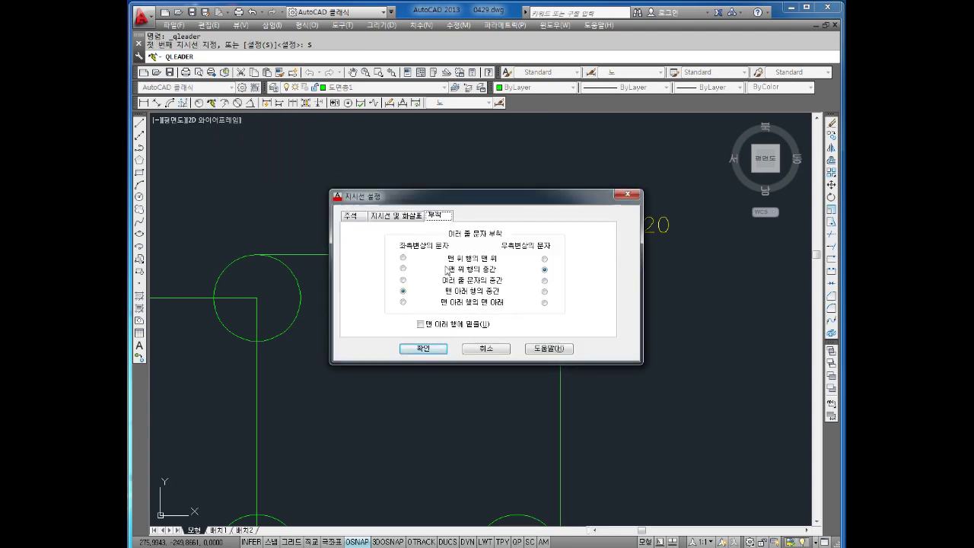
{"action": "left_click", "coordinate": [426, 348]}
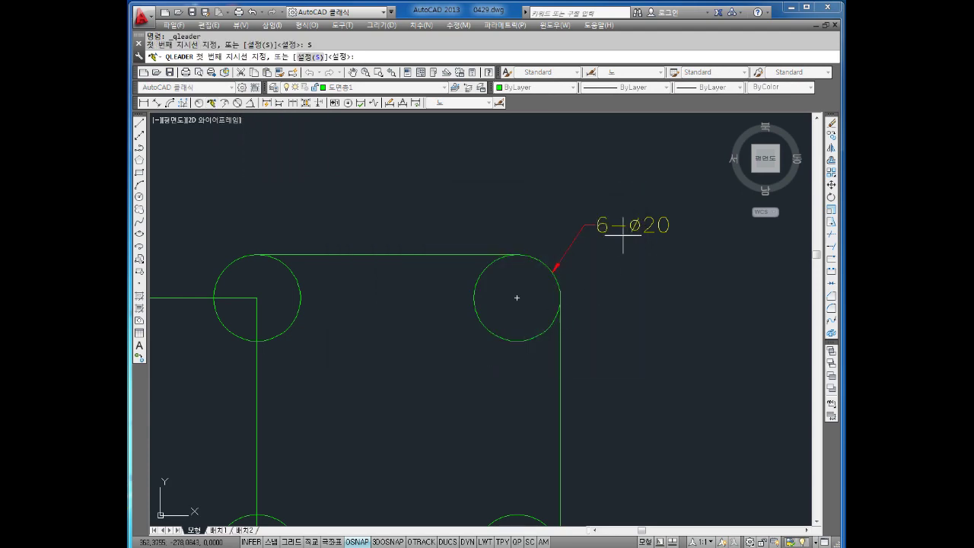
{"action": "key", "text": "Escape"}
Erase the old 6-ø20 label text and its leader arrow.
{"action": "left_click", "coordinate": [600, 223]}
{"action": "key", "text": "Delete"}
{"action": "left_click", "coordinate": [576, 245]}
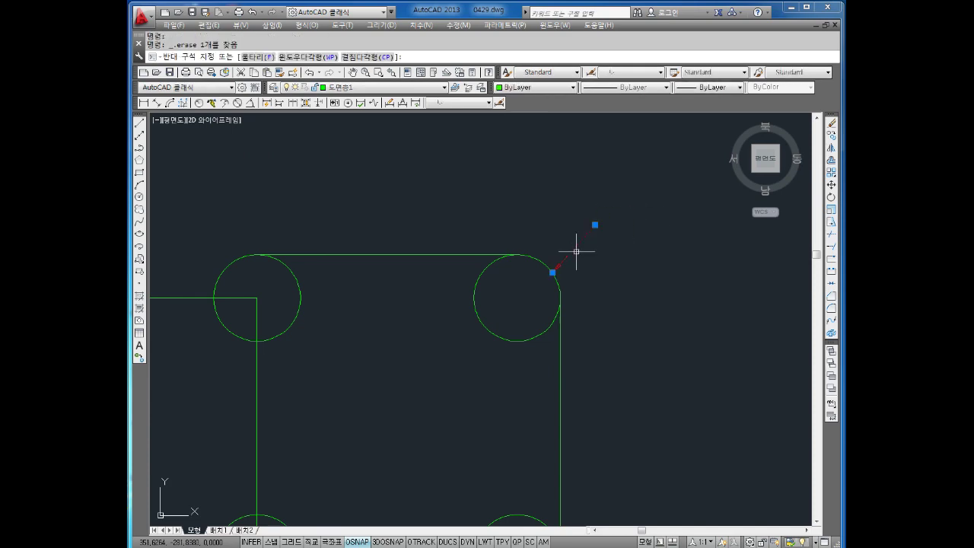
{"action": "key", "text": "Delete"}
Redraw the leader from the top-right circle's edge with text 6-%%c20.
{"action": "left_click", "coordinate": [221, 104]}
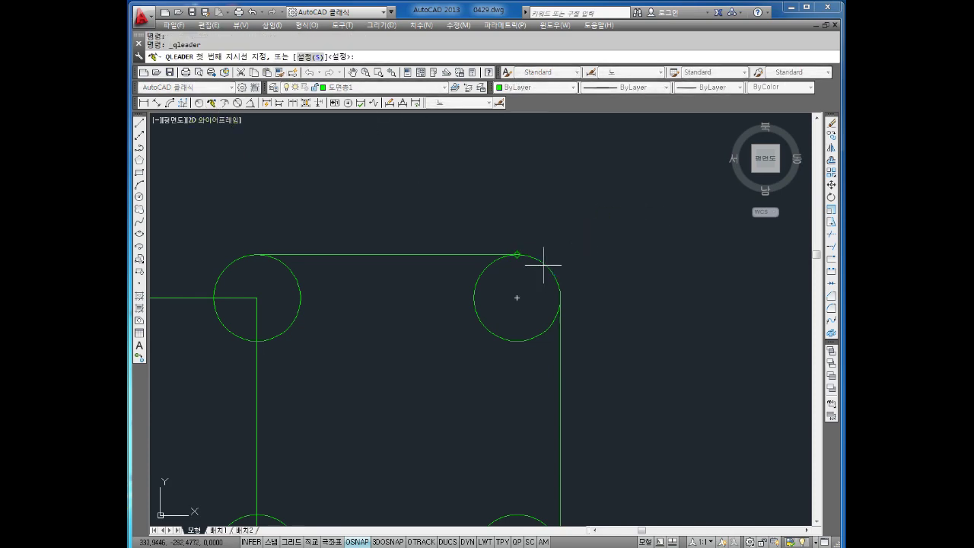
{"action": "right_click", "coordinate": [602, 250], "text": "shift"}
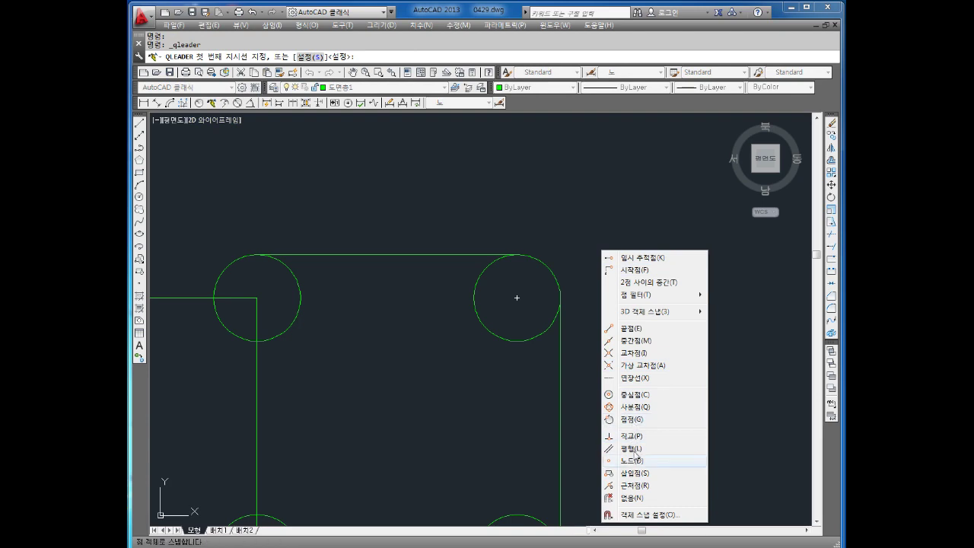
{"action": "left_click", "coordinate": [632, 496]}
{"action": "left_click", "coordinate": [547, 268]}
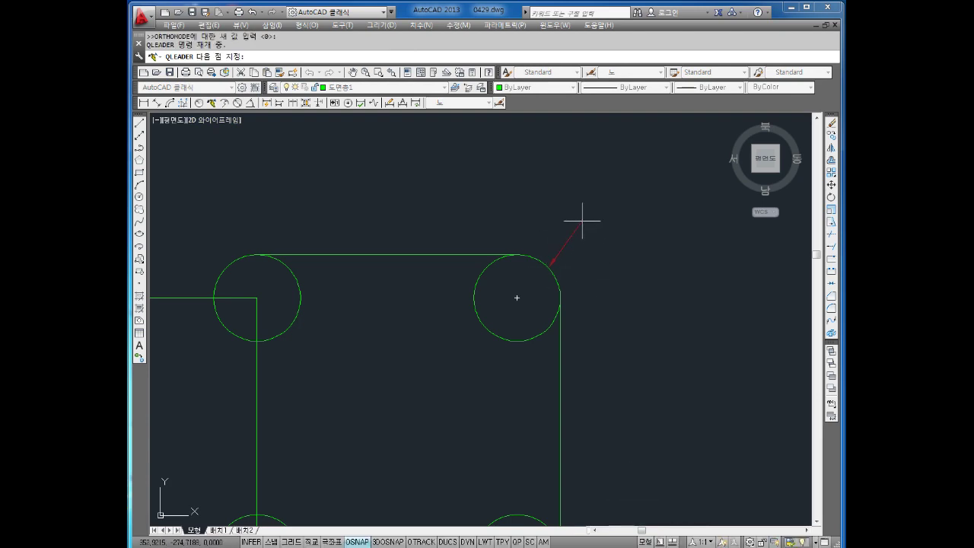
{"action": "left_click", "coordinate": [585, 220]}
{"action": "key", "text": "Return"}
{"action": "key", "text": "Return"}
{"action": "key", "text": "Return"}
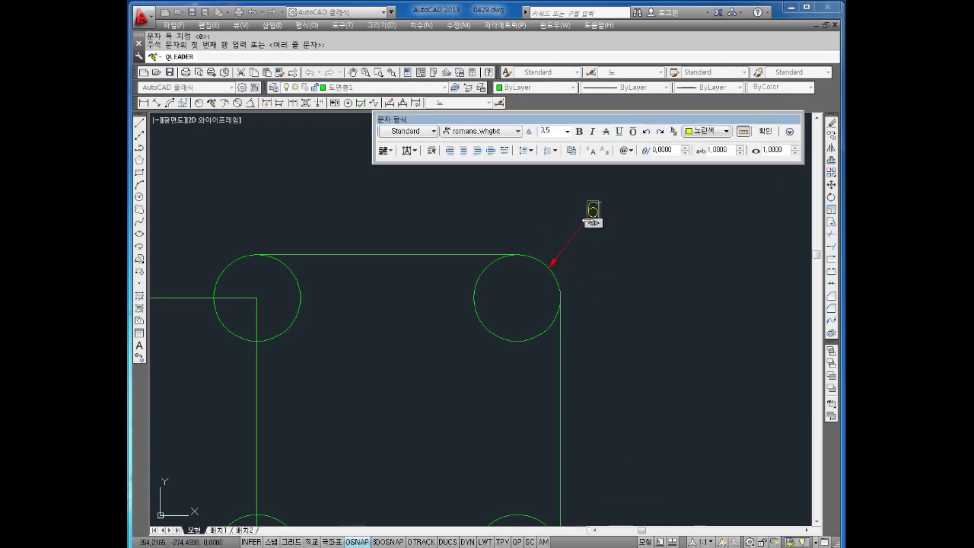
{"action": "type", "text": "6"}
{"action": "type", "text": "%%c"}
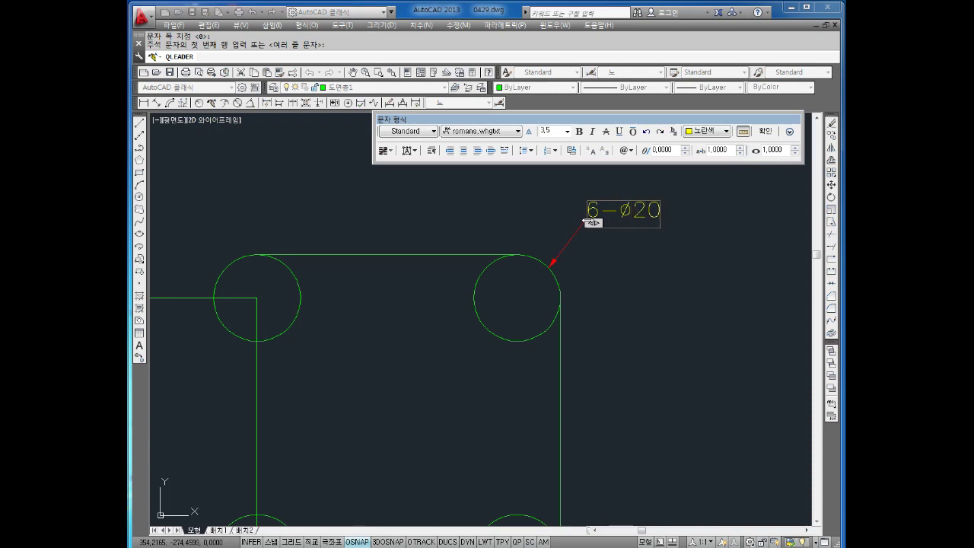
{"action": "left_click", "coordinate": [631, 311]}
{"action": "key", "text": "Escape"}
{"action": "scroll", "coordinate": [615, 297], "scroll_direction": "down", "scroll_amount": 3}
Save 0429.dwg, then zoom and pan onto sheet 2's angle diagram.
{"action": "scroll", "coordinate": [584, 283], "scroll_direction": "down", "scroll_amount": 1}
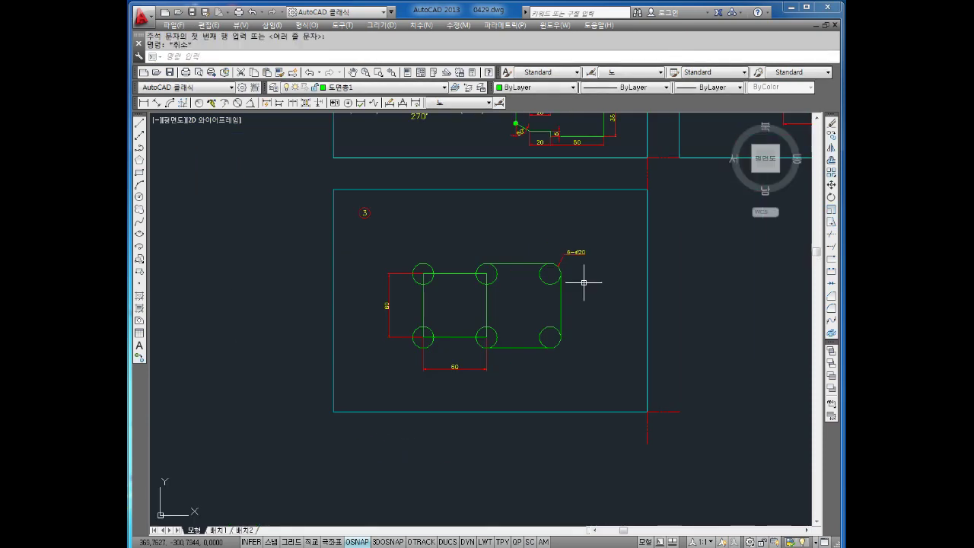
{"action": "key", "text": "ctrl+s"}
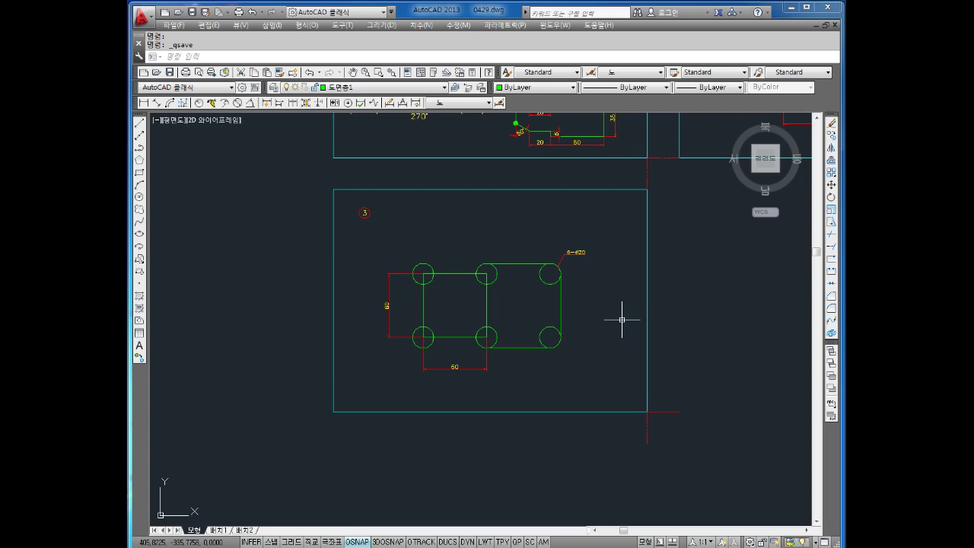
{"action": "scroll", "coordinate": [570, 209], "scroll_direction": "down", "scroll_amount": 2}
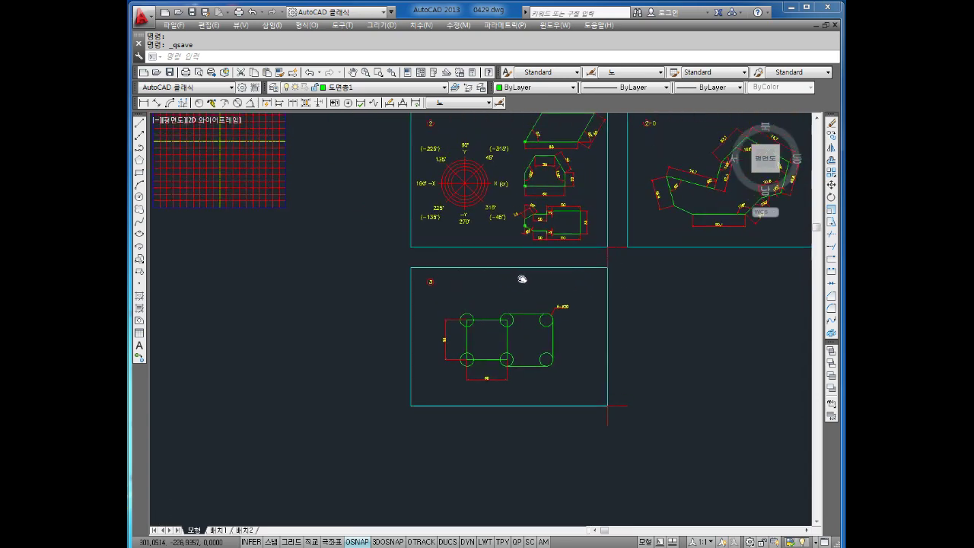
{"action": "scroll", "coordinate": [522, 278], "scroll_direction": "down", "scroll_amount": 2}
{"action": "scroll", "coordinate": [514, 254], "scroll_direction": "up", "scroll_amount": 4}
{"action": "scroll", "coordinate": [515, 254], "scroll_direction": "up", "scroll_amount": 2}
{"action": "middle_click_drag", "start_coordinate": [515, 245], "coordinate": [532, 251]}
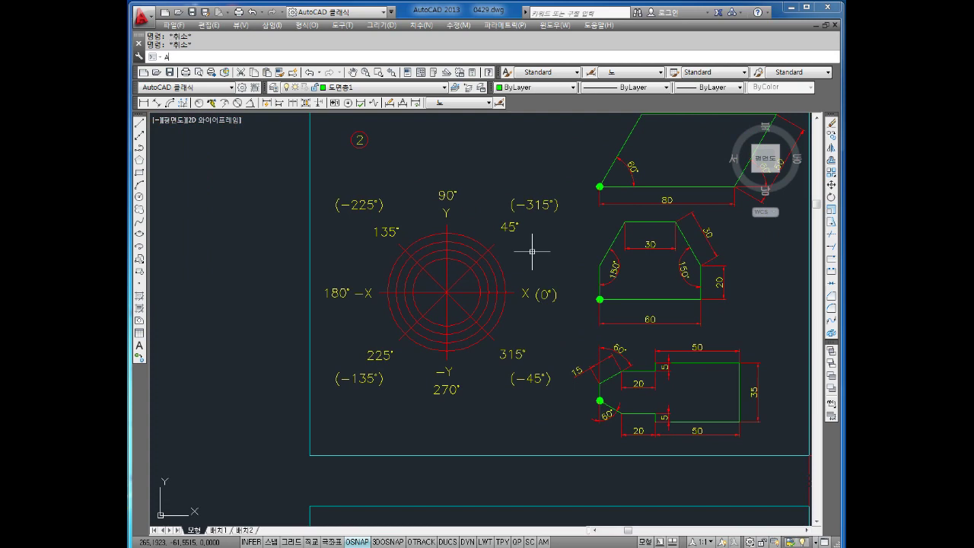
Scale the compass diagram's 24 objects by 0.7 about its centre.
{"action": "type", "text": "sc"}
{"action": "key", "text": "Return"}
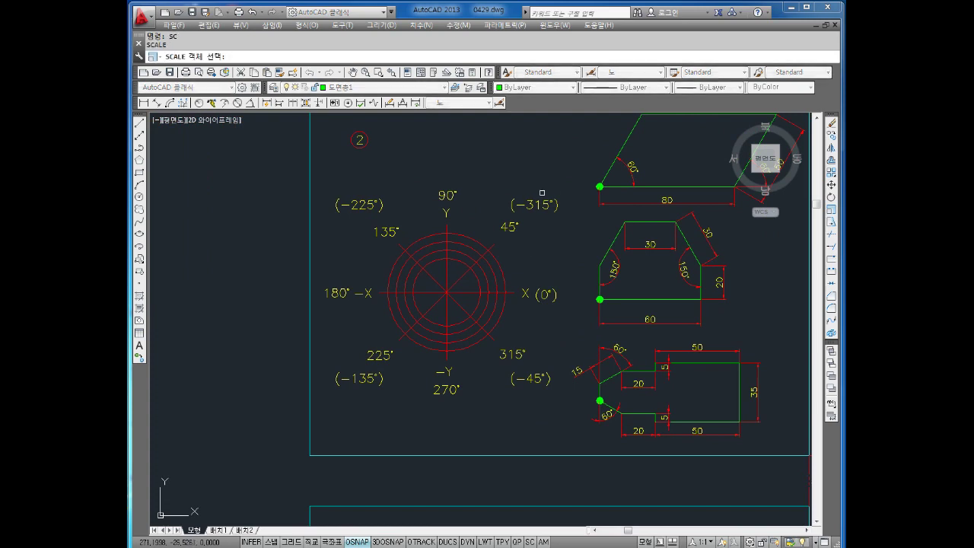
{"action": "left_click", "coordinate": [565, 183]}
{"action": "left_click", "coordinate": [309, 421]}
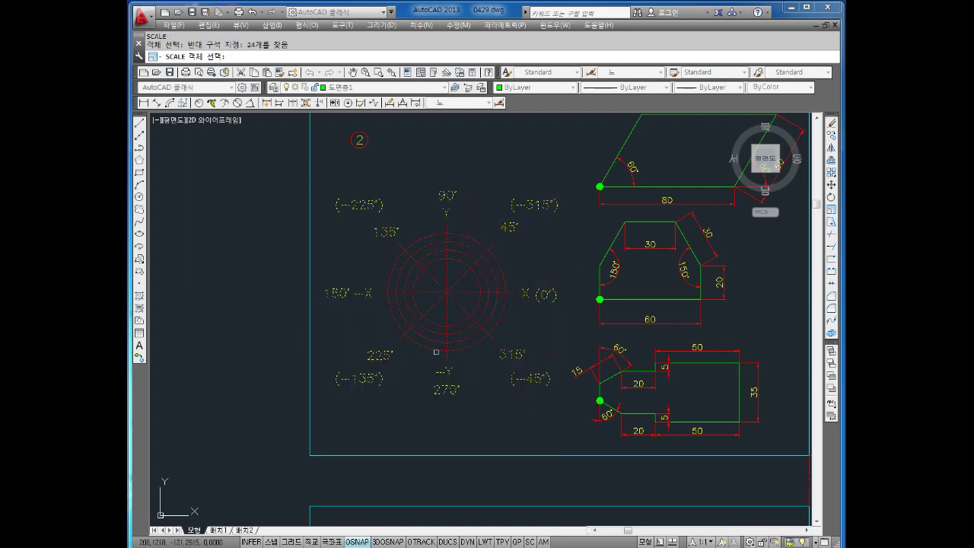
{"action": "key", "text": "Return"}
{"action": "double_click", "coordinate": [447, 292]}
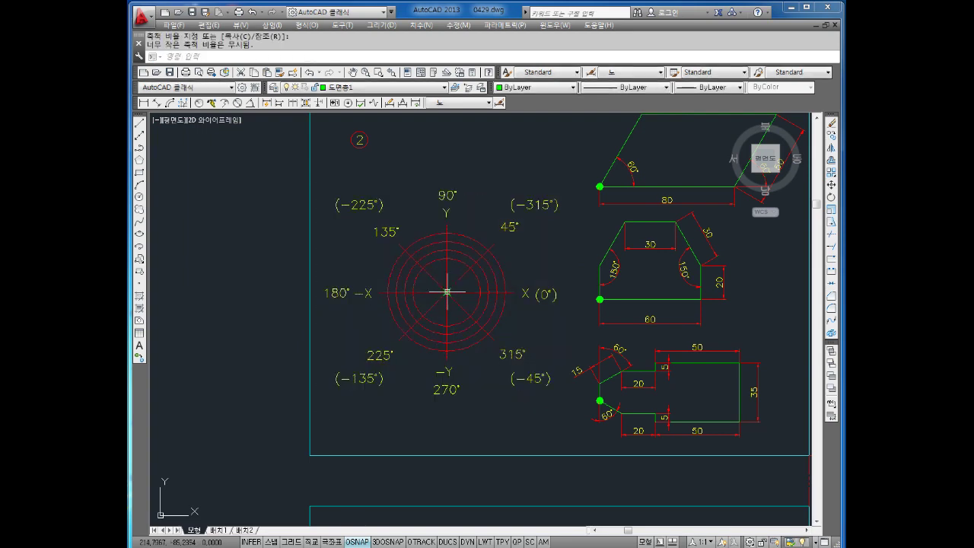
{"action": "type", "text": "0.7"}
{"action": "key", "text": "Return"}
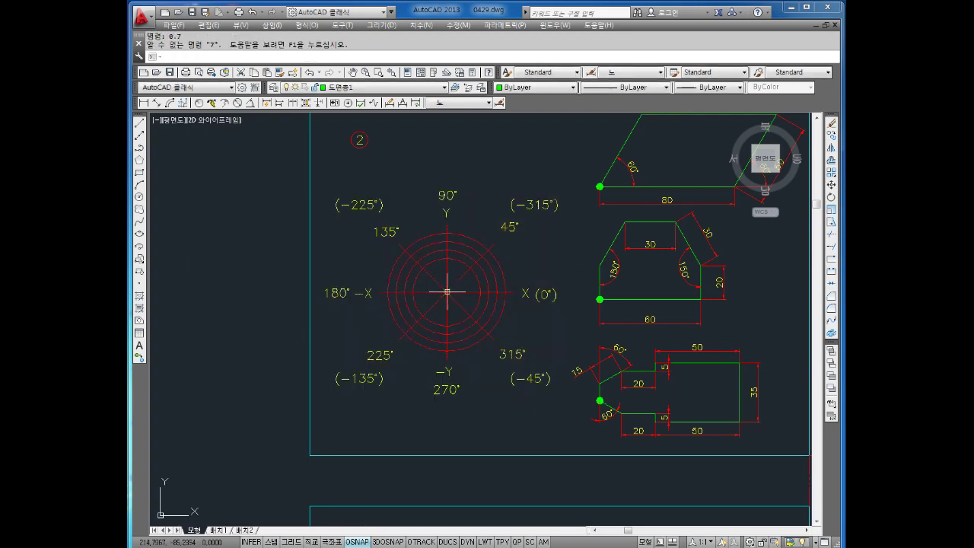
{"action": "key", "text": "Escape"}
{"action": "key", "text": "Escape"}
{"action": "key", "text": "Return"}
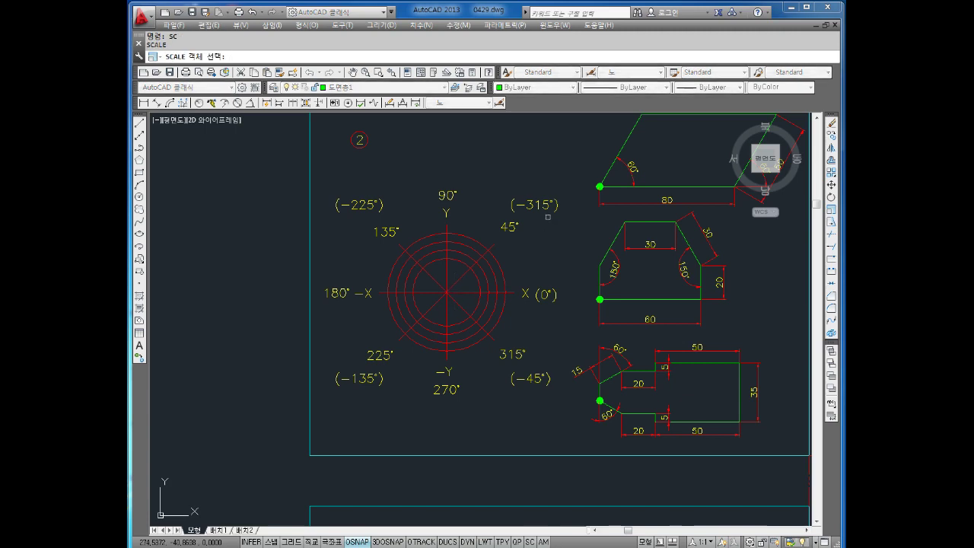
{"action": "left_click", "coordinate": [563, 183]}
{"action": "left_click", "coordinate": [321, 421]}
{"action": "key", "text": "Return"}
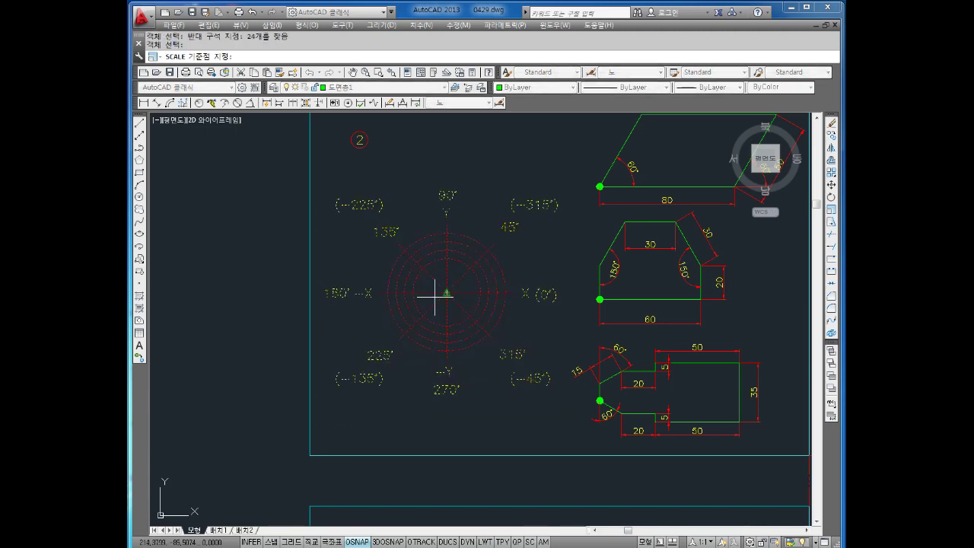
{"action": "left_click", "coordinate": [447, 292]}
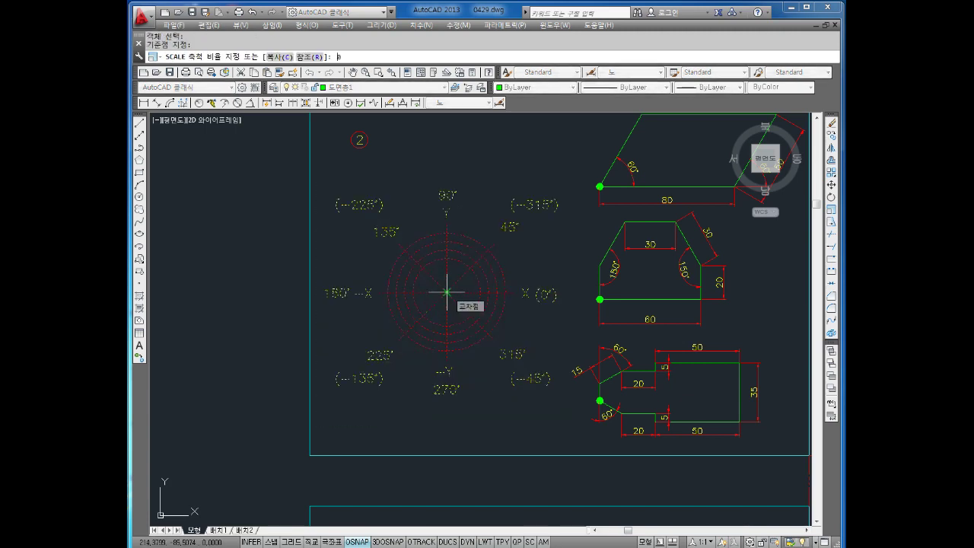
{"action": "type", "text": "0.7"}
{"action": "key", "text": "Return"}
{"action": "key", "text": "Escape"}
{"action": "key", "text": "Escape"}
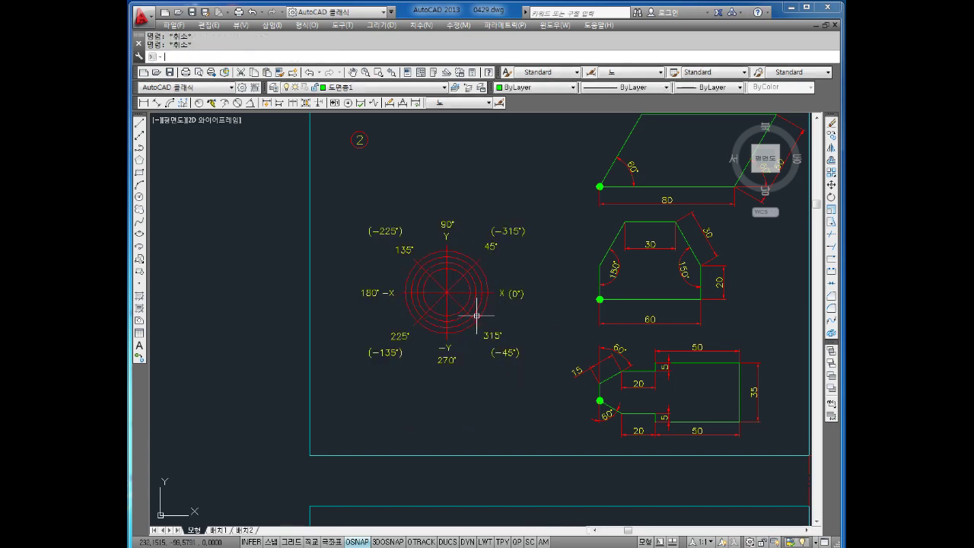
{"action": "type", "text": "M"}
Move the scaled compass diagram up toward the top of frame 2.
{"action": "key", "text": "Return"}
{"action": "left_click", "coordinate": [547, 210]}
{"action": "left_click", "coordinate": [367, 390]}
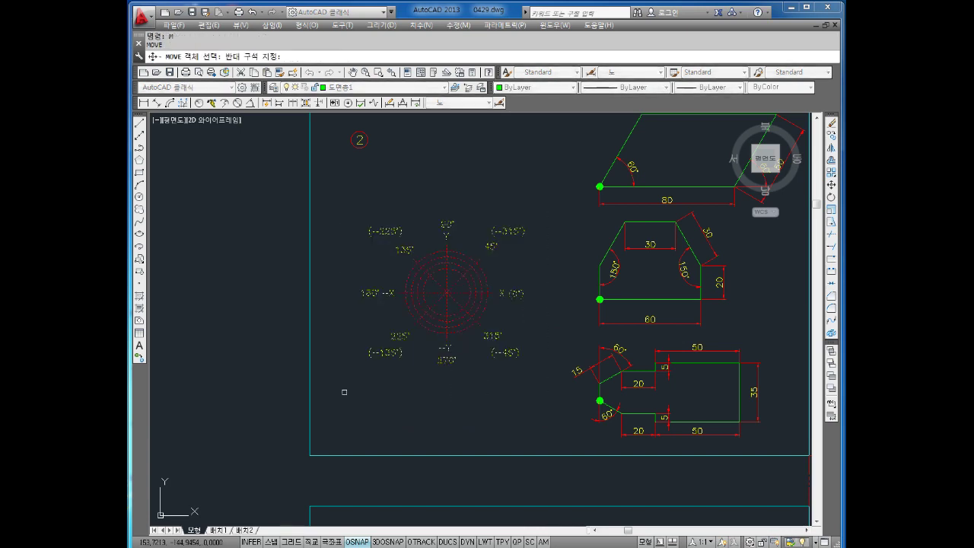
{"action": "key", "text": "Return"}
{"action": "left_click", "coordinate": [447, 292]}
{"action": "left_click", "coordinate": [450, 226]}
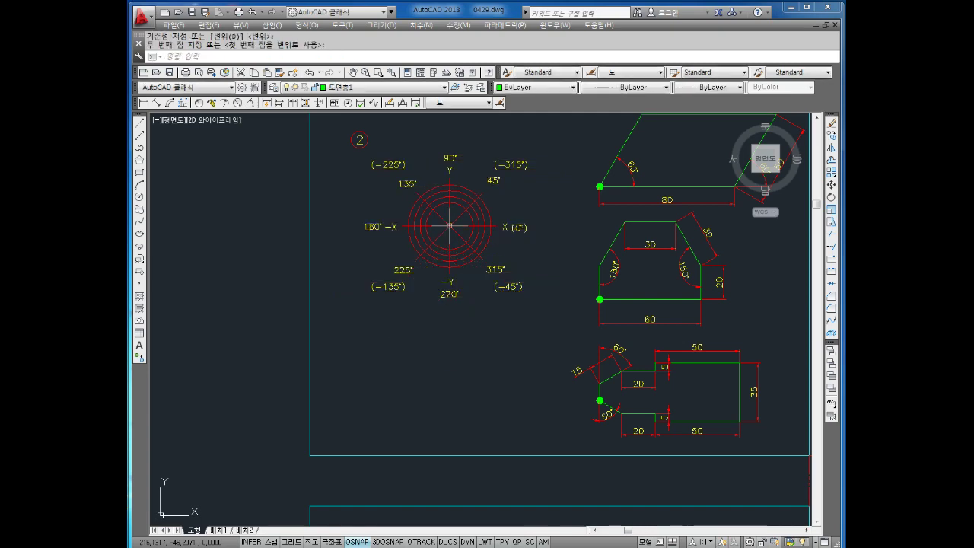
{"action": "key", "text": "Escape"}
{"action": "scroll", "coordinate": [521, 343], "scroll_direction": "down", "scroll_amount": 2}
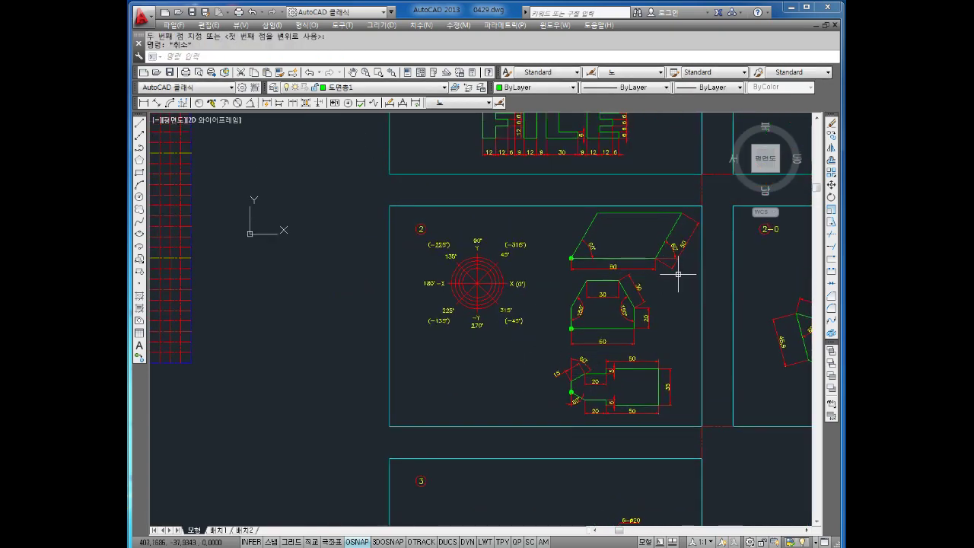
Move the parallelogram and its dimensions to the lower left of frame 2.
{"action": "key", "text": "Escape"}
{"action": "scroll", "coordinate": [665, 255], "scroll_direction": "up", "scroll_amount": 2}
{"action": "type", "text": "M"}
{"action": "key", "text": "Return"}
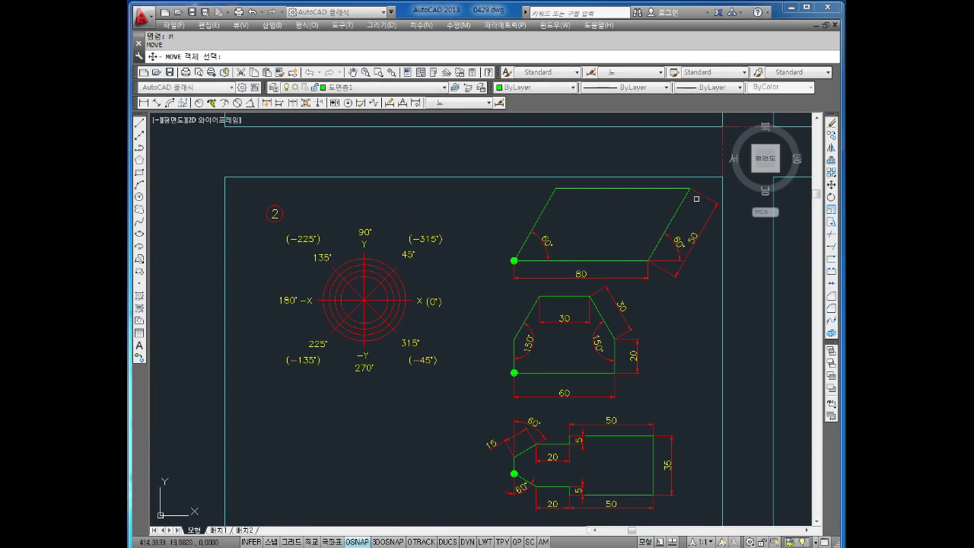
{"action": "left_click", "coordinate": [714, 186]}
{"action": "left_click", "coordinate": [488, 285]}
{"action": "key", "text": "Return"}
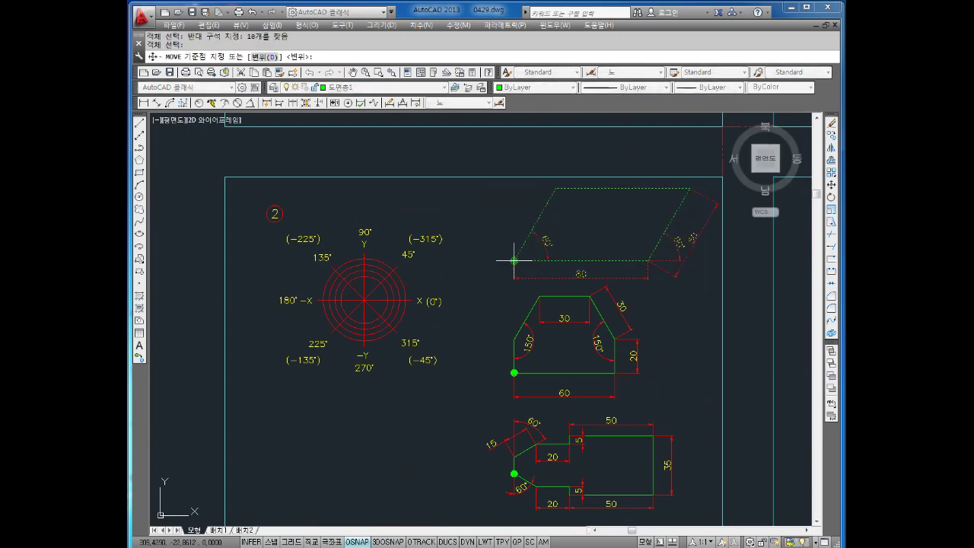
{"action": "left_click", "coordinate": [514, 261]}
{"action": "middle_click_drag", "start_coordinate": [386, 402], "coordinate": [482, 305]}
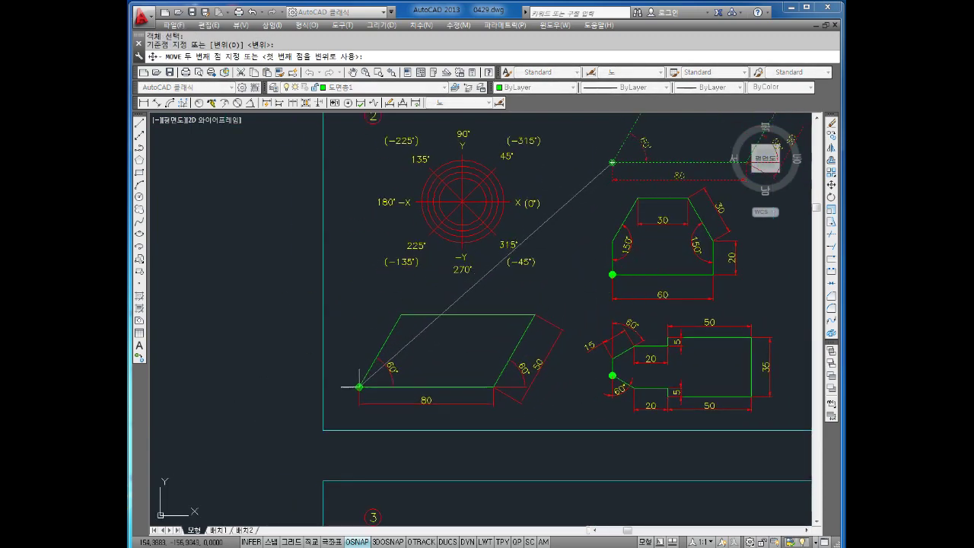
{"action": "left_click", "coordinate": [362, 387]}
Move the trapezoid and notched shape straight up with Ortho on.
{"action": "middle_click_drag", "start_coordinate": [641, 332], "coordinate": [635, 341]}
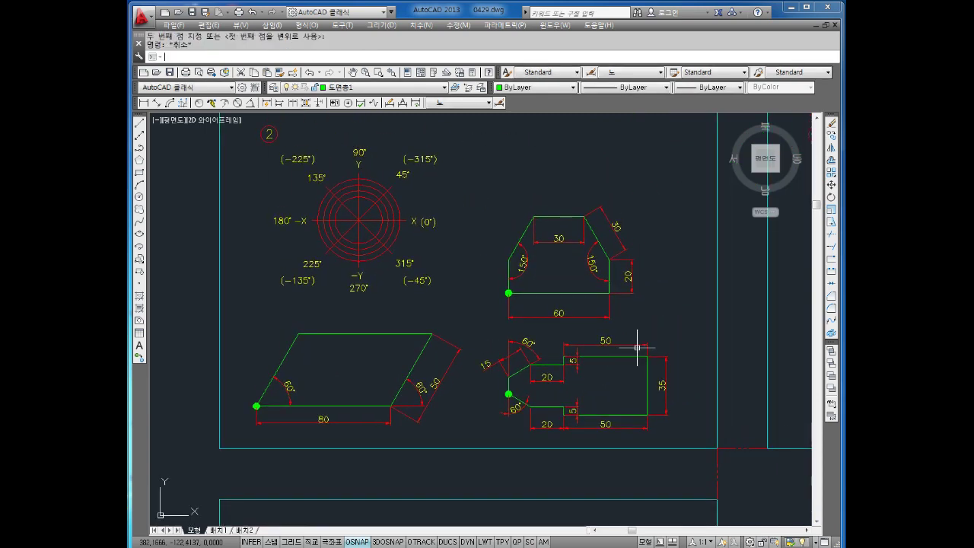
{"action": "type", "text": "m"}
{"action": "key", "text": "Return"}
{"action": "left_click", "coordinate": [679, 201]}
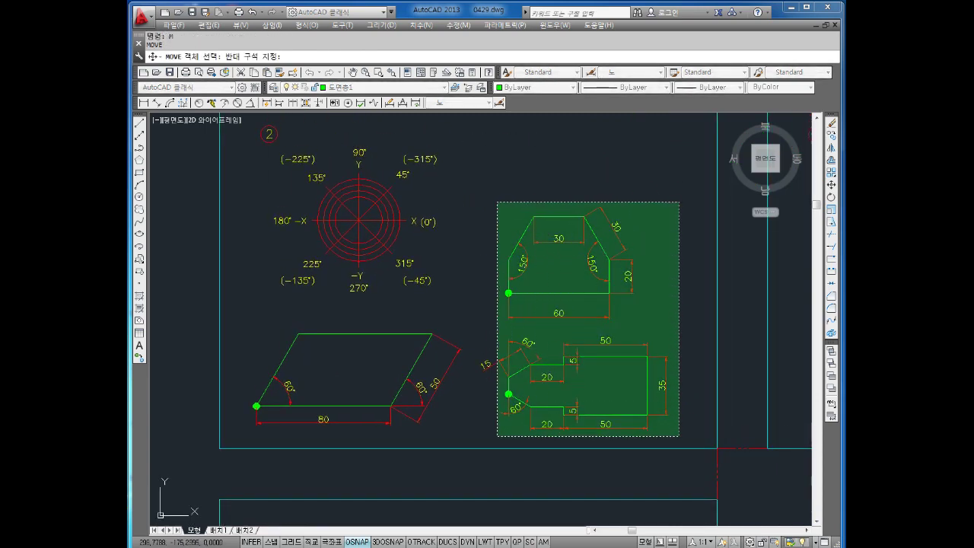
{"action": "left_click", "coordinate": [483, 438]}
{"action": "key", "text": "Return"}
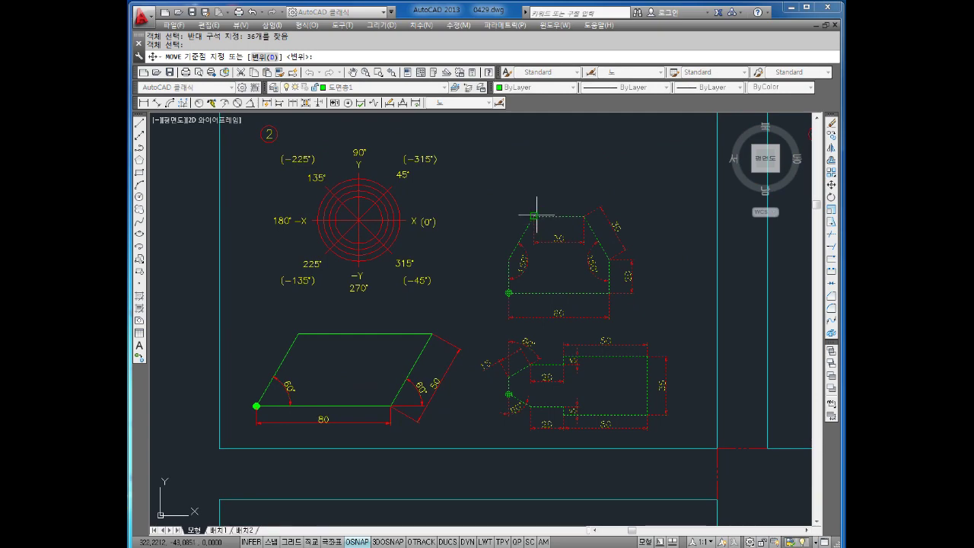
{"action": "left_click", "coordinate": [537, 219]}
{"action": "middle_click_drag", "start_coordinate": [542, 145], "coordinate": [543, 217]}
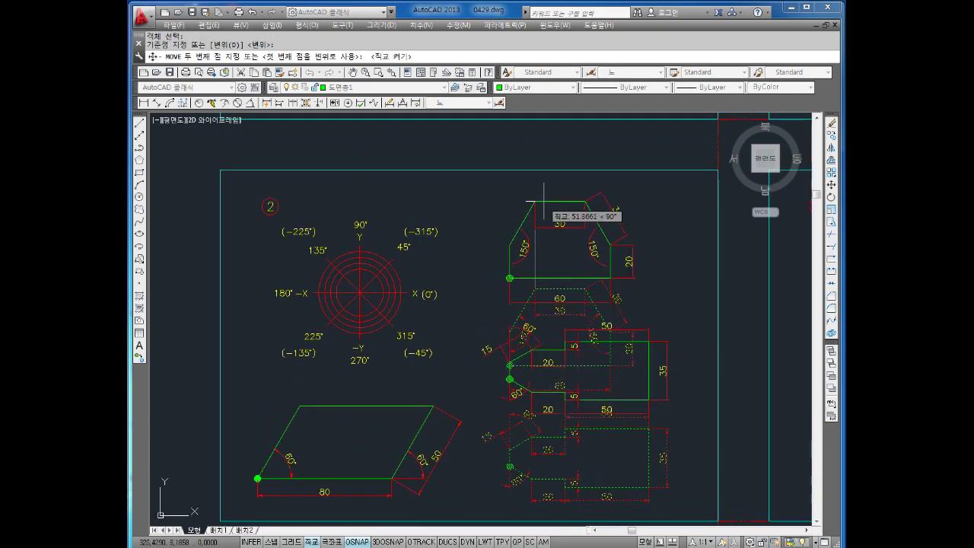
{"action": "key", "text": "F8"}
{"action": "left_click", "coordinate": [536, 188]}
Copy the small green marker circle straight down below the notched shape.
{"action": "key", "text": "Escape"}
{"action": "middle_click_drag", "start_coordinate": [645, 308], "coordinate": [632, 280]}
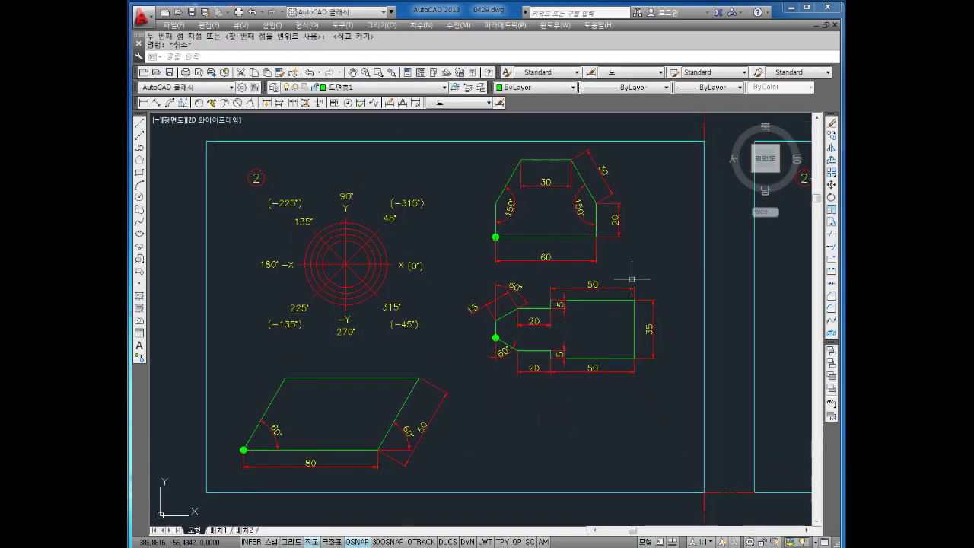
{"action": "middle_click_drag", "start_coordinate": [626, 335], "coordinate": [587, 318]}
{"action": "middle_click_drag", "start_coordinate": [539, 396], "coordinate": [553, 394]}
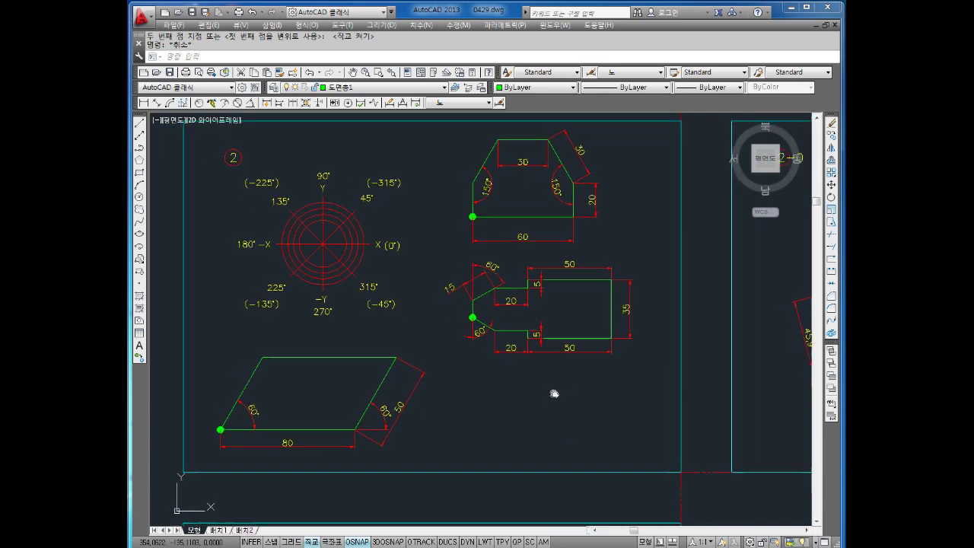
{"action": "scroll", "coordinate": [495, 383], "scroll_direction": "up", "scroll_amount": 2}
{"action": "key", "text": "Escape"}
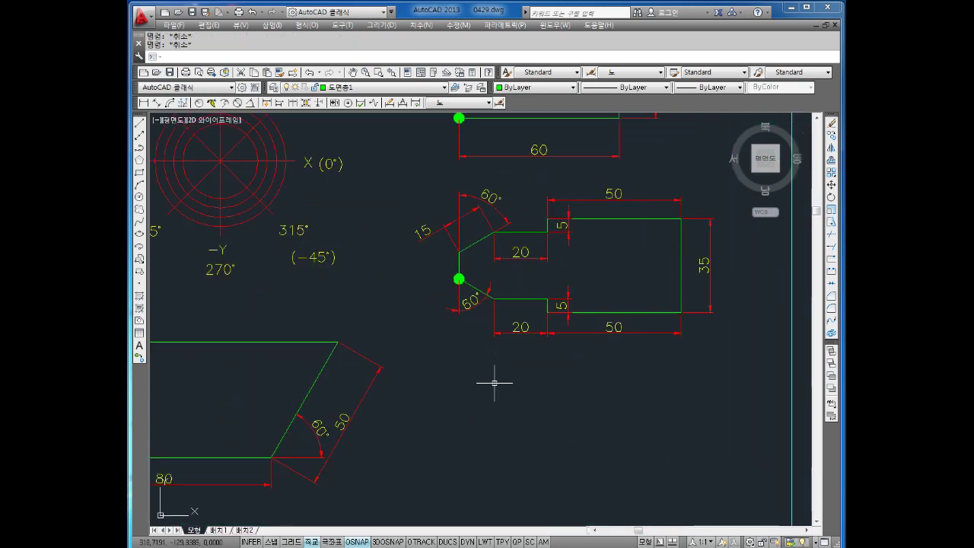
{"action": "type", "text": "co"}
{"action": "key", "text": "Return"}
{"action": "left_click", "coordinate": [461, 279]}
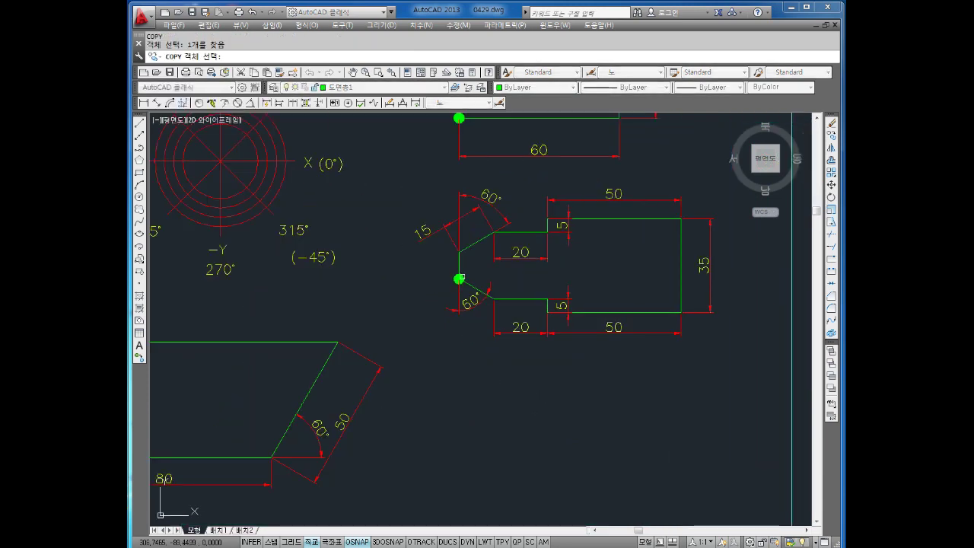
{"action": "key", "text": "Return"}
{"action": "left_click", "coordinate": [459, 279]}
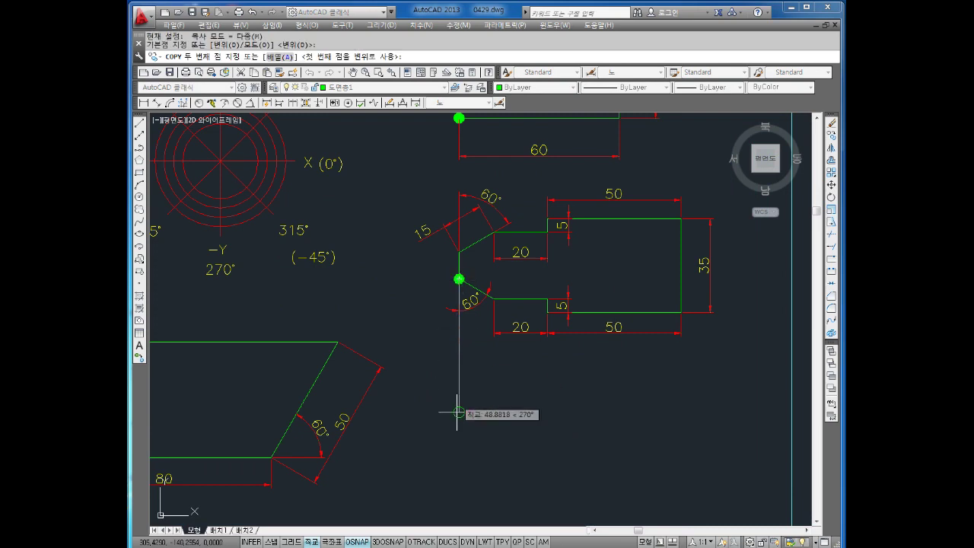
{"action": "middle_click_drag", "start_coordinate": [456, 455], "coordinate": [457, 335]}
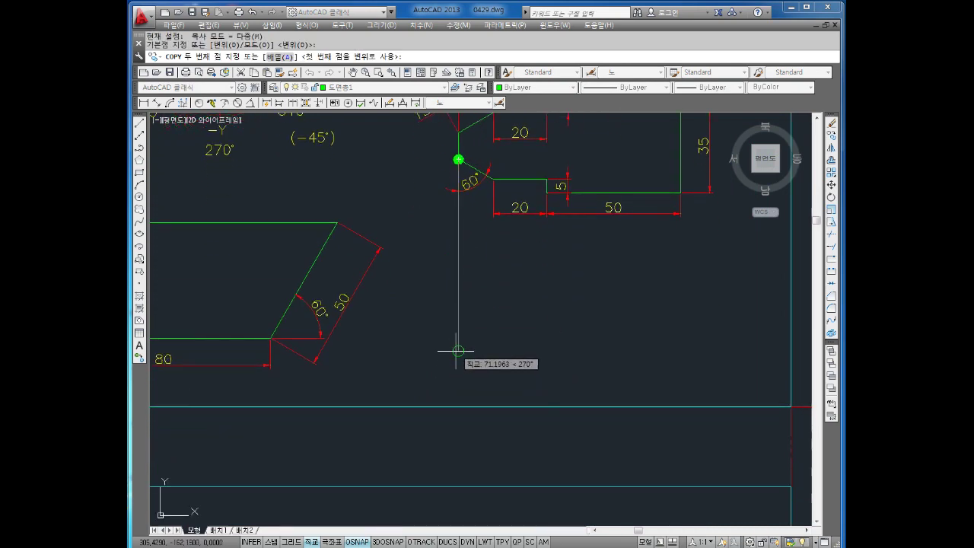
{"action": "left_click", "coordinate": [457, 358]}
{"action": "key", "text": "Escape"}
{"action": "key", "text": "Escape"}
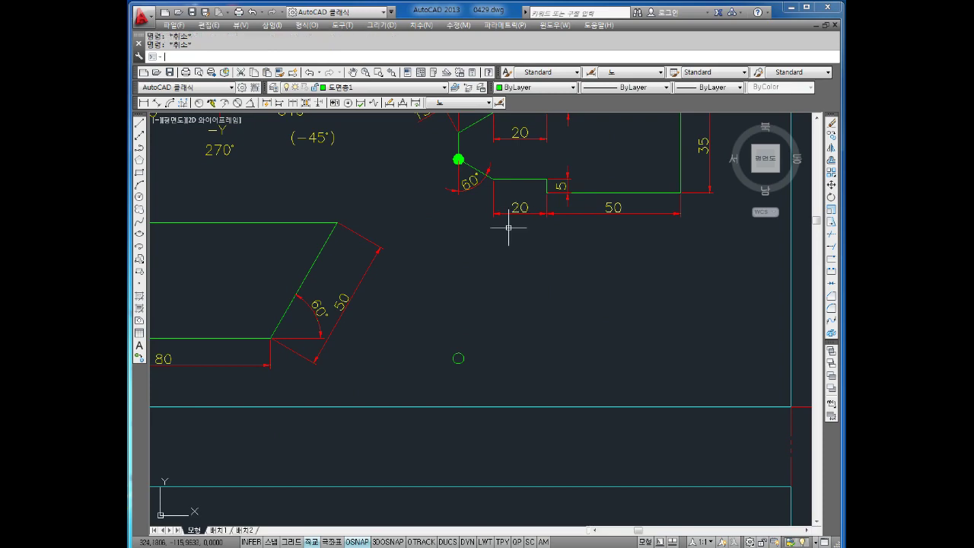
Fill the copied circle's interior with a solid green hatch.
{"action": "type", "text": "h"}
{"action": "key", "text": "Return"}
{"action": "left_click", "coordinate": [545, 149]}
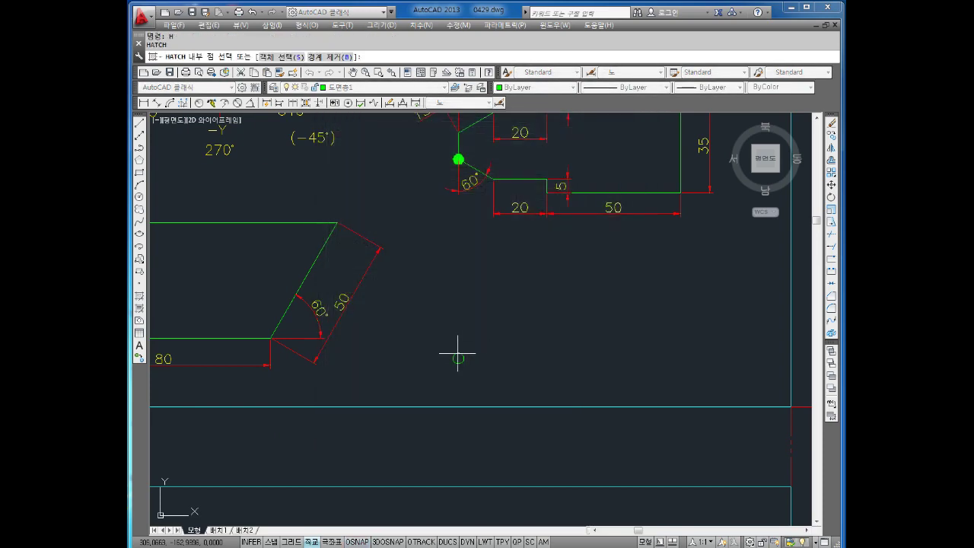
{"action": "left_click", "coordinate": [456, 352]}
{"action": "key", "text": "Return"}
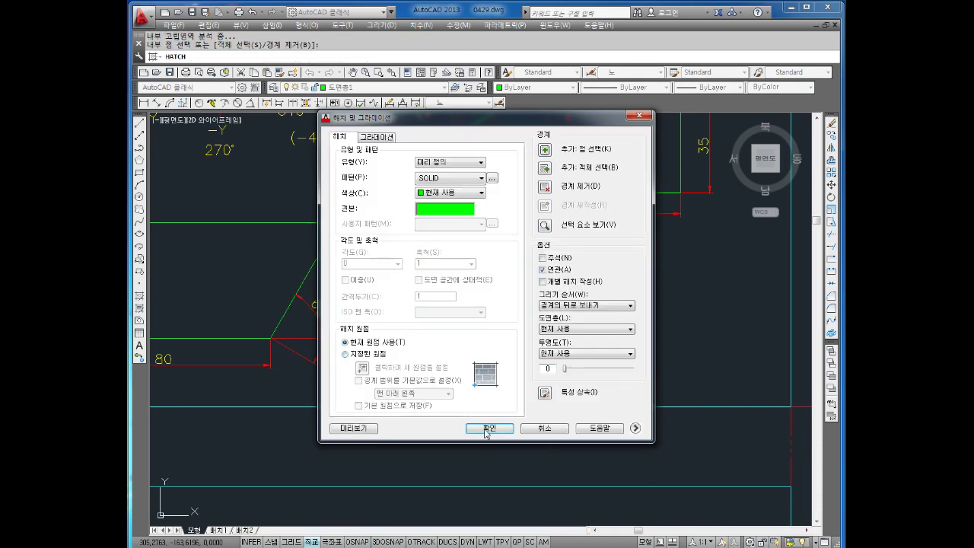
{"action": "key", "text": "Escape"}
{"action": "key", "text": "Escape"}
{"action": "type", "text": "ㄴ"}
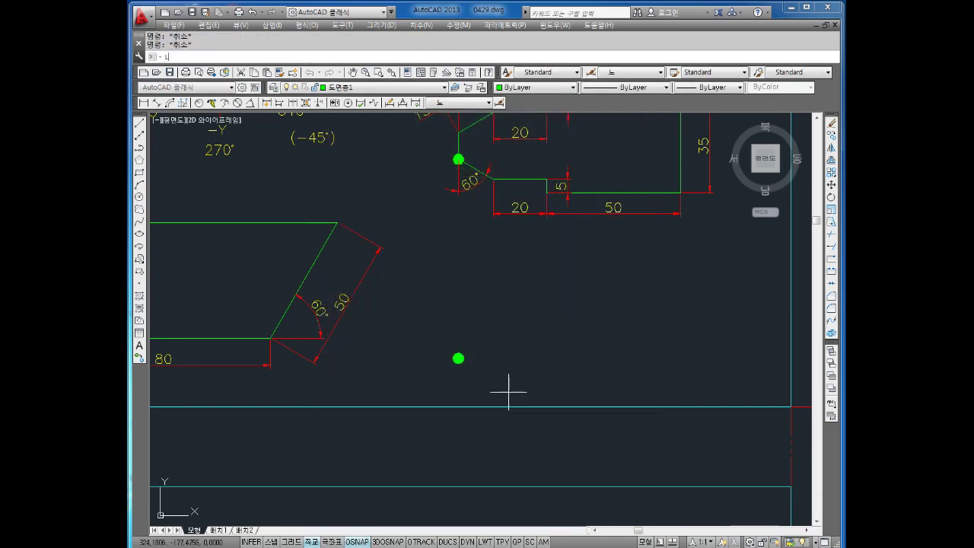
{"action": "key", "text": "Return"}
Draw a 104-unit horizontal line and a 30-unit right vertical from the marker circle's centre.
{"action": "left_click", "coordinate": [458, 359]}
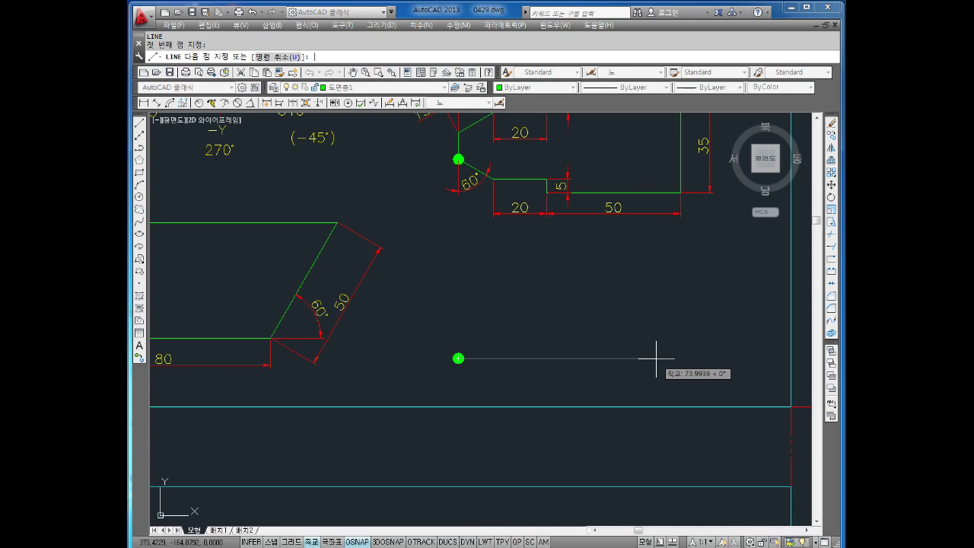
{"action": "type", "text": "104"}
{"action": "key", "text": "Return"}
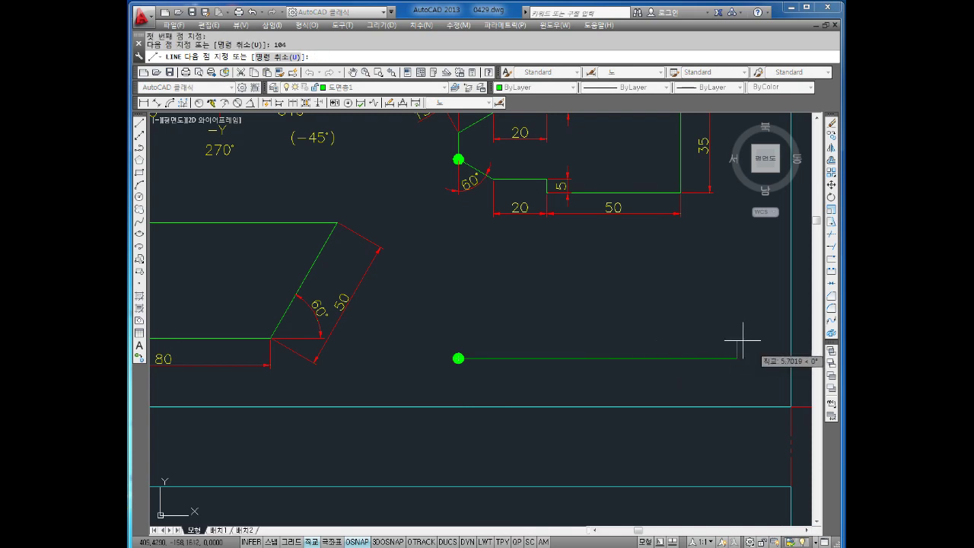
{"action": "type", "text": "30"}
{"action": "key", "text": "Return"}
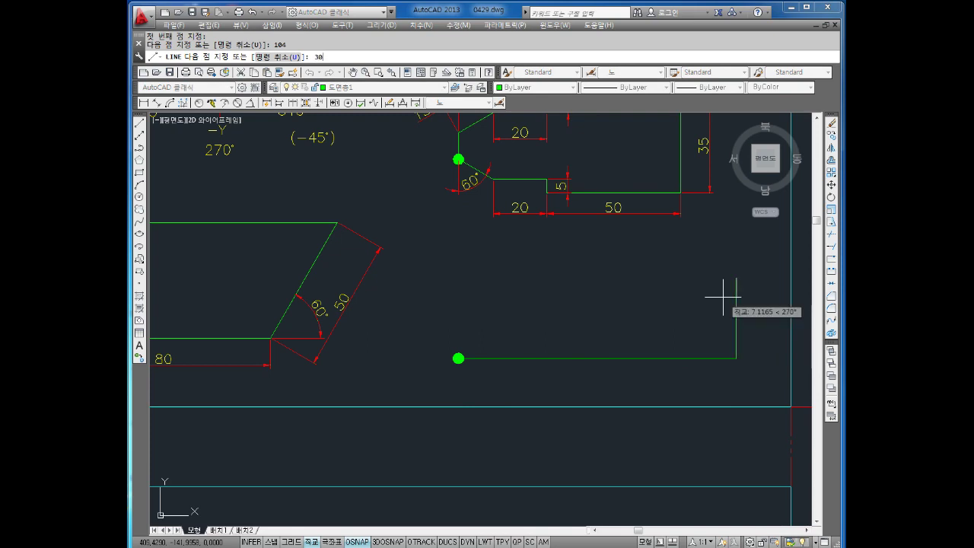
{"action": "key", "text": "Return"}
Start a new line at the right vertical's top and draw a 30-unit segment at 150°.
{"action": "key", "text": "Return"}
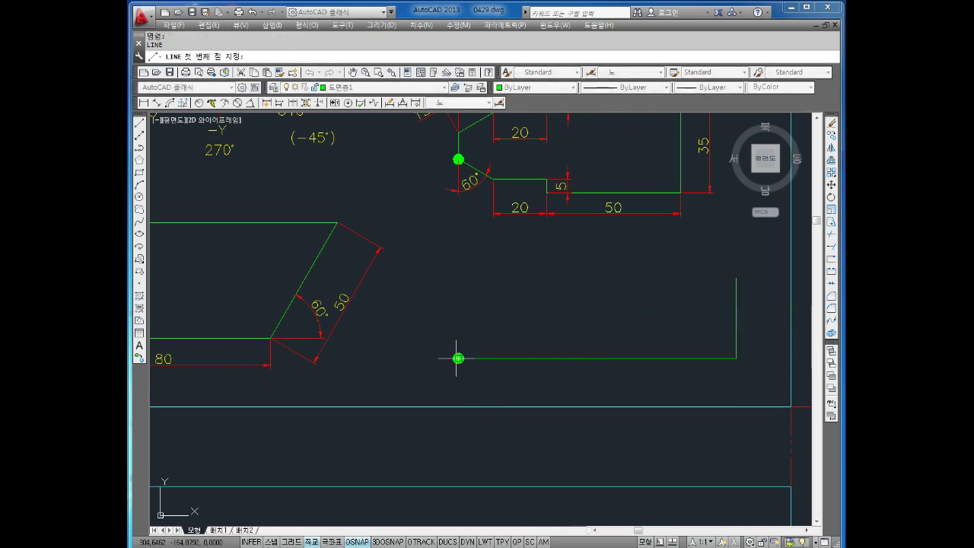
{"action": "left_click", "coordinate": [458, 358]}
{"action": "type", "text": "0"}
{"action": "key", "text": "Return"}
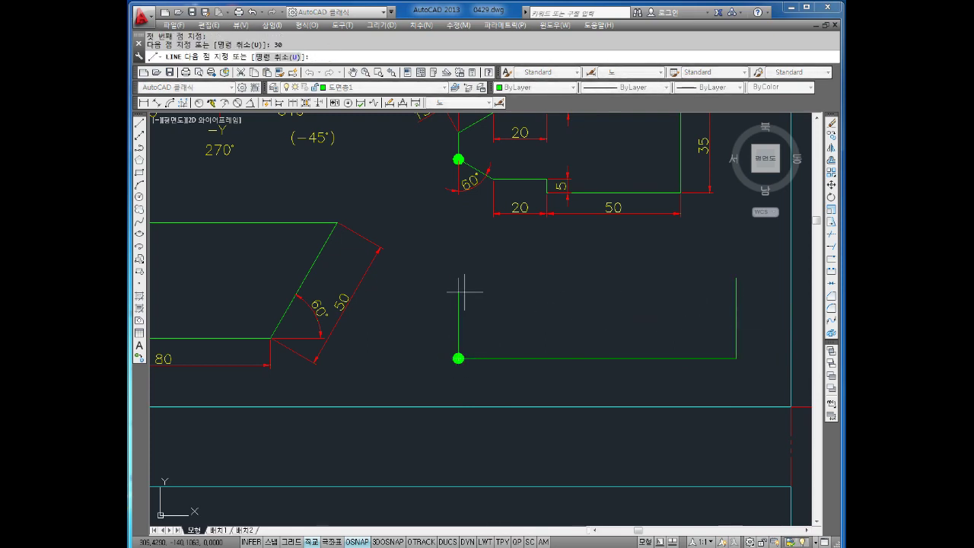
{"action": "middle_click_drag", "start_coordinate": [605, 280], "coordinate": [556, 290]}
{"action": "key", "text": "Escape"}
{"action": "type", "text": "l"}
{"action": "key", "text": "Return"}
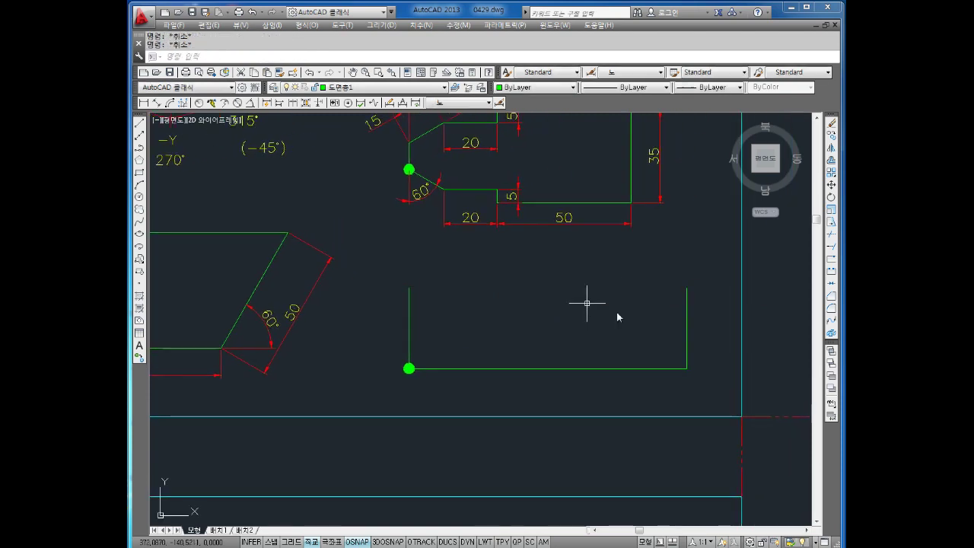
{"action": "left_click", "coordinate": [687, 289]}
{"action": "type", "text": "@30"}
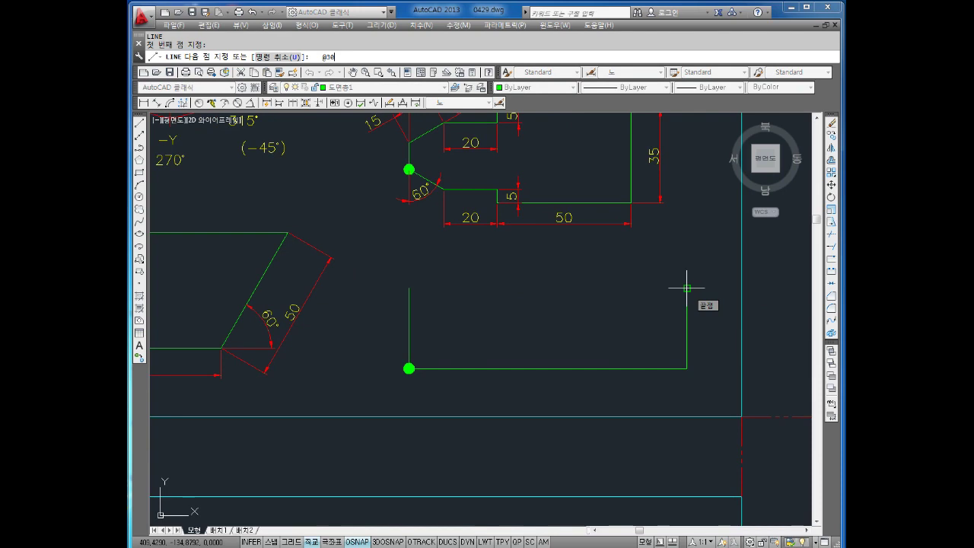
{"action": "type", "text": "<150"}
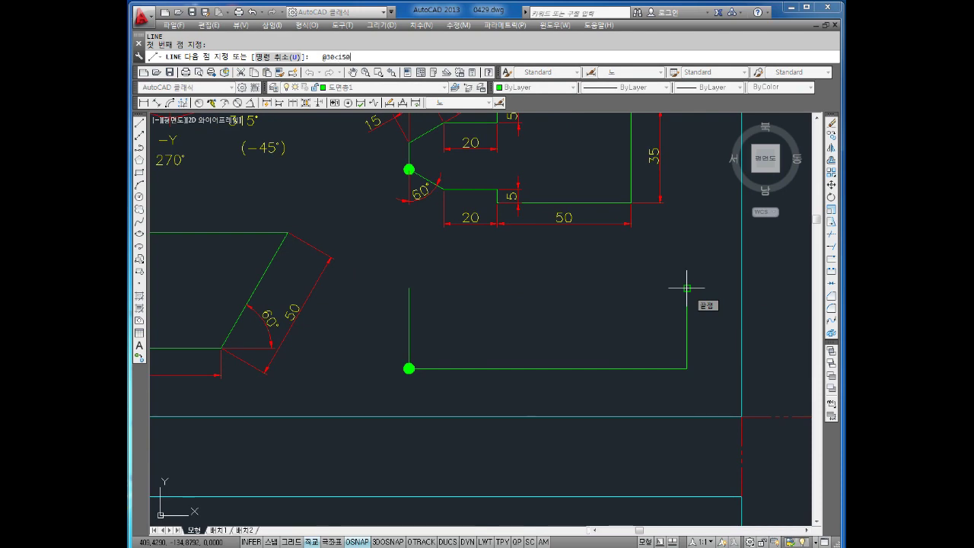
{"action": "key", "text": "Return"}
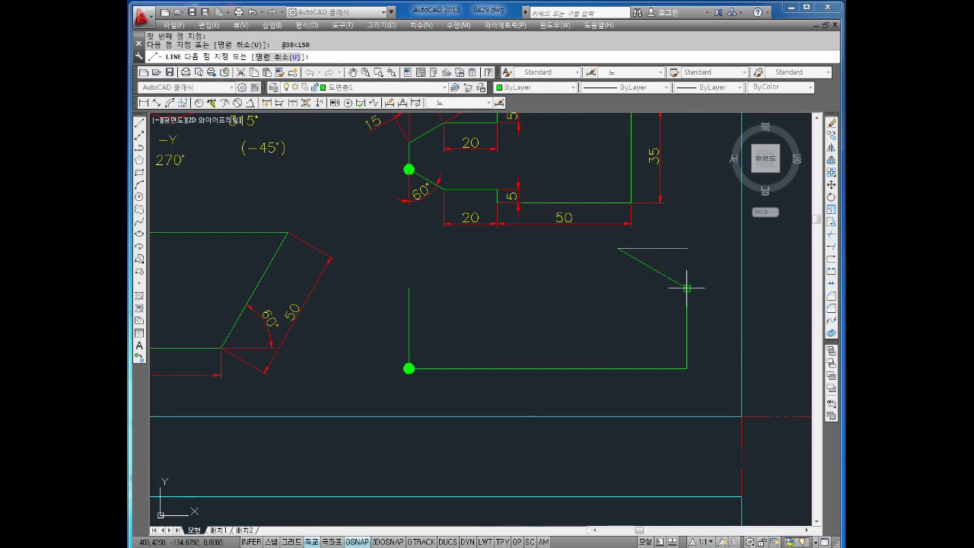
Add 10-unit edges, a 20-unit edge at -45°, 10 down and the 60-unit slot floor.
{"action": "type", "text": "10"}
{"action": "key", "text": "Return"}
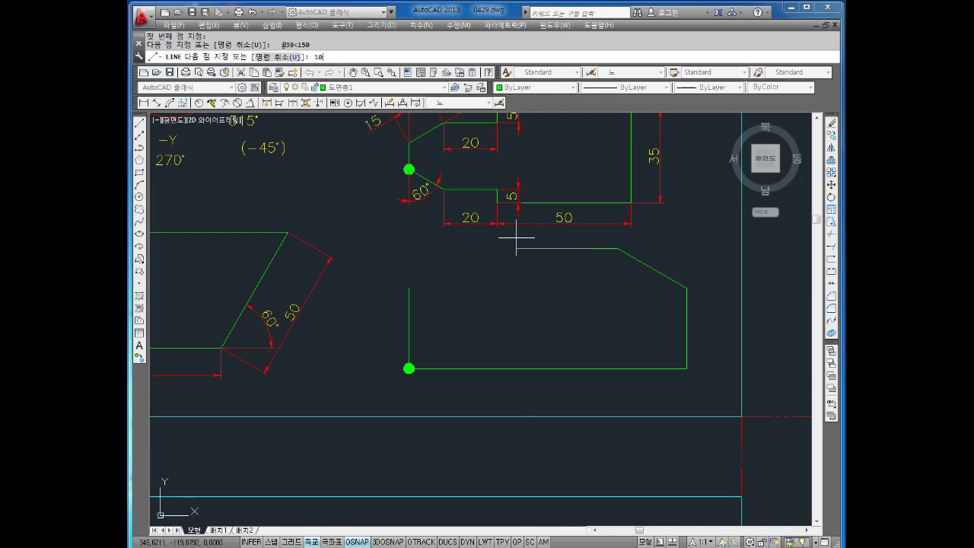
{"action": "type", "text": "10"}
{"action": "key", "text": "Return"}
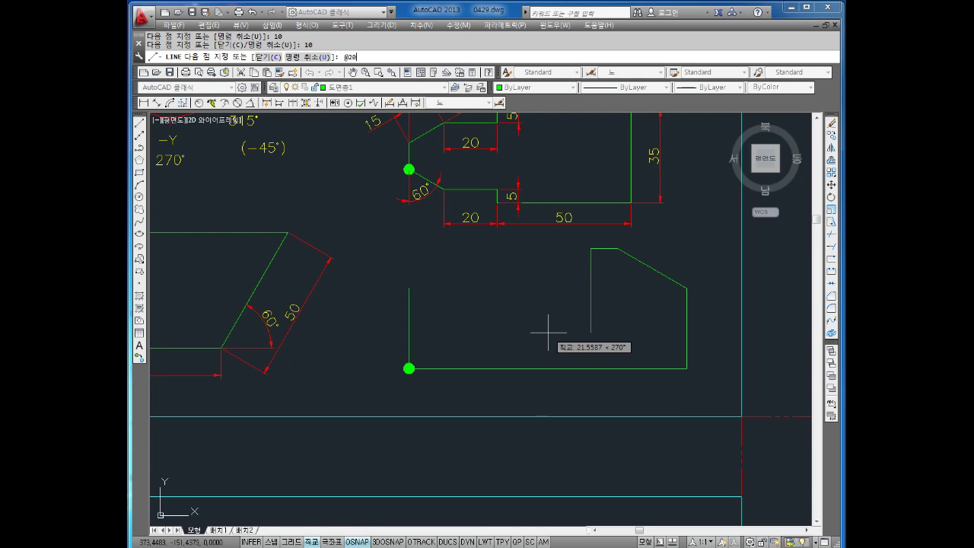
{"action": "key", "text": "Return"}
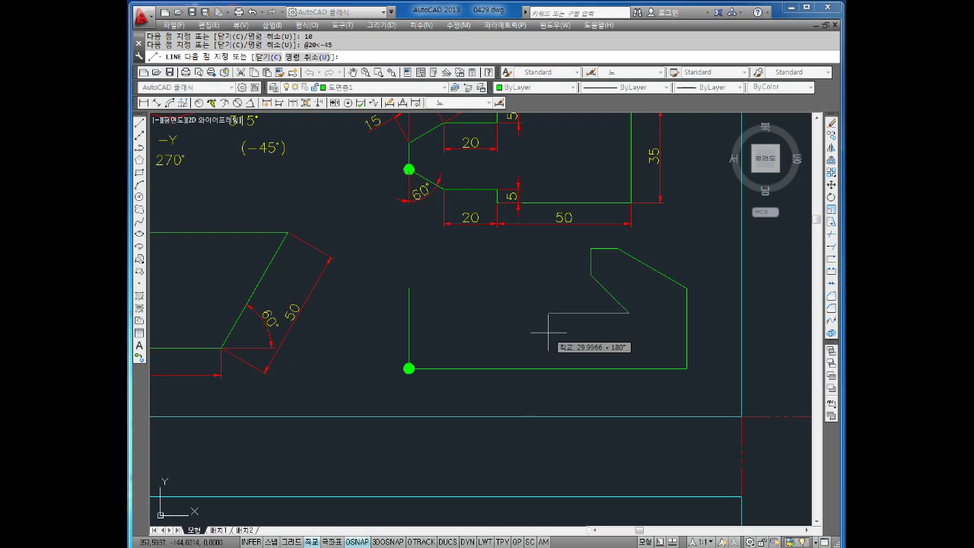
{"action": "type", "text": "10"}
{"action": "key", "text": "Return"}
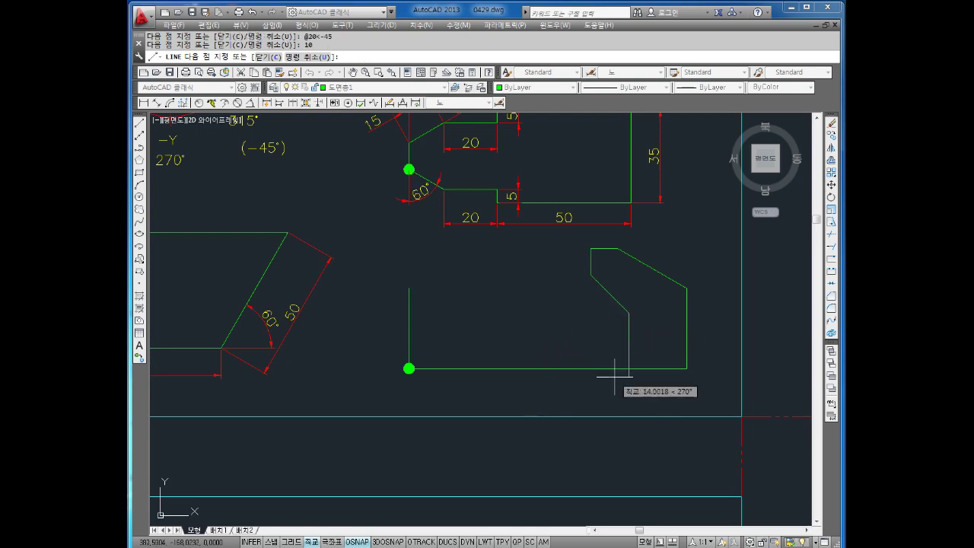
{"action": "type", "text": "60"}
{"action": "key", "text": "Return"}
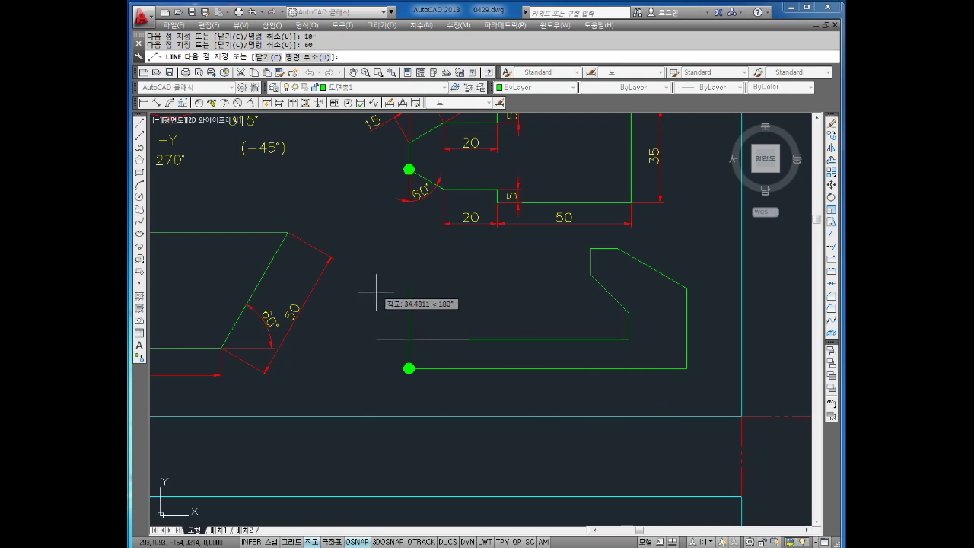
Finish the slot with 10 up, 20 at 45°, two 10-unit edges, and close the outline.
{"action": "type", "text": "0"}
{"action": "key", "text": "Return"}
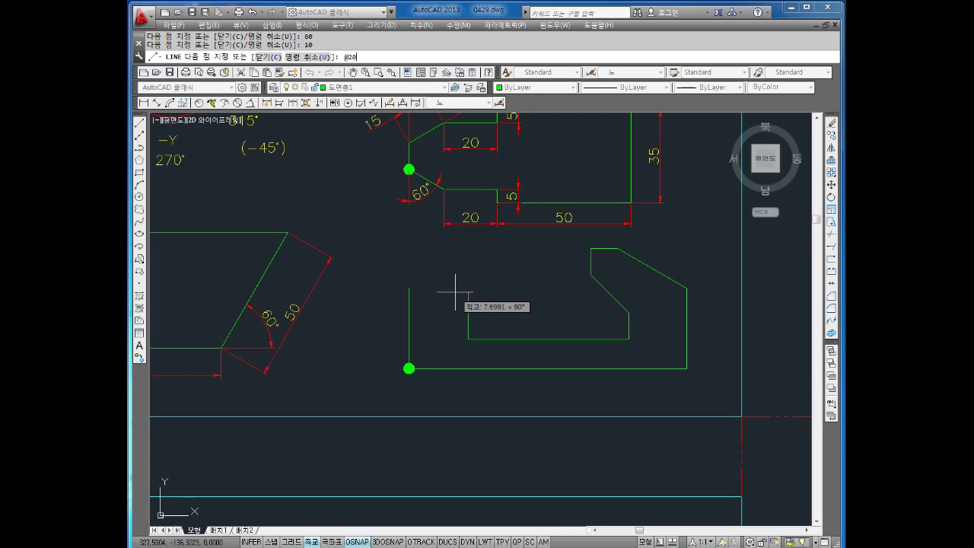
{"action": "type", "text": "5"}
{"action": "key", "text": "Return"}
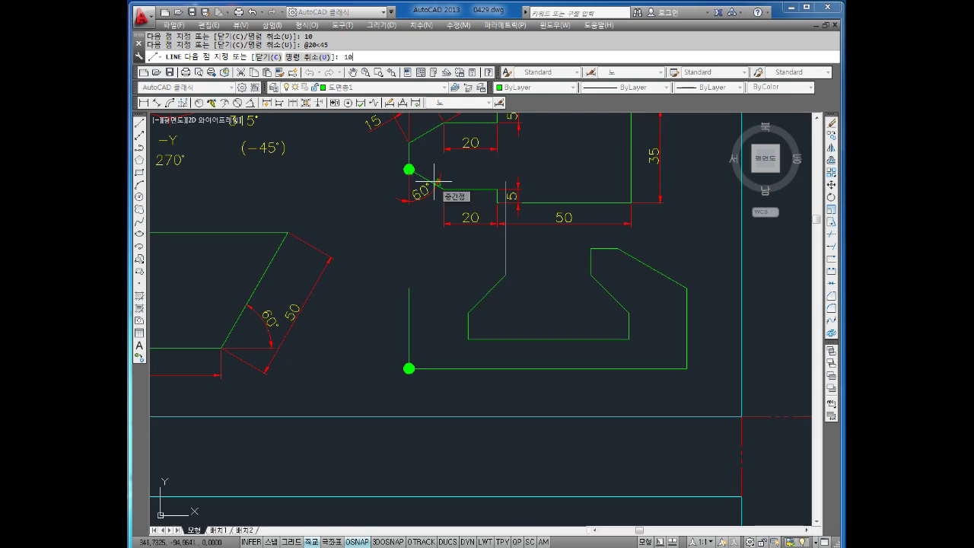
{"action": "key", "text": "Return"}
{"action": "type", "text": "10"}
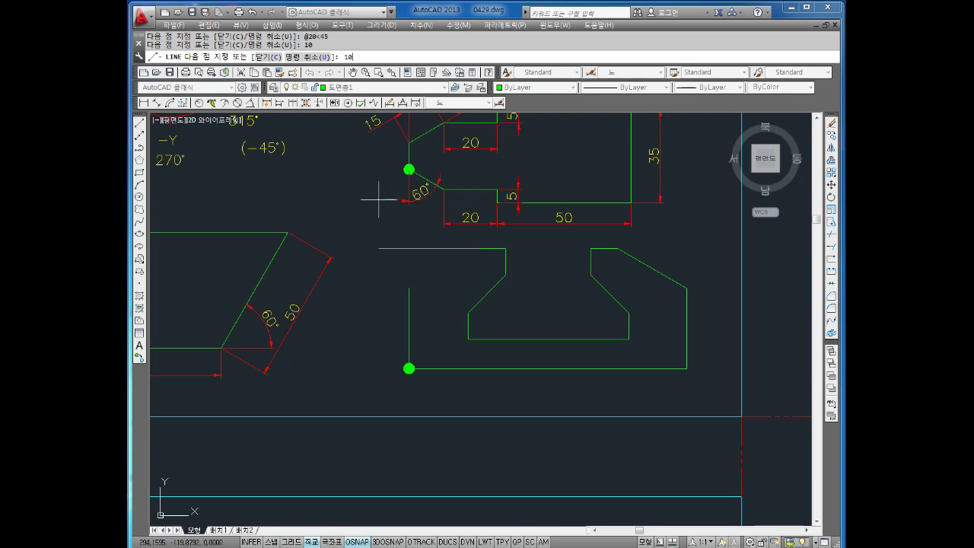
{"action": "key", "text": "Return"}
{"action": "left_click", "coordinate": [409, 288]}
{"action": "key", "text": "Return"}
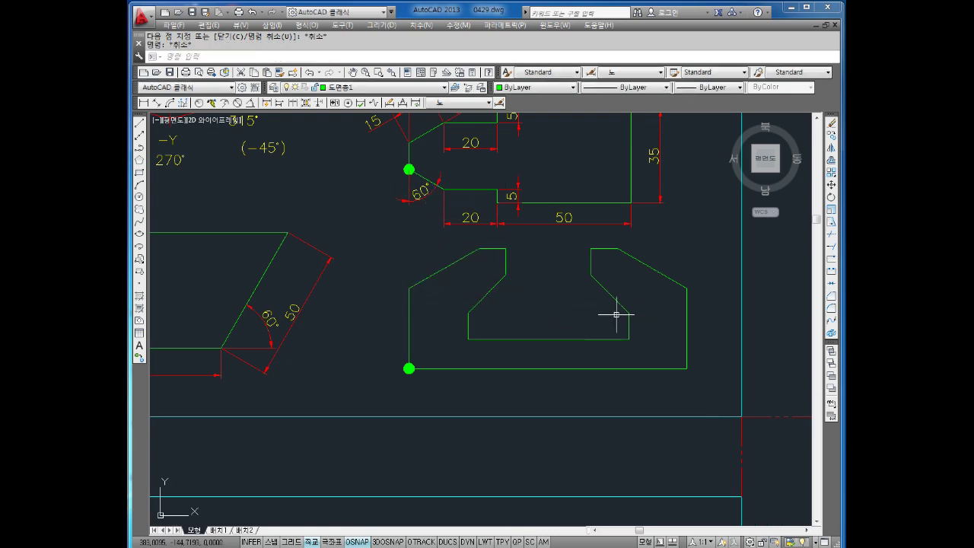
Move the whole slot profile slightly lower using a window selection.
{"action": "type", "text": "m"}
{"action": "key", "text": "Return"}
{"action": "left_click", "coordinate": [701, 244]}
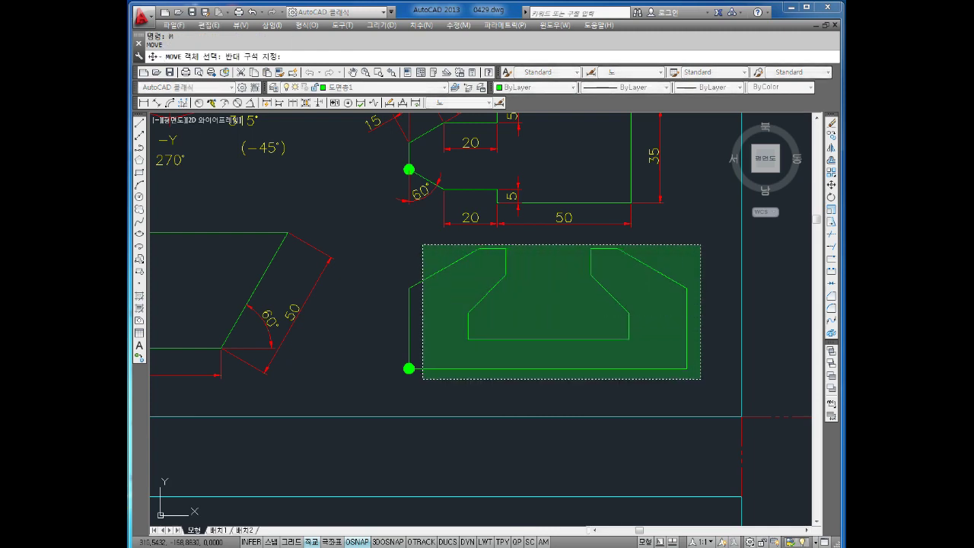
{"action": "left_click", "coordinate": [382, 406]}
{"action": "key", "text": "Return"}
{"action": "left_click", "coordinate": [409, 369]}
{"action": "left_click", "coordinate": [409, 387]}
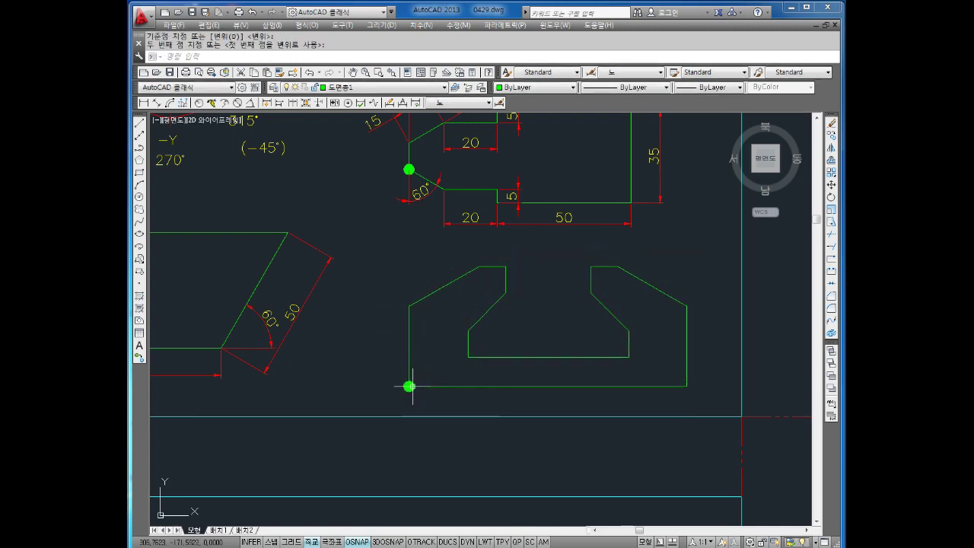
{"action": "key", "text": "Escape"}
{"action": "key", "text": "Escape"}
Finish the 104 dimension along the bottom edge, placing it below the outline.
{"action": "scroll", "coordinate": [366, 332], "scroll_direction": "up", "scroll_amount": 4}
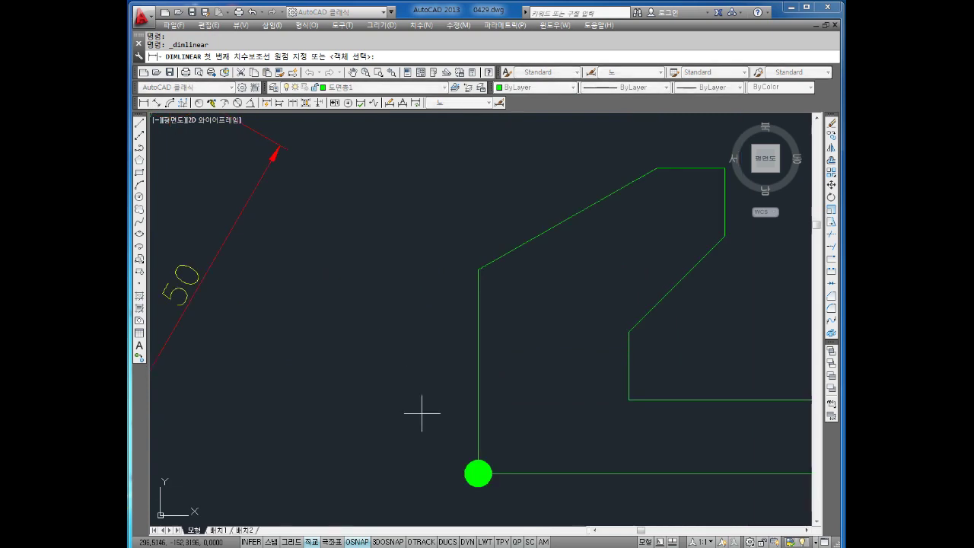
{"action": "scroll", "coordinate": [419, 411], "scroll_direction": "down", "scroll_amount": 2}
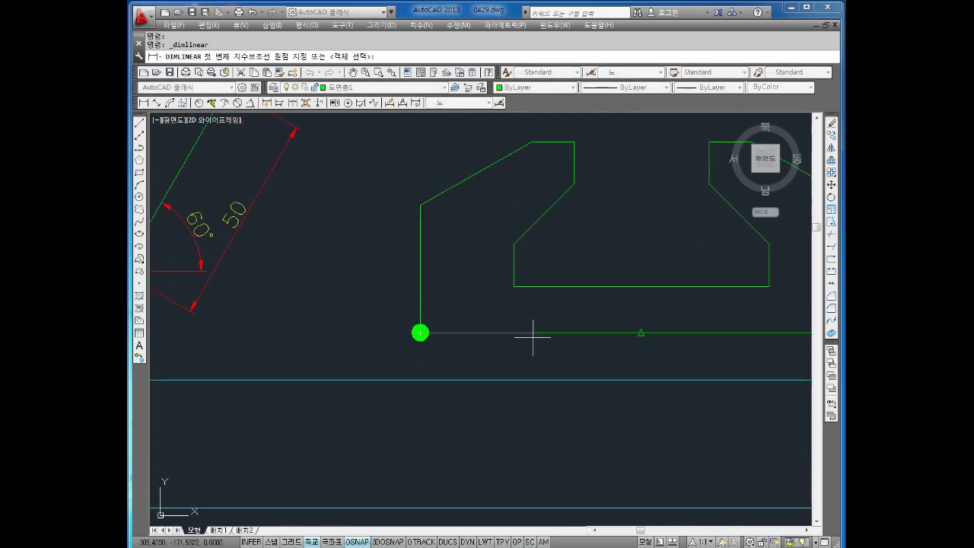
{"action": "scroll", "coordinate": [533, 335], "scroll_direction": "up", "scroll_amount": 3}
{"action": "scroll", "coordinate": [681, 229], "scroll_direction": "down", "scroll_amount": 3}
{"action": "scroll", "coordinate": [685, 274], "scroll_direction": "down", "scroll_amount": 2}
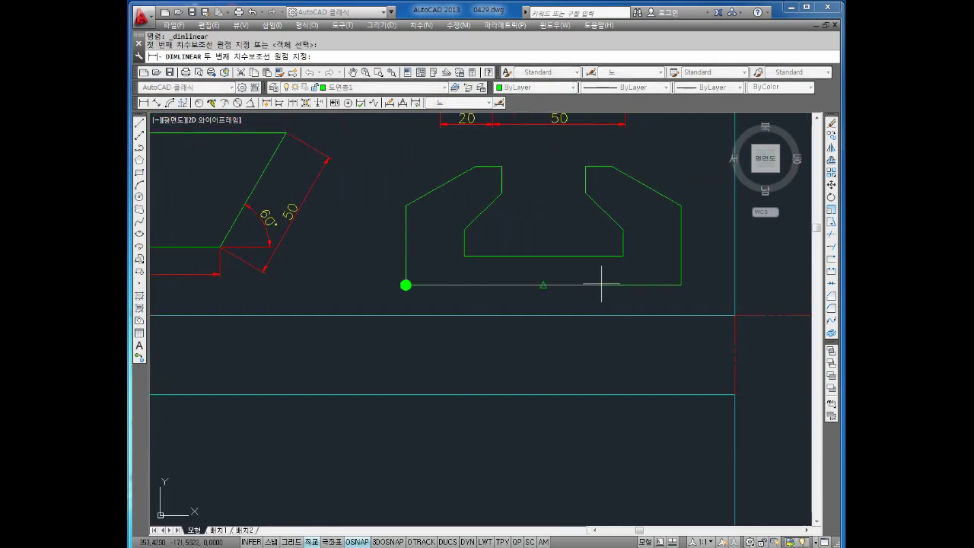
{"action": "left_click", "coordinate": [680, 285]}
{"action": "left_click", "coordinate": [662, 304]}
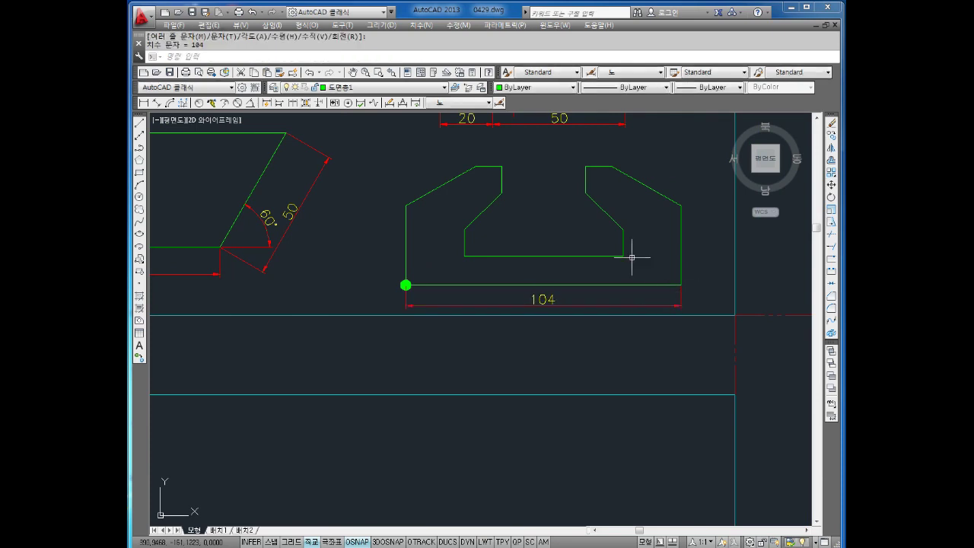
Add aligned 30 dimensions to the right edge and the upper right slanted edge.
{"action": "middle_click_drag", "start_coordinate": [641, 233], "coordinate": [532, 234]}
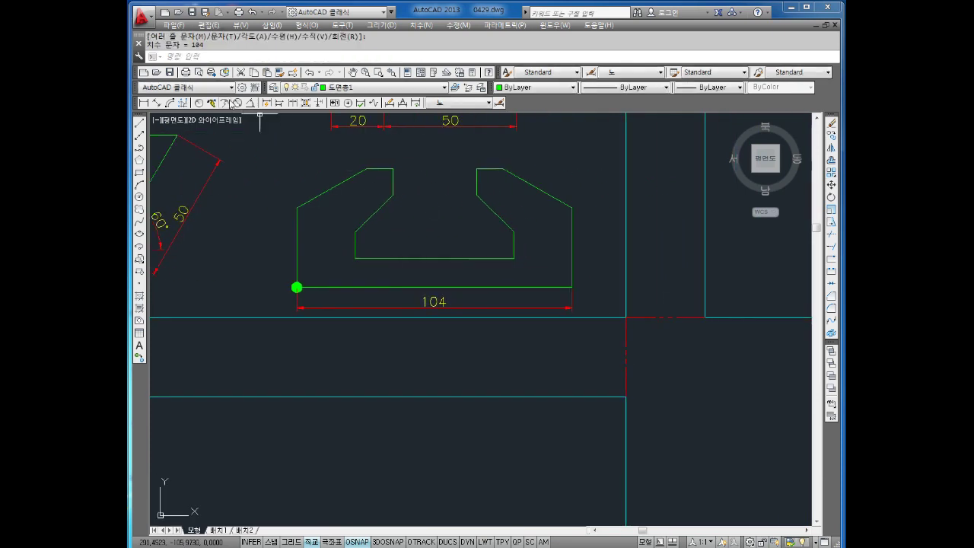
{"action": "left_click", "coordinate": [158, 105]}
{"action": "left_click", "coordinate": [571, 286]}
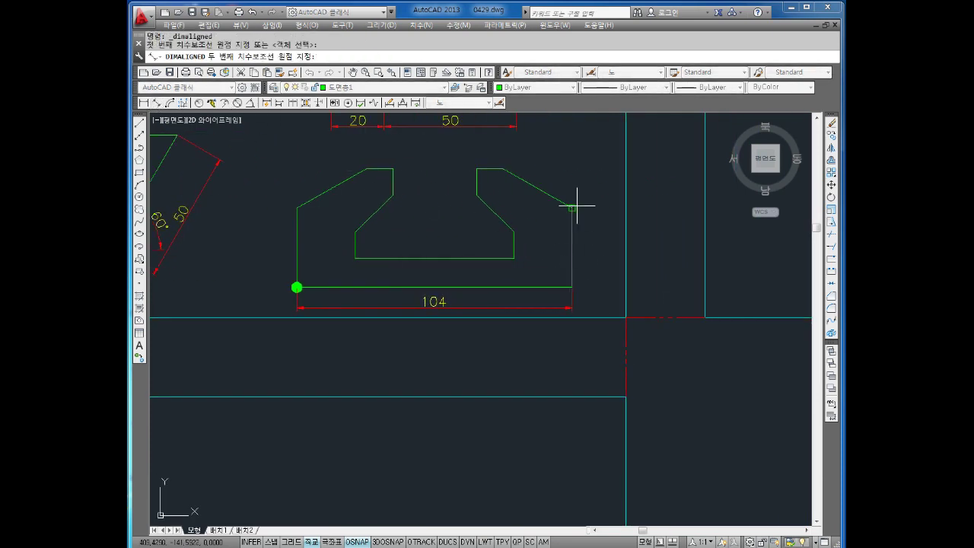
{"action": "left_click", "coordinate": [572, 207]}
{"action": "left_click", "coordinate": [594, 249]}
{"action": "key", "text": "Return"}
{"action": "left_click", "coordinate": [502, 168]}
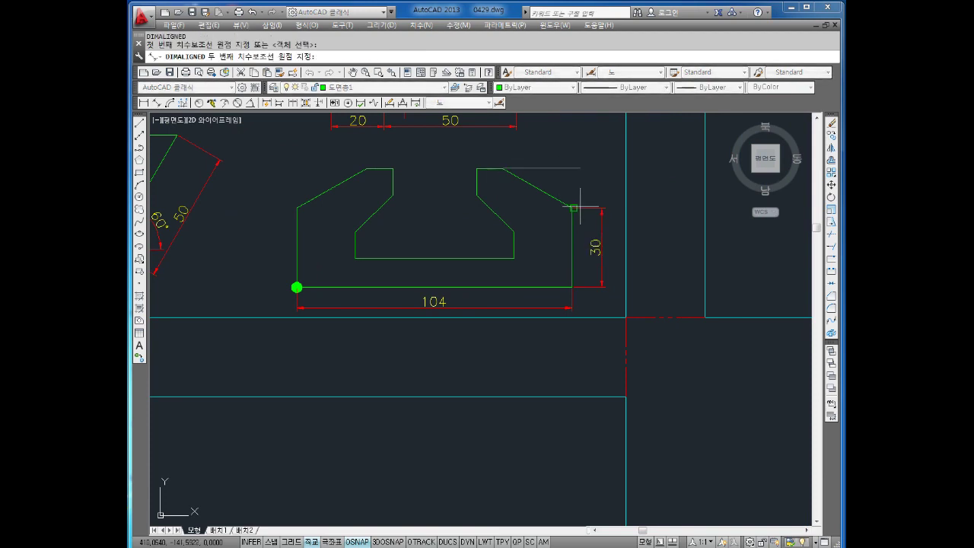
{"action": "left_click", "coordinate": [572, 207]}
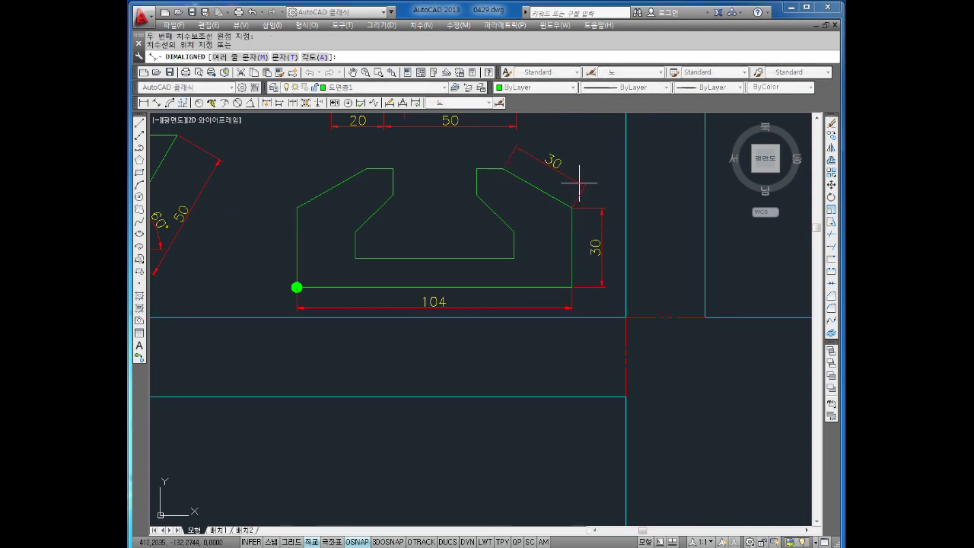
{"action": "left_click", "coordinate": [580, 181]}
Dimension the top edge segment and the short vertical edge, both 10.
{"action": "key", "text": "Return"}
{"action": "scroll", "coordinate": [538, 224], "scroll_direction": "up", "scroll_amount": 2}
{"action": "scroll", "coordinate": [530, 223], "scroll_direction": "up", "scroll_amount": 3}
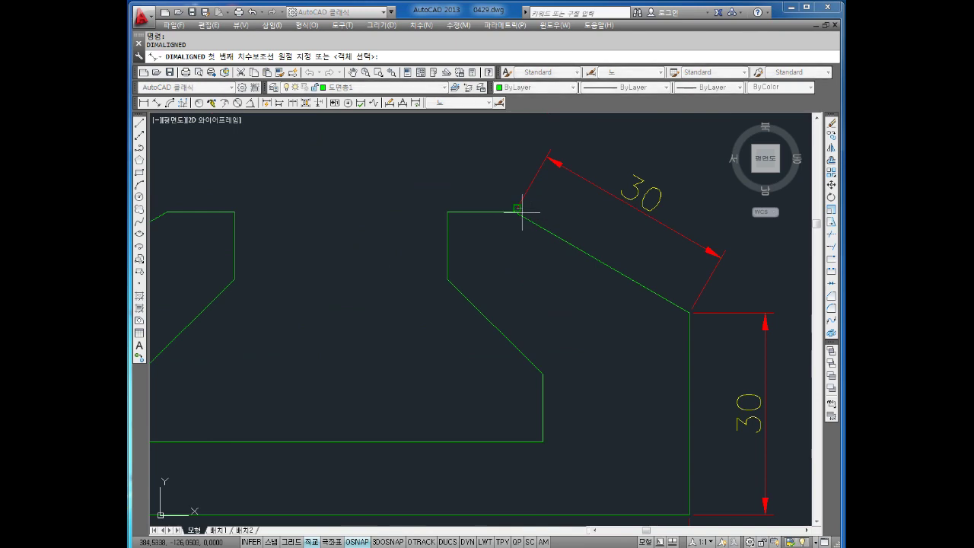
{"action": "left_click", "coordinate": [517, 212]}
{"action": "left_click", "coordinate": [447, 211]}
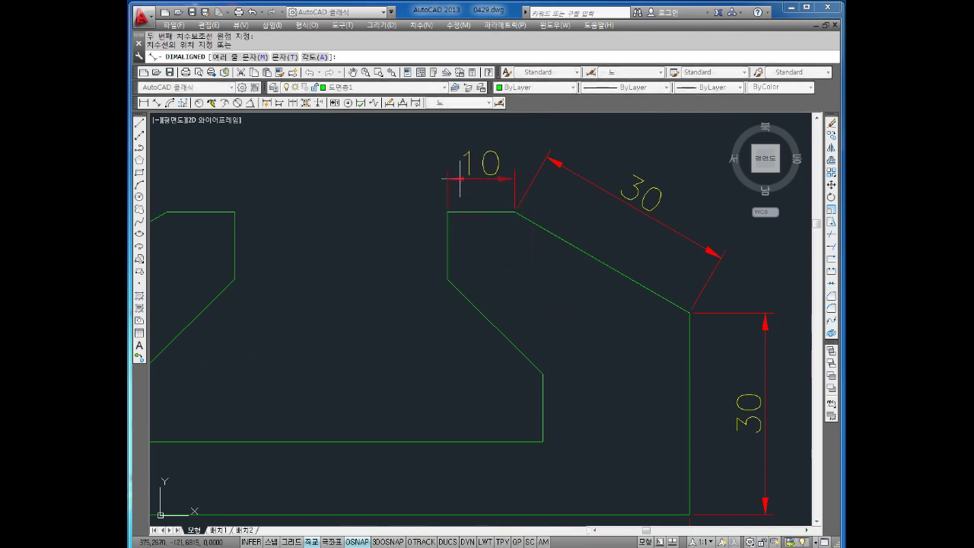
{"action": "left_click", "coordinate": [457, 166]}
{"action": "key", "text": "Return"}
{"action": "left_click", "coordinate": [448, 211]}
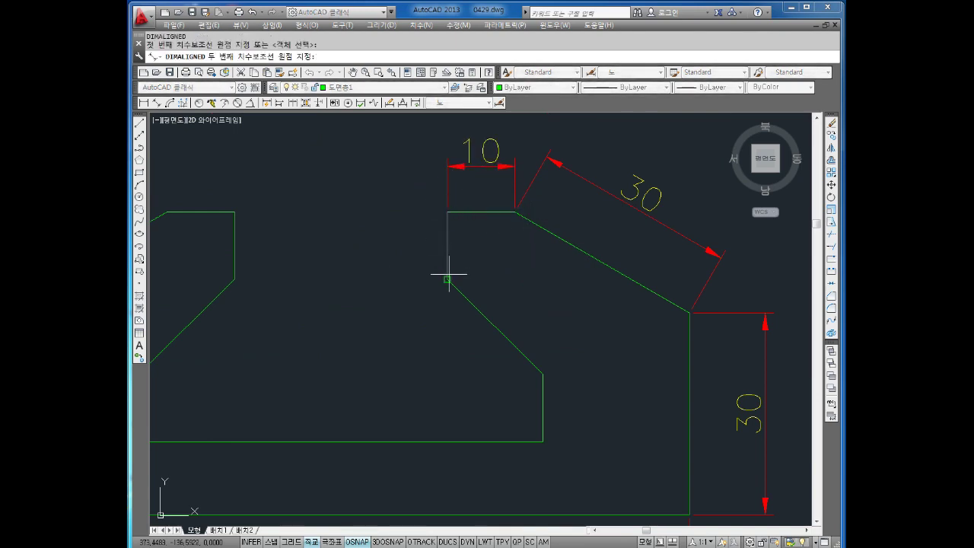
{"action": "left_click", "coordinate": [448, 278]}
{"action": "left_click", "coordinate": [406, 255]}
Dimension the right inner diagonal as 20 and the short right edge as 10.
{"action": "key", "text": "Return"}
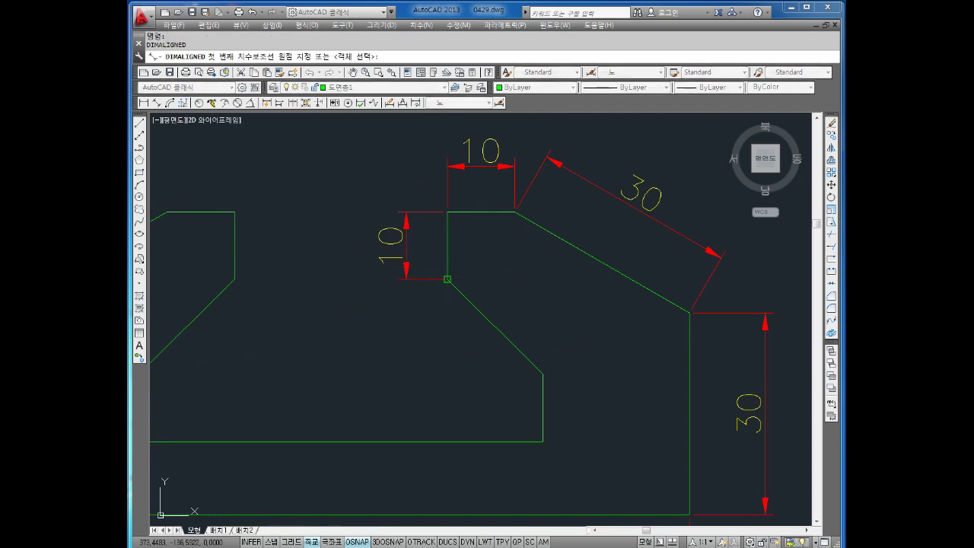
{"action": "left_click", "coordinate": [448, 279]}
{"action": "left_click", "coordinate": [542, 374]}
{"action": "left_click", "coordinate": [475, 375]}
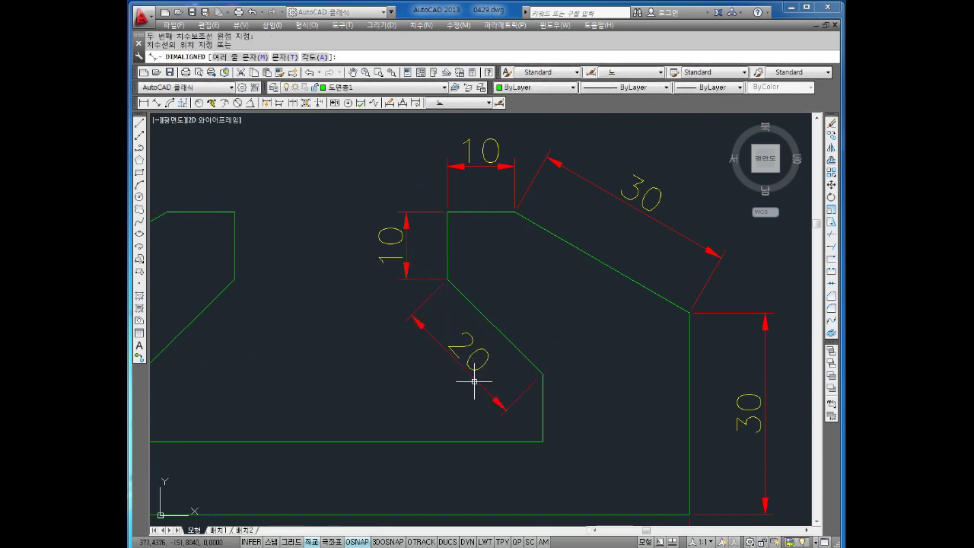
{"action": "middle_click_drag", "start_coordinate": [475, 375], "coordinate": [483, 314]}
{"action": "key", "text": "Return"}
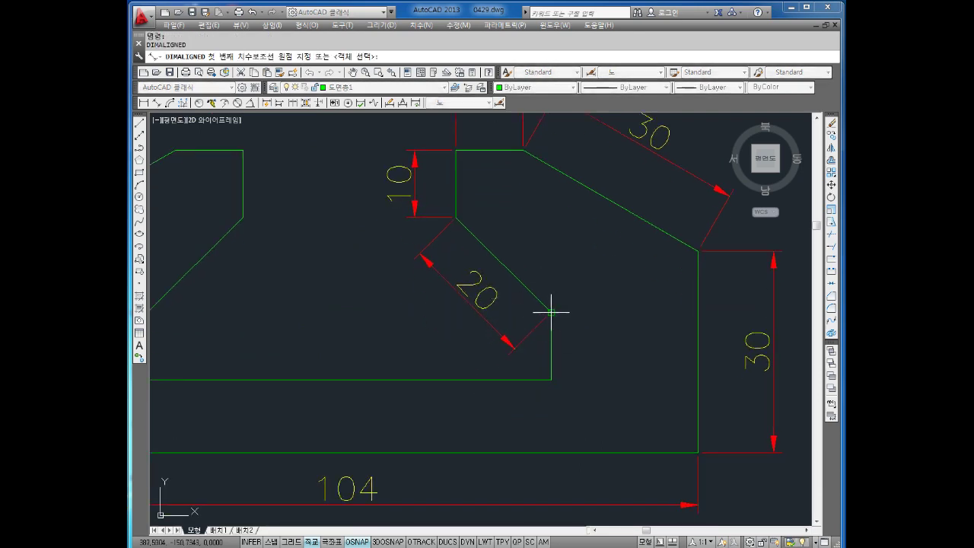
{"action": "left_click", "coordinate": [551, 312]}
{"action": "left_click", "coordinate": [551, 378]}
{"action": "left_click", "coordinate": [604, 350]}
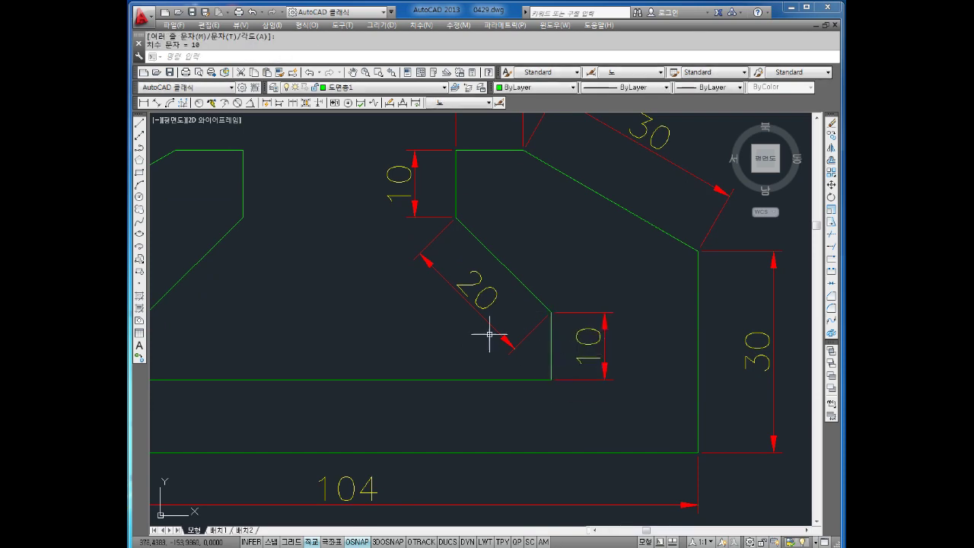
Dimension the slot floor as 60, placed below it.
{"action": "middle_click_drag", "start_coordinate": [487, 331], "coordinate": [558, 285]}
{"action": "key", "text": "Return"}
{"action": "left_click", "coordinate": [219, 332]}
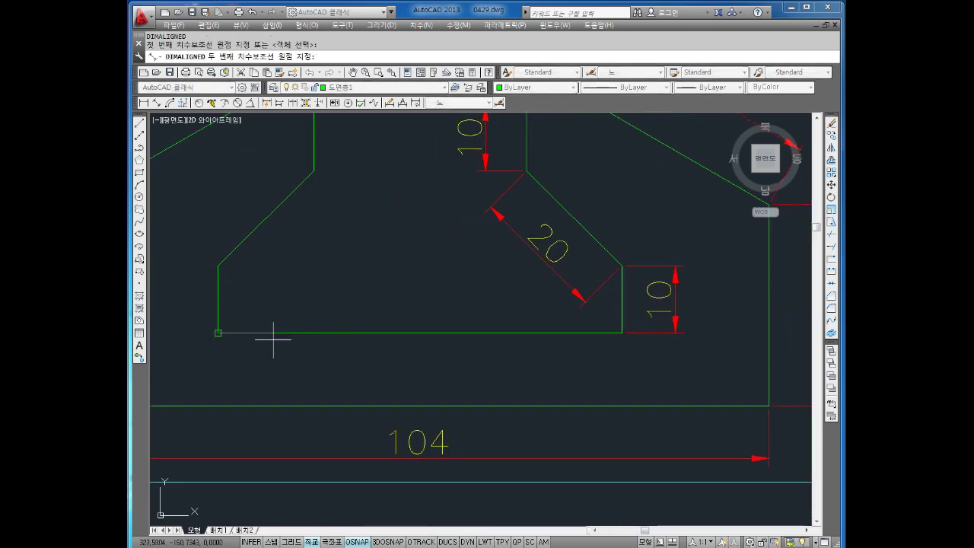
{"action": "left_click", "coordinate": [622, 332]}
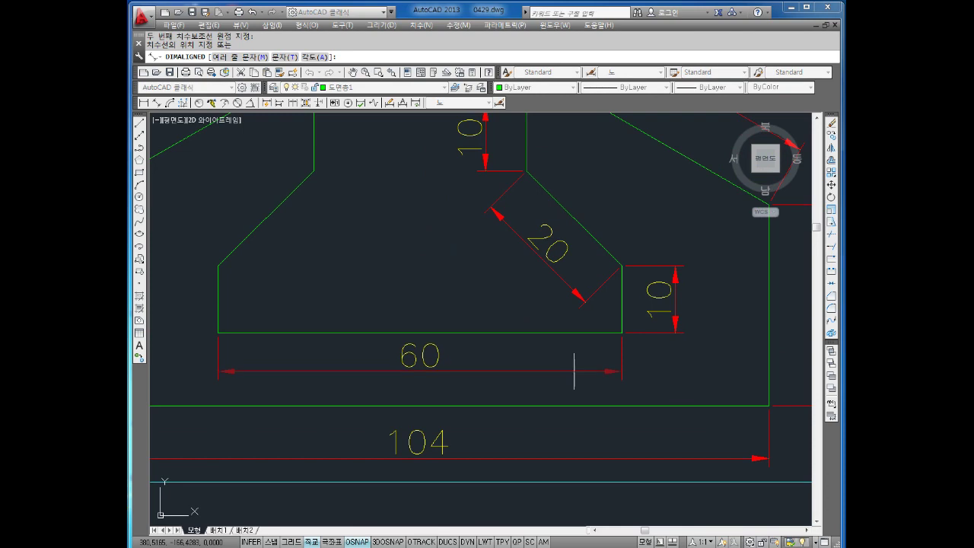
{"action": "left_click", "coordinate": [574, 373]}
Dimension the left short edge as 10 and the left diagonal as 20.
{"action": "middle_click_drag", "start_coordinate": [458, 281], "coordinate": [548, 316]}
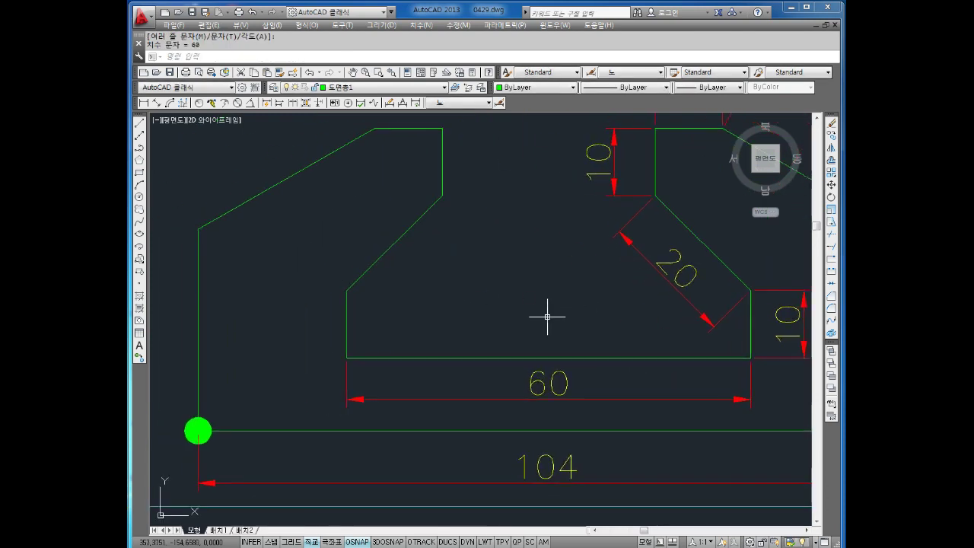
{"action": "key", "text": "Return"}
{"action": "left_click", "coordinate": [346, 290]}
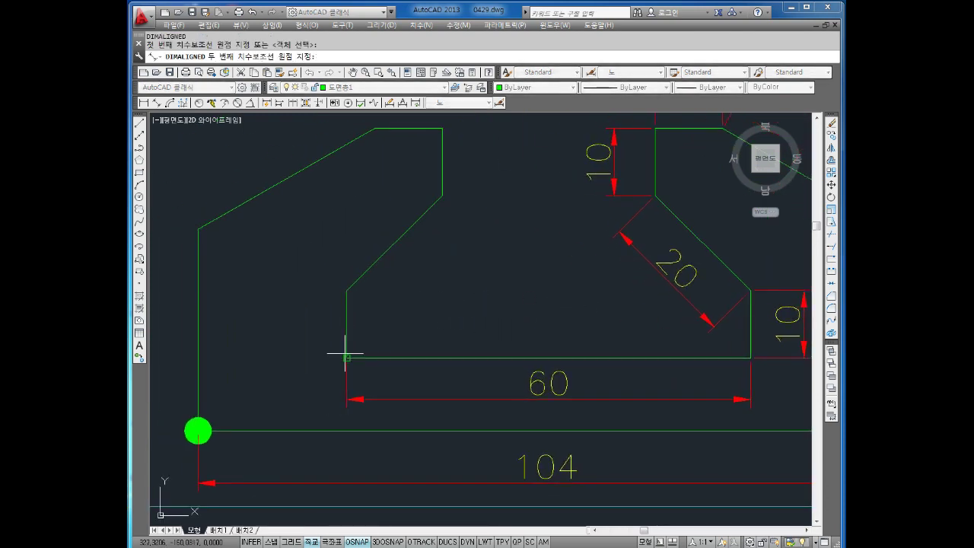
{"action": "left_click", "coordinate": [347, 357]}
{"action": "left_click", "coordinate": [308, 323]}
{"action": "key", "text": "Return"}
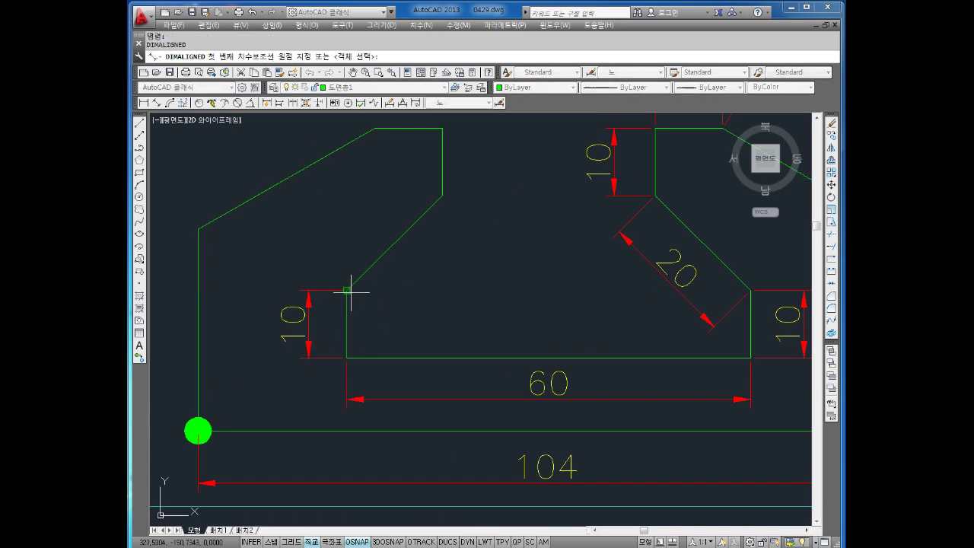
{"action": "left_click", "coordinate": [346, 290]}
{"action": "left_click", "coordinate": [442, 196]}
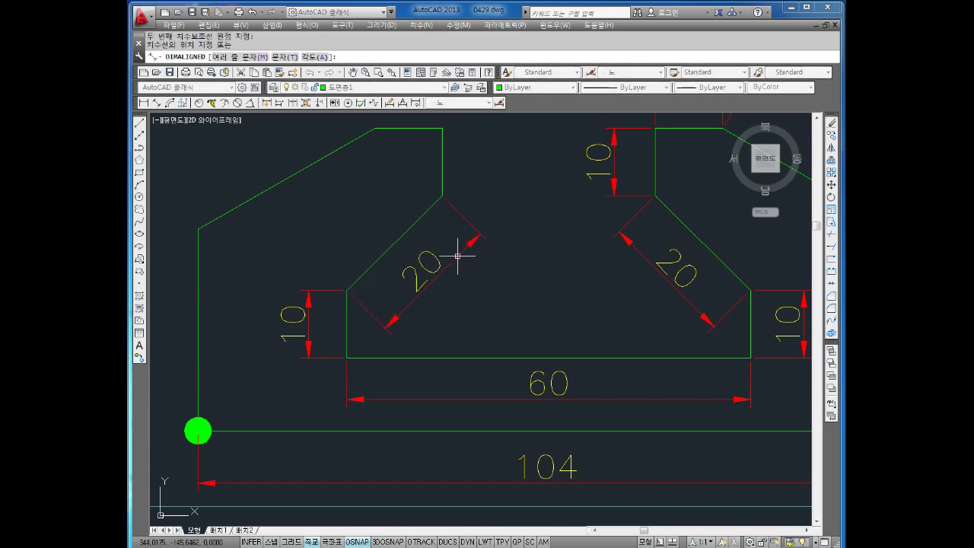
{"action": "left_click", "coordinate": [457, 256]}
{"action": "middle_click_drag", "start_coordinate": [471, 214], "coordinate": [518, 275]}
Dimension the left notch's top corner: 10 vertical and 10 horizontal.
{"action": "key", "text": "Return"}
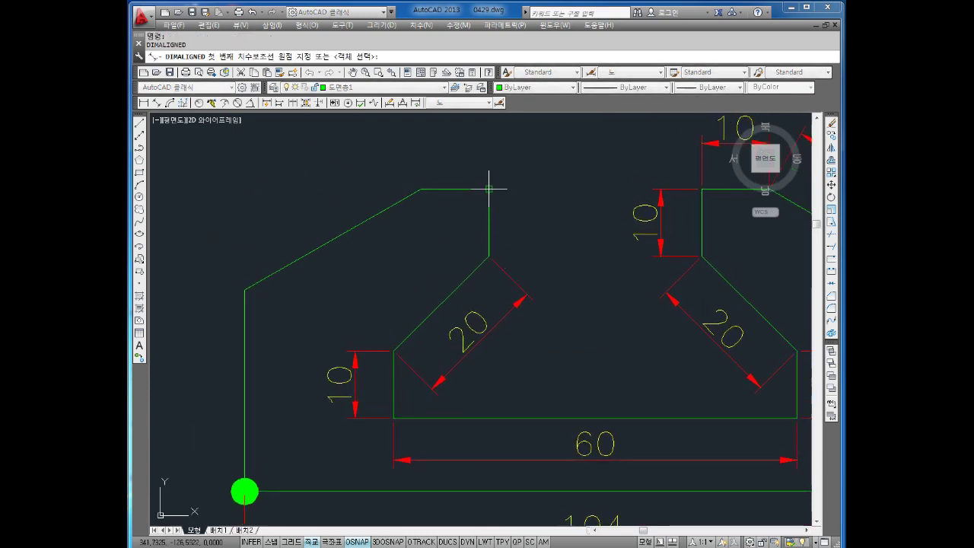
{"action": "left_click", "coordinate": [488, 189]}
{"action": "left_click", "coordinate": [489, 257]}
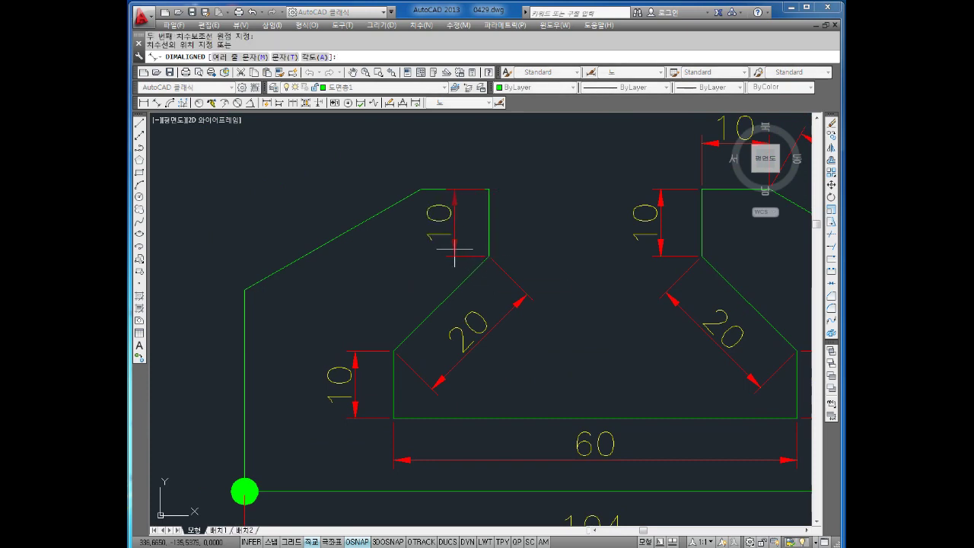
{"action": "left_click", "coordinate": [454, 248]}
{"action": "key", "text": "Return"}
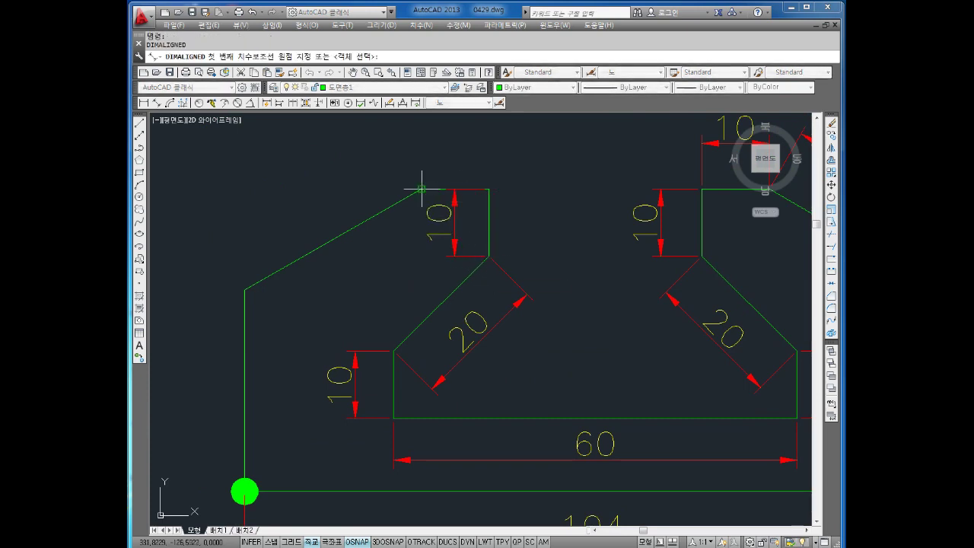
{"action": "left_click", "coordinate": [421, 189]}
{"action": "left_click", "coordinate": [489, 189]}
{"action": "middle_click_drag", "start_coordinate": [482, 144], "coordinate": [487, 180]}
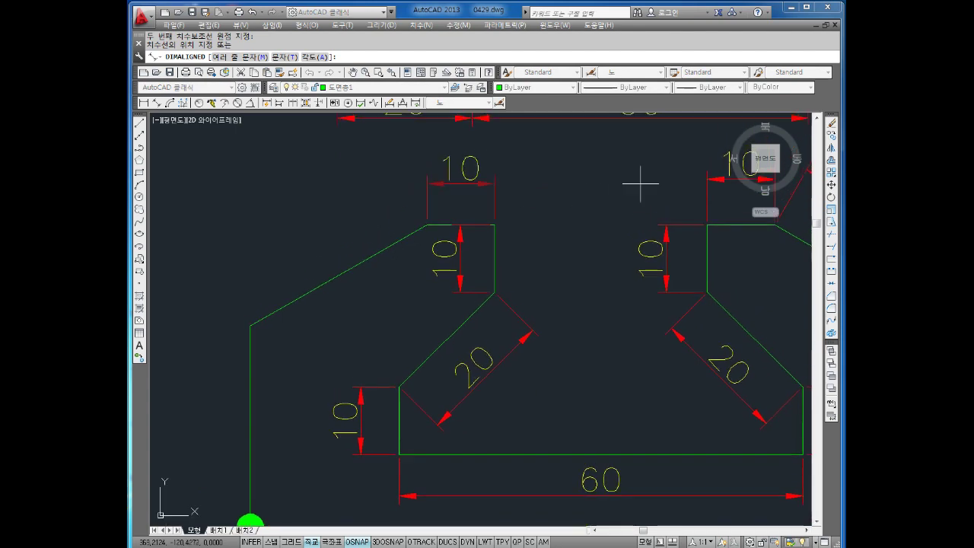
{"action": "left_click", "coordinate": [696, 178]}
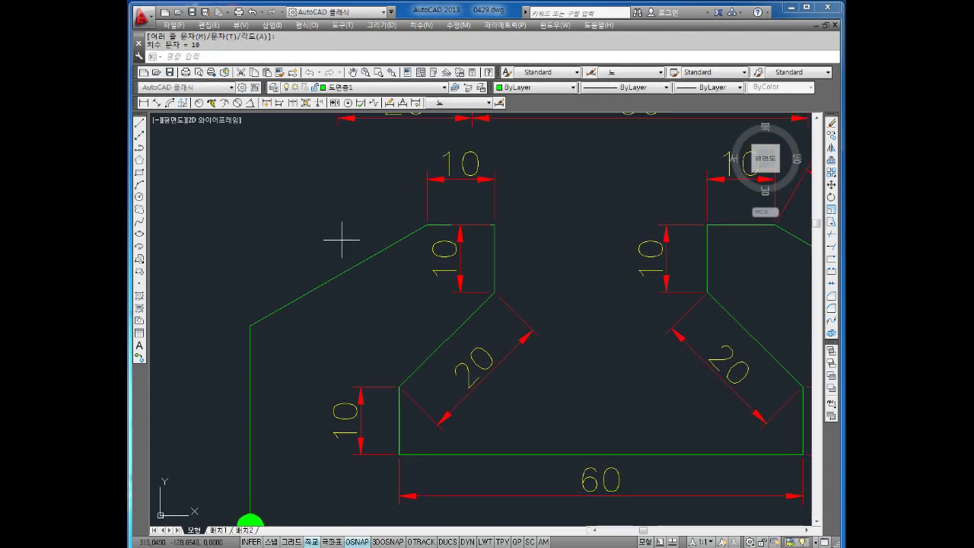
Try to dimension the left slanted edge, cancelling each attempt.
{"action": "key", "text": "Return"}
{"action": "left_click", "coordinate": [251, 325]}
{"action": "left_click", "coordinate": [424, 227]}
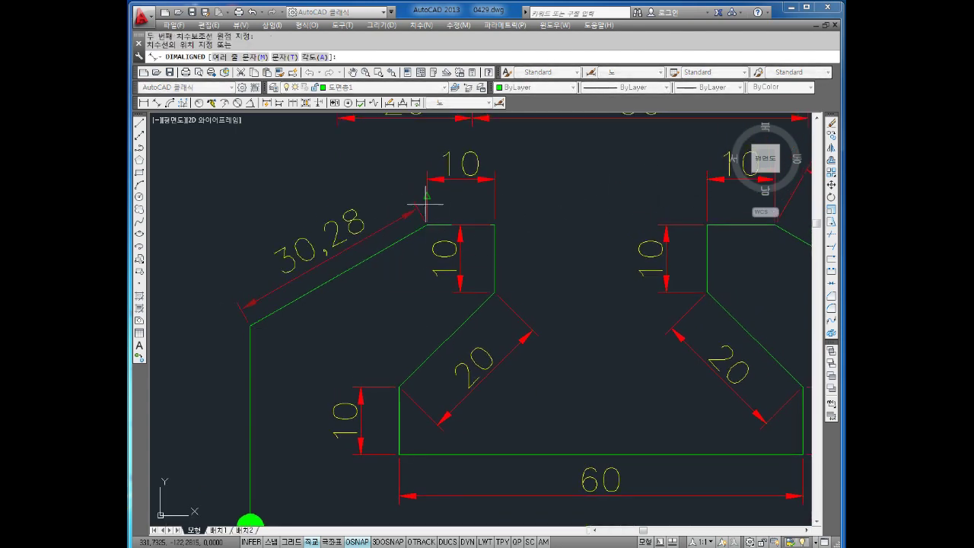
{"action": "key", "text": "Escape"}
{"action": "key", "text": "Return"}
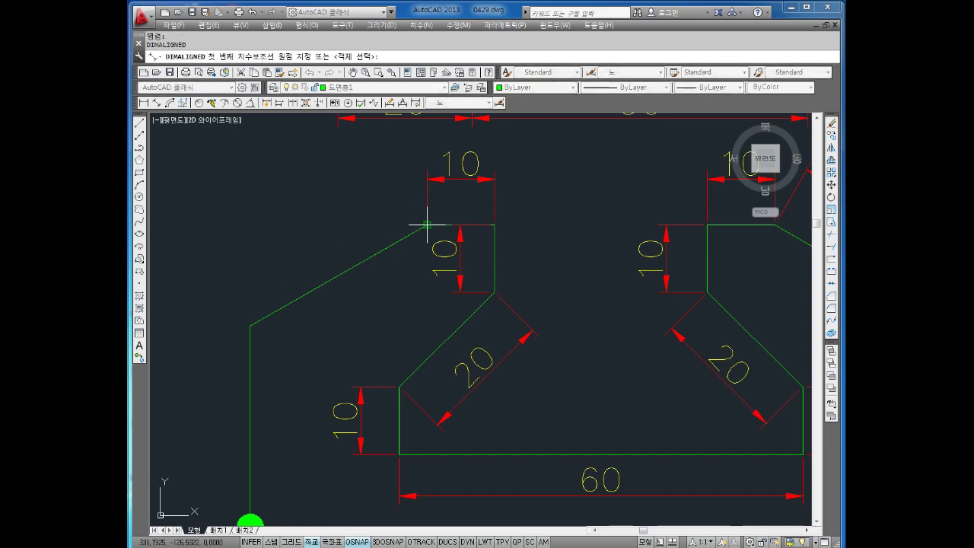
{"action": "left_click", "coordinate": [425, 226]}
{"action": "left_click", "coordinate": [250, 325]}
{"action": "key", "text": "Escape"}
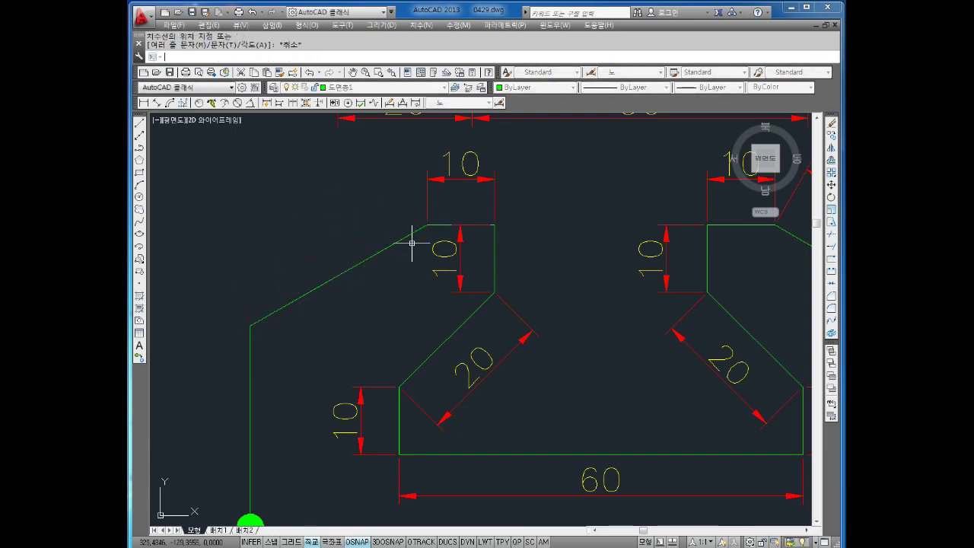
{"action": "scroll", "coordinate": [452, 220], "scroll_direction": "up", "scroll_amount": 4}
{"action": "scroll", "coordinate": [455, 225], "scroll_direction": "down", "scroll_amount": 1}
{"action": "middle_click_drag", "start_coordinate": [333, 261], "coordinate": [456, 263]}
{"action": "key", "text": "Return"}
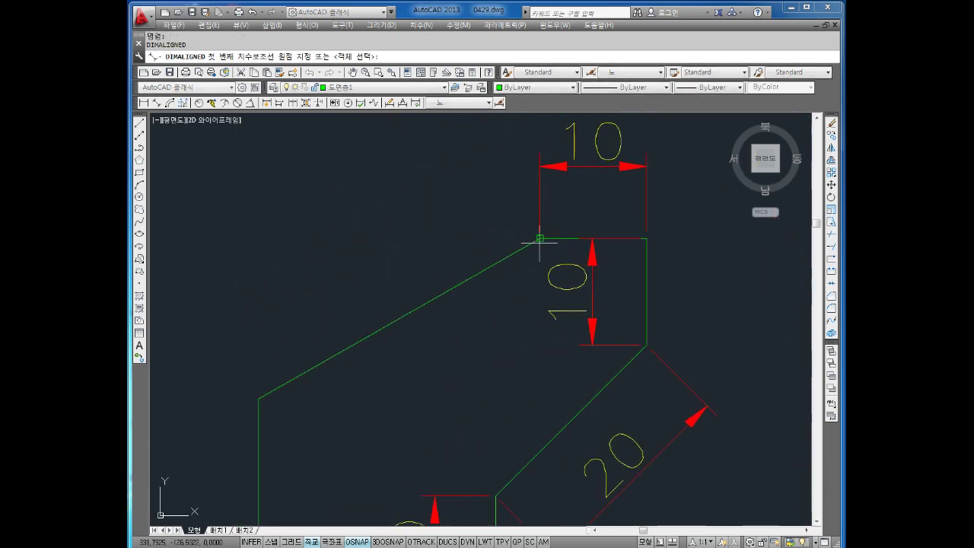
{"action": "left_click", "coordinate": [539, 239]}
{"action": "left_click", "coordinate": [257, 395]}
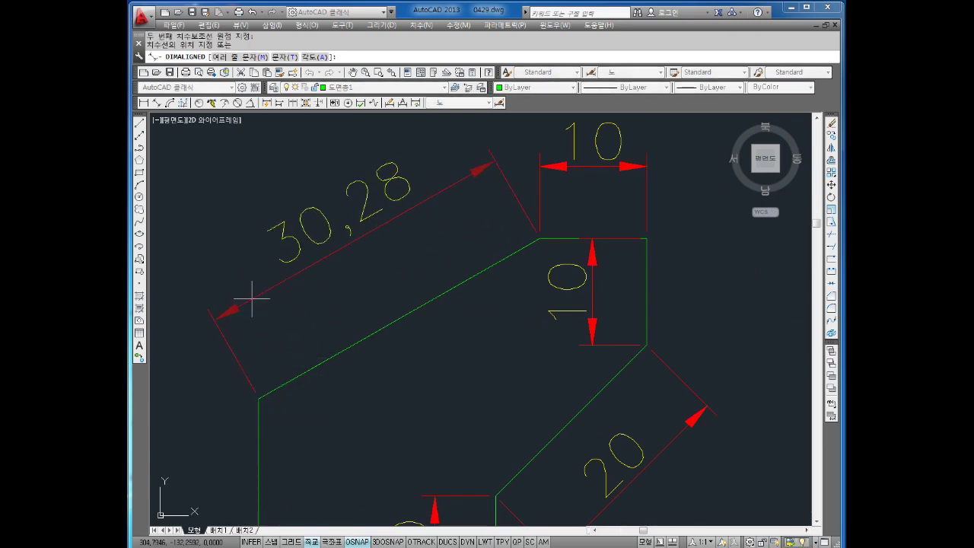
{"action": "scroll", "coordinate": [345, 233], "scroll_direction": "down", "scroll_amount": 4}
{"action": "middle_click_drag", "start_coordinate": [346, 233], "coordinate": [347, 230]}
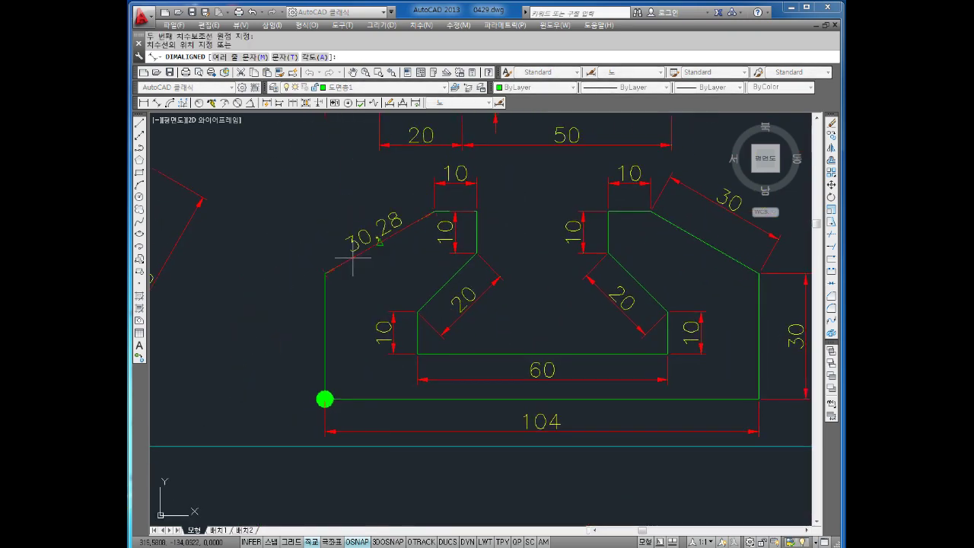
{"action": "key", "text": "Escape"}
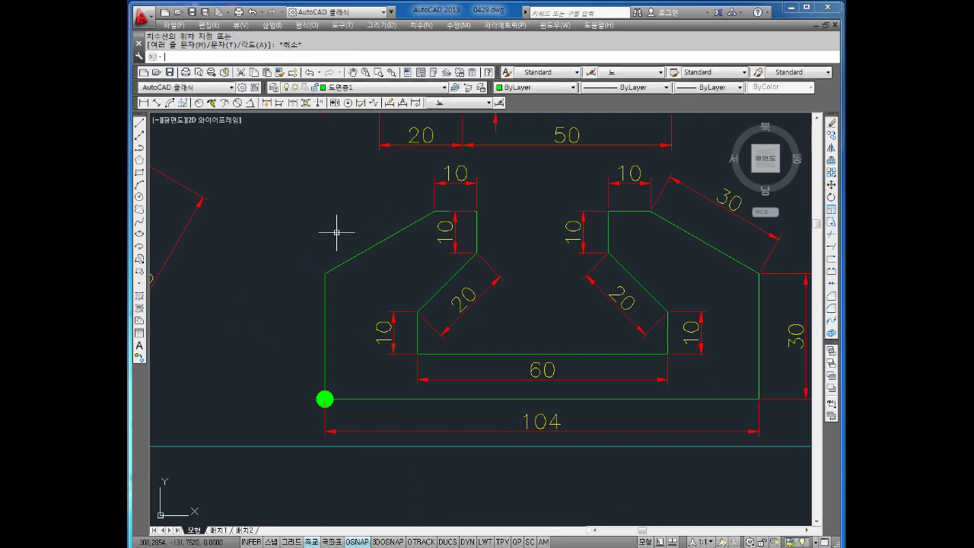
Dimension the outline's left edge as 30, placed left of the edge.
{"action": "key", "text": "Return"}
{"action": "left_click", "coordinate": [325, 399]}
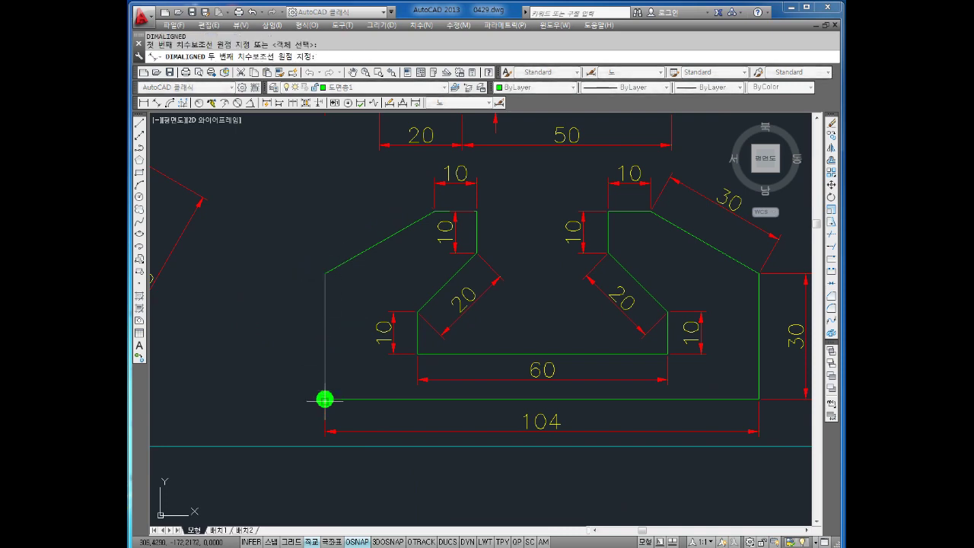
{"action": "left_click", "coordinate": [325, 274]}
{"action": "left_click", "coordinate": [287, 342]}
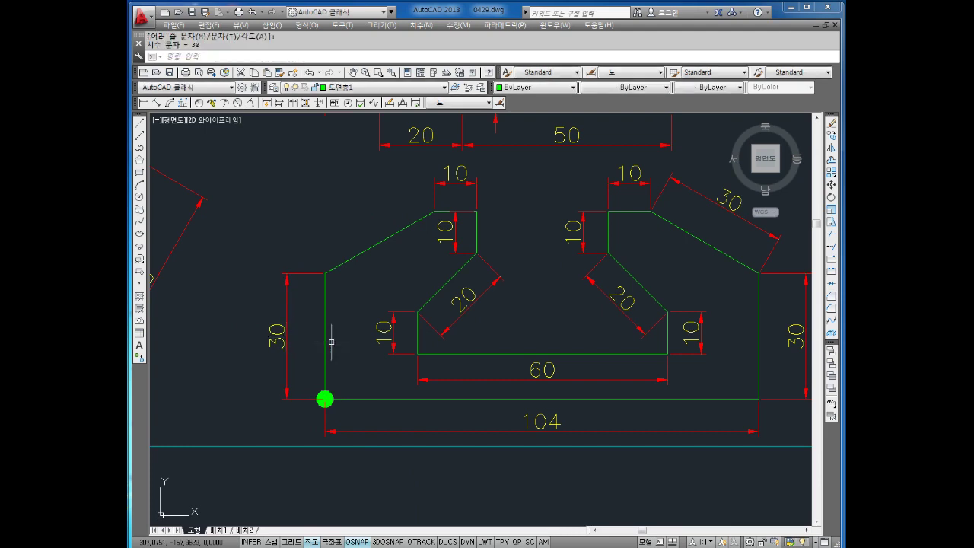
{"action": "key", "text": "Escape"}
{"action": "middle_click_drag", "start_coordinate": [578, 278], "coordinate": [523, 275]}
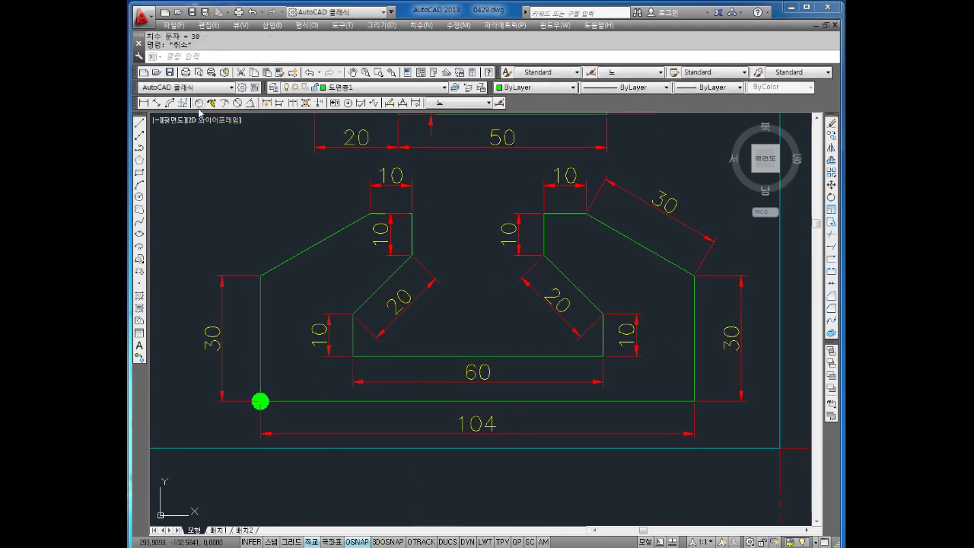
Add the 60° angle between the top edge and the right chamfer.
{"action": "left_click", "coordinate": [249, 102]}
{"action": "middle_click_drag", "start_coordinate": [522, 248], "coordinate": [433, 239]}
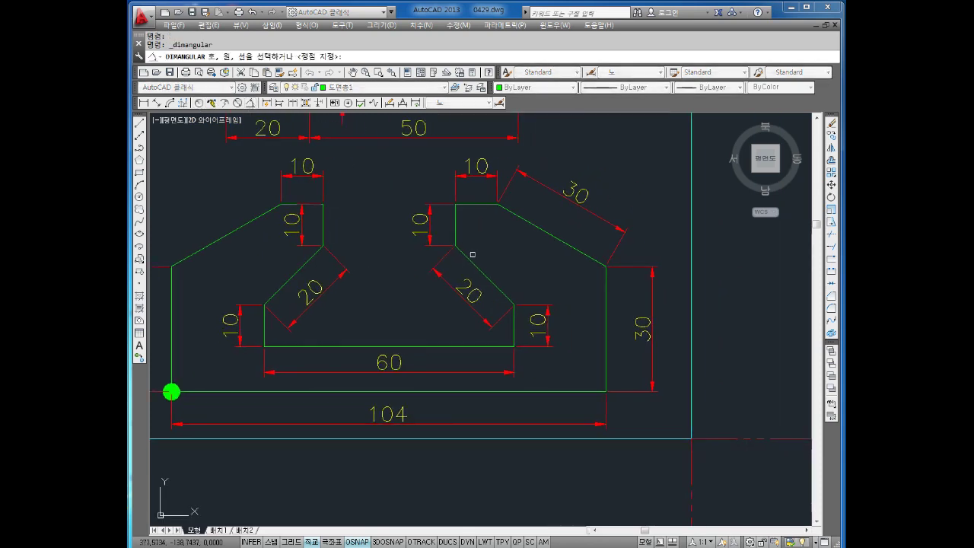
{"action": "left_click", "coordinate": [576, 248]}
{"action": "left_click", "coordinate": [607, 276]}
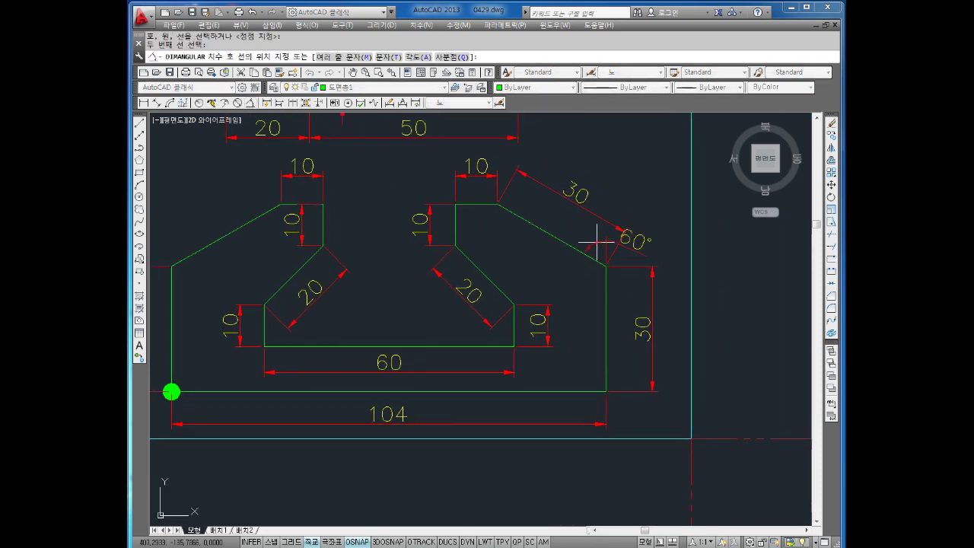
{"action": "left_click", "coordinate": [582, 159]}
Add the 45° angle between the right inner diagonal and the notch's vertical edge.
{"action": "key", "text": "Return"}
{"action": "left_click", "coordinate": [455, 228]}
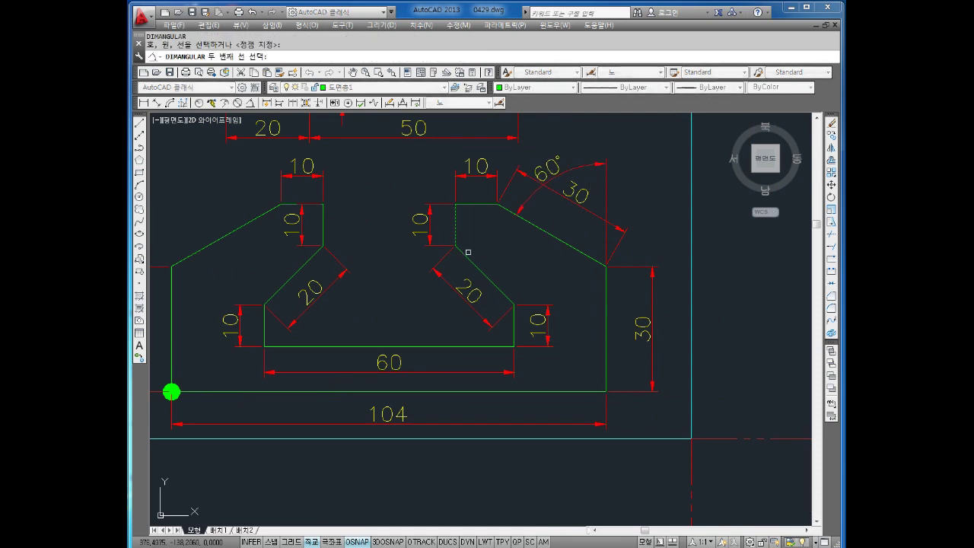
{"action": "left_click", "coordinate": [470, 257]}
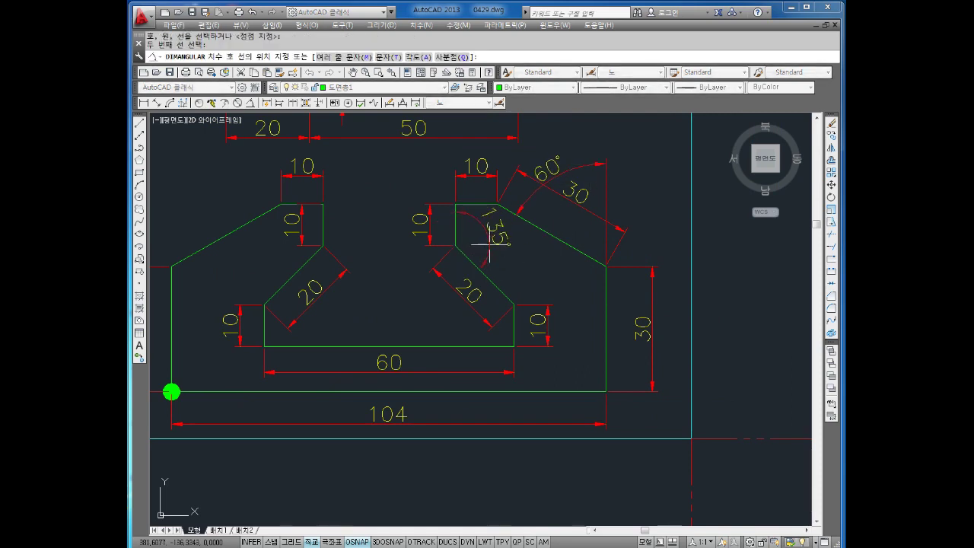
{"action": "key", "text": "Escape"}
{"action": "key", "text": "Return"}
{"action": "left_click", "coordinate": [503, 295]}
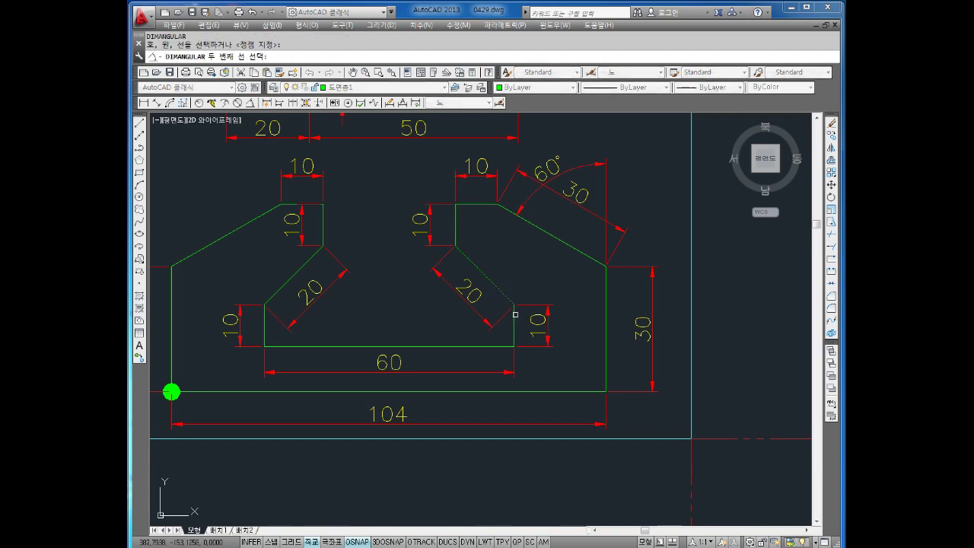
{"action": "left_click", "coordinate": [515, 313]}
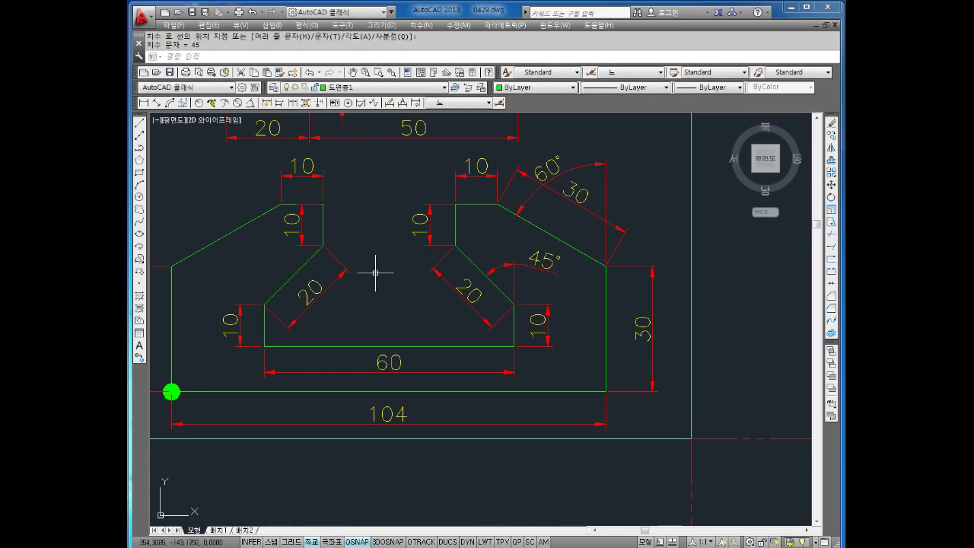
{"action": "key", "text": "Return"}
Add the 120° angle between the upper-left slanted edge and the left edge.
{"action": "left_click", "coordinate": [201, 252]}
{"action": "middle_click_drag", "start_coordinate": [200, 254], "coordinate": [296, 254]}
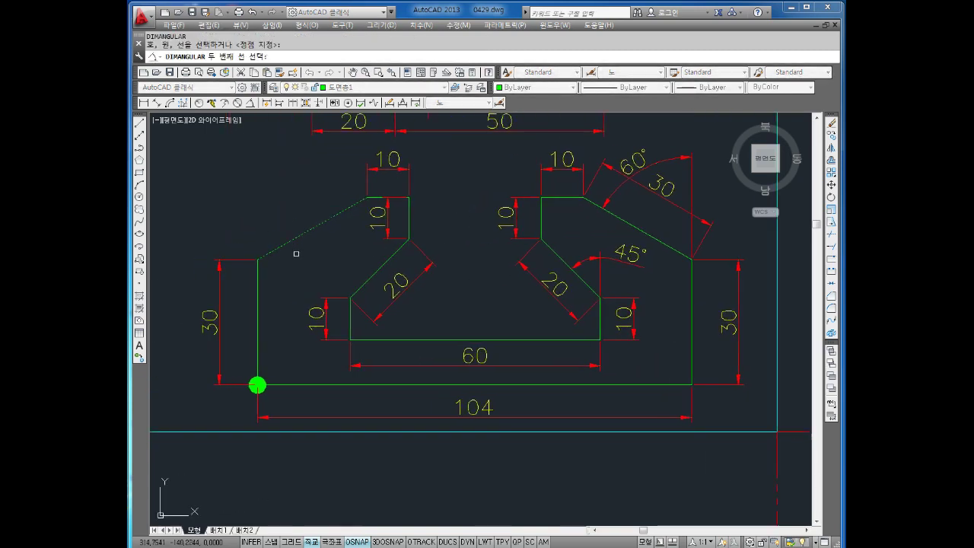
{"action": "left_click", "coordinate": [260, 277]}
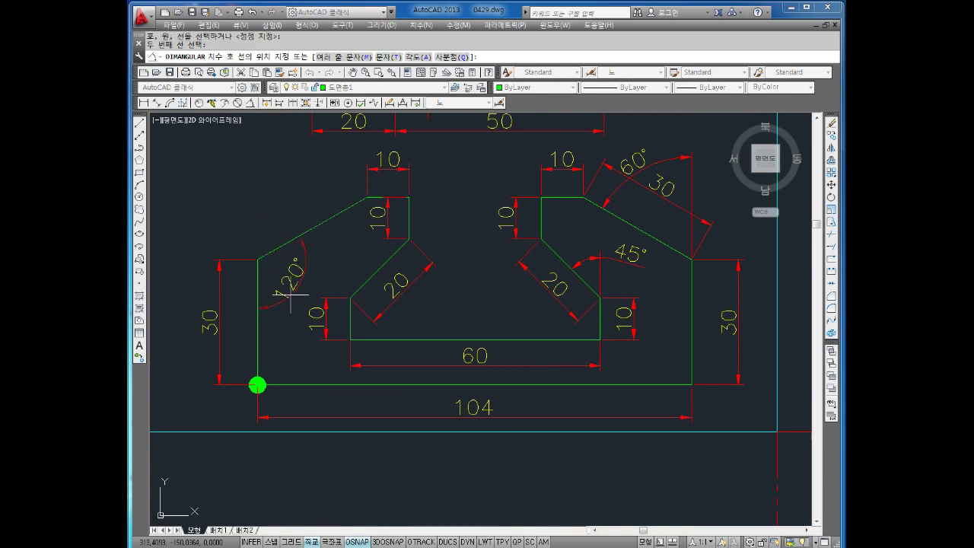
{"action": "left_click", "coordinate": [305, 276]}
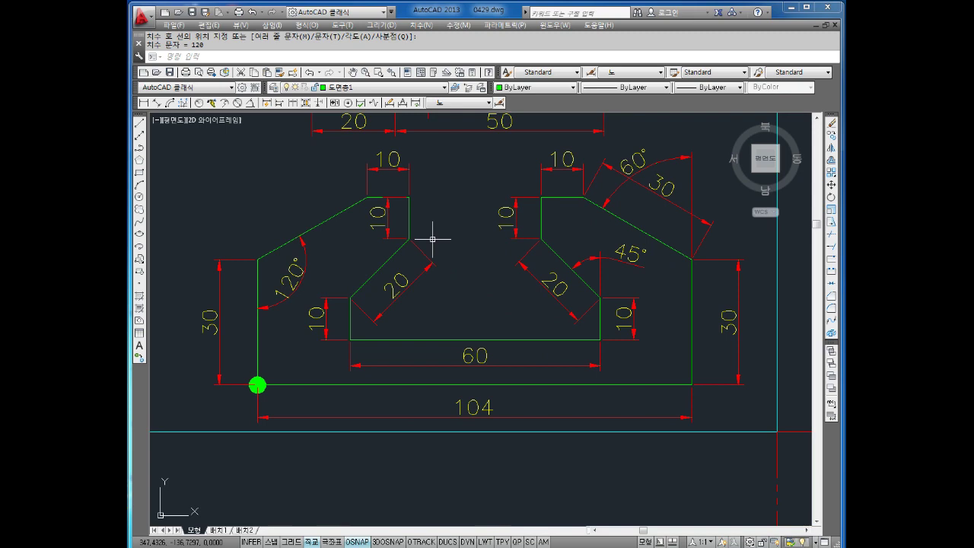
Add the 45° angle between the left inner diagonal and the notch's vertical edge.
{"action": "middle_click_drag", "start_coordinate": [430, 240], "coordinate": [369, 252]}
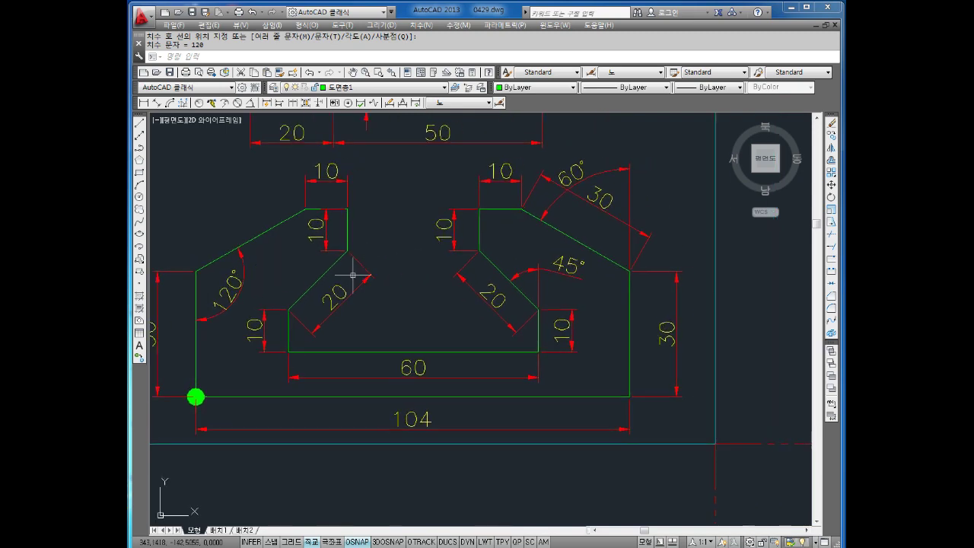
{"action": "key", "text": "Return"}
{"action": "left_click", "coordinate": [326, 272]}
{"action": "left_click", "coordinate": [349, 236]}
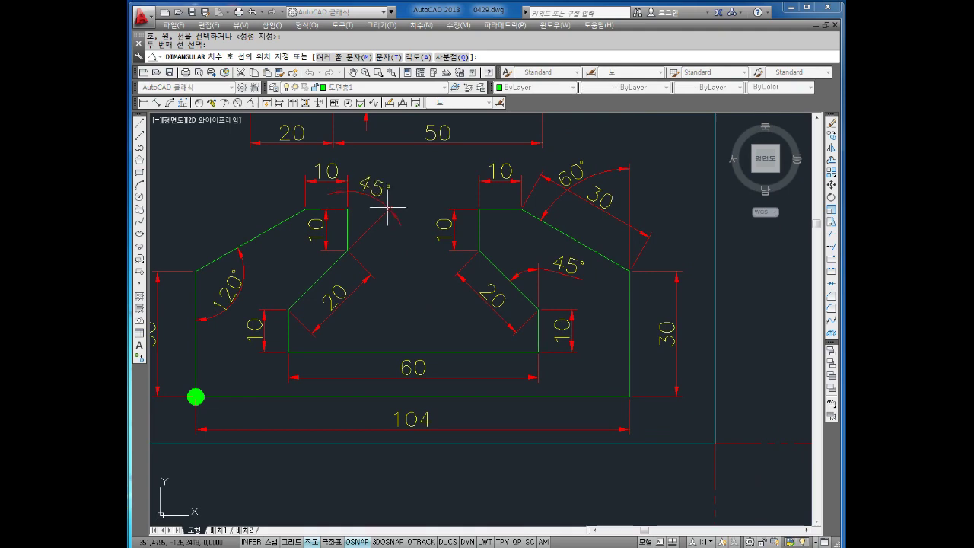
{"action": "left_click", "coordinate": [388, 207]}
{"action": "key", "text": "Escape"}
{"action": "scroll", "coordinate": [429, 270], "scroll_direction": "down", "scroll_amount": 2}
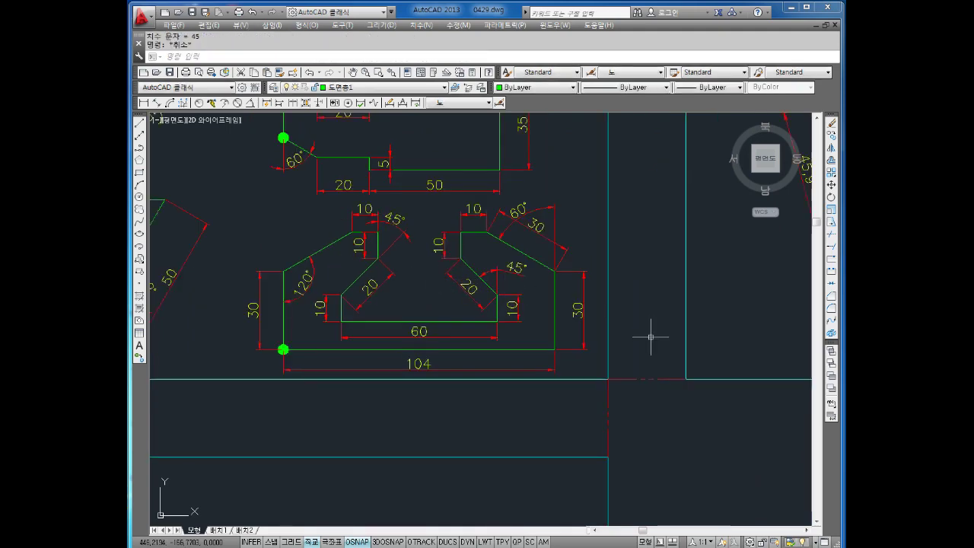
Save the drawing and bring frame 3 fully into view.
{"action": "scroll", "coordinate": [571, 330], "scroll_direction": "down", "scroll_amount": 2}
{"action": "scroll", "coordinate": [569, 329], "scroll_direction": "down", "scroll_amount": 2}
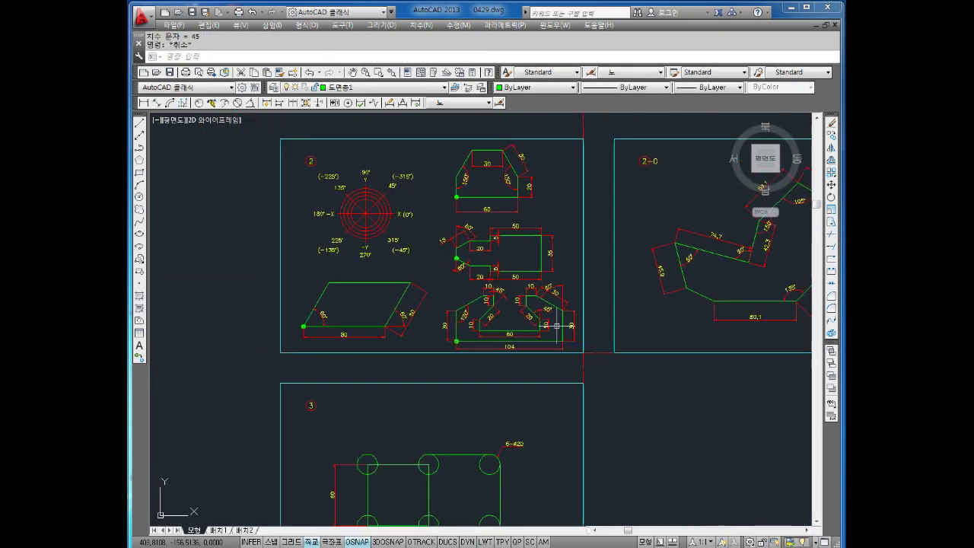
{"action": "key", "text": "ctrl+s"}
{"action": "middle_click_drag", "start_coordinate": [570, 390], "coordinate": [526, 281]}
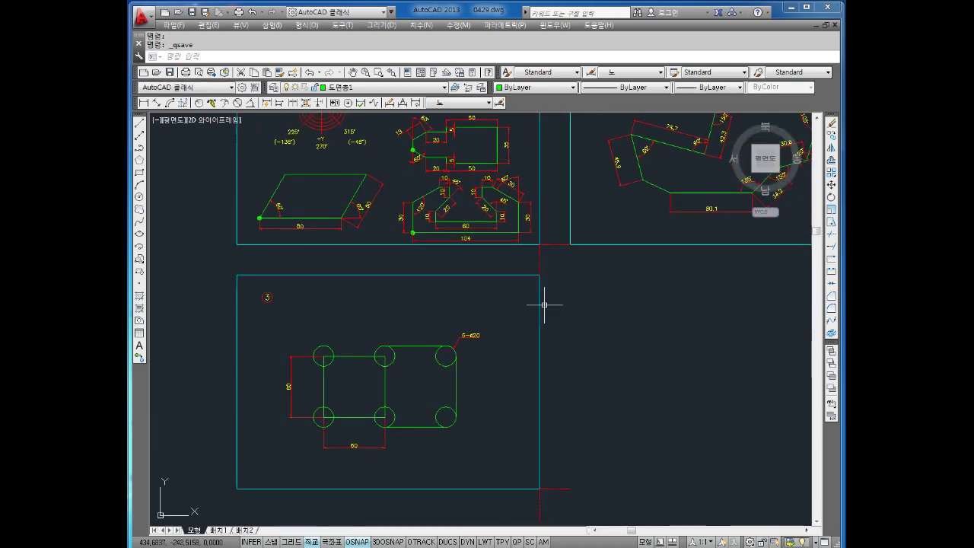
{"action": "mouse_move", "coordinate": [540, 304]}
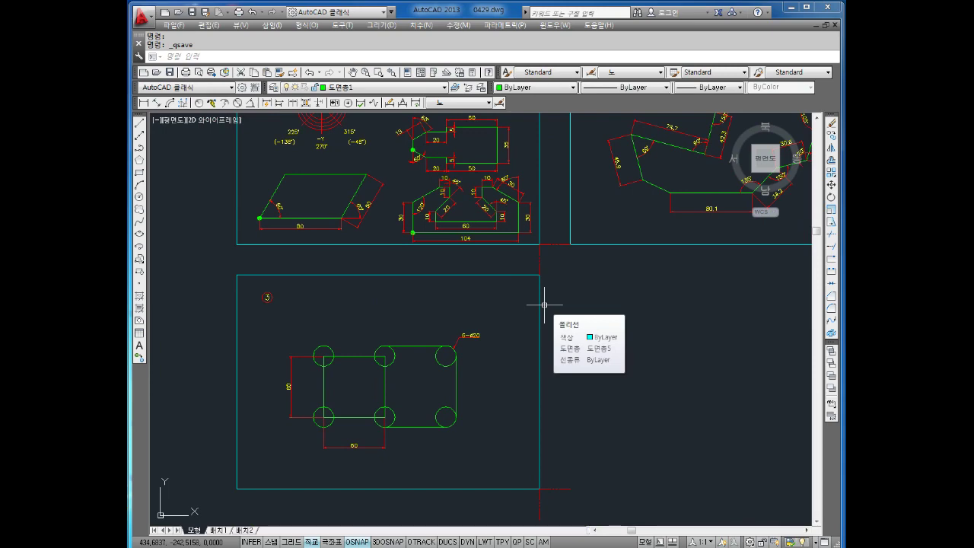
{"action": "scroll", "coordinate": [544, 304], "scroll_direction": "down", "scroll_amount": 6}
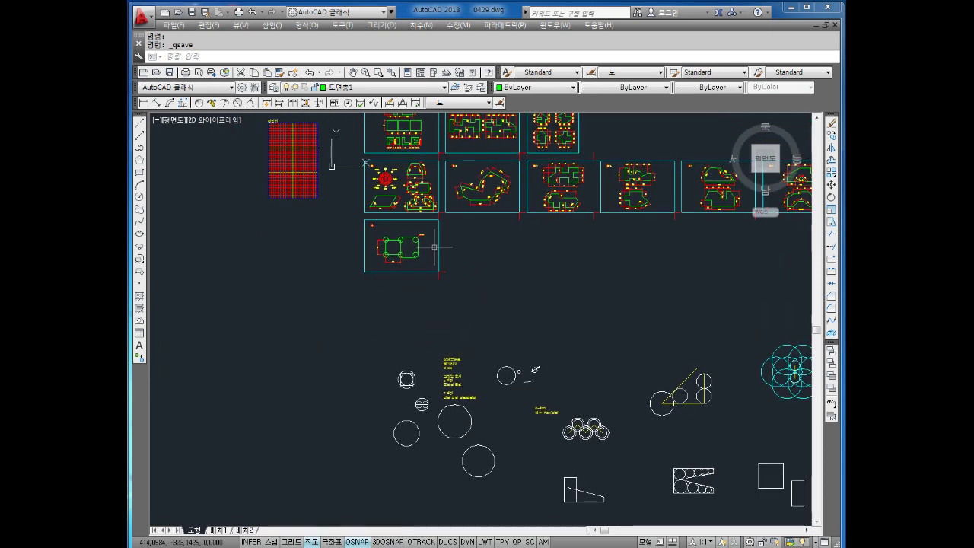
{"action": "scroll", "coordinate": [474, 294], "scroll_direction": "up", "scroll_amount": 5}
{"action": "key", "text": "Escape"}
Copy frame 3 with its plate drawing to a spot beside the original.
{"action": "type", "text": "o"}
{"action": "key", "text": "Return"}
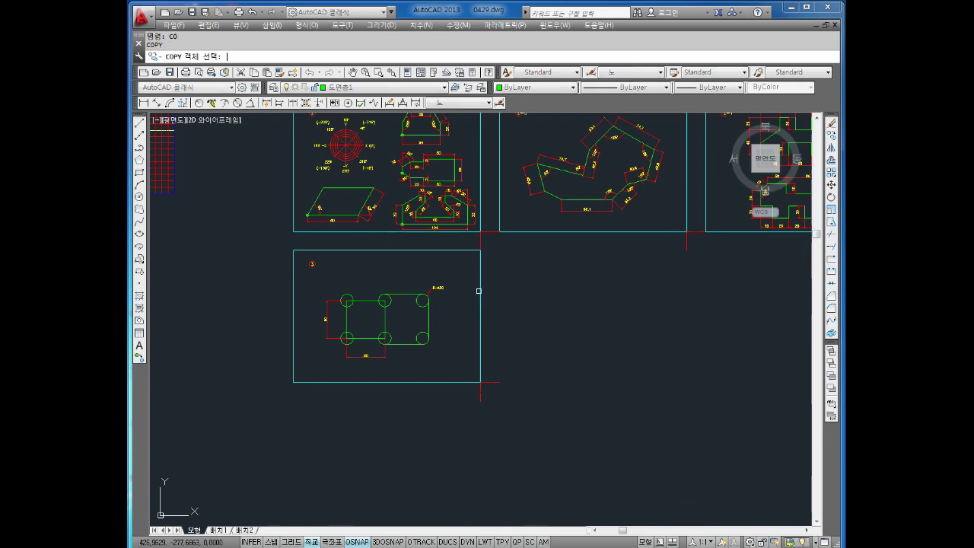
{"action": "left_click", "coordinate": [298, 411]}
{"action": "key", "text": "Return"}
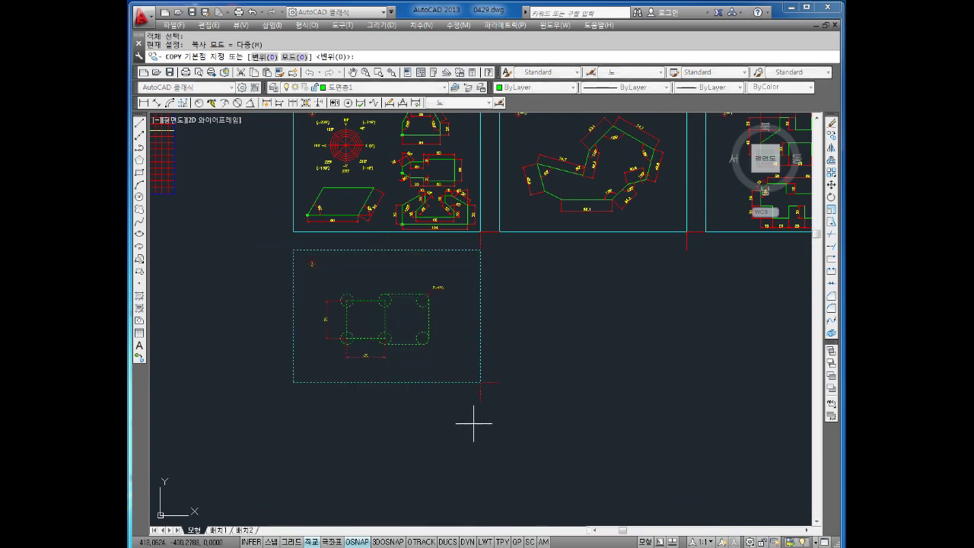
{"action": "left_click", "coordinate": [293, 382]}
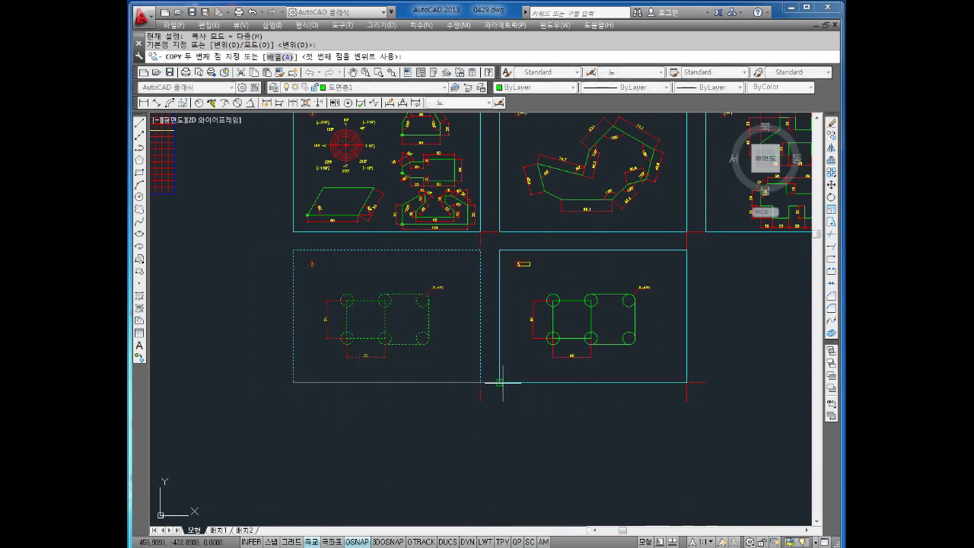
{"action": "left_click", "coordinate": [539, 389]}
{"action": "key", "text": "Escape"}
{"action": "scroll", "coordinate": [398, 265], "scroll_direction": "up", "scroll_amount": 3}
{"action": "middle_click_drag", "start_coordinate": [398, 265], "coordinate": [540, 317]}
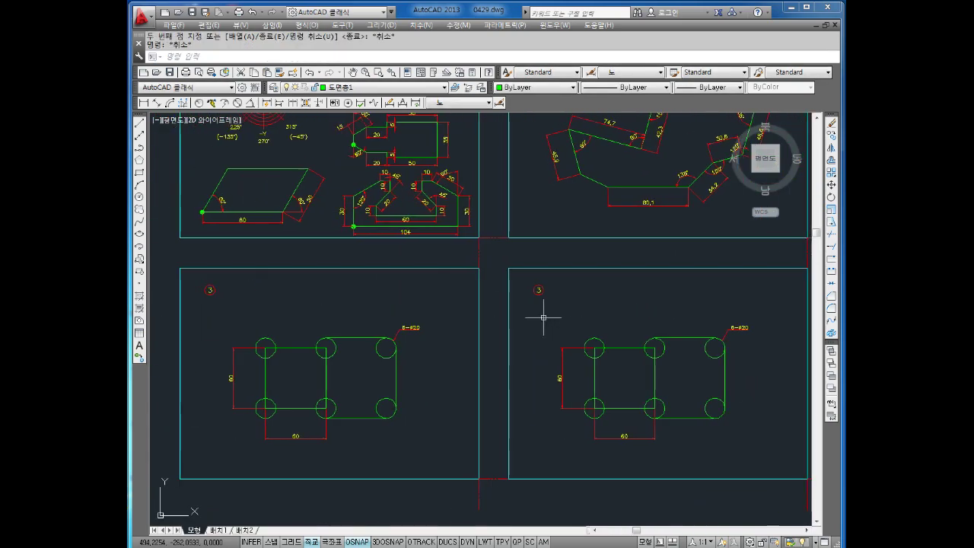
{"action": "scroll", "coordinate": [557, 293], "scroll_direction": "up", "scroll_amount": 2}
Change the copied frame's label from 3 to 3-1.
{"action": "double_click", "coordinate": [564, 290]}
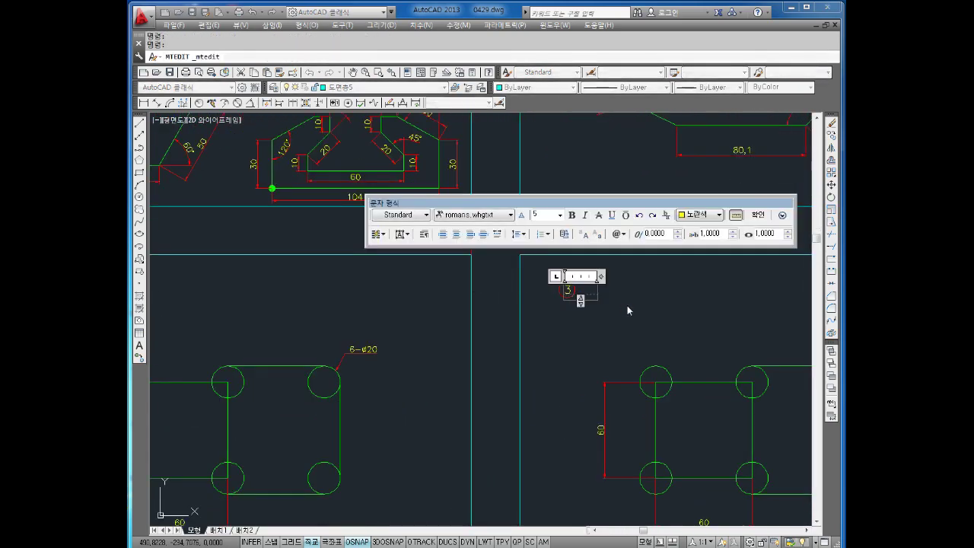
{"action": "type", "text": "-1"}
{"action": "key", "text": "Escape"}
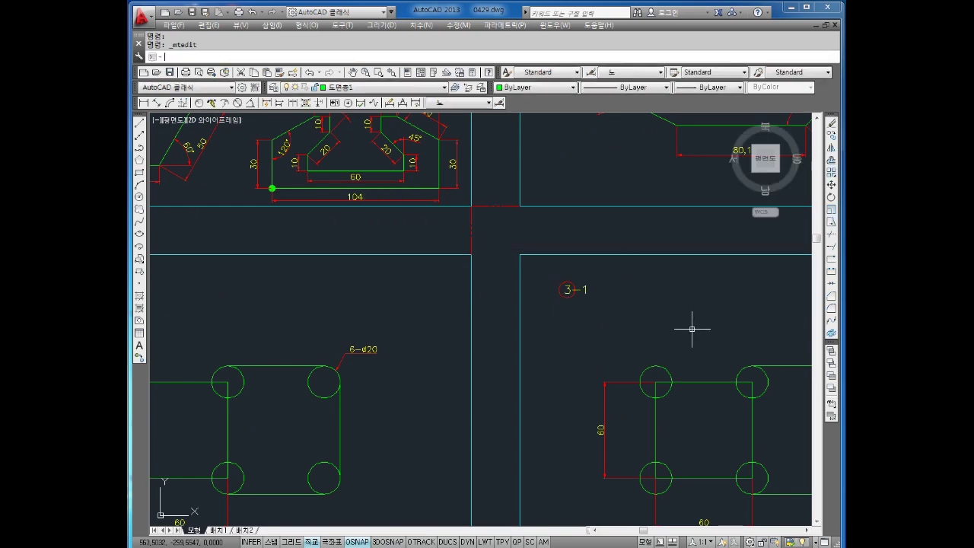
Erase the copied hole pattern and its dimensions from the new frame.
{"action": "scroll", "coordinate": [502, 270], "scroll_direction": "down", "scroll_amount": 2}
{"action": "middle_click_drag", "start_coordinate": [502, 270], "coordinate": [511, 300]}
{"action": "left_click", "coordinate": [634, 317]}
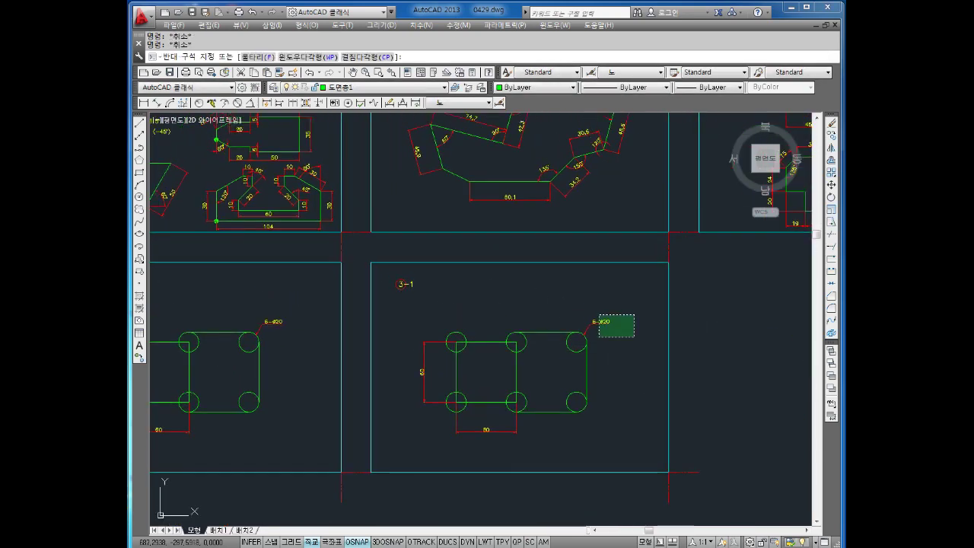
{"action": "left_click", "coordinate": [402, 441]}
{"action": "key", "text": "Delete"}
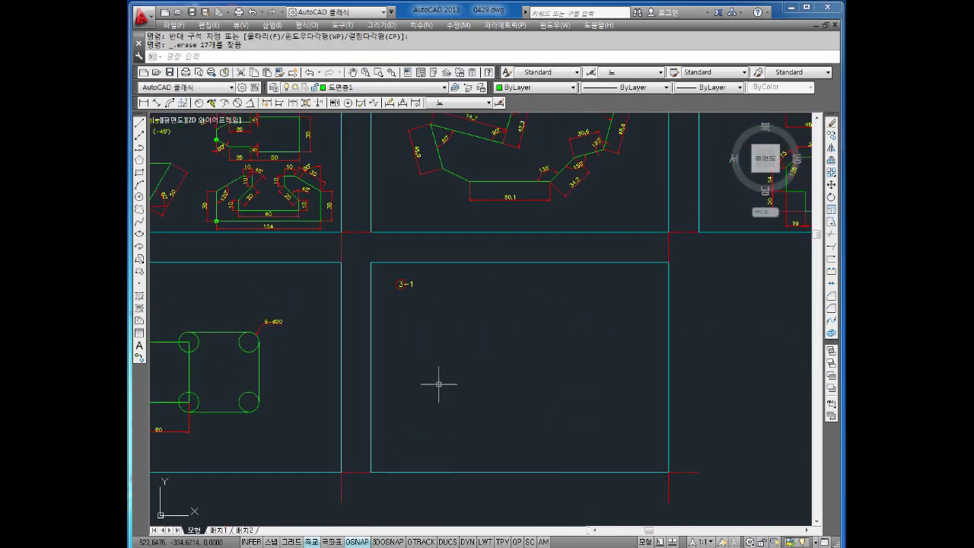
{"action": "key", "text": "Escape"}
{"action": "key", "text": "Escape"}
{"action": "type", "text": "REC"}
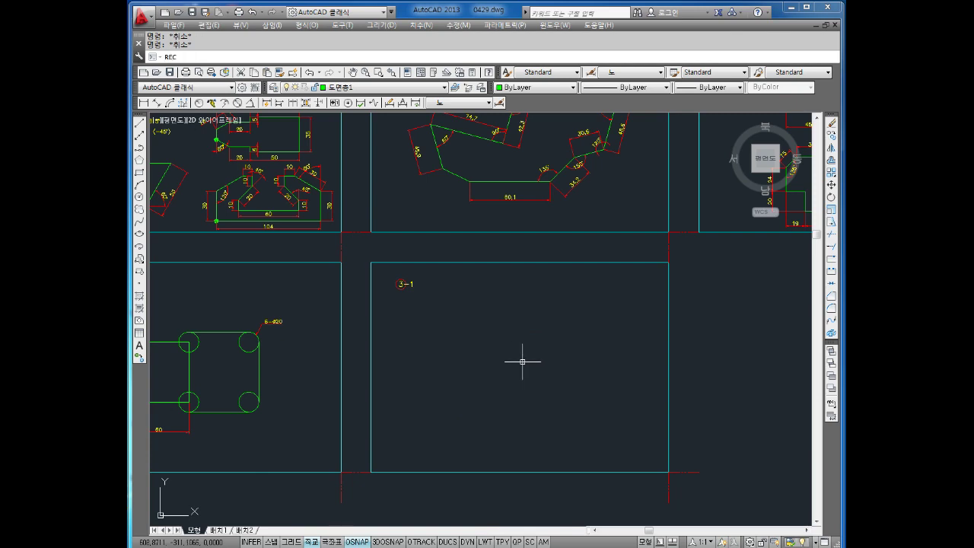
Draw a 100 by 100 square inside the 3-1 frame.
{"action": "key", "text": "Return"}
{"action": "left_click", "coordinate": [449, 433]}
{"action": "type", "text": "@100,100"}
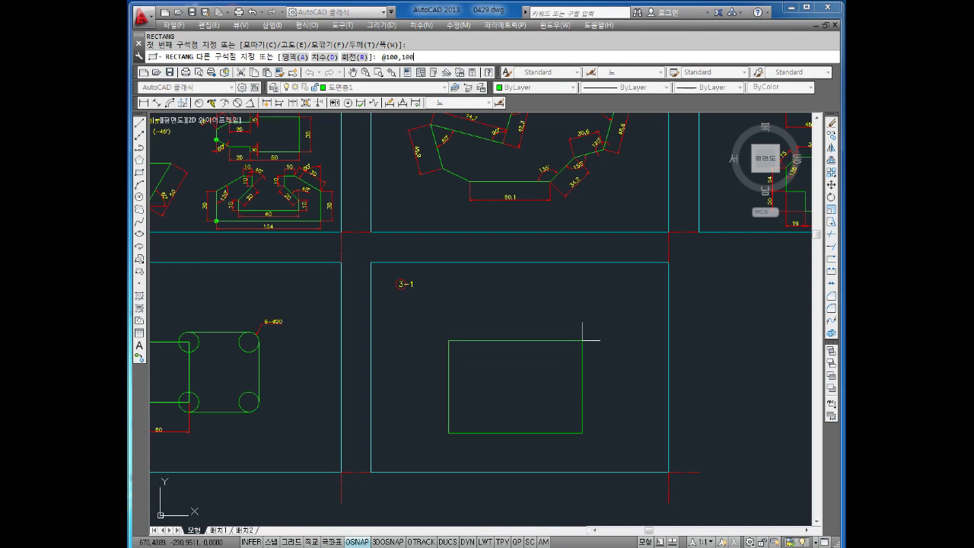
{"action": "key", "text": "Return"}
Move the square to the centre of the frame.
{"action": "type", "text": "m"}
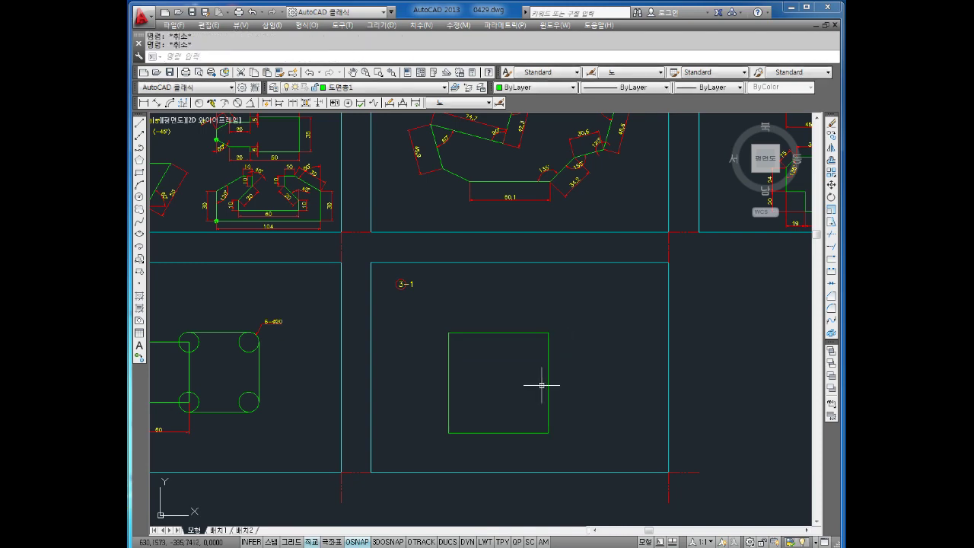
{"action": "key", "text": "Return"}
{"action": "left_click", "coordinate": [549, 339]}
{"action": "key", "text": "Return"}
{"action": "left_click", "coordinate": [502, 374]}
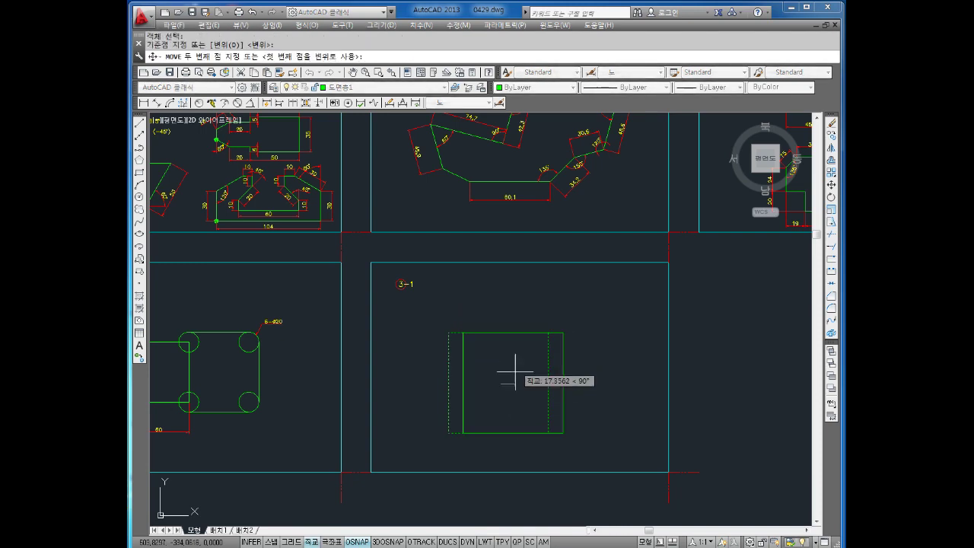
{"action": "left_click", "coordinate": [527, 358]}
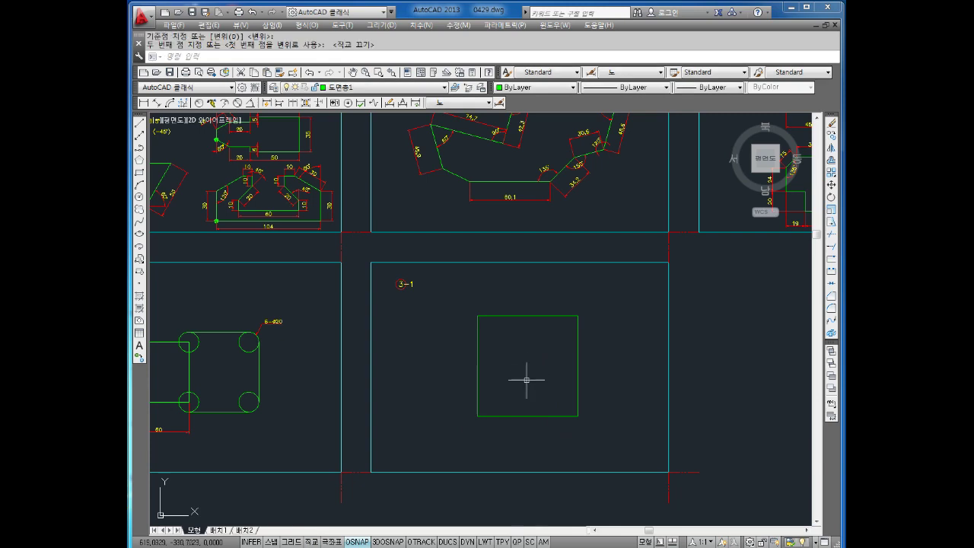
{"action": "key", "text": "Escape"}
{"action": "key", "text": "Escape"}
Draw two concentric circles centred on the square's top-left corner.
{"action": "key", "text": "Return"}
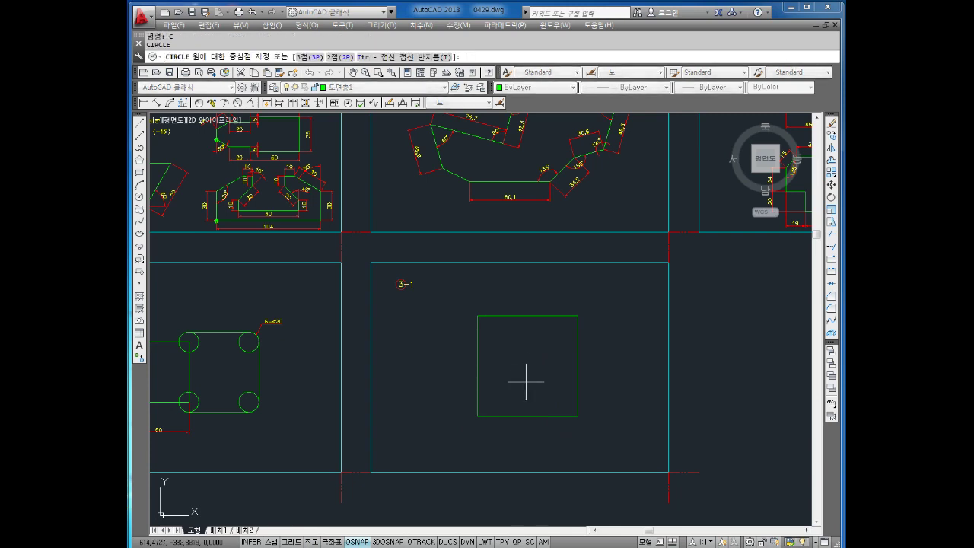
{"action": "left_click", "coordinate": [477, 315]}
{"action": "type", "text": "D"}
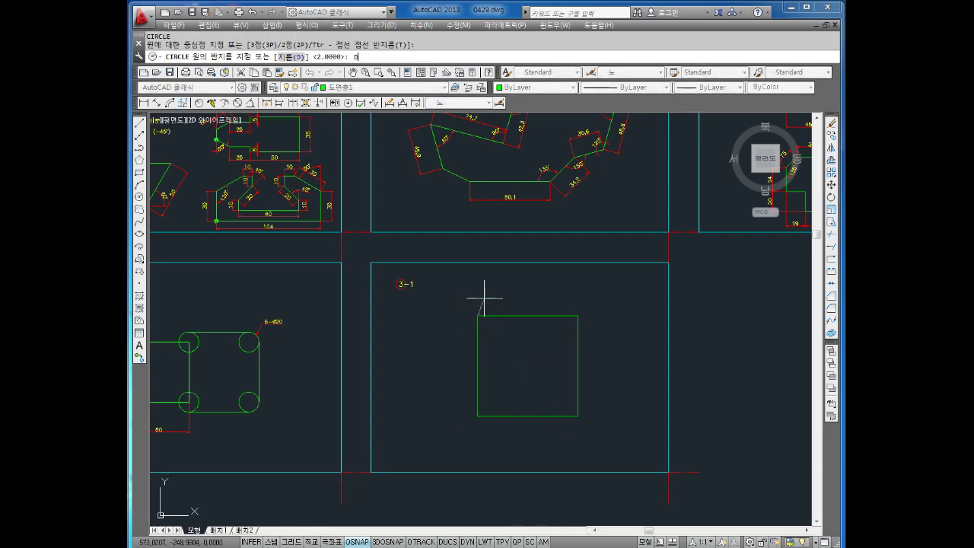
{"action": "key", "text": "Return"}
{"action": "key", "text": "Return"}
{"action": "key", "text": "Return"}
{"action": "scroll", "coordinate": [476, 314], "scroll_direction": "up", "scroll_amount": 2}
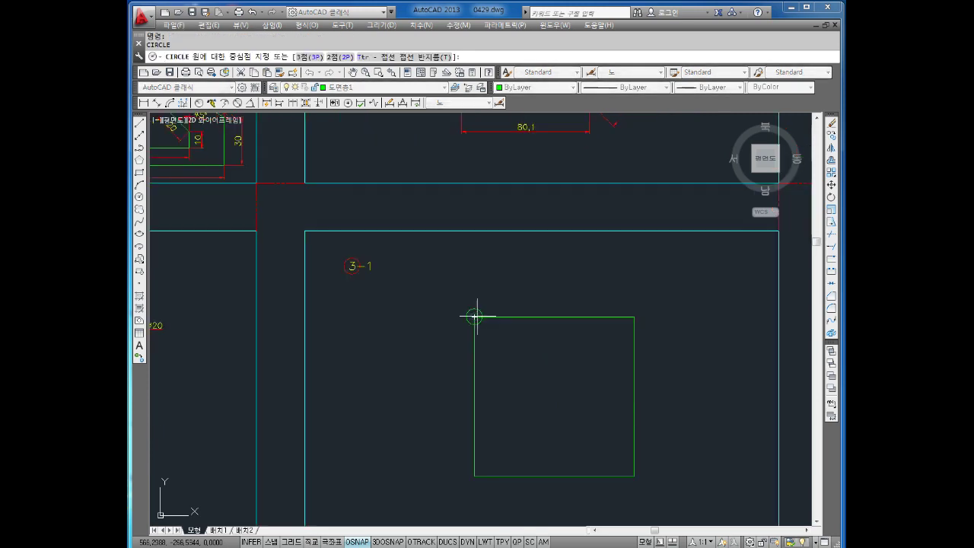
{"action": "left_click", "coordinate": [475, 316]}
{"action": "type", "text": "D"}
{"action": "key", "text": "Return"}
{"action": "type", "text": "15"}
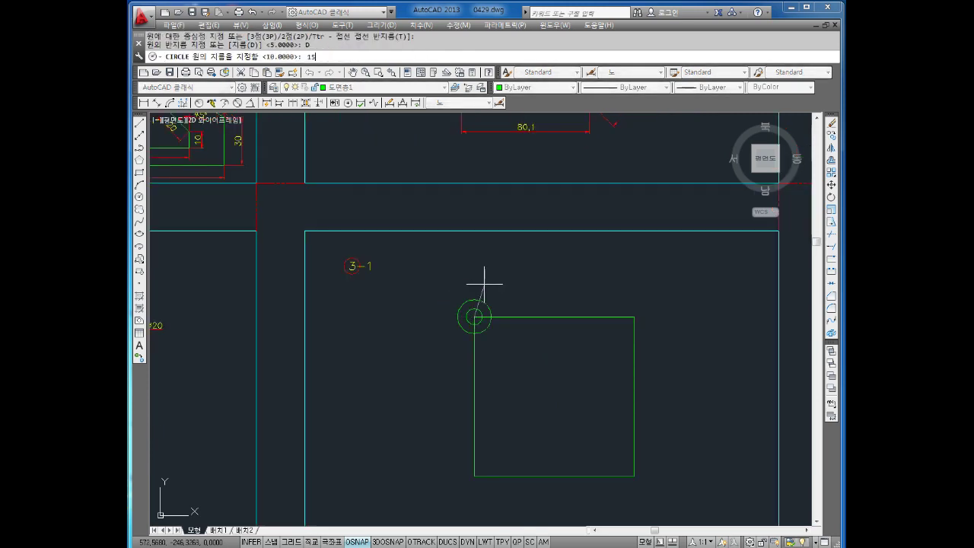
{"action": "key", "text": "Return"}
Set the outer corner circle's diameter to 30.
{"action": "middle_click_drag", "start_coordinate": [519, 314], "coordinate": [459, 287]}
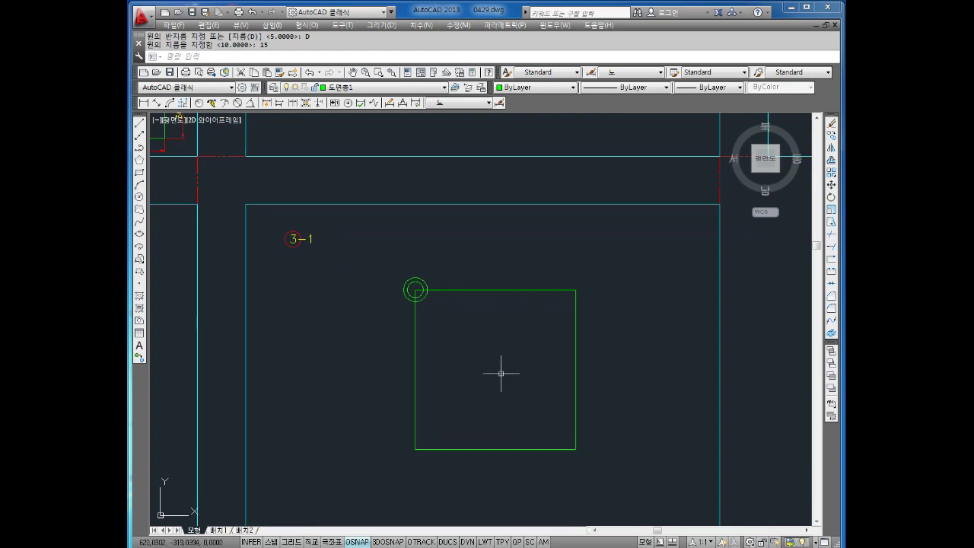
{"action": "scroll", "coordinate": [433, 304], "scroll_direction": "up", "scroll_amount": 2}
{"action": "scroll", "coordinate": [456, 274], "scroll_direction": "up", "scroll_amount": 2}
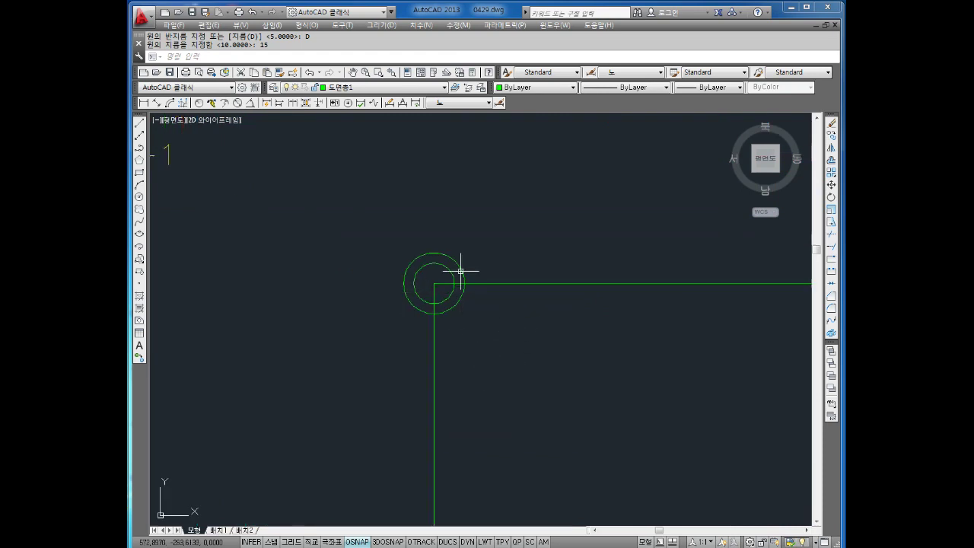
{"action": "left_click", "coordinate": [451, 256]}
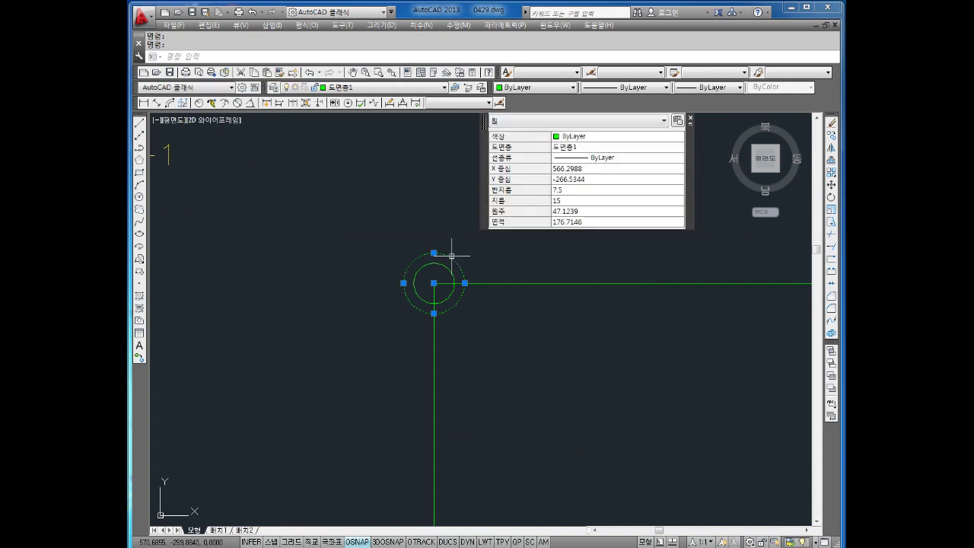
{"action": "left_click", "coordinate": [564, 201]}
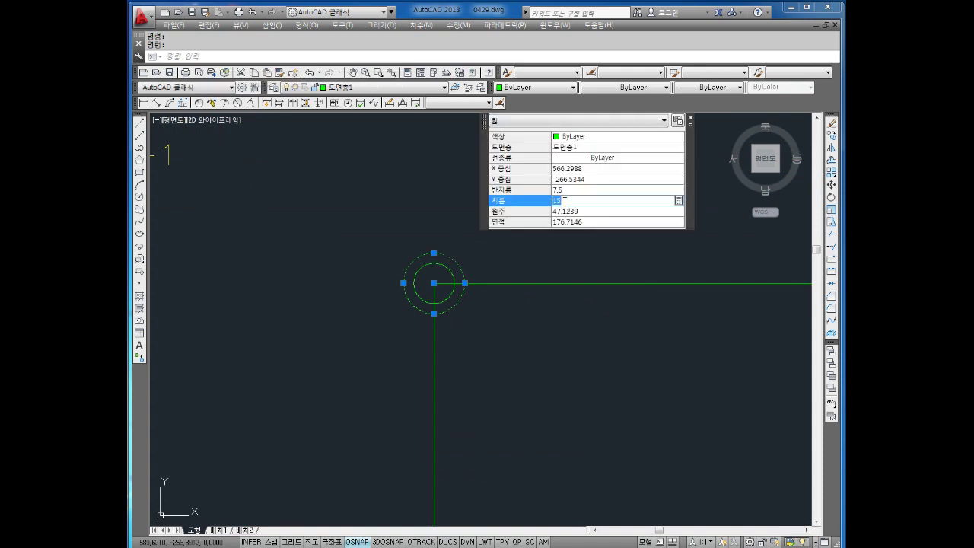
{"action": "type", "text": "30"}
{"action": "key", "text": "Return"}
{"action": "key", "text": "Escape"}
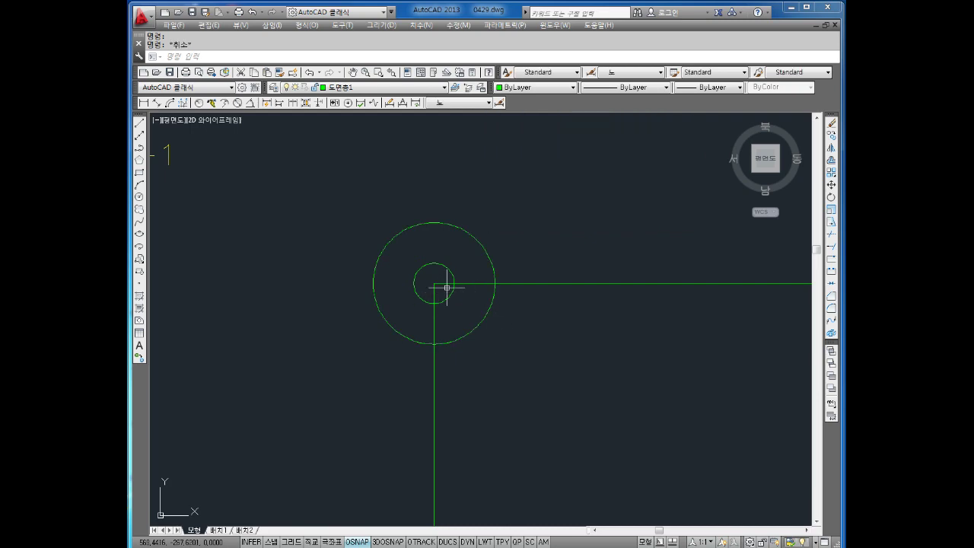
{"action": "key", "text": "Escape"}
Set the inner corner circle's diameter to 20.
{"action": "left_click", "coordinate": [438, 265]}
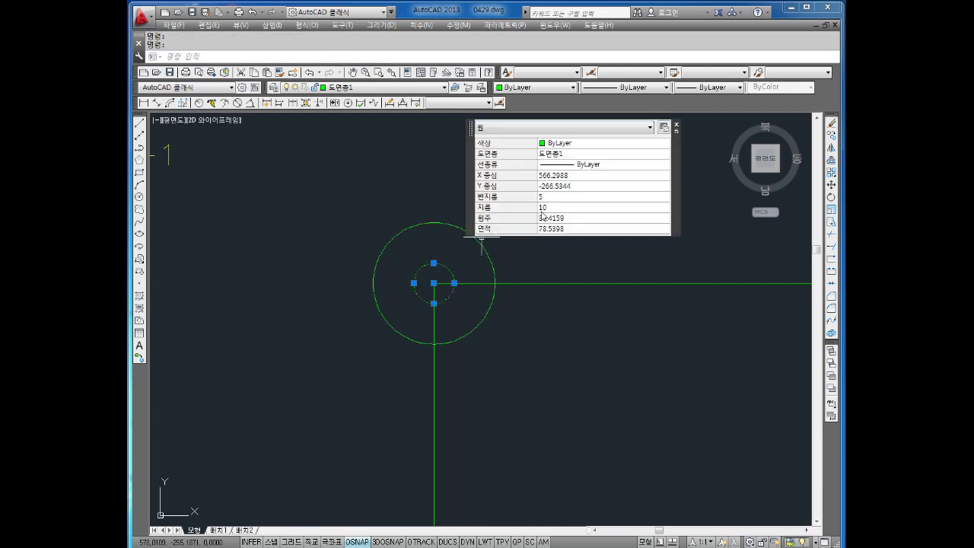
{"action": "left_click", "coordinate": [552, 207]}
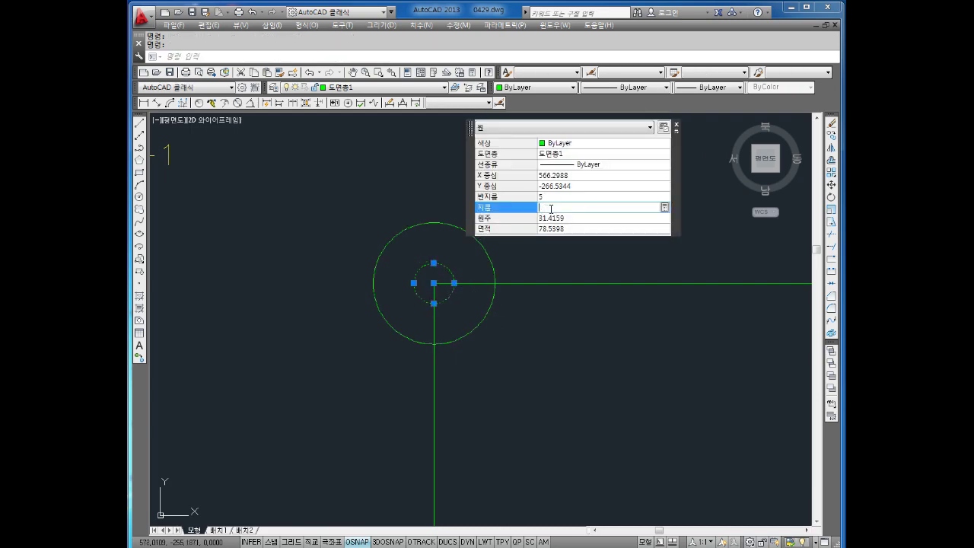
{"action": "type", "text": "20"}
{"action": "key", "text": "Return"}
{"action": "key", "text": "Escape"}
{"action": "key", "text": "Escape"}
{"action": "scroll", "coordinate": [598, 342], "scroll_direction": "down", "scroll_amount": 2}
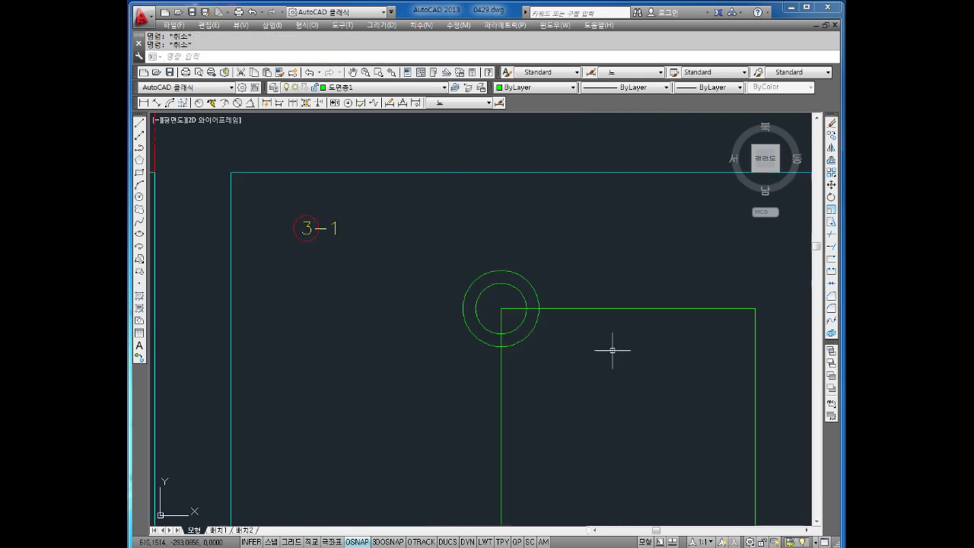
{"action": "scroll", "coordinate": [547, 303], "scroll_direction": "down", "scroll_amount": 2}
Copy the ø30/ø20 corner circles to the other three corners of the square.
{"action": "type", "text": "o"}
{"action": "key", "text": "Return"}
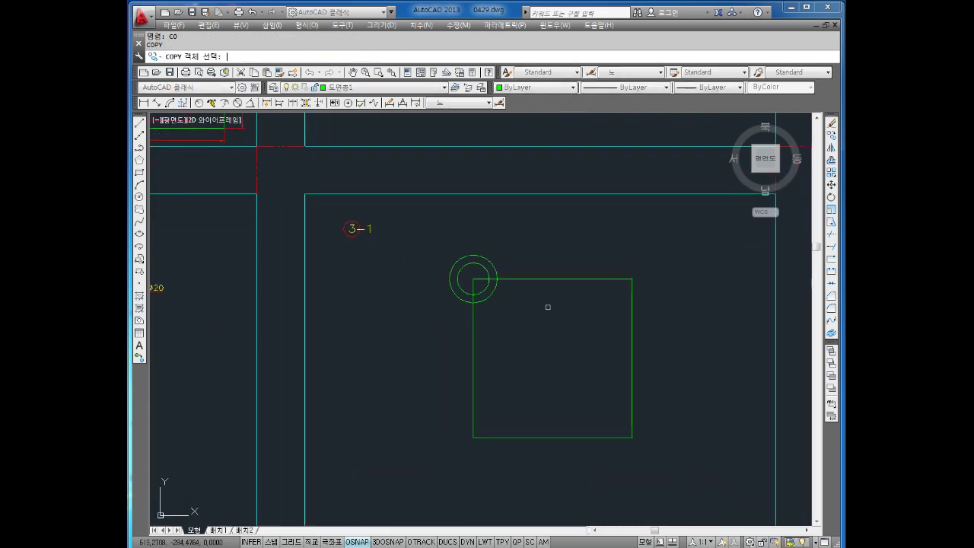
{"action": "left_click", "coordinate": [463, 271]}
{"action": "key", "text": "Return"}
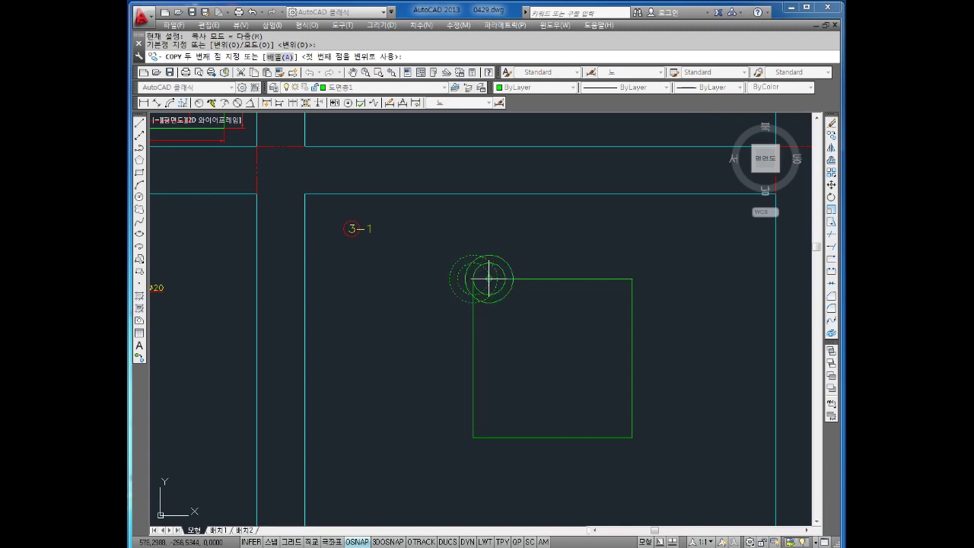
{"action": "left_click", "coordinate": [473, 279]}
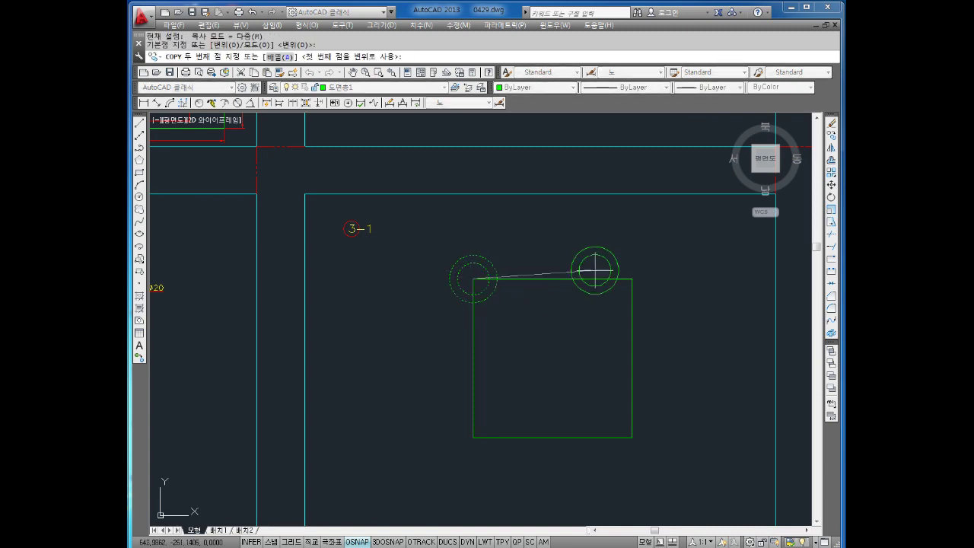
{"action": "left_click", "coordinate": [632, 279]}
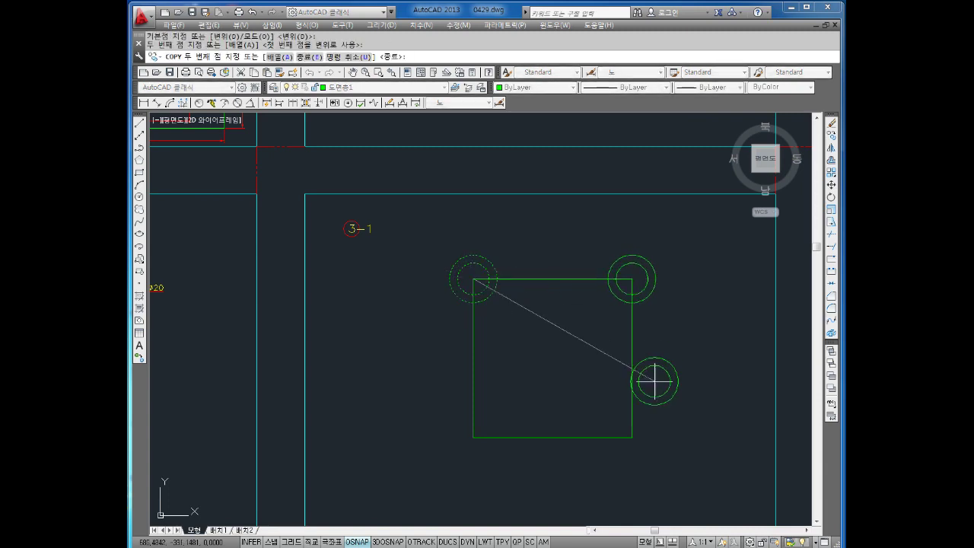
{"action": "left_click", "coordinate": [631, 437]}
{"action": "left_click", "coordinate": [473, 437]}
{"action": "key", "text": "Escape"}
{"action": "key", "text": "Escape"}
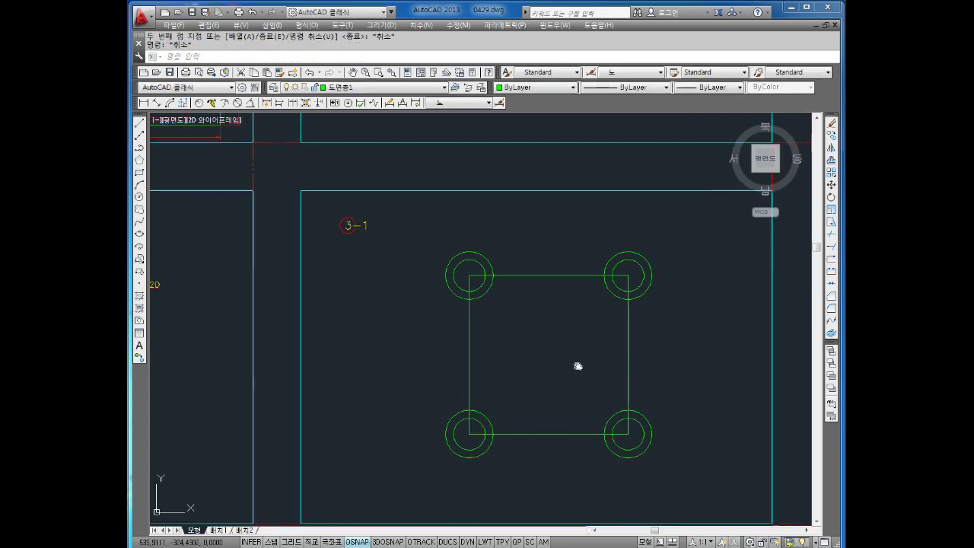
{"action": "middle_click_drag", "start_coordinate": [579, 366], "coordinate": [540, 356]}
Draw vertical and horizontal centre lines splitting the square into quarters.
{"action": "key", "text": "Return"}
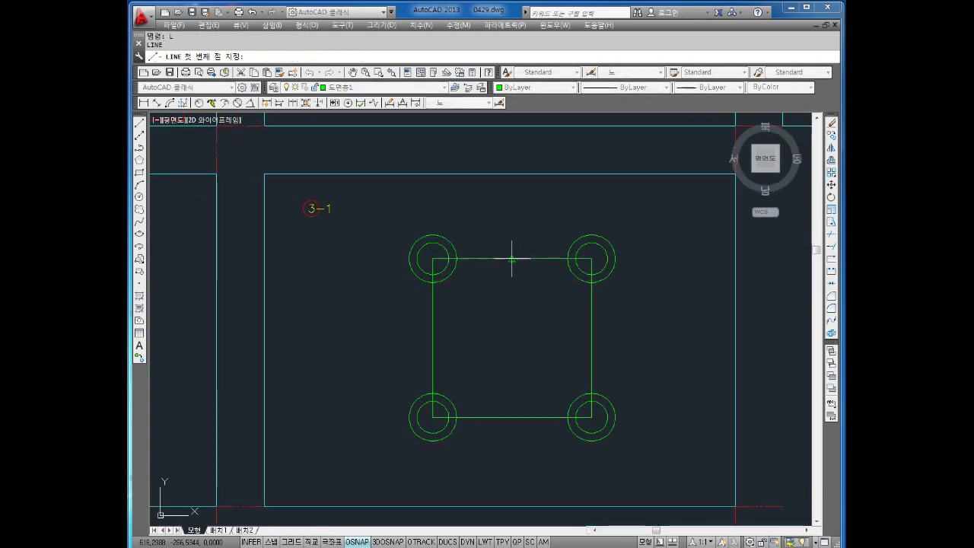
{"action": "left_click", "coordinate": [511, 259]}
{"action": "key", "text": "F8"}
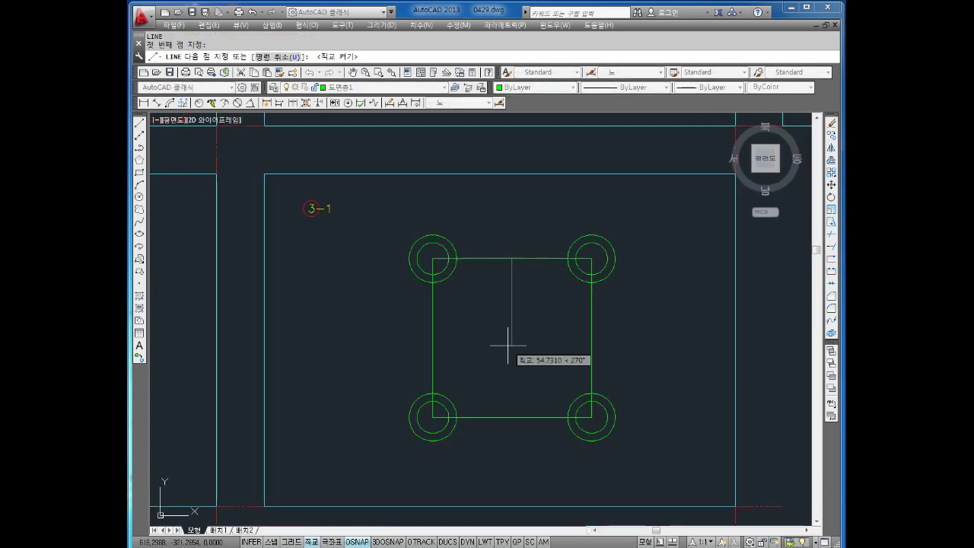
{"action": "type", "text": "50"}
{"action": "key", "text": "Return"}
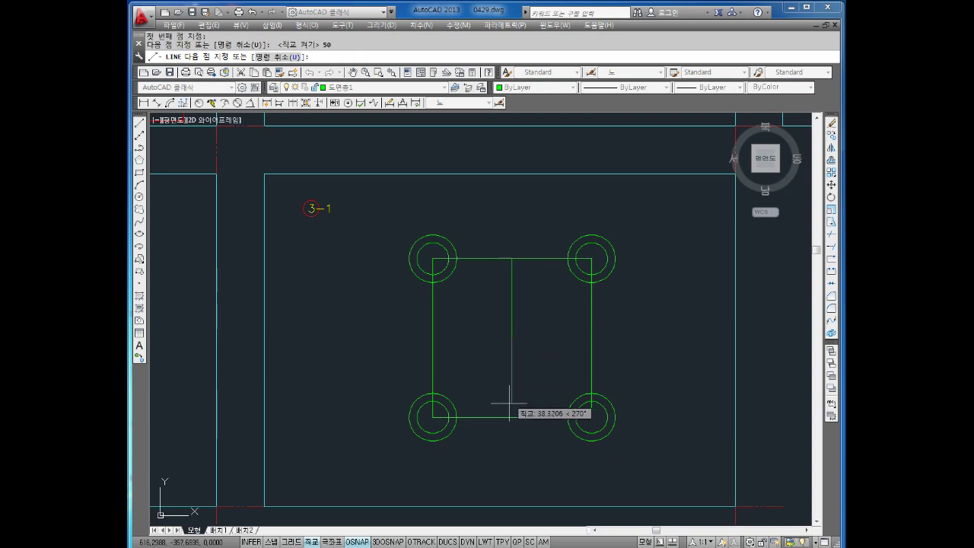
{"action": "type", "text": "50"}
{"action": "key", "text": "Return"}
{"action": "key", "text": "Return"}
{"action": "key", "text": "Return"}
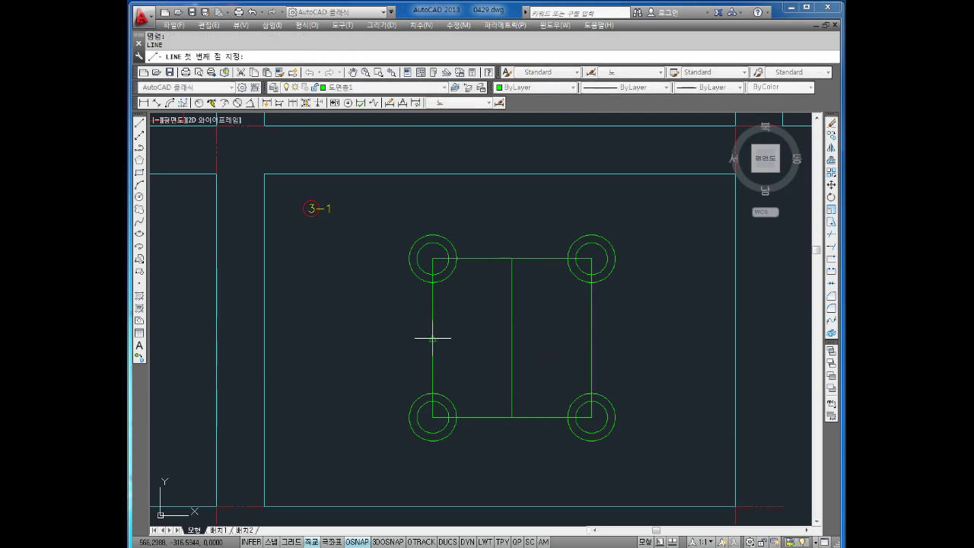
{"action": "left_click", "coordinate": [433, 338]}
{"action": "type", "text": "50"}
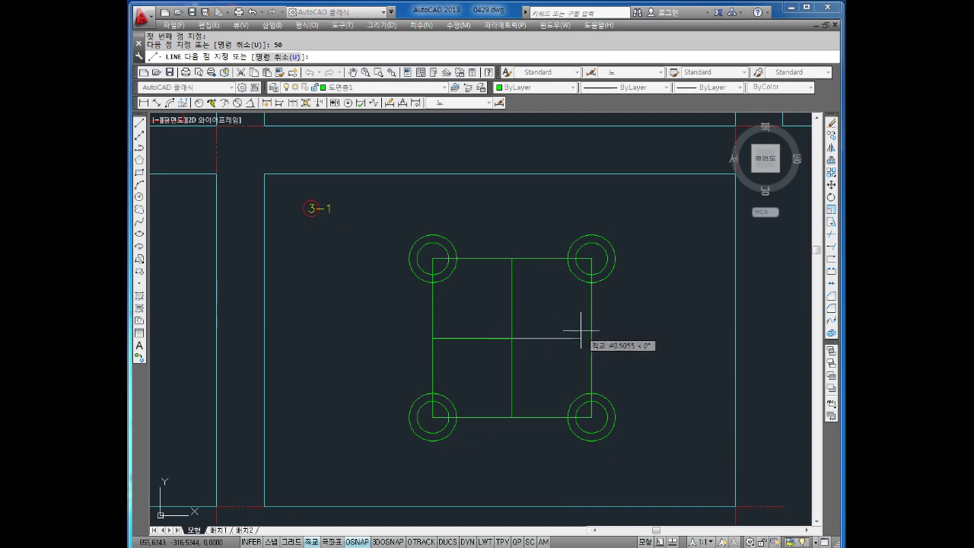
{"action": "left_click", "coordinate": [591, 338]}
{"action": "key", "text": "Escape"}
{"action": "key", "text": "Escape"}
{"action": "key", "text": "Escape"}
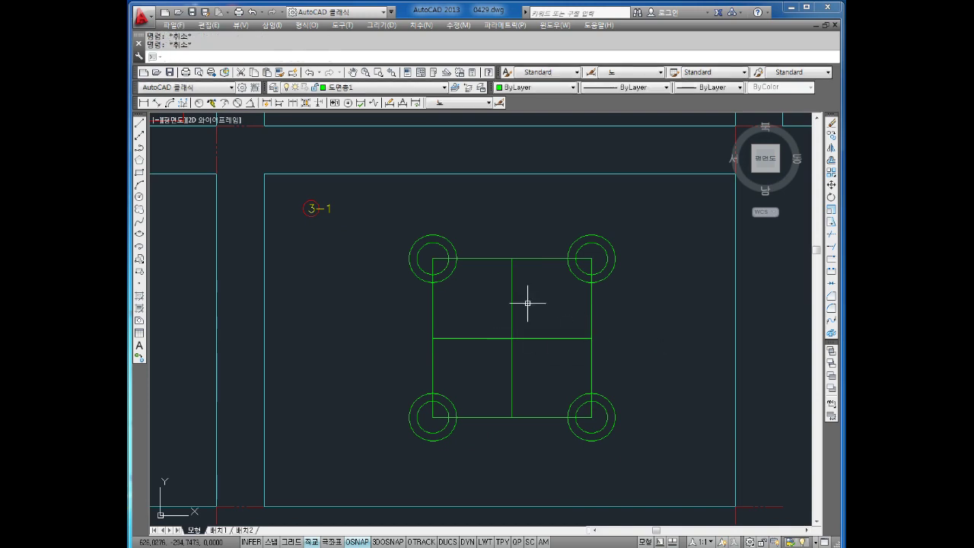
Draw four radius-25 petal circles on the centre lines meeting at the square's centre.
{"action": "type", "text": "c"}
{"action": "key", "text": "Return"}
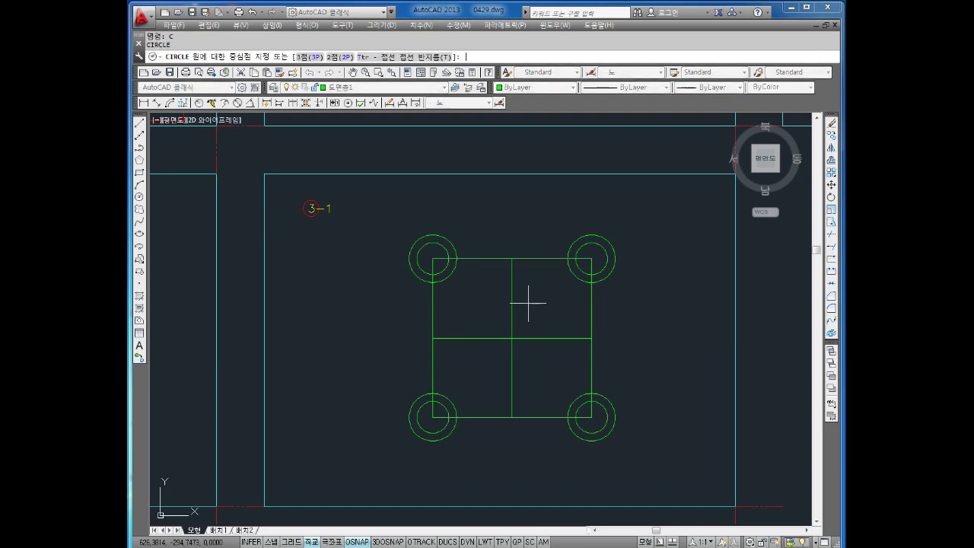
{"action": "left_click", "coordinate": [512, 299]}
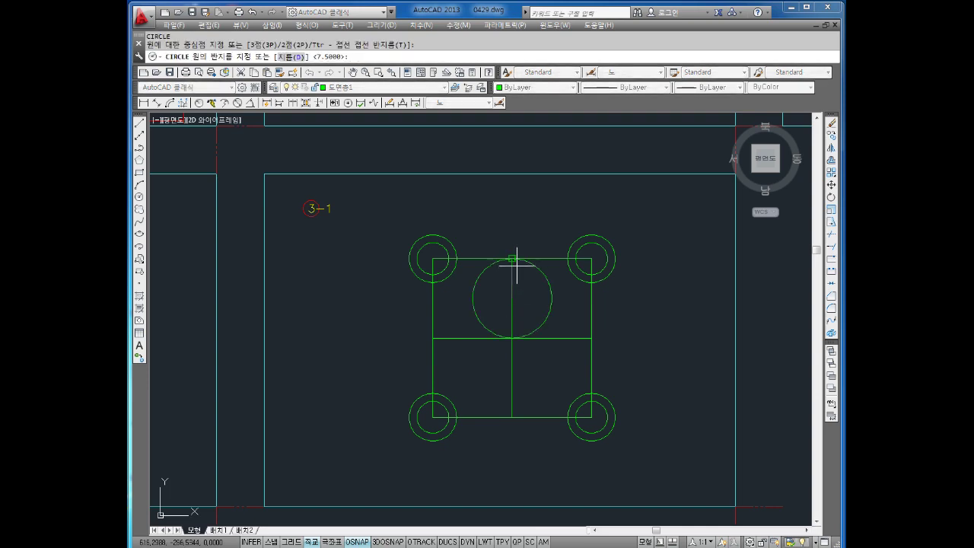
{"action": "left_click", "coordinate": [511, 258]}
{"action": "left_click", "coordinate": [511, 377]}
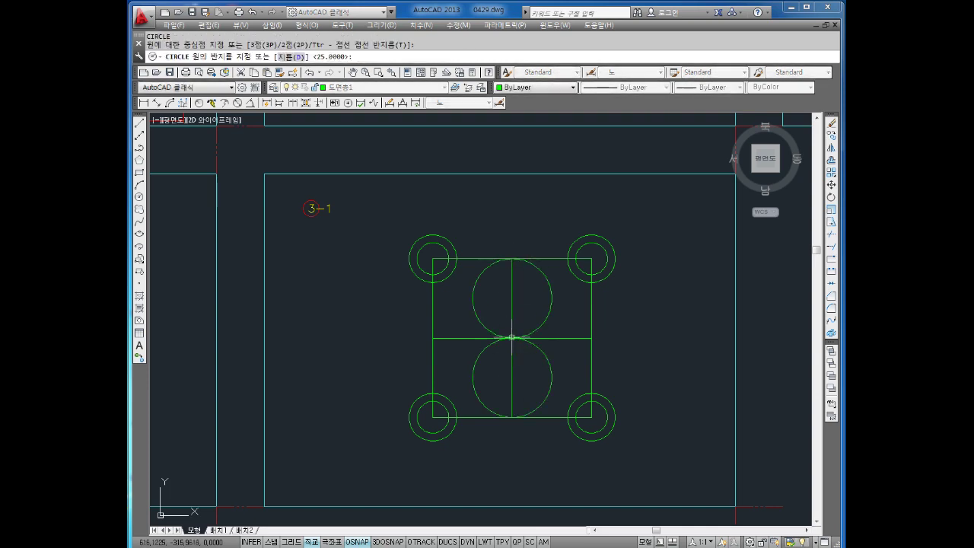
{"action": "left_click", "coordinate": [511, 338]}
{"action": "key", "text": "Return"}
{"action": "left_click", "coordinate": [460, 340]}
{"action": "left_click", "coordinate": [434, 338]}
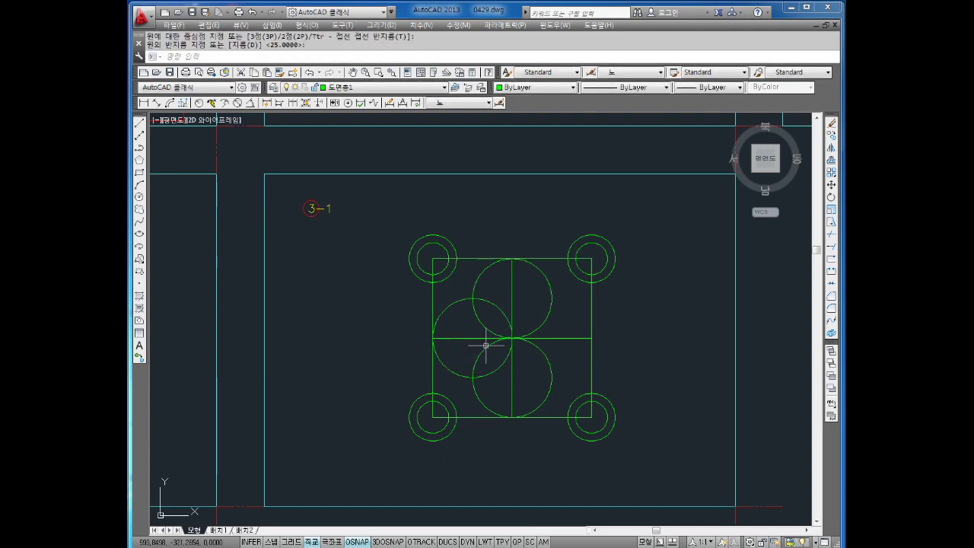
{"action": "key", "text": "Return"}
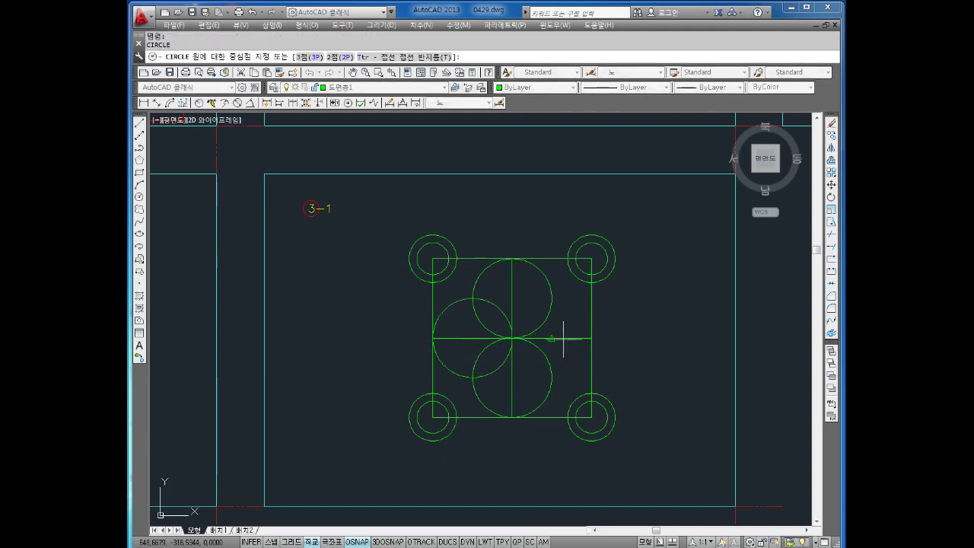
{"action": "left_click", "coordinate": [563, 339]}
{"action": "left_click", "coordinate": [511, 339]}
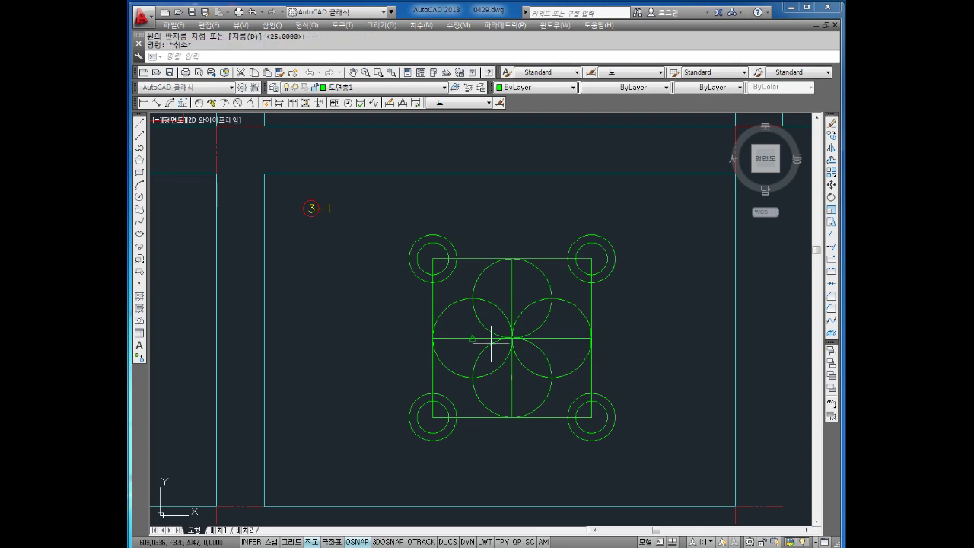
Add a central circle through the petal intersections and one touching the square's sides.
{"action": "key", "text": "Return"}
{"action": "left_click", "coordinate": [511, 338]}
{"action": "left_click", "coordinate": [474, 300]}
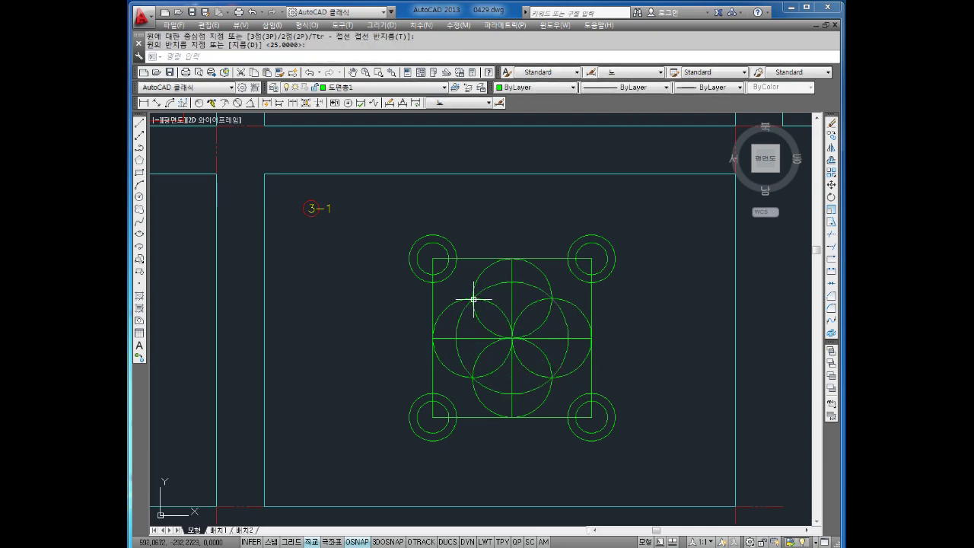
{"action": "key", "text": "Return"}
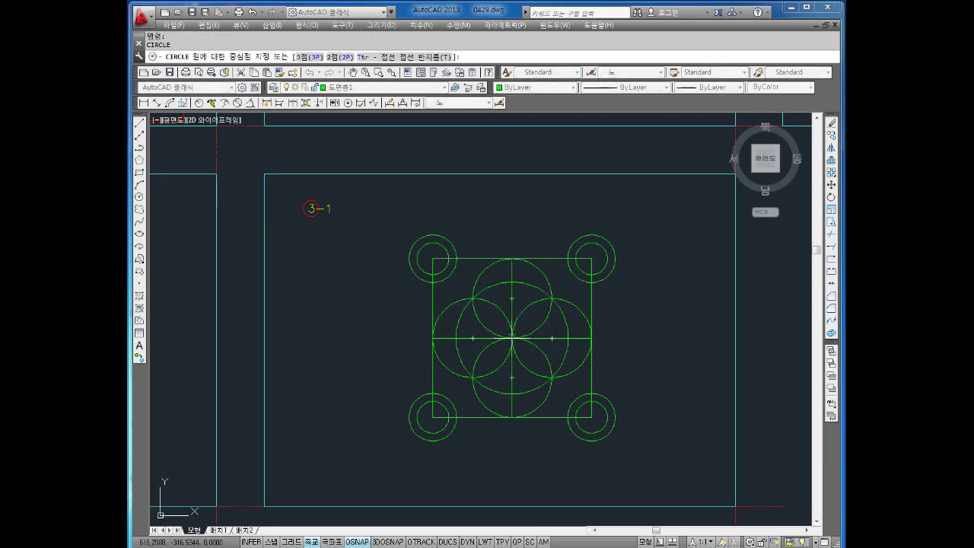
{"action": "left_click", "coordinate": [512, 338]}
{"action": "left_click", "coordinate": [436, 336]}
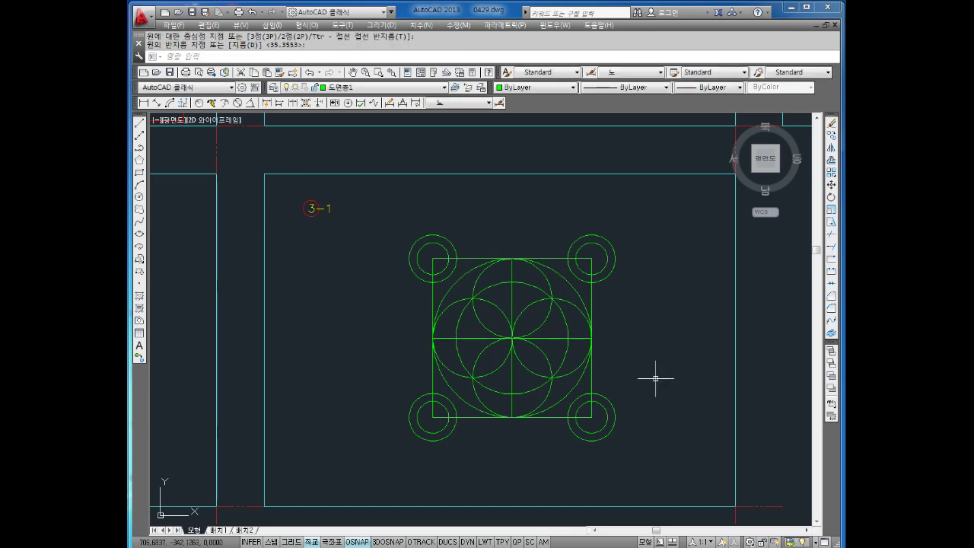
{"action": "middle_click_drag", "start_coordinate": [579, 364], "coordinate": [572, 349]}
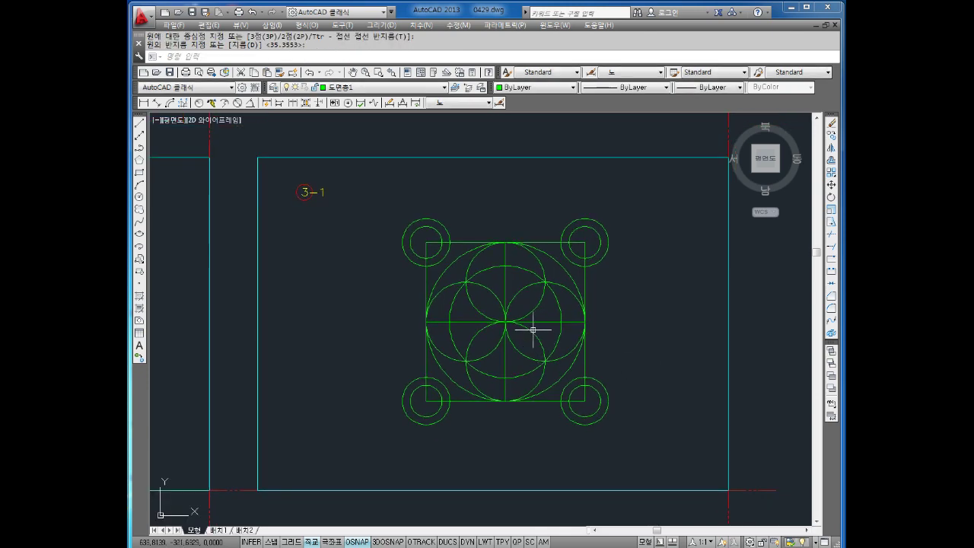
Add horizontal and vertical 100 linear dimensions between the corner hole centres.
{"action": "left_click", "coordinate": [144, 102]}
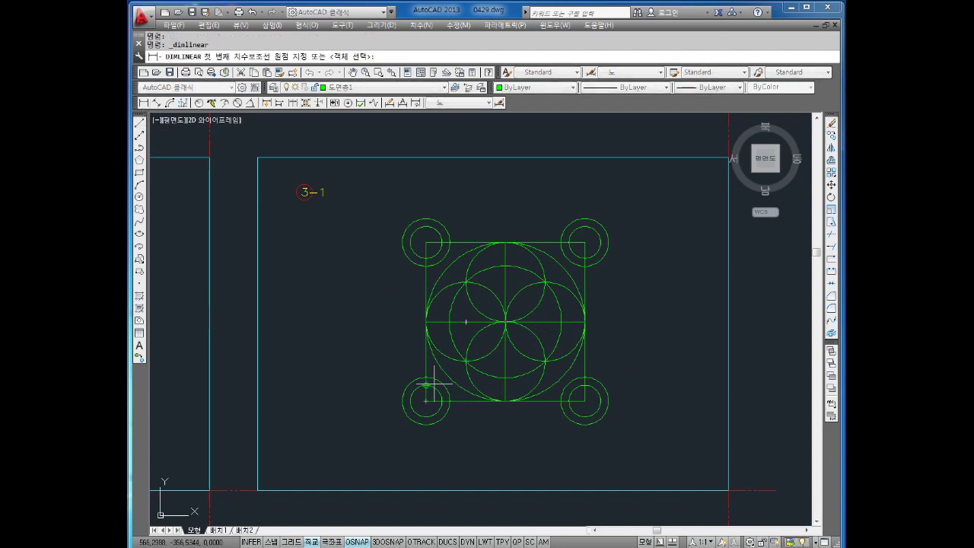
{"action": "left_click", "coordinate": [425, 401]}
{"action": "left_click", "coordinate": [585, 401]}
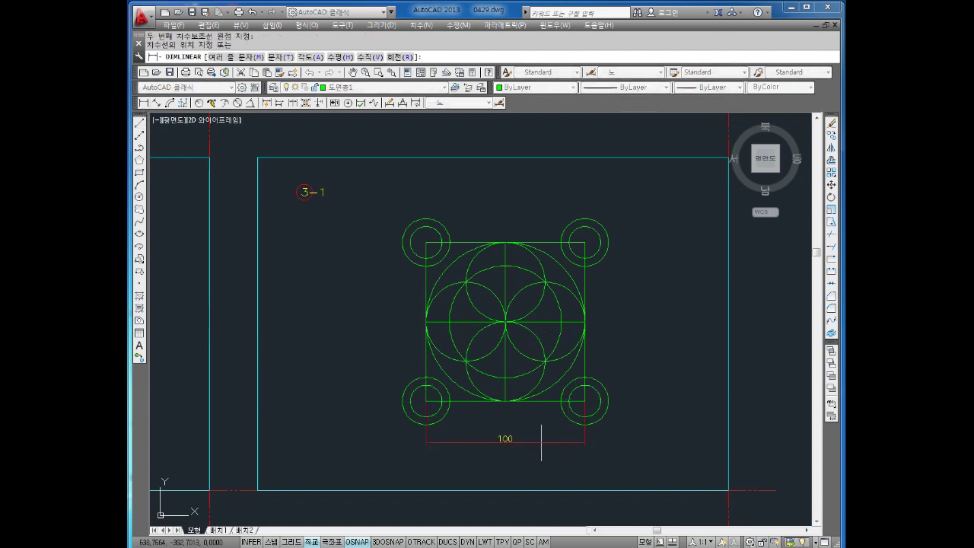
{"action": "left_click", "coordinate": [583, 443]}
{"action": "key", "text": "Return"}
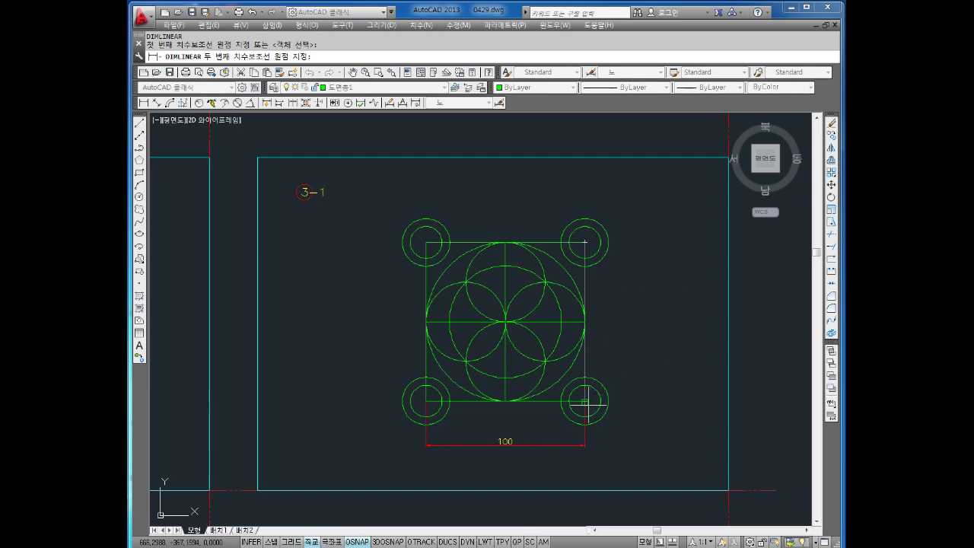
{"action": "left_click", "coordinate": [585, 242]}
{"action": "left_click", "coordinate": [648, 322]}
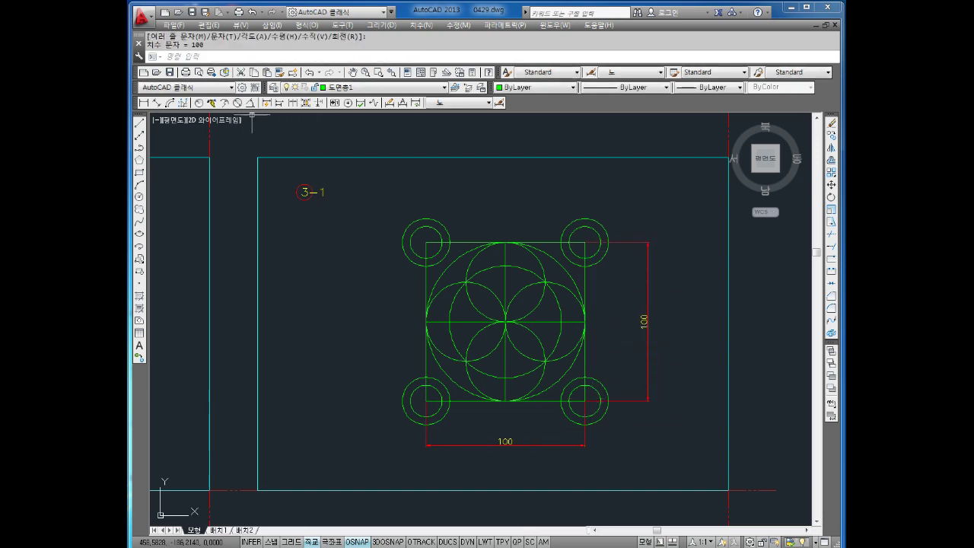
Add ⌀30 and ⌀20 diameter dimensions to the upper-left corner circles.
{"action": "left_click", "coordinate": [235, 105]}
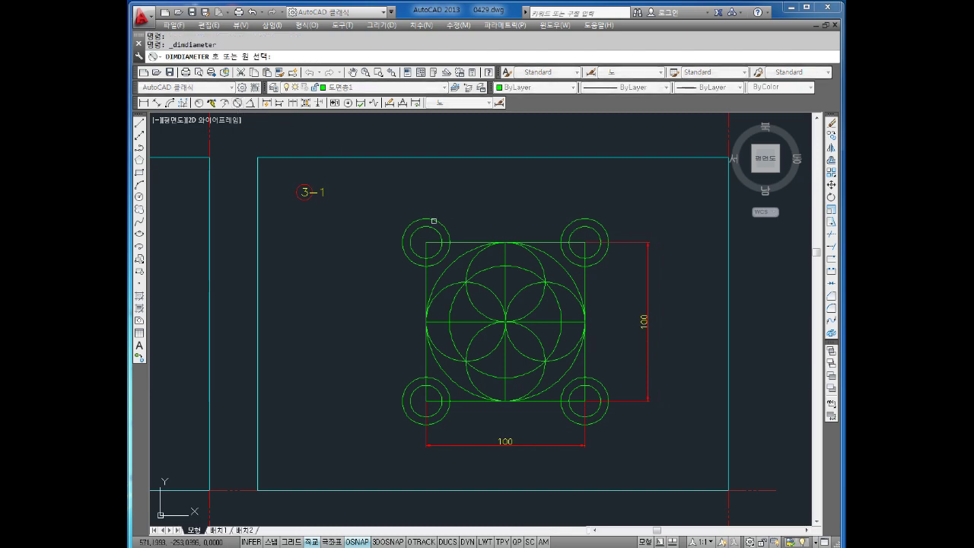
{"action": "left_click", "coordinate": [425, 220]}
{"action": "left_click", "coordinate": [382, 217]}
{"action": "key", "text": "Return"}
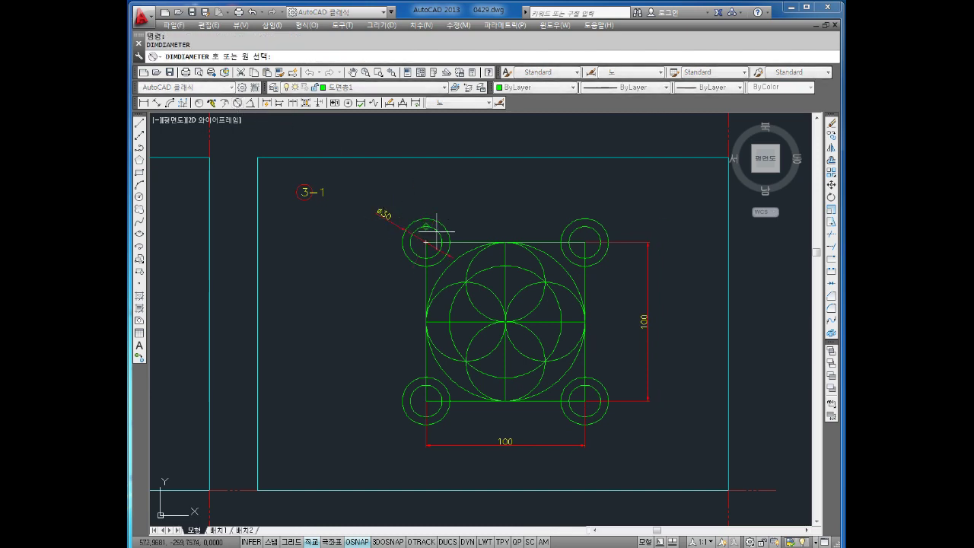
{"action": "left_click", "coordinate": [436, 231]}
{"action": "left_click", "coordinate": [395, 218]}
Relabel the diameter dimensions as 4-⌀30 and 4-⌀20 and save the drawing.
{"action": "double_click", "coordinate": [385, 216]}
{"action": "type", "text": "4-"}
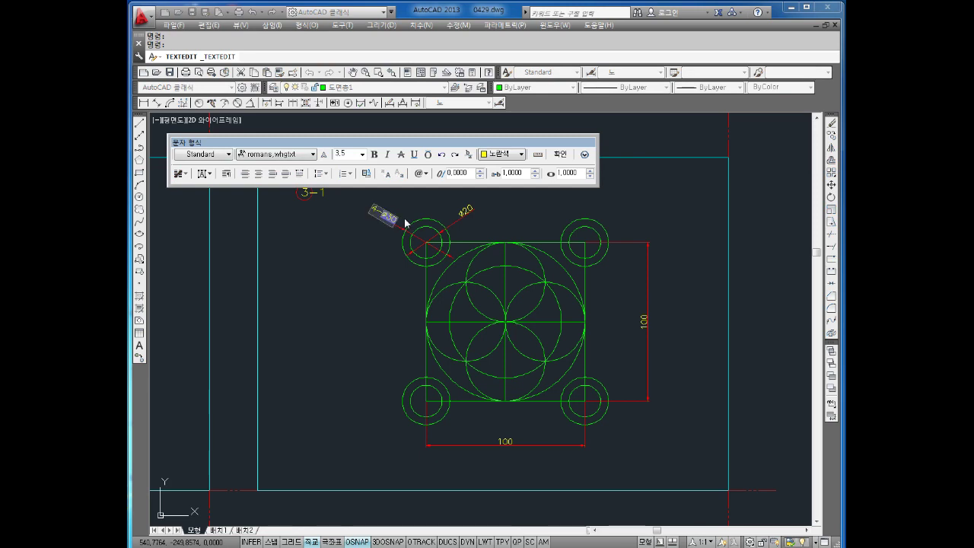
{"action": "left_click", "coordinate": [364, 272]}
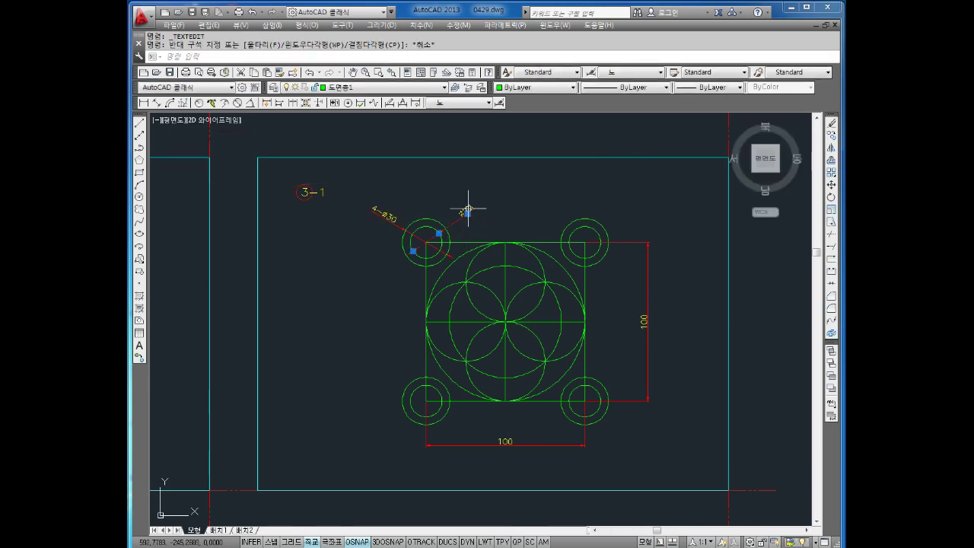
{"action": "left_click", "coordinate": [465, 211]}
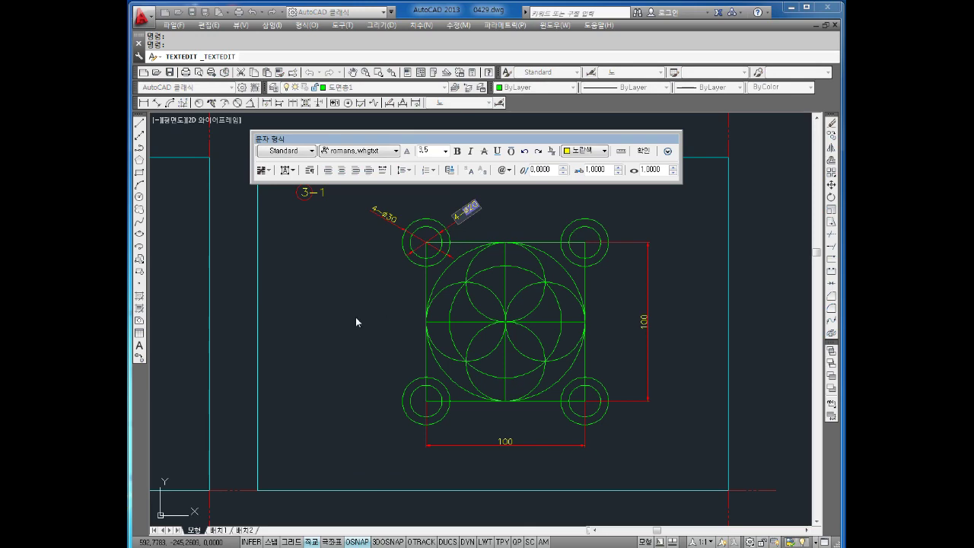
{"action": "left_click", "coordinate": [427, 332]}
{"action": "key", "text": "Escape"}
{"action": "key", "text": "Escape"}
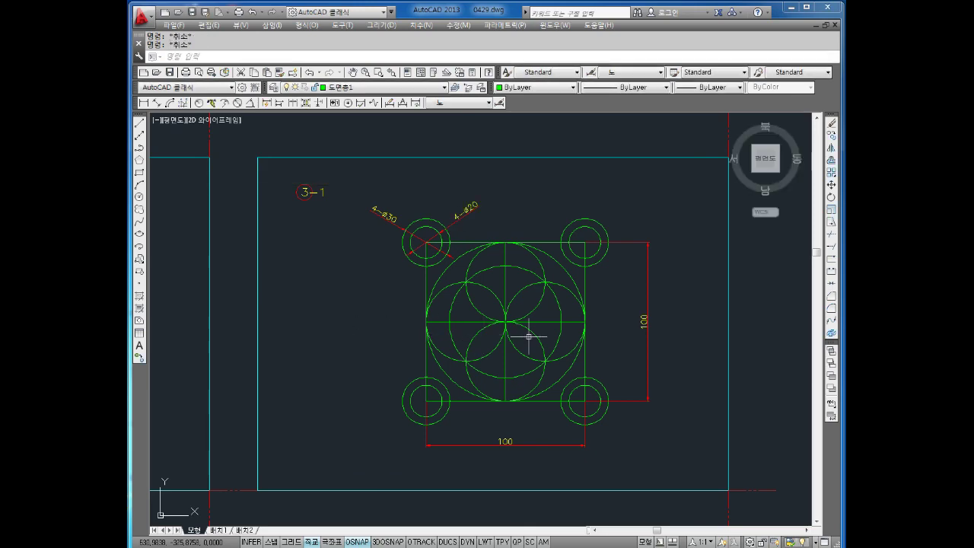
{"action": "key", "text": "ctrl+s"}
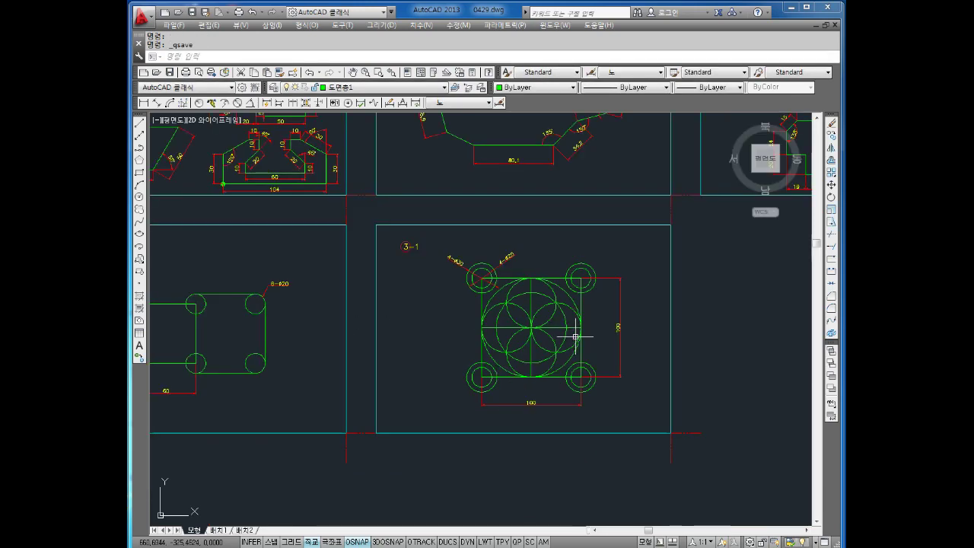
{"action": "scroll", "coordinate": [526, 336], "scroll_direction": "down", "scroll_amount": 2}
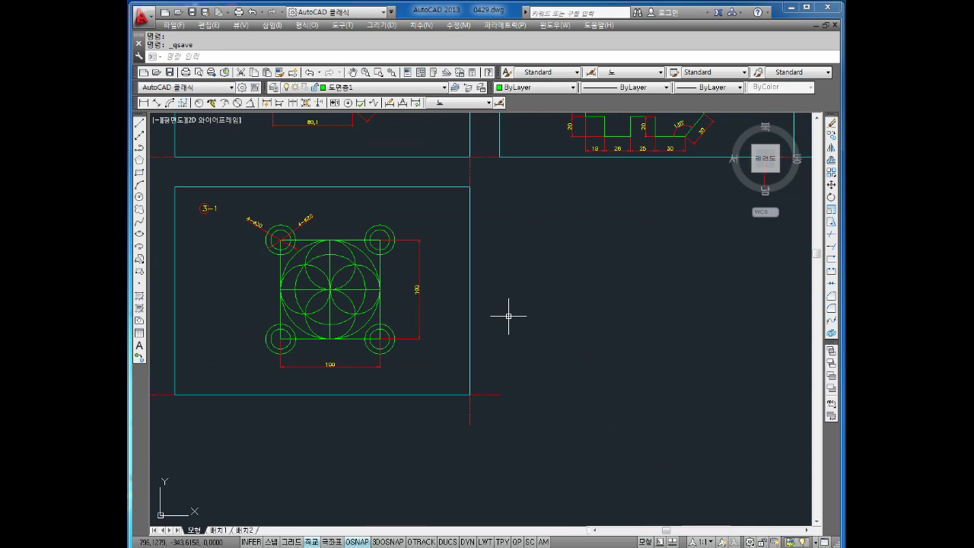
Copy the whole 3-1 sheet into the next frame to the right with CO.
{"action": "scroll", "coordinate": [509, 316], "scroll_direction": "down", "scroll_amount": 4}
{"action": "scroll", "coordinate": [553, 290], "scroll_direction": "down", "scroll_amount": 3}
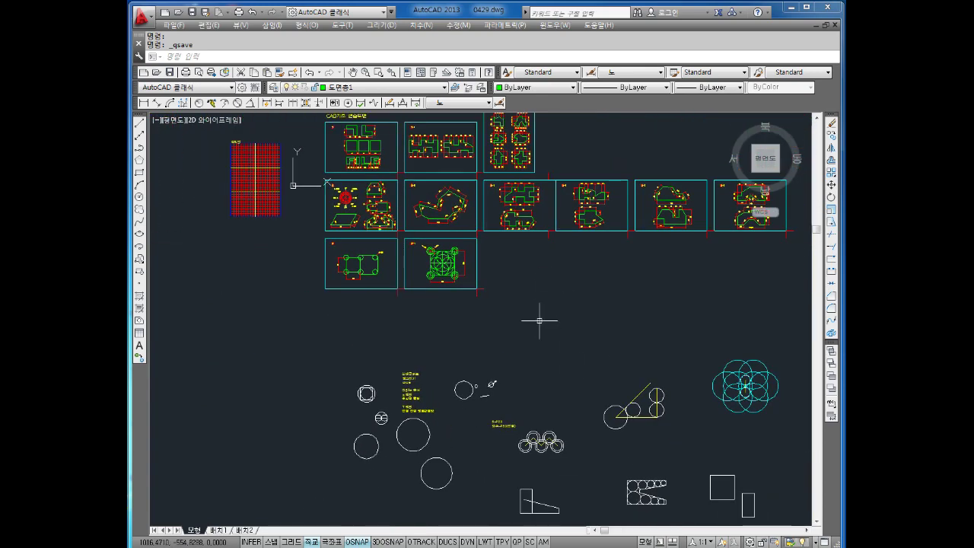
{"action": "scroll", "coordinate": [454, 258], "scroll_direction": "up", "scroll_amount": 2}
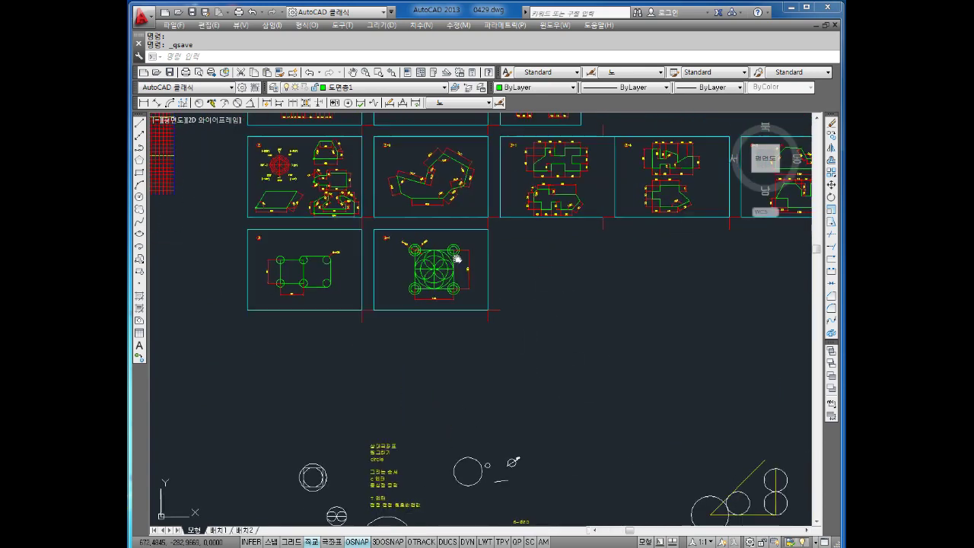
{"action": "scroll", "coordinate": [452, 261], "scroll_direction": "up", "scroll_amount": 2}
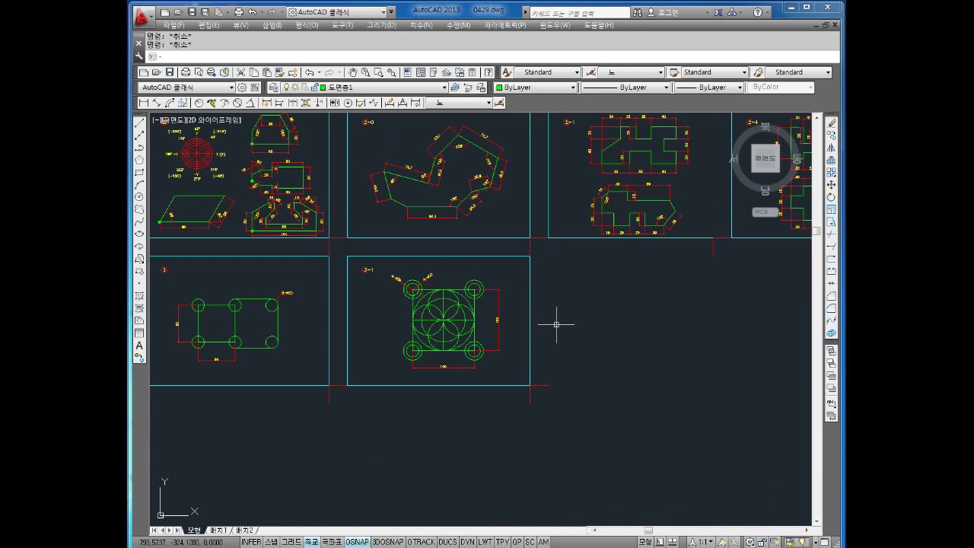
{"action": "type", "text": "Mc"}
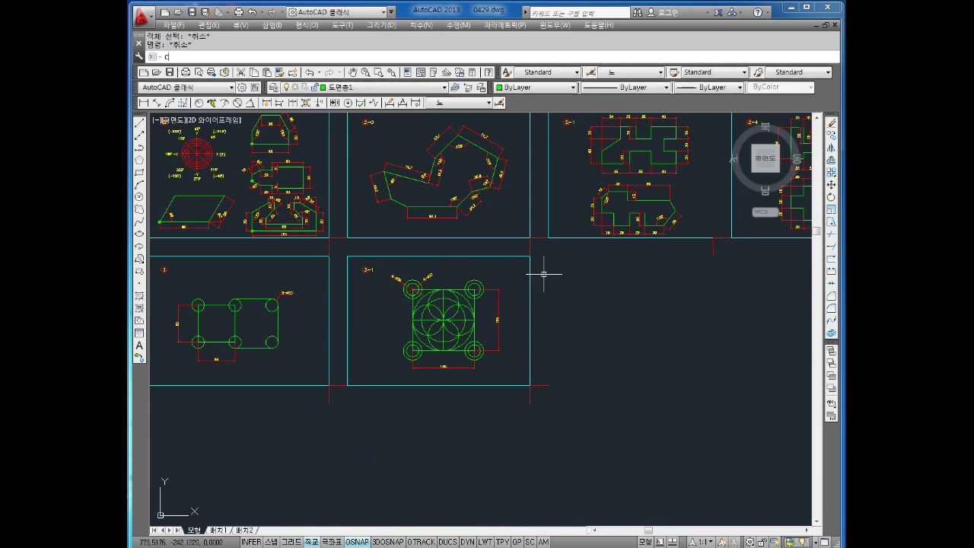
{"action": "type", "text": "o"}
{"action": "key", "text": "Return"}
{"action": "left_click_drag", "start_coordinate": [542, 252], "coordinate": [342, 437]}
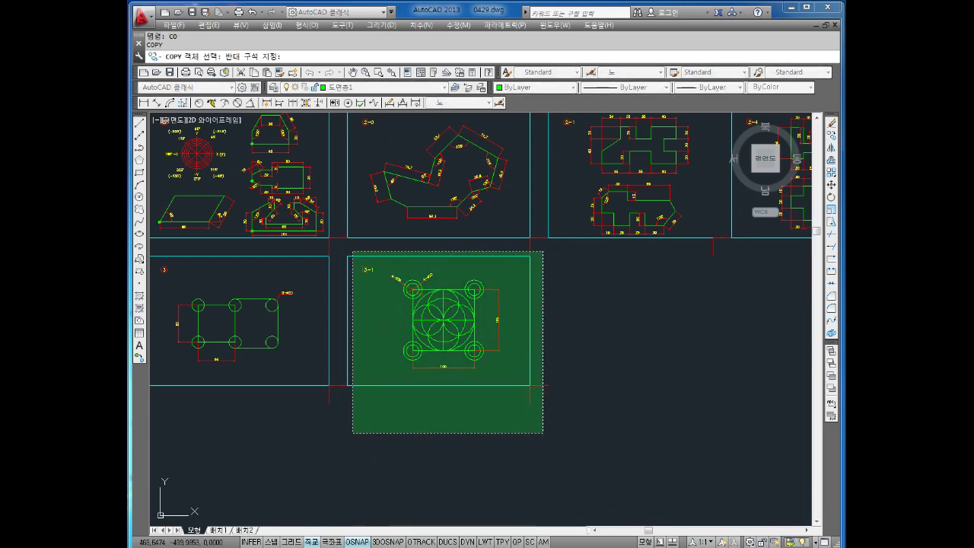
{"action": "key", "text": "Return"}
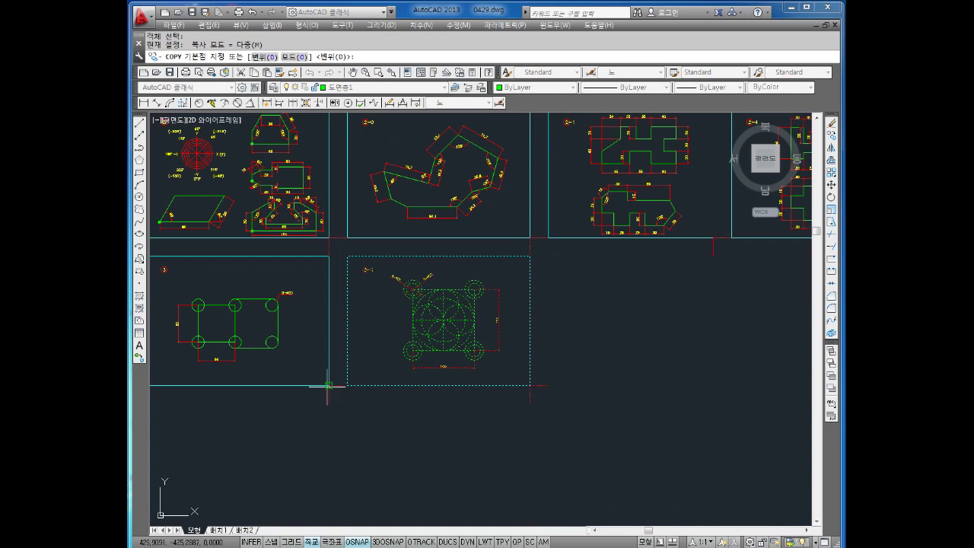
{"action": "left_click", "coordinate": [328, 386]}
{"action": "left_click", "coordinate": [529, 386]}
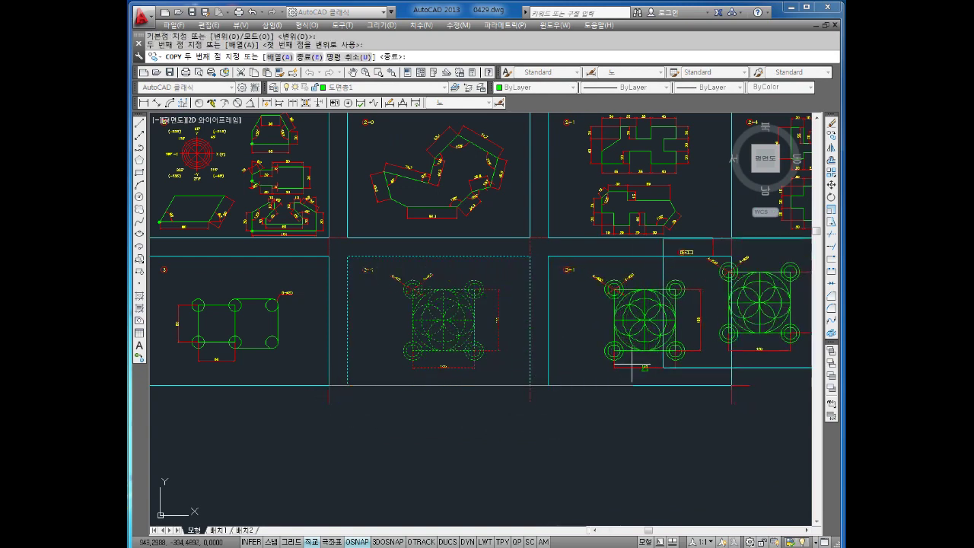
{"action": "key", "text": "Escape"}
Change the copied sheet's label from 3-1 to 3-2.
{"action": "double_click", "coordinate": [570, 269]}
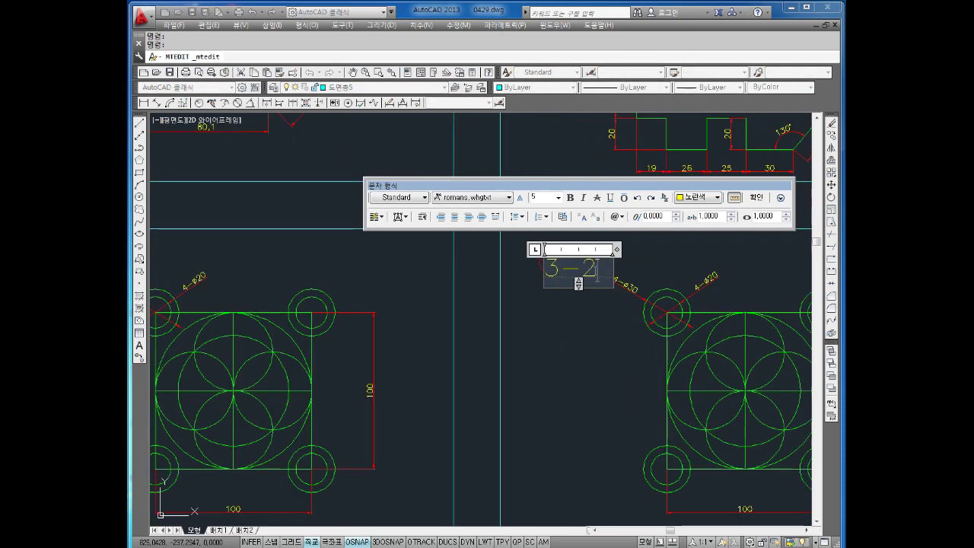
{"action": "key", "text": "Escape"}
{"action": "scroll", "coordinate": [452, 355], "scroll_direction": "down", "scroll_amount": 5}
{"action": "scroll", "coordinate": [464, 335], "scroll_direction": "up", "scroll_amount": 3}
Erase all the drawing geometry from the original sheet 3-1.
{"action": "left_click", "coordinate": [506, 303]}
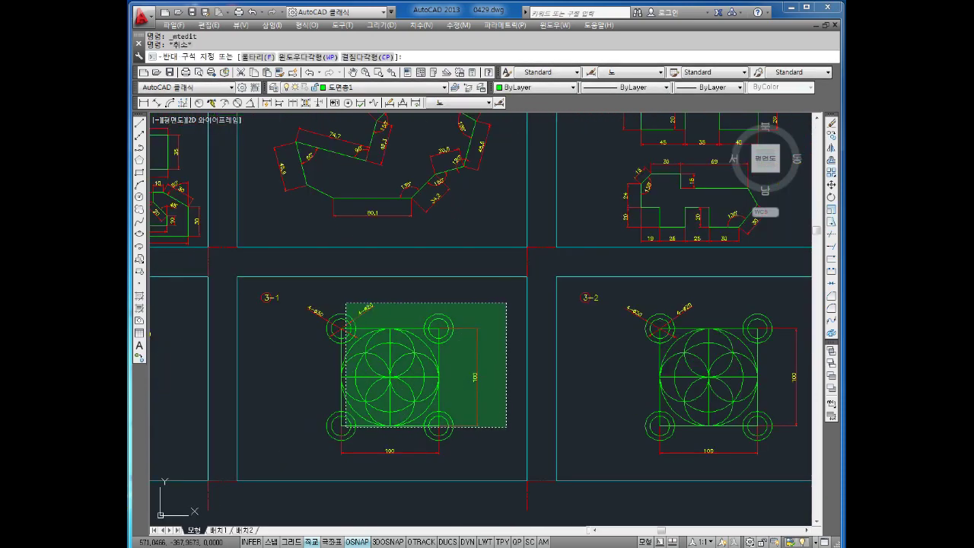
{"action": "left_click", "coordinate": [299, 472]}
{"action": "key", "text": "Delete"}
{"action": "scroll", "coordinate": [261, 387], "scroll_direction": "down", "scroll_amount": 5}
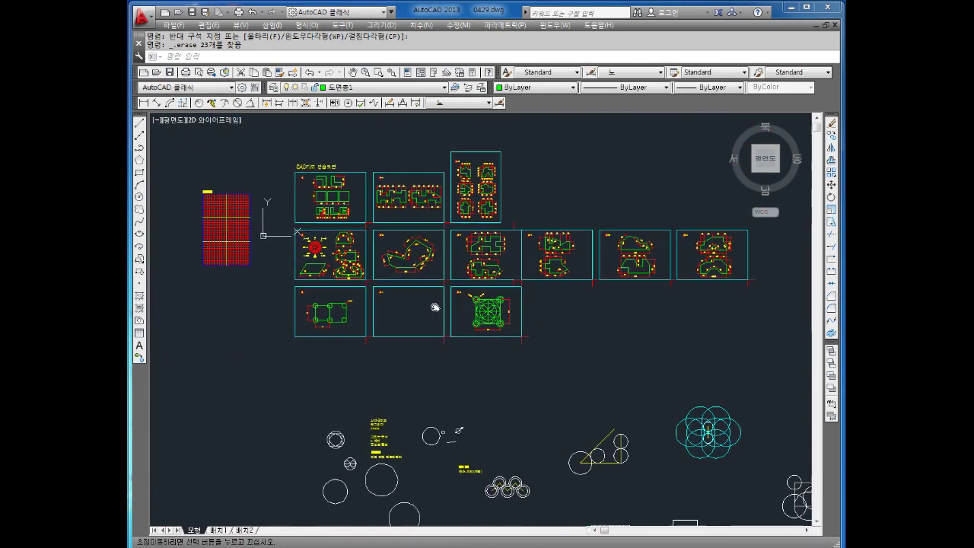
{"action": "scroll", "coordinate": [483, 322], "scroll_direction": "up", "scroll_amount": 1}
Copy the overlapping ring circles into the empty sheet 3-1.
{"action": "scroll", "coordinate": [459, 369], "scroll_direction": "up", "scroll_amount": 4}
{"action": "key", "text": "Escape"}
{"action": "key", "text": "Escape"}
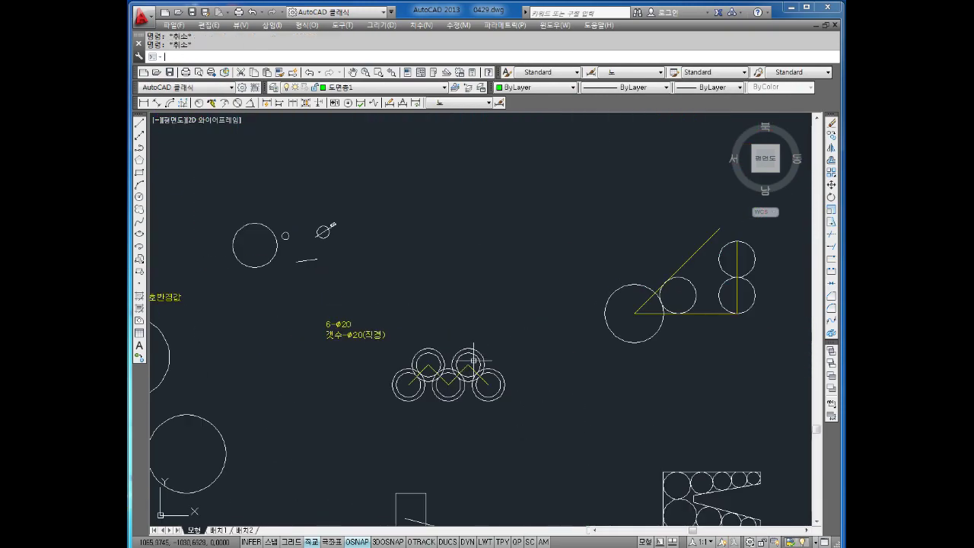
{"action": "type", "text": "co"}
{"action": "key", "text": "Return"}
{"action": "left_click_drag", "start_coordinate": [540, 342], "coordinate": [391, 428]}
{"action": "key", "text": "Return"}
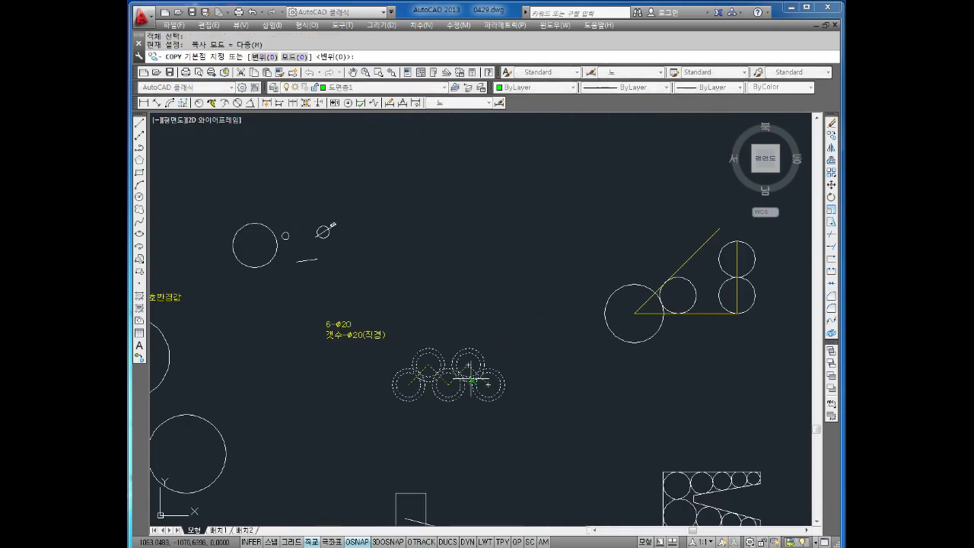
{"action": "left_click", "coordinate": [469, 366]}
{"action": "middle_click_drag", "start_coordinate": [429, 252], "coordinate": [594, 469]}
{"action": "scroll", "coordinate": [614, 474], "scroll_direction": "up", "scroll_amount": 3}
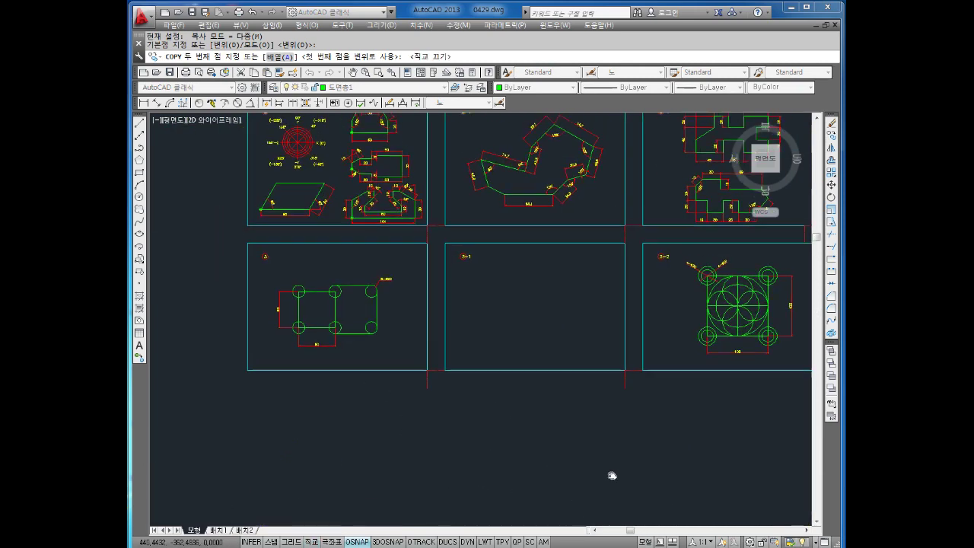
{"action": "key", "text": "F8"}
{"action": "key", "text": "Escape"}
{"action": "key", "text": "Escape"}
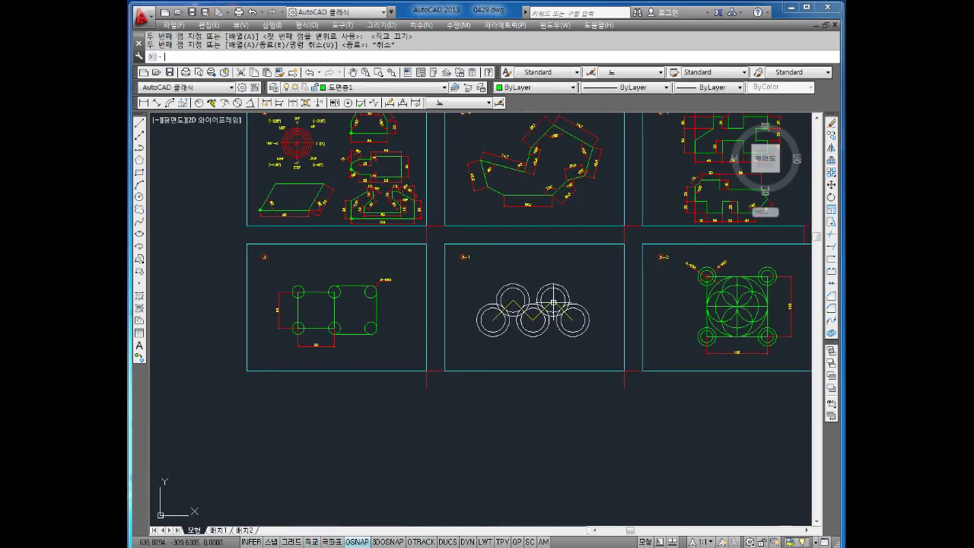
Delete the right, middle and left yellow zigzag construction lines around the circles.
{"action": "scroll", "coordinate": [553, 302], "scroll_direction": "up", "scroll_amount": 3}
{"action": "scroll", "coordinate": [555, 304], "scroll_direction": "up", "scroll_amount": 3}
{"action": "left_click", "coordinate": [569, 274]}
{"action": "left_click", "coordinate": [541, 306]}
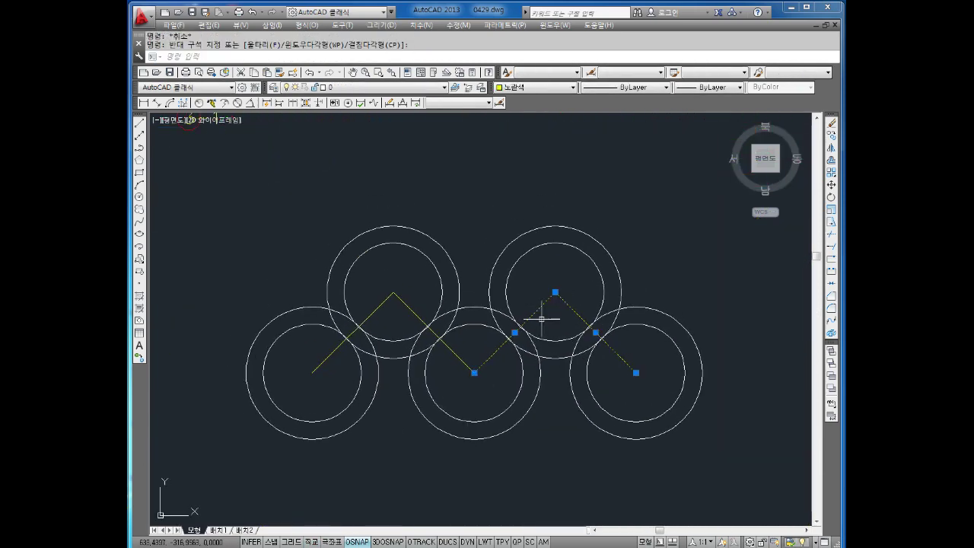
{"action": "key", "text": "Delete"}
{"action": "left_click", "coordinate": [474, 363]}
{"action": "left_click", "coordinate": [455, 379]}
{"action": "key", "text": "Delete"}
{"action": "left_click", "coordinate": [409, 279]}
{"action": "left_click", "coordinate": [385, 309]}
{"action": "key", "text": "Delete"}
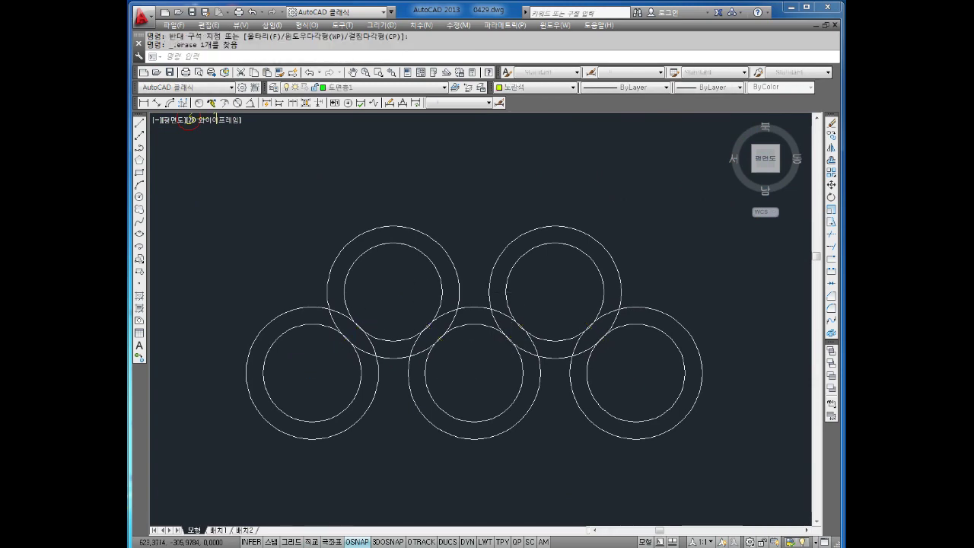
{"action": "scroll", "coordinate": [514, 293], "scroll_direction": "down", "scroll_amount": 3}
Select all the ring circles for a layer change.
{"action": "left_click", "coordinate": [656, 227]}
{"action": "left_click", "coordinate": [310, 408]}
{"action": "left_click", "coordinate": [412, 88]}
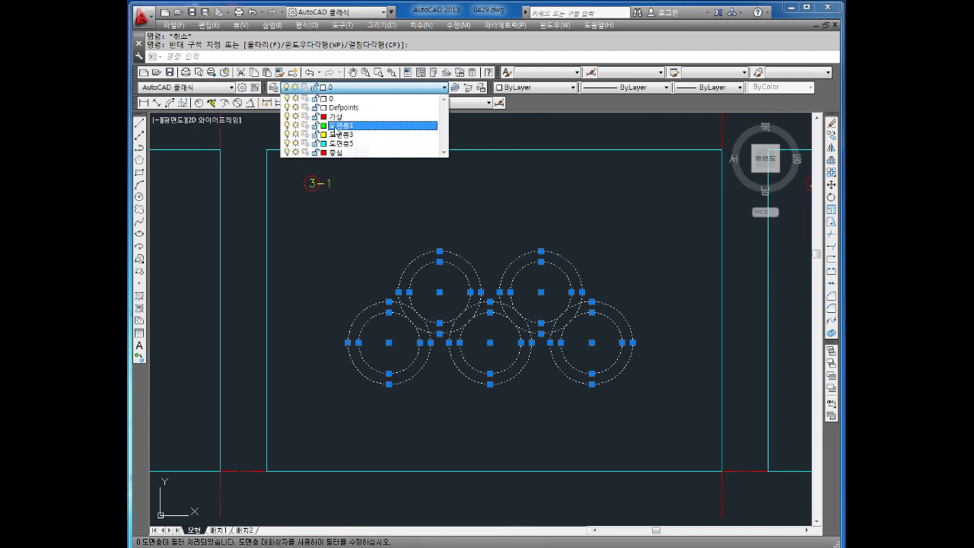
Move the circles to layer 도면층1 and draw horizontal lines across the lower and upper circle rows.
{"action": "left_click", "coordinate": [340, 125]}
{"action": "key", "text": "Escape"}
{"action": "type", "text": "l"}
{"action": "key", "text": "Return"}
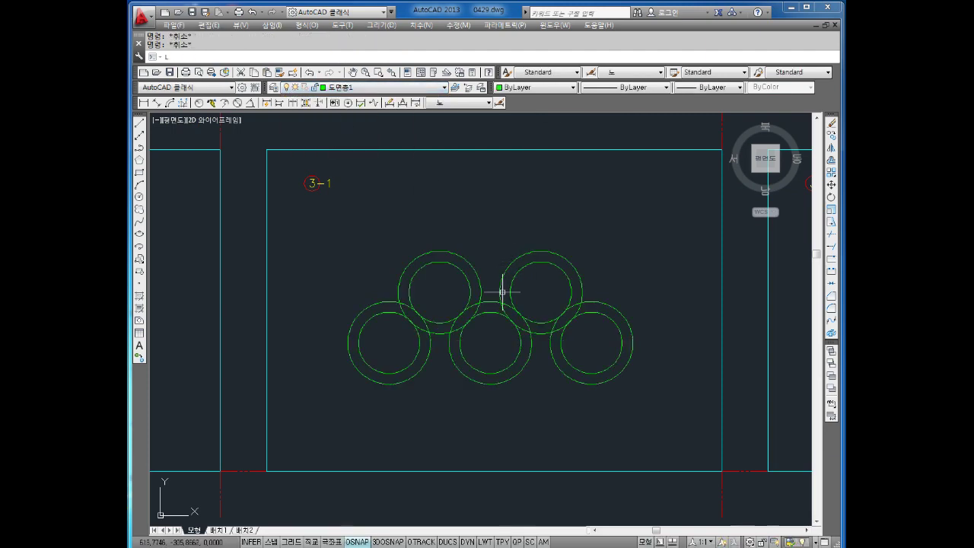
{"action": "left_click", "coordinate": [348, 343]}
{"action": "left_click", "coordinate": [632, 342]}
{"action": "key", "text": "Return"}
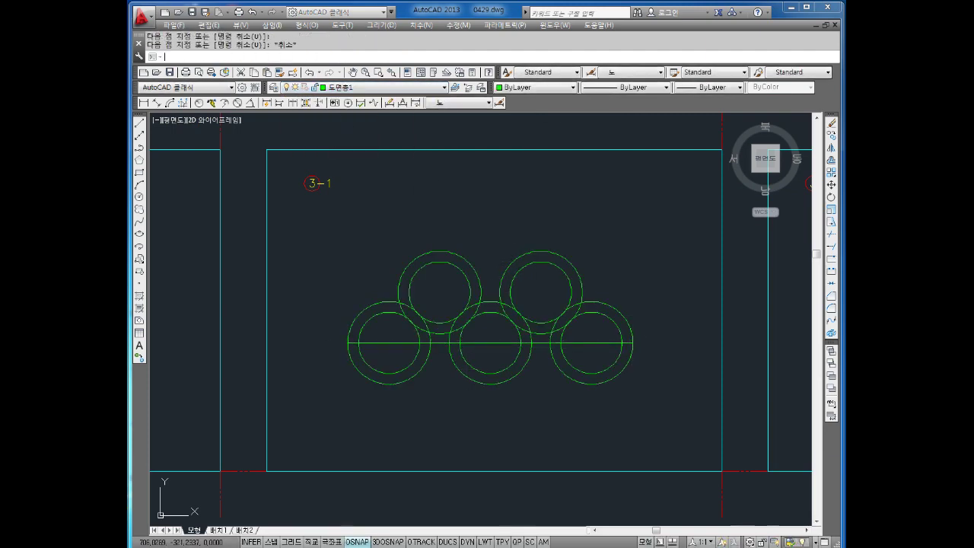
{"action": "key", "text": "Return"}
{"action": "left_click", "coordinate": [439, 291]}
{"action": "left_click", "coordinate": [582, 292]}
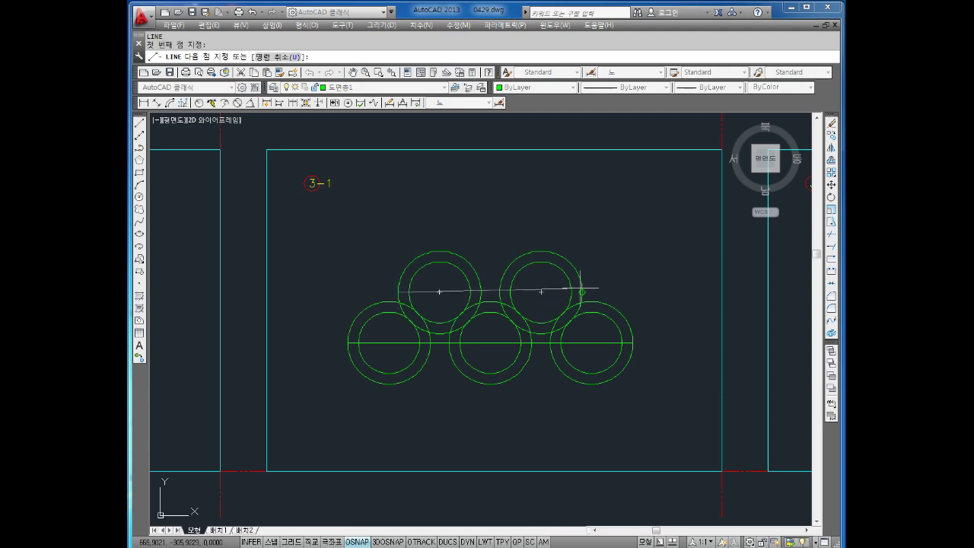
{"action": "key", "text": "Escape"}
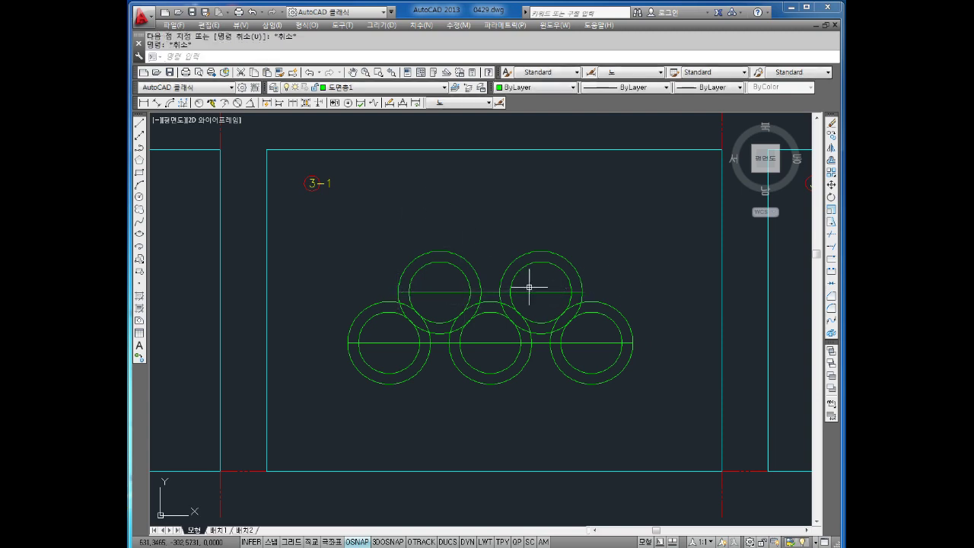
Put the two horizontal lines on the 중심 centre-line layer.
{"action": "left_click", "coordinate": [494, 293]}
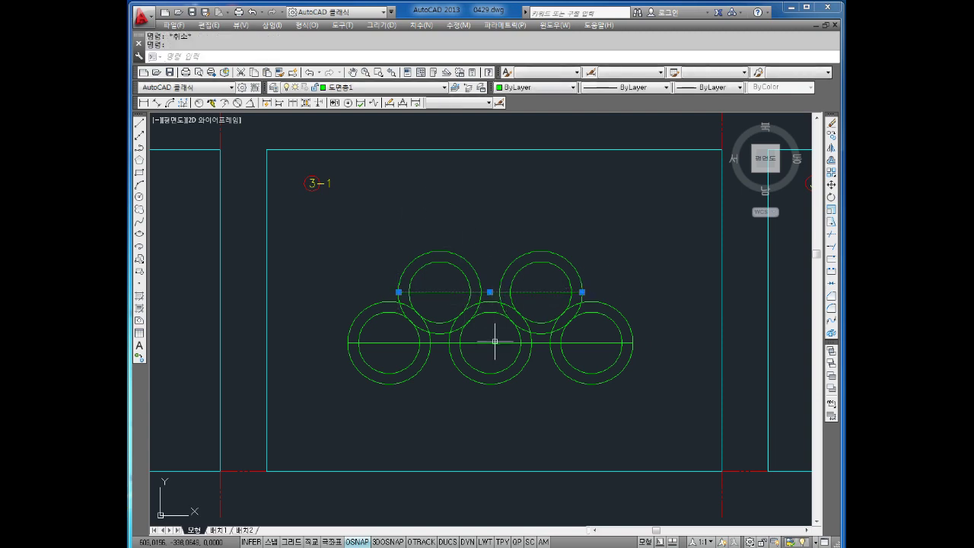
{"action": "left_click", "coordinate": [395, 89]}
{"action": "left_click", "coordinate": [344, 152]}
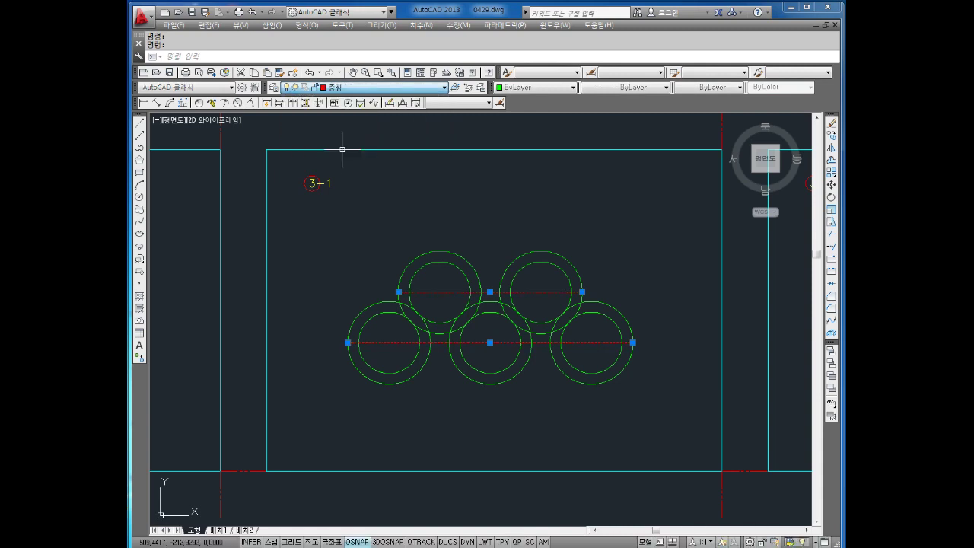
{"action": "key", "text": "Escape"}
{"action": "key", "text": "Escape"}
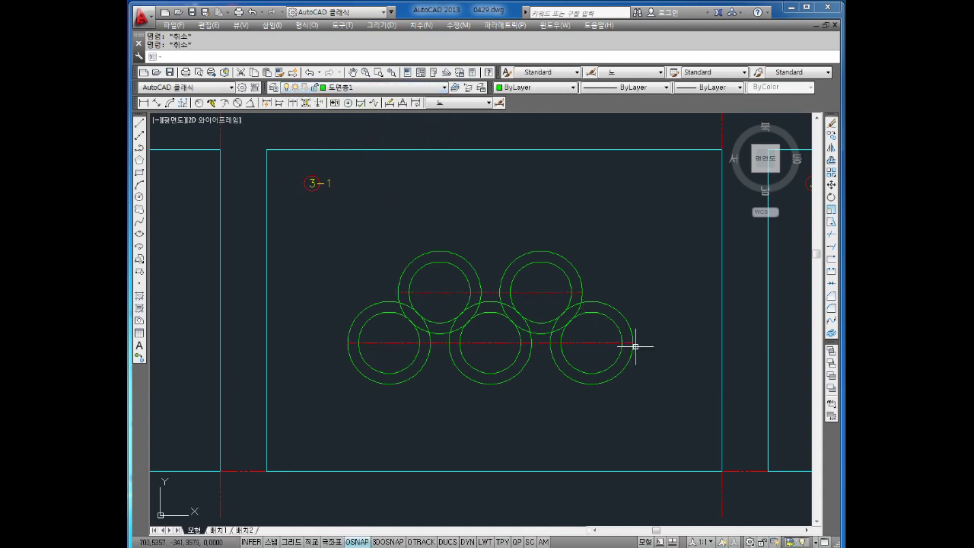
{"action": "type", "text": "L"}
Draw a vertical line through the lower-left circle from top to bottom.
{"action": "key", "text": "Return"}
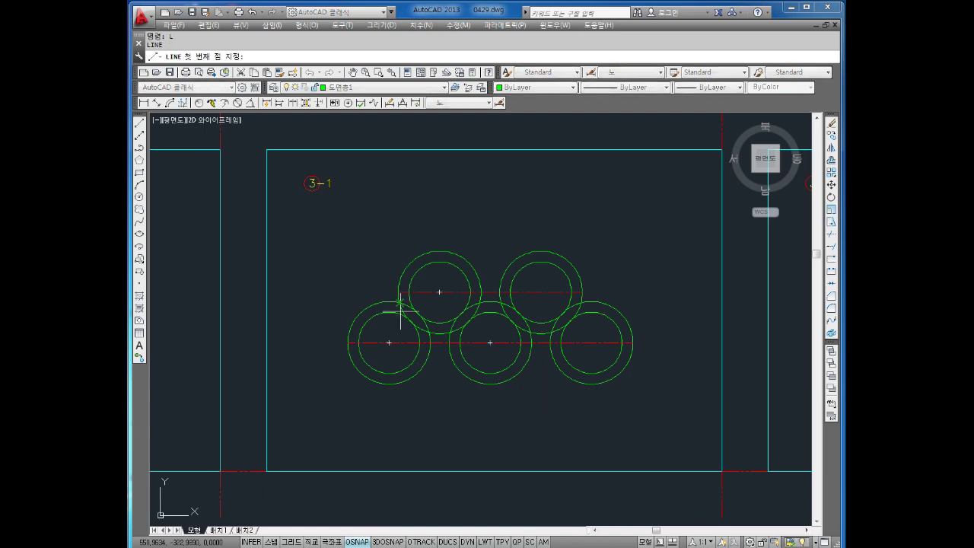
{"action": "left_click", "coordinate": [389, 303]}
{"action": "left_click", "coordinate": [389, 384]}
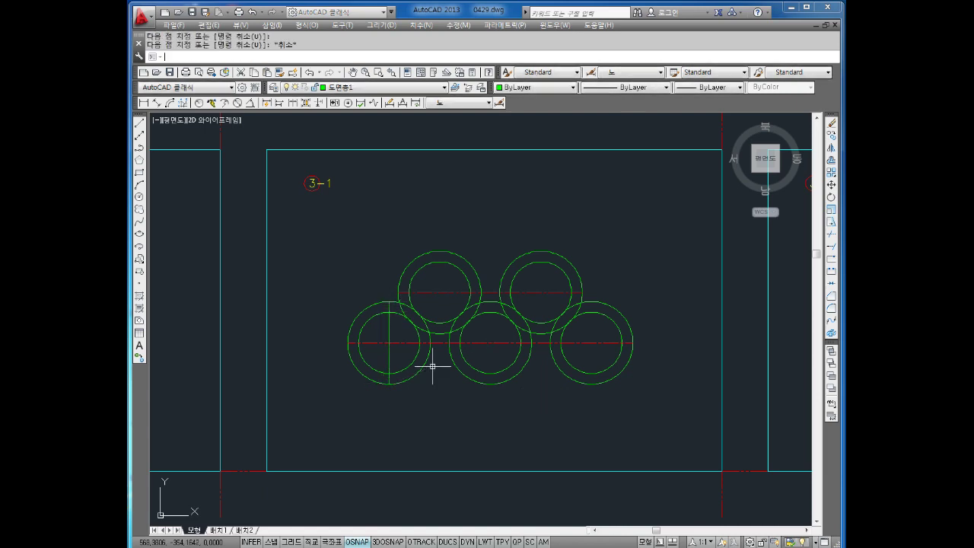
{"action": "key", "text": "Escape"}
{"action": "left_click", "coordinate": [389, 328]}
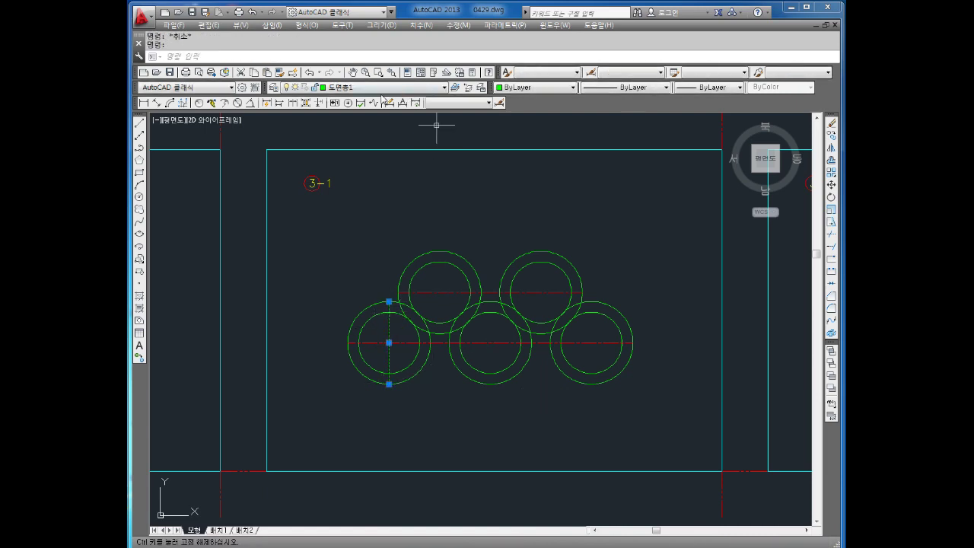
{"action": "left_click", "coordinate": [366, 87]}
Put the vertical line on layer 중심 and lengthen the centre-line ends by 5 with LEN.
{"action": "left_click", "coordinate": [342, 153]}
{"action": "key", "text": "Escape"}
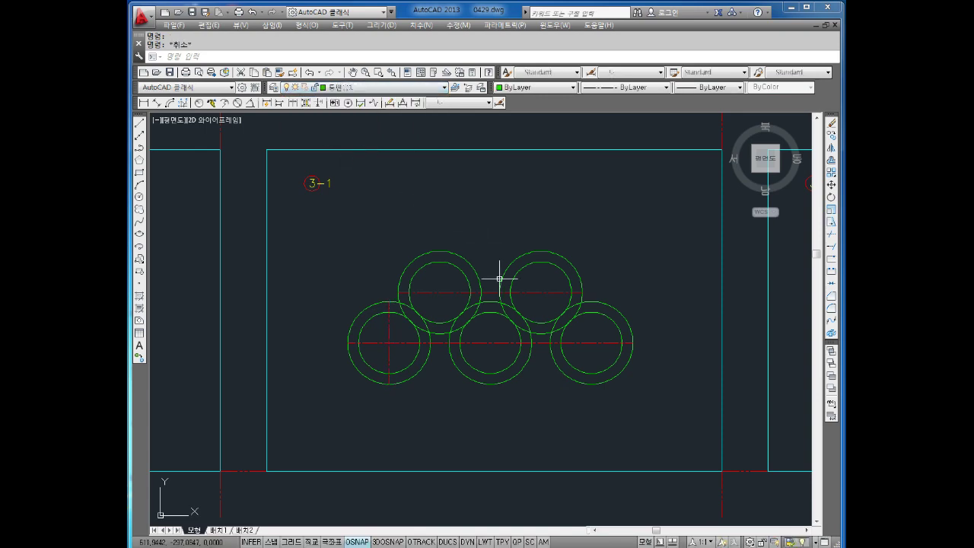
{"action": "type", "text": "ㄴlen"}
{"action": "key", "text": "Return"}
{"action": "type", "text": "de"}
{"action": "key", "text": "Return"}
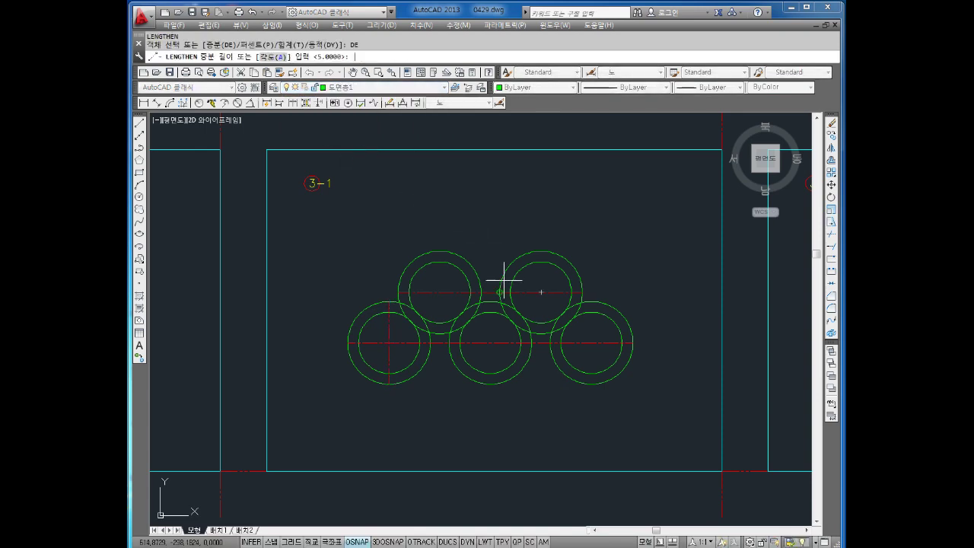
{"action": "key", "text": "Return"}
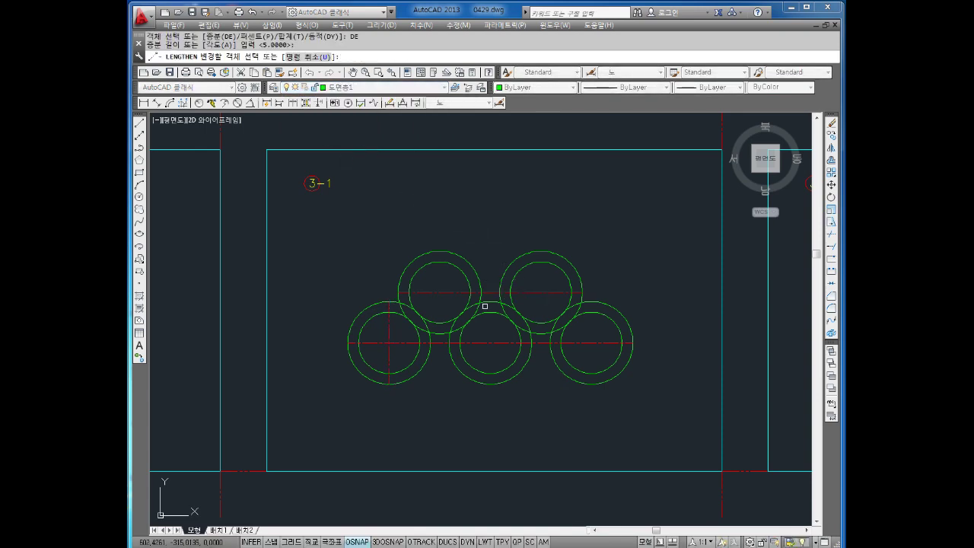
{"action": "left_click", "coordinate": [368, 343]}
{"action": "left_click", "coordinate": [389, 324]}
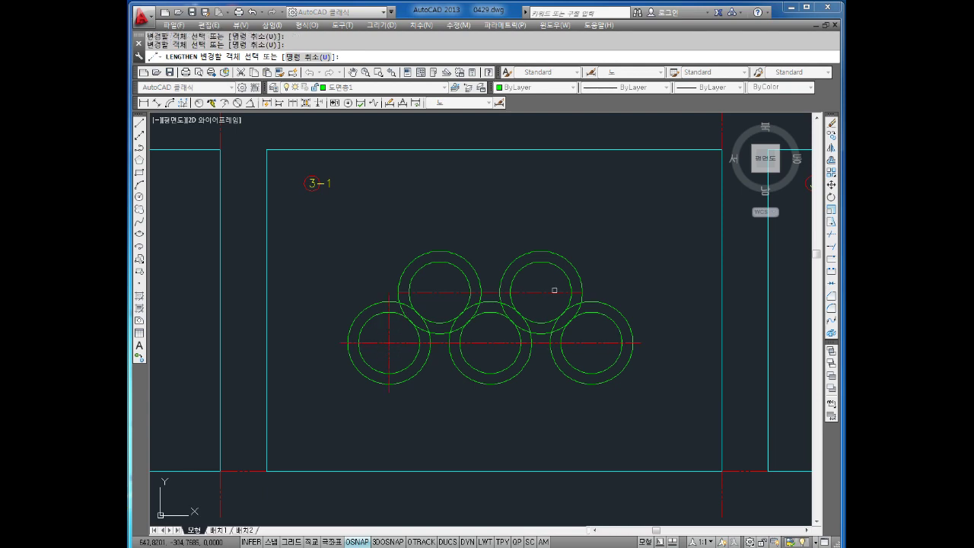
{"action": "key", "text": "Return"}
Copy the lower-left vertical centre line to the upper-left, bottom-middle, upper-right and bottom-right circle centres.
{"action": "type", "text": "c"}
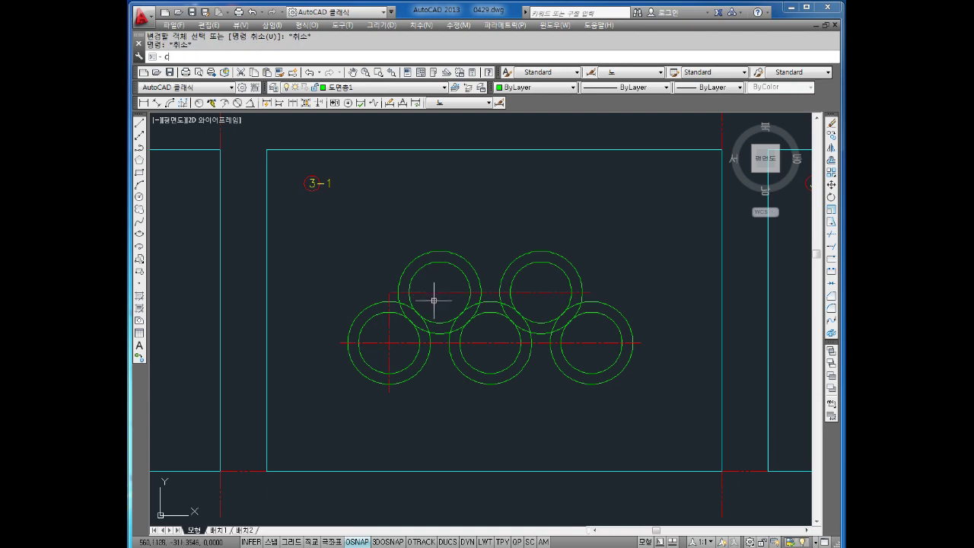
{"action": "type", "text": "io"}
{"action": "key", "text": "Return"}
{"action": "key", "text": "Escape"}
{"action": "key", "text": "Escape"}
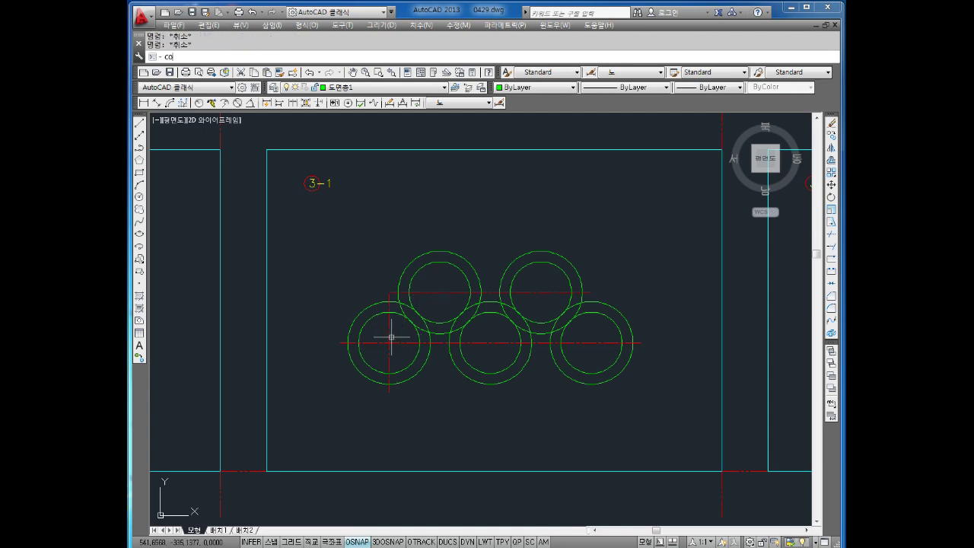
{"action": "key", "text": "Return"}
{"action": "left_click", "coordinate": [390, 337]}
{"action": "key", "text": "Return"}
{"action": "left_click", "coordinate": [390, 343]}
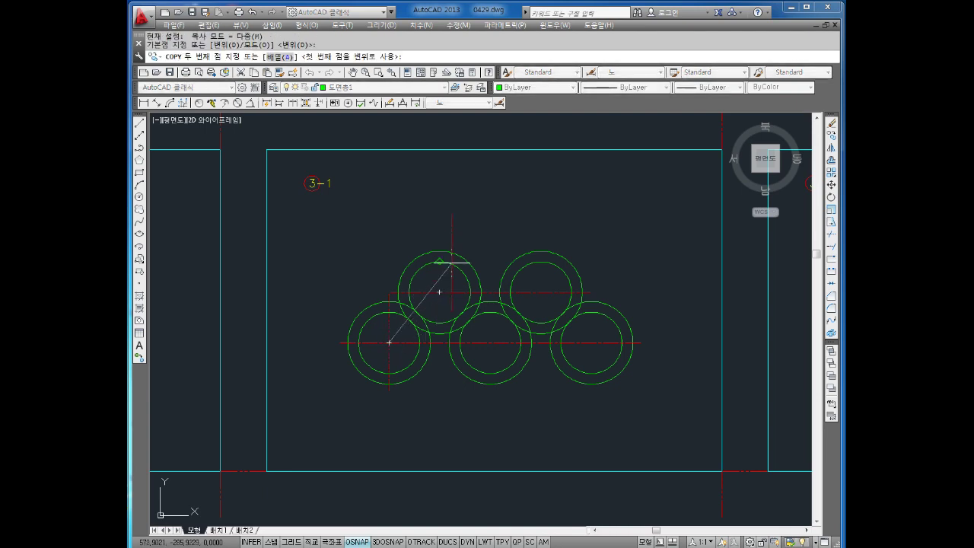
{"action": "left_click", "coordinate": [439, 292]}
{"action": "left_click", "coordinate": [491, 342]}
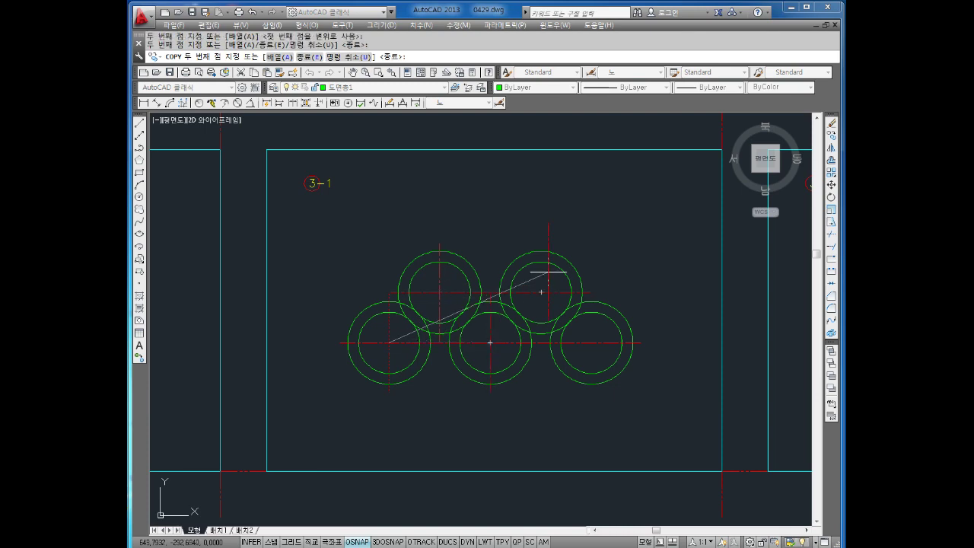
{"action": "left_click", "coordinate": [541, 291]}
{"action": "left_click", "coordinate": [592, 344]}
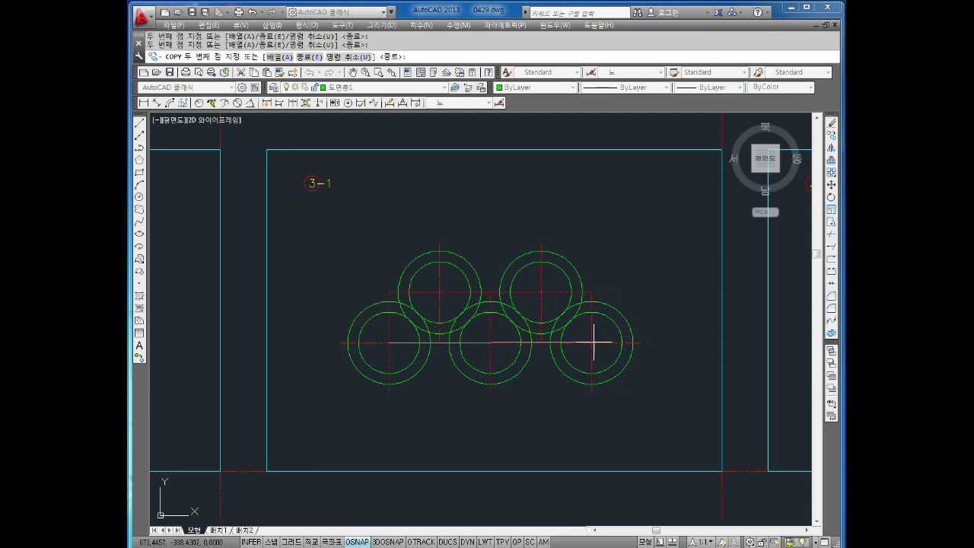
{"action": "key", "text": "Escape"}
Add a chain of two 66 dimensions between the bottom circle centres.
{"action": "left_click", "coordinate": [144, 105]}
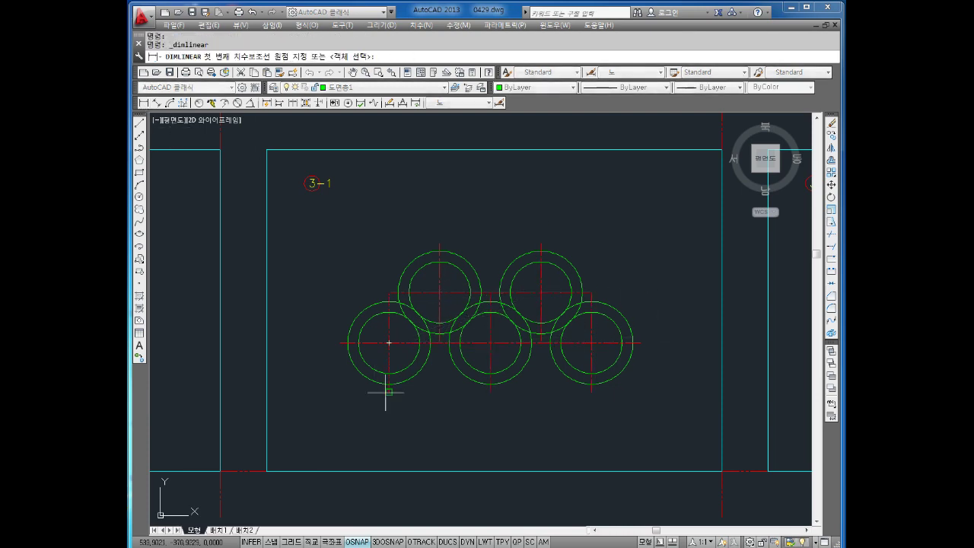
{"action": "left_click", "coordinate": [390, 392]}
{"action": "left_click", "coordinate": [490, 391]}
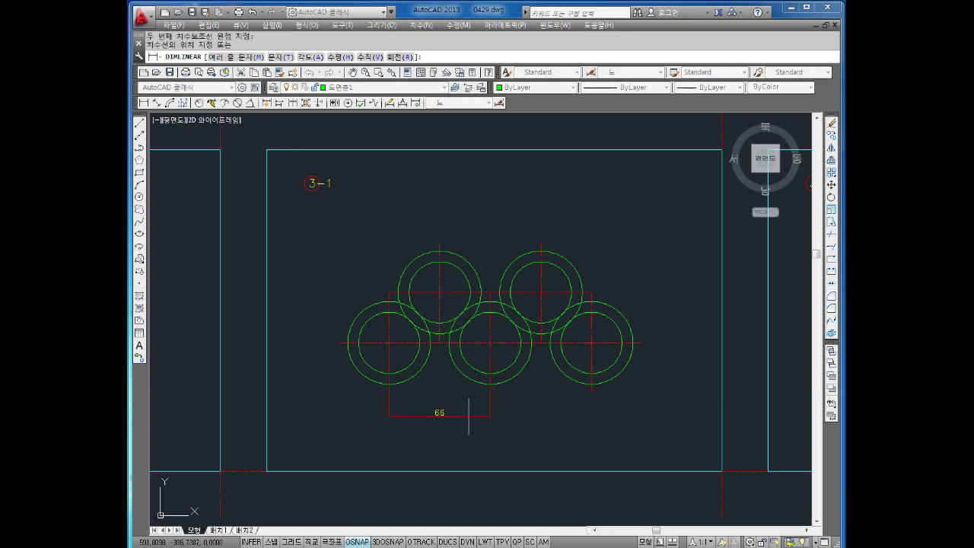
{"action": "left_click", "coordinate": [469, 415]}
{"action": "left_click", "coordinate": [294, 103]}
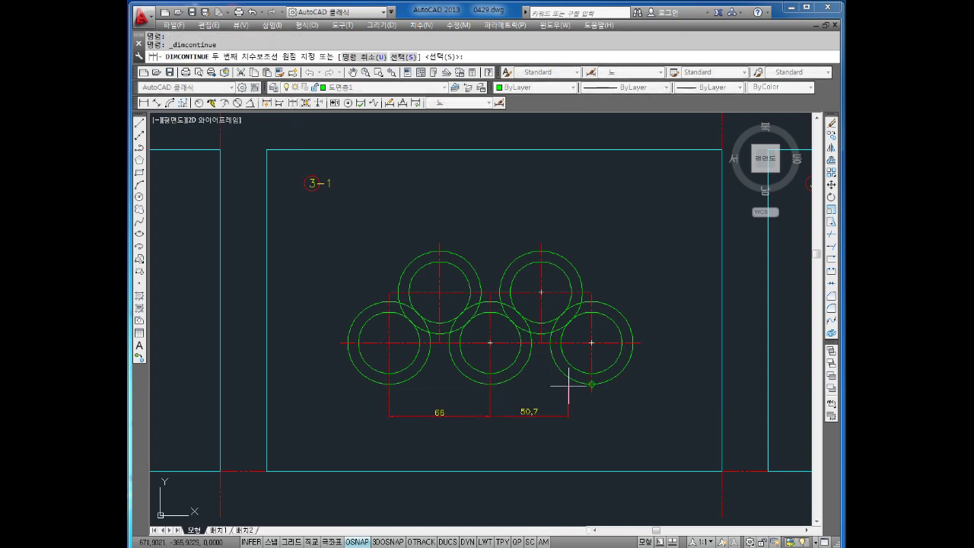
{"action": "key", "text": "Escape"}
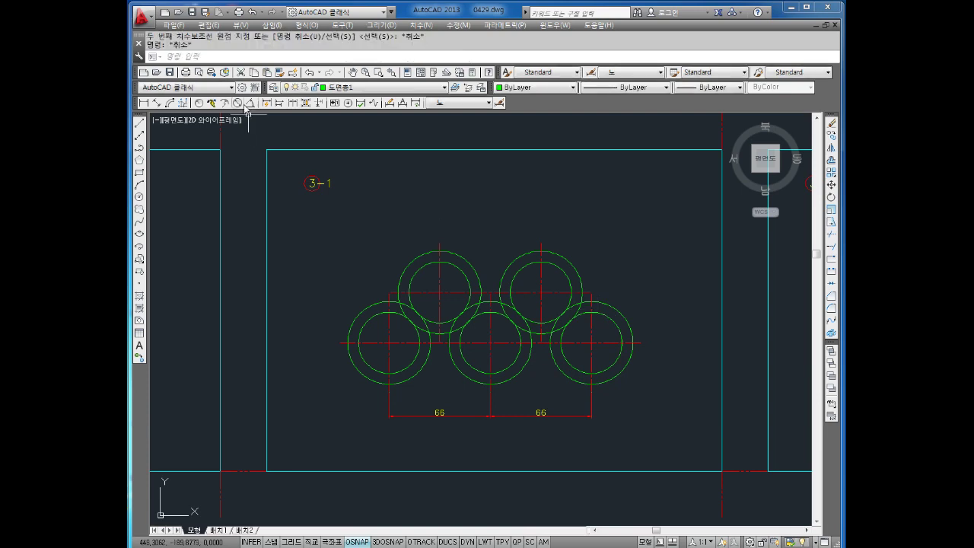
Add a chain of four 33 dimensions above the circles, across all five centres.
{"action": "left_click", "coordinate": [143, 103]}
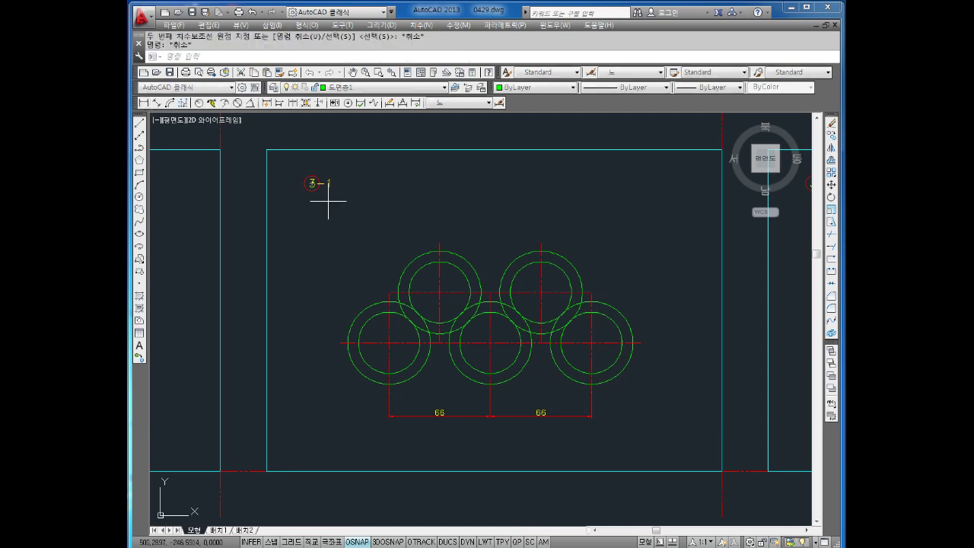
{"action": "left_click", "coordinate": [388, 293]}
{"action": "left_click", "coordinate": [440, 244]}
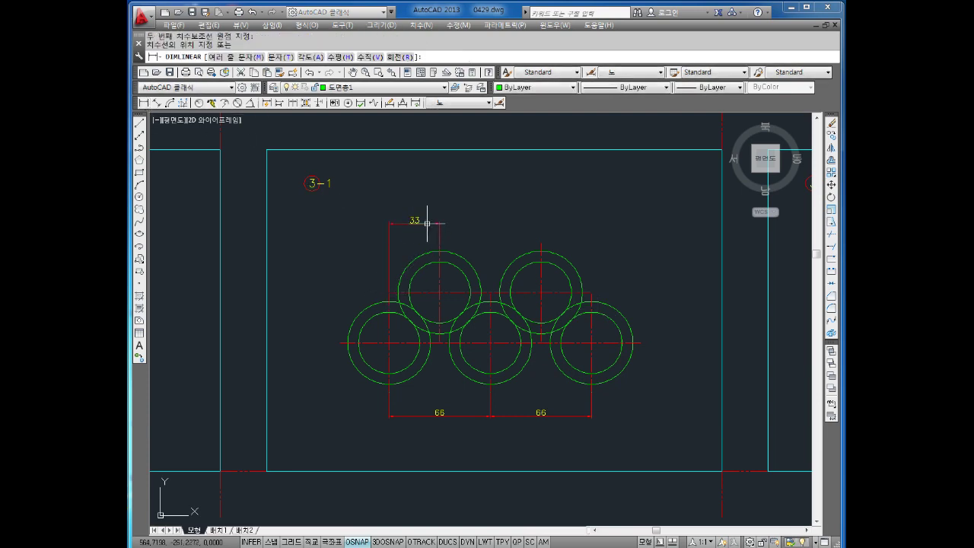
{"action": "left_click", "coordinate": [428, 222]}
{"action": "left_click", "coordinate": [280, 103]}
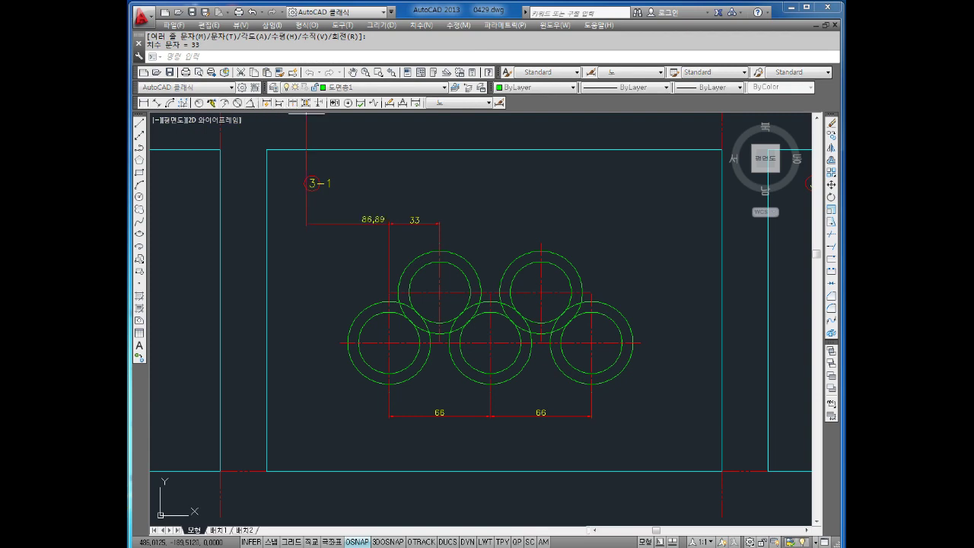
{"action": "left_click", "coordinate": [490, 293]}
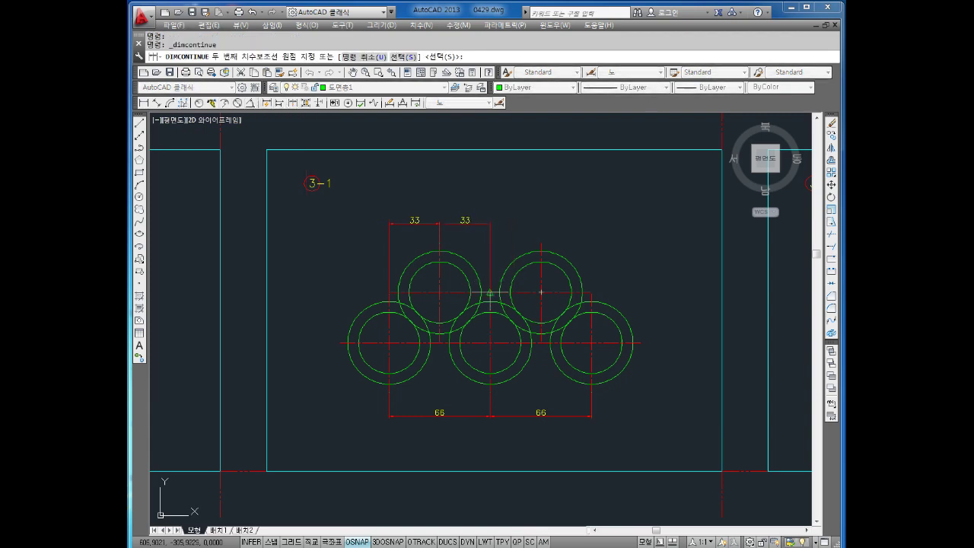
{"action": "left_click", "coordinate": [541, 292]}
{"action": "left_click", "coordinate": [592, 294]}
{"action": "key", "text": "Escape"}
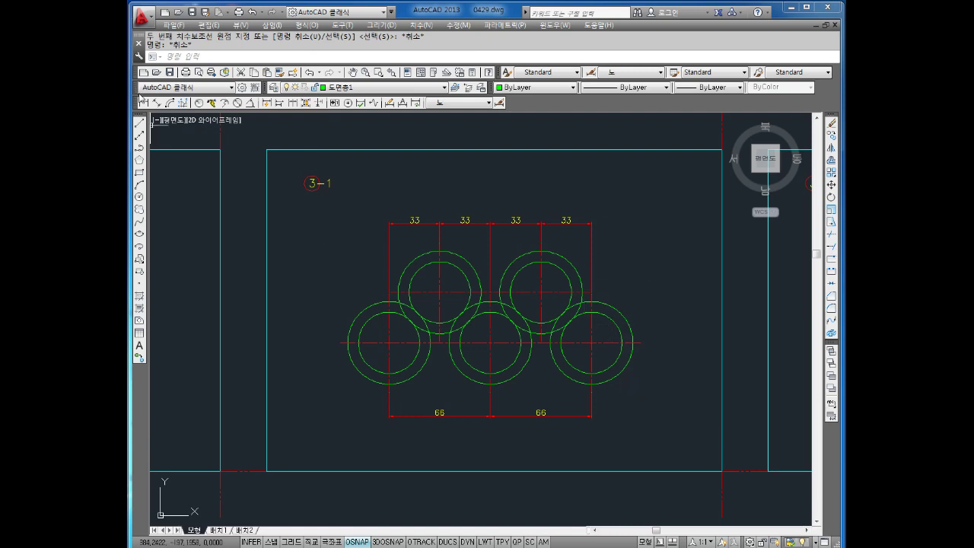
Add a vertical 33 dimension between the right-hand circle centres.
{"action": "left_click", "coordinate": [143, 102]}
{"action": "left_click", "coordinate": [590, 292]}
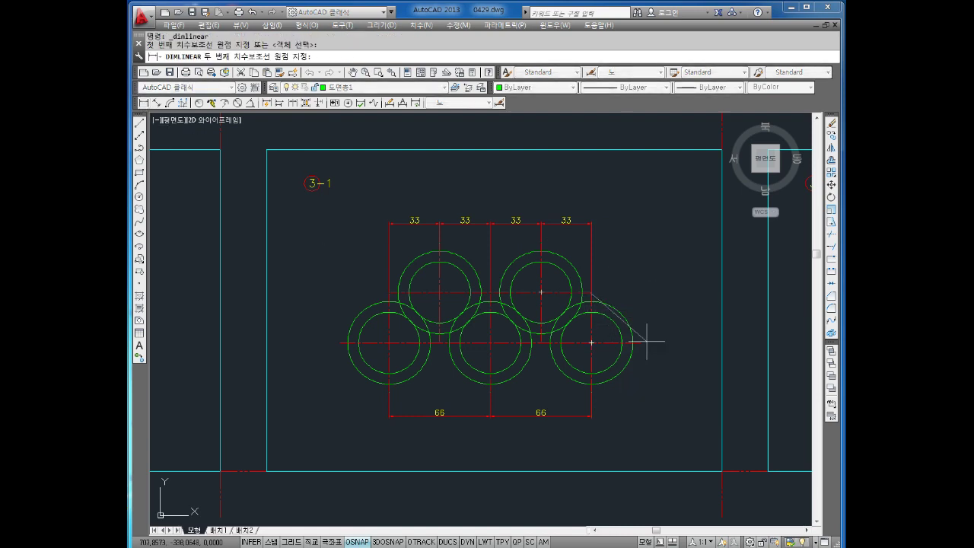
{"action": "left_click", "coordinate": [592, 342]}
{"action": "left_click", "coordinate": [663, 320]}
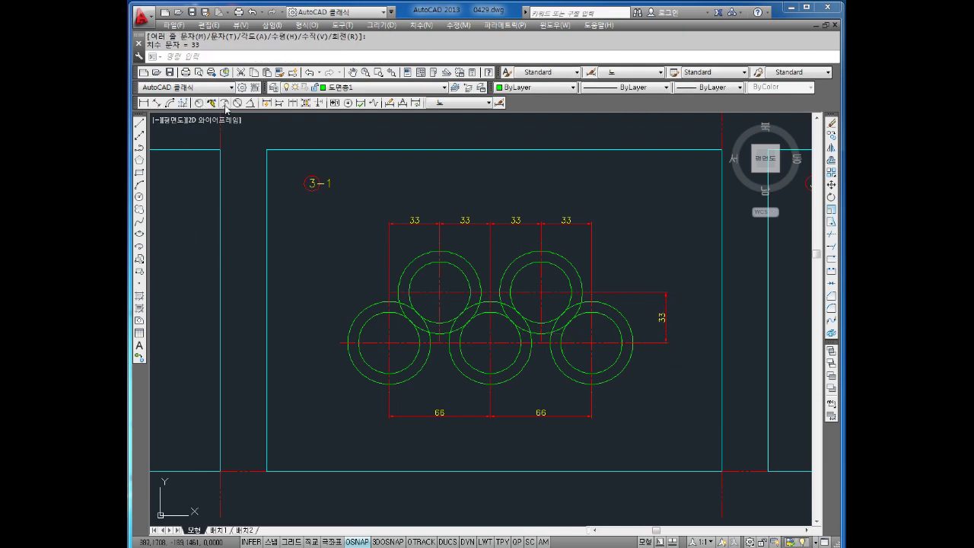
Add Ø54 and Ø40 diameter dimensions to the lower-left ring, prefixed with 5-.
{"action": "left_click", "coordinate": [225, 102]}
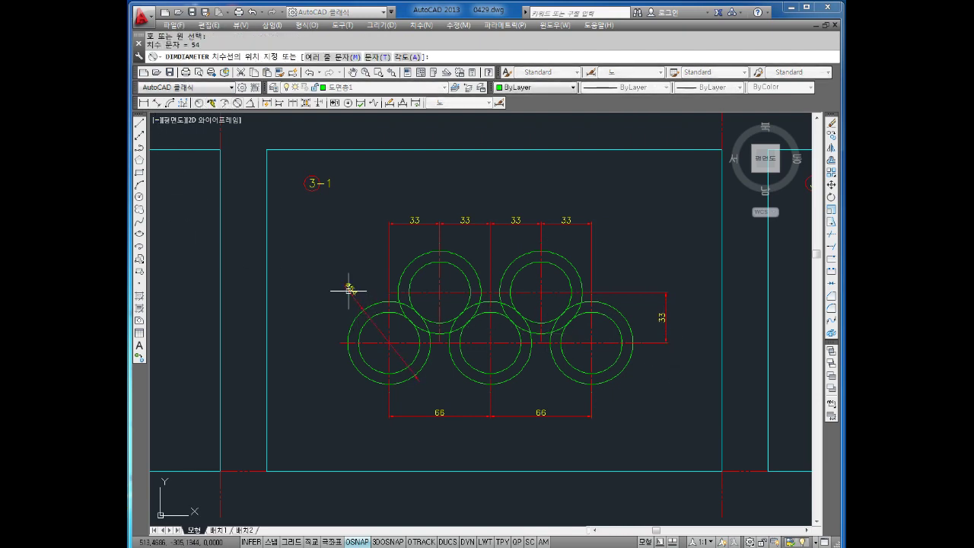
{"action": "left_click", "coordinate": [362, 312]}
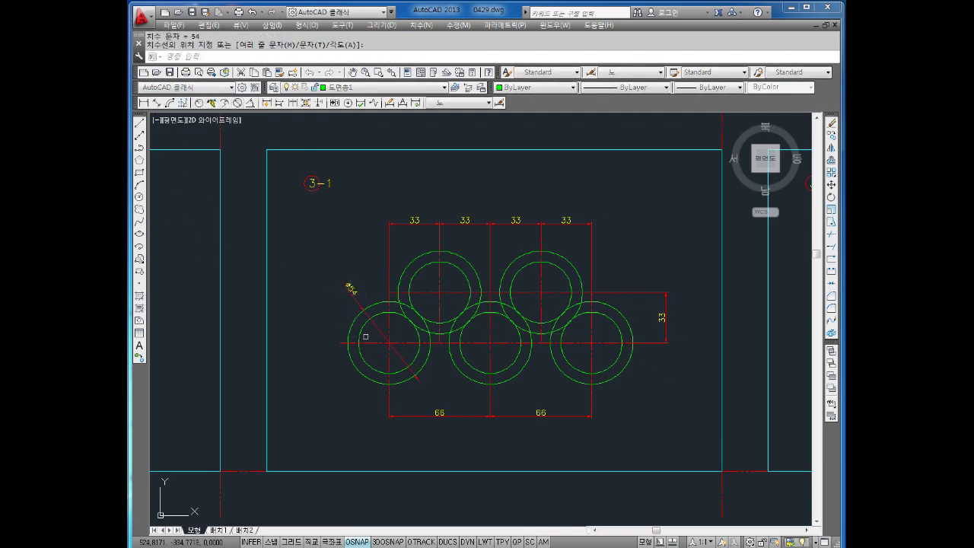
{"action": "left_click", "coordinate": [347, 290]}
{"action": "double_click", "coordinate": [348, 290]}
{"action": "type", "text": "5-"}
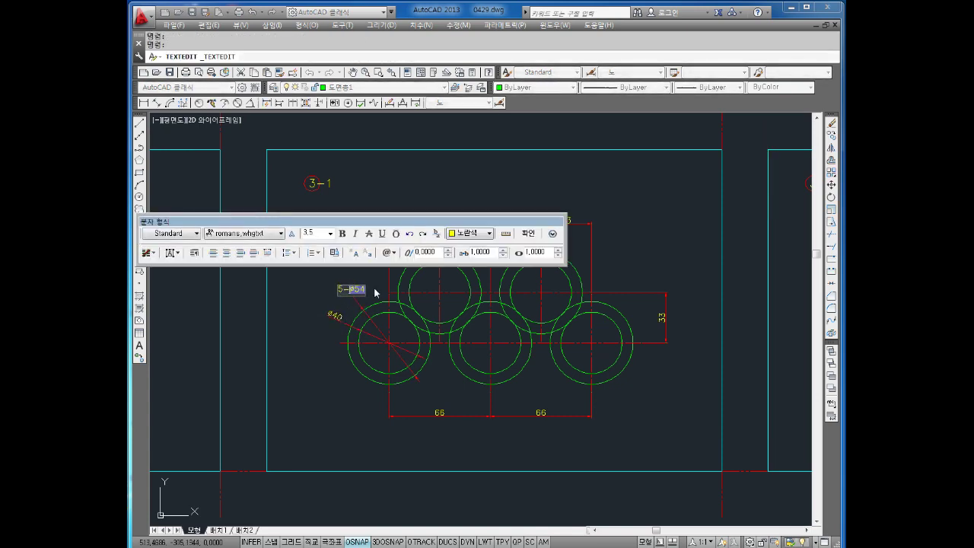
{"action": "left_click", "coordinate": [347, 364]}
{"action": "double_click", "coordinate": [337, 314]}
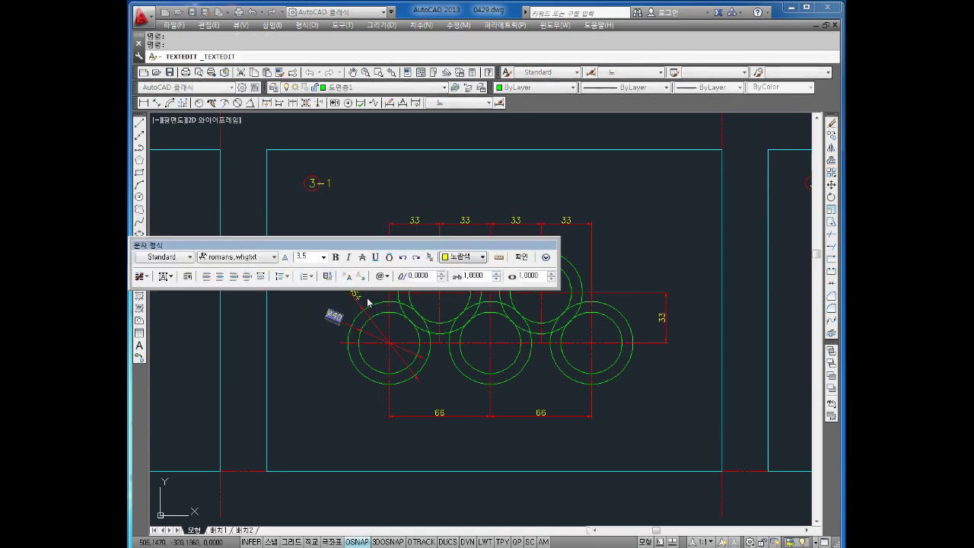
{"action": "type", "text": "5-"}
{"action": "key", "text": "Escape"}
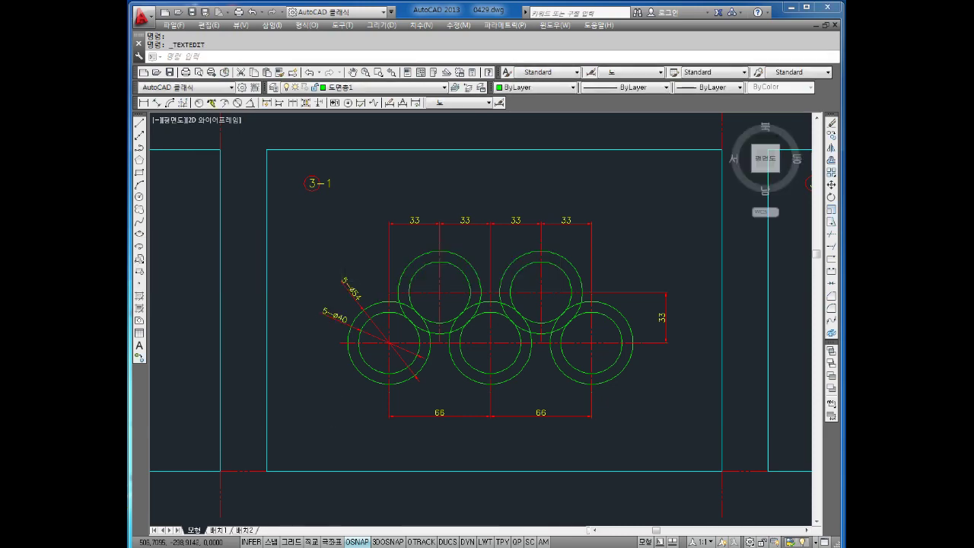
Move the 5-Ø54 label down to the circle's lower left.
{"action": "scroll", "coordinate": [343, 284], "scroll_direction": "up", "scroll_amount": 4}
{"action": "left_click", "coordinate": [368, 308]}
{"action": "scroll", "coordinate": [355, 306], "scroll_direction": "down", "scroll_amount": 1}
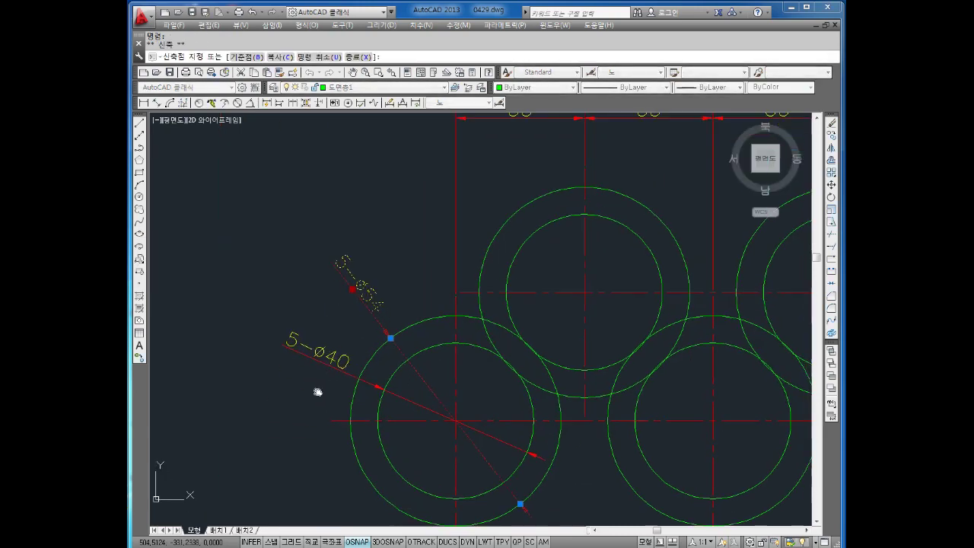
{"action": "left_click", "coordinate": [315, 392]}
{"action": "left_click", "coordinate": [283, 490]}
{"action": "key", "text": "Escape"}
{"action": "scroll", "coordinate": [366, 467], "scroll_direction": "down", "scroll_amount": 2}
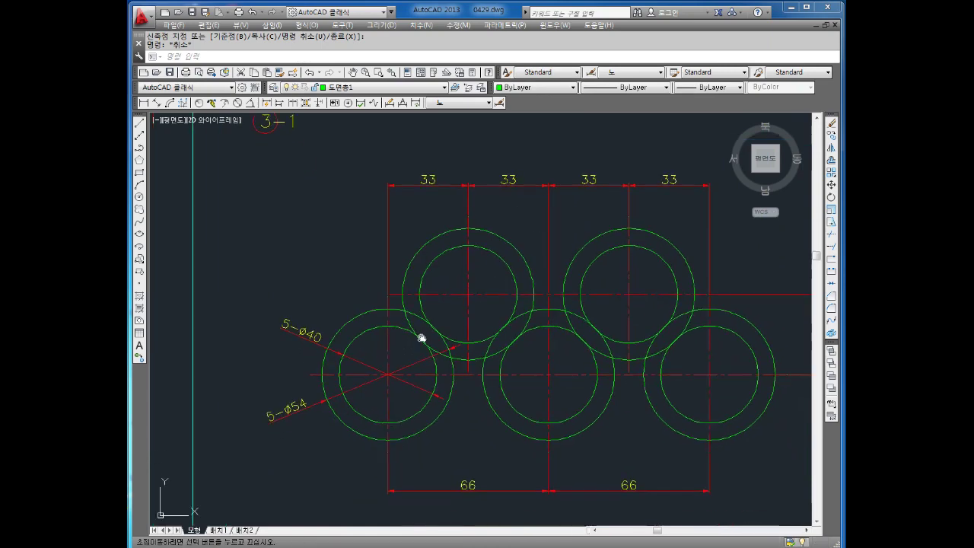
{"action": "scroll", "coordinate": [419, 337], "scroll_direction": "down", "scroll_amount": 1}
{"action": "scroll", "coordinate": [599, 353], "scroll_direction": "down", "scroll_amount": 1}
{"action": "type", "text": "s"}
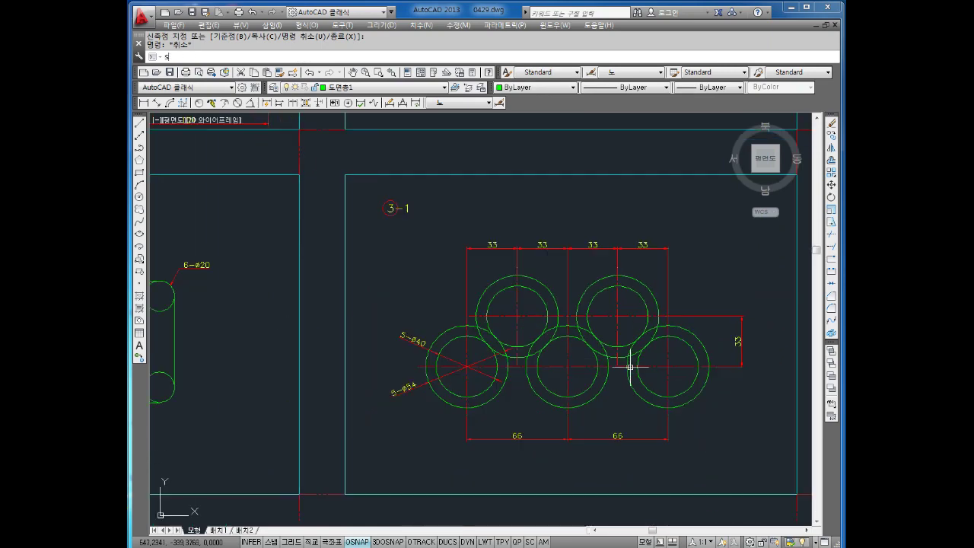
{"action": "key", "text": "ctrl+s"}
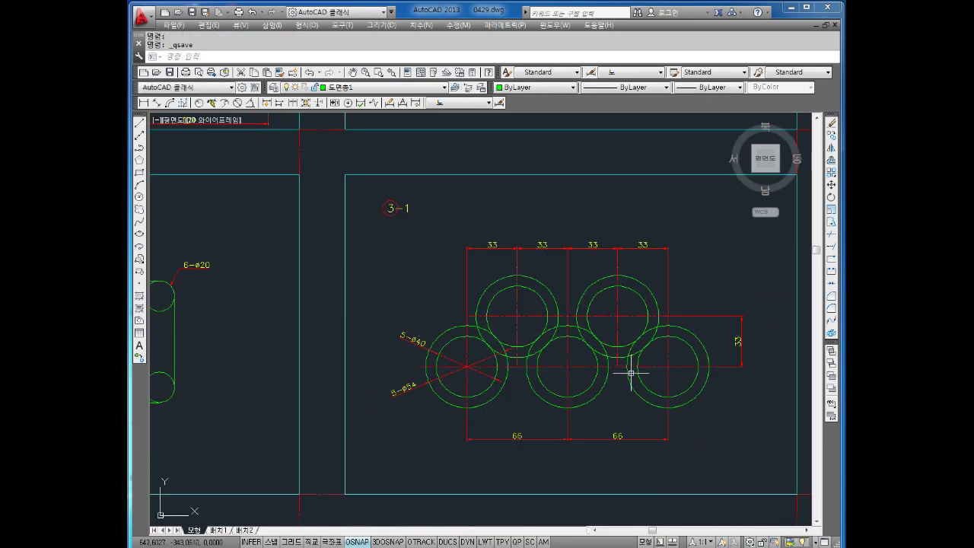
{"action": "scroll", "coordinate": [631, 373], "scroll_direction": "down", "scroll_amount": 2}
{"action": "middle_click_drag", "start_coordinate": [631, 373], "coordinate": [404, 343]}
{"action": "scroll", "coordinate": [404, 343], "scroll_direction": "down", "scroll_amount": 3}
{"action": "middle_click_drag", "start_coordinate": [505, 335], "coordinate": [472, 373]}
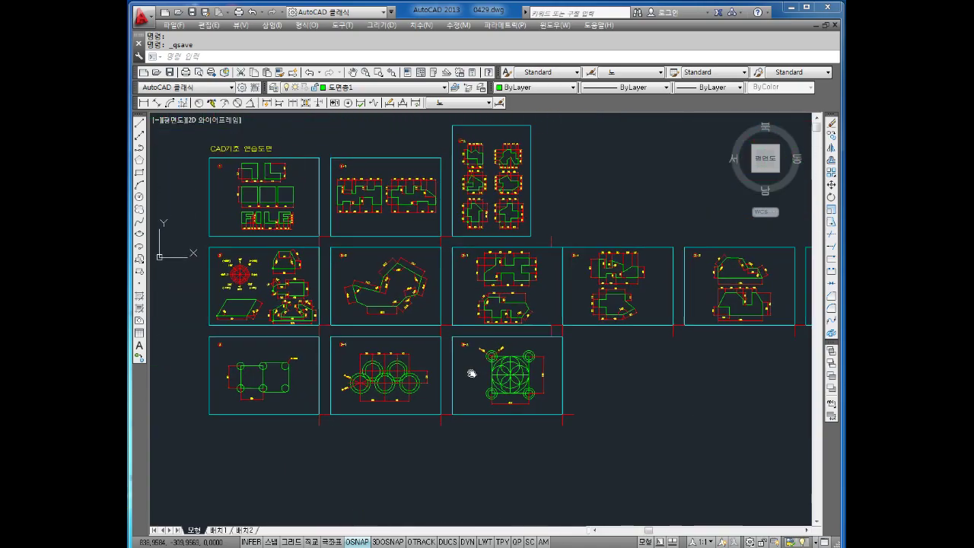
{"action": "middle_click_drag", "start_coordinate": [515, 348], "coordinate": [543, 358]}
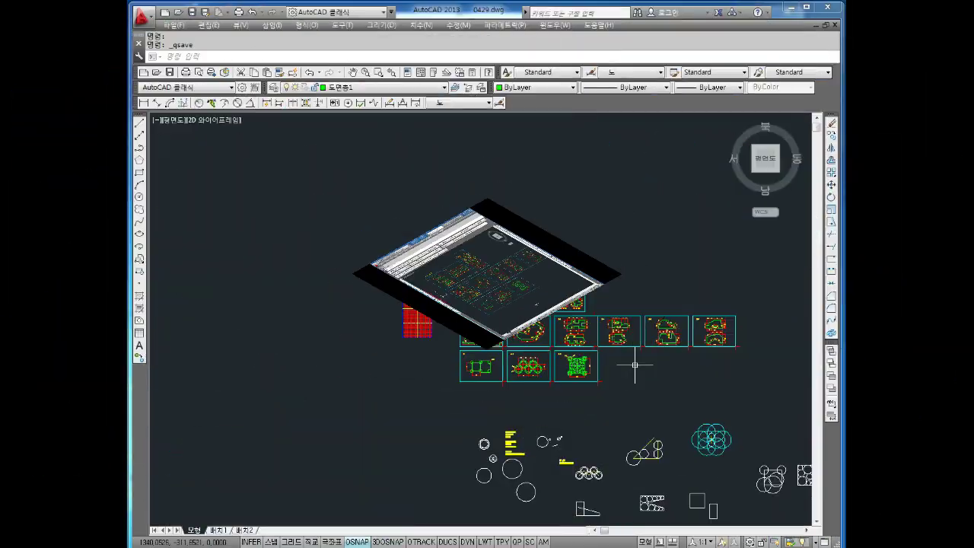
{"action": "scroll", "coordinate": [628, 474], "scroll_direction": "up", "scroll_amount": 4}
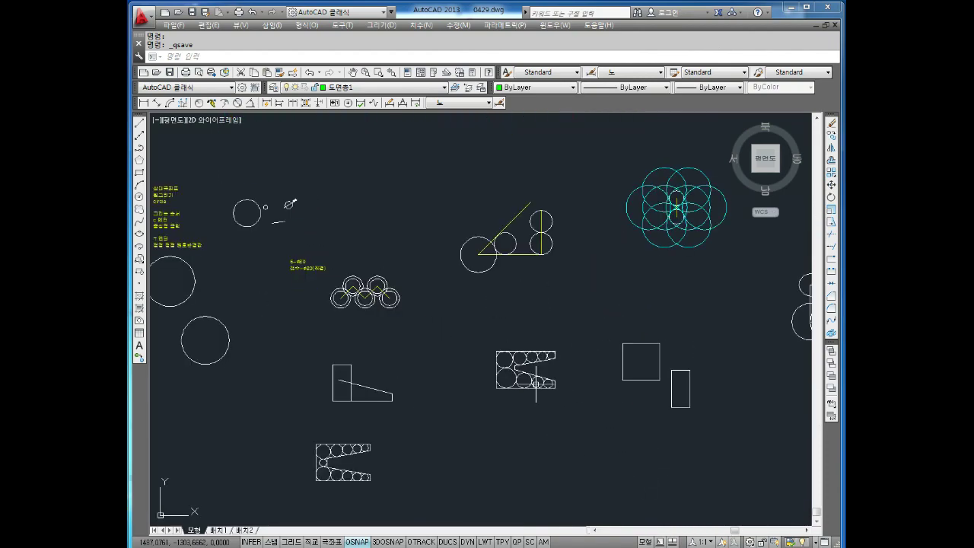
{"action": "middle_click_drag", "start_coordinate": [582, 329], "coordinate": [414, 353]}
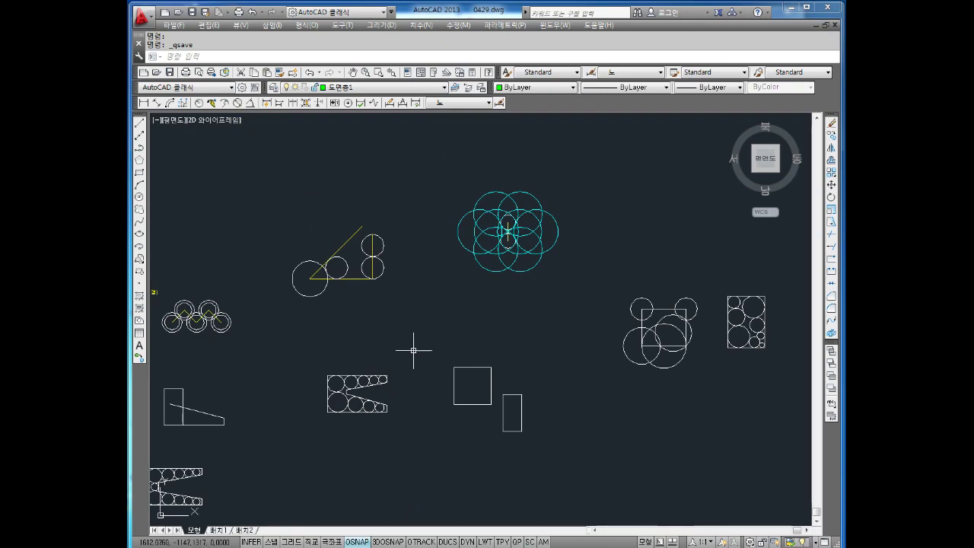
{"action": "scroll", "coordinate": [515, 361], "scroll_direction": "down", "scroll_amount": 1}
{"action": "scroll", "coordinate": [513, 368], "scroll_direction": "down", "scroll_amount": 3}
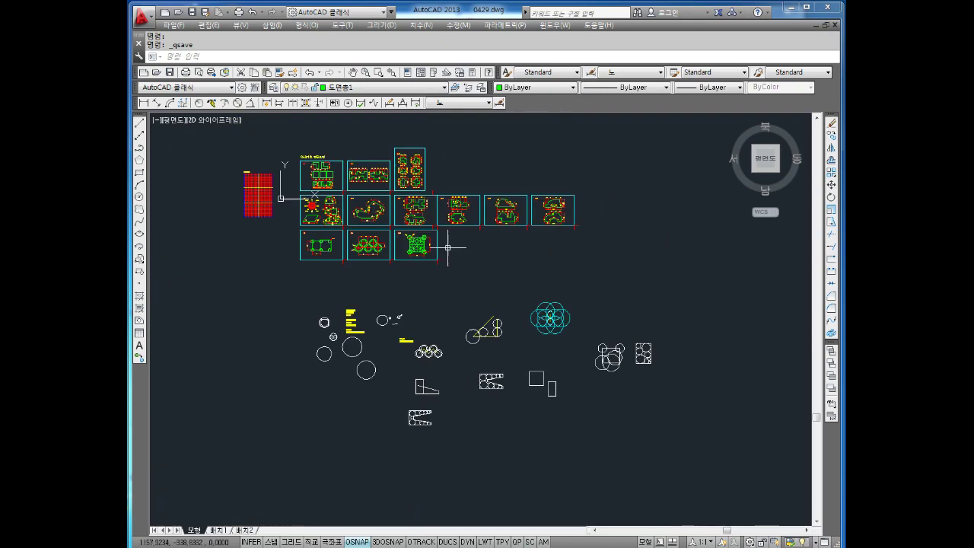
{"action": "scroll", "coordinate": [462, 264], "scroll_direction": "up", "scroll_amount": 2}
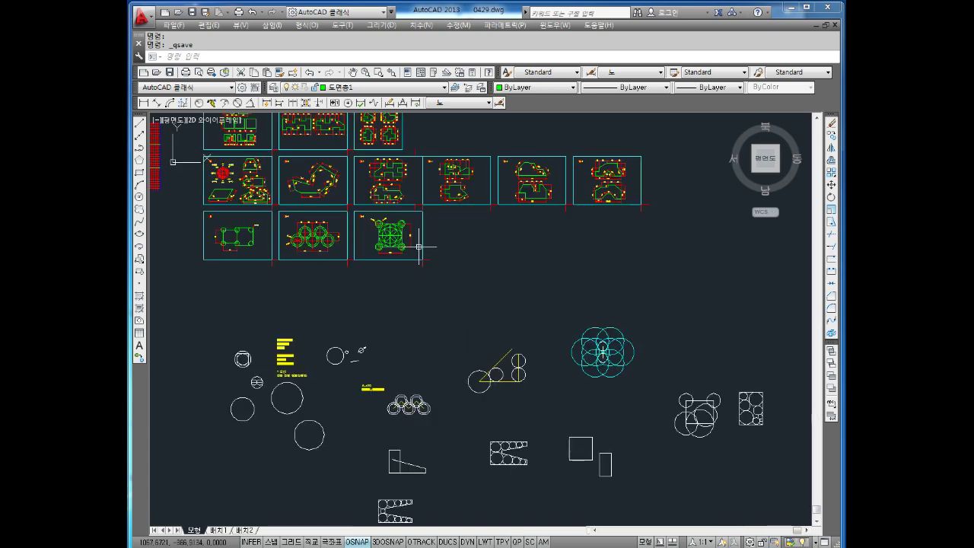
{"action": "scroll", "coordinate": [418, 246], "scroll_direction": "up", "scroll_amount": 4}
{"action": "key", "text": "Escape"}
{"action": "key", "text": "Escape"}
{"action": "type", "text": "c"}
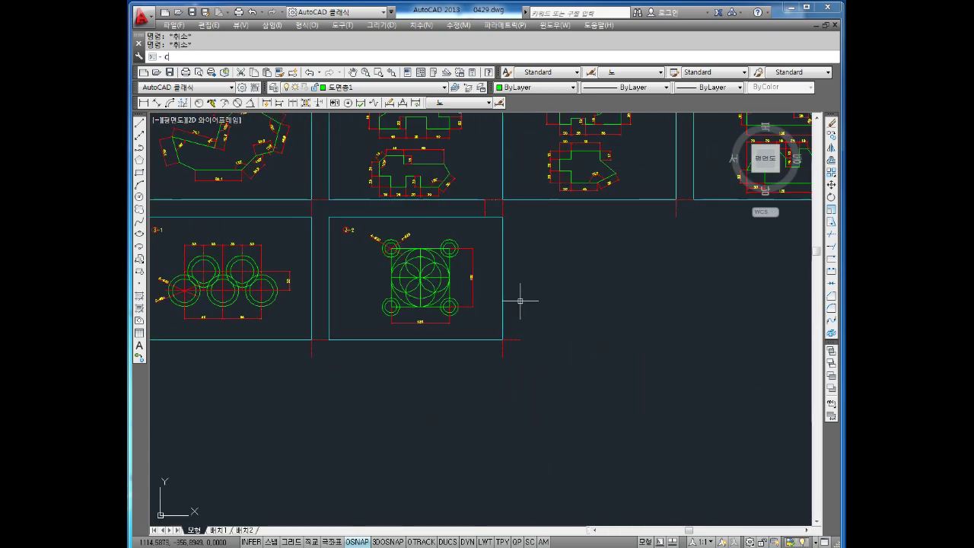
Copy all of sheet 3-2 one frame width to the right with CO.
{"action": "type", "text": "o"}
{"action": "key", "text": "Return"}
{"action": "scroll", "coordinate": [528, 254], "scroll_direction": "up", "scroll_amount": 2}
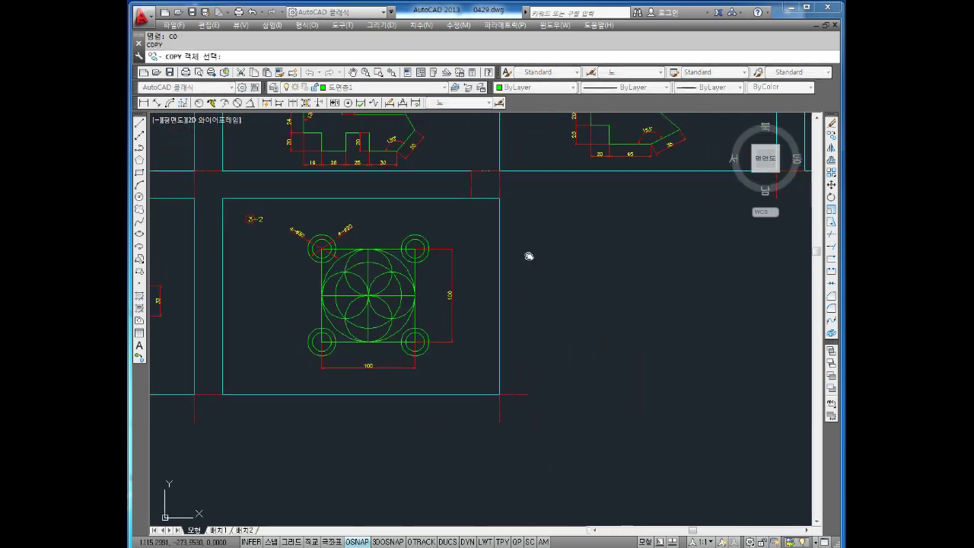
{"action": "left_click", "coordinate": [572, 193]}
{"action": "left_click", "coordinate": [232, 462]}
{"action": "key", "text": "Return"}
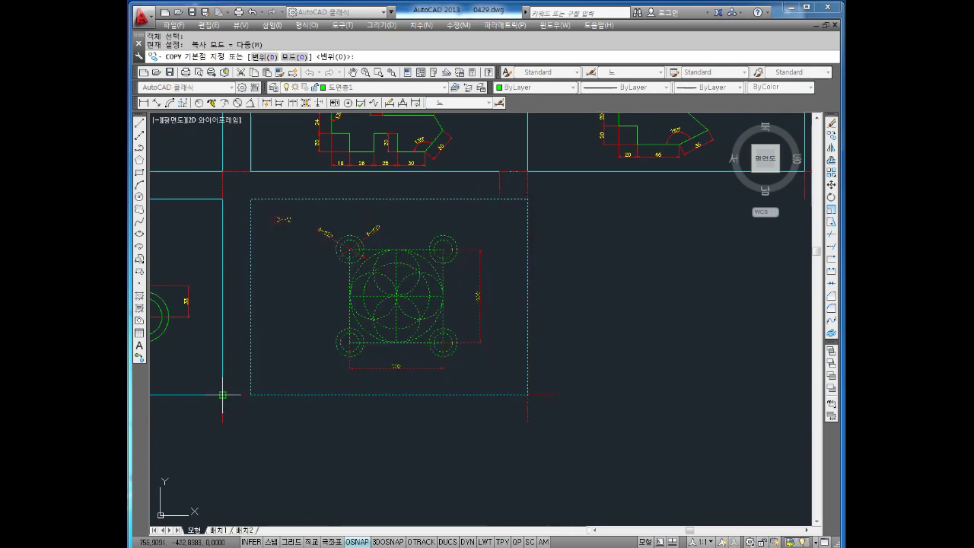
{"action": "left_click", "coordinate": [223, 395]}
{"action": "left_click", "coordinate": [527, 395]}
{"action": "key", "text": "Escape"}
Clear the accidental selection and save the drawing.
{"action": "scroll", "coordinate": [583, 330], "scroll_direction": "up", "scroll_amount": 1}
{"action": "scroll", "coordinate": [619, 314], "scroll_direction": "down", "scroll_amount": 1}
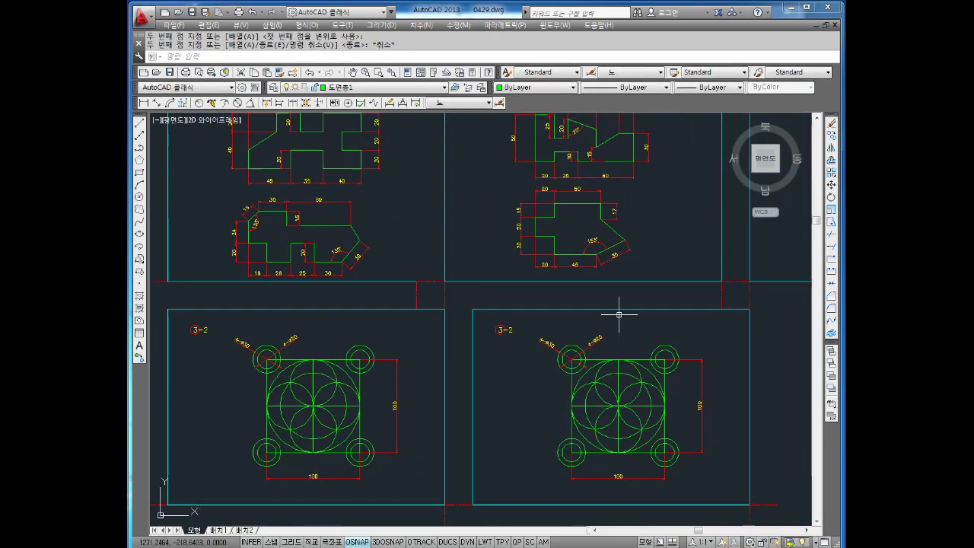
{"action": "left_click", "coordinate": [786, 294]}
{"action": "key", "text": "Escape"}
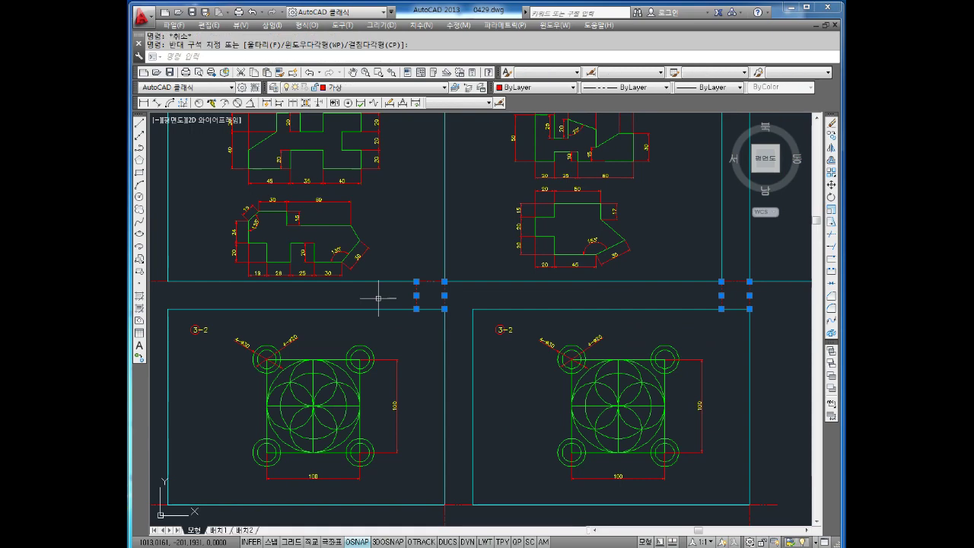
{"action": "key", "text": "Escape"}
{"action": "scroll", "coordinate": [387, 253], "scroll_direction": "down", "scroll_amount": 5}
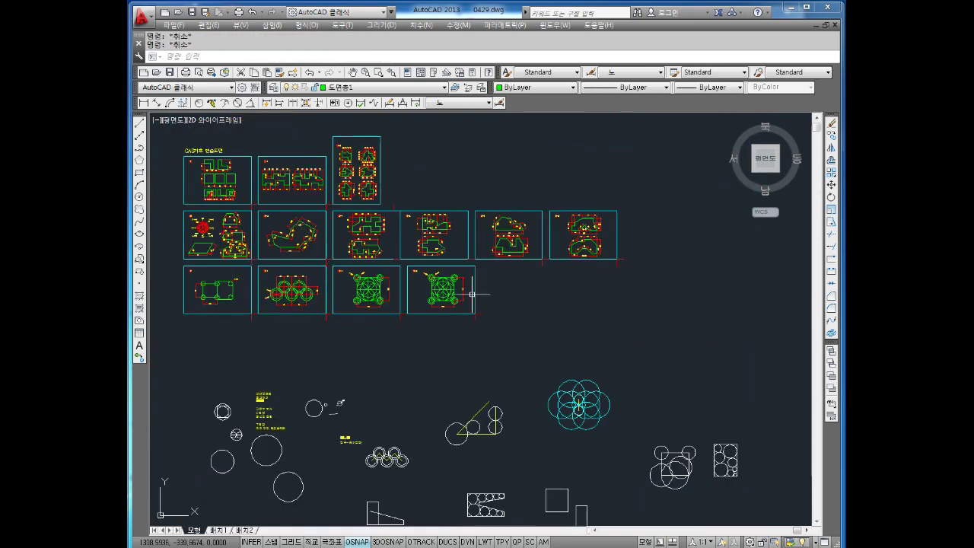
{"action": "key", "text": "ctrl+s"}
{"action": "middle_click_drag", "start_coordinate": [599, 350], "coordinate": [587, 309]}
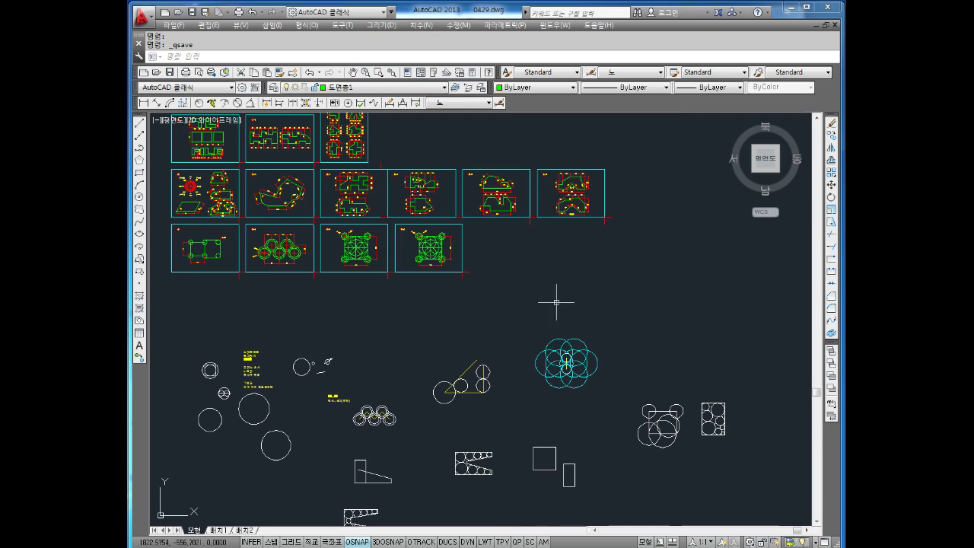
{"action": "scroll", "coordinate": [414, 233], "scroll_direction": "up", "scroll_amount": 2}
{"action": "scroll", "coordinate": [415, 232], "scroll_direction": "up", "scroll_amount": 4}
Change the copied sheet's label from 3-2 to 3-3.
{"action": "middle_click_drag", "start_coordinate": [598, 259], "coordinate": [474, 277]}
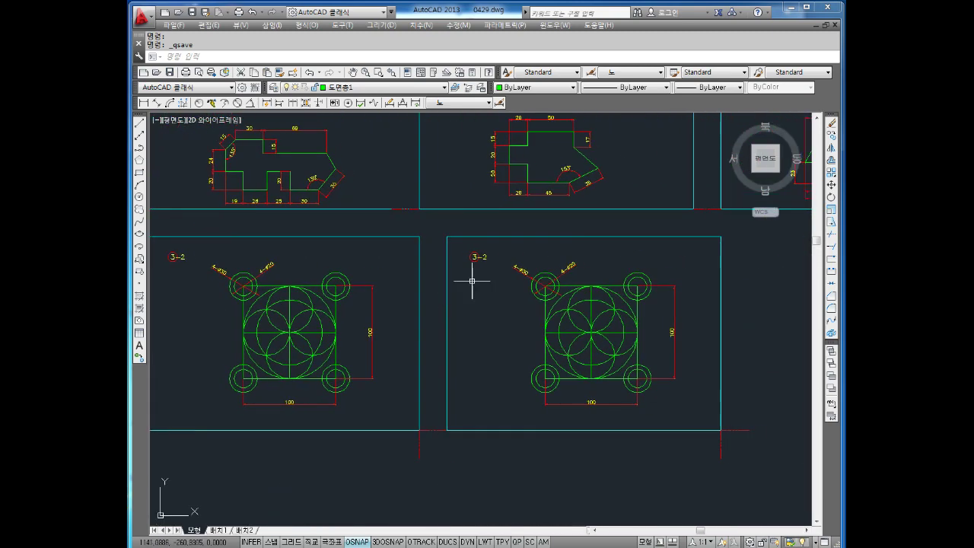
{"action": "scroll", "coordinate": [472, 244], "scroll_direction": "up", "scroll_amount": 3}
{"action": "double_click", "coordinate": [430, 226]}
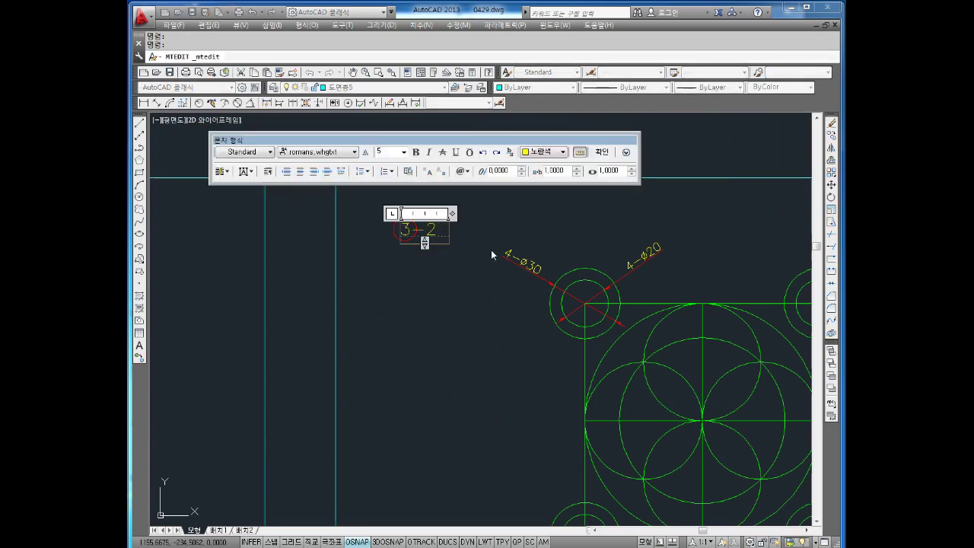
{"action": "key", "text": "BackSpace"}
{"action": "type", "text": "3"}
{"action": "left_click", "coordinate": [451, 388]}
Erase the flange drawing from sheet 3-3, leaving the frame and label.
{"action": "scroll", "coordinate": [487, 358], "scroll_direction": "down", "scroll_amount": 2}
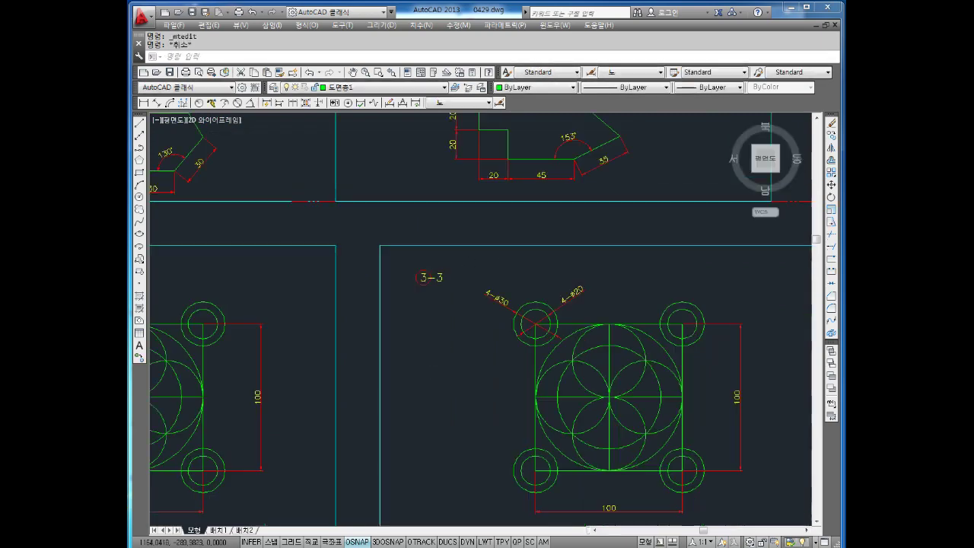
{"action": "scroll", "coordinate": [503, 343], "scroll_direction": "down", "scroll_amount": 2}
{"action": "scroll", "coordinate": [523, 328], "scroll_direction": "down", "scroll_amount": 2}
{"action": "scroll", "coordinate": [523, 329], "scroll_direction": "down", "scroll_amount": 1}
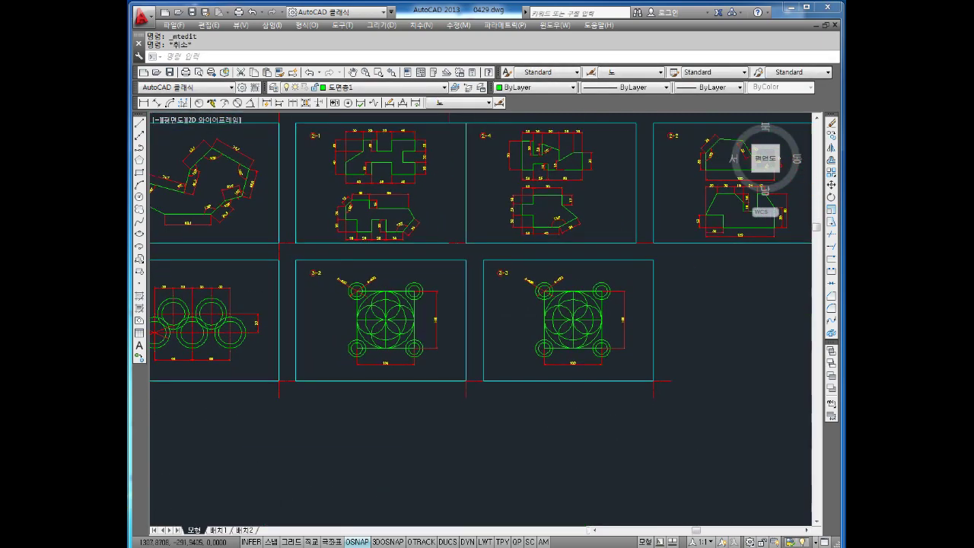
{"action": "scroll", "coordinate": [672, 317], "scroll_direction": "up", "scroll_amount": 4}
{"action": "left_click_drag", "start_coordinate": [700, 236], "coordinate": [415, 457]}
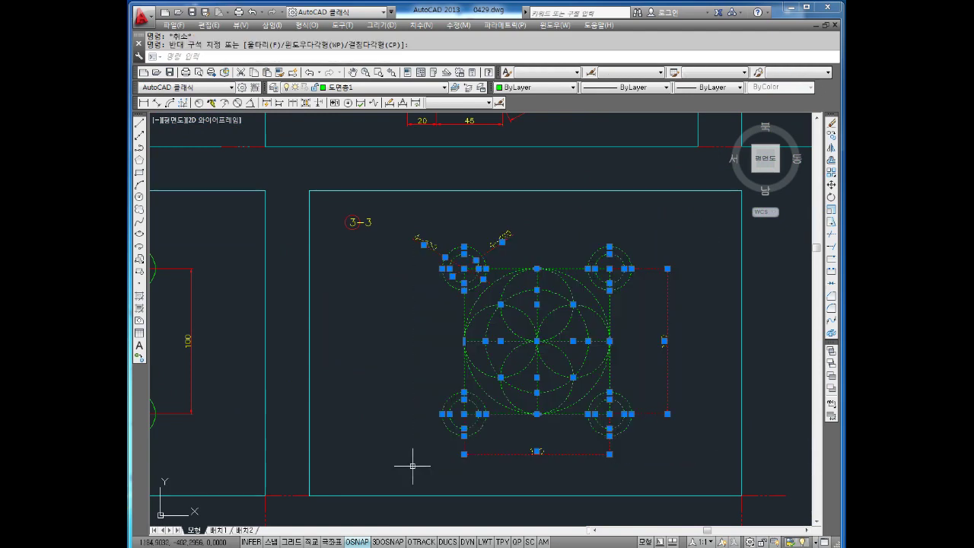
{"action": "key", "text": "Delete"}
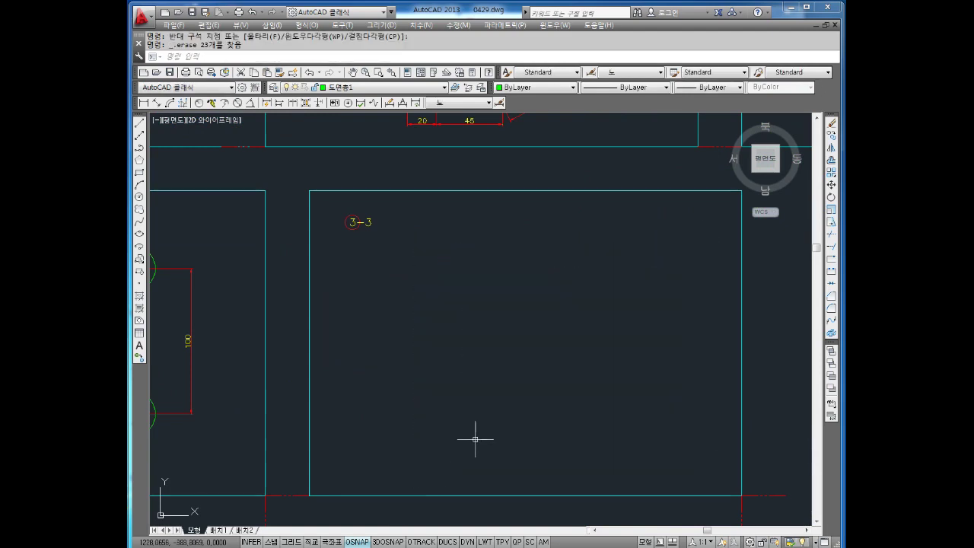
{"action": "key", "text": "Escape"}
{"action": "key", "text": "Escape"}
{"action": "type", "text": "REC"}
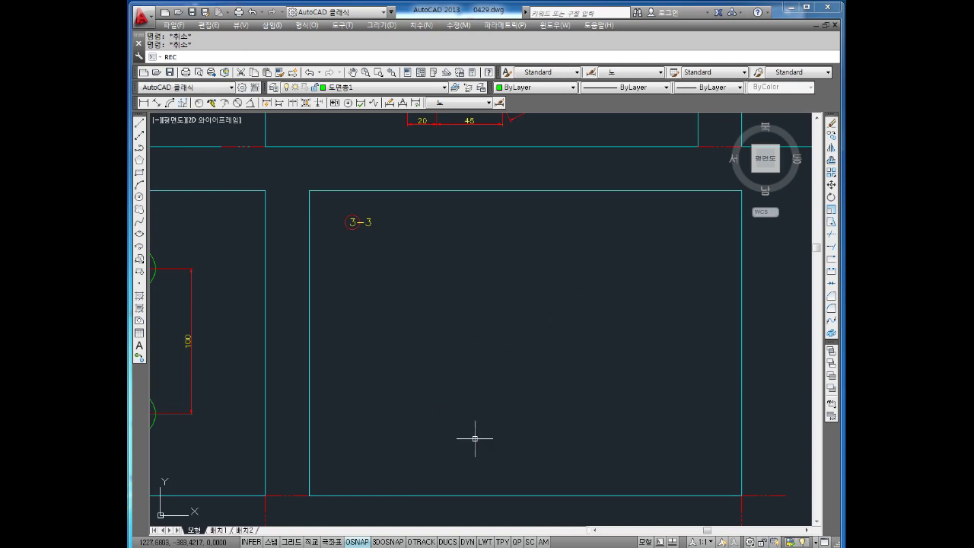
{"action": "key", "text": "Return"}
Draw a 120 by 100 rectangle inside sheet 3-3.
{"action": "left_click", "coordinate": [370, 432]}
{"action": "type", "text": "@120,1"}
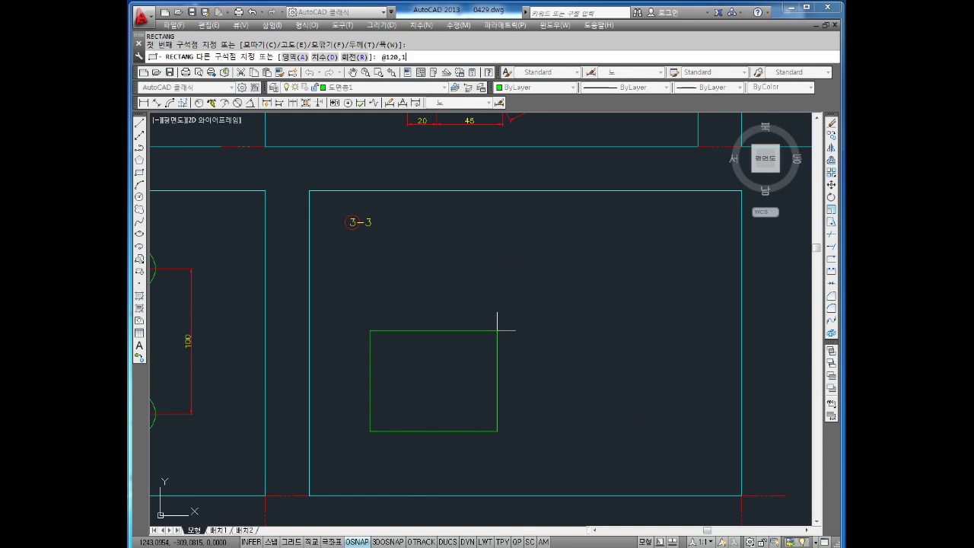
{"action": "type", "text": "00"}
{"action": "key", "text": "Return"}
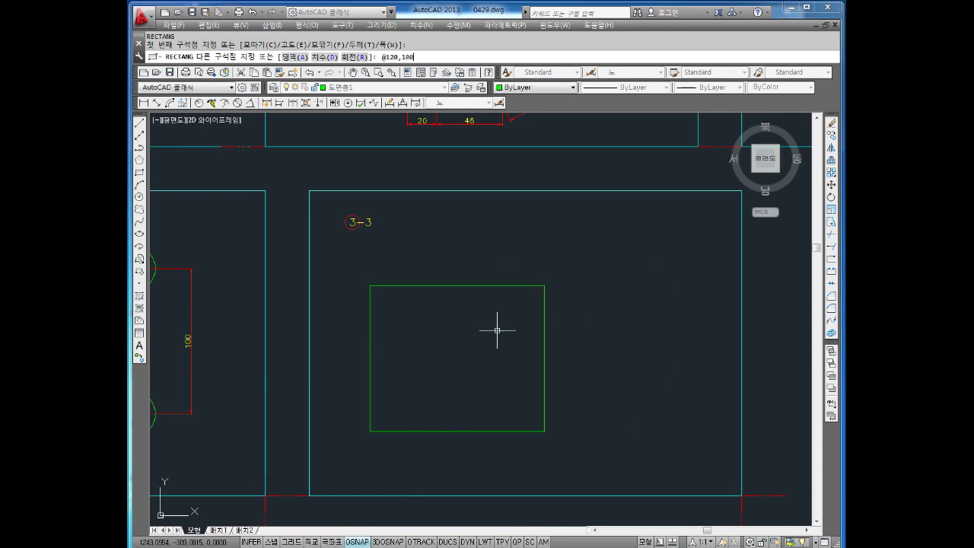
{"action": "key", "text": "Escape"}
{"action": "key", "text": "Escape"}
Draw a diameter-60 circle centred on the rectangle's top-left corner.
{"action": "type", "text": "c"}
{"action": "key", "text": "Return"}
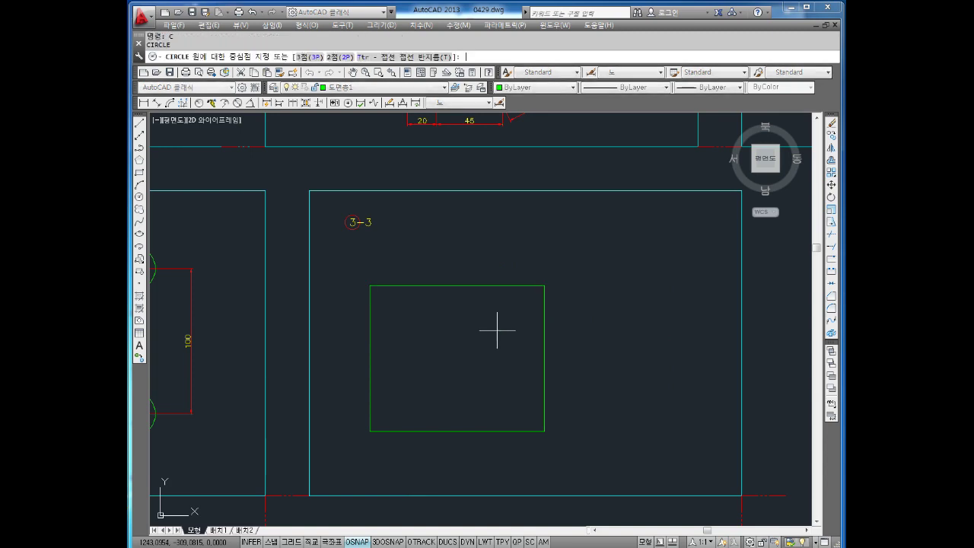
{"action": "left_click", "coordinate": [370, 286]}
{"action": "type", "text": "D"}
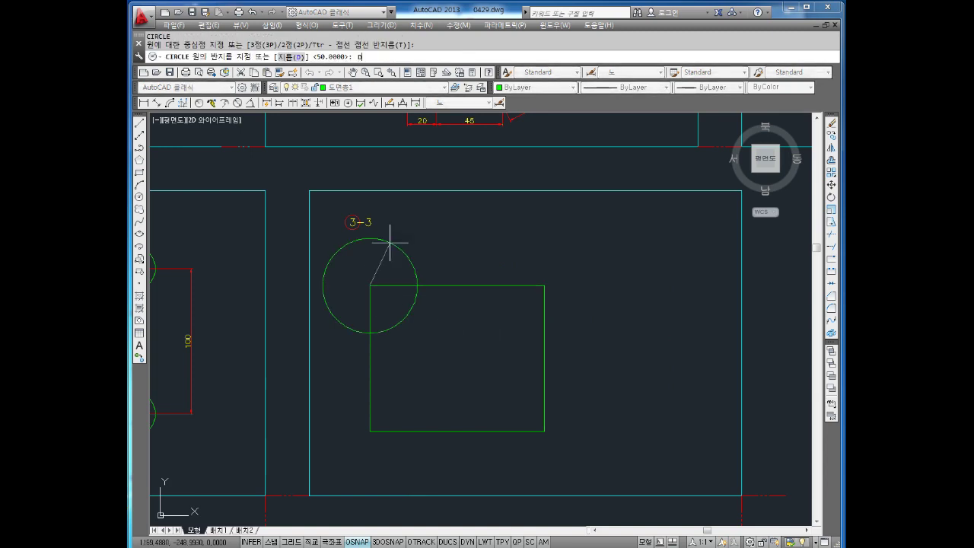
{"action": "key", "text": "Return"}
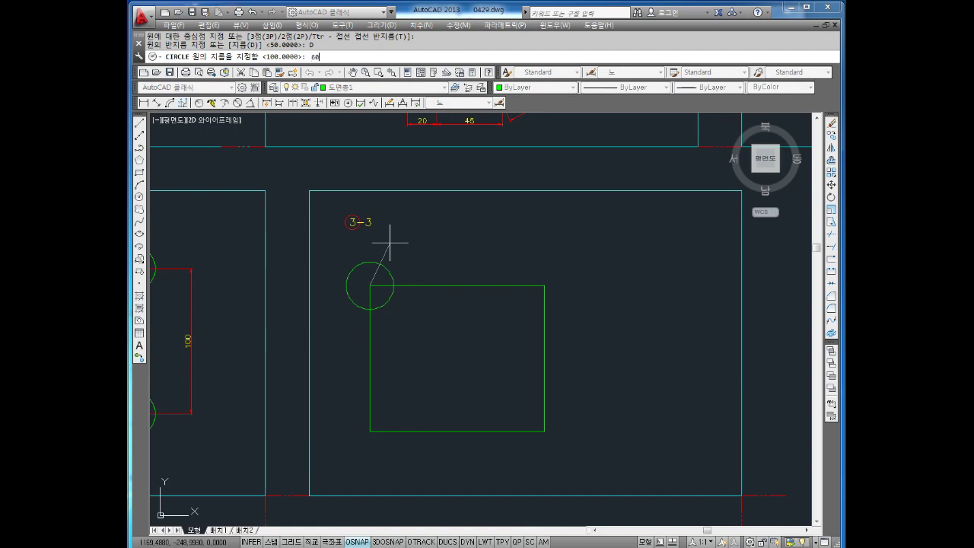
{"action": "key", "text": "Return"}
Copy the Ø60 circle onto the rectangle's top-right corner.
{"action": "type", "text": "c"}
{"action": "key", "text": "Return"}
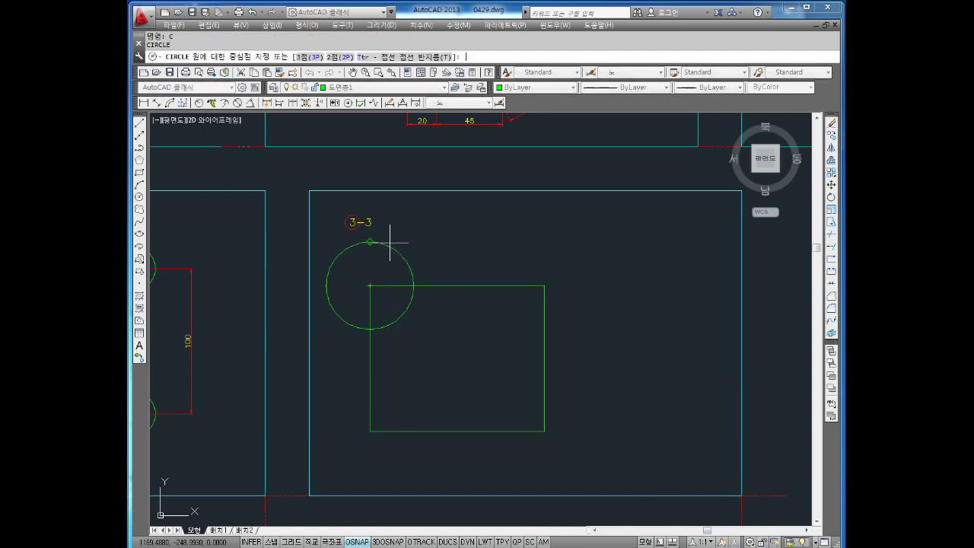
{"action": "key", "text": "Escape"}
{"action": "key", "text": "Escape"}
{"action": "type", "text": "co"}
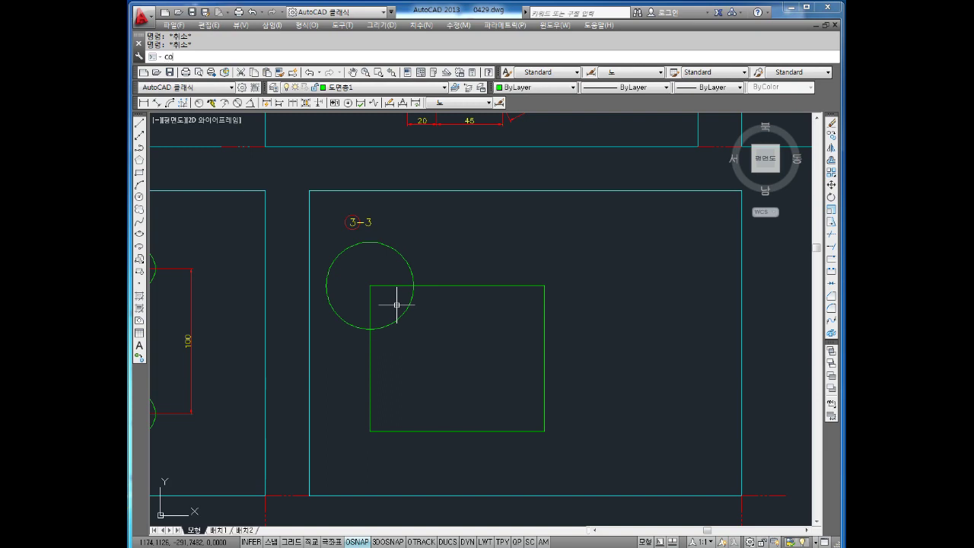
{"action": "key", "text": "Return"}
{"action": "left_click", "coordinate": [399, 256]}
{"action": "key", "text": "Return"}
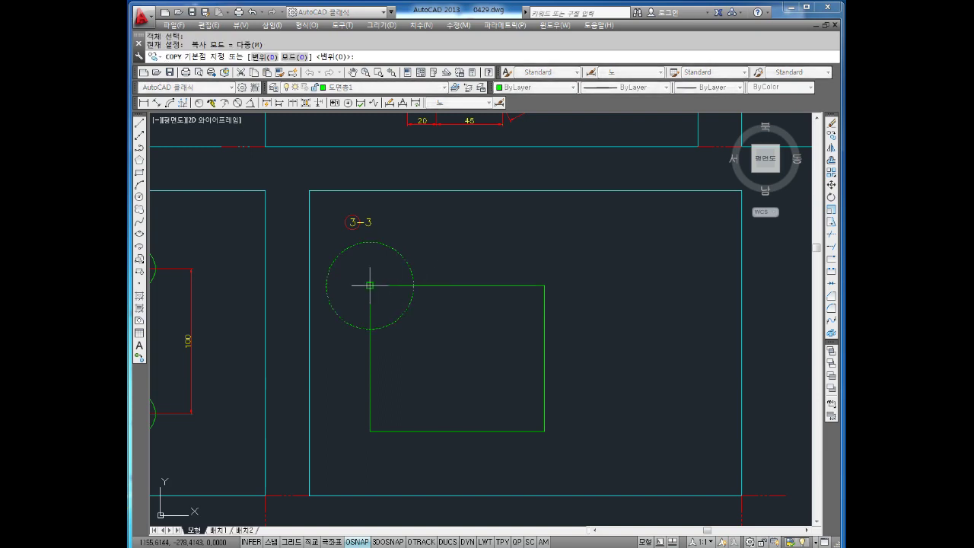
{"action": "left_click", "coordinate": [370, 286]}
{"action": "left_click", "coordinate": [545, 285]}
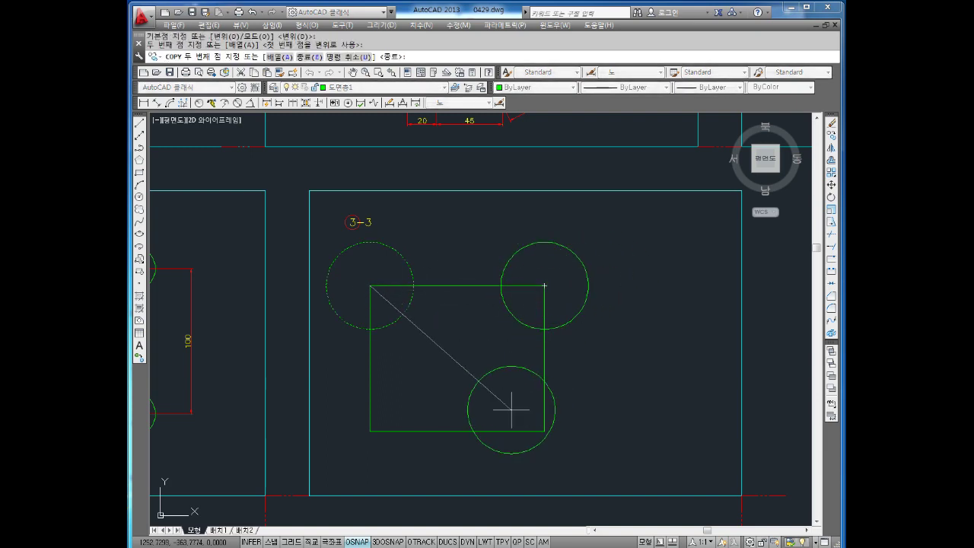
{"action": "key", "text": "Escape"}
{"action": "key", "text": "Escape"}
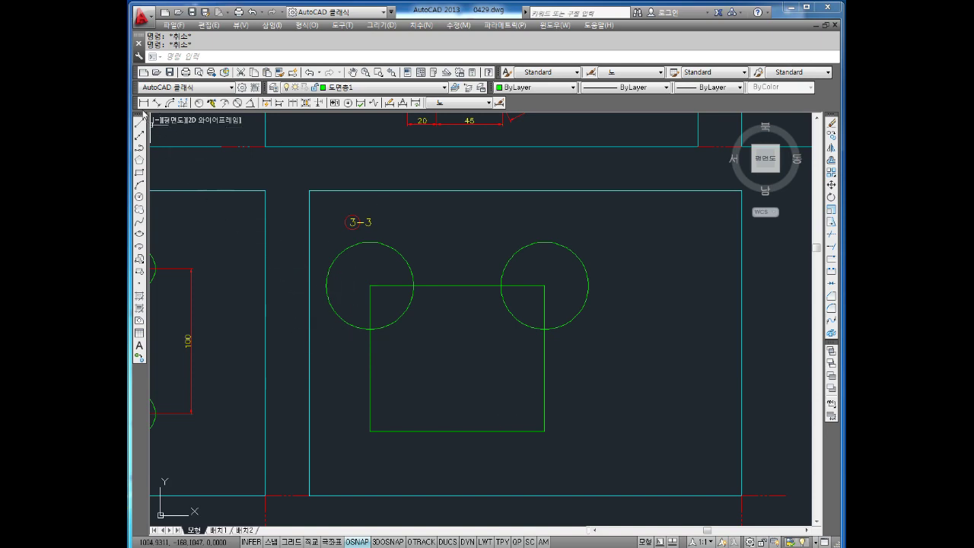
Add linear dimensions: 120 across the top, 50 and 100 on the left side.
{"action": "left_click", "coordinate": [143, 102]}
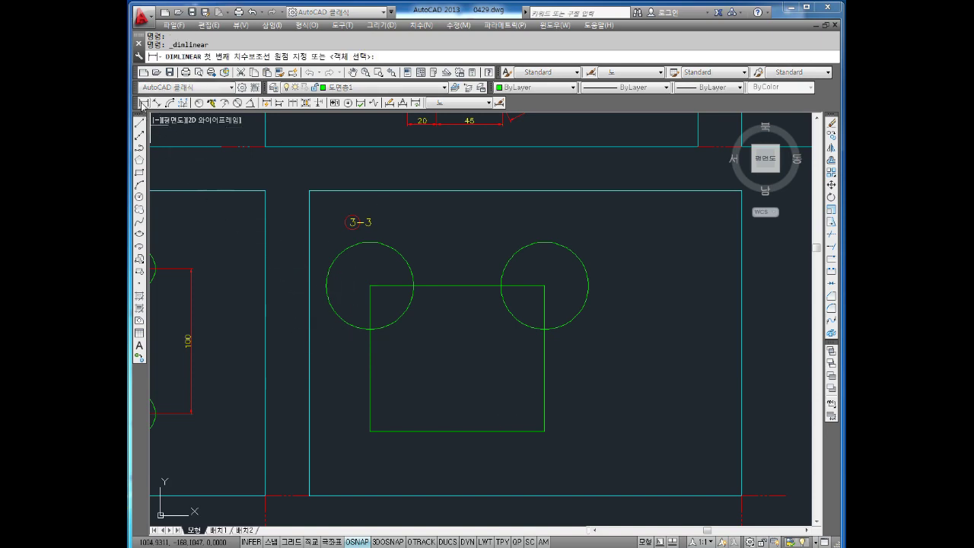
{"action": "left_click", "coordinate": [370, 286]}
{"action": "left_click", "coordinate": [545, 286]}
{"action": "left_click", "coordinate": [494, 233]}
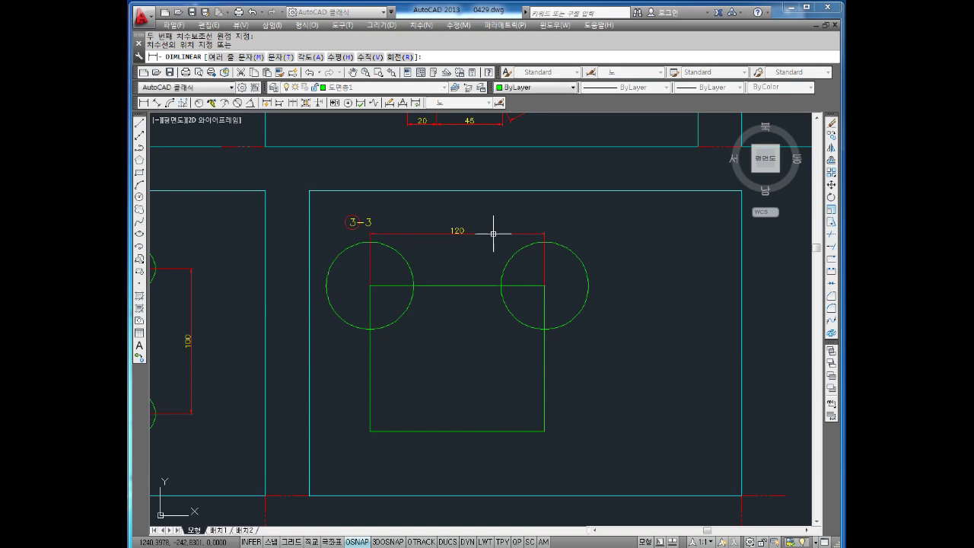
{"action": "key", "text": "Return"}
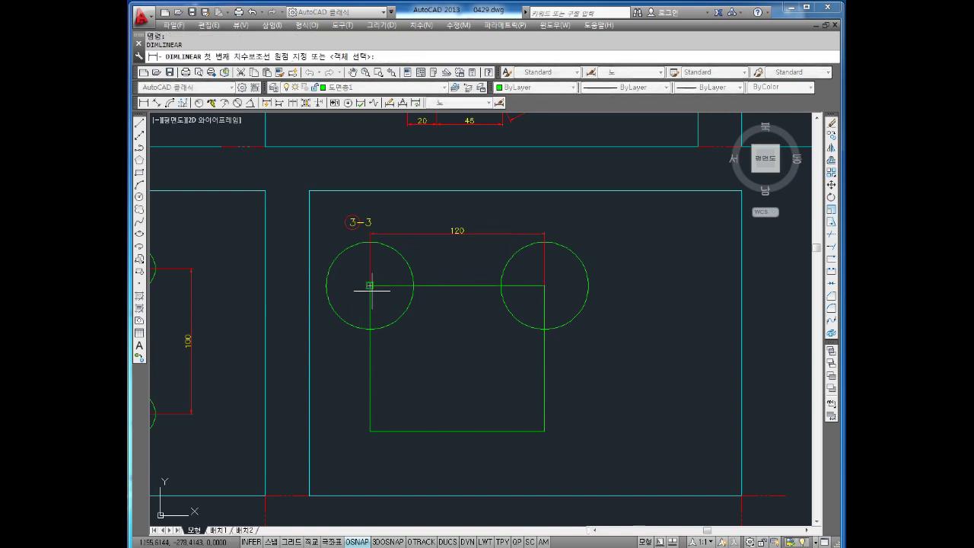
{"action": "left_click", "coordinate": [370, 286]}
{"action": "left_click", "coordinate": [370, 359]}
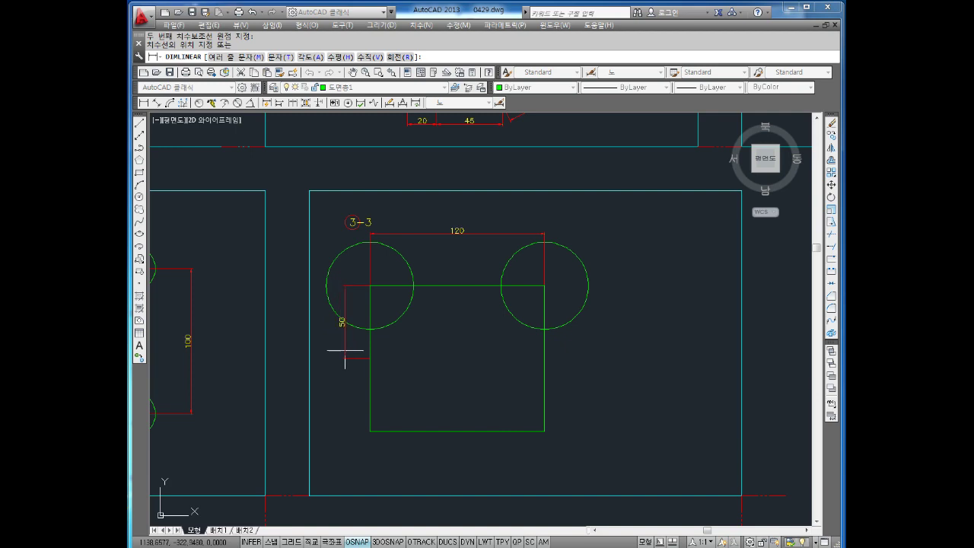
{"action": "left_click", "coordinate": [344, 352]}
{"action": "key", "text": "Return"}
{"action": "left_click", "coordinate": [370, 287]}
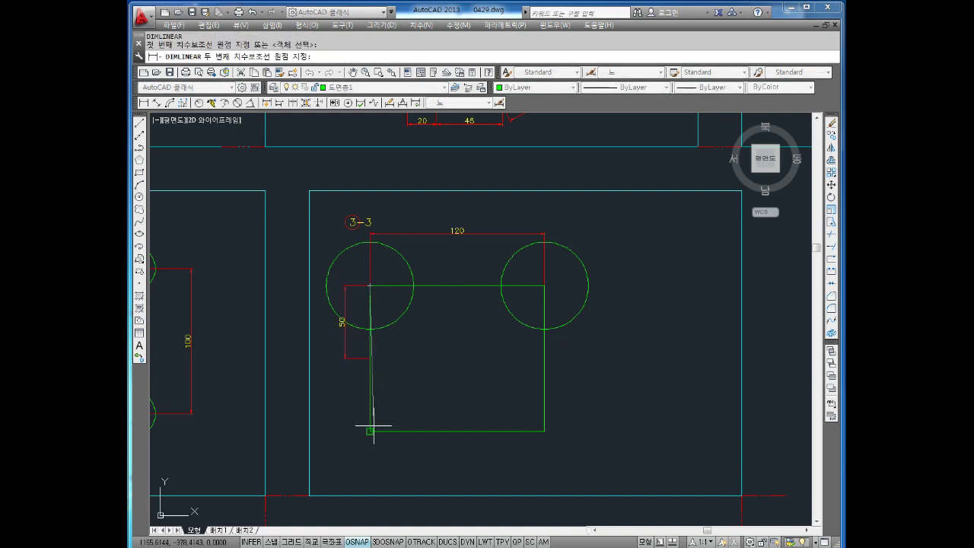
{"action": "left_click", "coordinate": [370, 430]}
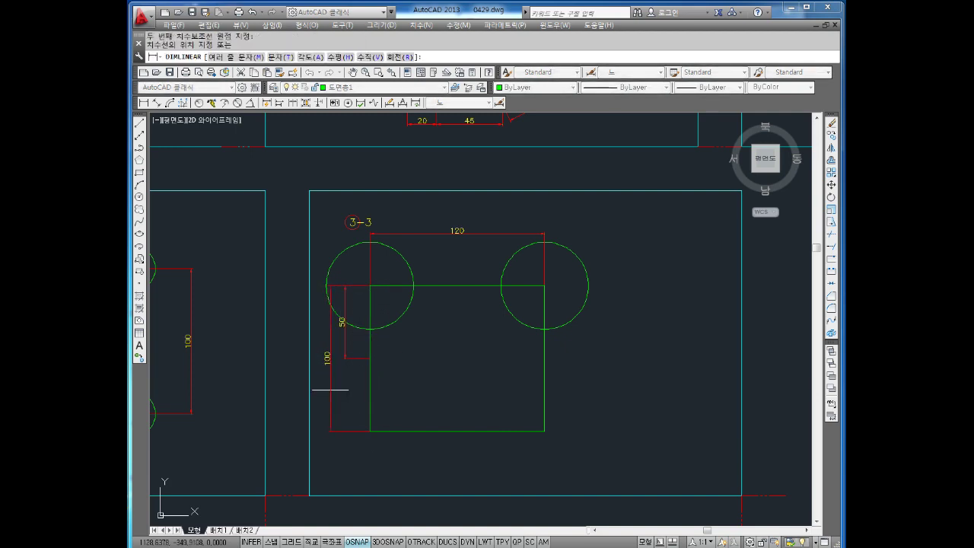
{"action": "left_click", "coordinate": [330, 390]}
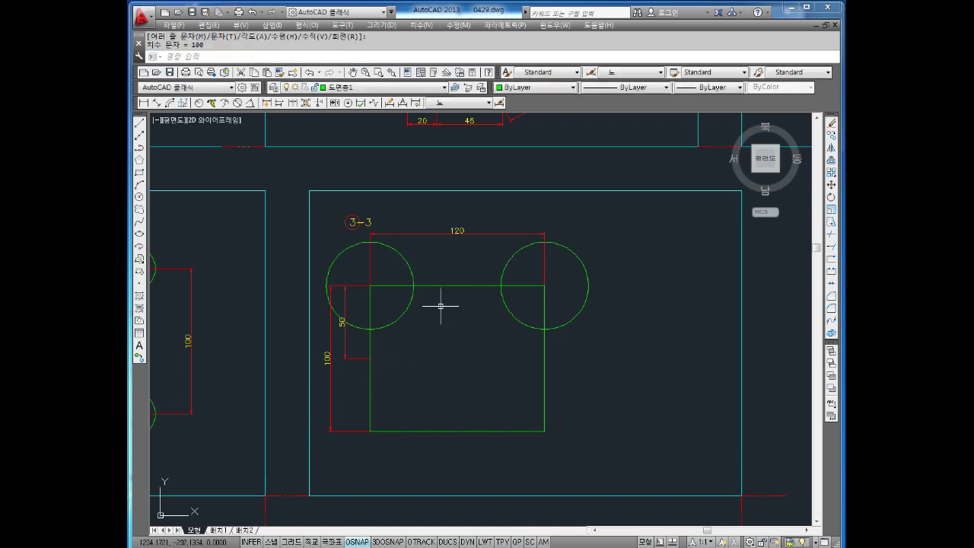
Dimension the top-left circle R30 and the top-right circle Ø60.
{"action": "left_click", "coordinate": [200, 102]}
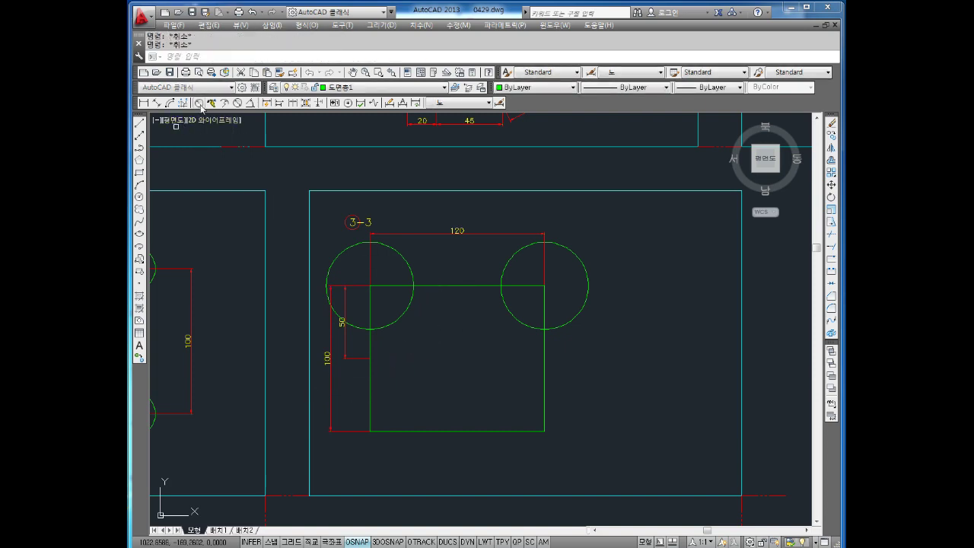
{"action": "left_click", "coordinate": [405, 314]}
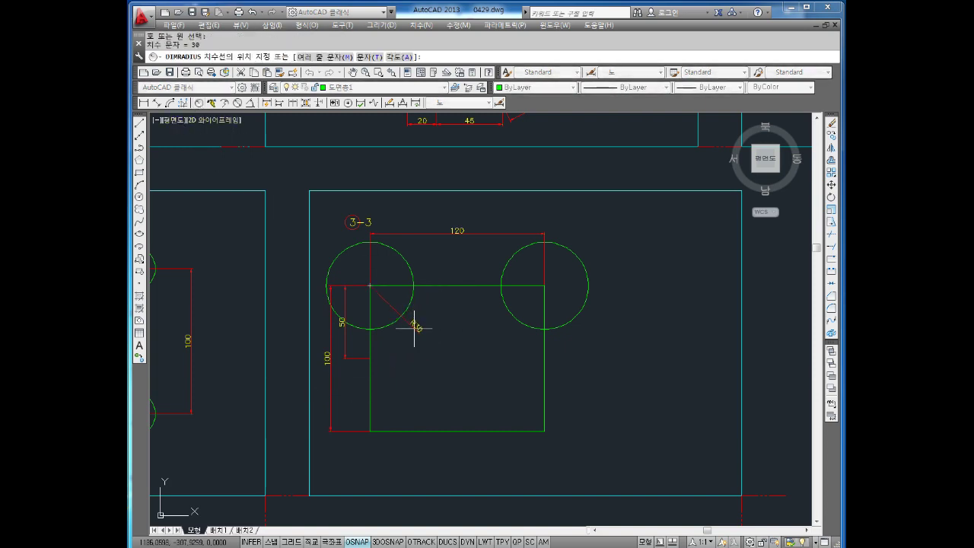
{"action": "left_click", "coordinate": [238, 102]}
{"action": "left_click", "coordinate": [504, 299]}
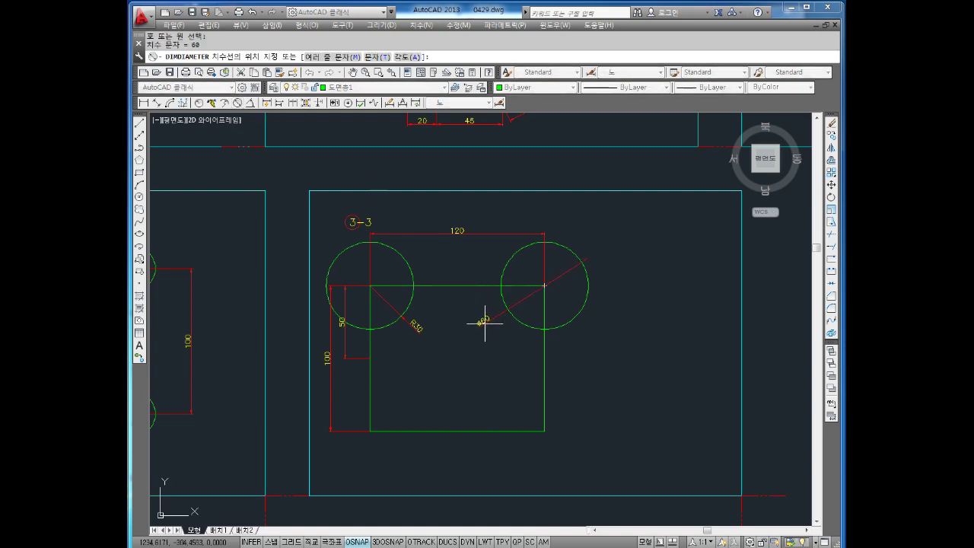
{"action": "left_click", "coordinate": [485, 323]}
{"action": "key", "text": "Escape"}
{"action": "key", "text": "Escape"}
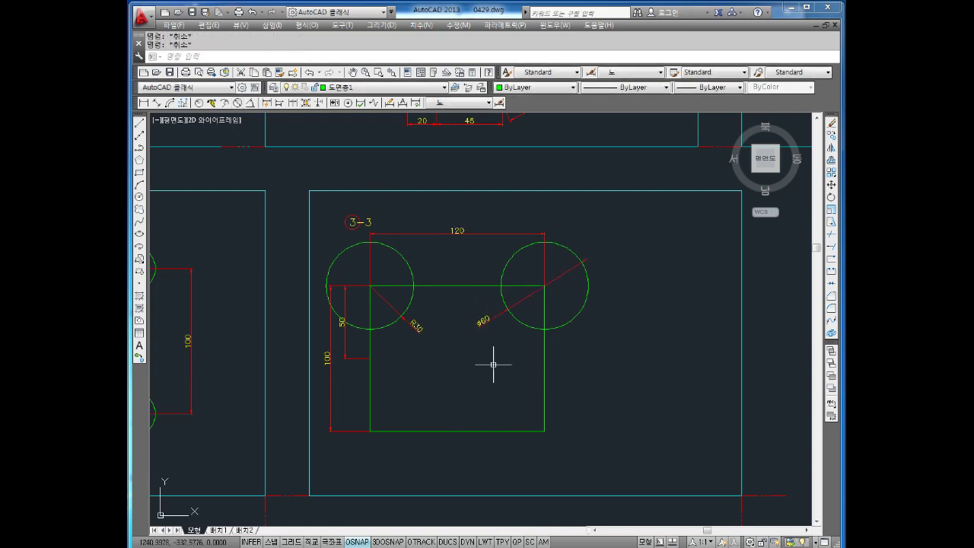
{"action": "type", "text": "c"}
{"action": "key", "text": "Return"}
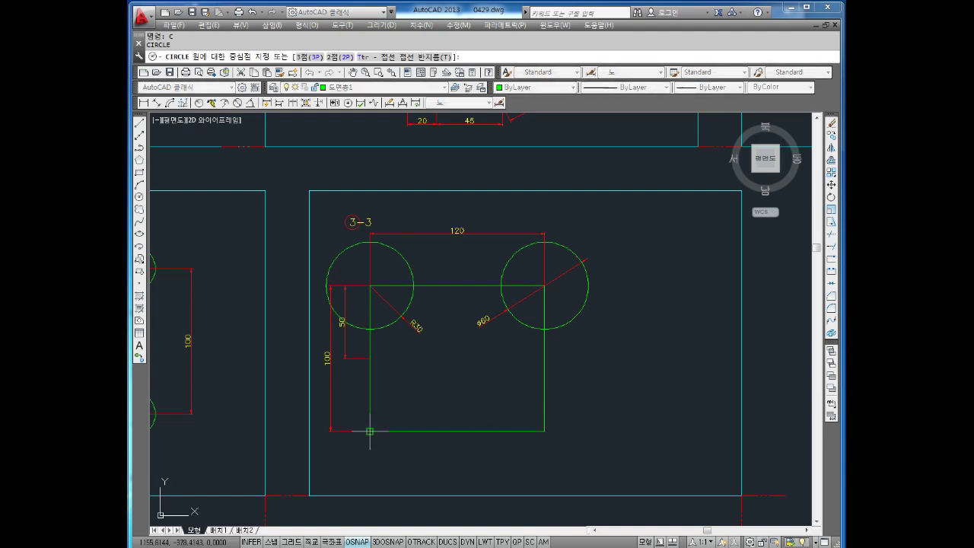
Draw a circle centred on the lower-left corner and a 2P circle spanning the bottom edge.
{"action": "left_click", "coordinate": [370, 431]}
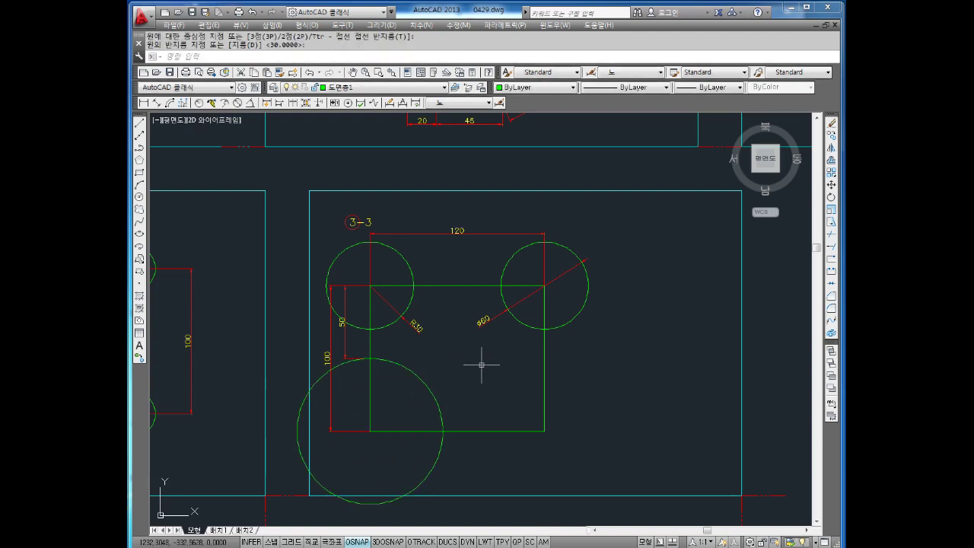
{"action": "key", "text": "Escape"}
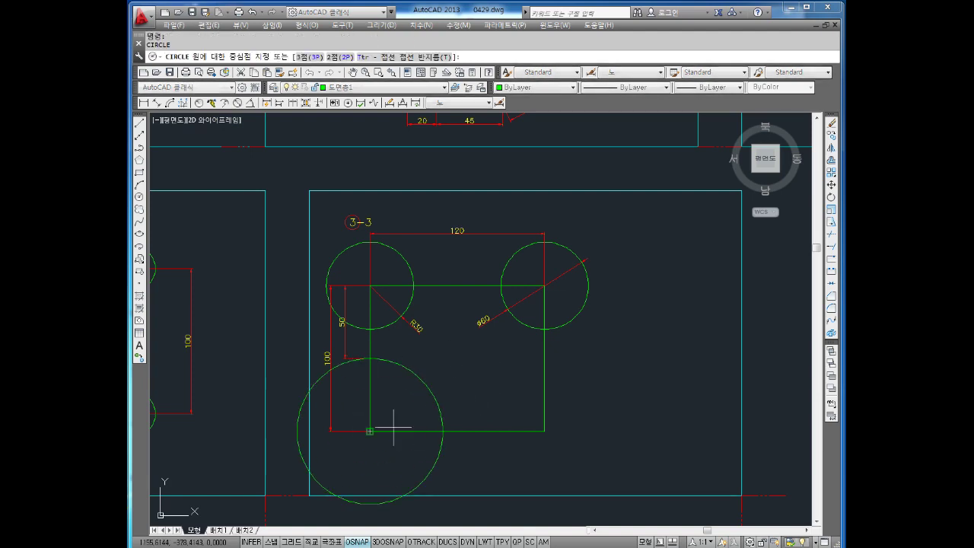
{"action": "key", "text": "Return"}
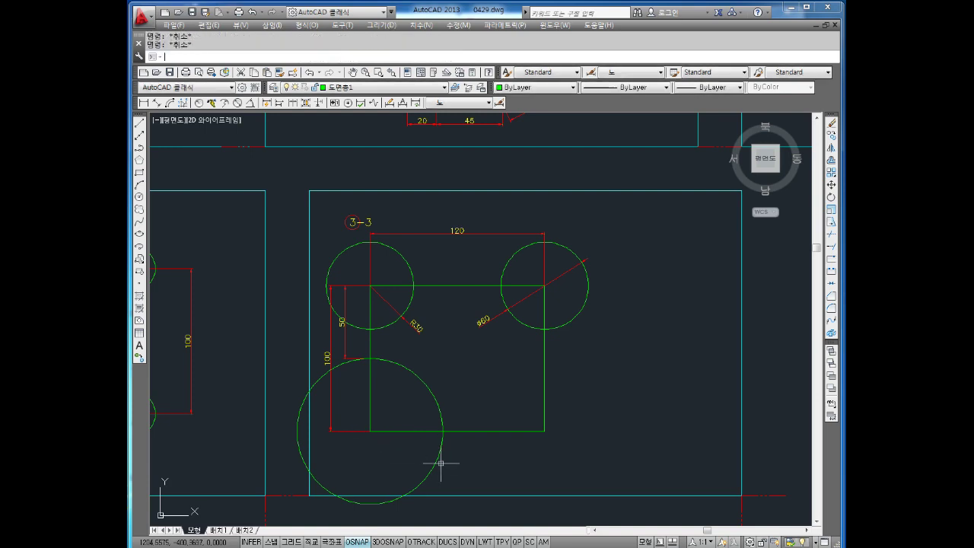
{"action": "type", "text": "c2P"}
{"action": "key", "text": "Return"}
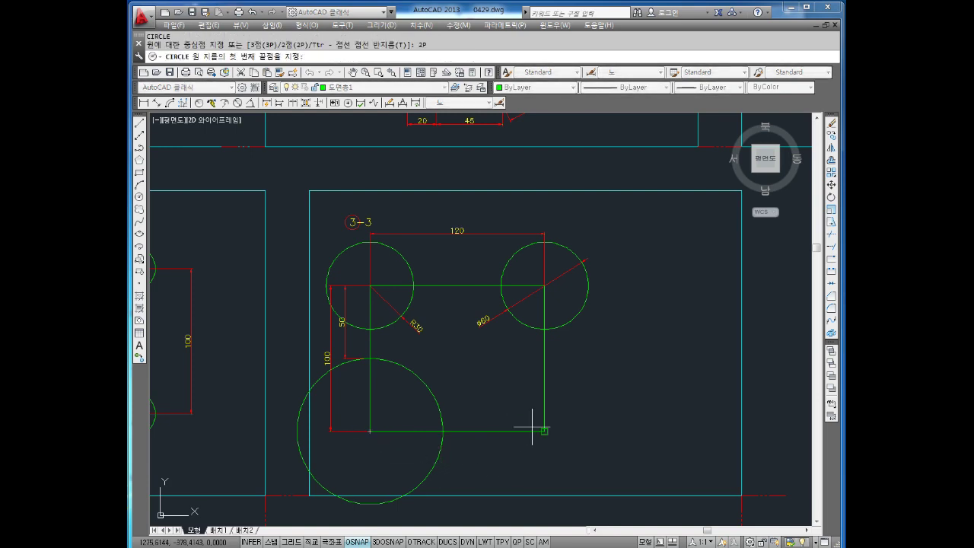
{"action": "left_click", "coordinate": [544, 430]}
{"action": "left_click", "coordinate": [370, 431]}
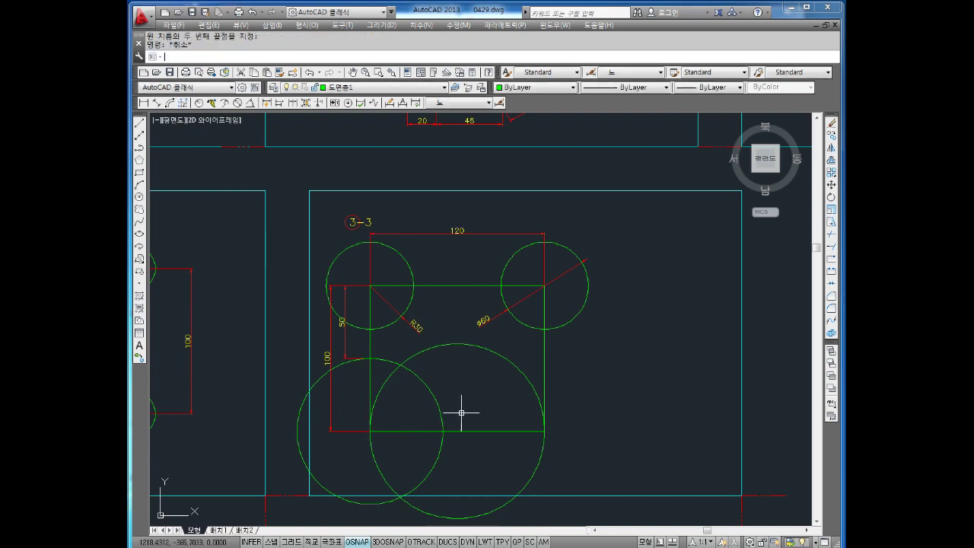
Draw a third overlapping circle by three points, starting at the bottom edge's midpoint.
{"action": "type", "text": "c"}
{"action": "key", "text": "Return"}
{"action": "type", "text": "3p"}
{"action": "key", "text": "Return"}
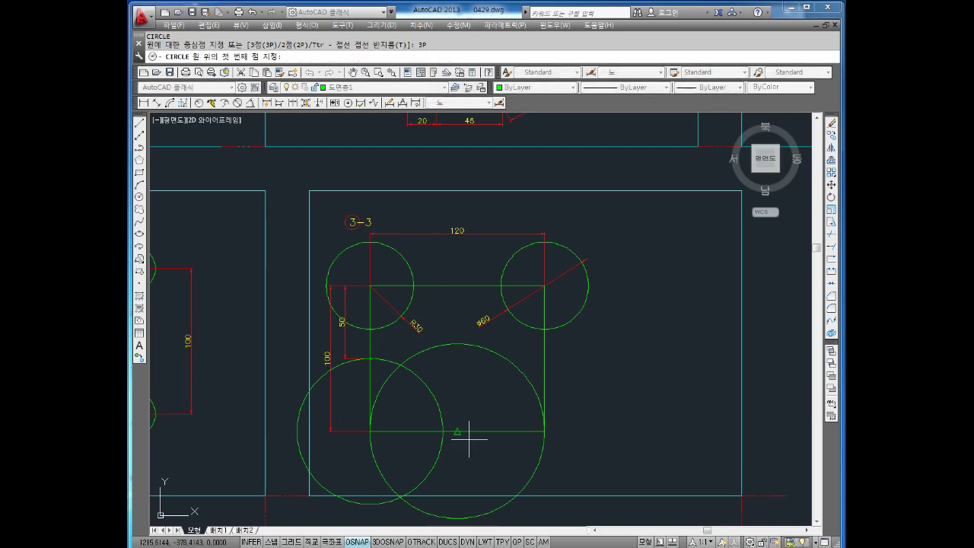
{"action": "left_click", "coordinate": [443, 430]}
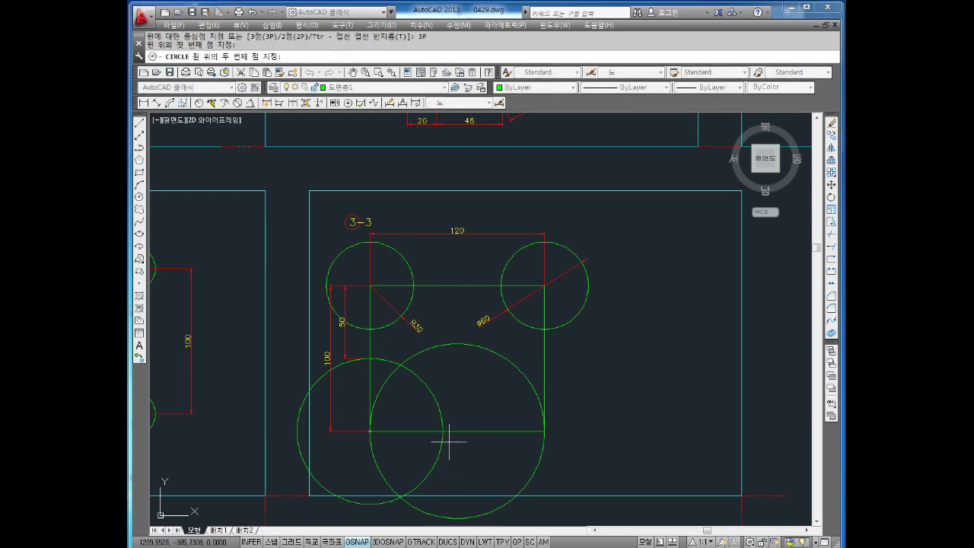
{"action": "left_click", "coordinate": [545, 431]}
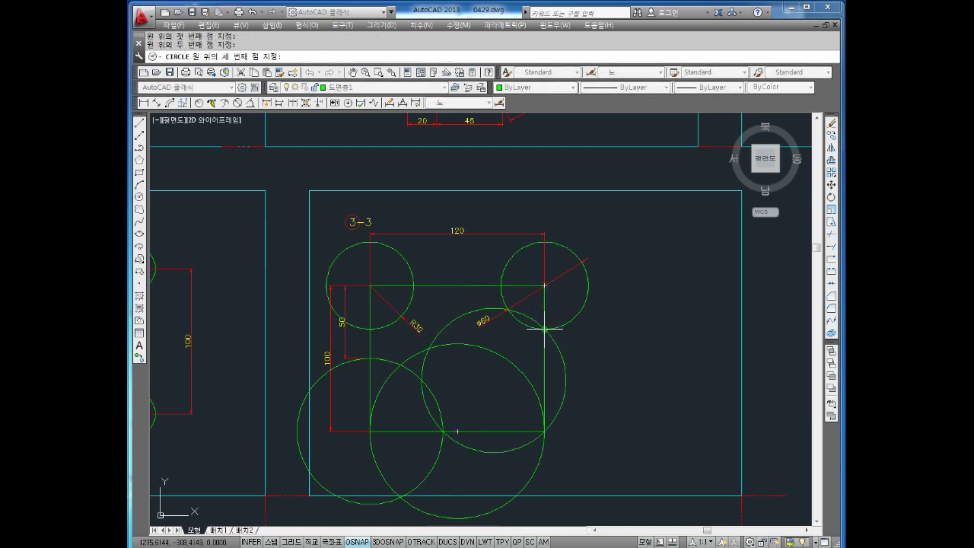
{"action": "key", "text": "Escape"}
{"action": "key", "text": "Escape"}
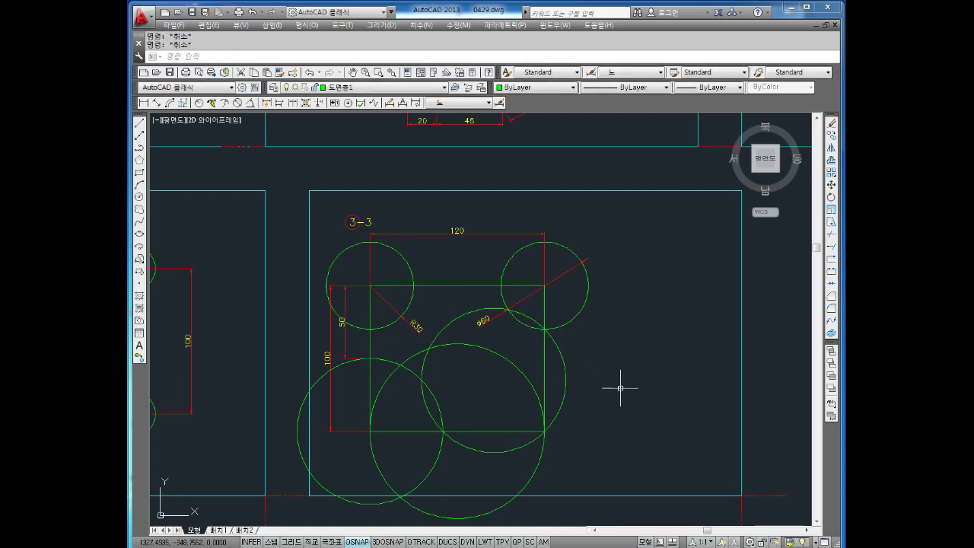
{"action": "scroll", "coordinate": [618, 381], "scroll_direction": "down", "scroll_amount": 2}
{"action": "middle_click_drag", "start_coordinate": [618, 374], "coordinate": [587, 363]}
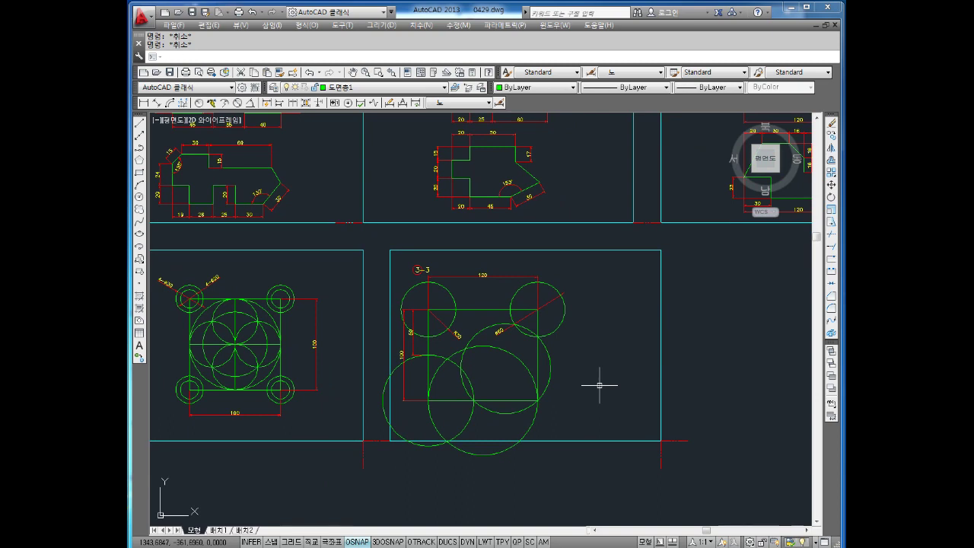
Move the whole 3-3 drawing further right inside its sheet frame.
{"action": "type", "text": "m"}
{"action": "key", "text": "Return"}
{"action": "left_click", "coordinate": [587, 289]}
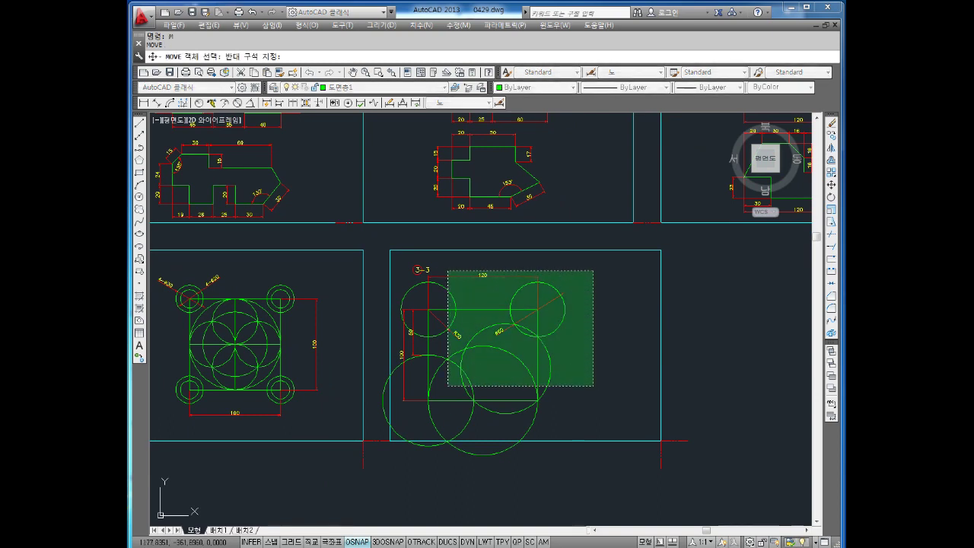
{"action": "left_click", "coordinate": [451, 400]}
{"action": "left_click", "coordinate": [470, 297]}
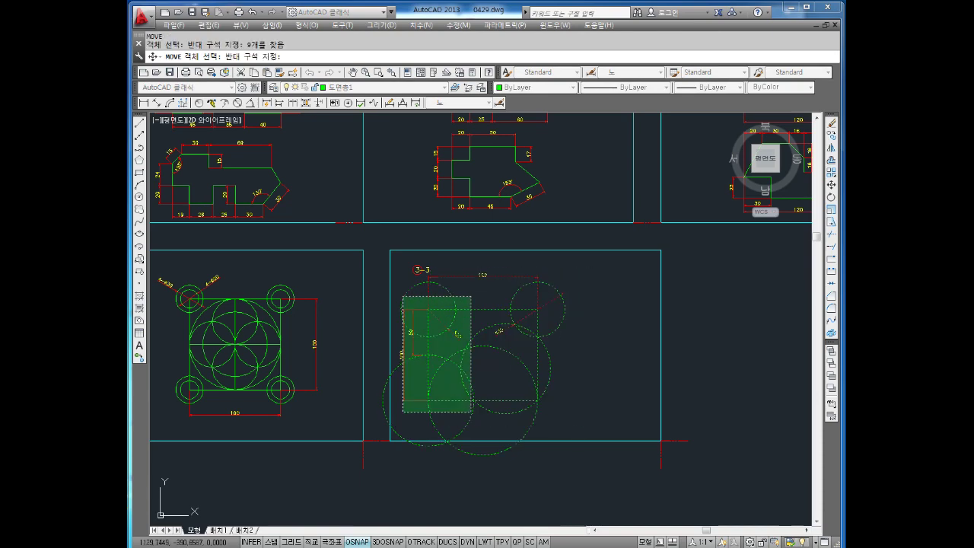
{"action": "left_click", "coordinate": [394, 421]}
{"action": "key", "text": "Return"}
{"action": "left_click", "coordinate": [460, 361]}
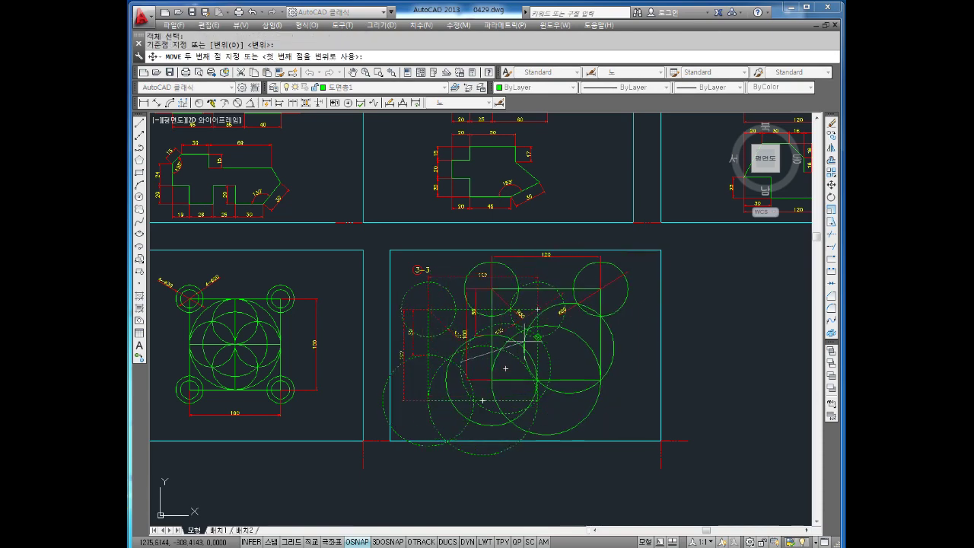
{"action": "left_click", "coordinate": [522, 350]}
{"action": "key", "text": "Escape"}
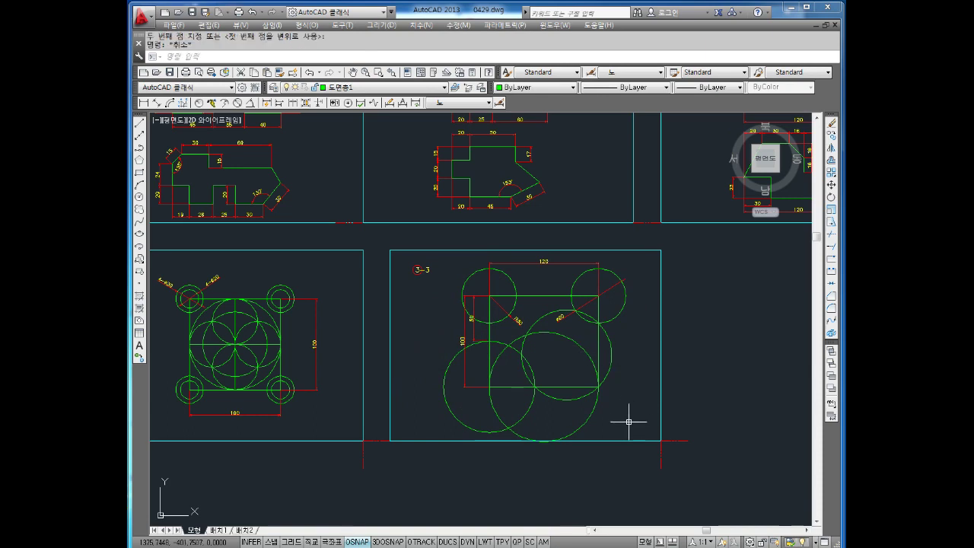
Select the drawing for a second move, then abandon it.
{"action": "scroll", "coordinate": [588, 349], "scroll_direction": "up", "scroll_amount": 2}
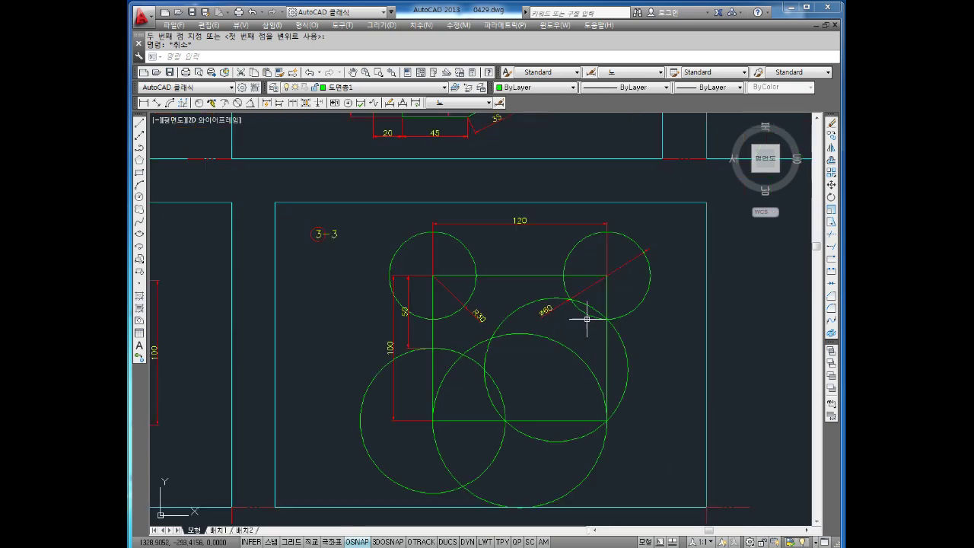
{"action": "type", "text": "m"}
{"action": "key", "text": "Return"}
{"action": "left_click", "coordinate": [674, 219]}
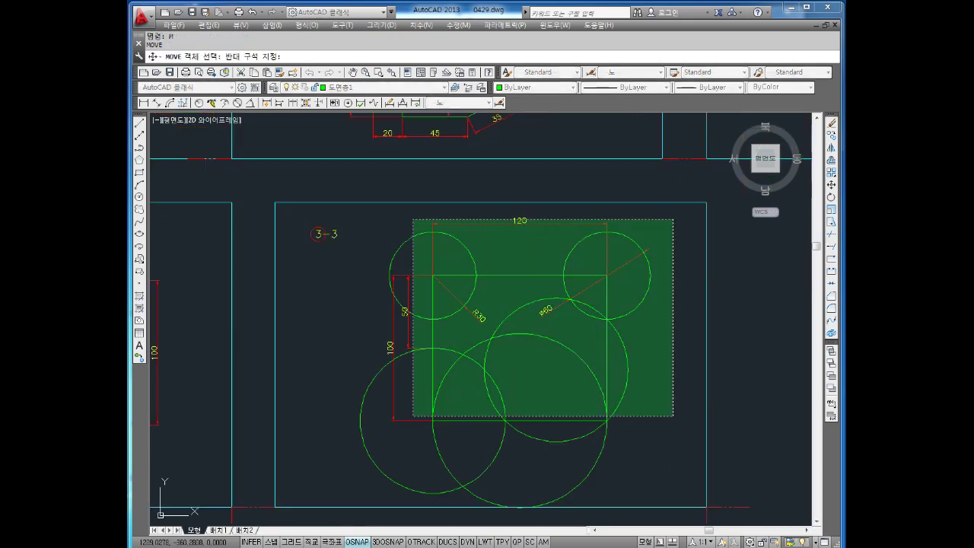
{"action": "left_click", "coordinate": [348, 506]}
{"action": "key", "text": "Return"}
{"action": "left_click", "coordinate": [524, 399]}
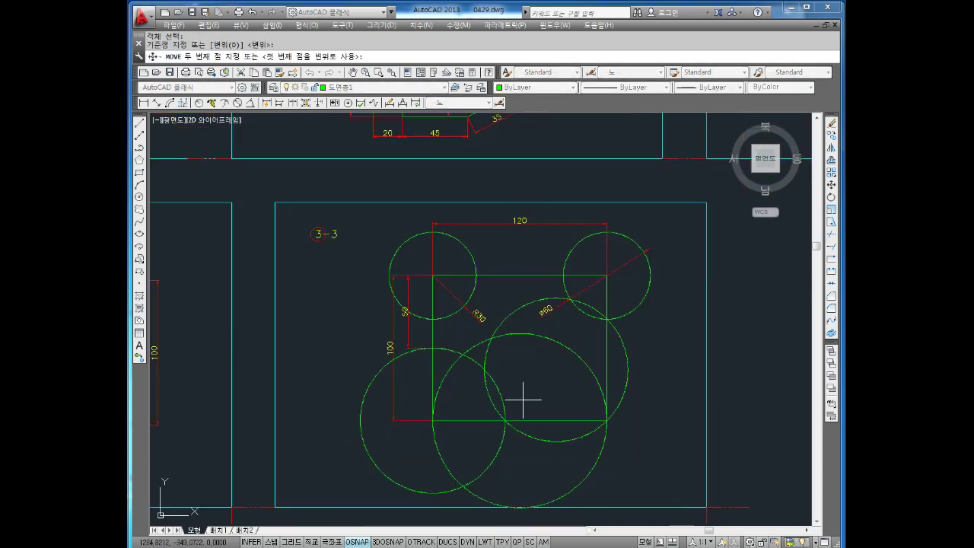
{"action": "key", "text": "Escape"}
{"action": "key", "text": "Escape"}
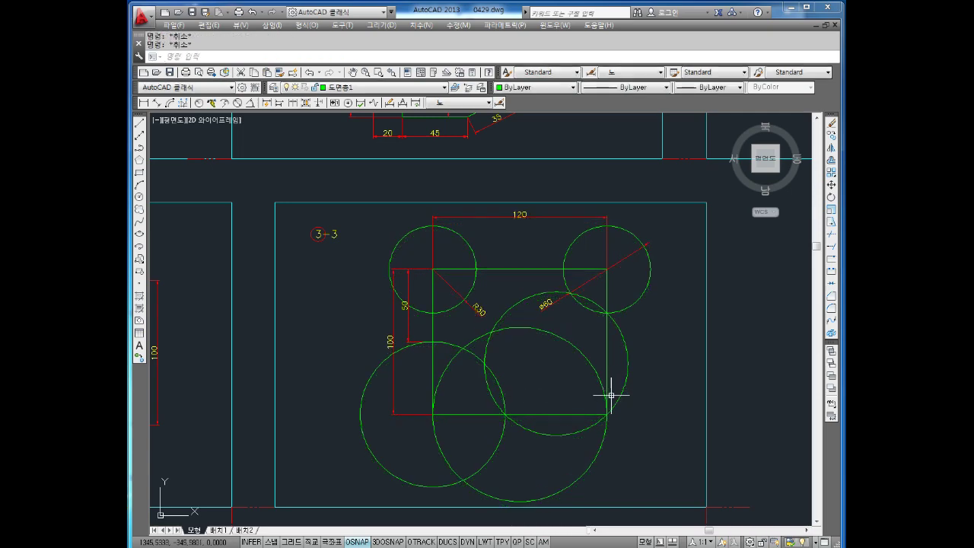
Draw a radius-2 circle at the rectangle's lower-left corner.
{"action": "middle_click_drag", "start_coordinate": [591, 388], "coordinate": [627, 357]}
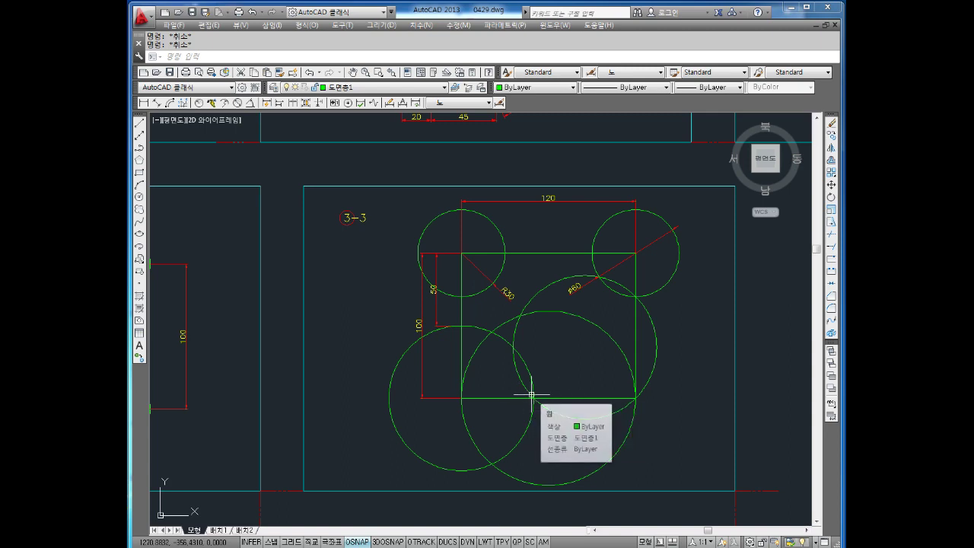
{"action": "type", "text": "c"}
{"action": "key", "text": "Return"}
{"action": "scroll", "coordinate": [531, 396], "scroll_direction": "up", "scroll_amount": 3}
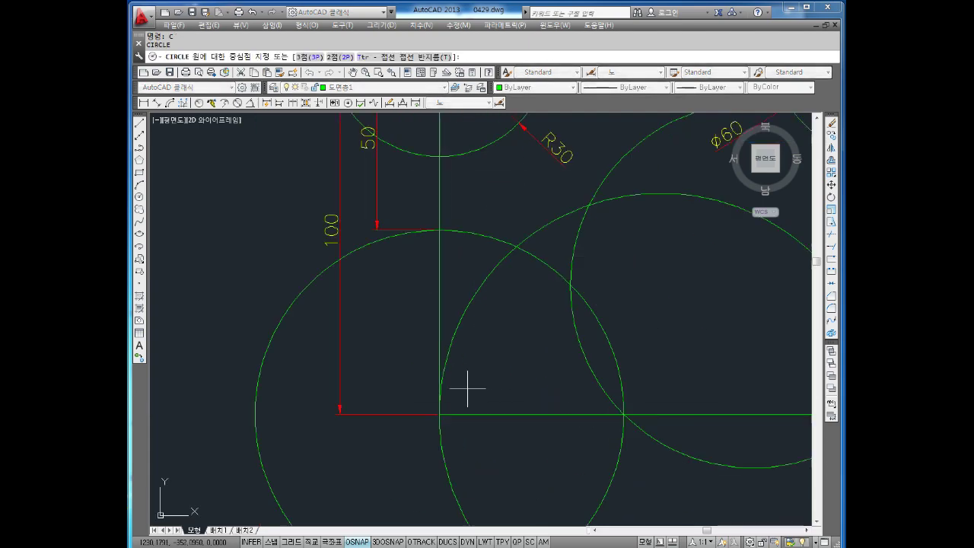
{"action": "scroll", "coordinate": [465, 388], "scroll_direction": "up", "scroll_amount": 3}
{"action": "left_click", "coordinate": [397, 421]}
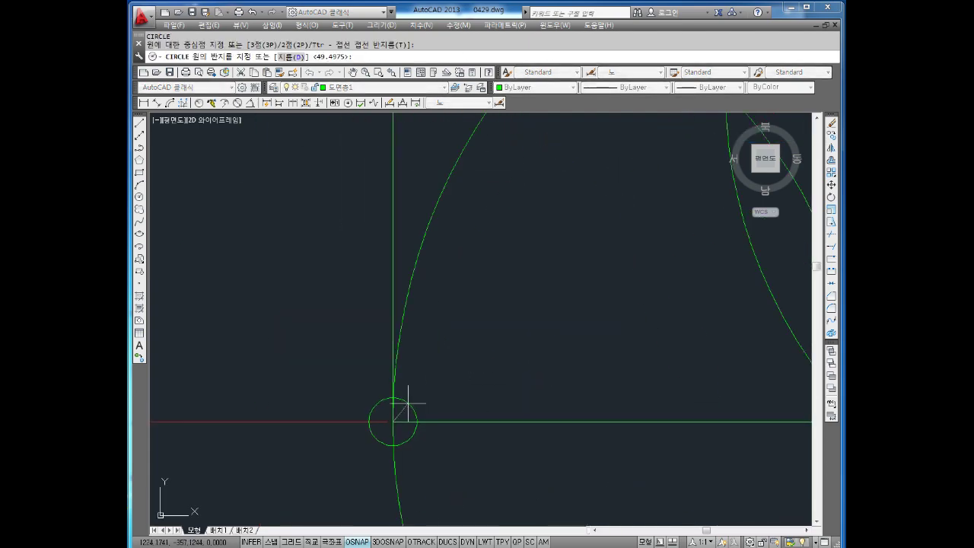
{"action": "type", "text": "2"}
{"action": "key", "text": "Return"}
{"action": "key", "text": "Escape"}
Fill the small radius-2 circle with a SOLID hatch.
{"action": "scroll", "coordinate": [406, 399], "scroll_direction": "down", "scroll_amount": 5}
{"action": "scroll", "coordinate": [447, 402], "scroll_direction": "up", "scroll_amount": 2}
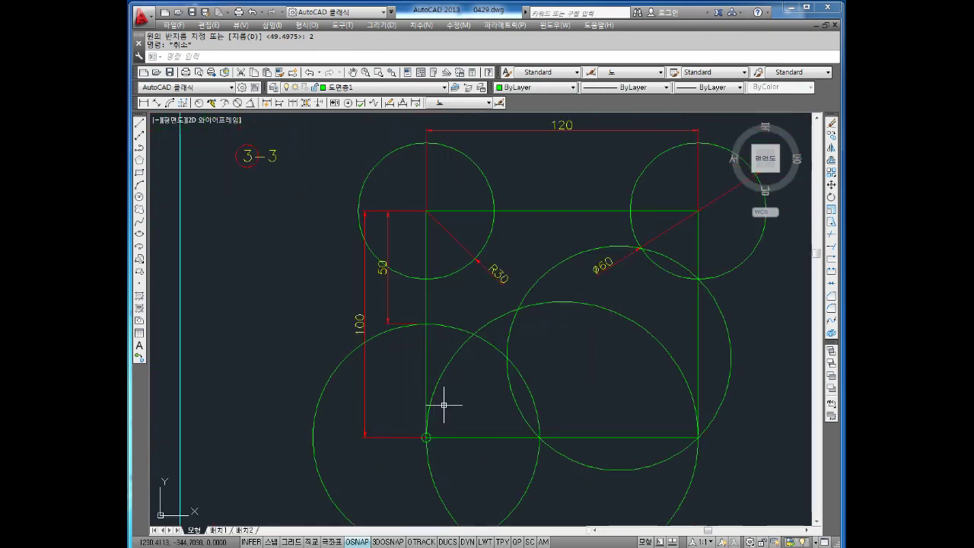
{"action": "key", "text": "Escape"}
{"action": "scroll", "coordinate": [440, 440], "scroll_direction": "up", "scroll_amount": 2}
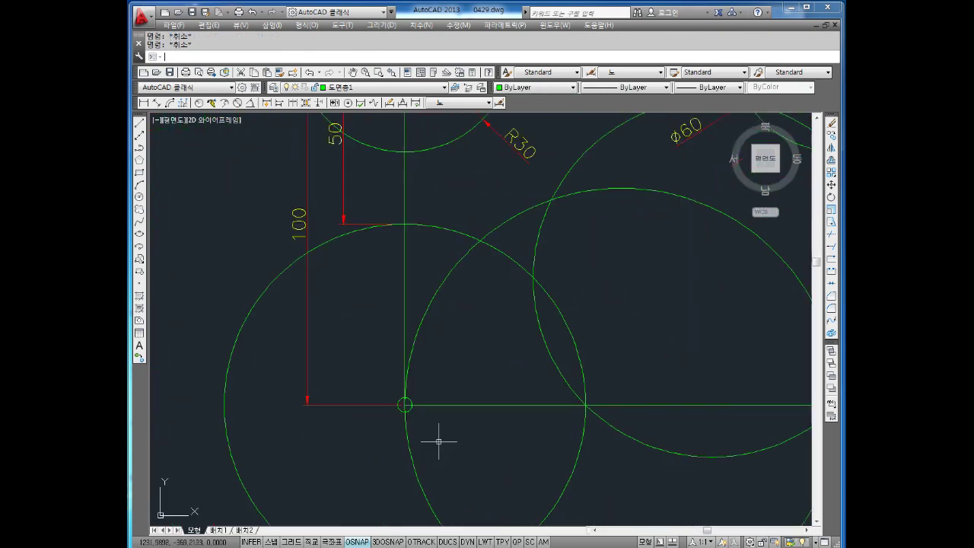
{"action": "type", "text": "h"}
{"action": "key", "text": "Return"}
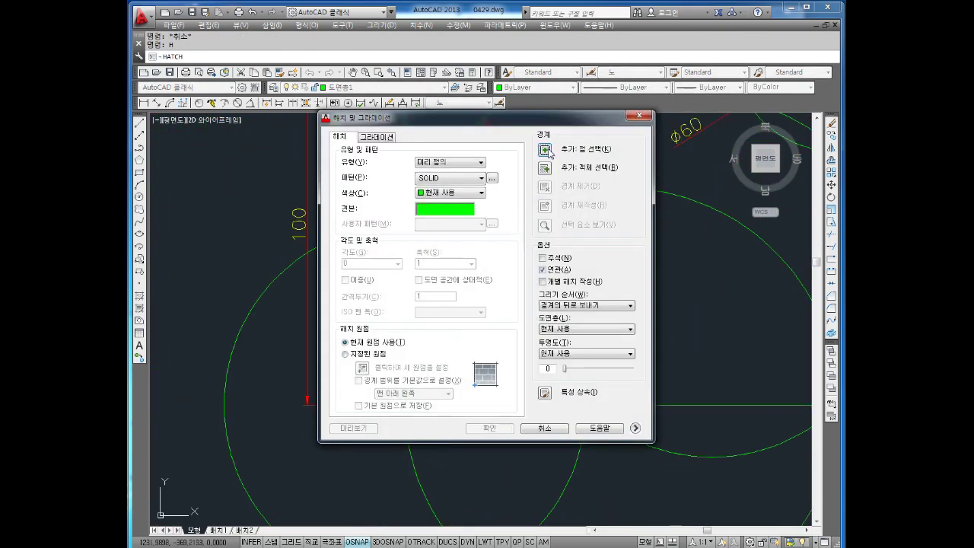
{"action": "left_click", "coordinate": [545, 149]}
{"action": "scroll", "coordinate": [400, 405], "scroll_direction": "up", "scroll_amount": 5}
{"action": "left_click", "coordinate": [466, 423]}
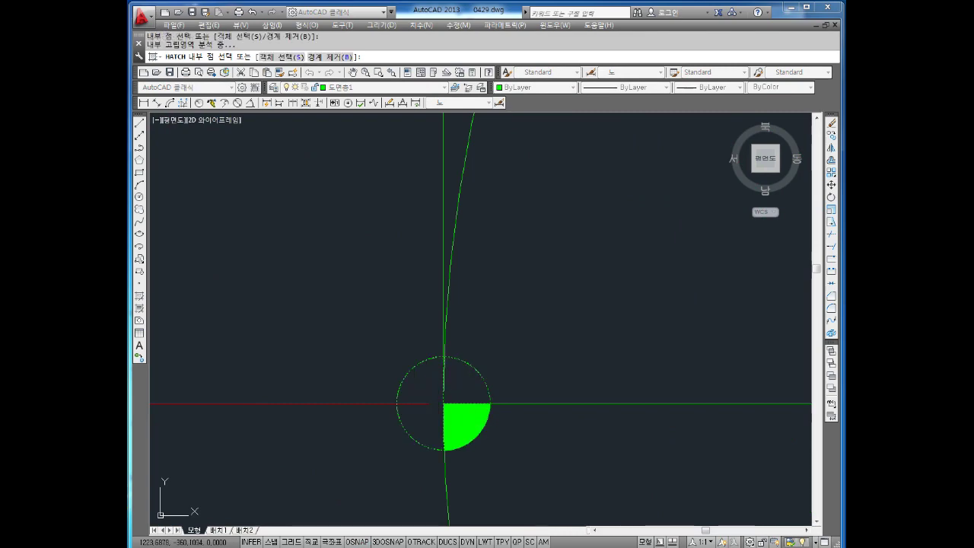
{"action": "key", "text": "Return"}
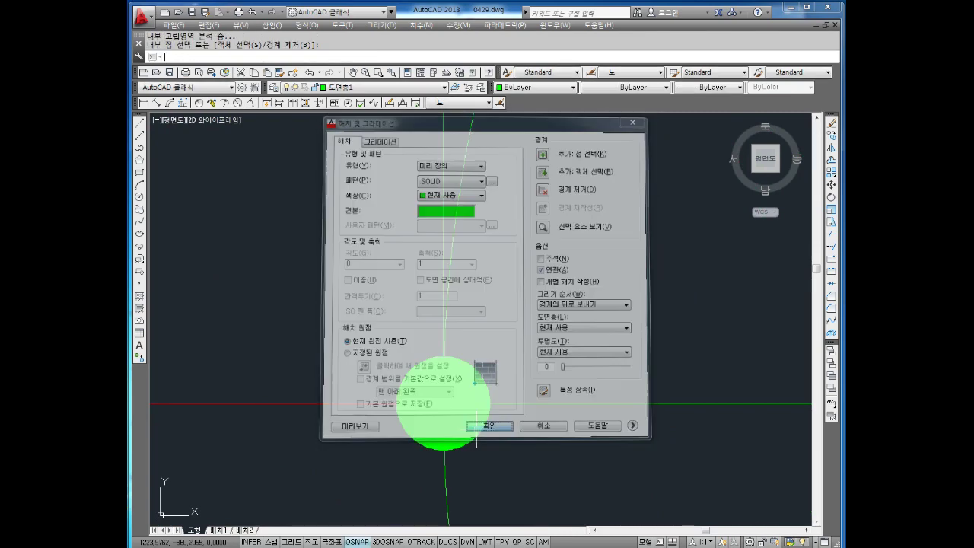
{"action": "left_click", "coordinate": [489, 426]}
{"action": "scroll", "coordinate": [500, 413], "scroll_direction": "down", "scroll_amount": 3}
{"action": "key", "text": "Escape"}
{"action": "key", "text": "Escape"}
Copy the filled dot to the middle bottom intersection and the bottom-right corner.
{"action": "type", "text": "co"}
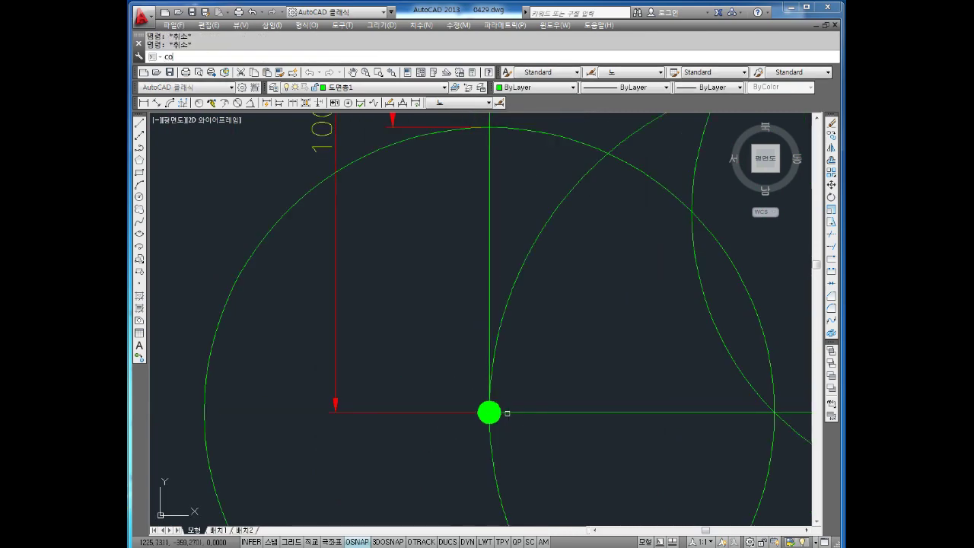
{"action": "key", "text": "Return"}
{"action": "scroll", "coordinate": [509, 412], "scroll_direction": "up", "scroll_amount": 4}
{"action": "left_click", "coordinate": [463, 412]}
{"action": "key", "text": "Return"}
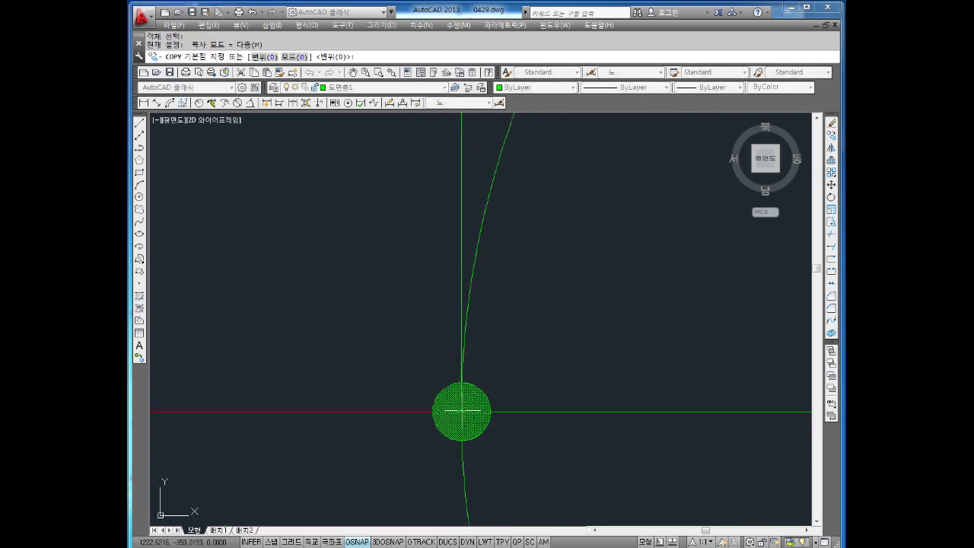
{"action": "left_click", "coordinate": [462, 412]}
{"action": "scroll", "coordinate": [463, 412], "scroll_direction": "down", "scroll_amount": 5}
{"action": "scroll", "coordinate": [625, 412], "scroll_direction": "down", "scroll_amount": 1}
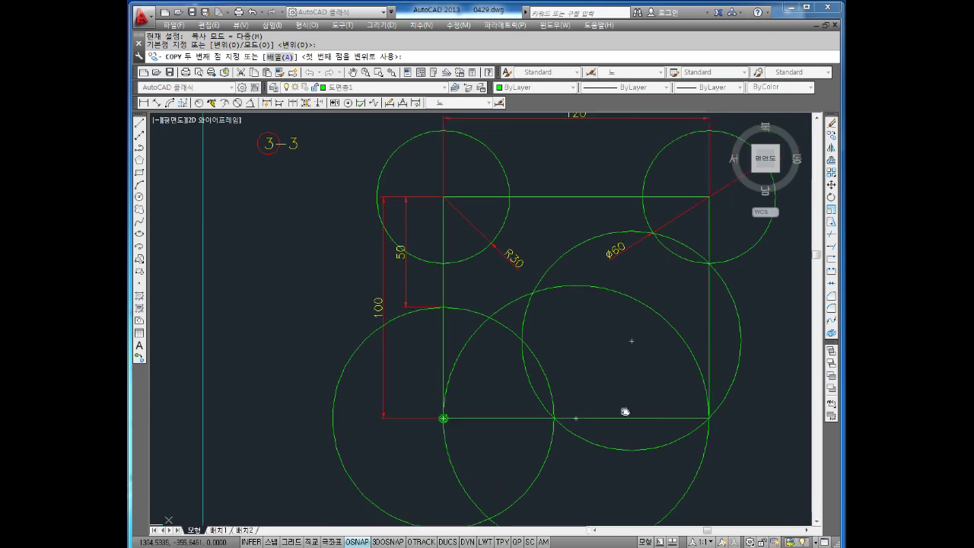
{"action": "scroll", "coordinate": [624, 411], "scroll_direction": "up", "scroll_amount": 2}
{"action": "left_click", "coordinate": [513, 433]}
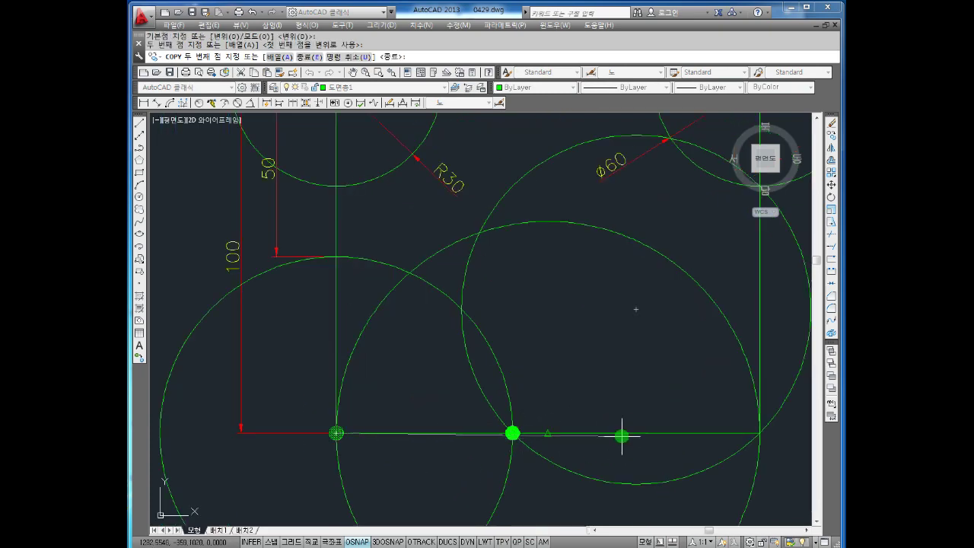
{"action": "middle_click_drag", "start_coordinate": [689, 407], "coordinate": [587, 407]}
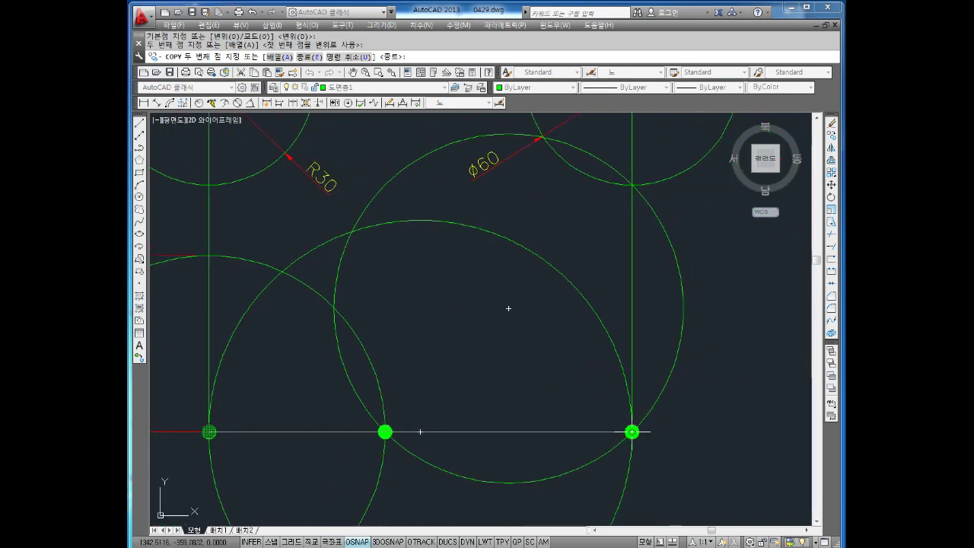
{"action": "key", "text": "Escape"}
{"action": "key", "text": "Escape"}
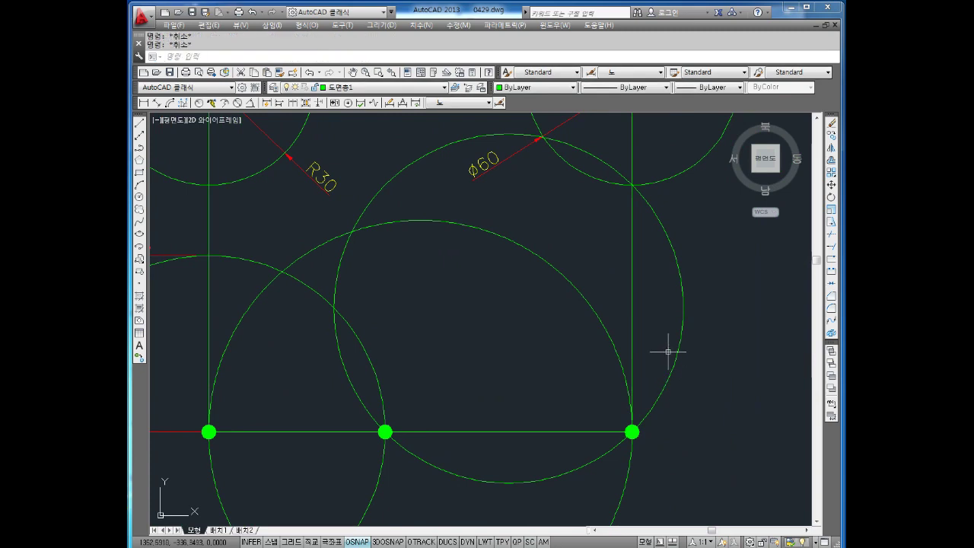
Copy the bottom-right dot to where the Ø60 circle meets the right edge.
{"action": "middle_click_drag", "start_coordinate": [667, 351], "coordinate": [658, 391]}
{"action": "left_click", "coordinate": [622, 472]}
{"action": "key", "text": "space"}
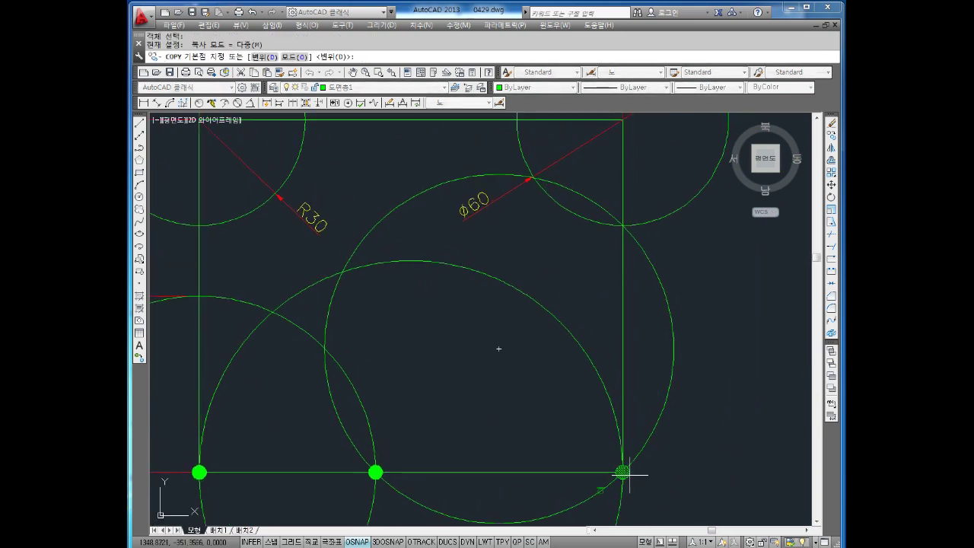
{"action": "left_click", "coordinate": [623, 473]}
{"action": "middle_click_drag", "start_coordinate": [654, 332], "coordinate": [645, 382]}
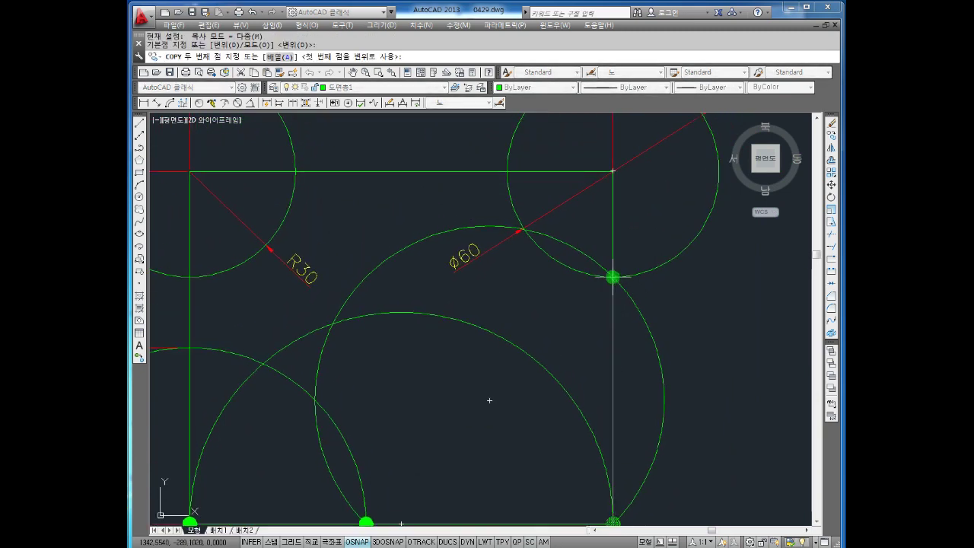
{"action": "key", "text": "Escape"}
{"action": "scroll", "coordinate": [655, 312], "scroll_direction": "down", "scroll_amount": 2}
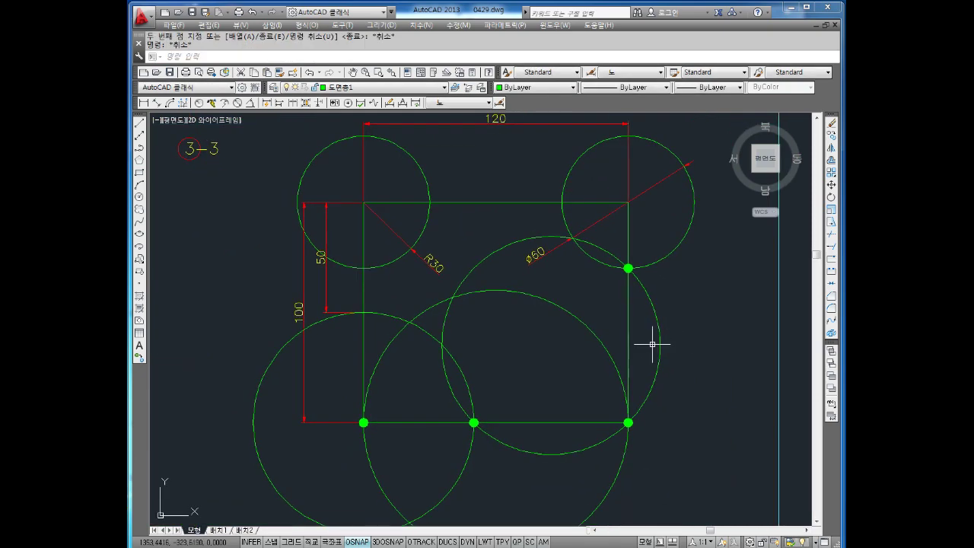
{"action": "scroll", "coordinate": [653, 344], "scroll_direction": "down", "scroll_amount": 2}
{"action": "middle_click_drag", "start_coordinate": [663, 388], "coordinate": [652, 358]}
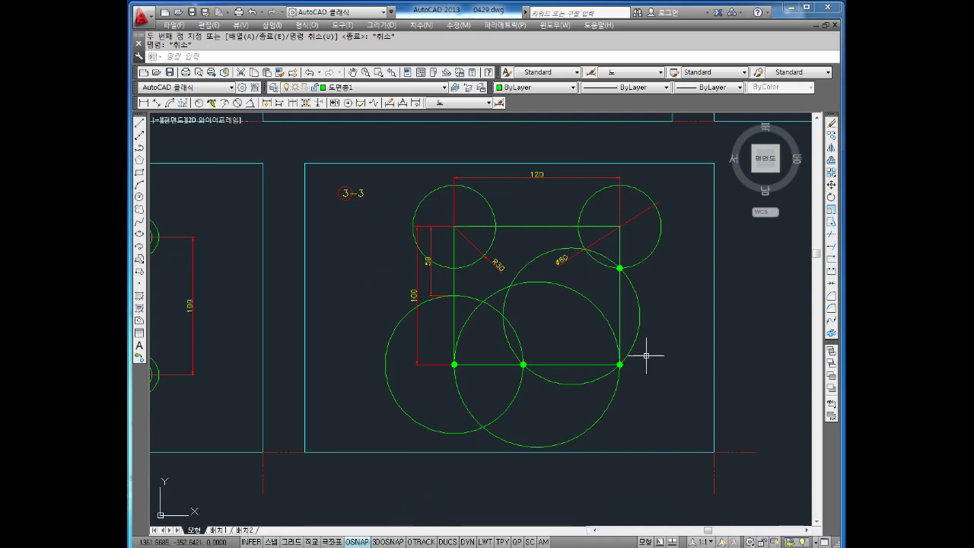
Add '반지름' as a second line under the R30 dimension text.
{"action": "scroll", "coordinate": [559, 218], "scroll_direction": "up", "scroll_amount": 1}
{"action": "scroll", "coordinate": [579, 266], "scroll_direction": "up", "scroll_amount": 1}
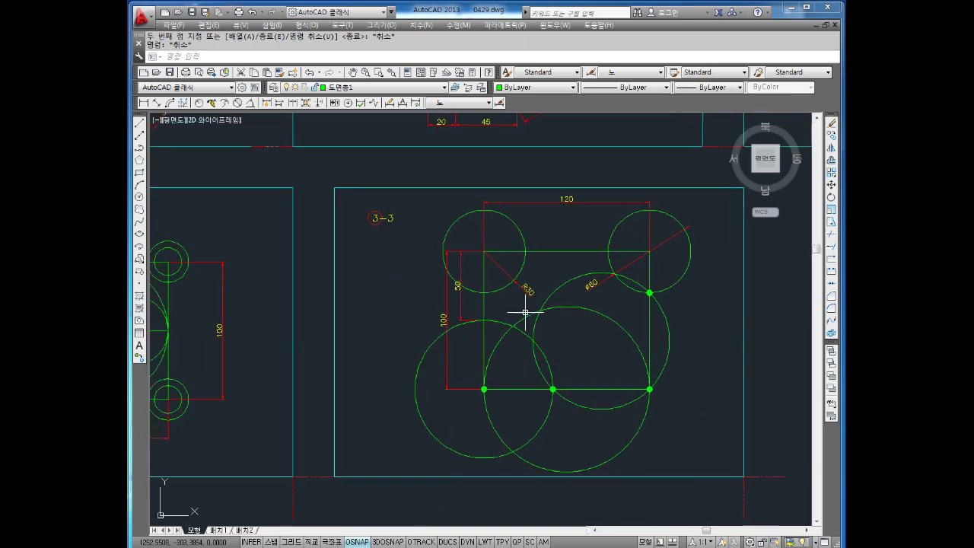
{"action": "scroll", "coordinate": [537, 302], "scroll_direction": "up", "scroll_amount": 2}
{"action": "double_click", "coordinate": [530, 260]}
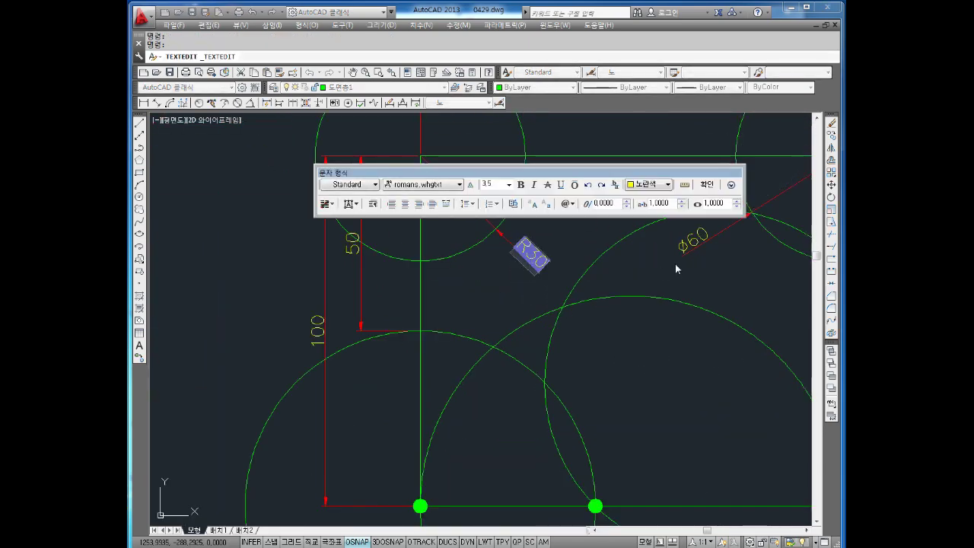
{"action": "key", "text": "Return"}
{"action": "type", "text": "ㅂ"}
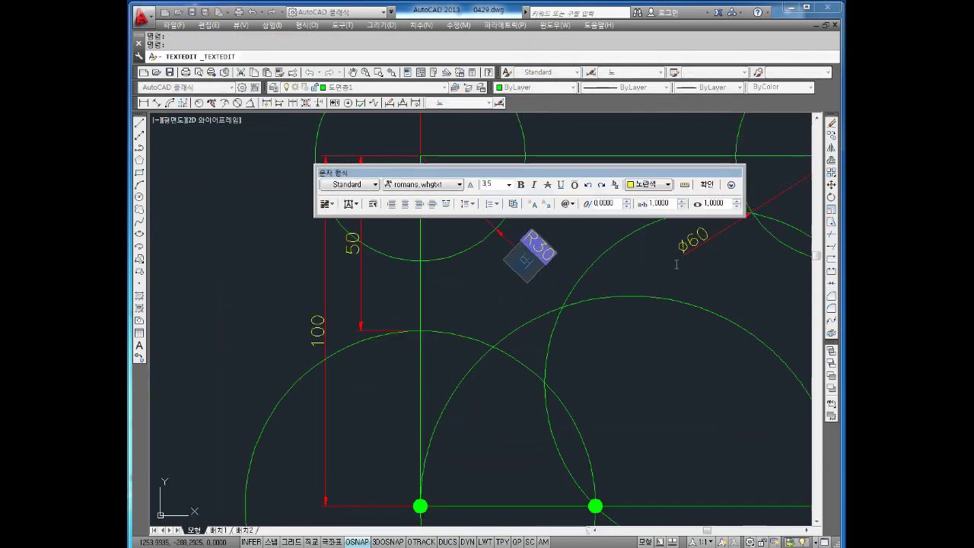
{"action": "type", "text": "반지름"}
{"action": "left_click", "coordinate": [705, 317]}
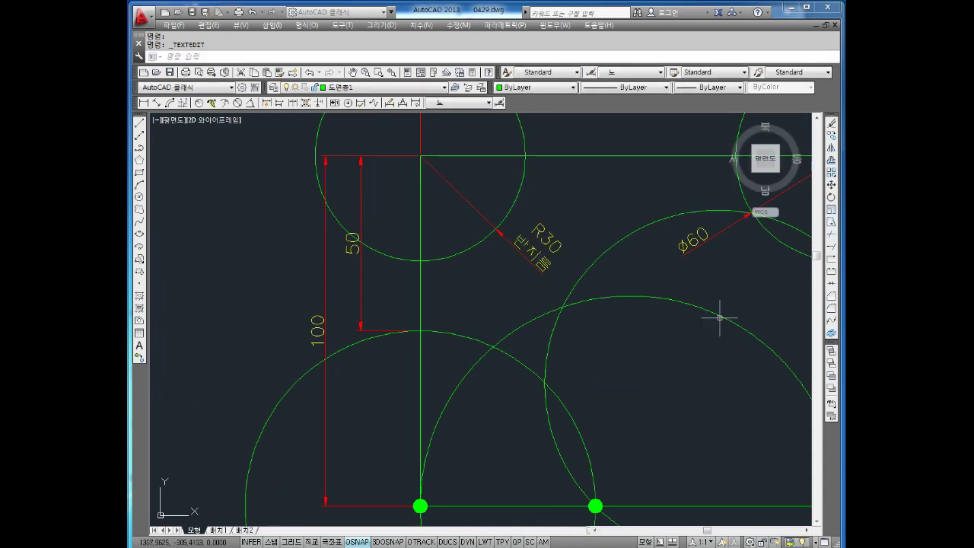
Add '지름' as a second line under the Ø60 dimension text.
{"action": "middle_click_drag", "start_coordinate": [718, 315], "coordinate": [637, 333]}
{"action": "left_click", "coordinate": [587, 273]}
{"action": "double_click", "coordinate": [593, 270]}
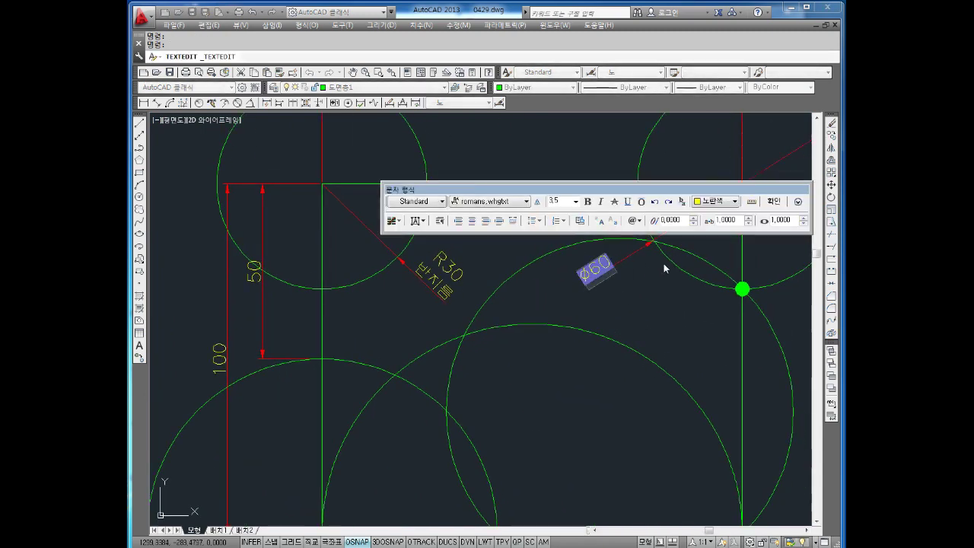
{"action": "key", "text": "Return"}
{"action": "type", "text": "지름"}
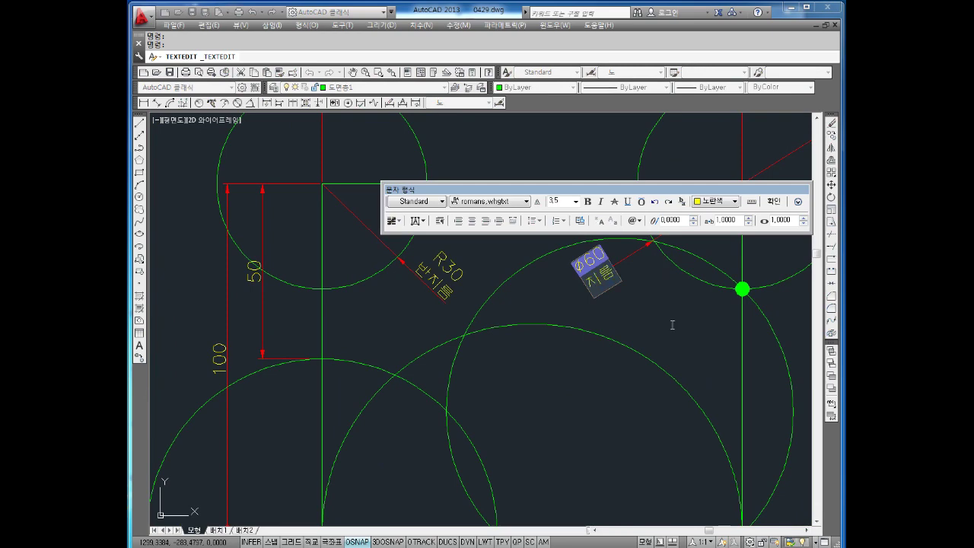
{"action": "left_click", "coordinate": [672, 325]}
{"action": "scroll", "coordinate": [708, 381], "scroll_direction": "down", "scroll_amount": 4}
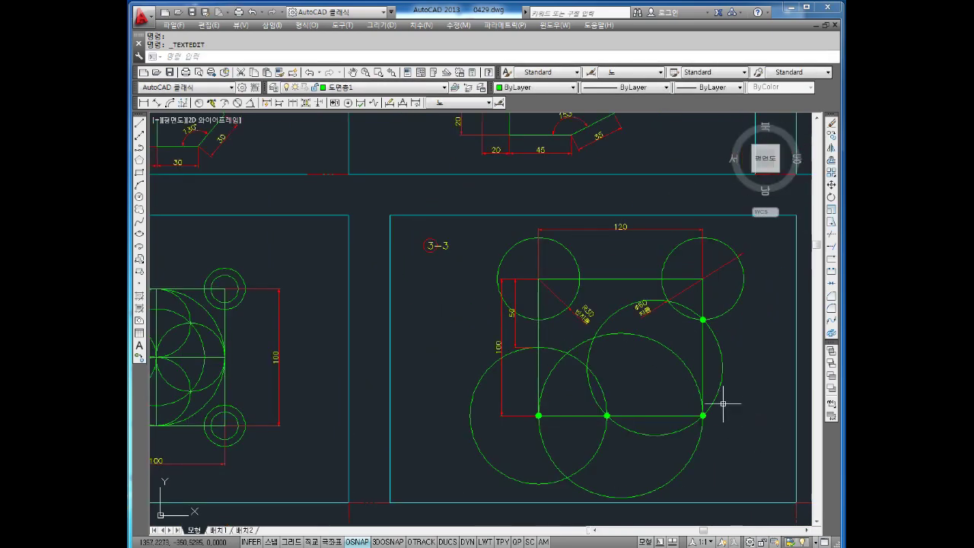
{"action": "scroll", "coordinate": [652, 312], "scroll_direction": "up", "scroll_amount": 4}
{"action": "key", "text": "Escape"}
{"action": "left_click", "coordinate": [641, 307]}
Shift the Ø60 지름 text outward above the top-right small circle and recentre the drawing.
{"action": "left_click", "coordinate": [637, 306]}
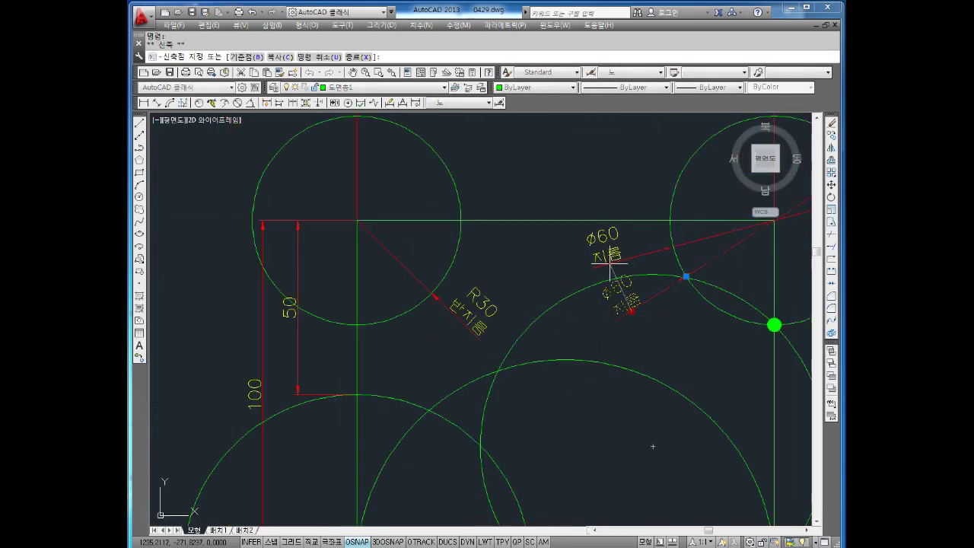
{"action": "key", "text": "Escape"}
{"action": "scroll", "coordinate": [617, 213], "scroll_direction": "down", "scroll_amount": 4}
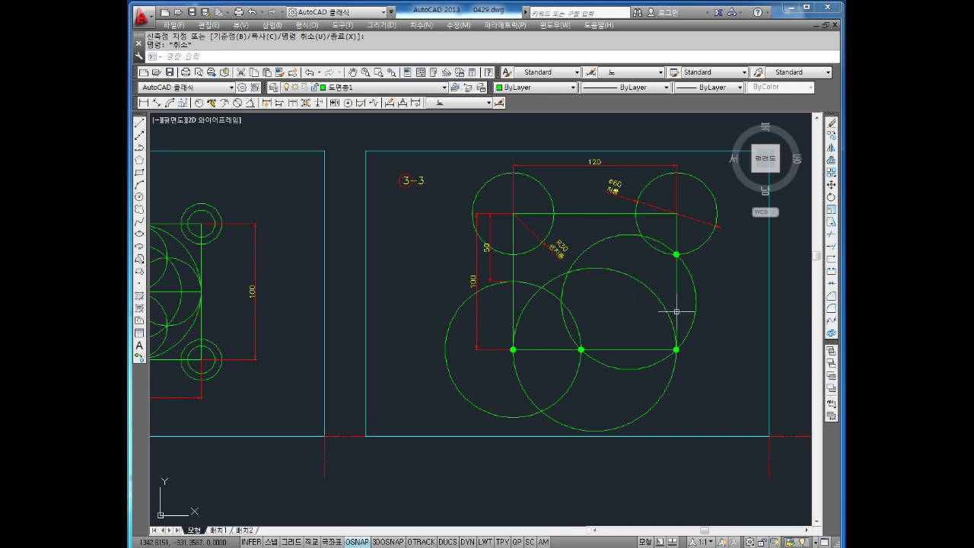
{"action": "middle_click_drag", "start_coordinate": [705, 330], "coordinate": [657, 310]}
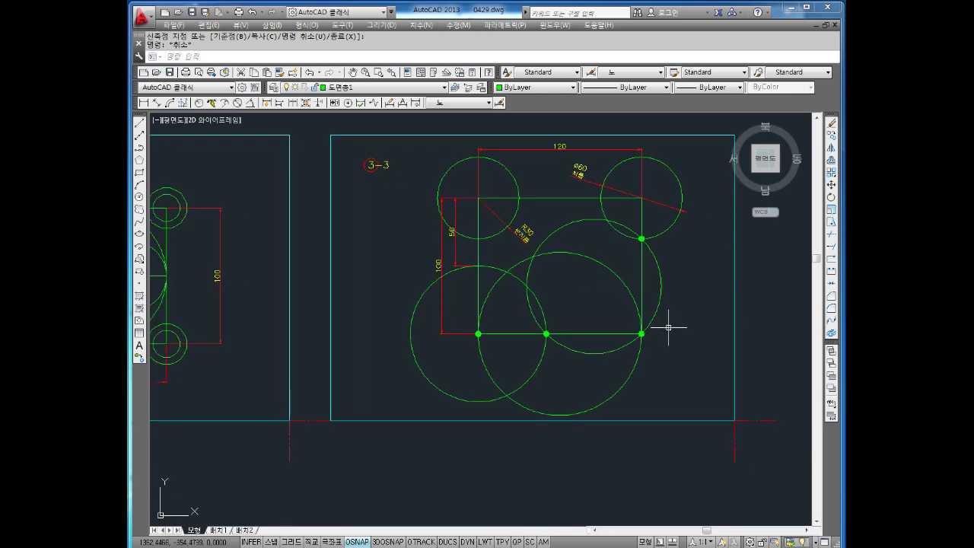
{"action": "middle_click_drag", "start_coordinate": [674, 328], "coordinate": [620, 314]}
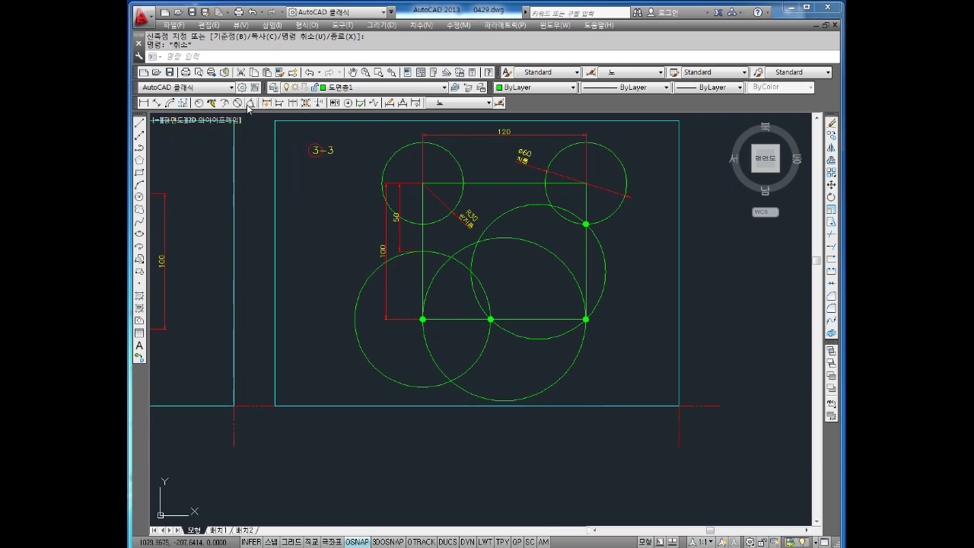
Add a '2P' leader note pointing to the large bottom circle.
{"action": "left_click", "coordinate": [213, 102]}
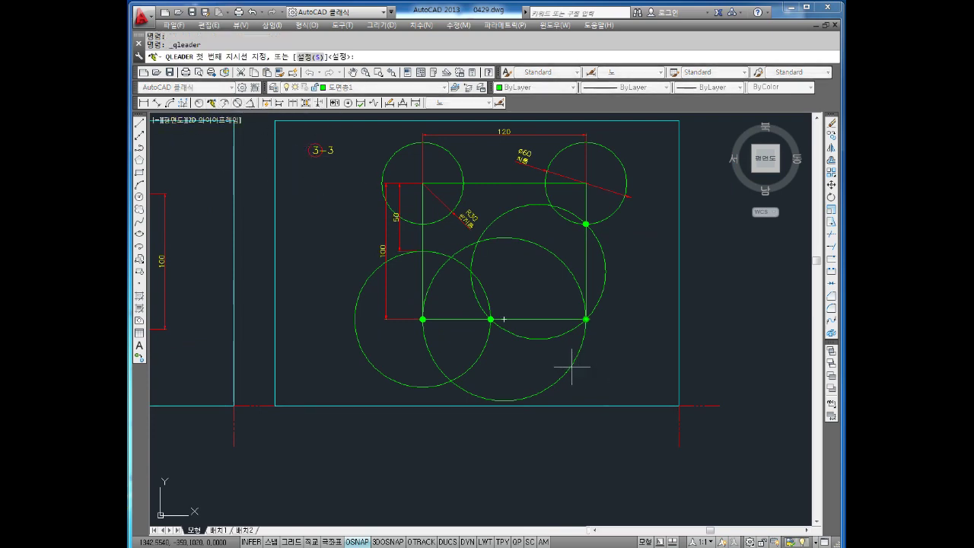
{"action": "left_click", "coordinate": [586, 319]}
{"action": "key", "text": "Escape"}
{"action": "key", "text": "Escape"}
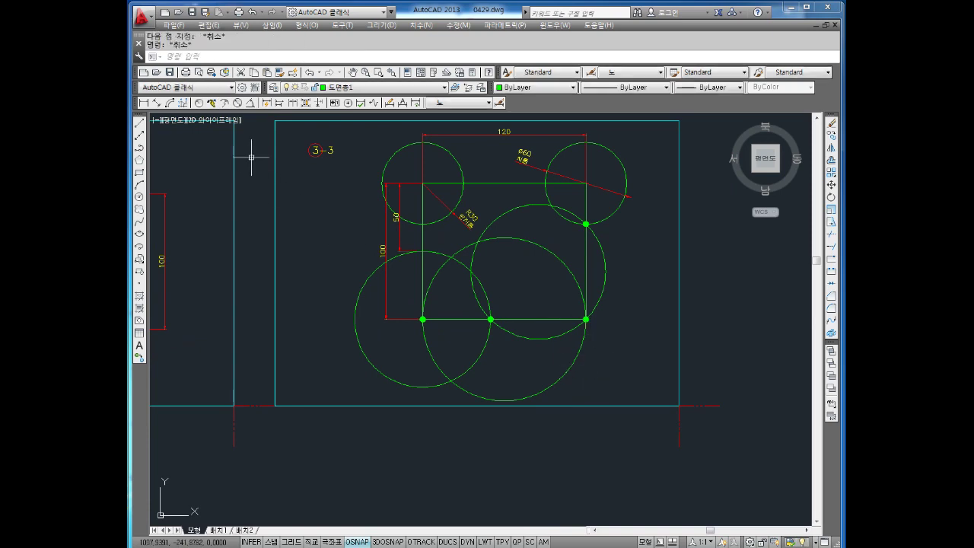
{"action": "left_click", "coordinate": [217, 104]}
{"action": "right_click", "coordinate": [538, 272], "text": "shift"}
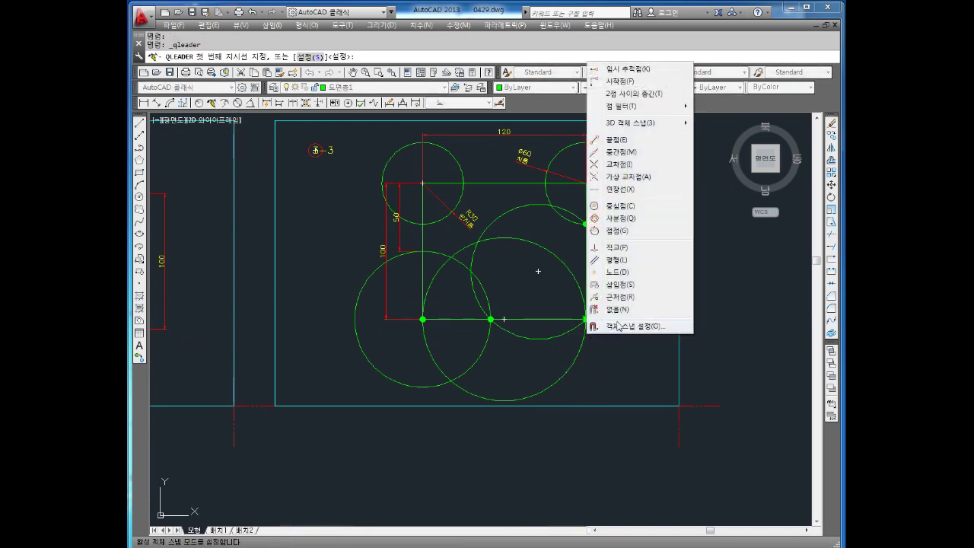
{"action": "left_click", "coordinate": [620, 297]}
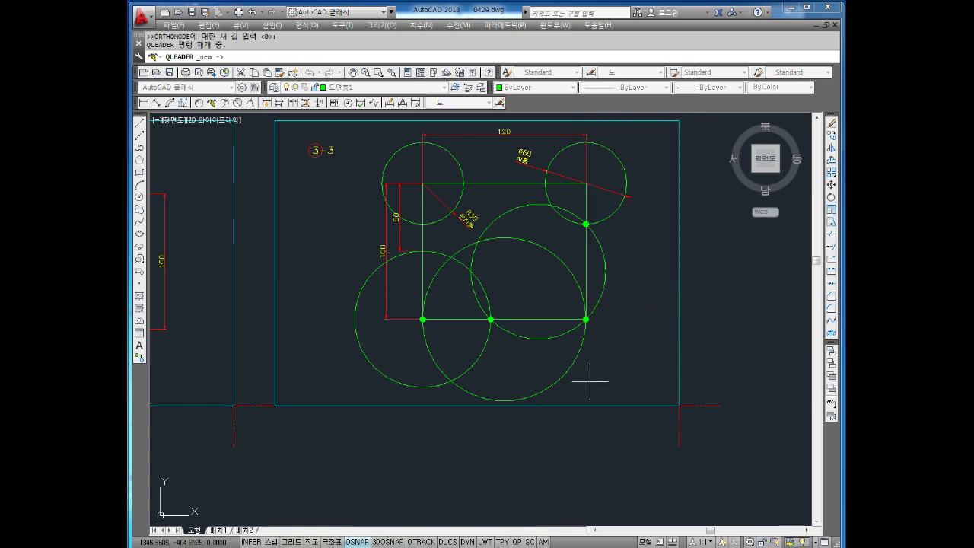
{"action": "left_click", "coordinate": [572, 368]}
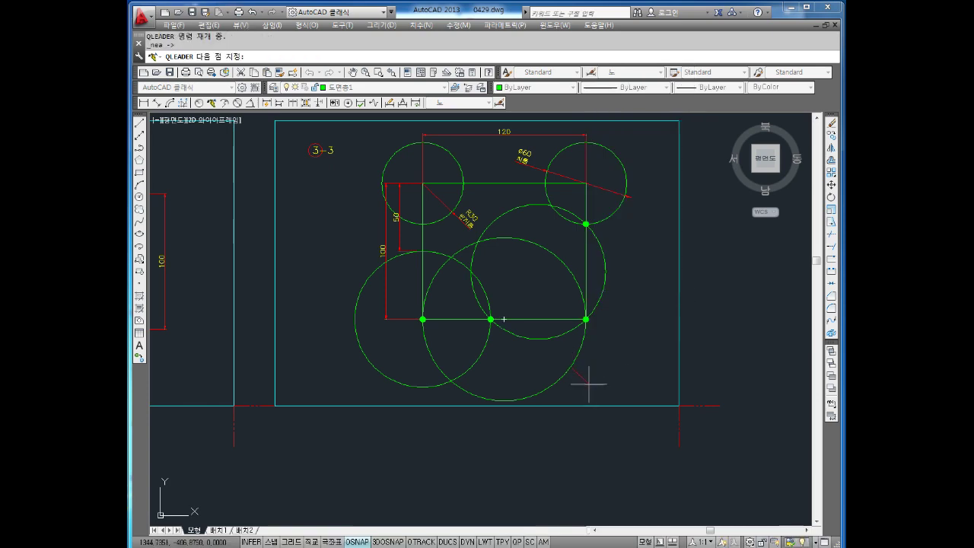
{"action": "left_click", "coordinate": [587, 376]}
{"action": "key", "text": "Return"}
{"action": "key", "text": "Return"}
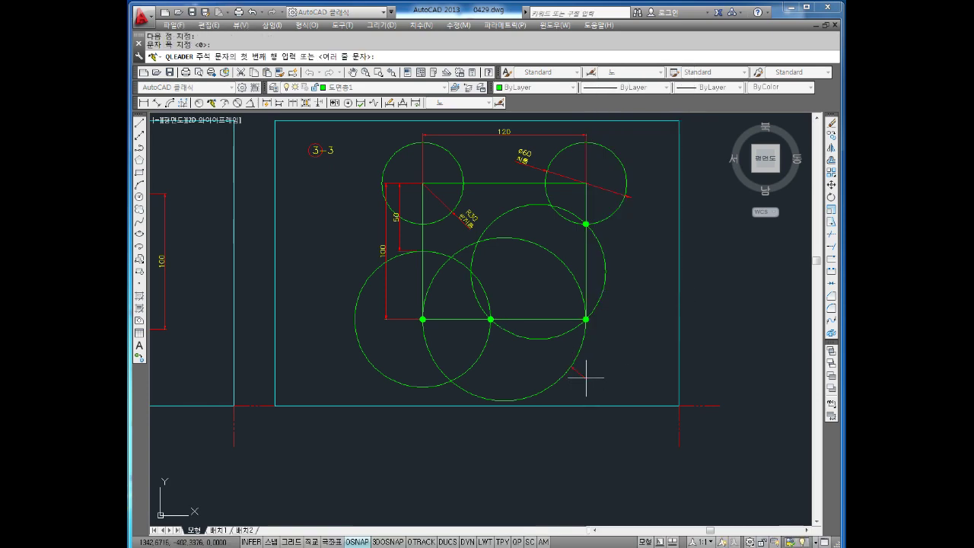
{"action": "key", "text": "Return"}
{"action": "type", "text": "2R"}
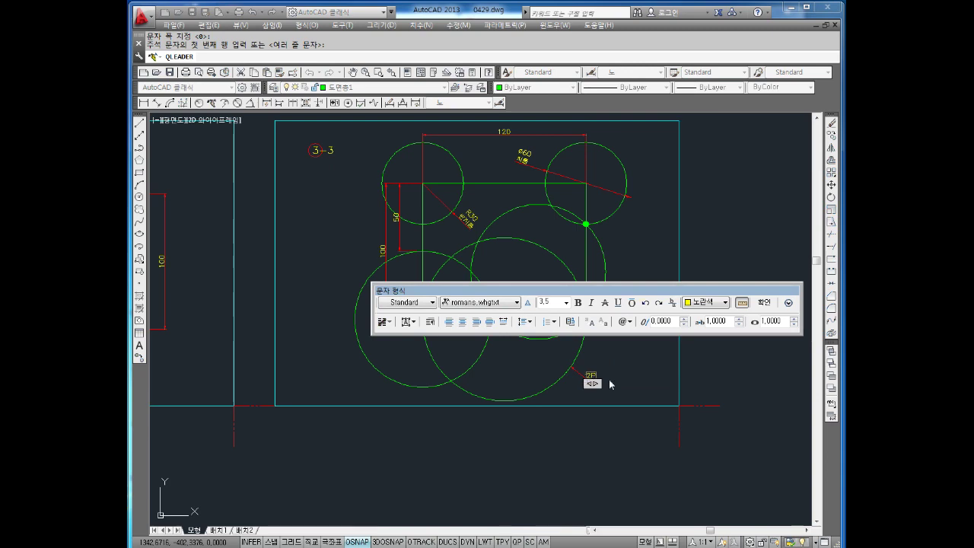
{"action": "left_click", "coordinate": [610, 384]}
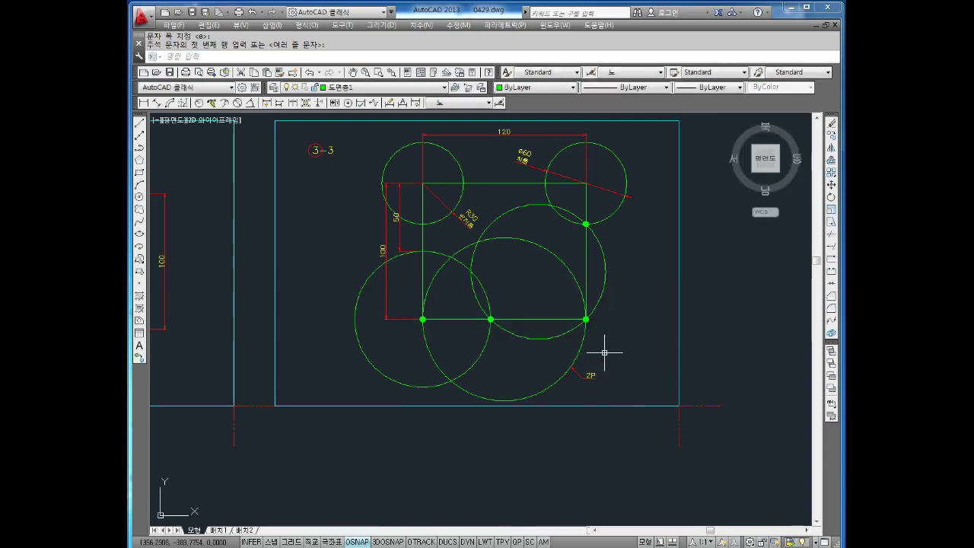
Add a '3P' leader note pointing to the right-hand large circle.
{"action": "middle_click_drag", "start_coordinate": [596, 324], "coordinate": [568, 354]}
{"action": "key", "text": "Return"}
{"action": "scroll", "coordinate": [571, 342], "scroll_direction": "up", "scroll_amount": 2}
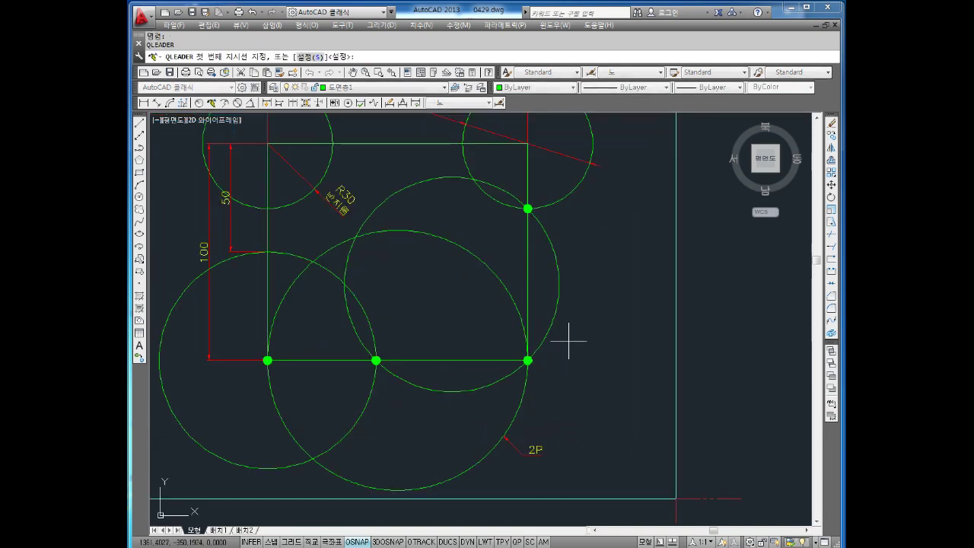
{"action": "left_click", "coordinate": [569, 309]}
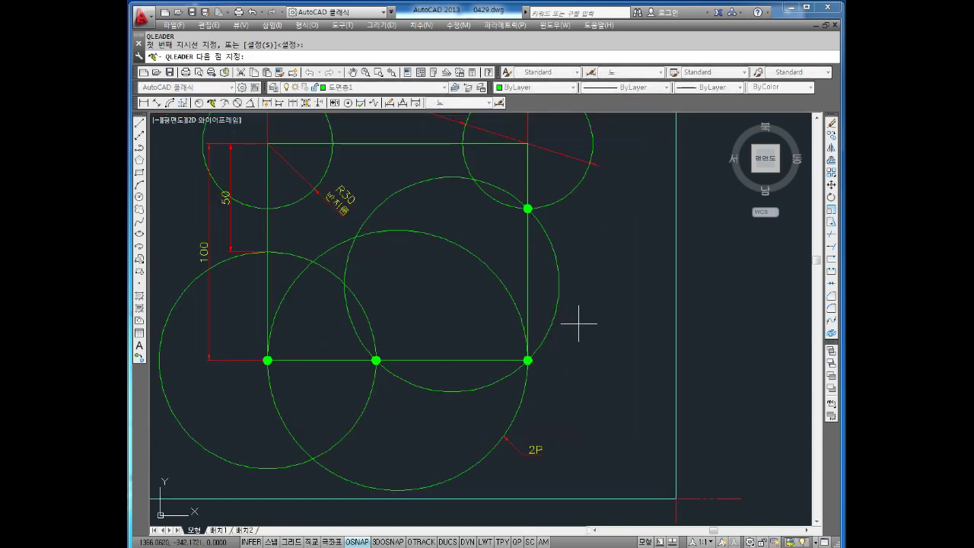
{"action": "left_click", "coordinate": [579, 323]}
{"action": "key", "text": "Return"}
{"action": "key", "text": "Return"}
{"action": "type", "text": "3P"}
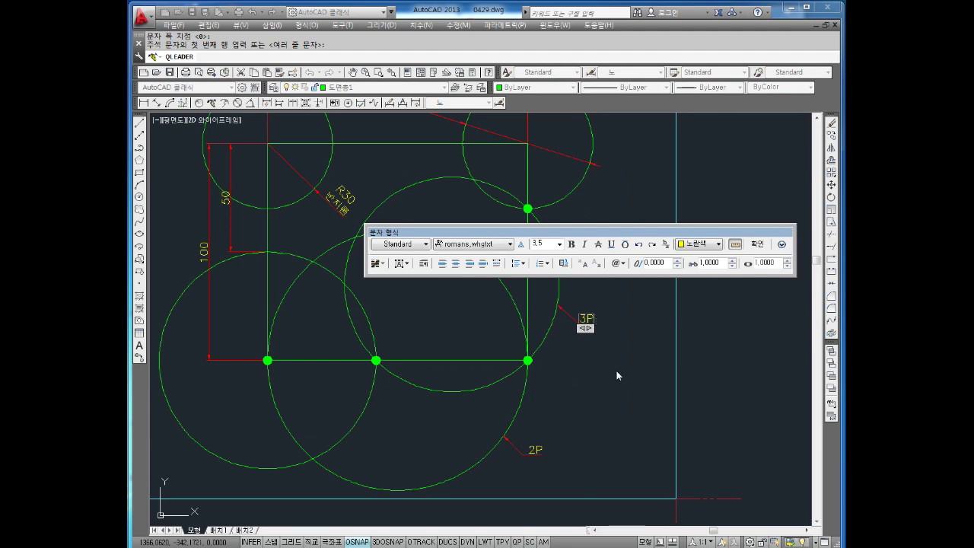
{"action": "key", "text": "Escape"}
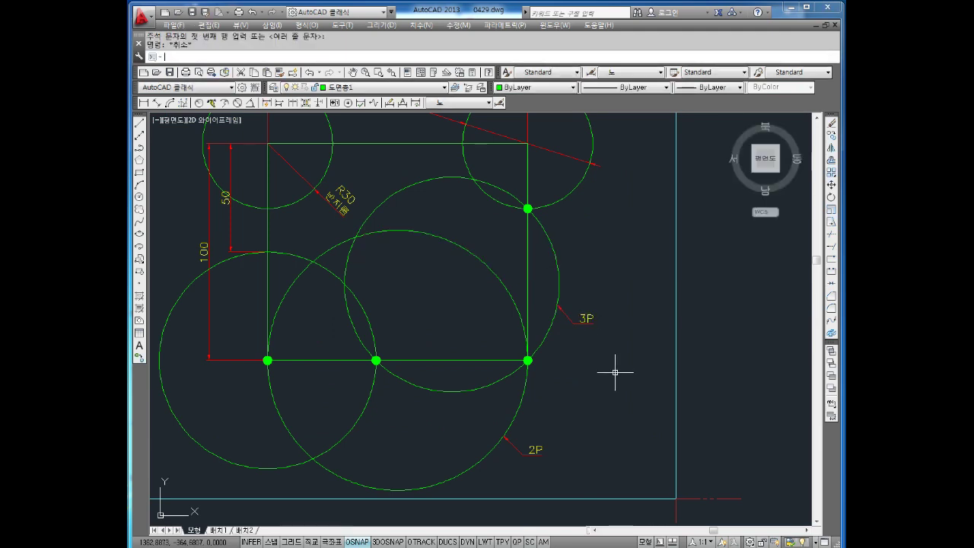
{"action": "scroll", "coordinate": [618, 375], "scroll_direction": "down", "scroll_amount": 4}
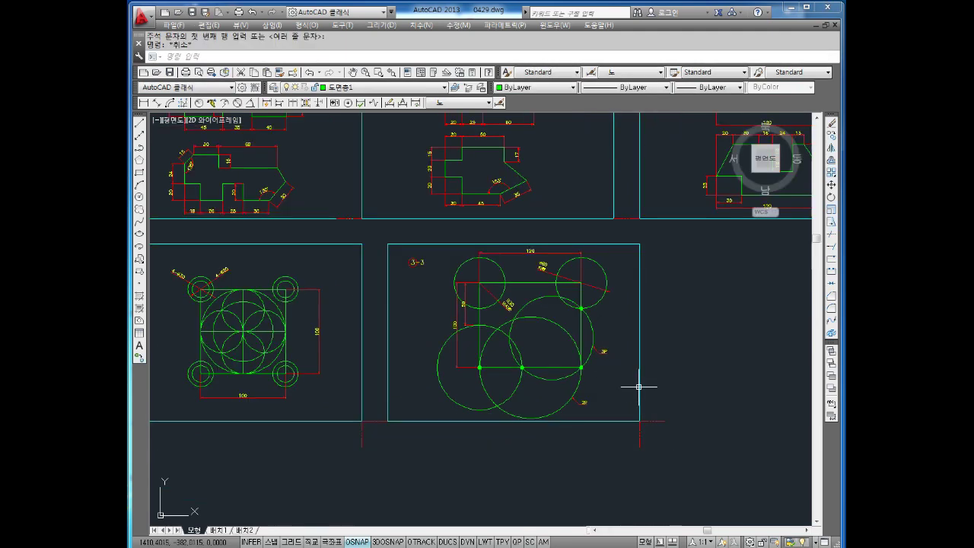
Copy the whole 3-3 sheet from its corner into the empty frame to the right.
{"action": "mouse_move", "coordinate": [639, 387]}
{"action": "scroll", "coordinate": [638, 387], "scroll_direction": "down", "scroll_amount": 2}
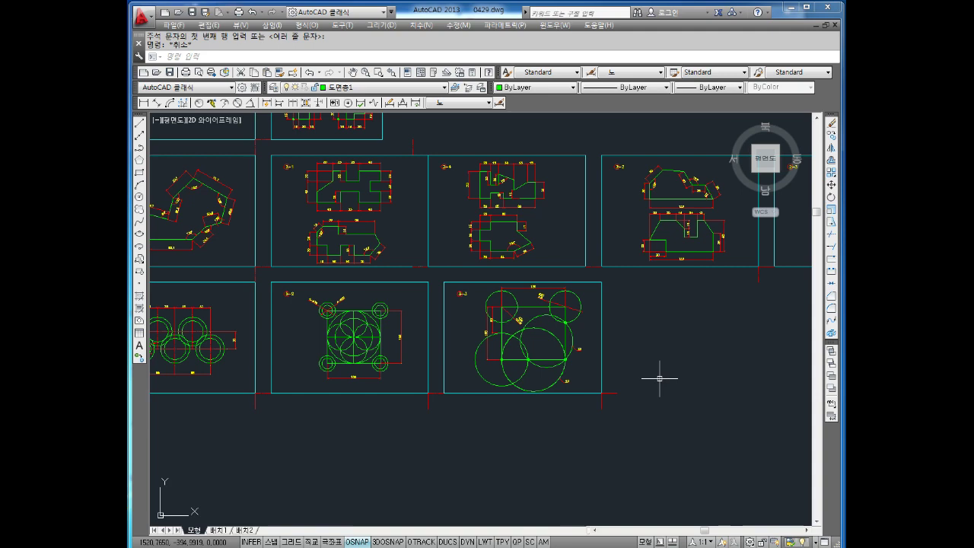
{"action": "middle_click_drag", "start_coordinate": [569, 358], "coordinate": [580, 341]}
{"action": "key", "text": "Escape"}
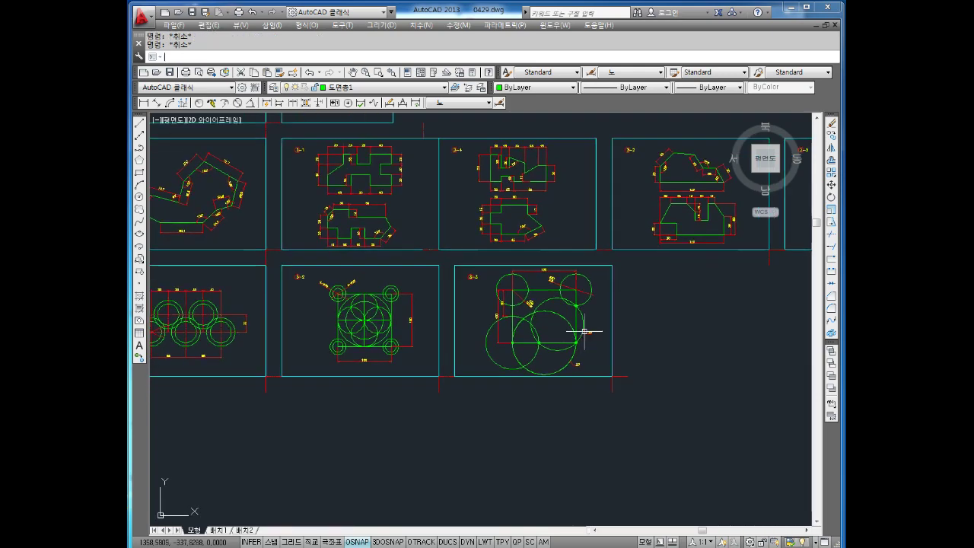
{"action": "type", "text": "co"}
{"action": "key", "text": "Return"}
{"action": "scroll", "coordinate": [619, 276], "scroll_direction": "up", "scroll_amount": 2}
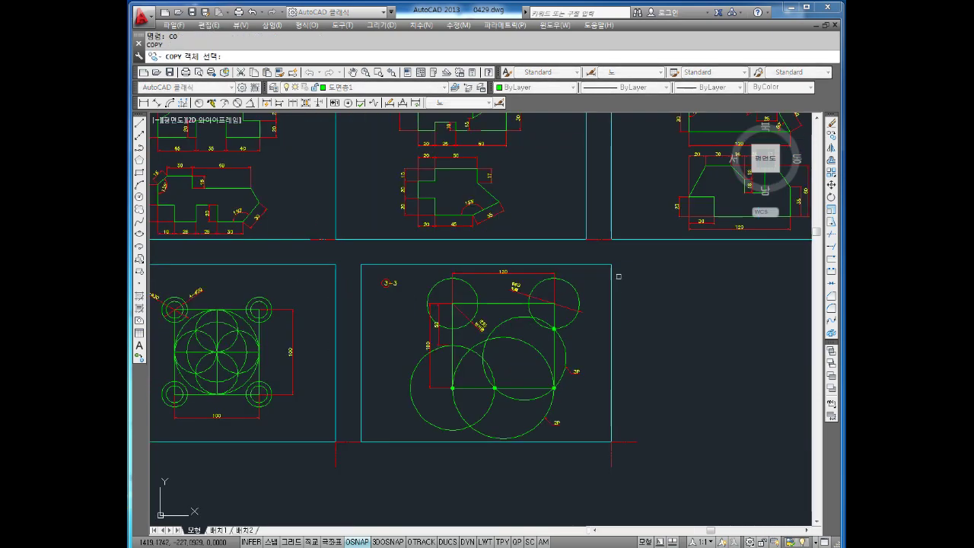
{"action": "left_click", "coordinate": [629, 258]}
{"action": "left_click", "coordinate": [352, 495]}
{"action": "key", "text": "Return"}
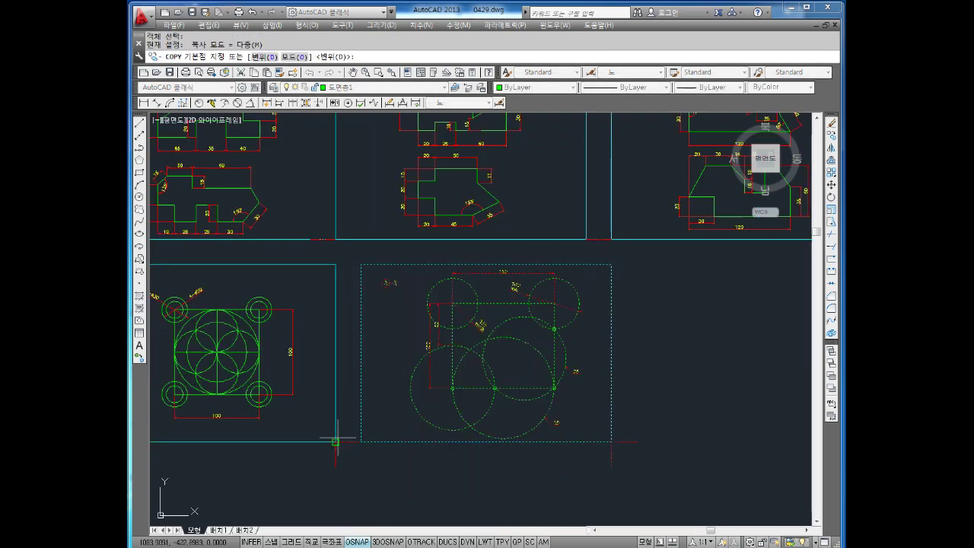
{"action": "left_click", "coordinate": [336, 441]}
{"action": "left_click", "coordinate": [612, 442]}
{"action": "key", "text": "Escape"}
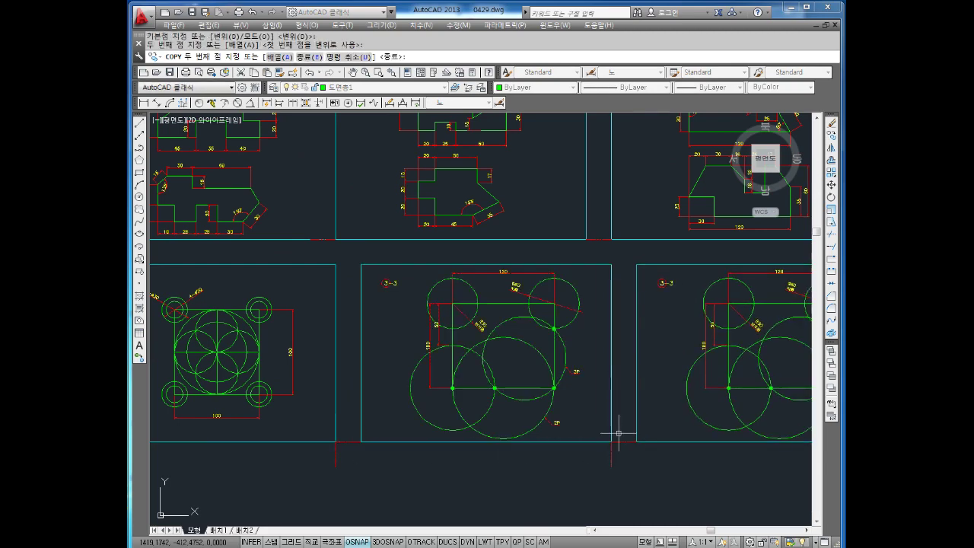
Bring the new copy into view and begin window-selecting its circle drawing.
{"action": "middle_click_drag", "start_coordinate": [753, 385], "coordinate": [603, 385]}
{"action": "scroll", "coordinate": [689, 346], "scroll_direction": "up", "scroll_amount": 1}
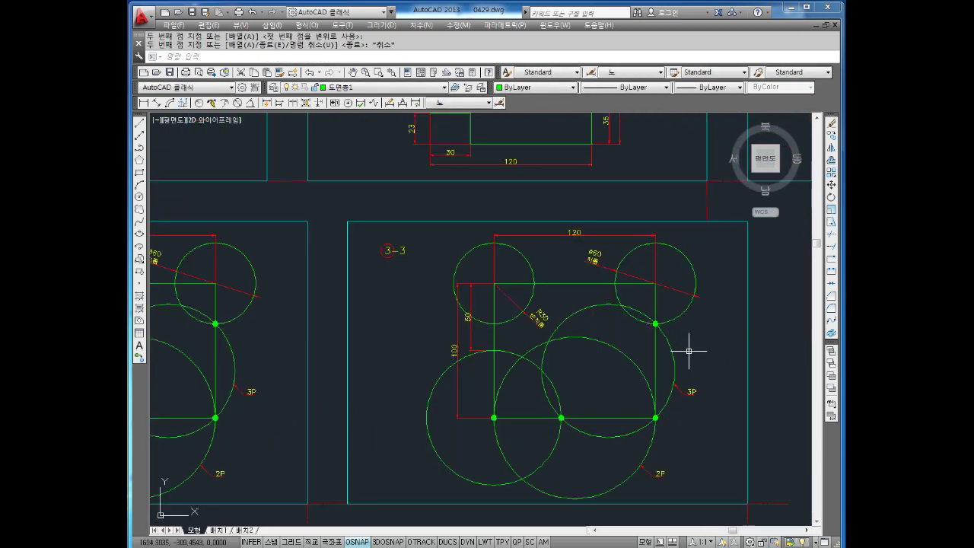
{"action": "scroll", "coordinate": [682, 343], "scroll_direction": "up", "scroll_amount": 1}
{"action": "scroll", "coordinate": [682, 344], "scroll_direction": "down", "scroll_amount": 2}
{"action": "key", "text": "Escape"}
{"action": "key", "text": "Escape"}
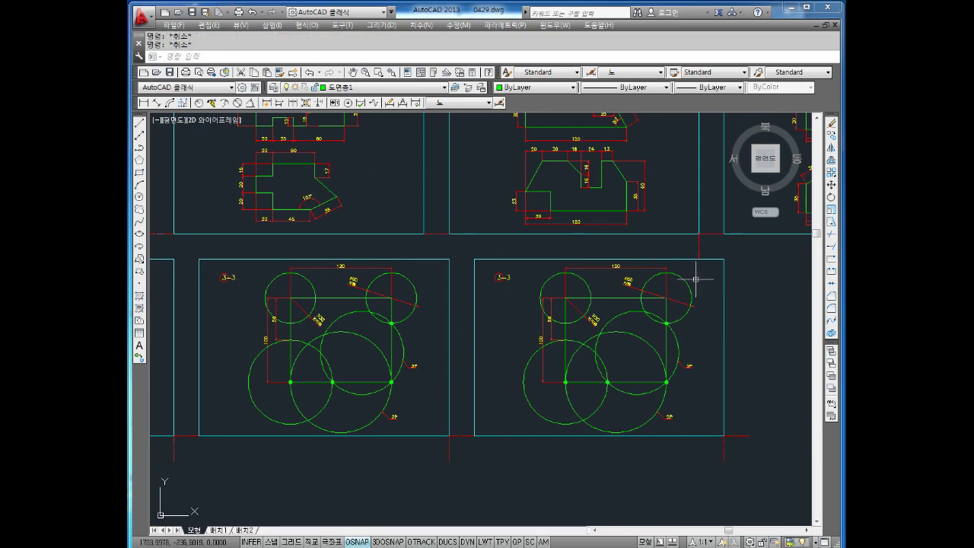
{"action": "left_click", "coordinate": [702, 270]}
Erase the copied circles and dimensions from the new sheet.
{"action": "left_click", "coordinate": [523, 426]}
{"action": "key", "text": "Delete"}
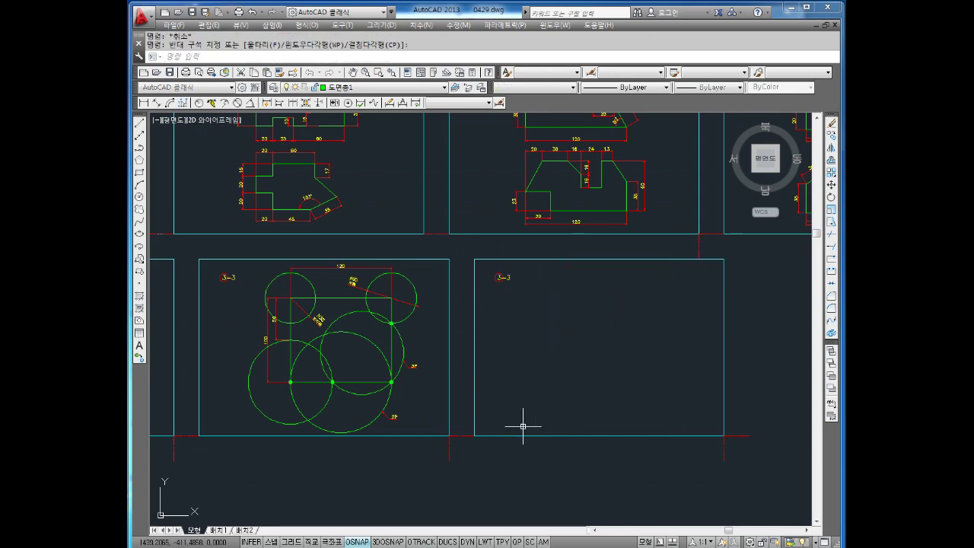
{"action": "middle_click_drag", "start_coordinate": [633, 382], "coordinate": [585, 379]}
Retitle the copied sheet from 3-3 to 3-4.
{"action": "middle_click_drag", "start_coordinate": [517, 350], "coordinate": [527, 355]}
{"action": "double_click", "coordinate": [465, 281]}
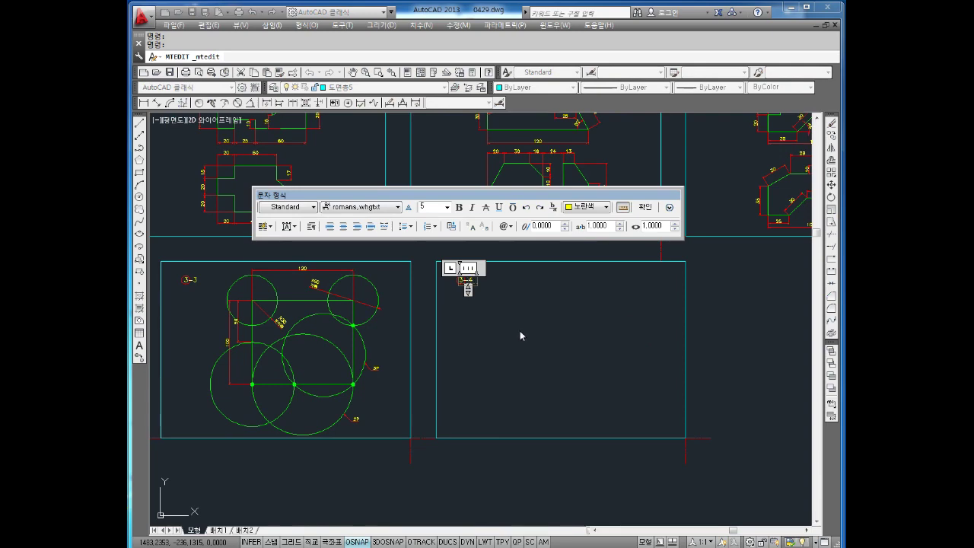
{"action": "key", "text": "Escape"}
{"action": "scroll", "coordinate": [387, 322], "scroll_direction": "down", "scroll_amount": 4}
{"action": "scroll", "coordinate": [327, 312], "scroll_direction": "up", "scroll_amount": 2}
{"action": "scroll", "coordinate": [319, 309], "scroll_direction": "up", "scroll_amount": 2}
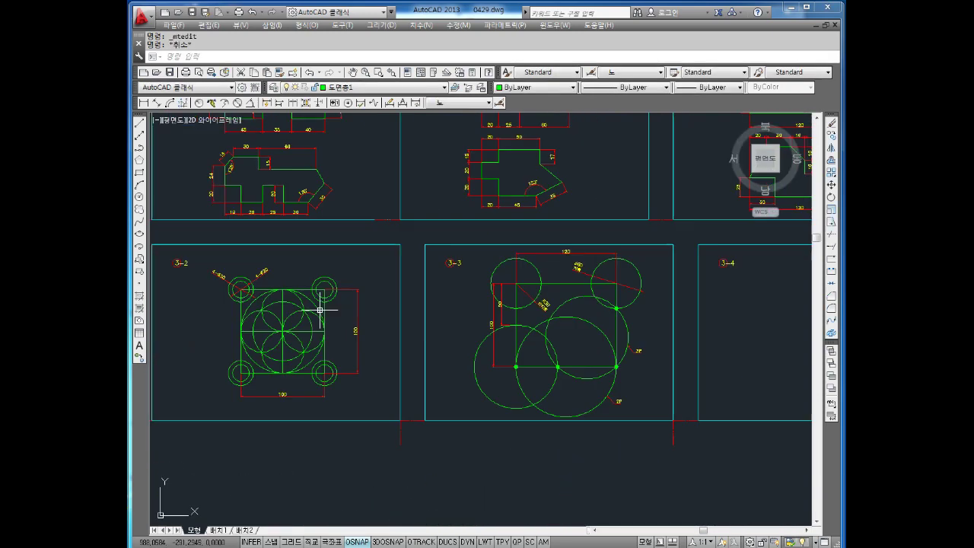
{"action": "middle_click_drag", "start_coordinate": [581, 283], "coordinate": [381, 256]}
Draw a 100 by 140 rectangle inside sheet 3-4.
{"action": "key", "text": "Escape"}
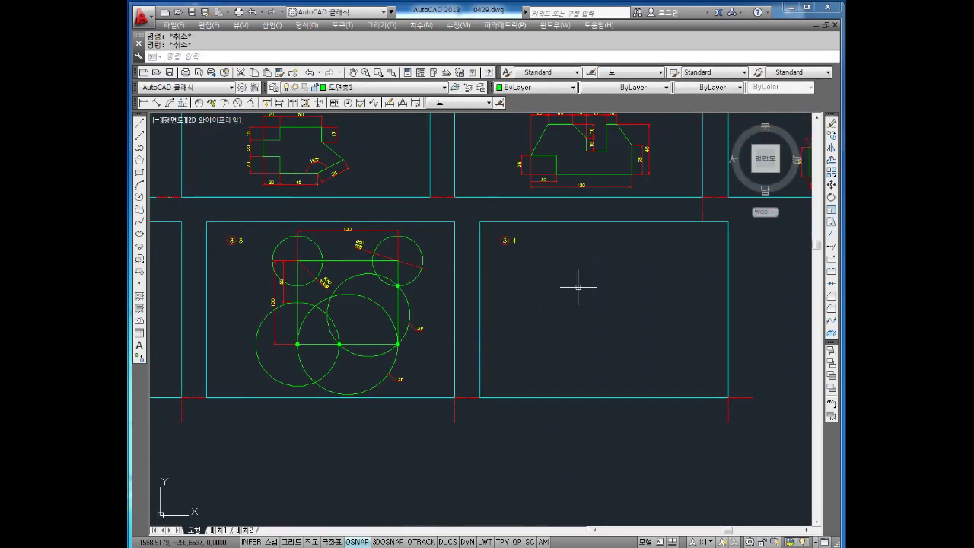
{"action": "type", "text": "REFDC"}
{"action": "key", "text": "Return"}
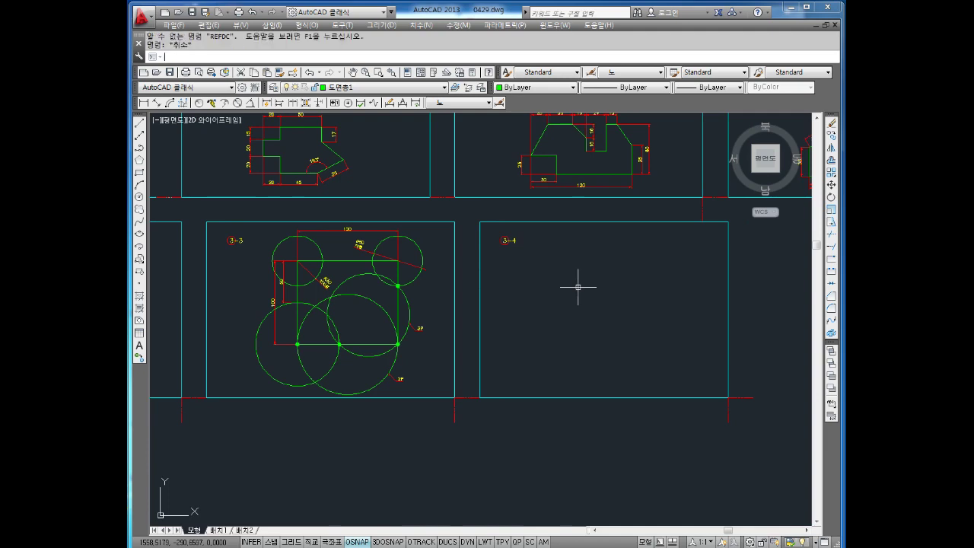
{"action": "left_click", "coordinate": [577, 382]}
{"action": "type", "text": "@100,1"}
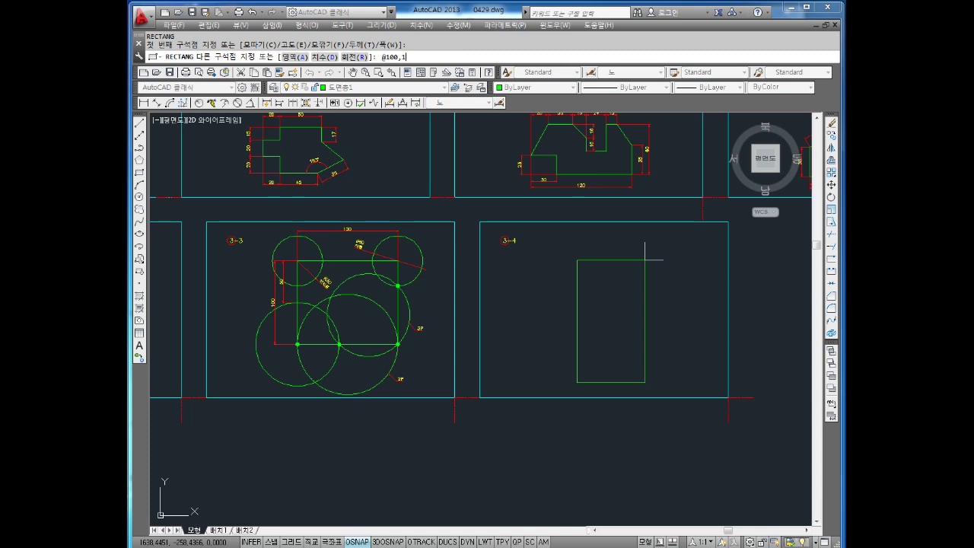
{"action": "type", "text": "40"}
{"action": "key", "text": "Return"}
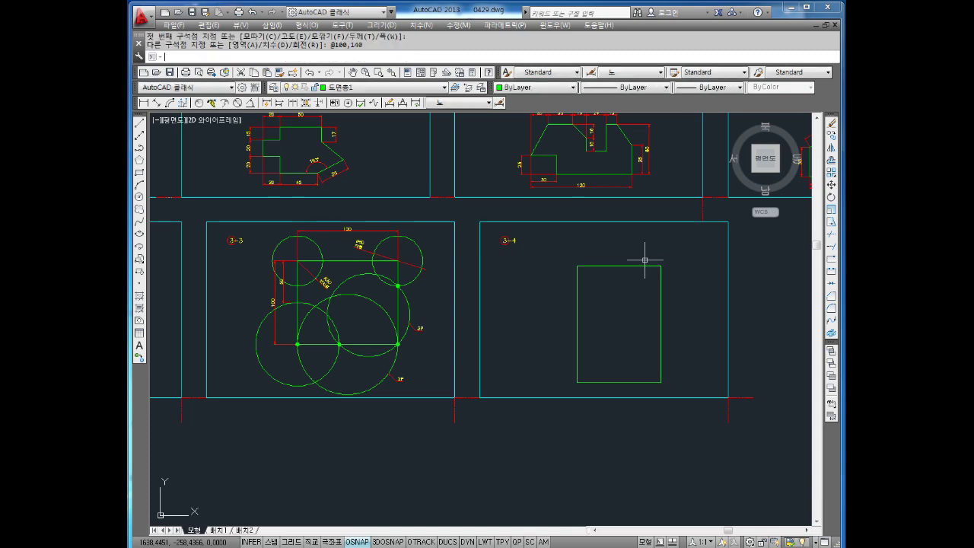
{"action": "key", "text": "Escape"}
{"action": "key", "text": "Escape"}
Move the rectangle slightly lower so it sits roughly centred in the 3-4 frame.
{"action": "type", "text": "m"}
{"action": "key", "text": "Return"}
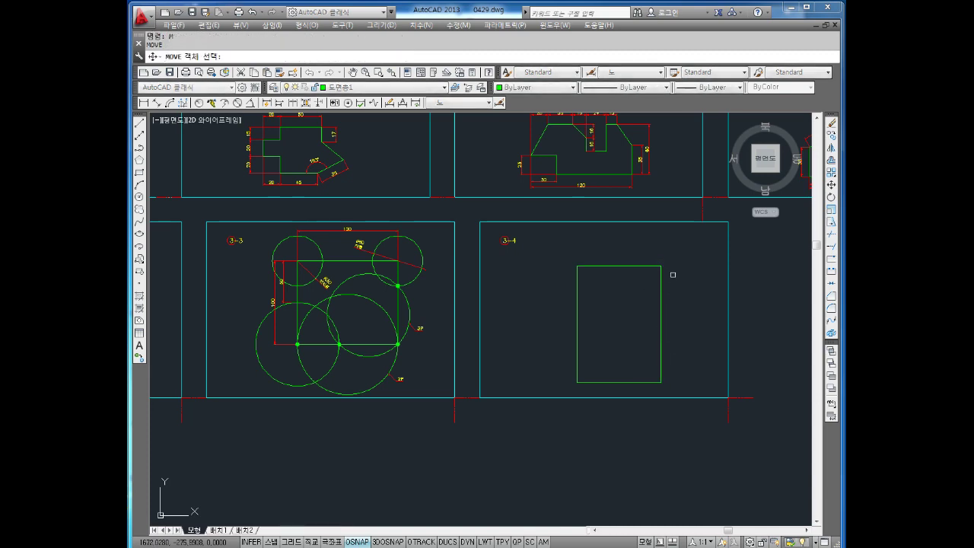
{"action": "left_click", "coordinate": [661, 289]}
{"action": "key", "text": "Return"}
{"action": "left_click", "coordinate": [634, 320]}
{"action": "key", "text": "Escape"}
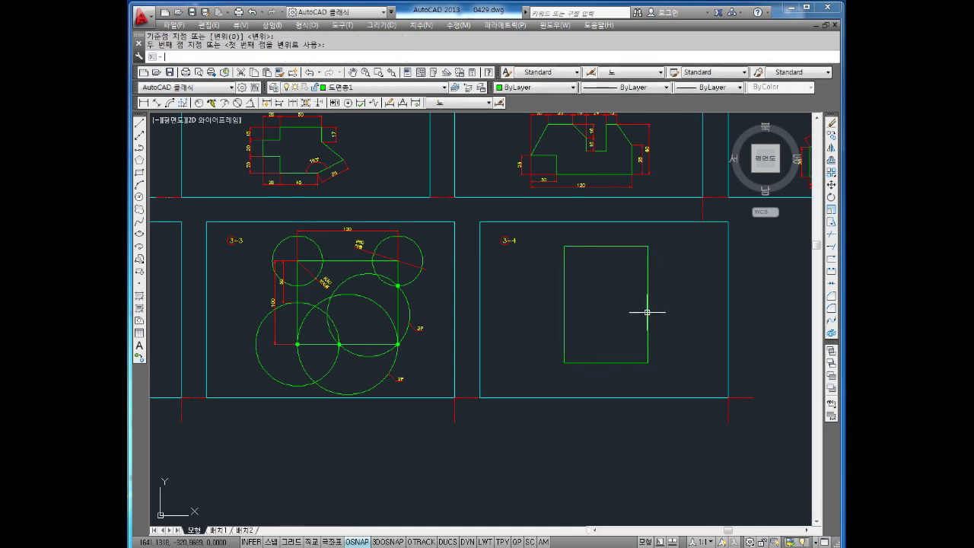
{"action": "scroll", "coordinate": [620, 309], "scroll_direction": "up", "scroll_amount": 2}
{"action": "middle_click_drag", "start_coordinate": [629, 311], "coordinate": [588, 316]}
{"action": "key", "text": "Escape"}
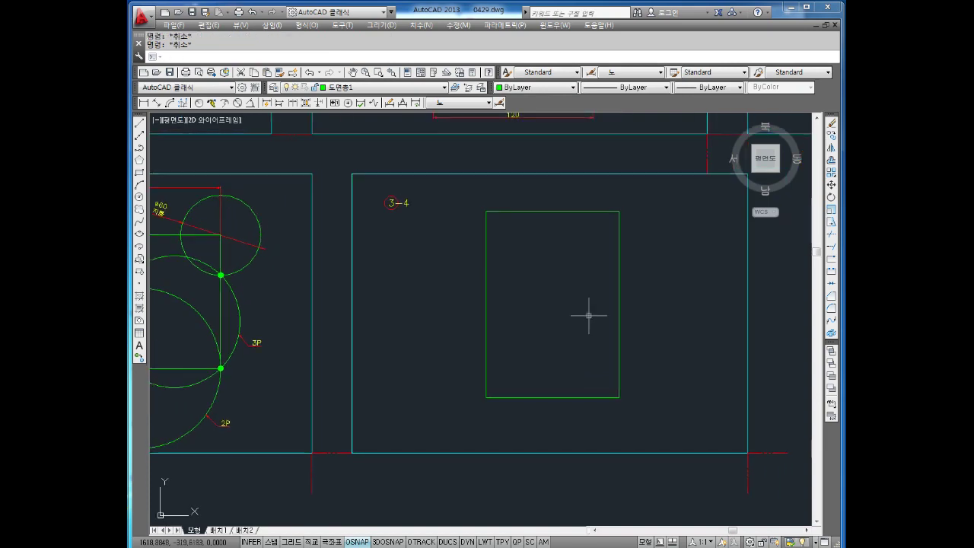
{"action": "type", "text": "m"}
{"action": "key", "text": "Return"}
{"action": "left_click", "coordinate": [619, 297]}
{"action": "key", "text": "Return"}
{"action": "left_click", "coordinate": [560, 283]}
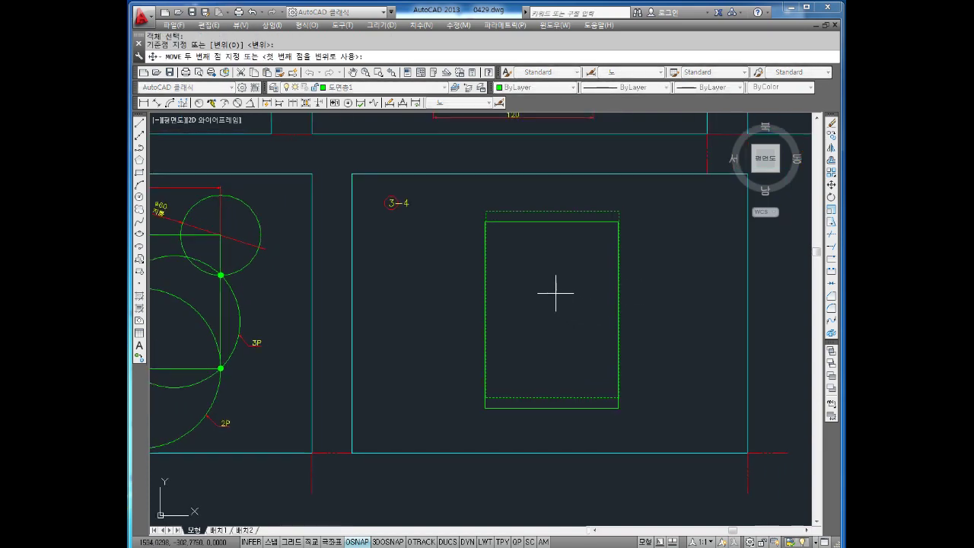
{"action": "key", "text": "Escape"}
{"action": "key", "text": "Escape"}
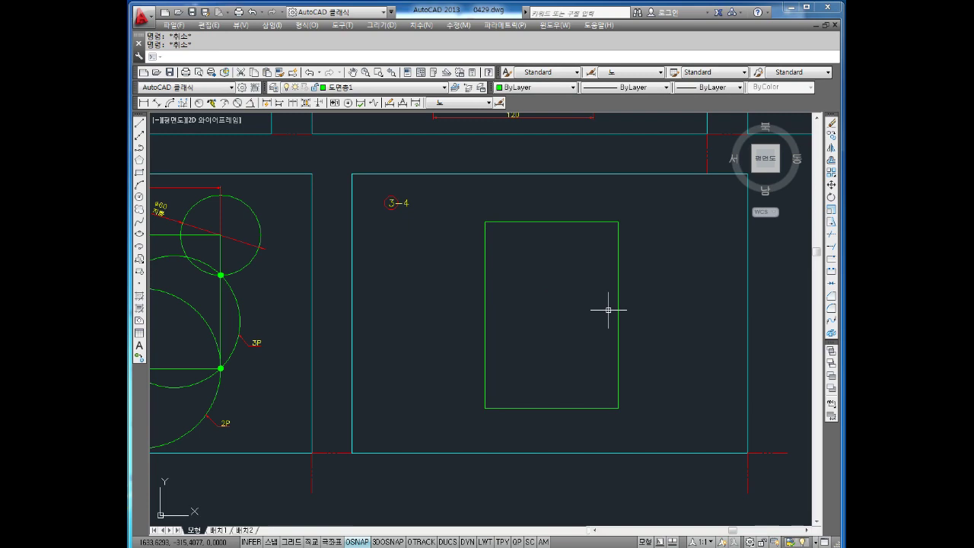
Draw a Ttr circle in the corner, tangent to the rectangle's left and bottom sides.
{"action": "type", "text": "c"}
{"action": "key", "text": "Return"}
{"action": "type", "text": "t"}
{"action": "key", "text": "Return"}
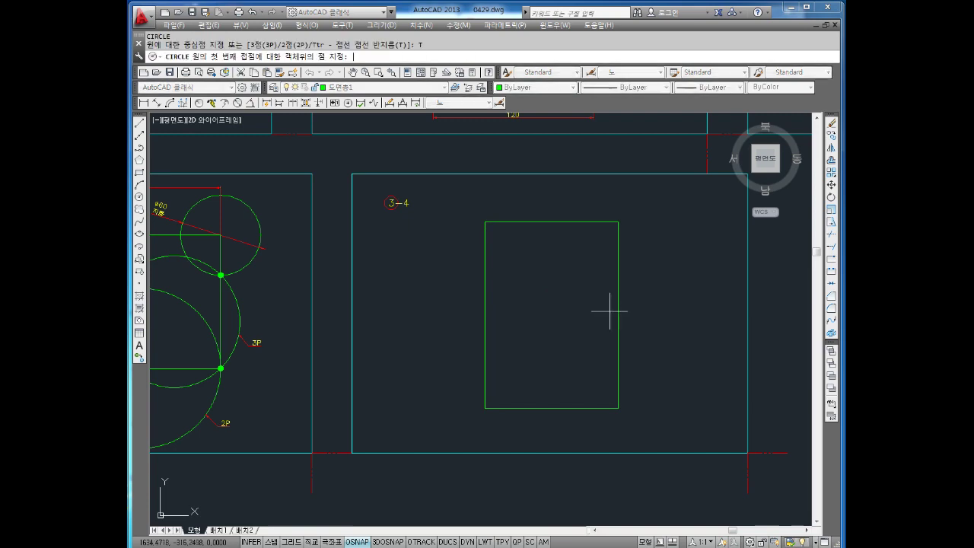
{"action": "left_click", "coordinate": [489, 373]}
{"action": "left_click", "coordinate": [487, 369]}
{"action": "type", "text": "3"}
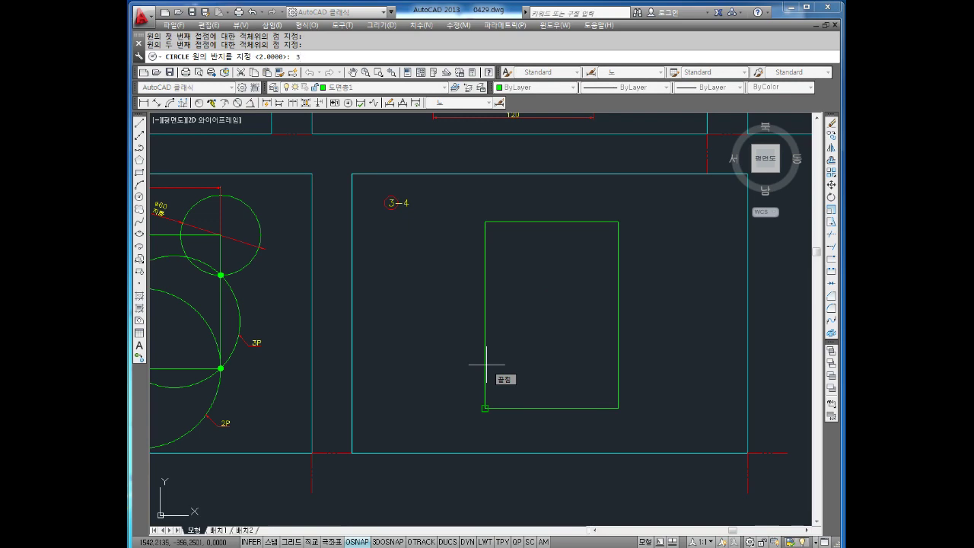
{"action": "type", "text": "0"}
{"action": "key", "text": "Return"}
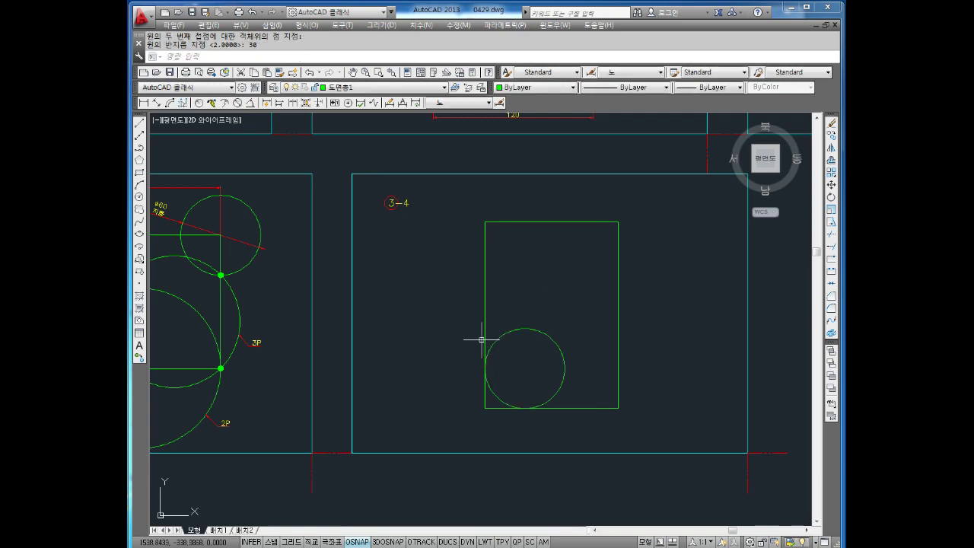
{"action": "key", "text": "Escape"}
{"action": "key", "text": "Escape"}
Draw a Ttr circle in the top-right corner, tangent to the rectangle's top and right sides.
{"action": "key", "text": "Return"}
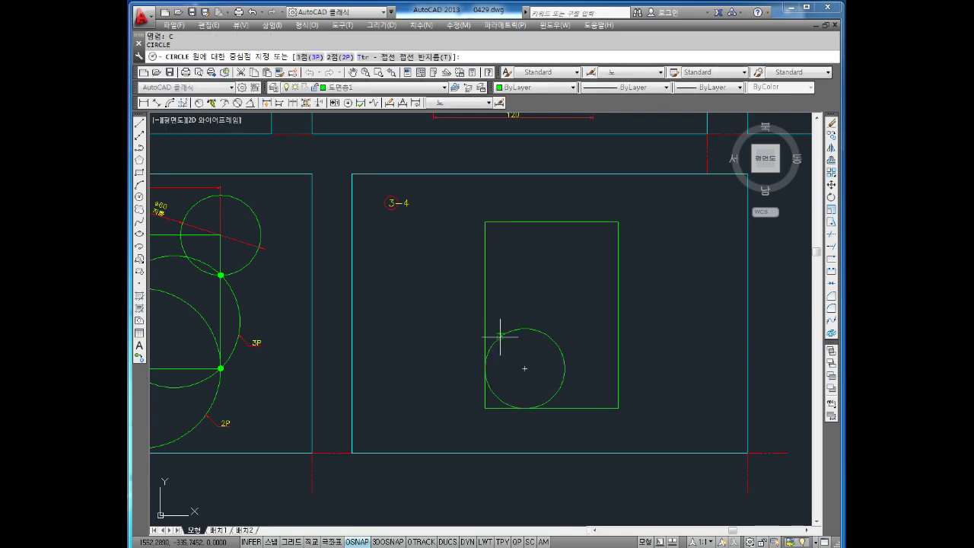
{"action": "type", "text": "t"}
{"action": "key", "text": "Return"}
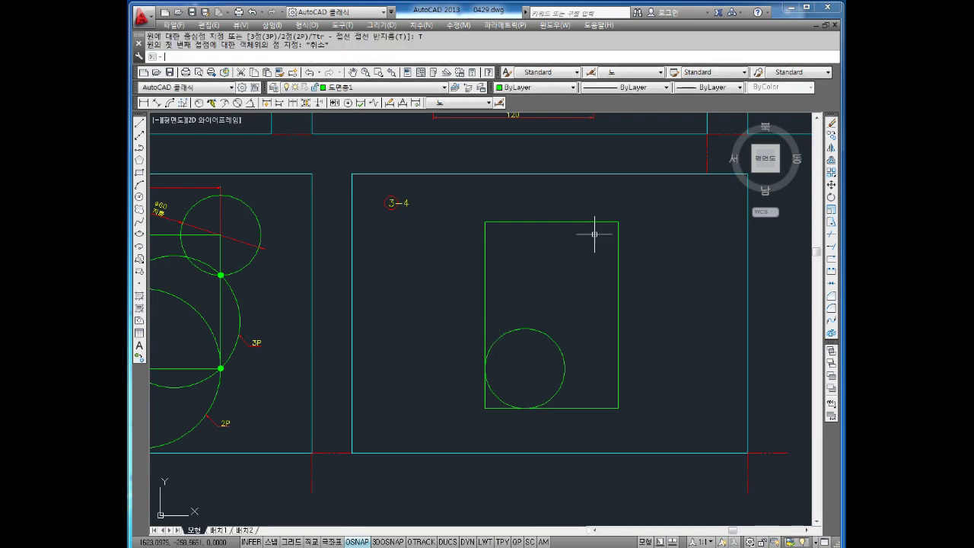
{"action": "left_click", "coordinate": [602, 221]}
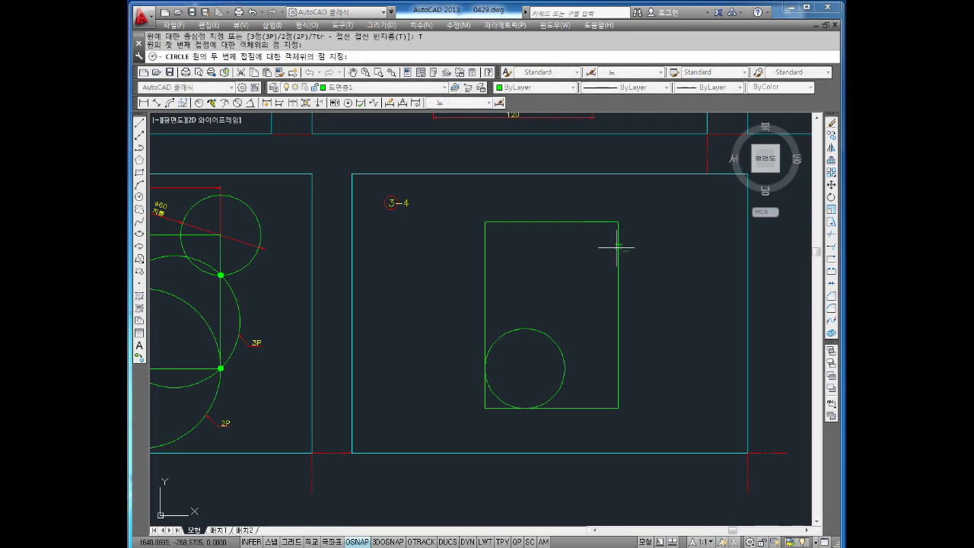
{"action": "left_click", "coordinate": [617, 247]}
{"action": "type", "text": "0"}
{"action": "key", "text": "Return"}
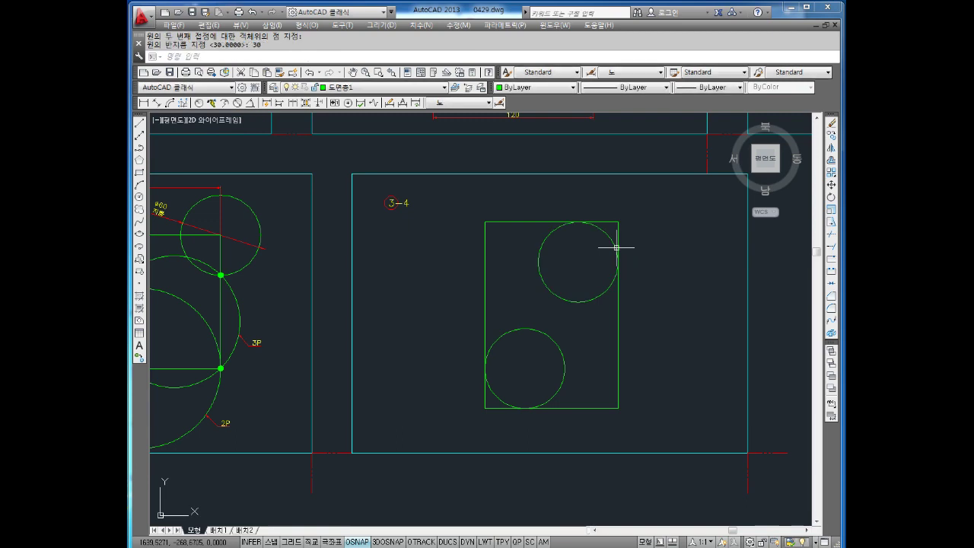
Draw a radius-20 Ttr circle tangent to the right edge and the upper circle.
{"action": "type", "text": "c"}
{"action": "key", "text": "Return"}
{"action": "type", "text": "T"}
{"action": "key", "text": "Return"}
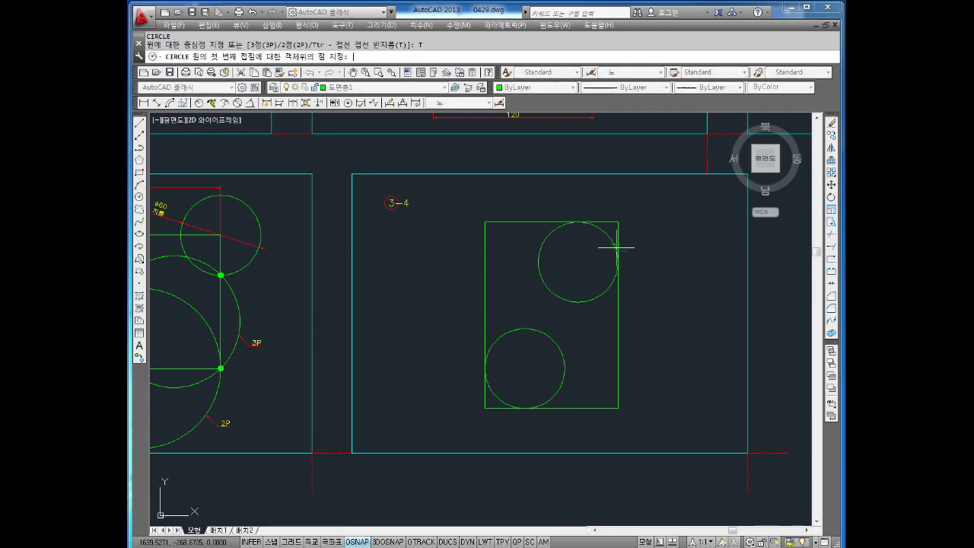
{"action": "left_click", "coordinate": [607, 322]}
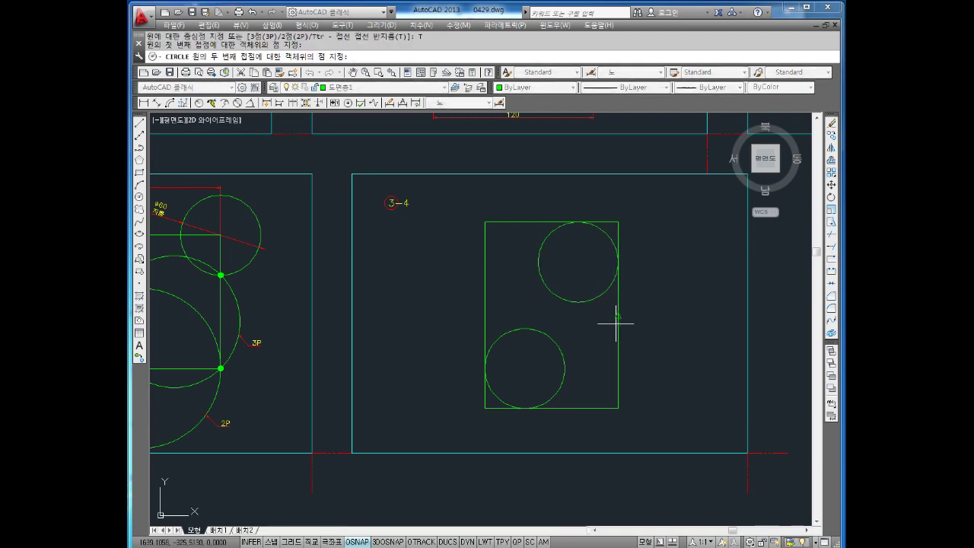
{"action": "left_click", "coordinate": [602, 291]}
{"action": "type", "text": "20"}
{"action": "key", "text": "Return"}
{"action": "key", "text": "Escape"}
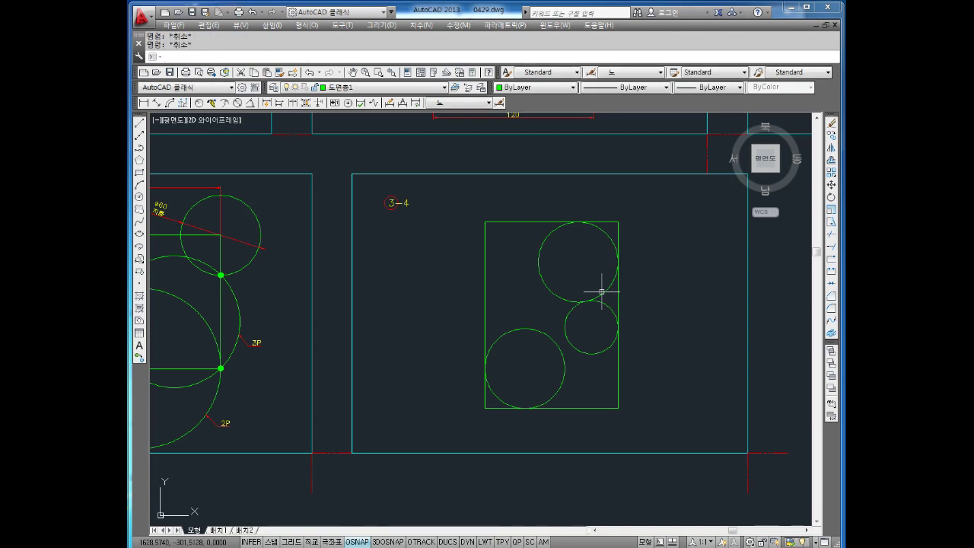
Add a radius-10 Ttr circle below it, between the neighbouring circles.
{"action": "type", "text": "c"}
{"action": "key", "text": "Return"}
{"action": "type", "text": "T"}
{"action": "key", "text": "Return"}
{"action": "left_click", "coordinate": [603, 291]}
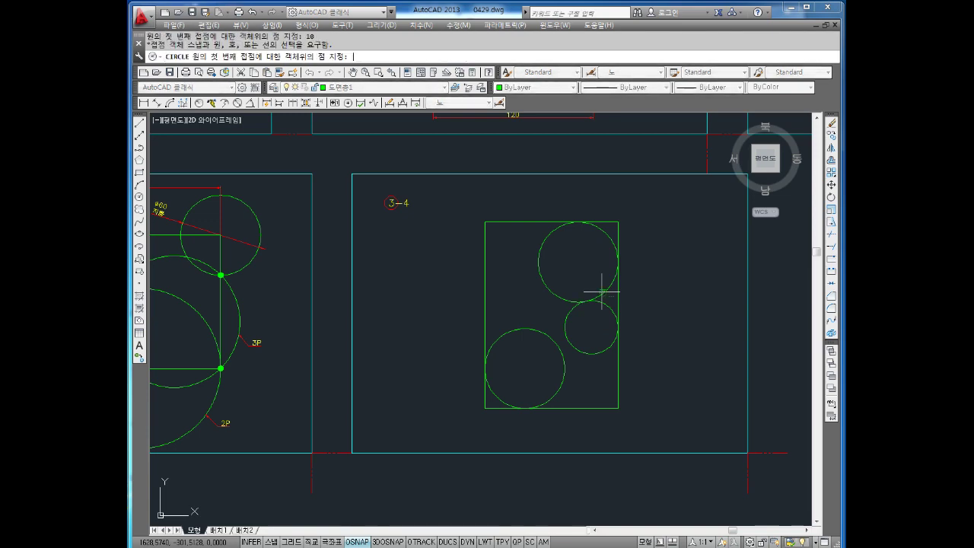
{"action": "left_click", "coordinate": [613, 368]}
{"action": "left_click", "coordinate": [614, 368]}
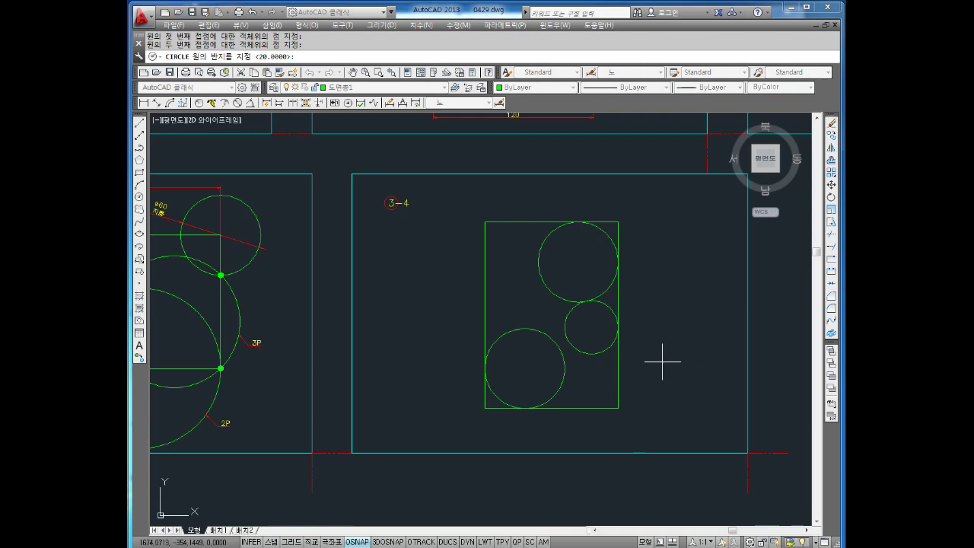
{"action": "type", "text": "10"}
{"action": "key", "text": "Return"}
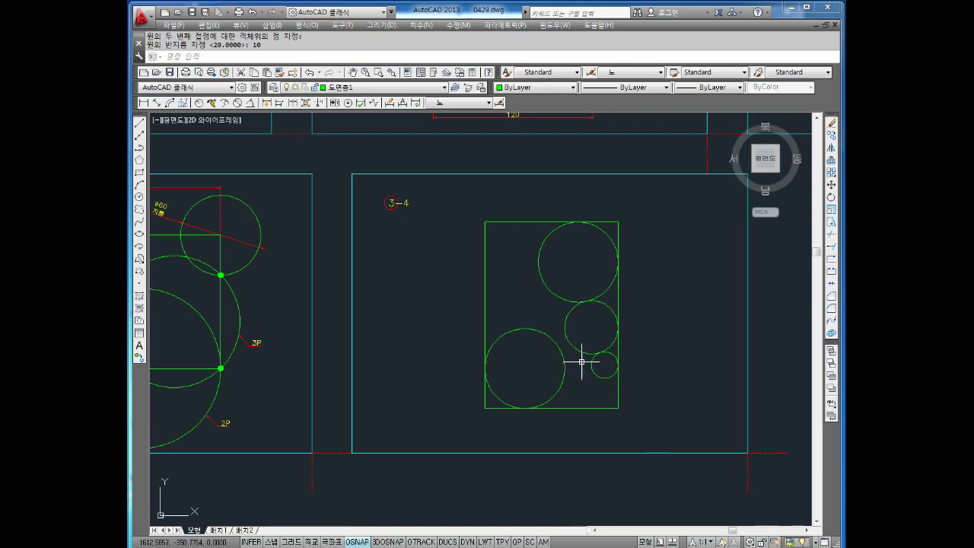
{"action": "middle_click_drag", "start_coordinate": [609, 387], "coordinate": [600, 348]}
{"action": "key", "text": "Return"}
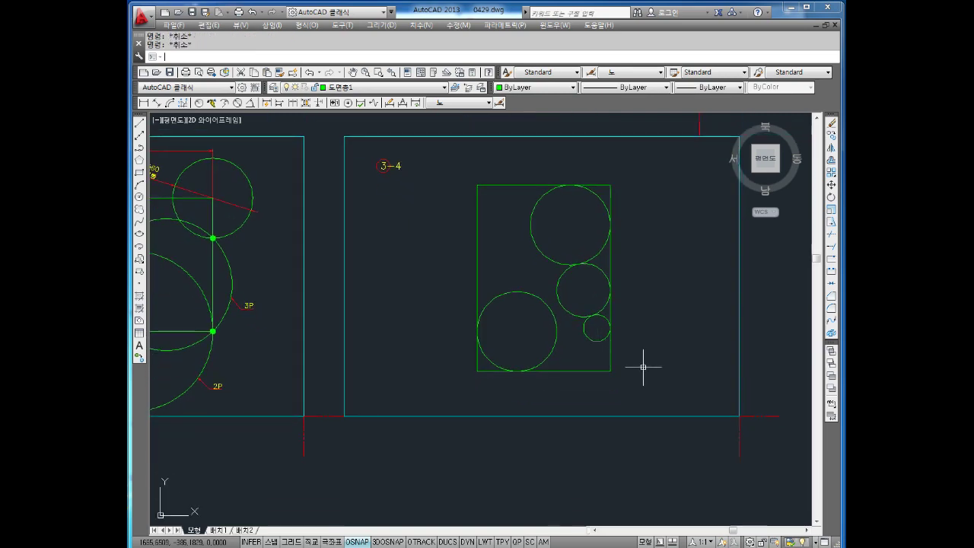
{"action": "type", "text": "c3p"}
{"action": "key", "text": "Return"}
Adjust the object snap modes from the OSNAP menu so only Tangent is on.
{"action": "scroll", "coordinate": [643, 367], "scroll_direction": "up", "scroll_amount": 4}
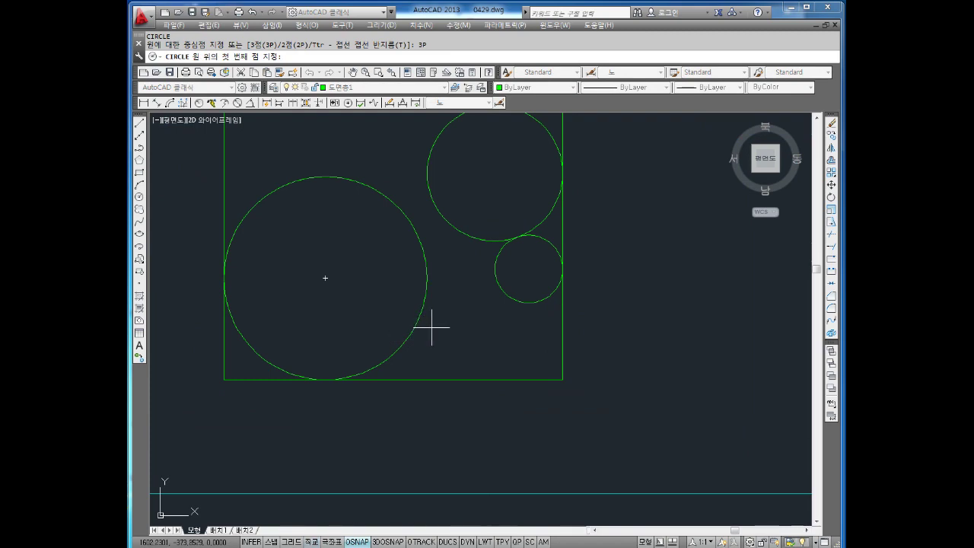
{"action": "right_click", "coordinate": [362, 542]}
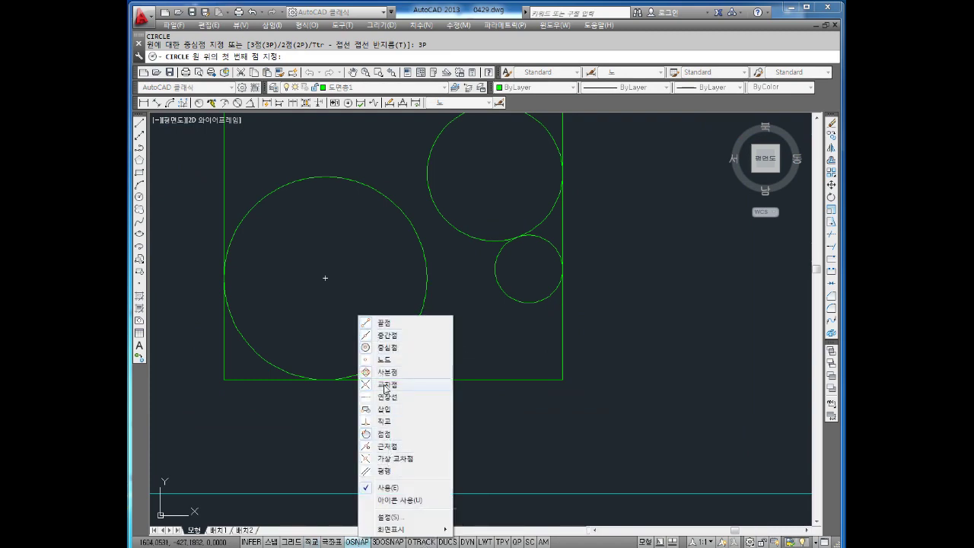
{"action": "left_click", "coordinate": [383, 439]}
{"action": "right_click", "coordinate": [361, 542]}
{"action": "left_click", "coordinate": [370, 500]}
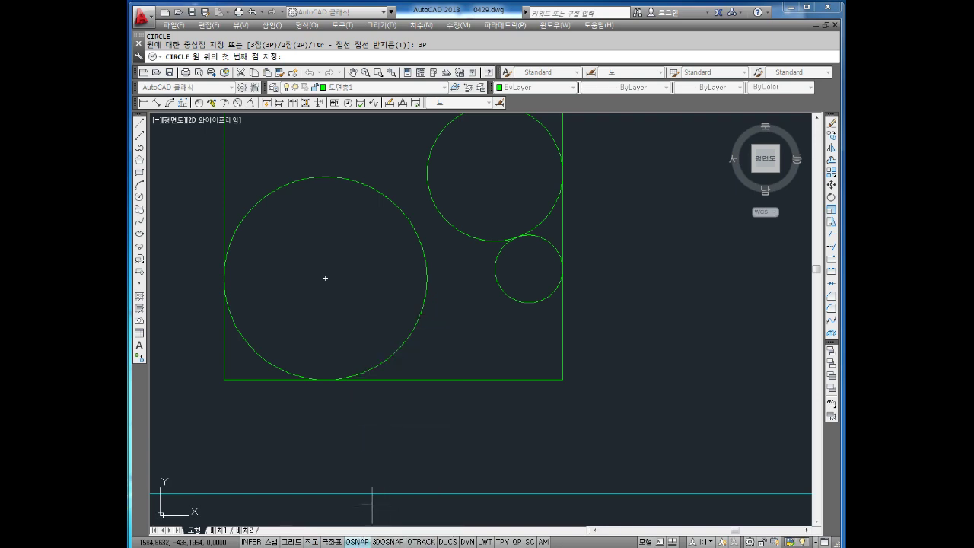
{"action": "right_click", "coordinate": [362, 542]}
{"action": "left_click", "coordinate": [384, 400]}
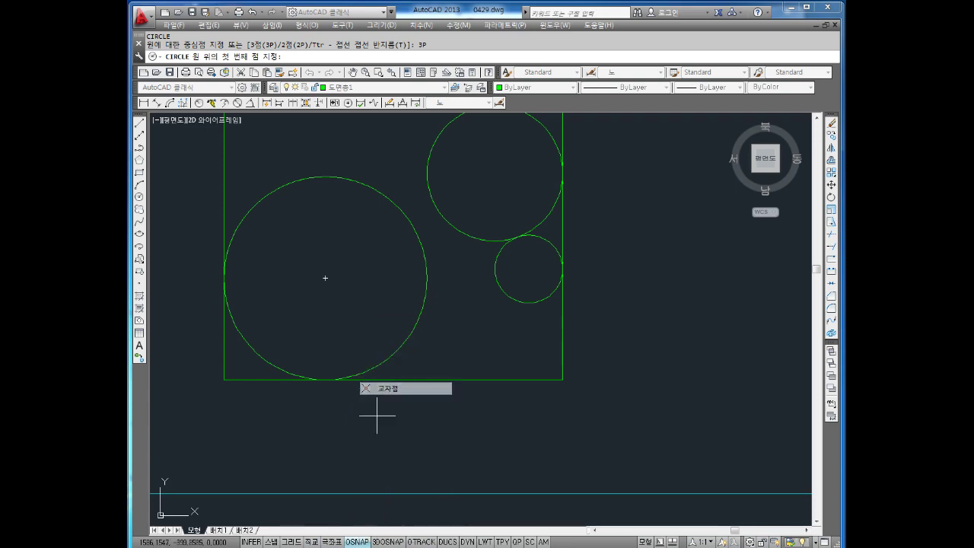
{"action": "right_click", "coordinate": [358, 542]}
{"action": "left_click", "coordinate": [385, 381]}
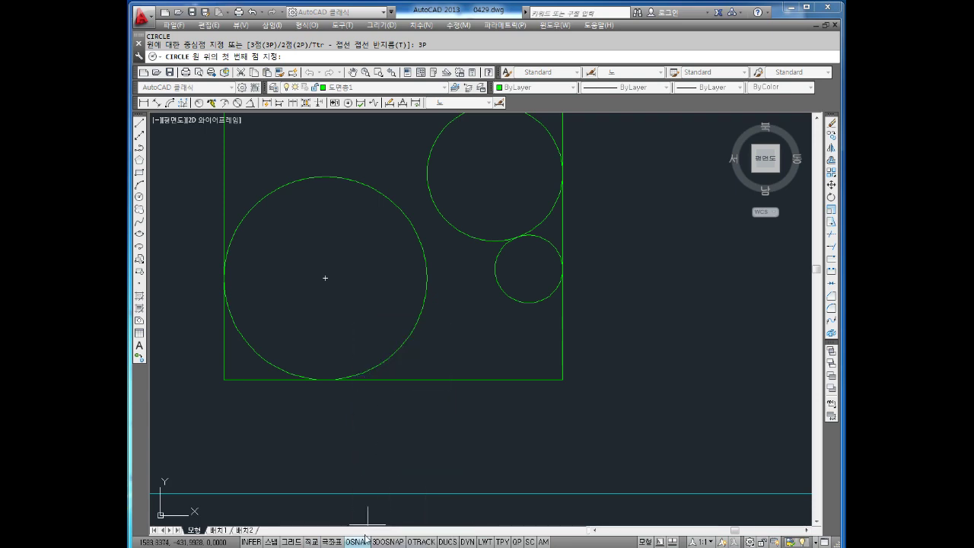
{"action": "right_click", "coordinate": [366, 542]}
{"action": "left_click", "coordinate": [385, 355]}
{"action": "right_click", "coordinate": [351, 542]}
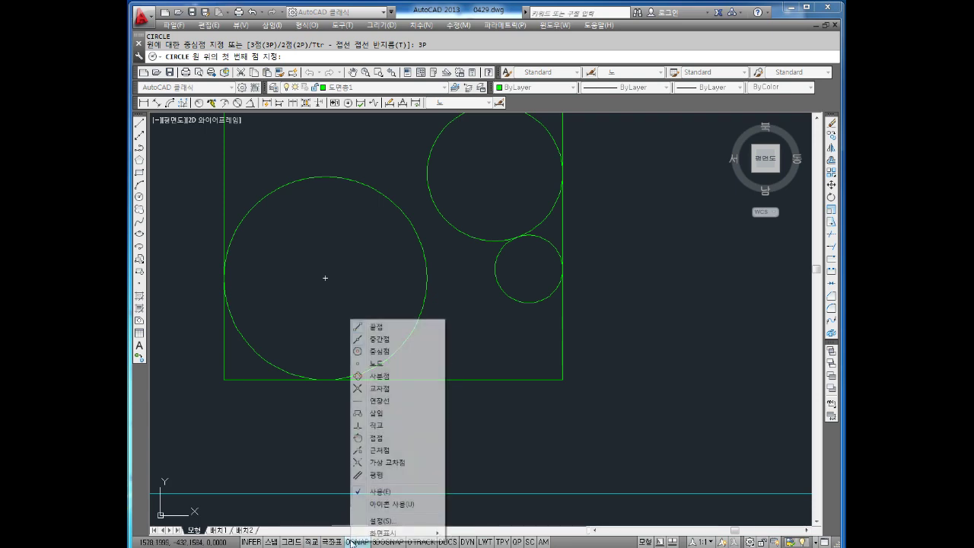
{"action": "left_click", "coordinate": [376, 341]}
{"action": "right_click", "coordinate": [352, 542]}
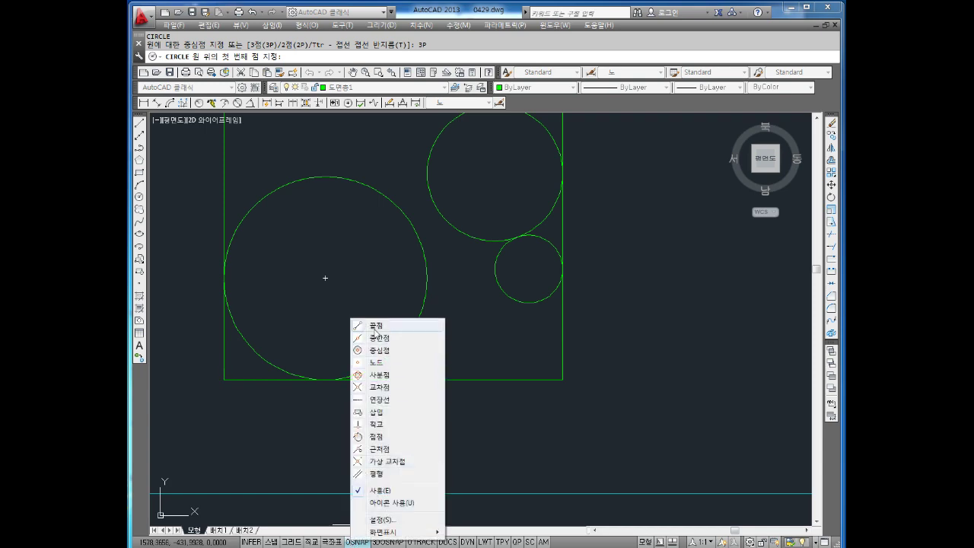
{"action": "left_click", "coordinate": [379, 331]}
{"action": "right_click", "coordinate": [356, 543]}
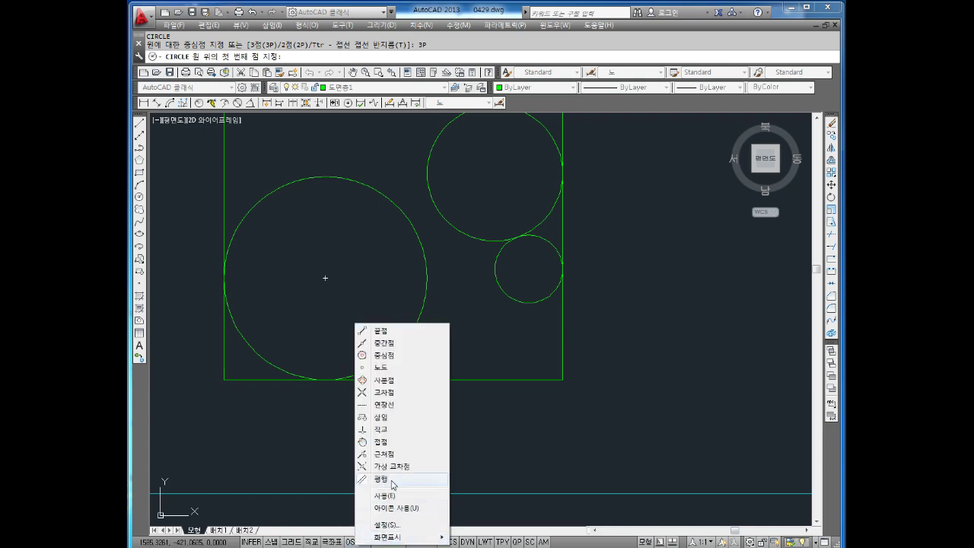
{"action": "left_click", "coordinate": [387, 443]}
Draw two 3P circles tangent to the bottom edge, right edge and neighbouring circles.
{"action": "left_click", "coordinate": [420, 317]}
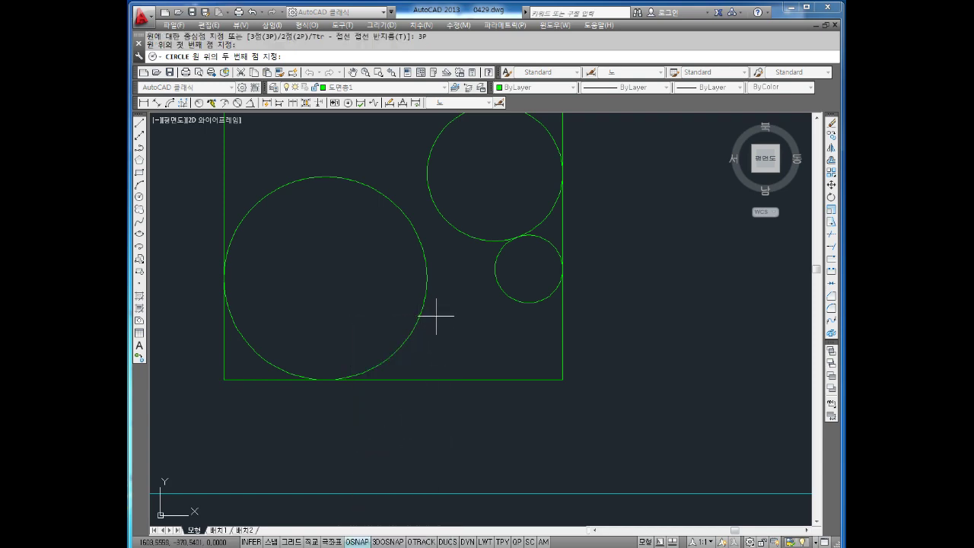
{"action": "left_click", "coordinate": [495, 295]}
{"action": "left_click", "coordinate": [492, 377]}
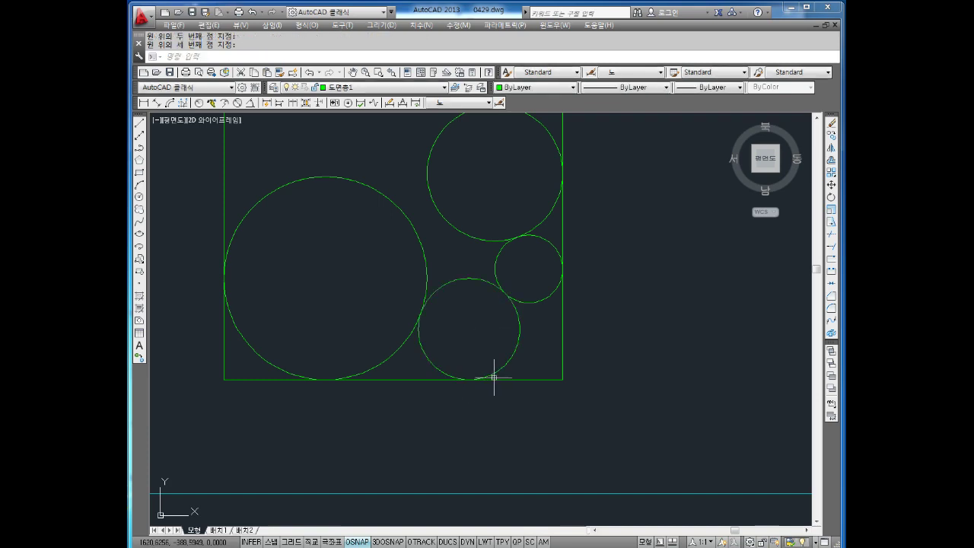
{"action": "type", "text": "C"}
{"action": "key", "text": "Return"}
{"action": "type", "text": "T"}
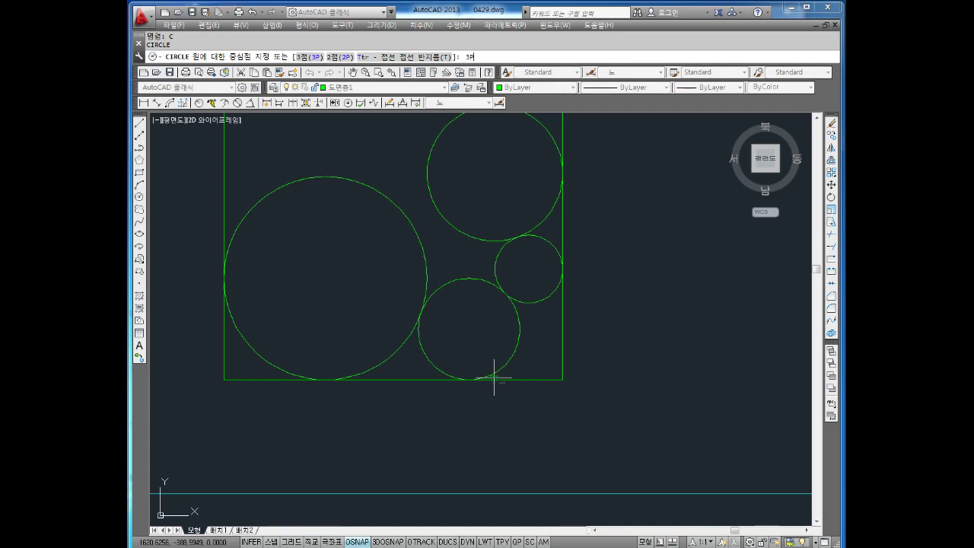
{"action": "key", "text": "Return"}
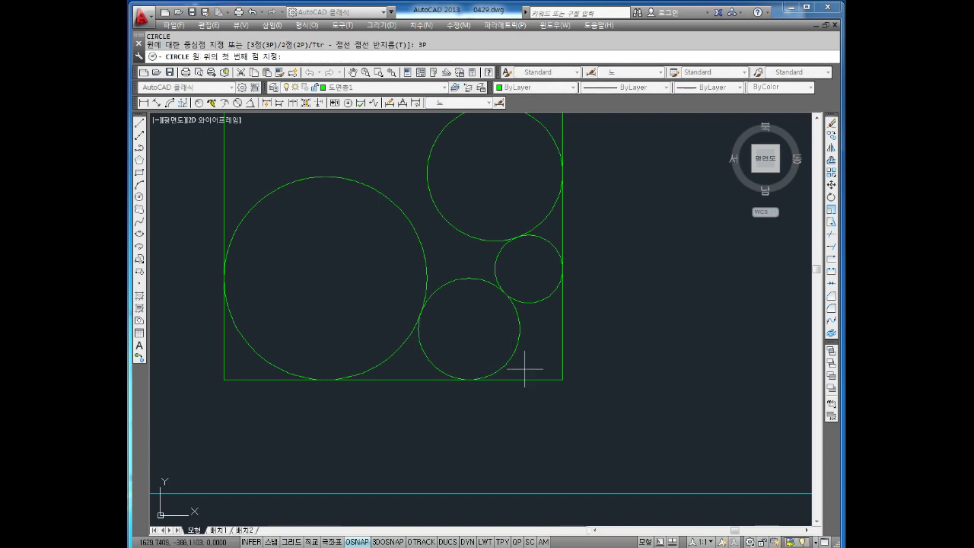
{"action": "left_click", "coordinate": [524, 371]}
{"action": "left_click", "coordinate": [561, 355]}
{"action": "left_click", "coordinate": [565, 335]}
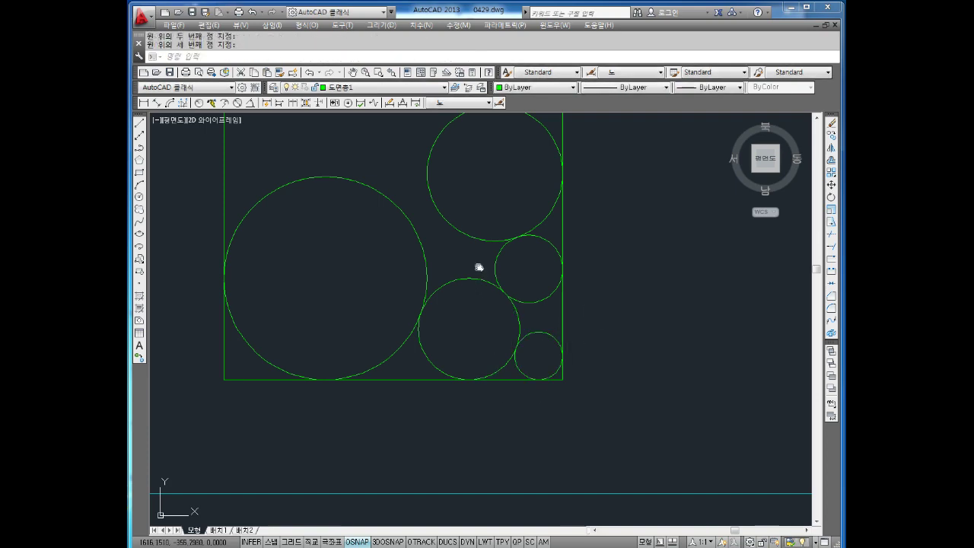
Draw a 3P circle tangent to the left edge and the upper and lower circles.
{"action": "middle_click_drag", "start_coordinate": [479, 268], "coordinate": [509, 298]}
{"action": "middle_click_drag", "start_coordinate": [464, 236], "coordinate": [593, 354]}
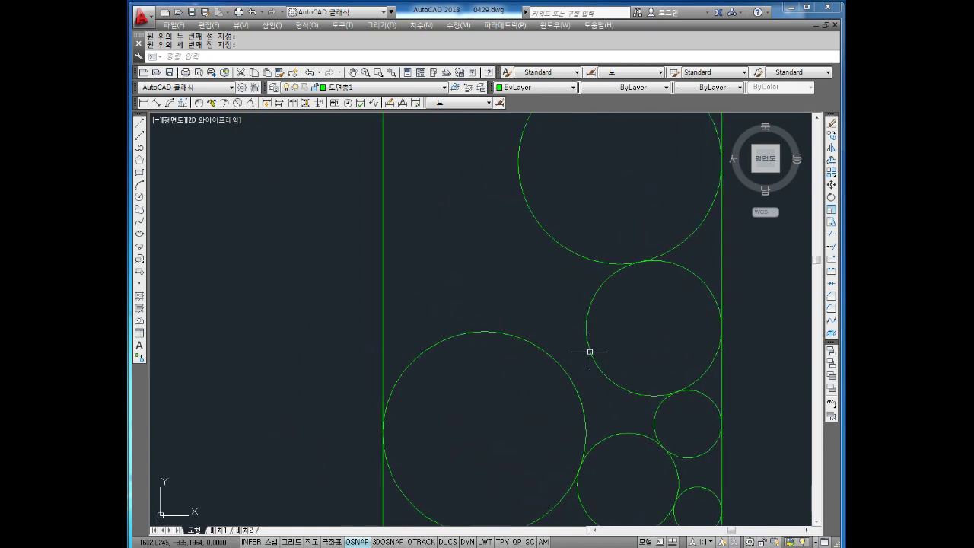
{"action": "key", "text": "Return"}
{"action": "type", "text": "3p"}
{"action": "key", "text": "Return"}
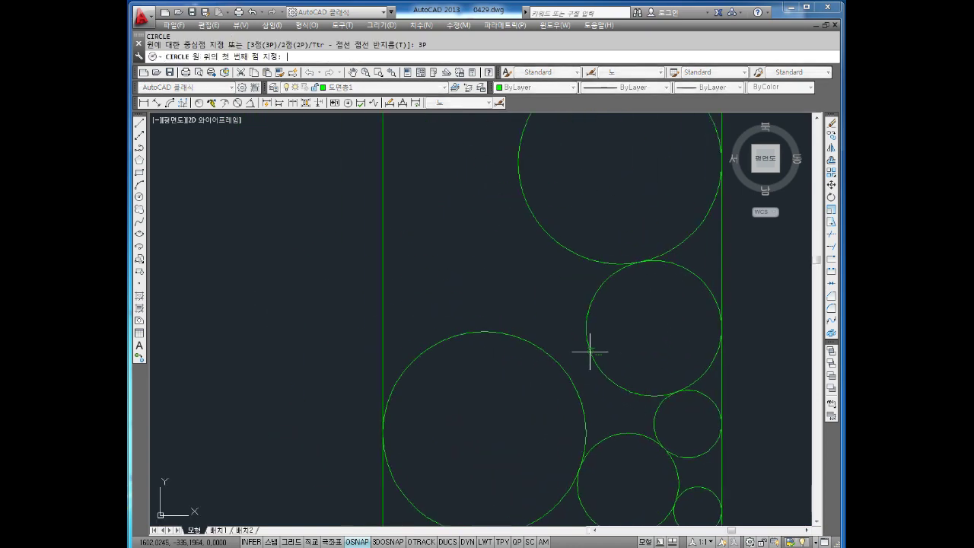
{"action": "middle_click_drag", "start_coordinate": [480, 313], "coordinate": [506, 374]}
{"action": "left_click", "coordinate": [482, 394]}
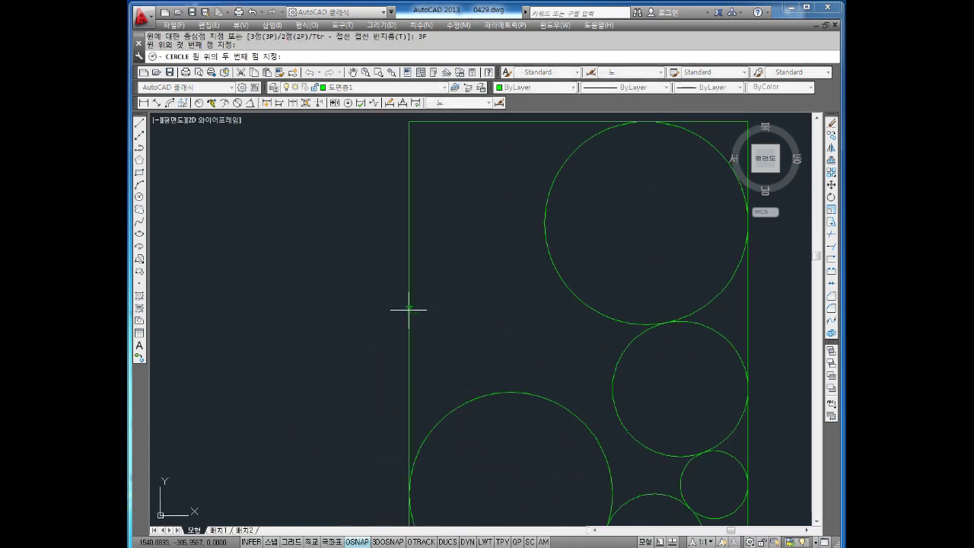
{"action": "left_click", "coordinate": [409, 309]}
{"action": "left_click", "coordinate": [556, 254]}
{"action": "middle_click_drag", "start_coordinate": [556, 255], "coordinate": [555, 320]}
{"action": "key", "text": "Escape"}
{"action": "key", "text": "Escape"}
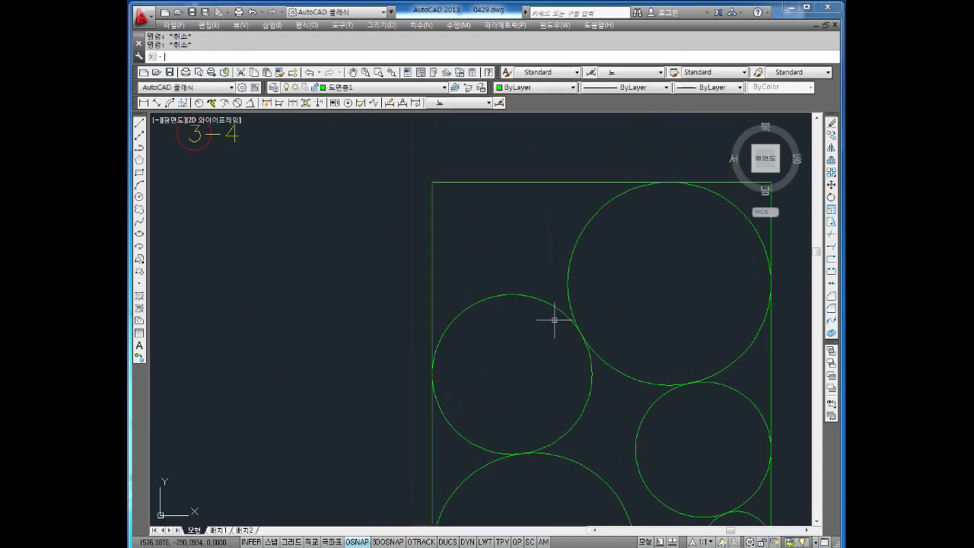
{"action": "type", "text": "c"}
Start a 3P circle on the frame's top edge, then cancel it.
{"action": "key", "text": "Return"}
{"action": "type", "text": "3p"}
{"action": "key", "text": "Return"}
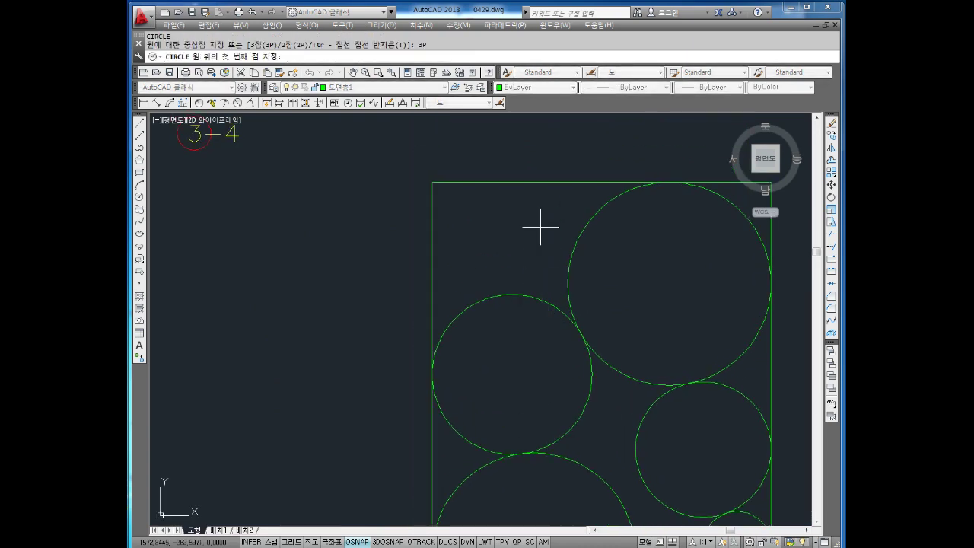
{"action": "left_click", "coordinate": [490, 182]}
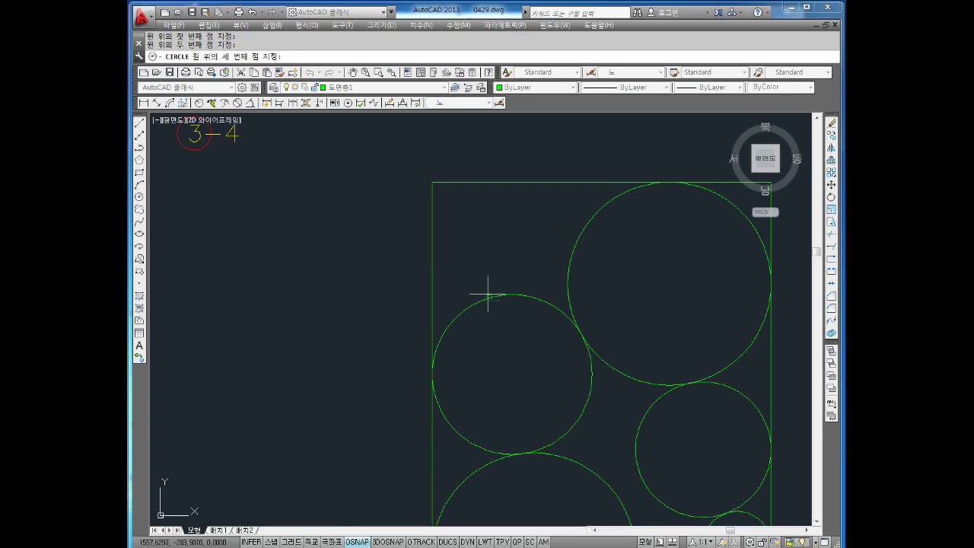
{"action": "key", "text": "Escape"}
{"action": "scroll", "coordinate": [488, 294], "scroll_direction": "down", "scroll_amount": 3}
{"action": "scroll", "coordinate": [608, 333], "scroll_direction": "down", "scroll_amount": 2}
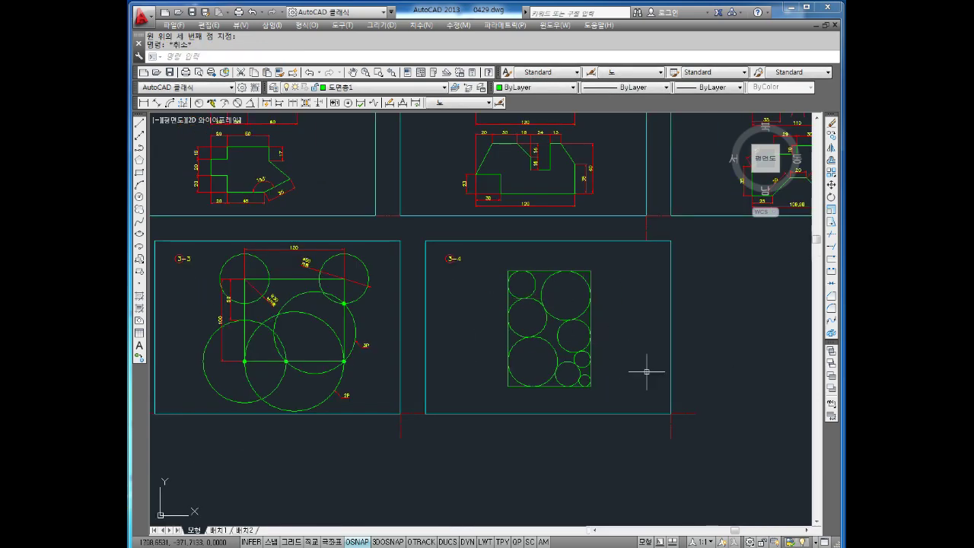
{"action": "scroll", "coordinate": [646, 371], "scroll_direction": "up", "scroll_amount": 2}
Add diameter dimensions Ø60, Ø20, Ø40 and Ø60 to the lower-left, small, medium and upper circles.
{"action": "scroll", "coordinate": [583, 331], "scroll_direction": "up", "scroll_amount": 2}
{"action": "left_click", "coordinate": [241, 103]}
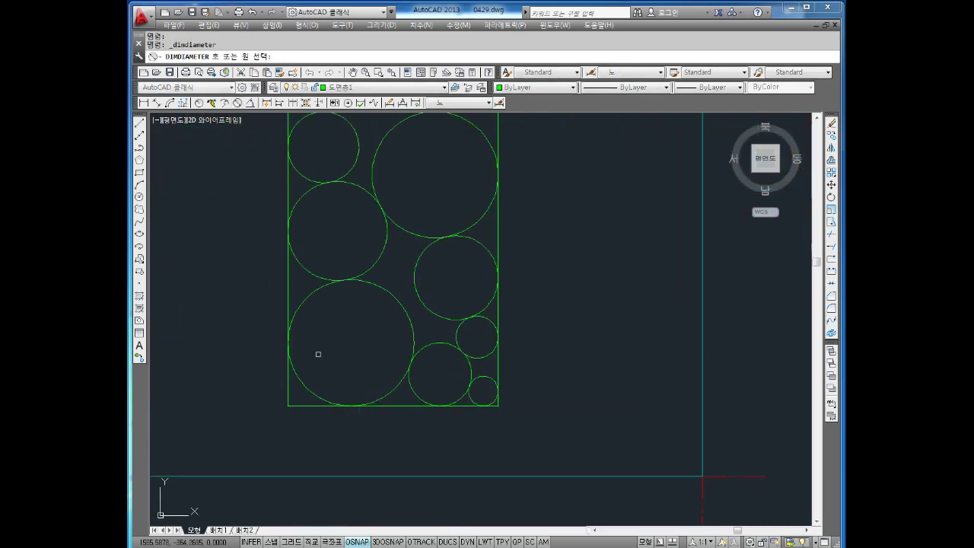
{"action": "left_click", "coordinate": [302, 383]}
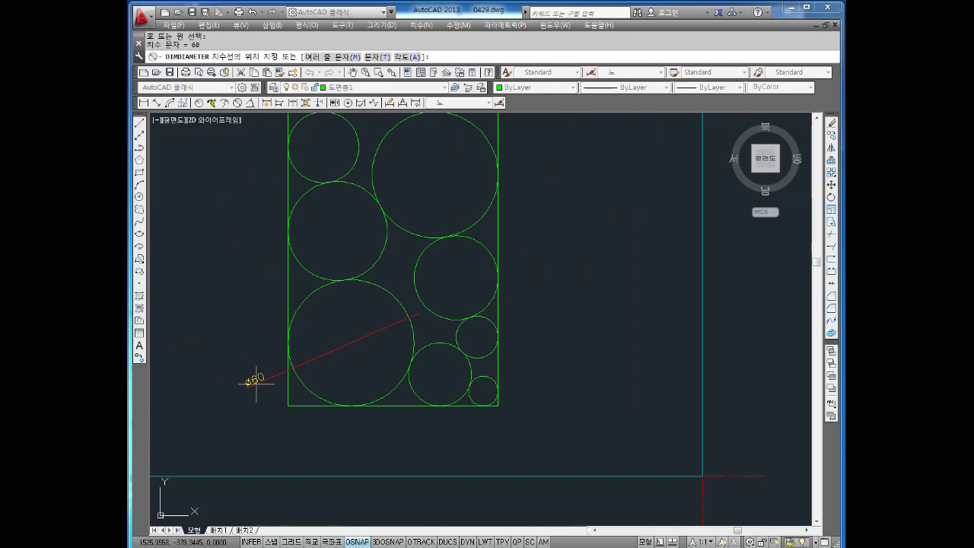
{"action": "left_click", "coordinate": [255, 379]}
{"action": "key", "text": "Return"}
{"action": "left_click", "coordinate": [491, 323]}
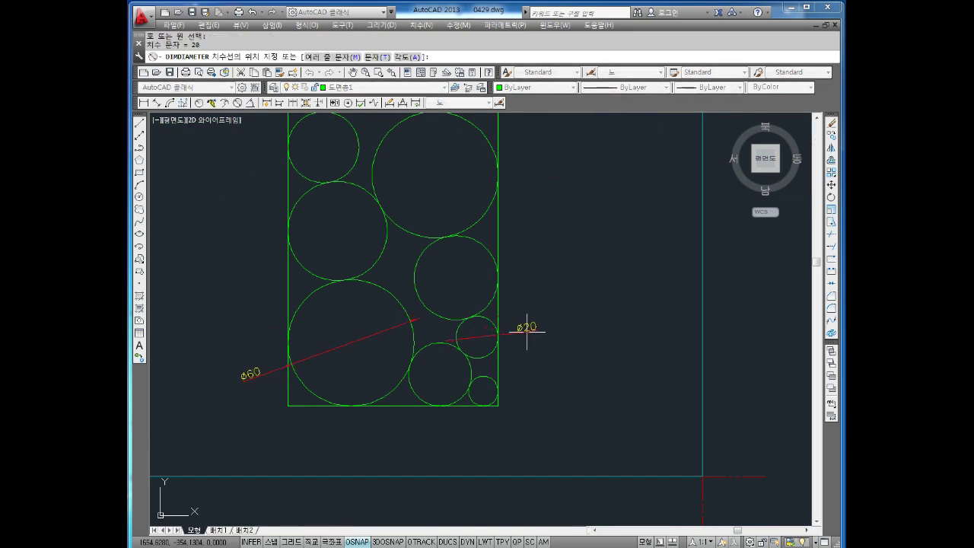
{"action": "left_click", "coordinate": [525, 319]}
{"action": "key", "text": "Return"}
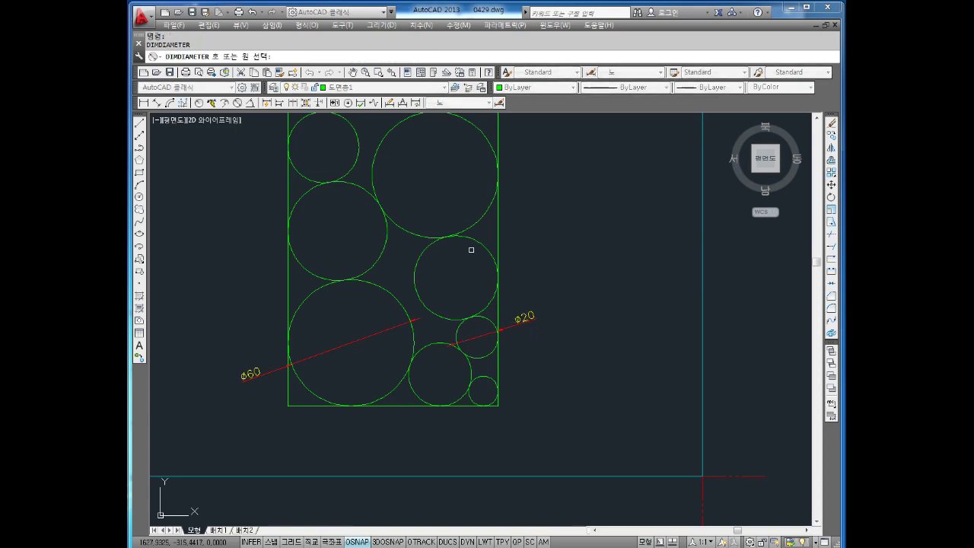
{"action": "left_click", "coordinate": [482, 240]}
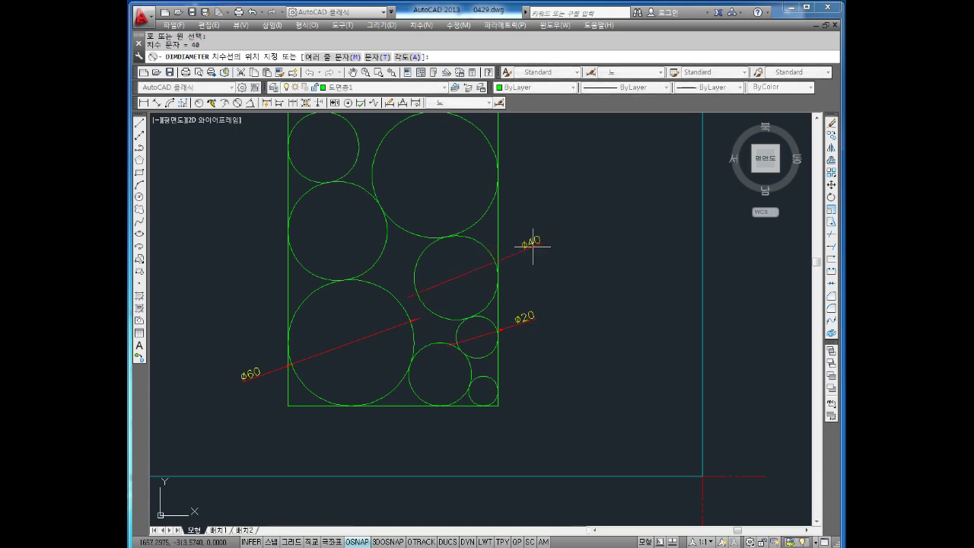
{"action": "left_click", "coordinate": [533, 245]}
{"action": "key", "text": "Return"}
{"action": "left_click", "coordinate": [493, 202]}
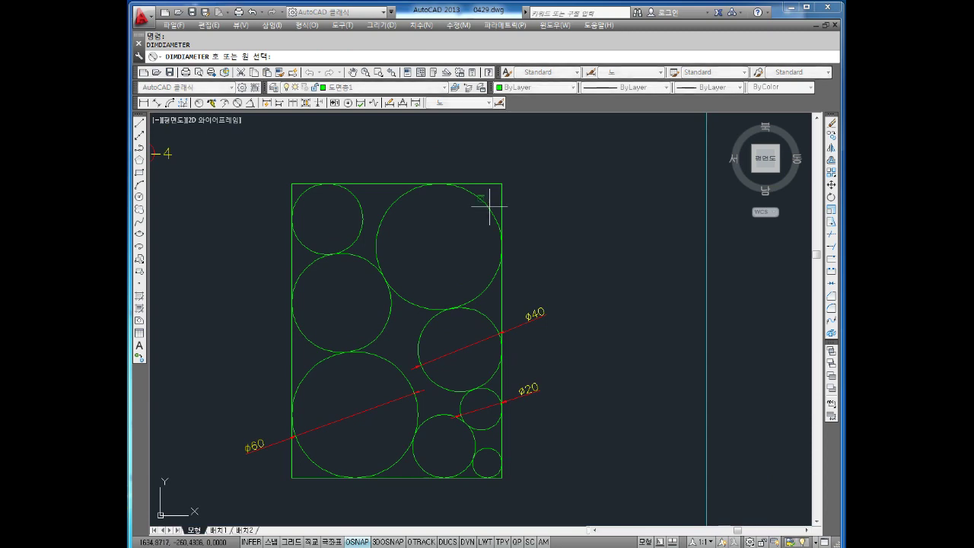
{"action": "left_click", "coordinate": [527, 183]}
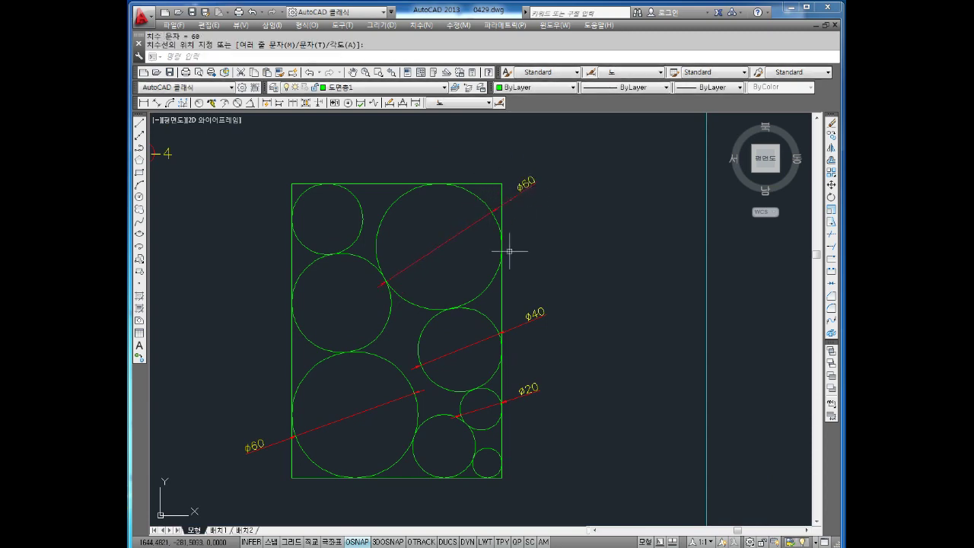
Add a 100 linear dimension along the rectangle's bottom edge.
{"action": "left_click", "coordinate": [143, 103]}
{"action": "middle_click_drag", "start_coordinate": [337, 412], "coordinate": [381, 337]}
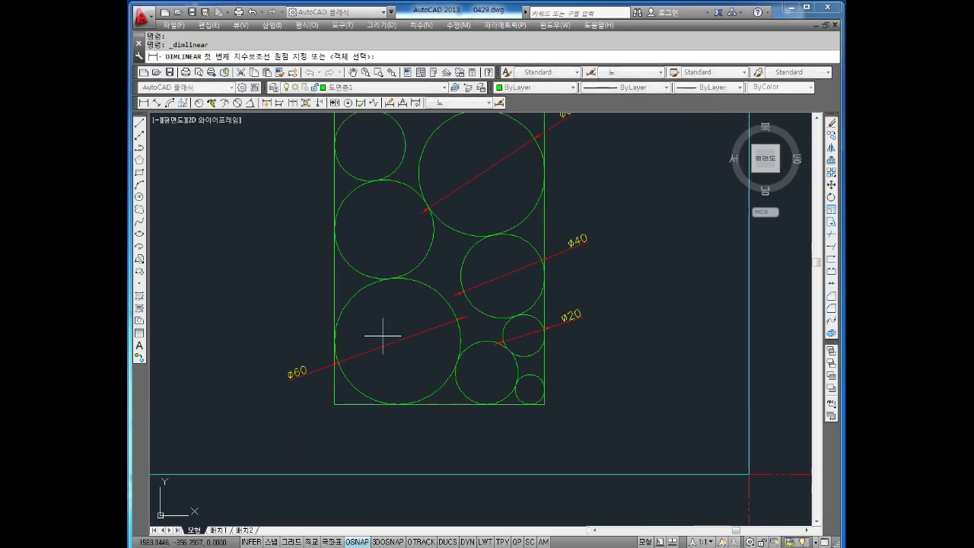
{"action": "left_click", "coordinate": [333, 403]}
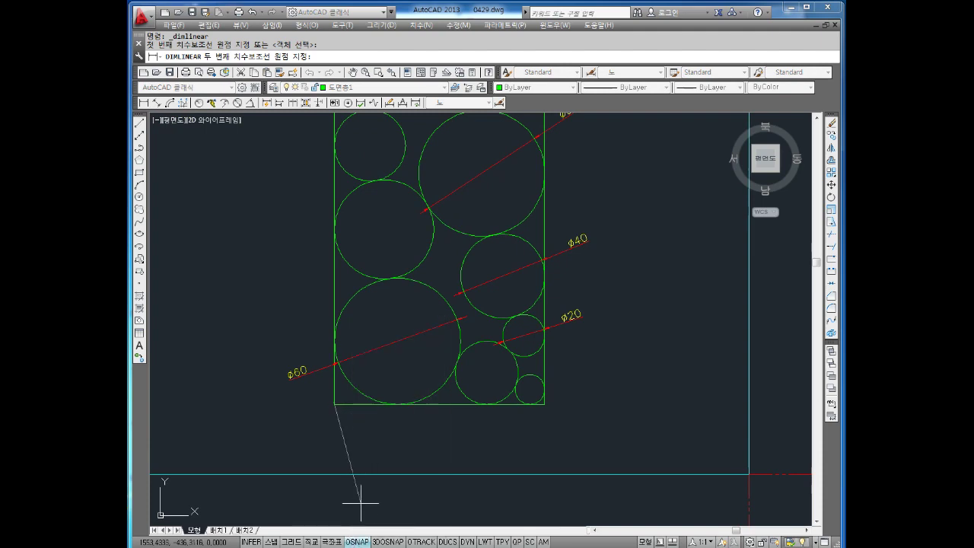
{"action": "right_click", "coordinate": [362, 542]}
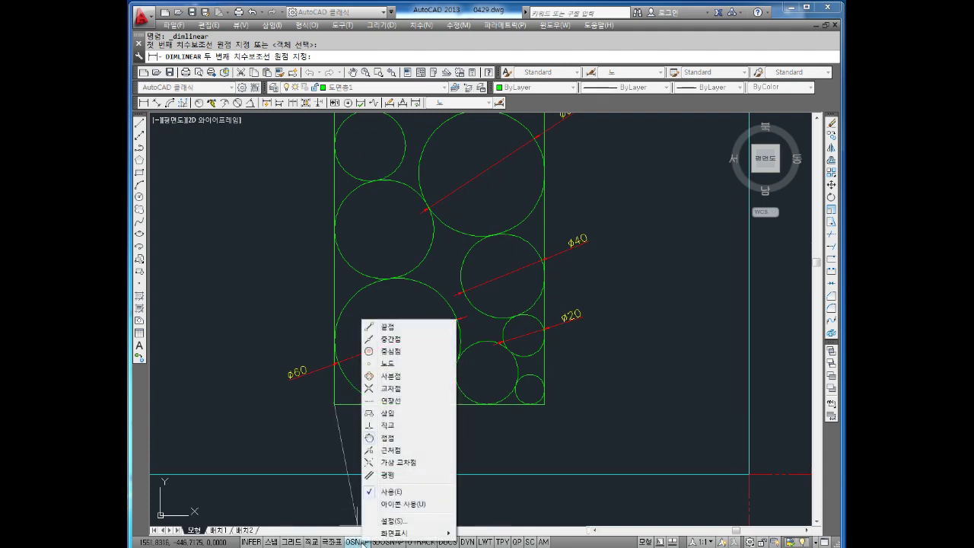
{"action": "left_click", "coordinate": [382, 364]}
{"action": "key", "text": "Escape"}
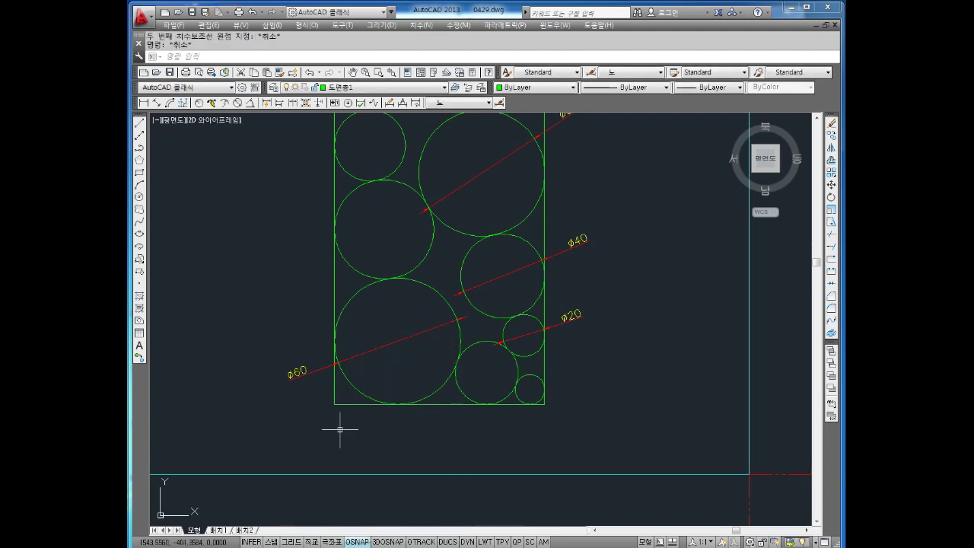
{"action": "key", "text": "Return"}
{"action": "left_click", "coordinate": [336, 404]}
{"action": "left_click", "coordinate": [545, 405]}
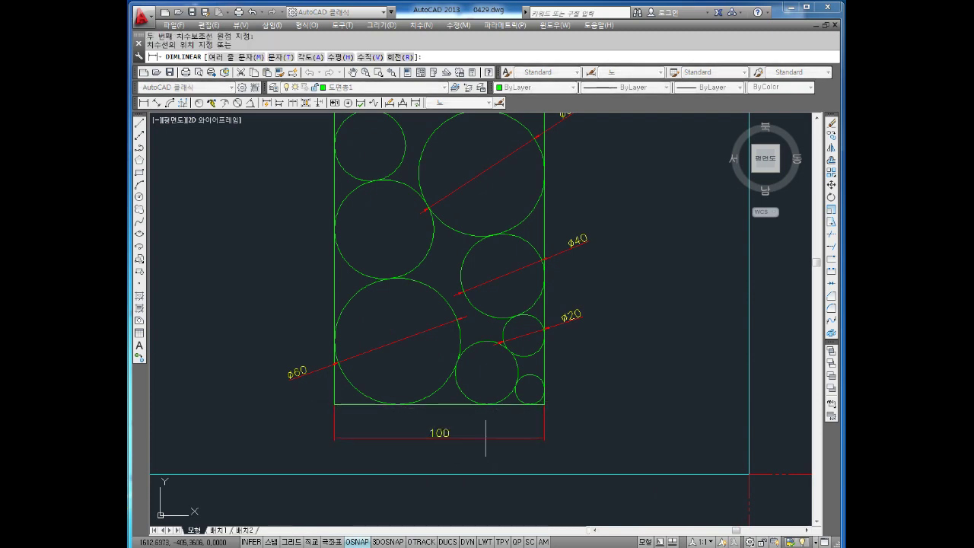
{"action": "left_click", "coordinate": [485, 441]}
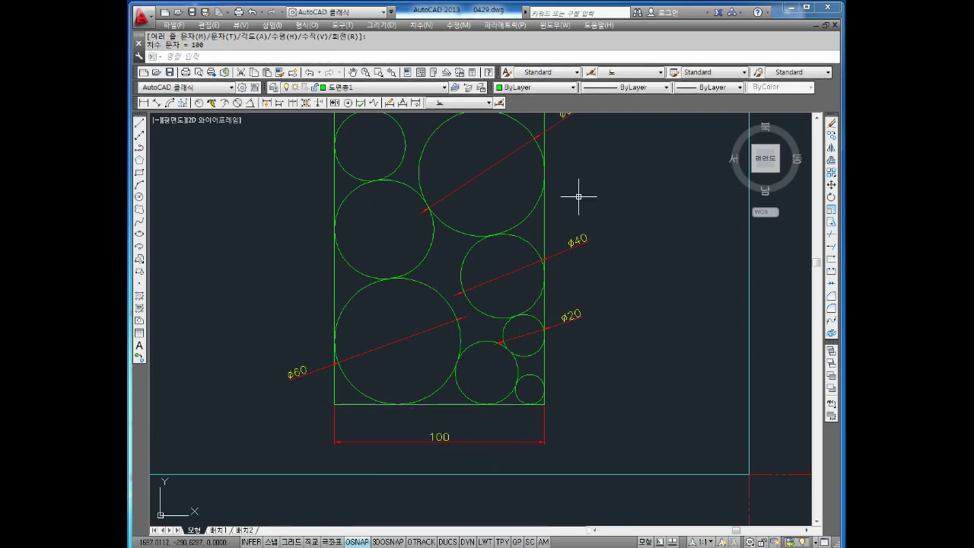
Add a 140 linear height dimension on the rectangle's right side.
{"action": "middle_click_drag", "start_coordinate": [590, 170], "coordinate": [540, 223]}
{"action": "key", "text": "Return"}
{"action": "left_click", "coordinate": [494, 164]}
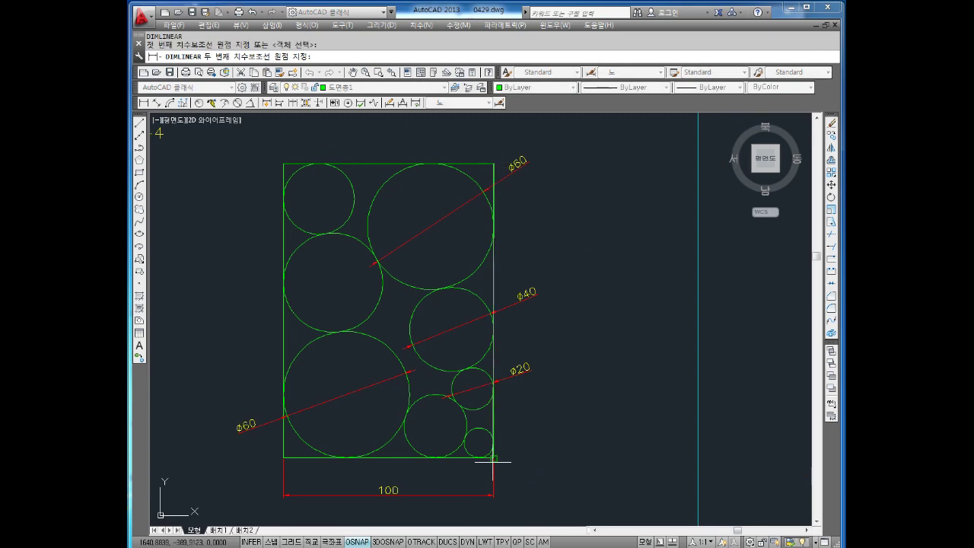
{"action": "left_click", "coordinate": [494, 457]}
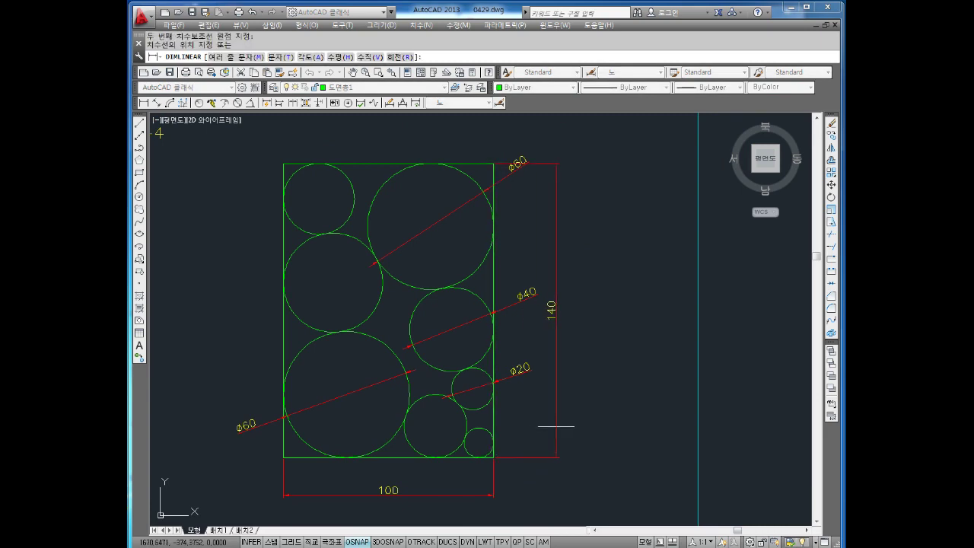
{"action": "left_click", "coordinate": [562, 425]}
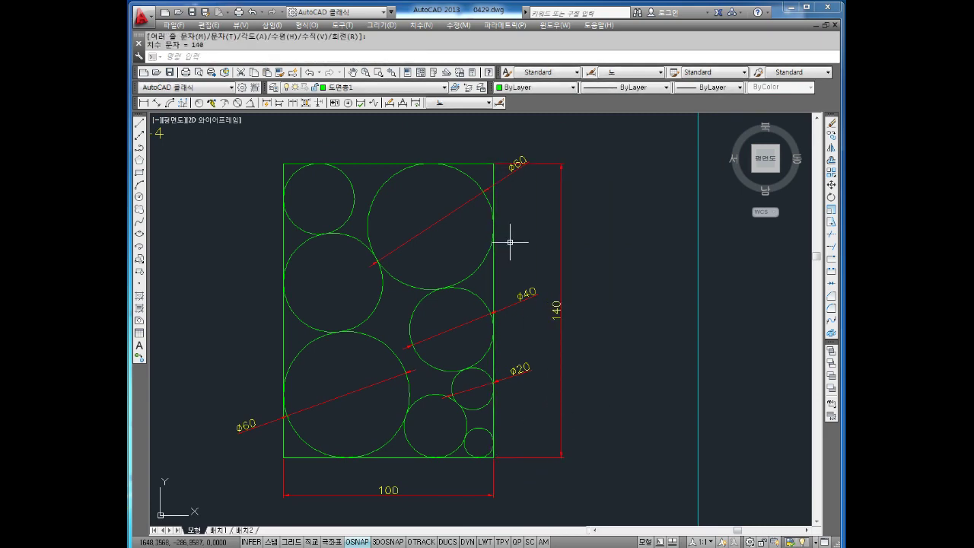
{"action": "key", "text": "Escape"}
Move the upper circle's Ø60 dimension text to a new angle.
{"action": "left_click", "coordinate": [514, 170]}
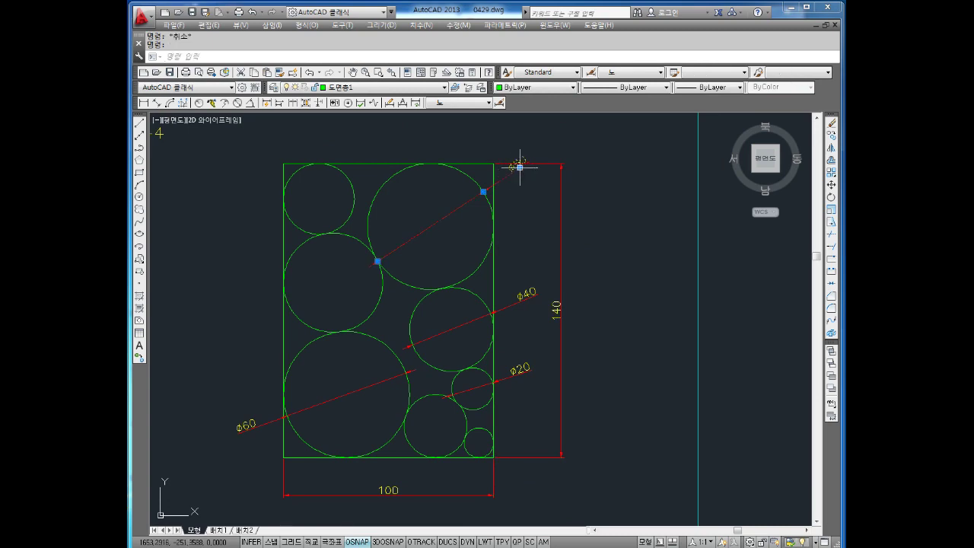
{"action": "left_click", "coordinate": [520, 166]}
{"action": "left_click", "coordinate": [523, 208]}
{"action": "key", "text": "Escape"}
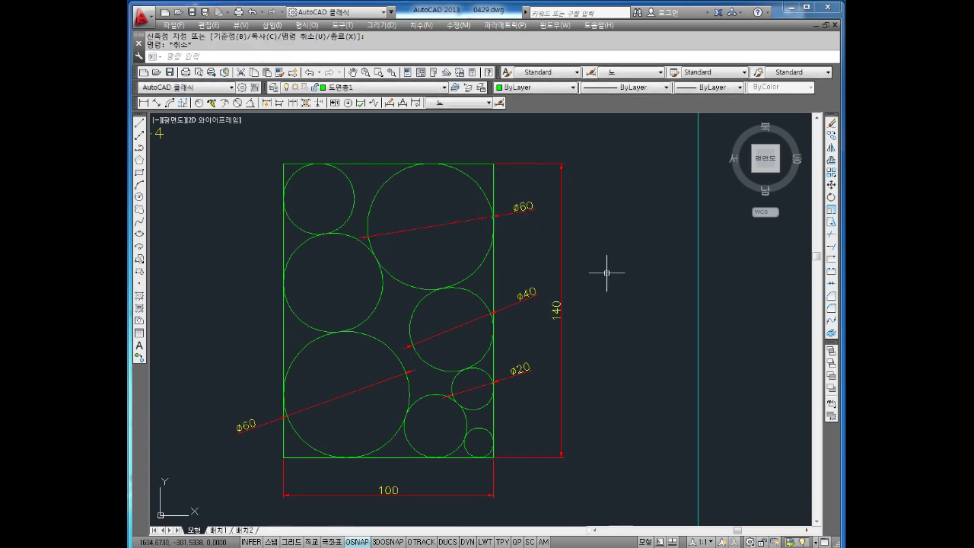
{"action": "scroll", "coordinate": [606, 271], "scroll_direction": "down", "scroll_amount": 2}
{"action": "middle_click_drag", "start_coordinate": [587, 272], "coordinate": [615, 283]}
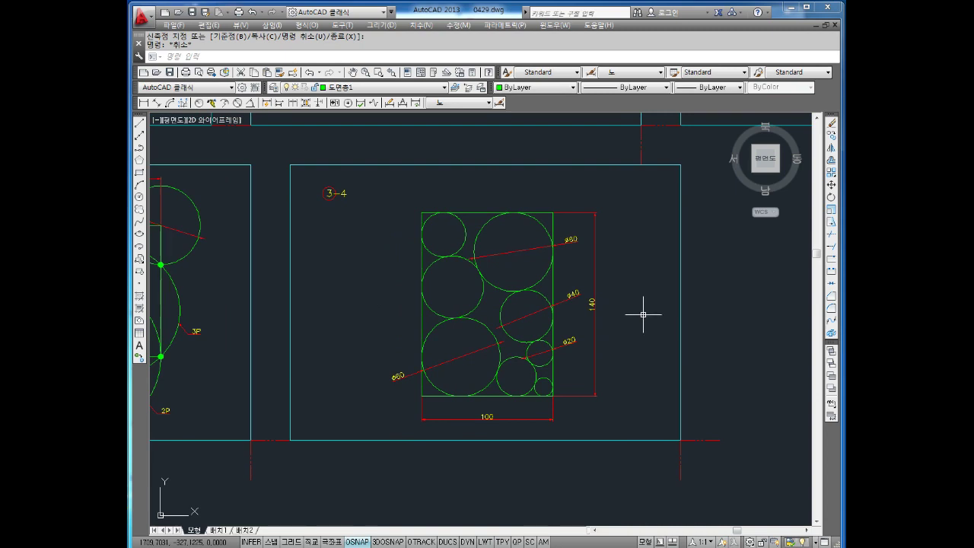
Save the drawing with Ctrl+S and zoom out to review all the tile sheets.
{"action": "middle_click_drag", "start_coordinate": [635, 296], "coordinate": [613, 277]}
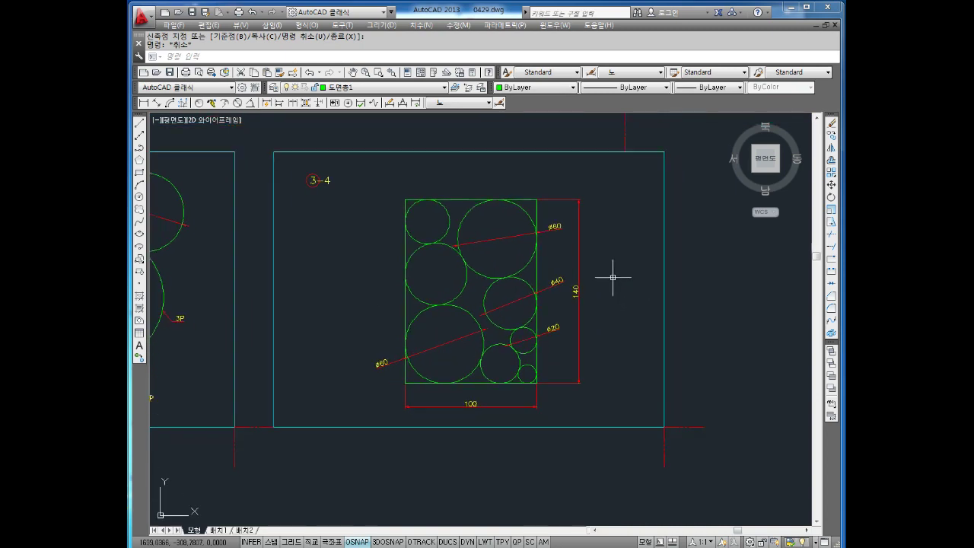
{"action": "key", "text": "ctrl+s"}
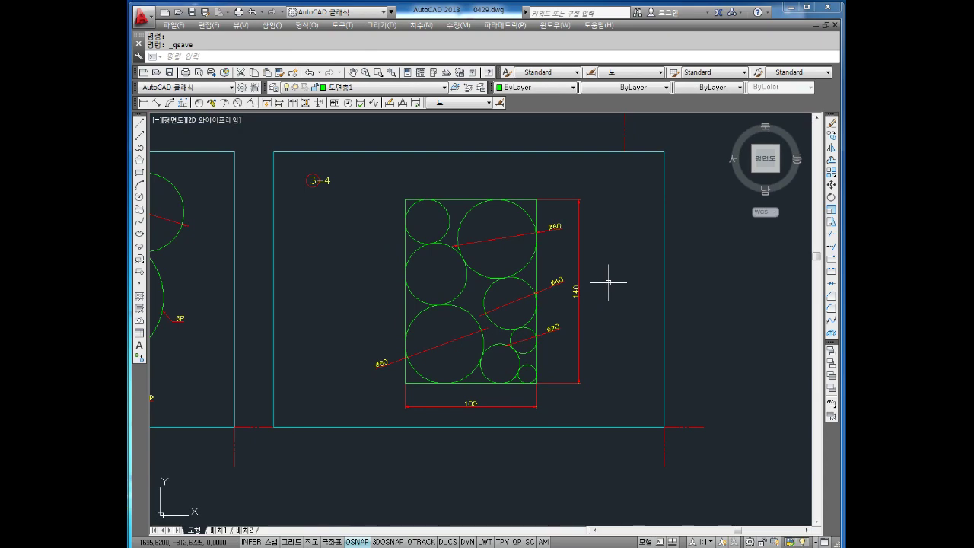
{"action": "scroll", "coordinate": [593, 335], "scroll_direction": "down", "scroll_amount": 7}
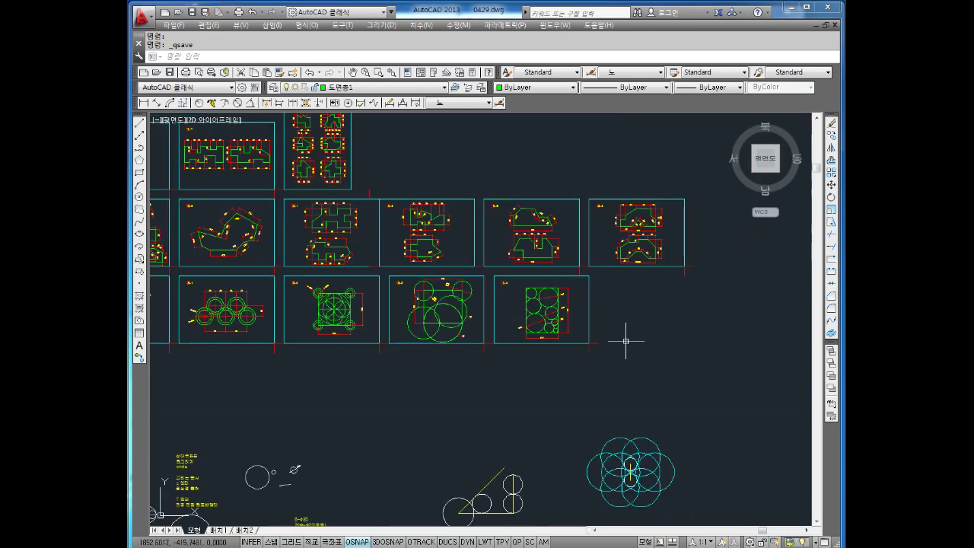
{"action": "middle_click_drag", "start_coordinate": [624, 337], "coordinate": [615, 252]}
{"action": "scroll", "coordinate": [615, 259], "scroll_direction": "down", "scroll_amount": 2}
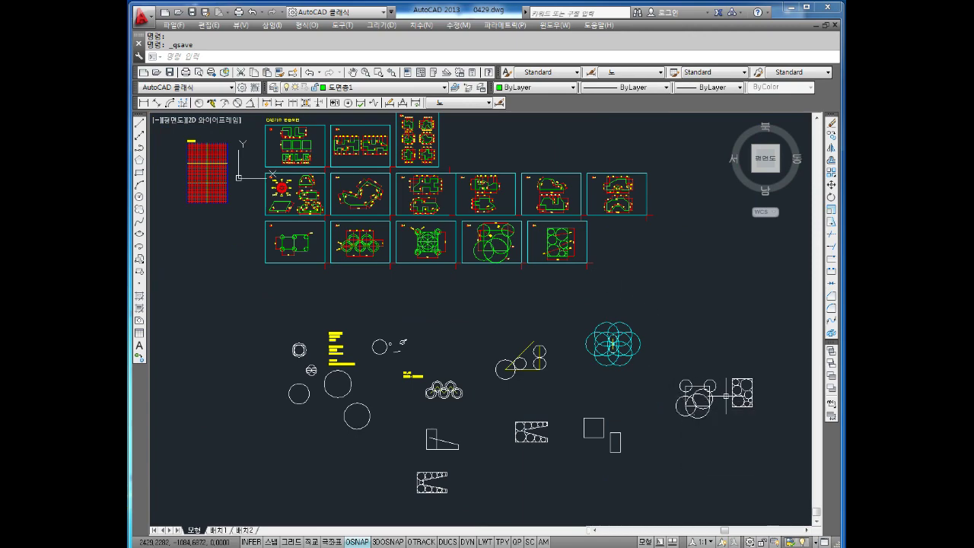
{"action": "scroll", "coordinate": [570, 224], "scroll_direction": "up", "scroll_amount": 2}
{"action": "scroll", "coordinate": [631, 256], "scroll_direction": "up", "scroll_amount": 3}
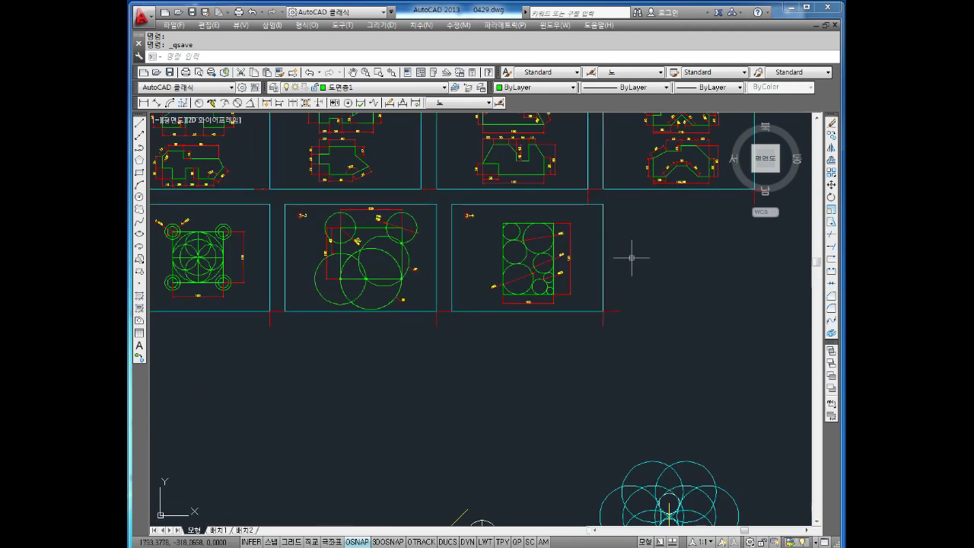
{"action": "middle_click_drag", "start_coordinate": [631, 257], "coordinate": [583, 272]}
Copy sheet 3-4 from its frame corner into the next frame to the right.
{"action": "key", "text": "Escape"}
{"action": "key", "text": "Escape"}
{"action": "key", "text": "Return"}
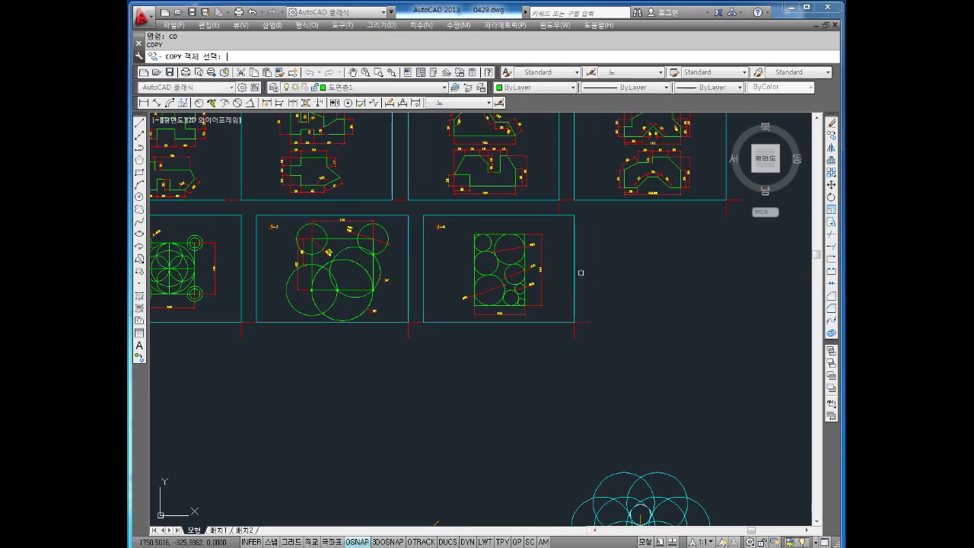
{"action": "scroll", "coordinate": [583, 252], "scroll_direction": "up", "scroll_amount": 2}
{"action": "left_click", "coordinate": [600, 191]}
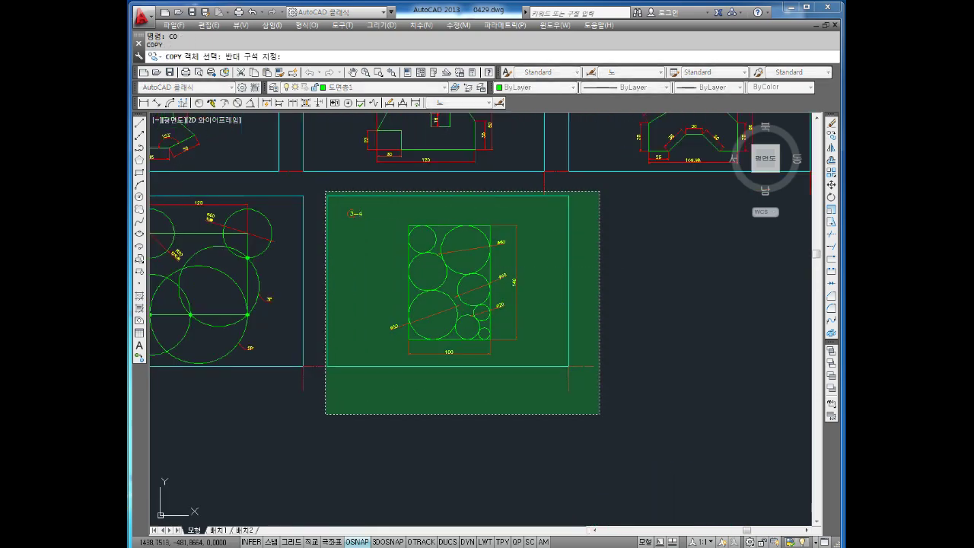
{"action": "left_click", "coordinate": [324, 415]}
{"action": "key", "text": "Return"}
{"action": "left_click", "coordinate": [302, 367]}
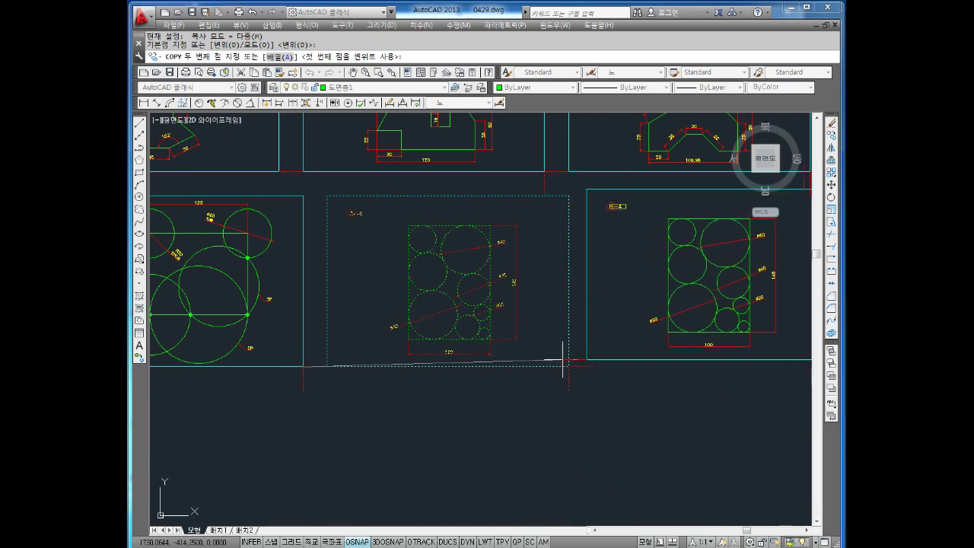
{"action": "left_click", "coordinate": [569, 366]}
{"action": "key", "text": "Escape"}
{"action": "middle_click_drag", "start_coordinate": [656, 307], "coordinate": [615, 398]}
Erase the leftover frame lines between the two sheets and review both sheets.
{"action": "key", "text": "Escape"}
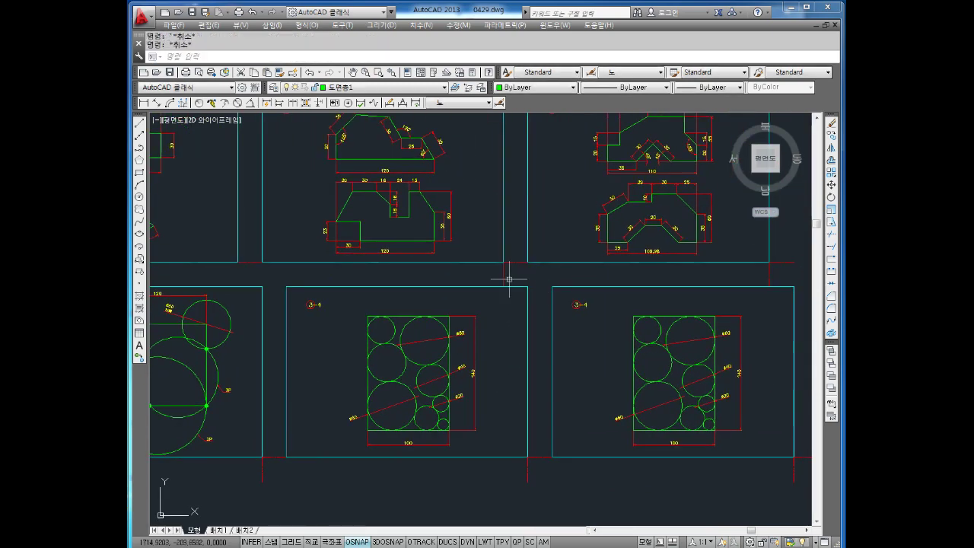
{"action": "left_click", "coordinate": [504, 274]}
{"action": "left_click", "coordinate": [446, 276]}
{"action": "key", "text": "Delete"}
{"action": "middle_click_drag", "start_coordinate": [689, 288], "coordinate": [564, 311]}
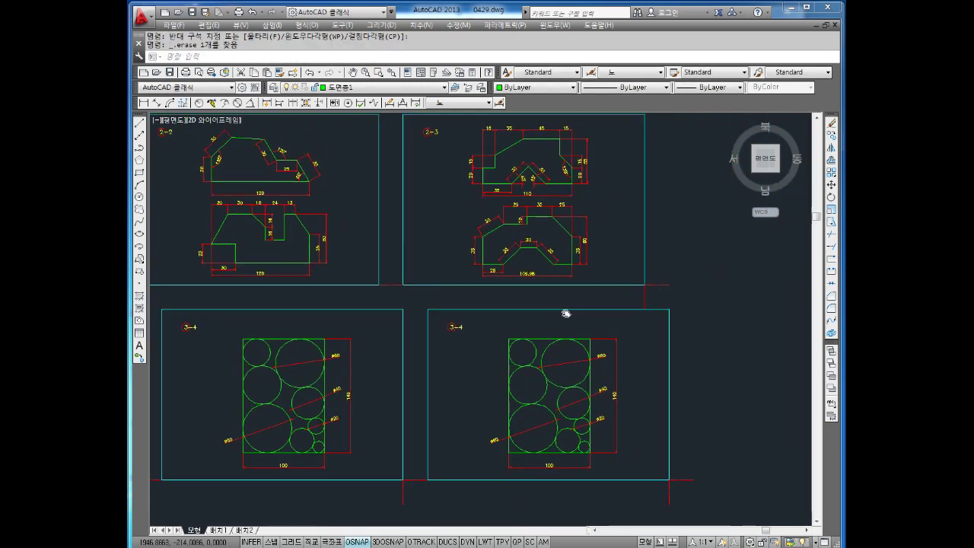
{"action": "left_click", "coordinate": [655, 298]}
{"action": "left_click", "coordinate": [605, 301]}
{"action": "key", "text": "Delete"}
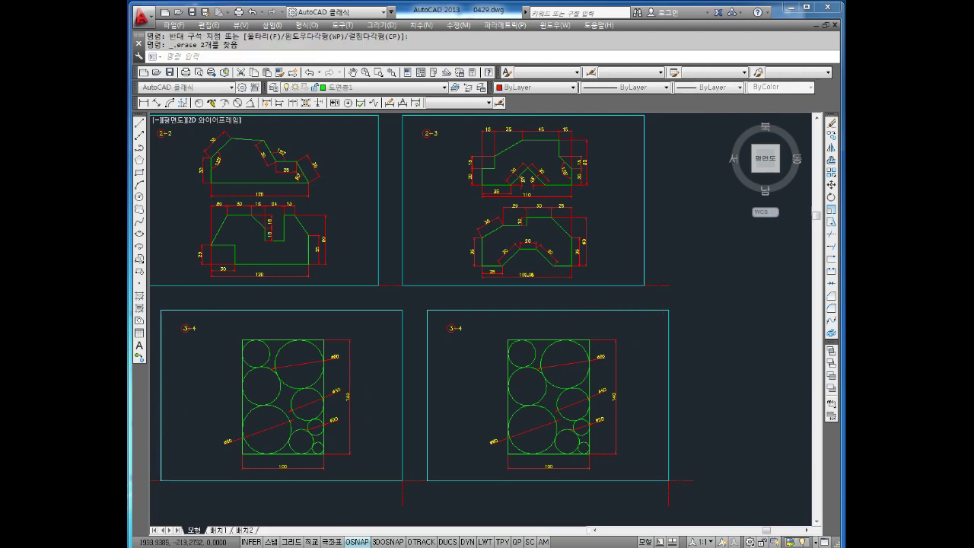
{"action": "scroll", "coordinate": [605, 302], "scroll_direction": "down", "scroll_amount": 4}
{"action": "middle_click_drag", "start_coordinate": [346, 360], "coordinate": [567, 352]}
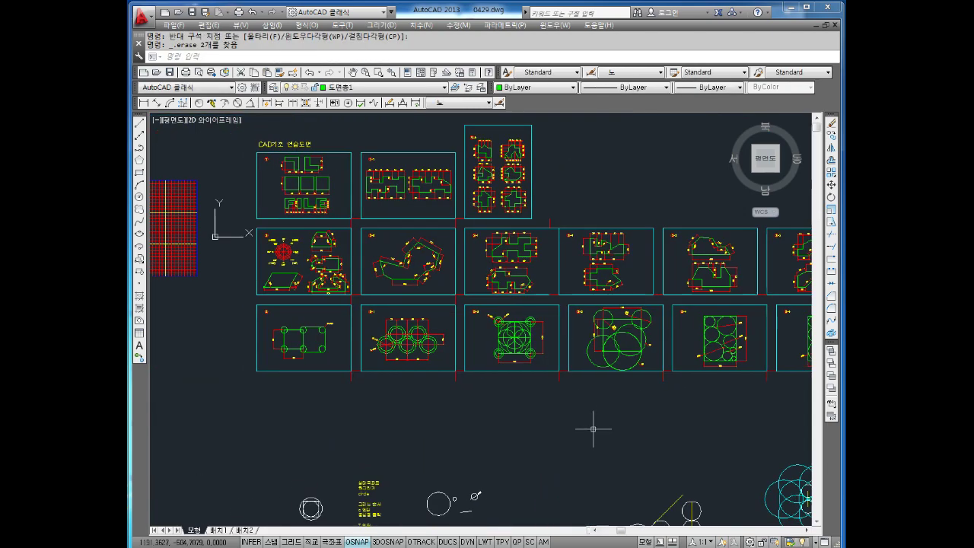
{"action": "scroll", "coordinate": [355, 309], "scroll_direction": "up", "scroll_amount": 2}
{"action": "scroll", "coordinate": [455, 342], "scroll_direction": "down", "scroll_amount": 2}
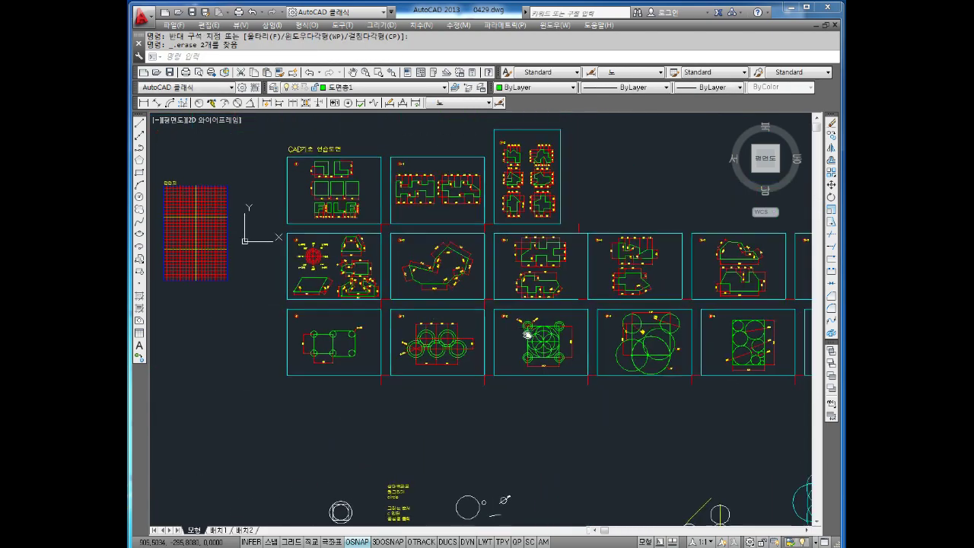
{"action": "middle_click_drag", "start_coordinate": [527, 335], "coordinate": [508, 338]}
{"action": "middle_click_drag", "start_coordinate": [722, 395], "coordinate": [590, 389]}
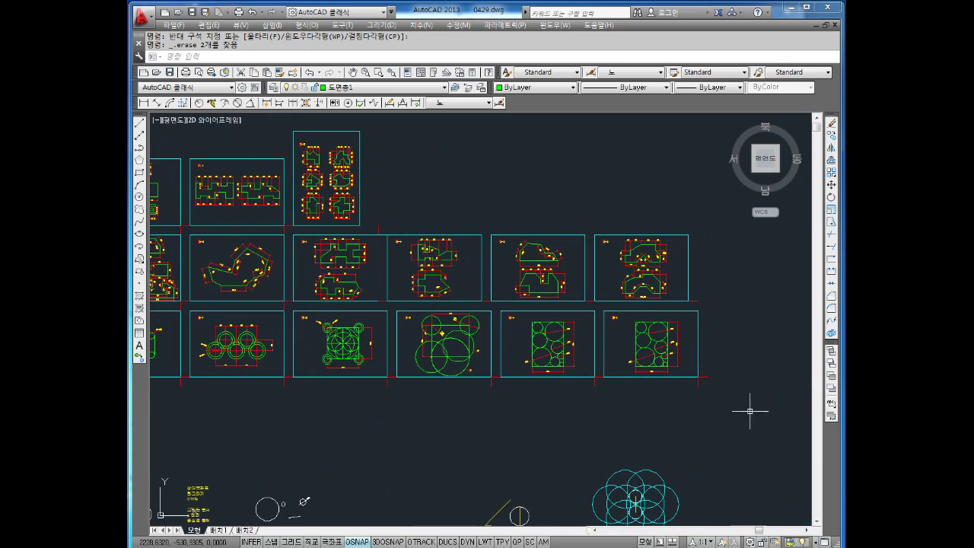
{"action": "scroll", "coordinate": [669, 356], "scroll_direction": "up", "scroll_amount": 3}
{"action": "scroll", "coordinate": [597, 284], "scroll_direction": "up", "scroll_amount": 1}
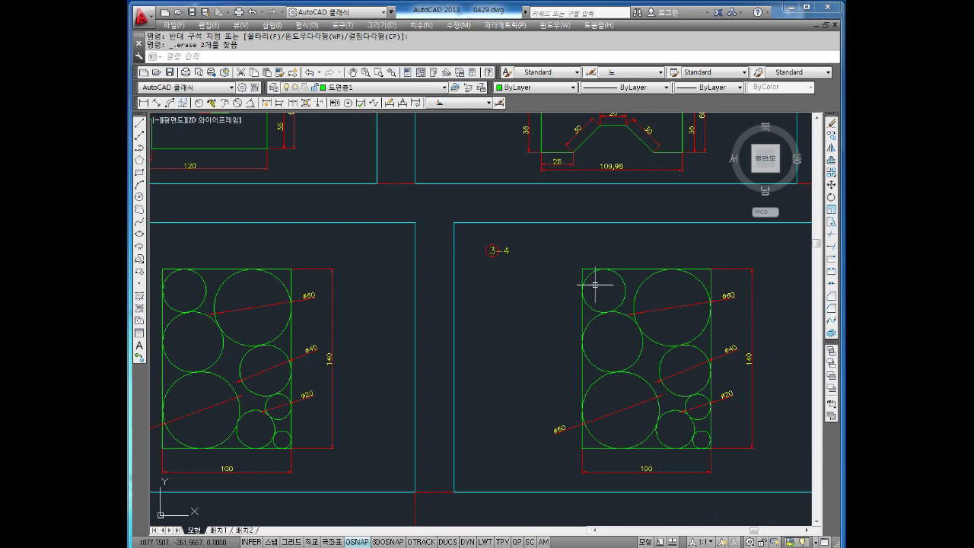
Change the copied sheet's label from 3-4 to 3-5.
{"action": "double_click", "coordinate": [505, 253]}
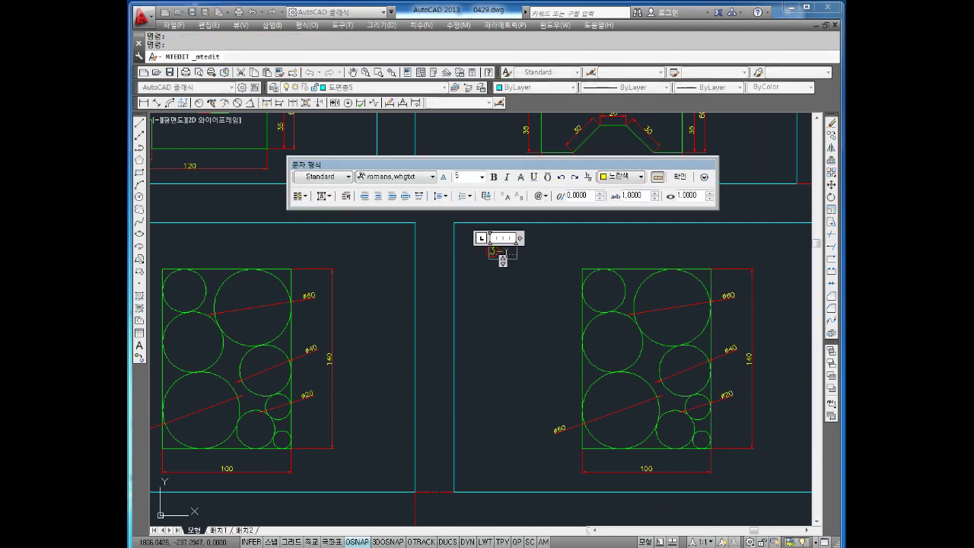
{"action": "type", "text": "5"}
{"action": "left_click", "coordinate": [475, 371]}
{"action": "key", "text": "Escape"}
{"action": "key", "text": "Escape"}
Window-select the copied circles and dimensions in sheet 3-5 and delete them.
{"action": "middle_click_drag", "start_coordinate": [578, 348], "coordinate": [516, 344]}
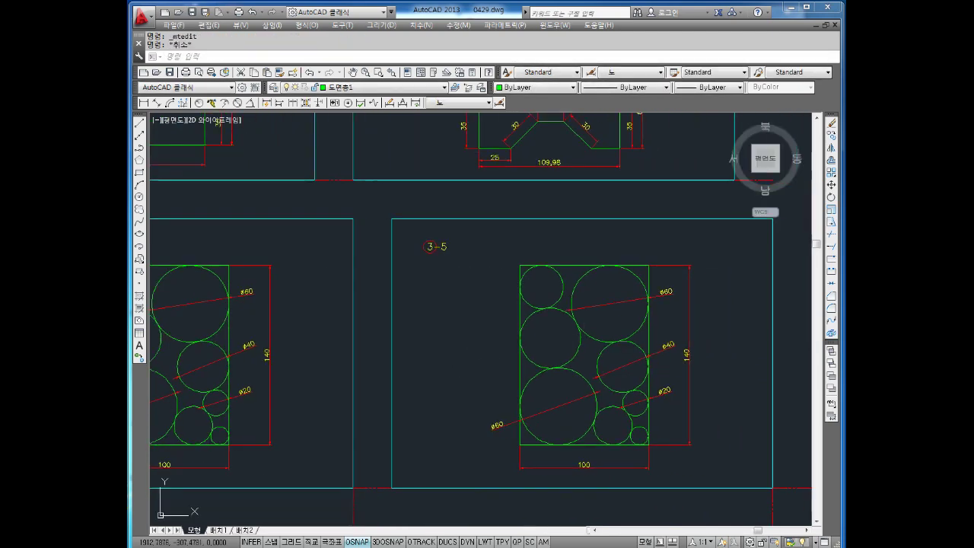
{"action": "left_click", "coordinate": [729, 255]}
{"action": "left_click", "coordinate": [492, 452]}
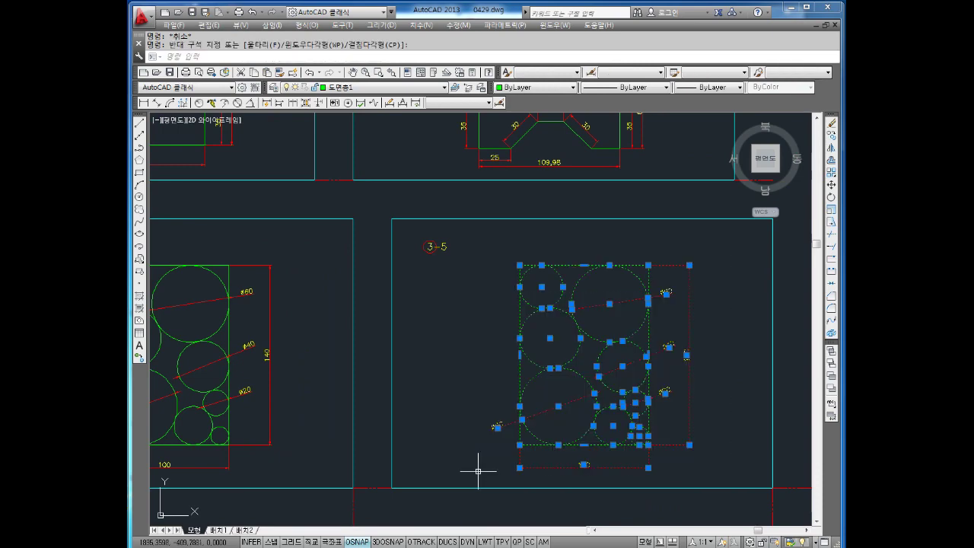
{"action": "key", "text": "Delete"}
{"action": "scroll", "coordinate": [478, 471], "scroll_direction": "down", "scroll_amount": 5}
{"action": "middle_click_drag", "start_coordinate": [605, 378], "coordinate": [555, 300]}
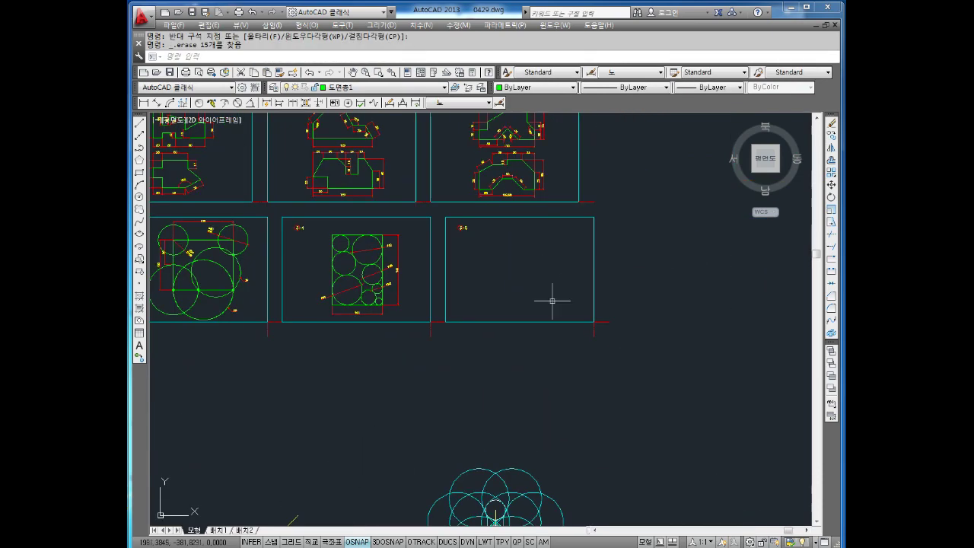
{"action": "mouse_move", "coordinate": [626, 432]}
{"action": "middle_mouse_down"}
{"action": "mouse_move", "coordinate": [568, 291]}
{"action": "mouse_move", "coordinate": [599, 367]}
{"action": "middle_mouse_up"}
{"action": "scroll", "coordinate": [568, 292], "scroll_direction": "down", "scroll_amount": 3}
{"action": "scroll", "coordinate": [539, 309], "scroll_direction": "up", "scroll_amount": 3}
{"action": "key", "text": "Escape"}
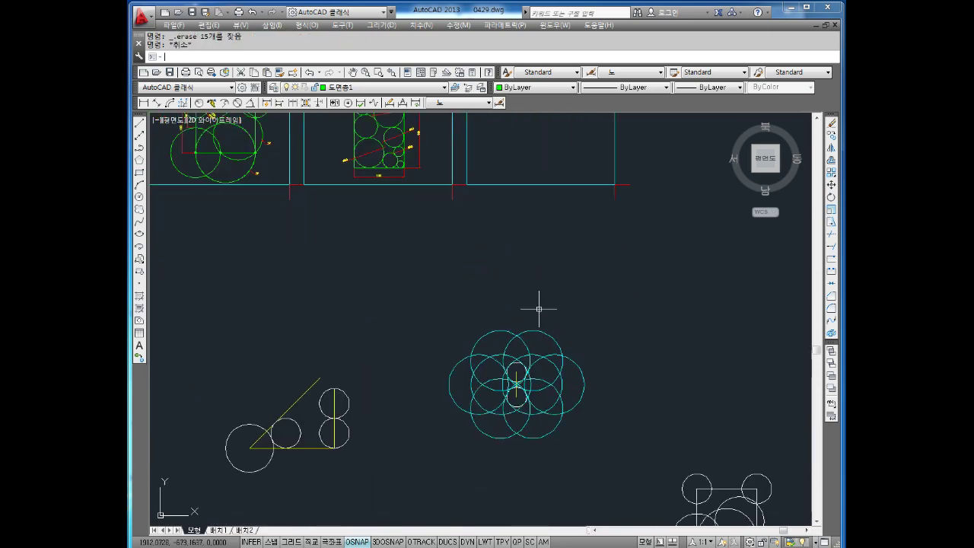
{"action": "type", "text": "m"}
{"action": "key", "text": "Return"}
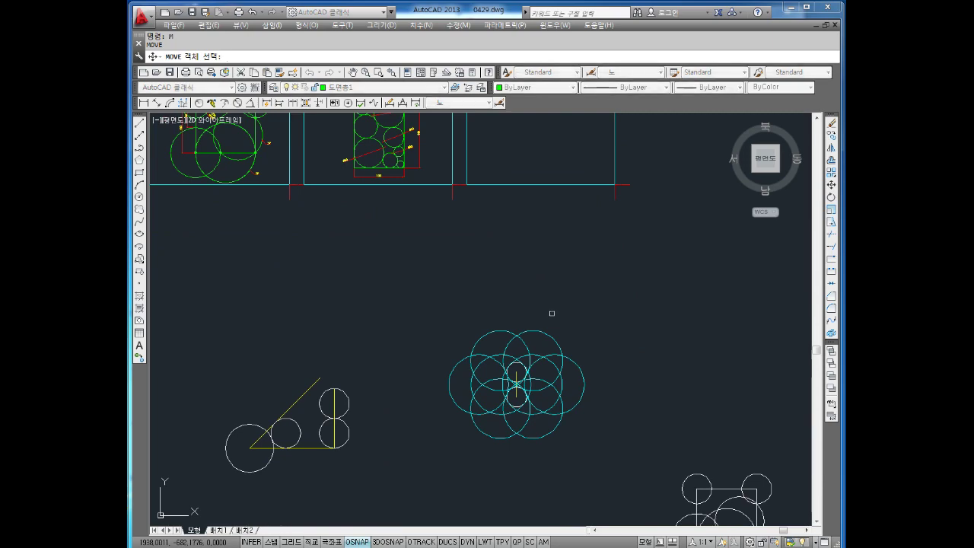
{"action": "left_click", "coordinate": [607, 301]}
{"action": "left_click", "coordinate": [412, 469]}
{"action": "key", "text": "Return"}
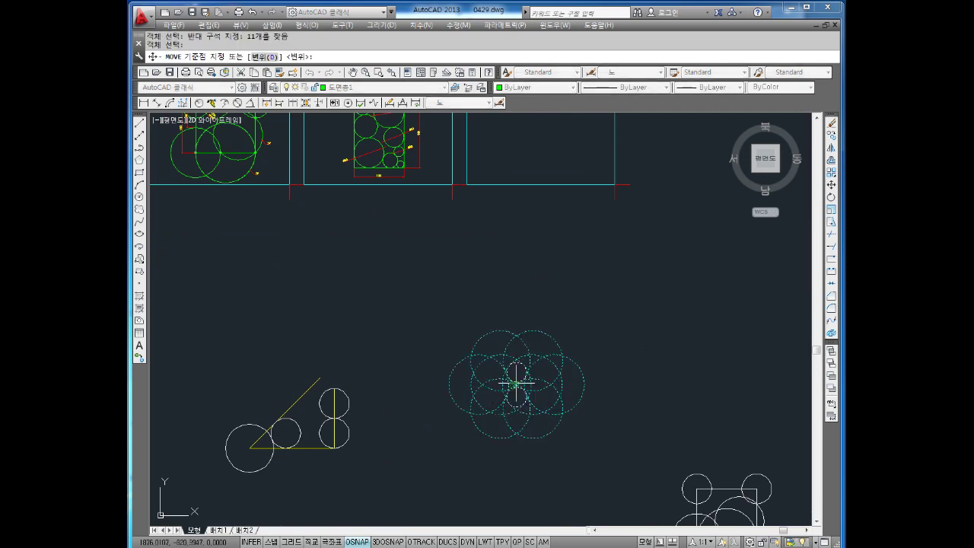
{"action": "left_click", "coordinate": [517, 384]}
{"action": "middle_click_drag", "start_coordinate": [570, 240], "coordinate": [574, 402]}
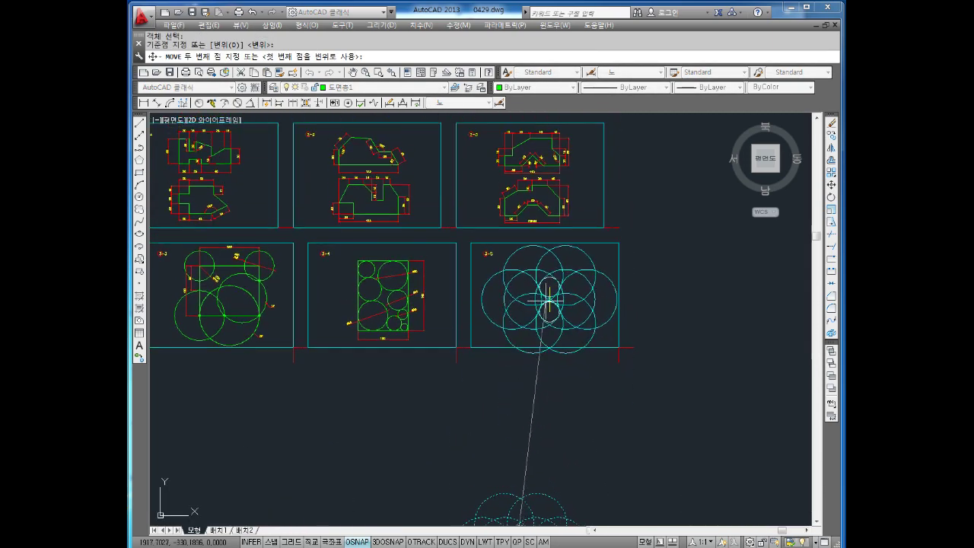
{"action": "scroll", "coordinate": [549, 293], "scroll_direction": "up", "scroll_amount": 2}
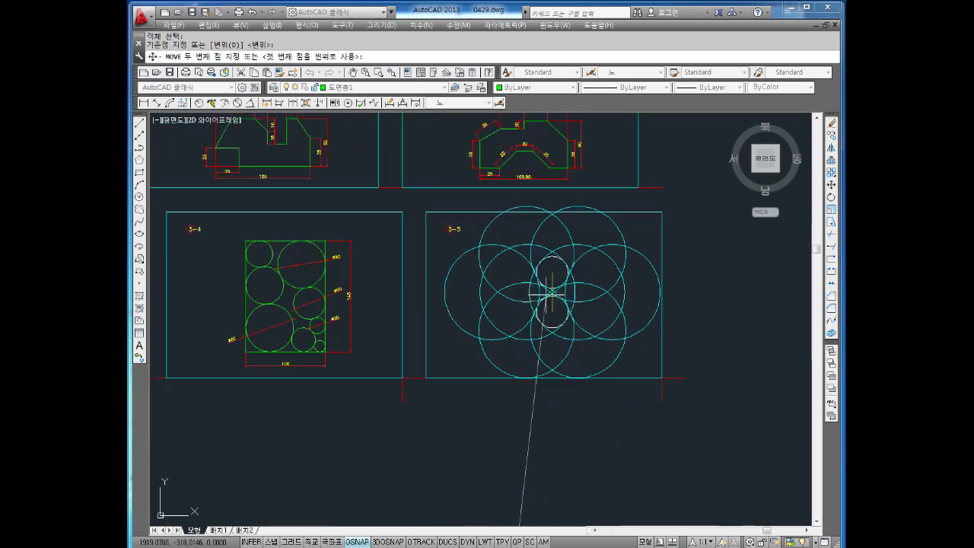
{"action": "scroll", "coordinate": [554, 292], "scroll_direction": "up", "scroll_amount": 2}
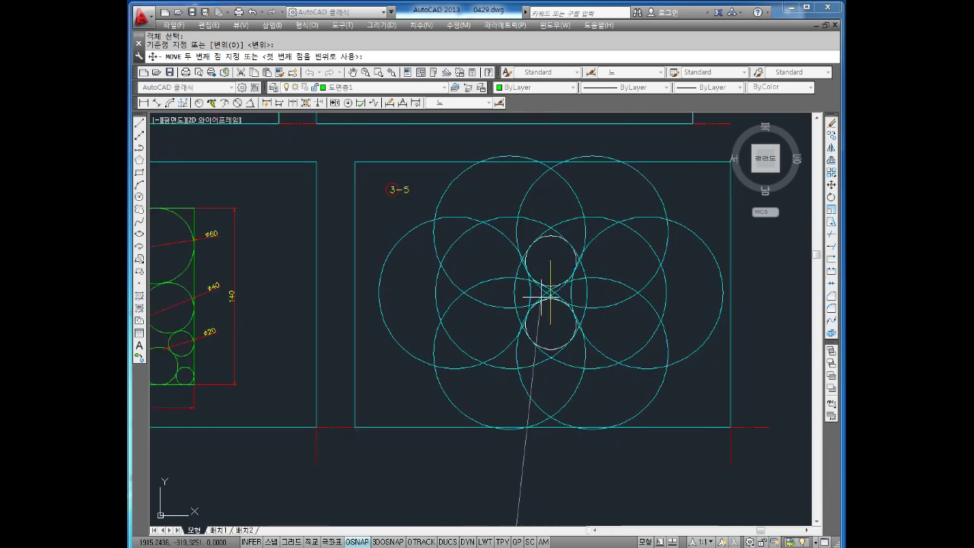
{"action": "scroll", "coordinate": [543, 293], "scroll_direction": "down", "scroll_amount": 3}
{"action": "scroll", "coordinate": [548, 301], "scroll_direction": "down", "scroll_amount": 3}
{"action": "scroll", "coordinate": [561, 391], "scroll_direction": "down", "scroll_amount": 2}
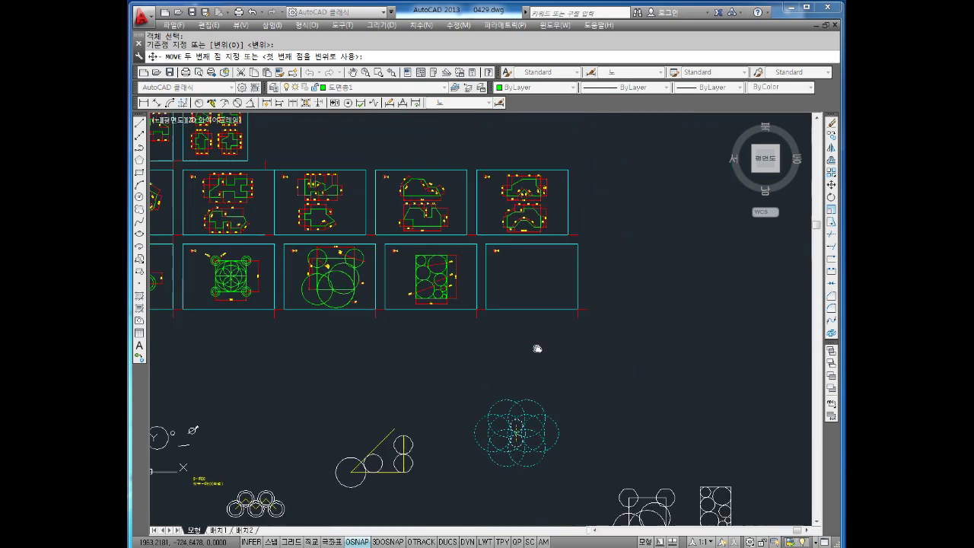
{"action": "scroll", "coordinate": [535, 347], "scroll_direction": "down", "scroll_amount": 1}
{"action": "key", "text": "Escape"}
{"action": "key", "text": "Escape"}
{"action": "key", "text": "Escape"}
{"action": "type", "text": "SC"}
{"action": "key", "text": "Return"}
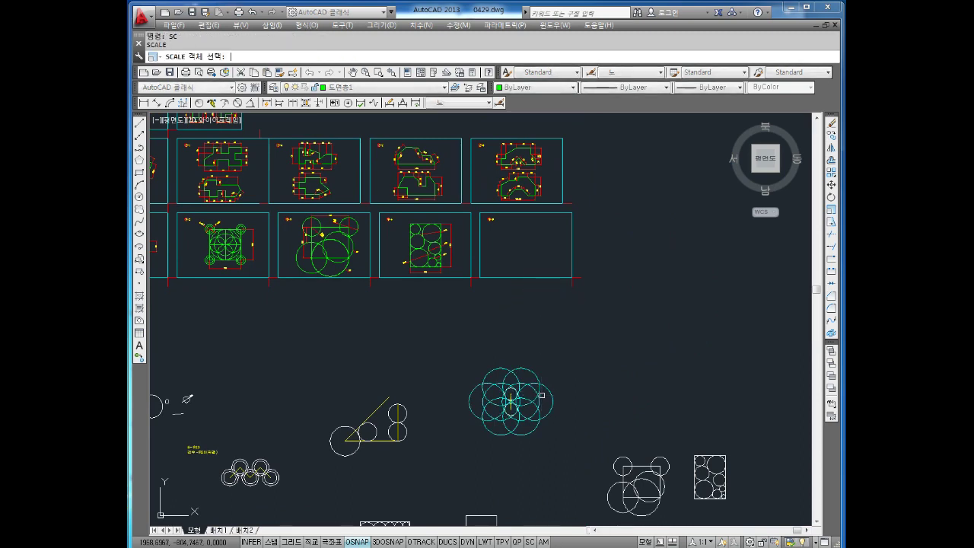
{"action": "key", "text": "Escape"}
{"action": "key", "text": "Escape"}
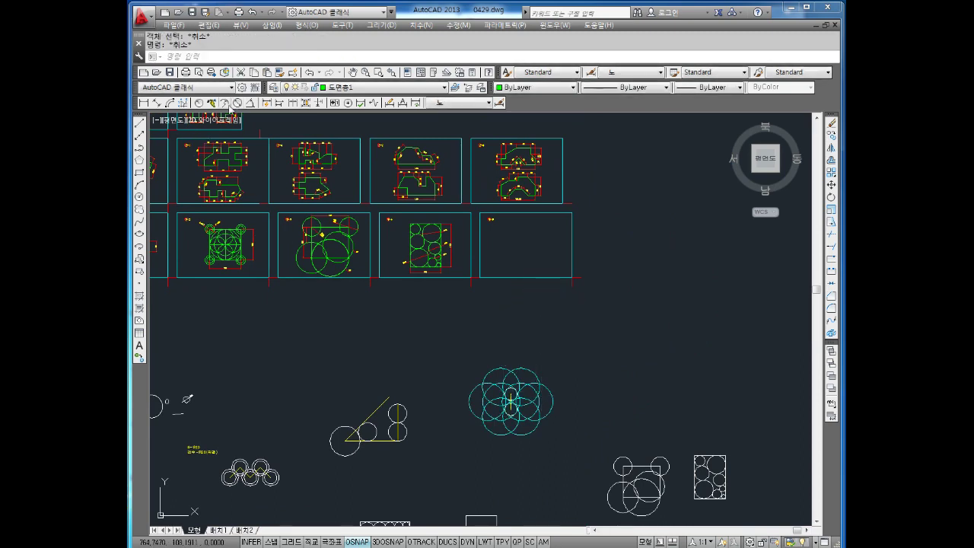
Add a Ø120 diameter dimension to the right large circle.
{"action": "left_click", "coordinate": [236, 103]}
{"action": "scroll", "coordinate": [525, 386], "scroll_direction": "up", "scroll_amount": 4}
{"action": "scroll", "coordinate": [540, 337], "scroll_direction": "up", "scroll_amount": 1}
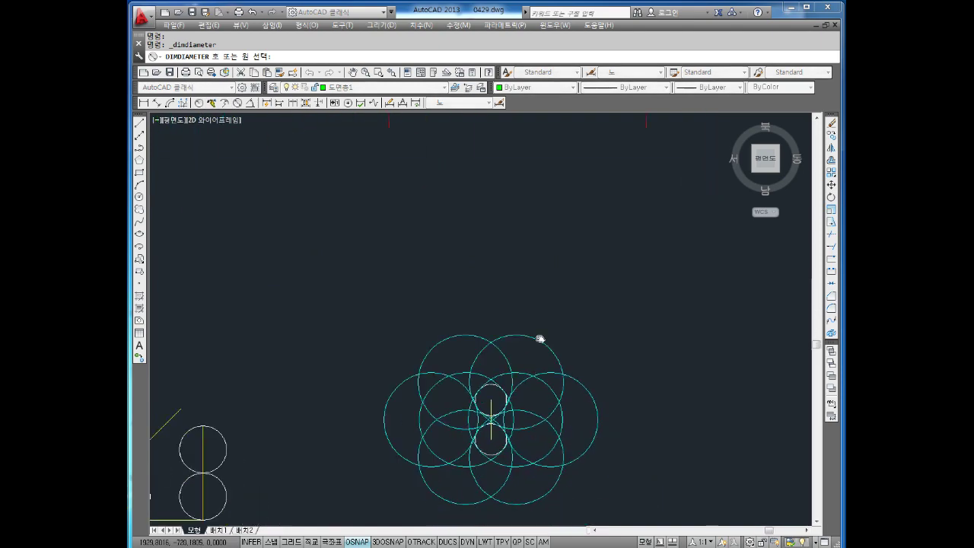
{"action": "scroll", "coordinate": [584, 371], "scroll_direction": "down", "scroll_amount": 1}
{"action": "left_click", "coordinate": [582, 378]}
{"action": "left_click", "coordinate": [590, 365]}
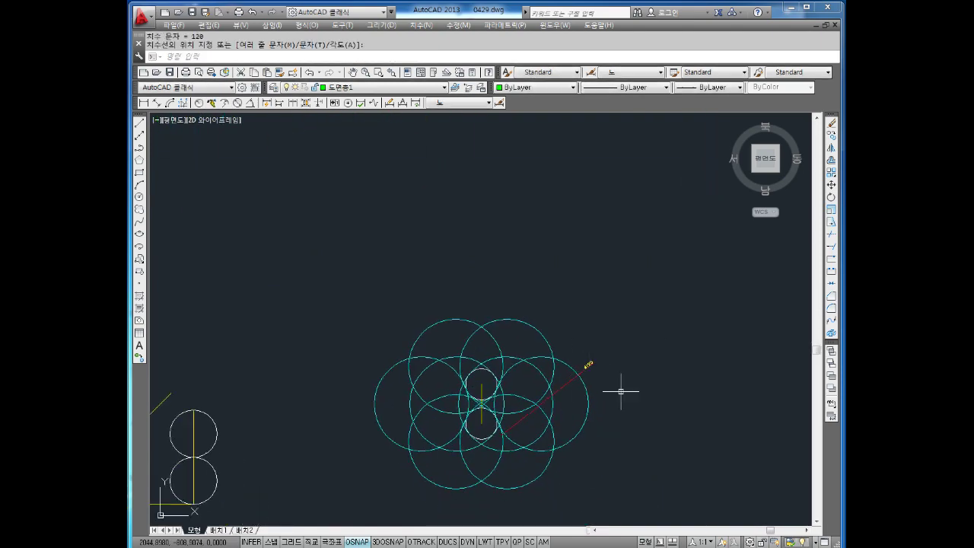
{"action": "scroll", "coordinate": [625, 391], "scroll_direction": "up", "scroll_amount": 4}
{"action": "key", "text": "Escape"}
Select the large circles of the flower pattern to check their count.
{"action": "left_click", "coordinate": [563, 343]}
{"action": "double_click", "coordinate": [564, 342]}
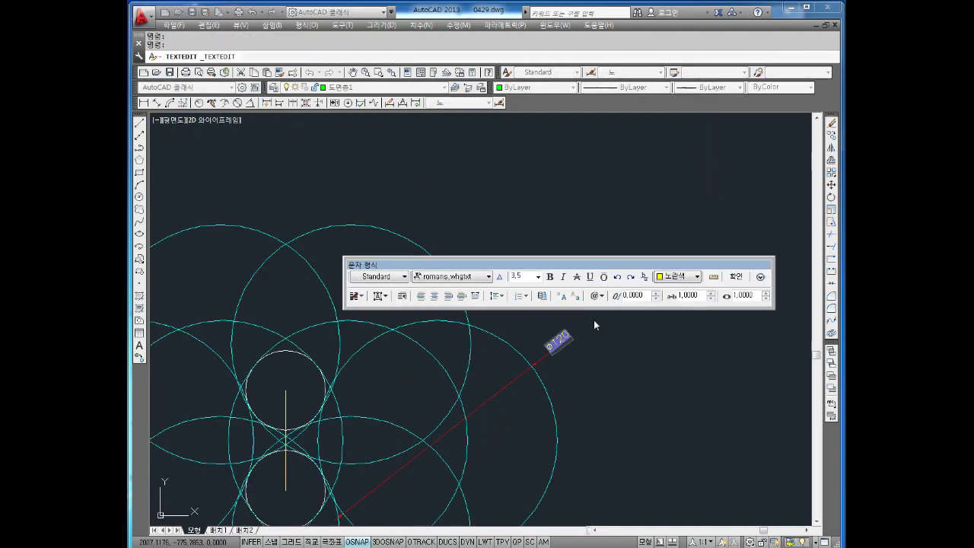
{"action": "key", "text": "Escape"}
{"action": "scroll", "coordinate": [598, 359], "scroll_direction": "down", "scroll_amount": 3}
{"action": "left_click", "coordinate": [572, 365]}
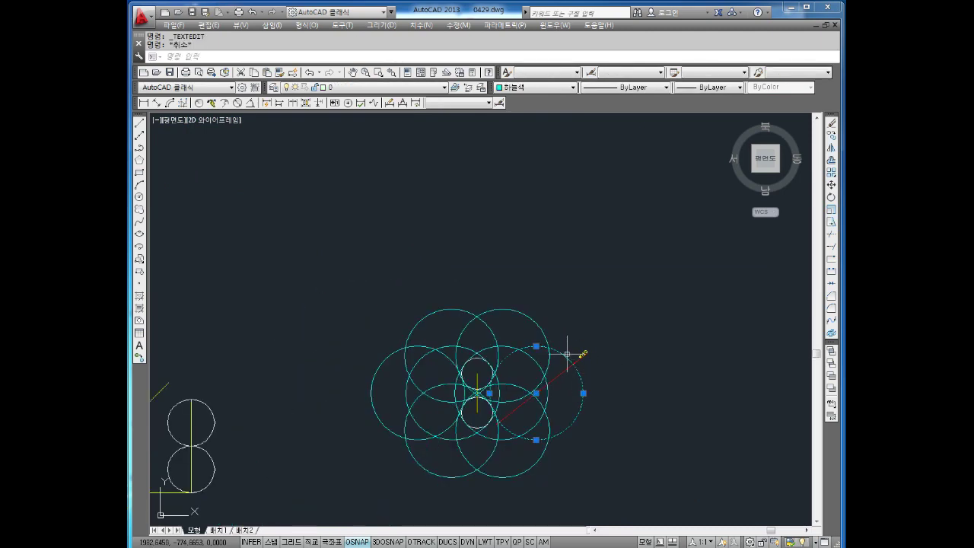
{"action": "left_click", "coordinate": [521, 310]}
{"action": "left_click", "coordinate": [445, 311]}
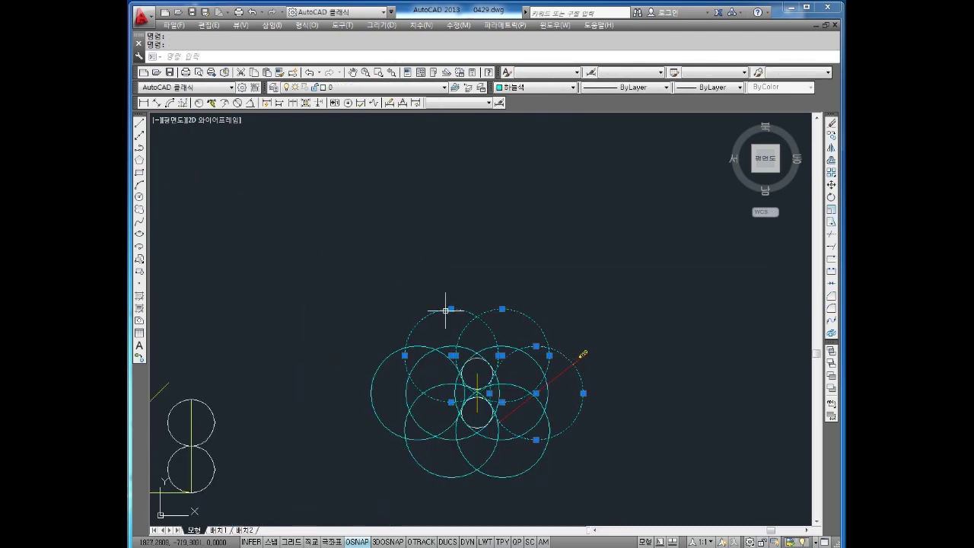
{"action": "left_click", "coordinate": [382, 354]}
{"action": "left_click", "coordinate": [386, 372]}
{"action": "left_click", "coordinate": [413, 450]}
{"action": "left_click", "coordinate": [405, 486]}
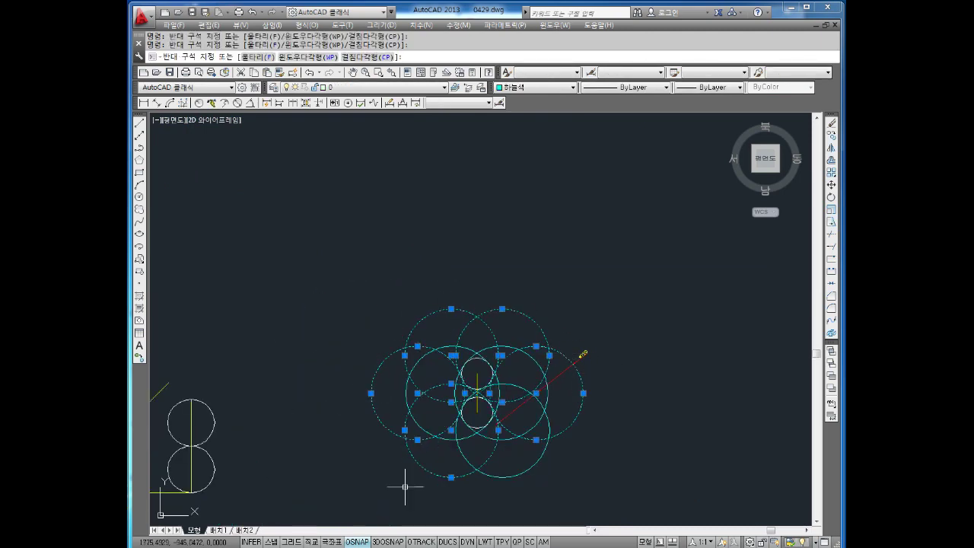
{"action": "key", "text": "Escape"}
Edit the diameter dimension text to read 6-Ø120.
{"action": "double_click", "coordinate": [583, 355]}
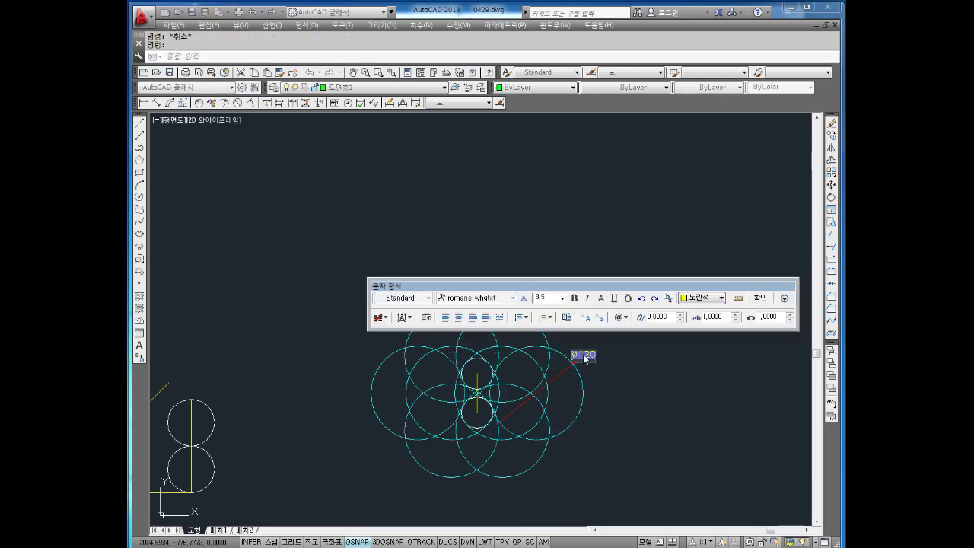
{"action": "type", "text": "6-"}
{"action": "key", "text": "Escape"}
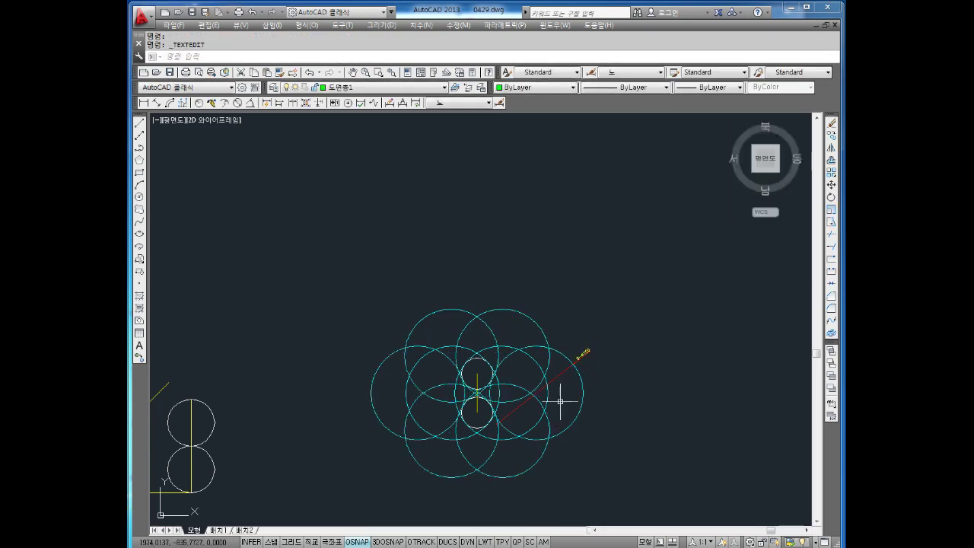
{"action": "scroll", "coordinate": [561, 396], "scroll_direction": "down", "scroll_amount": 2}
{"action": "key", "text": "Escape"}
{"action": "scroll", "coordinate": [514, 376], "scroll_direction": "up", "scroll_amount": 6}
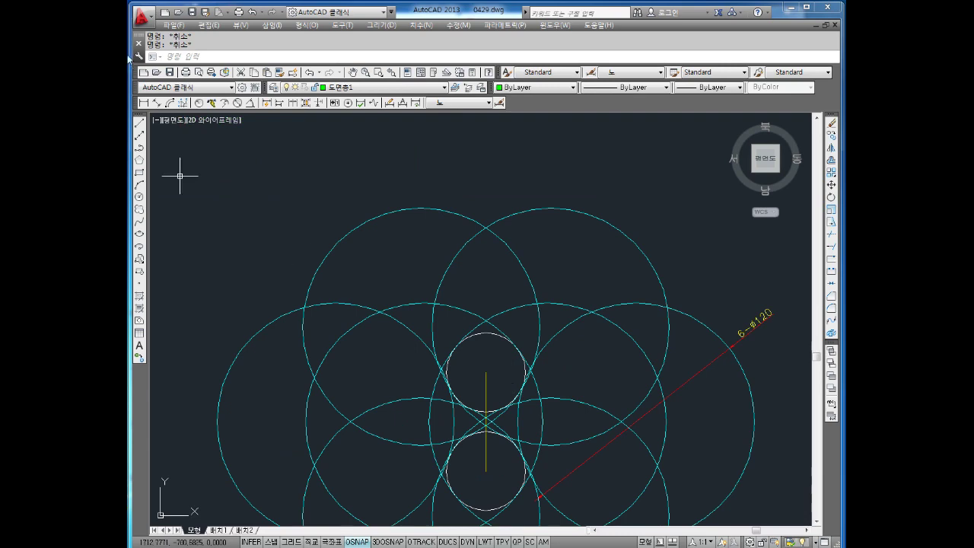
Add R20 radius dimensions to the top and bottom small circles.
{"action": "left_click", "coordinate": [198, 102]}
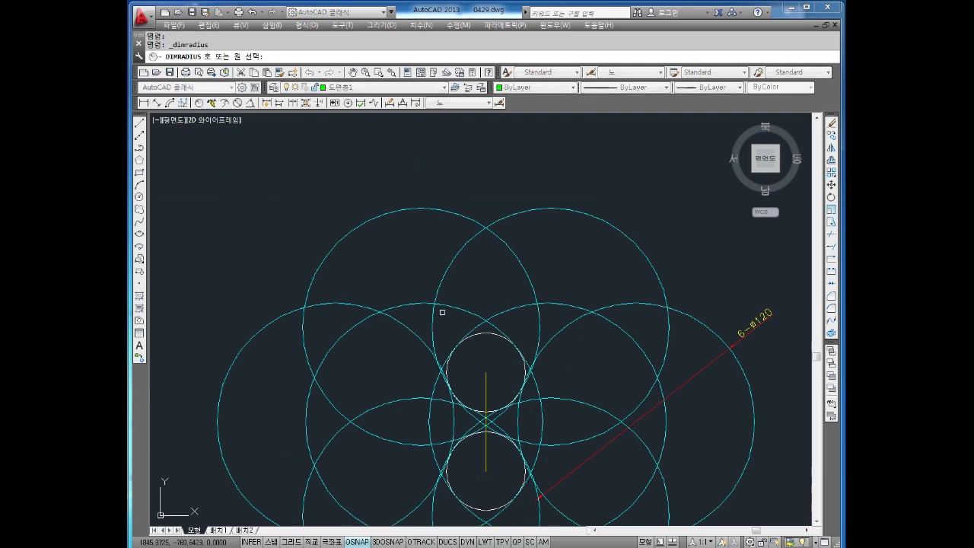
{"action": "left_click", "coordinate": [491, 335]}
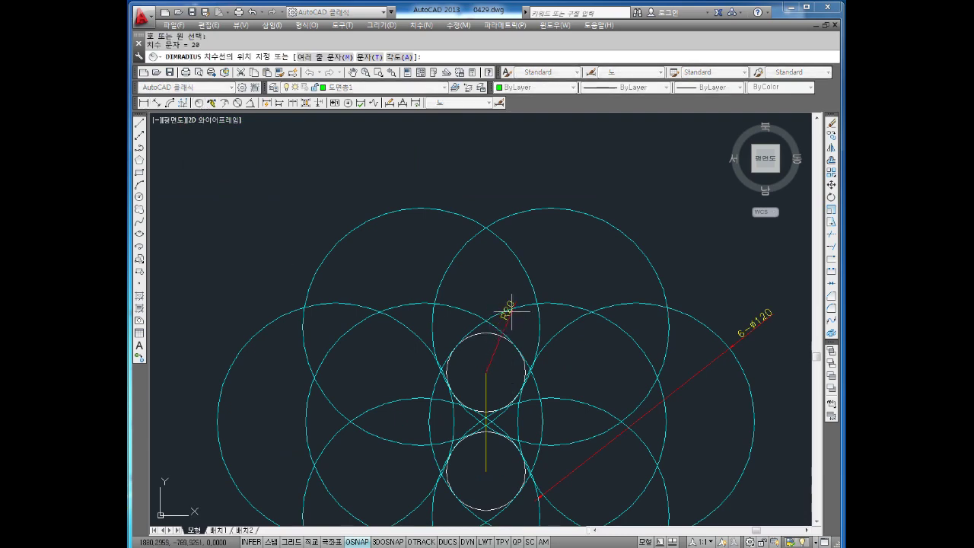
{"action": "left_click", "coordinate": [543, 278]}
{"action": "key", "text": "Return"}
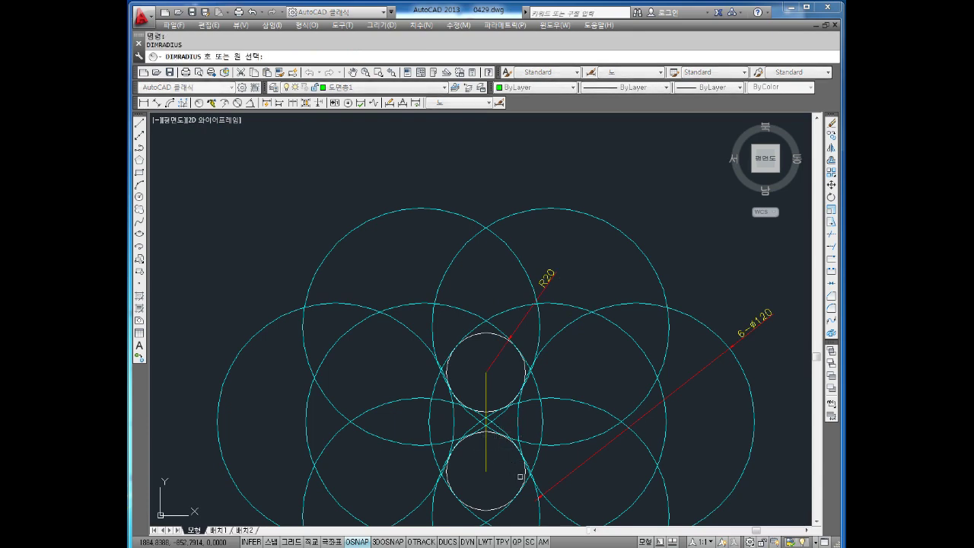
{"action": "left_click", "coordinate": [525, 476]}
{"action": "left_click", "coordinate": [543, 454]}
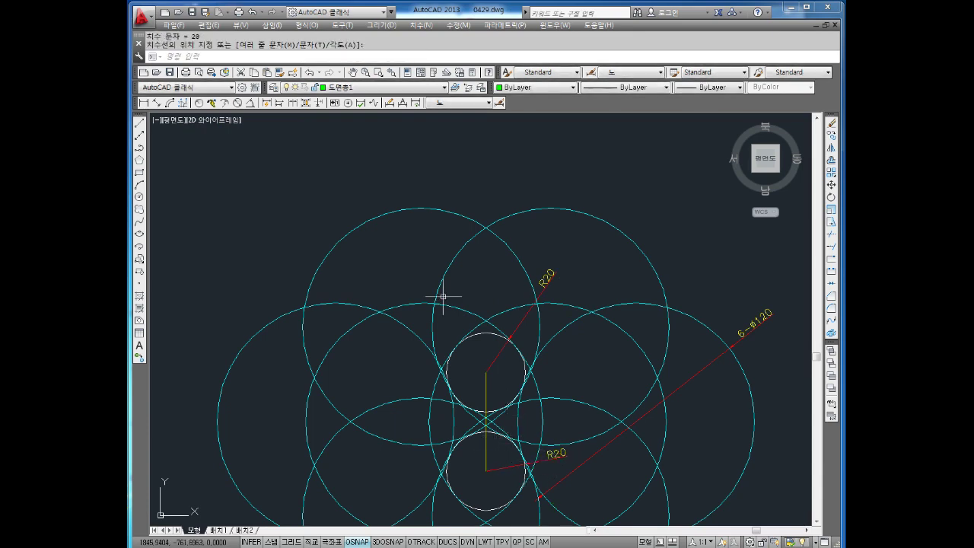
Add a vertical 50 linear dimension between the small circles' centres, placed left.
{"action": "left_click", "coordinate": [143, 102]}
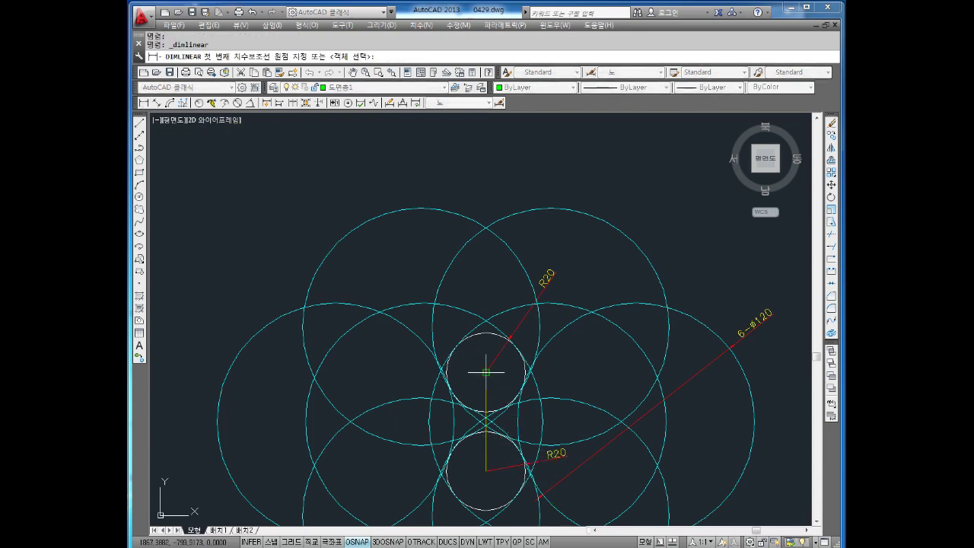
{"action": "left_click", "coordinate": [486, 373]}
{"action": "left_click", "coordinate": [486, 471]}
{"action": "left_click", "coordinate": [395, 415]}
{"action": "scroll", "coordinate": [443, 382], "scroll_direction": "down", "scroll_amount": 2}
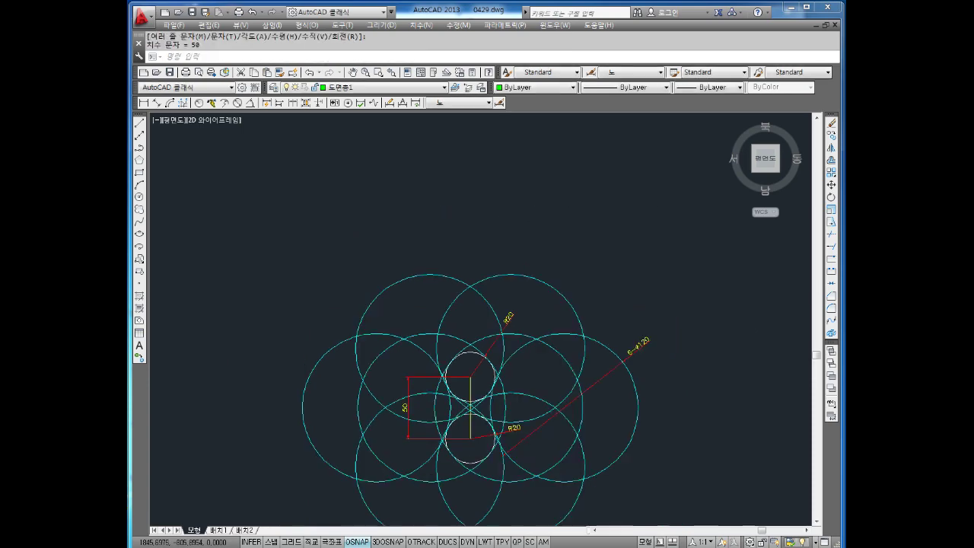
{"action": "key", "text": "Escape"}
{"action": "scroll", "coordinate": [449, 327], "scroll_direction": "down", "scroll_amount": 2}
{"action": "scroll", "coordinate": [449, 327], "scroll_direction": "up", "scroll_amount": 2}
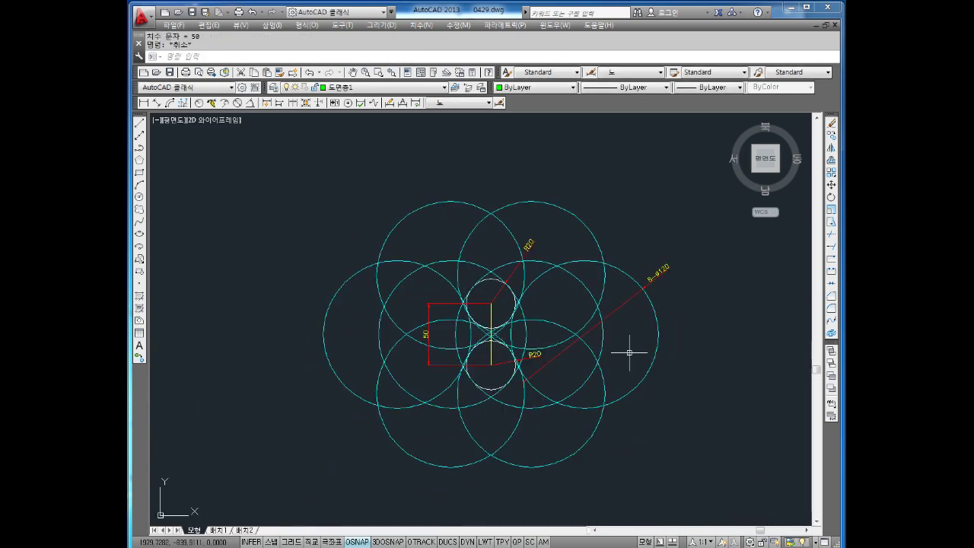
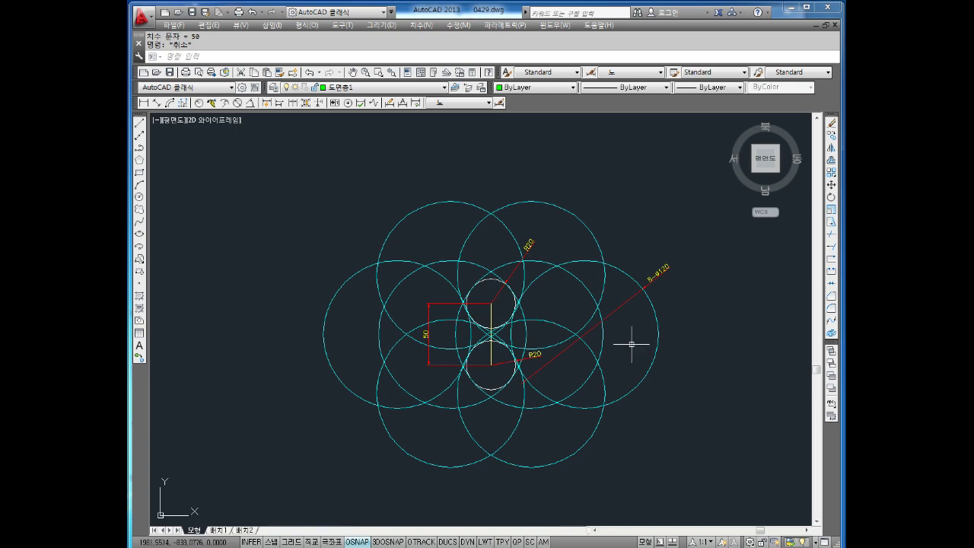
Copy the dimensioned circle cluster to the empty area directly below it.
{"action": "middle_click_drag", "start_coordinate": [632, 344], "coordinate": [609, 356]}
{"action": "key", "text": "Escape"}
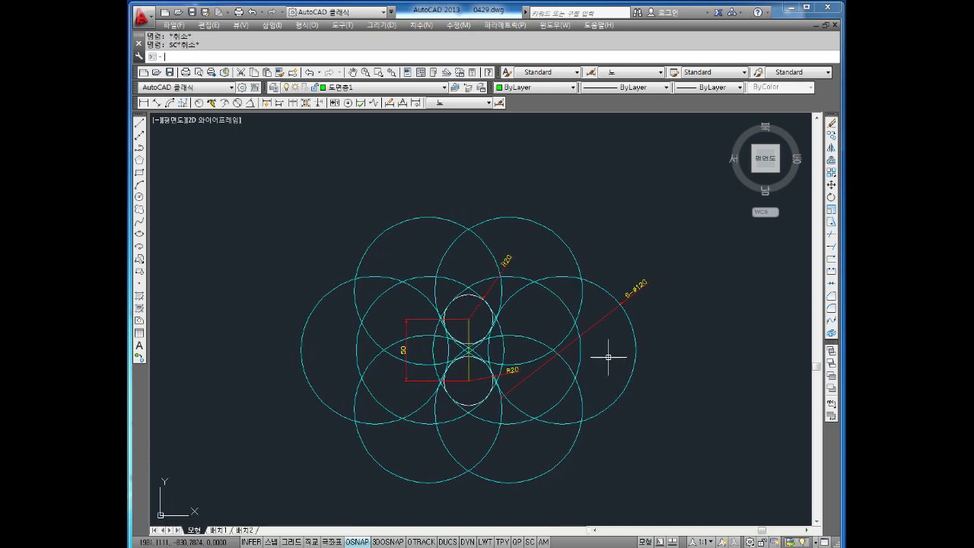
{"action": "type", "text": "co"}
{"action": "key", "text": "Return"}
{"action": "scroll", "coordinate": [626, 282], "scroll_direction": "down", "scroll_amount": 3}
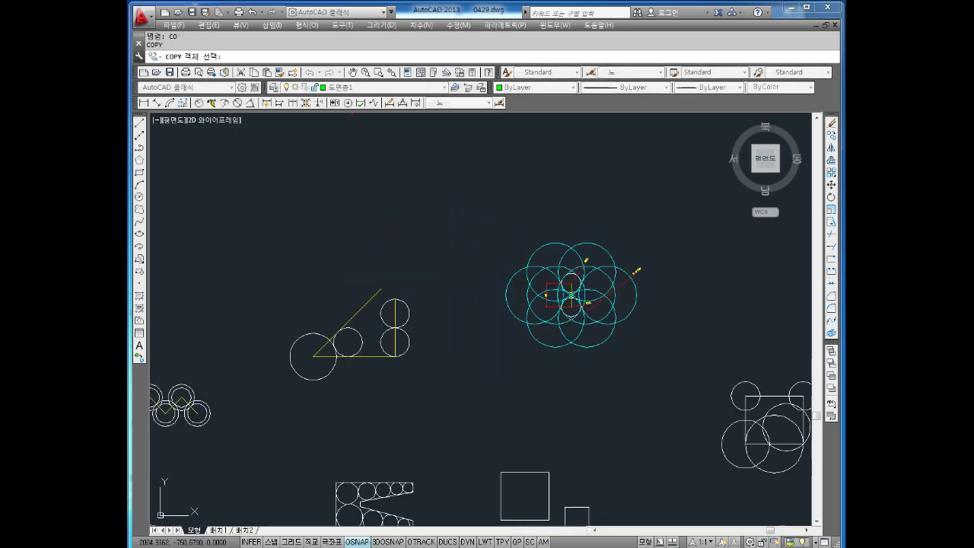
{"action": "left_click", "coordinate": [672, 224]}
{"action": "left_click", "coordinate": [496, 370]}
{"action": "key", "text": "Return"}
{"action": "middle_click_drag", "start_coordinate": [570, 303], "coordinate": [538, 431]}
{"action": "left_click", "coordinate": [514, 434]}
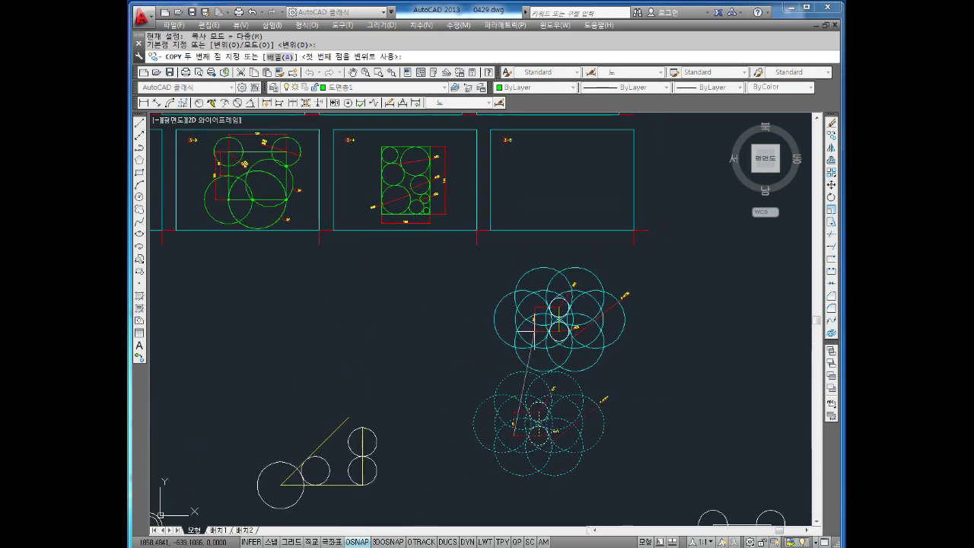
{"action": "left_click", "coordinate": [515, 435]}
{"action": "key", "text": "Return"}
Scale the upper cluster's 15 objects by 0.8 about the cluster centre.
{"action": "type", "text": "sc"}
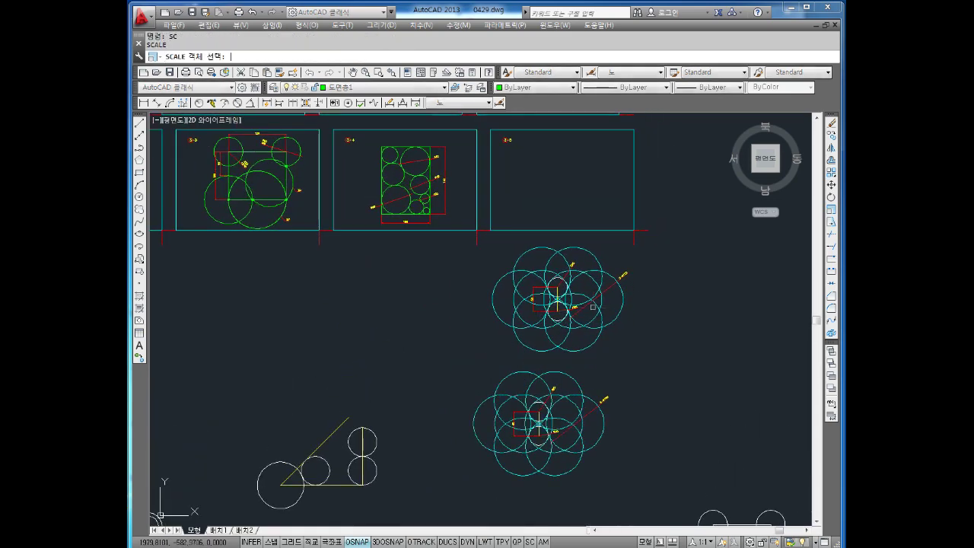
{"action": "key", "text": "Return"}
{"action": "scroll", "coordinate": [591, 277], "scroll_direction": "up", "scroll_amount": 2}
{"action": "left_click", "coordinate": [649, 221]}
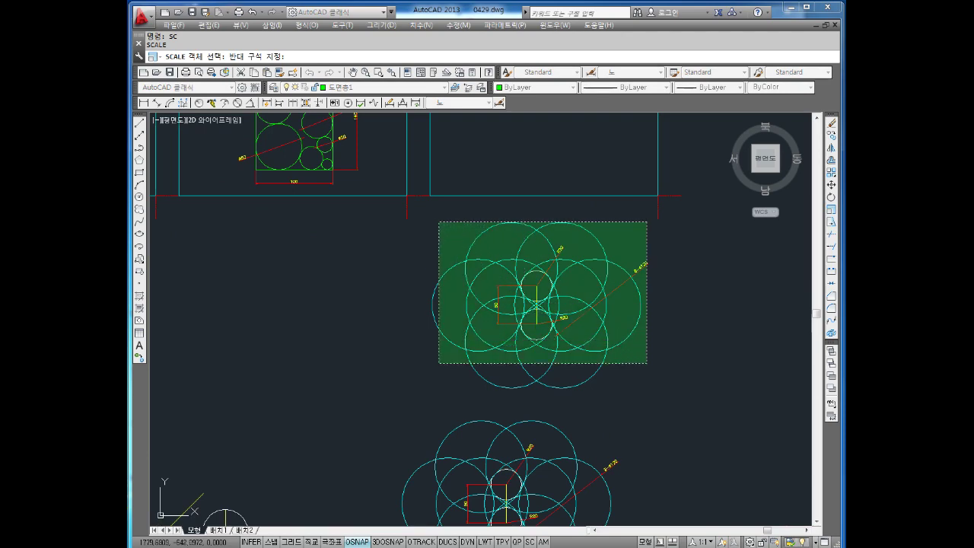
{"action": "left_click", "coordinate": [419, 388]}
{"action": "key", "text": "Return"}
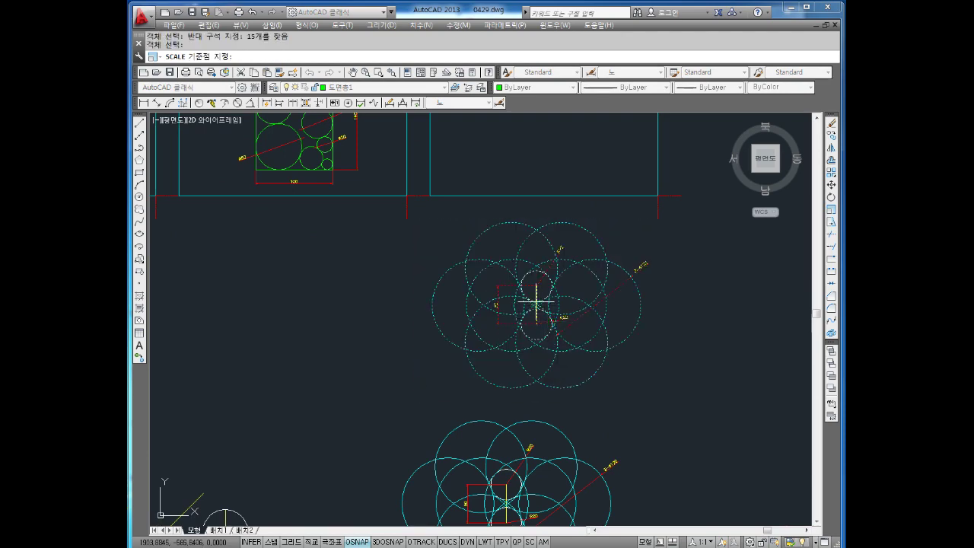
{"action": "left_click", "coordinate": [537, 303]}
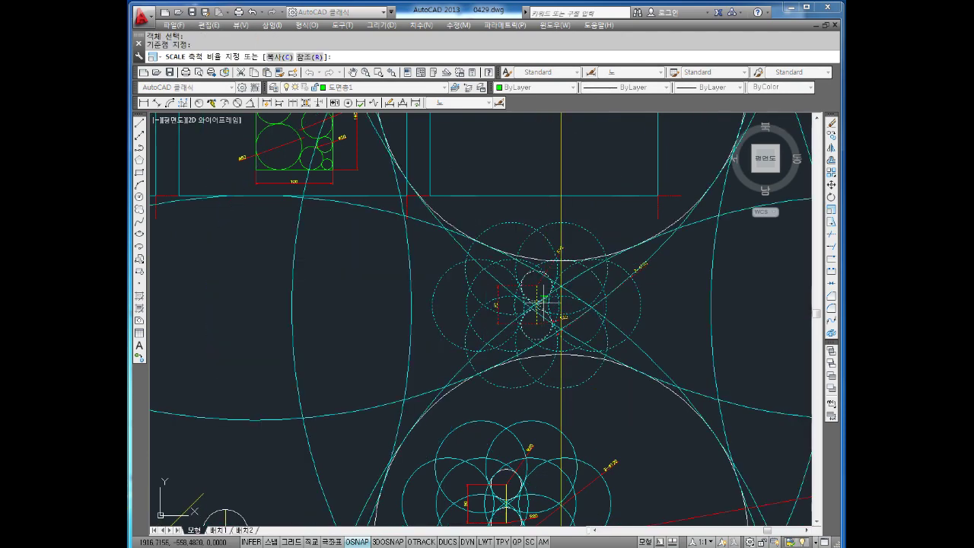
{"action": "type", "text": "0.8"}
{"action": "key", "text": "Return"}
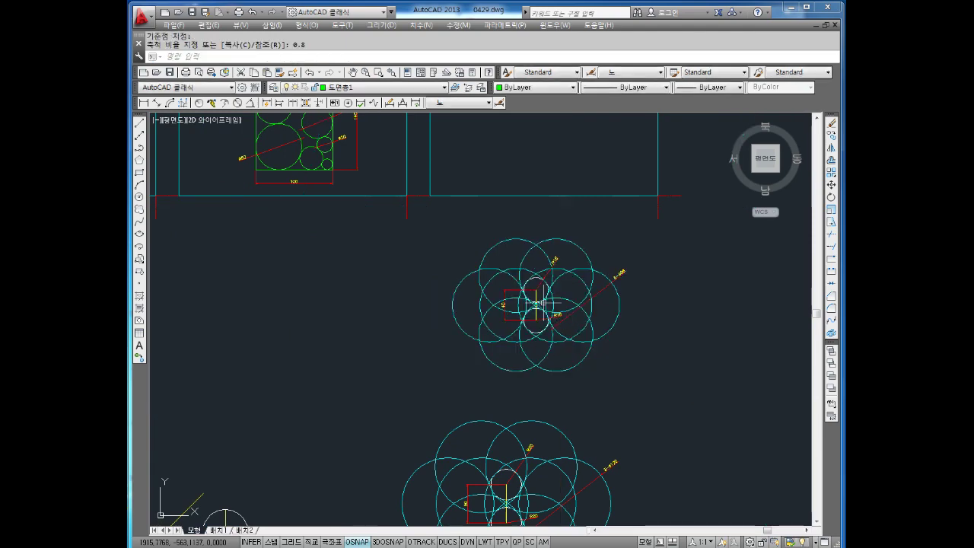
{"action": "scroll", "coordinate": [555, 261], "scroll_direction": "up", "scroll_amount": 4}
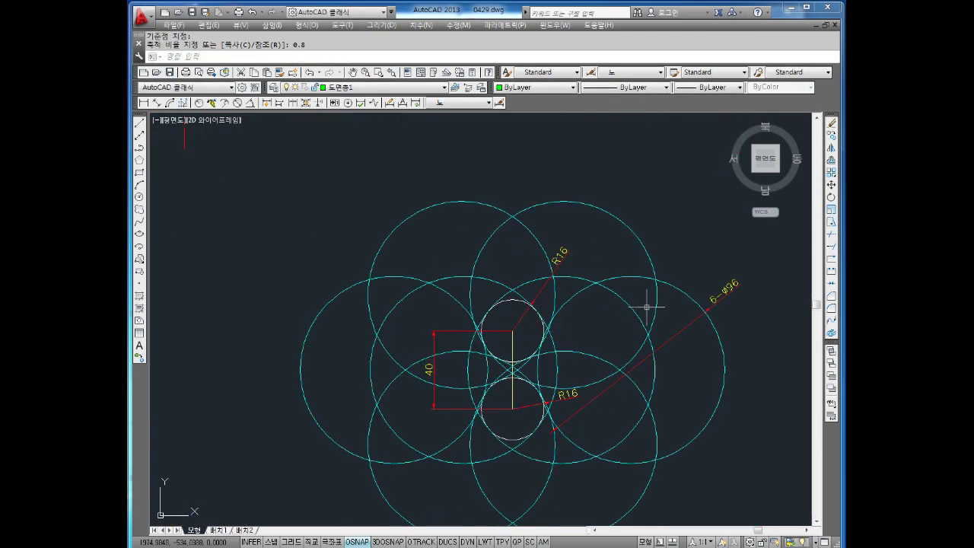
{"action": "scroll", "coordinate": [647, 306], "scroll_direction": "down", "scroll_amount": 2}
Start a MOVE of the scaled cluster, then cancel it before placing.
{"action": "type", "text": "m"}
{"action": "key", "text": "Return"}
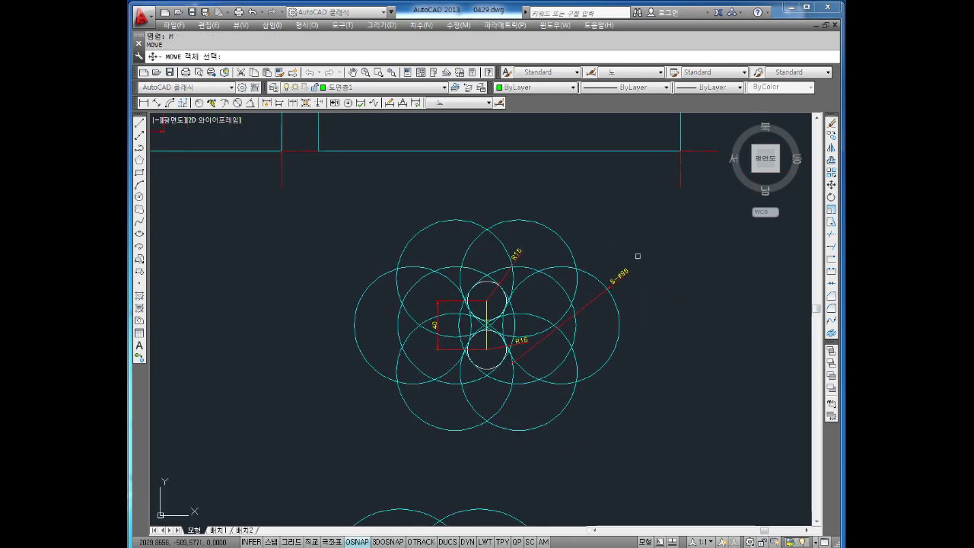
{"action": "left_click", "coordinate": [654, 228]}
{"action": "left_click", "coordinate": [336, 447]}
{"action": "key", "text": "Return"}
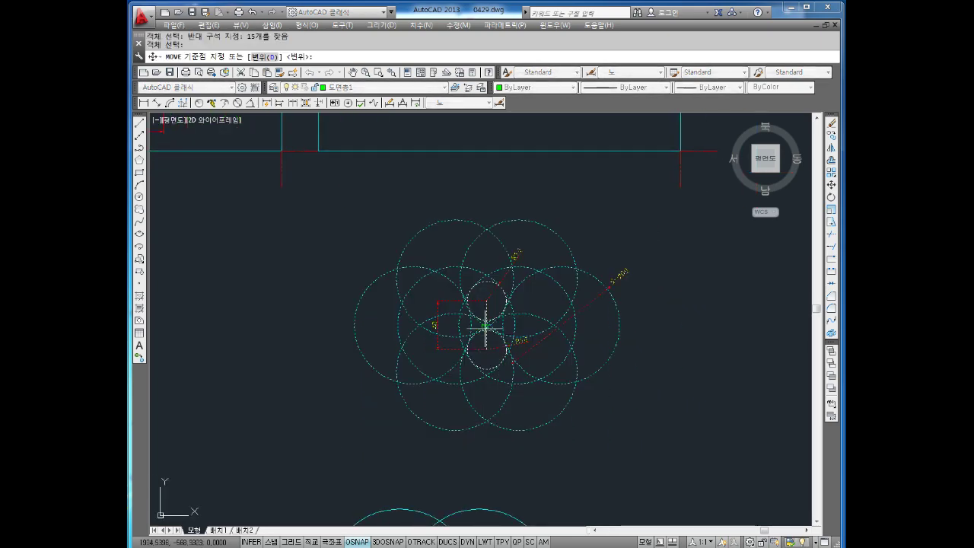
{"action": "left_click", "coordinate": [486, 327]}
{"action": "middle_click_drag", "start_coordinate": [509, 246], "coordinate": [508, 474]}
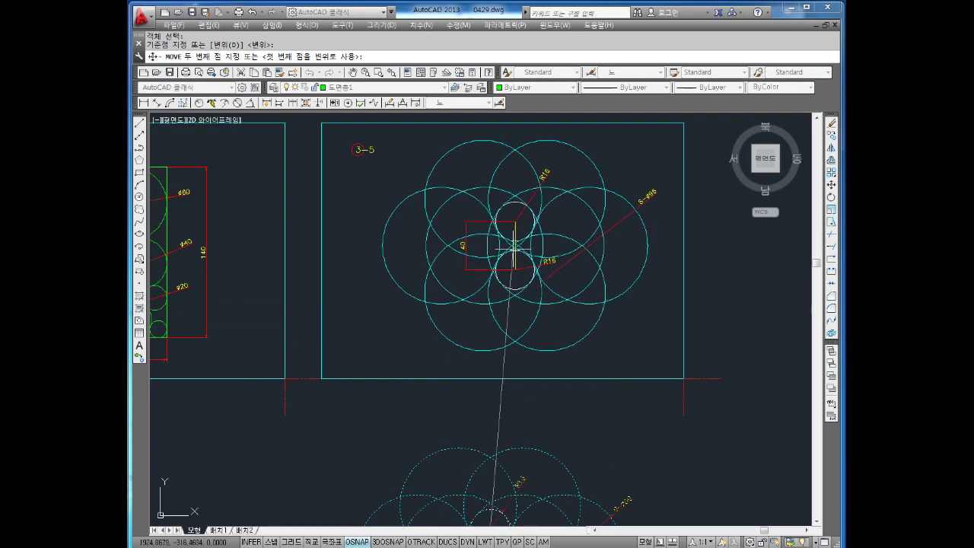
{"action": "key", "text": "Escape"}
{"action": "key", "text": "Escape"}
{"action": "scroll", "coordinate": [520, 207], "scroll_direction": "up", "scroll_amount": 2}
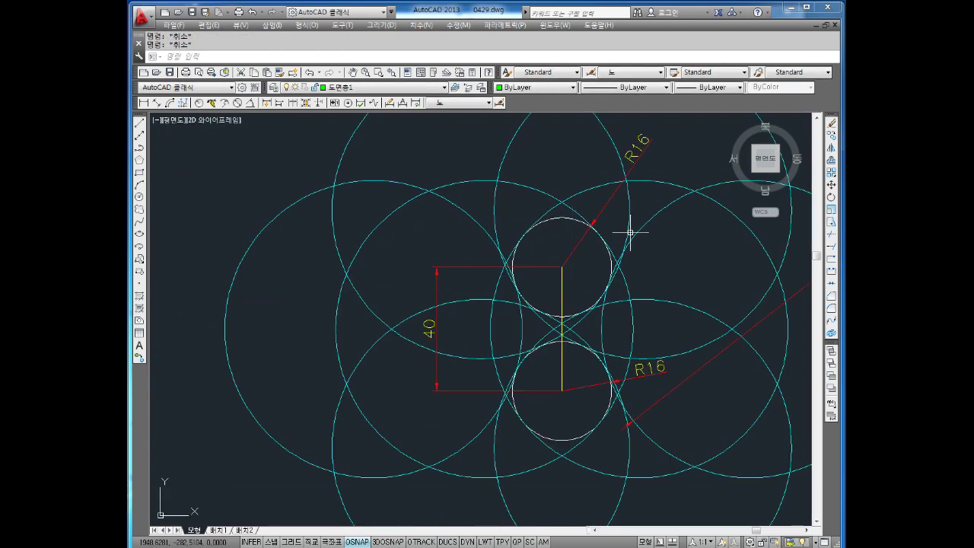
Put the upper and lower small central circles on layer 도면층1.
{"action": "left_click", "coordinate": [562, 221]}
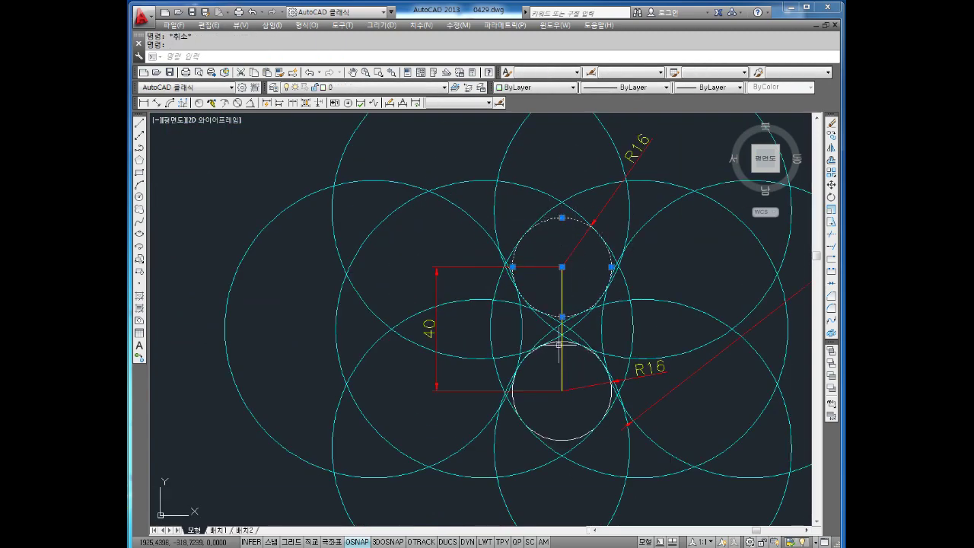
{"action": "left_click", "coordinate": [560, 345]}
{"action": "key", "text": "Escape"}
{"action": "left_click", "coordinate": [562, 218]}
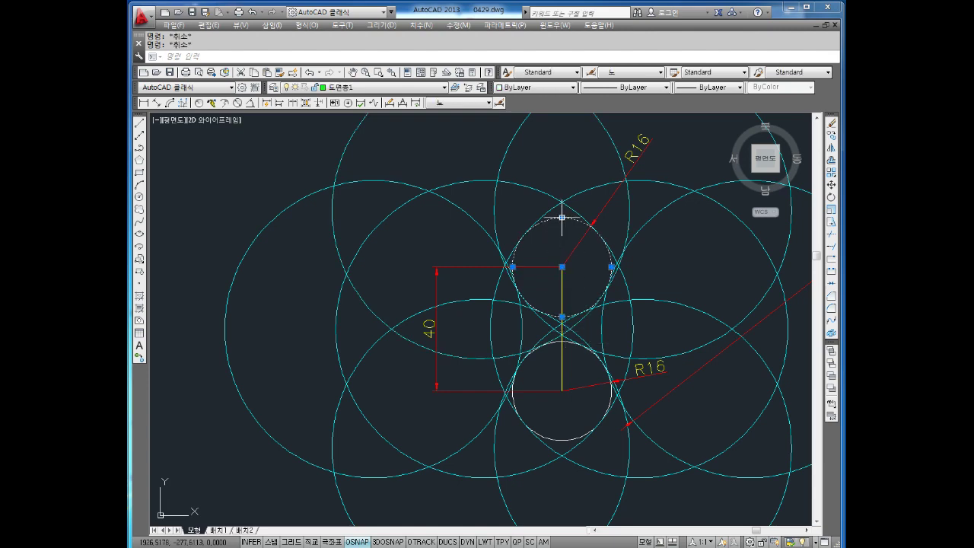
{"action": "left_click", "coordinate": [566, 342]}
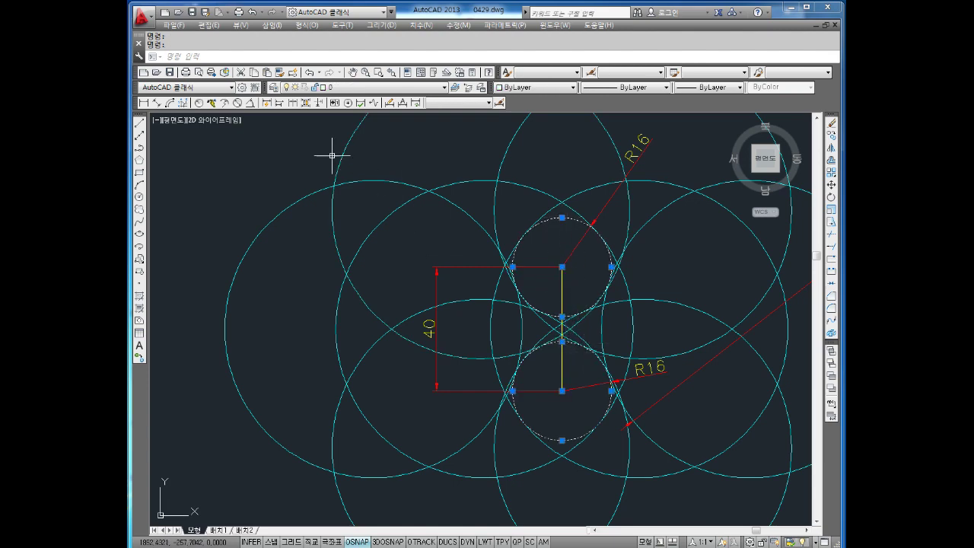
{"action": "left_click", "coordinate": [351, 87]}
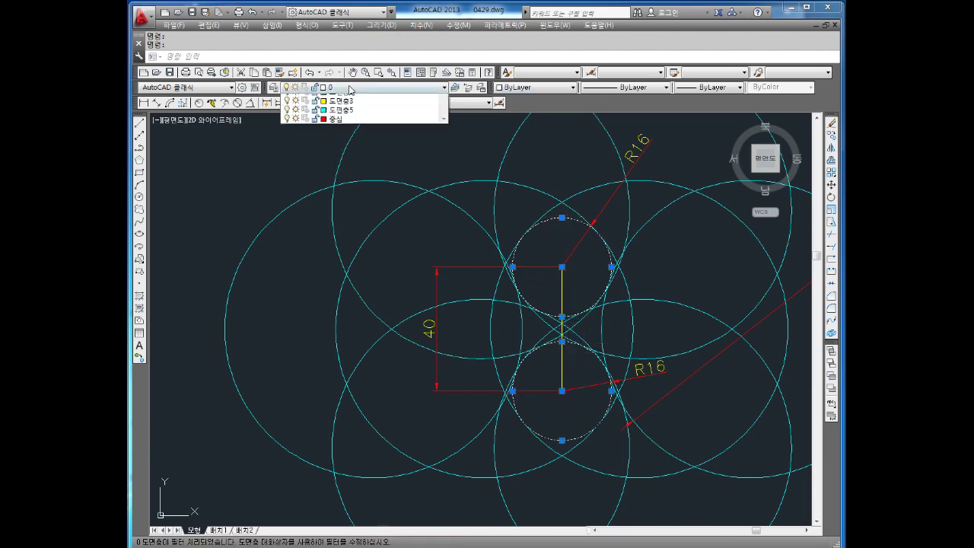
{"action": "left_click", "coordinate": [348, 126]}
{"action": "key", "text": "Escape"}
{"action": "key", "text": "Escape"}
{"action": "scroll", "coordinate": [515, 224], "scroll_direction": "down", "scroll_amount": 3}
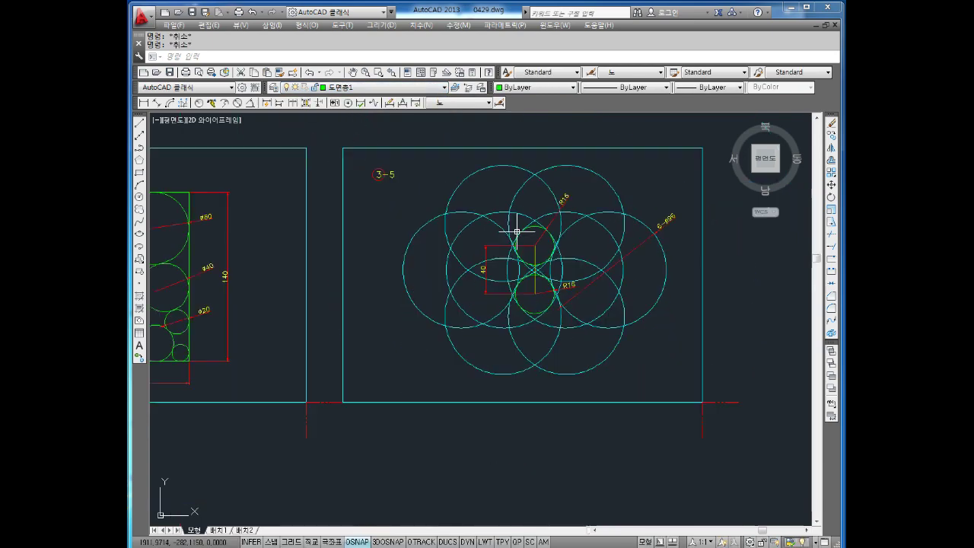
{"action": "scroll", "coordinate": [536, 261], "scroll_direction": "up", "scroll_amount": 4}
{"action": "scroll", "coordinate": [536, 266], "scroll_direction": "up", "scroll_amount": 4}
{"action": "left_click", "coordinate": [532, 239]}
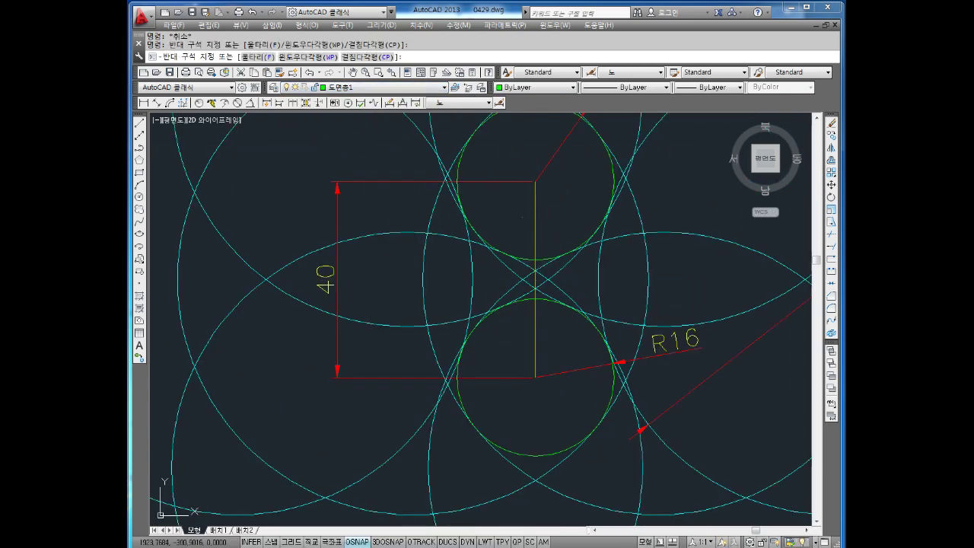
Delete the yellow vertical line and put the right-side circles on layer 가상.
{"action": "left_click", "coordinate": [536, 214]}
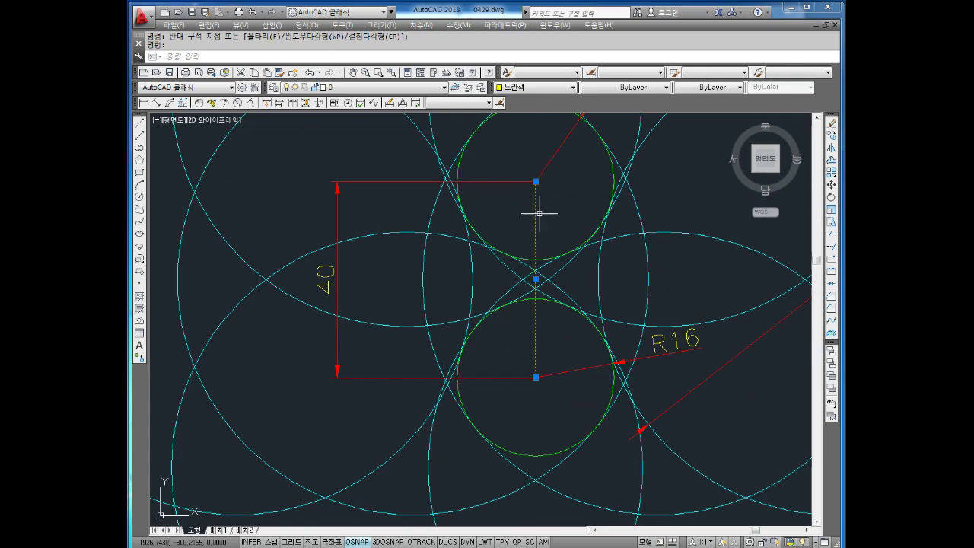
{"action": "key", "text": "Delete"}
{"action": "scroll", "coordinate": [647, 187], "scroll_direction": "down", "scroll_amount": 3}
{"action": "scroll", "coordinate": [621, 287], "scroll_direction": "down", "scroll_amount": 1}
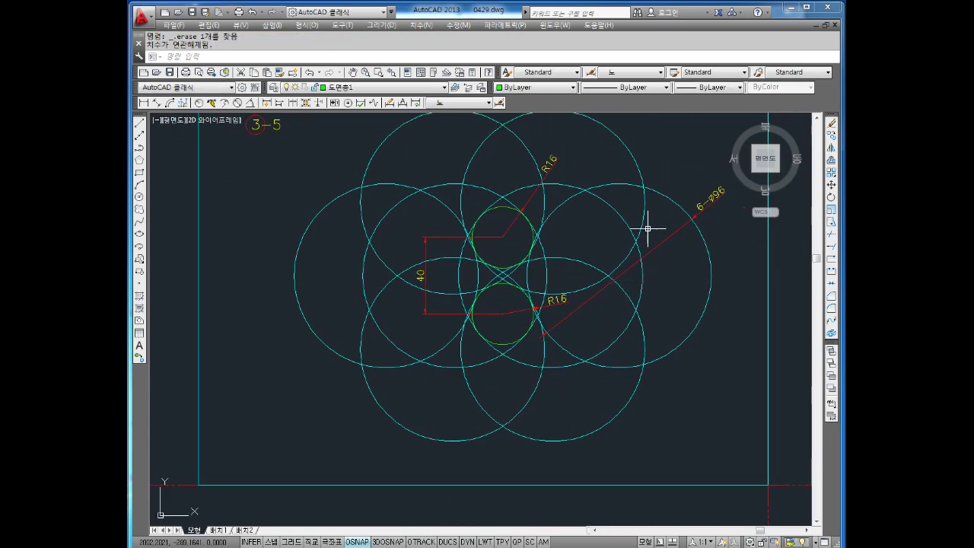
{"action": "left_click", "coordinate": [649, 152]}
{"action": "left_click", "coordinate": [608, 191]}
{"action": "left_click", "coordinate": [411, 87]}
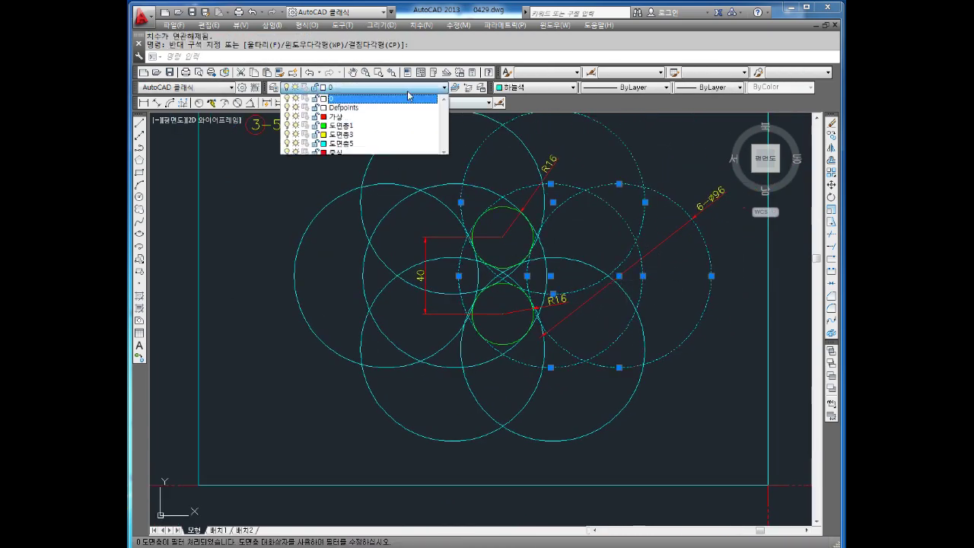
{"action": "left_click", "coordinate": [335, 116]}
{"action": "middle_click_drag", "start_coordinate": [475, 148], "coordinate": [500, 186]}
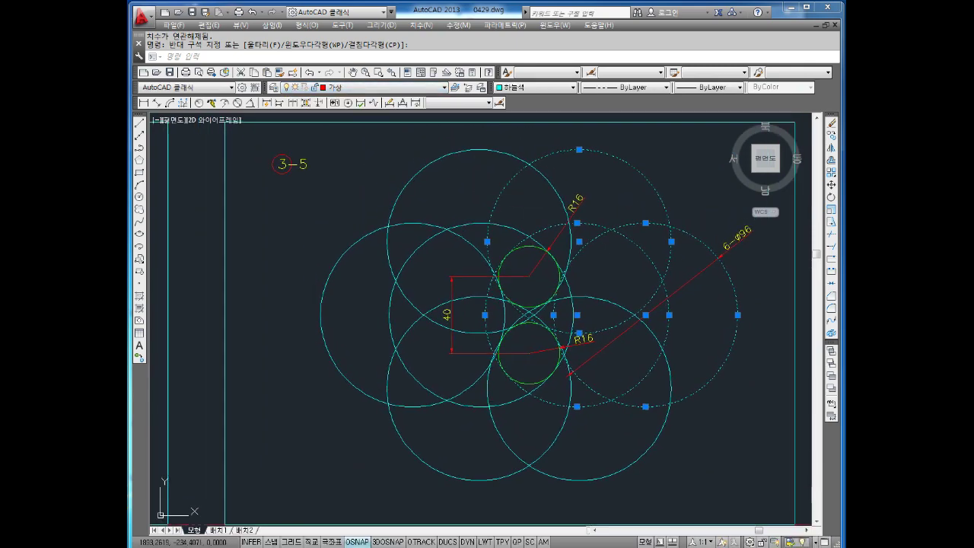
{"action": "key", "text": "Escape"}
Put the three left circles on layer 가상 as well.
{"action": "left_click", "coordinate": [450, 224]}
{"action": "left_click", "coordinate": [392, 244]}
{"action": "left_click", "coordinate": [358, 89]}
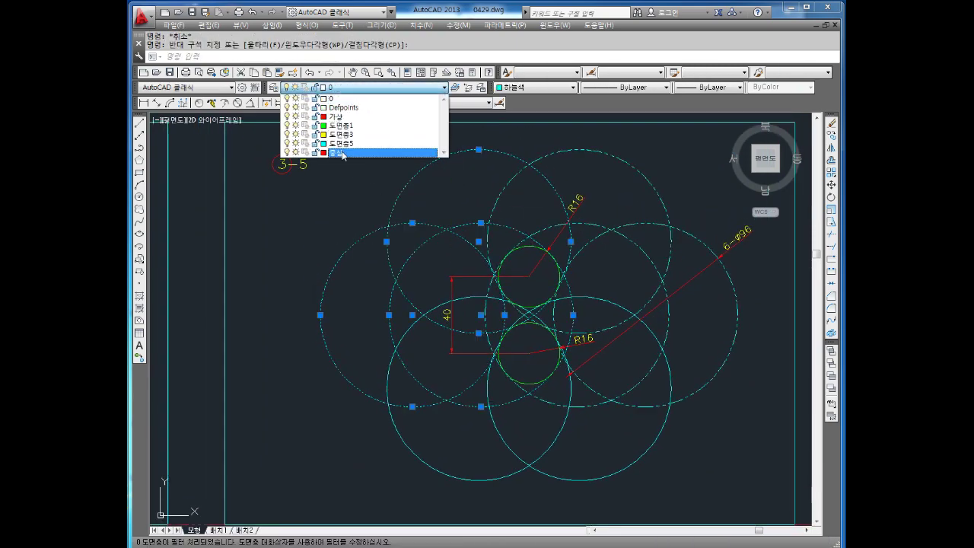
{"action": "left_click", "coordinate": [342, 116]}
{"action": "key", "text": "Escape"}
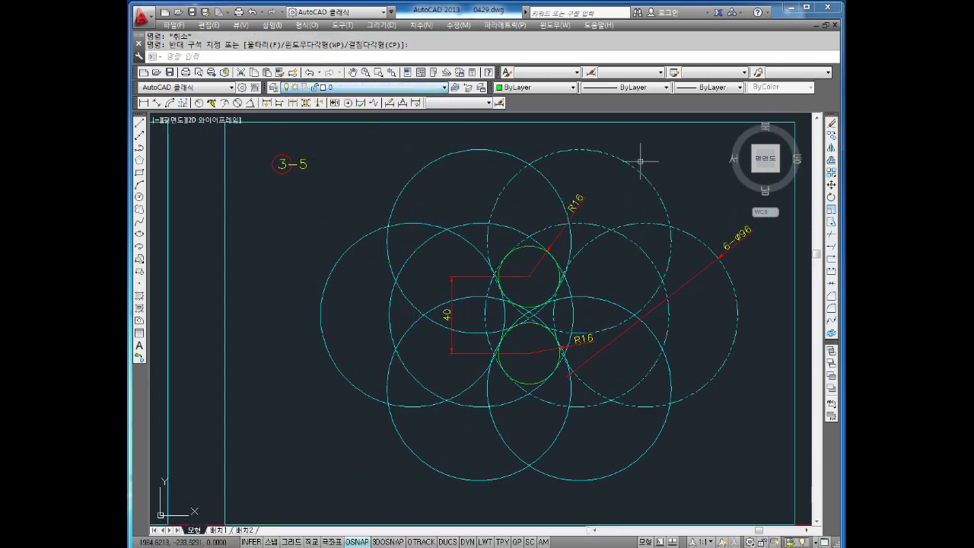
Move the right-side circles to layer 도면층1 and colour the right and left circles red.
{"action": "left_click_drag", "start_coordinate": [700, 160], "coordinate": [624, 224]}
{"action": "left_click", "coordinate": [383, 89]}
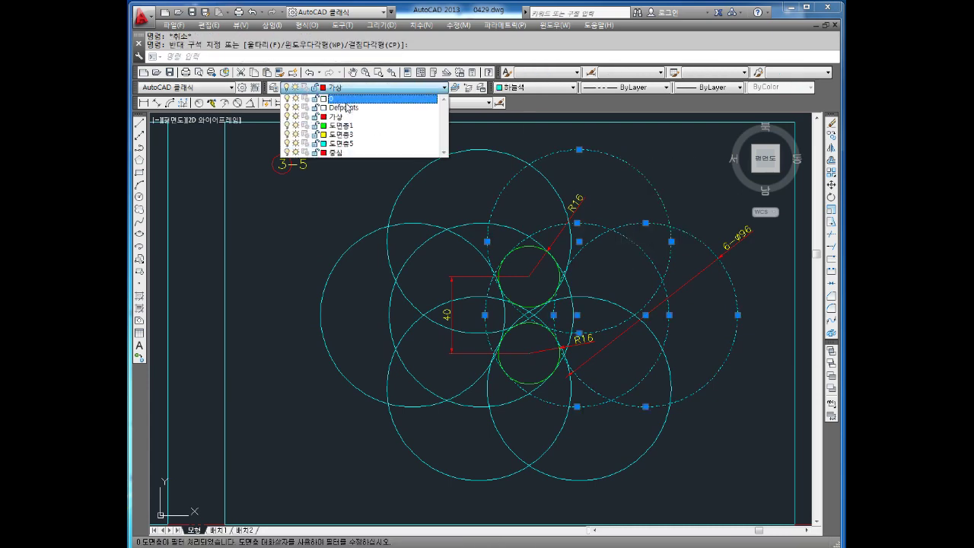
{"action": "left_click", "coordinate": [358, 124]}
{"action": "left_click", "coordinate": [525, 87]}
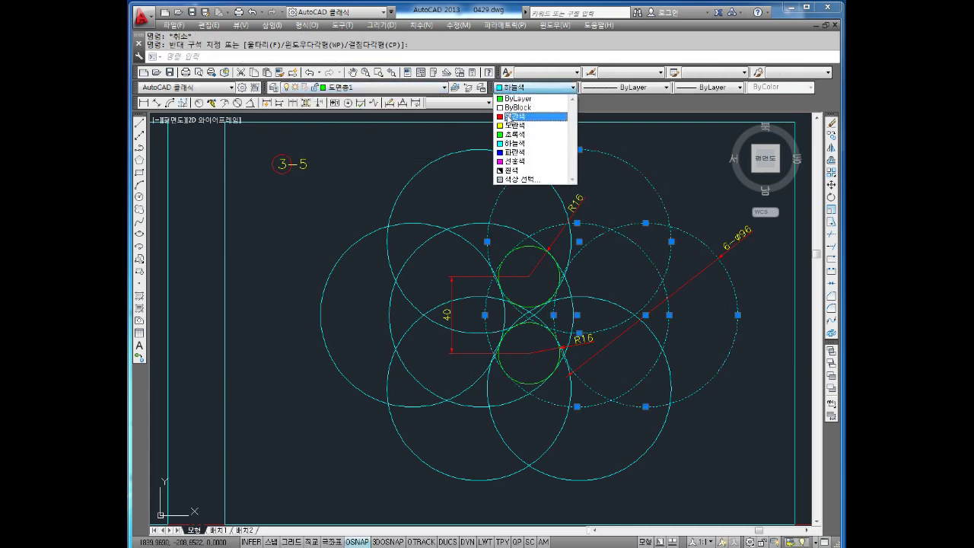
{"action": "left_click", "coordinate": [516, 99]}
{"action": "left_click_drag", "start_coordinate": [446, 266], "coordinate": [366, 175]}
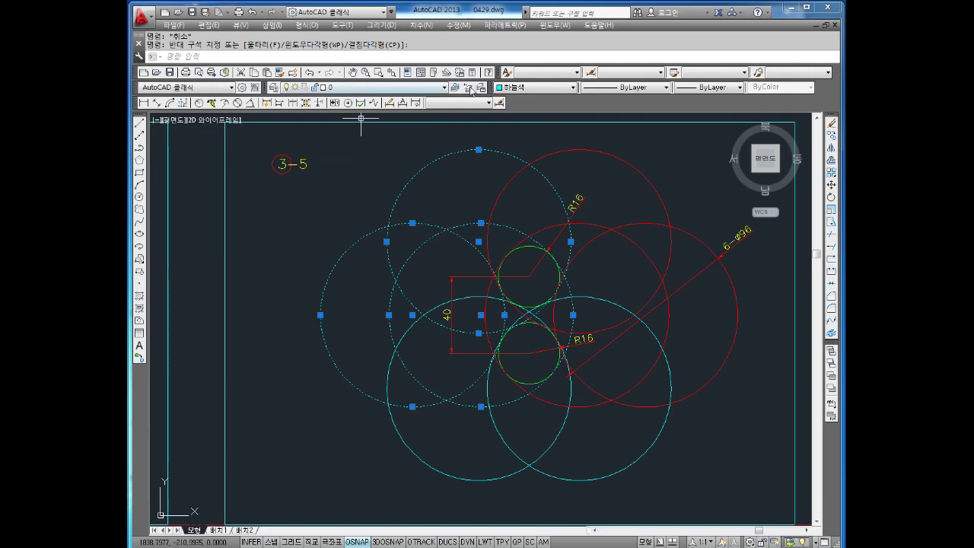
{"action": "left_click", "coordinate": [533, 88]}
{"action": "left_click", "coordinate": [525, 115]}
{"action": "key", "text": "Escape"}
Colour the two lower cyan circles red.
{"action": "middle_click_drag", "start_coordinate": [533, 419], "coordinate": [540, 369]}
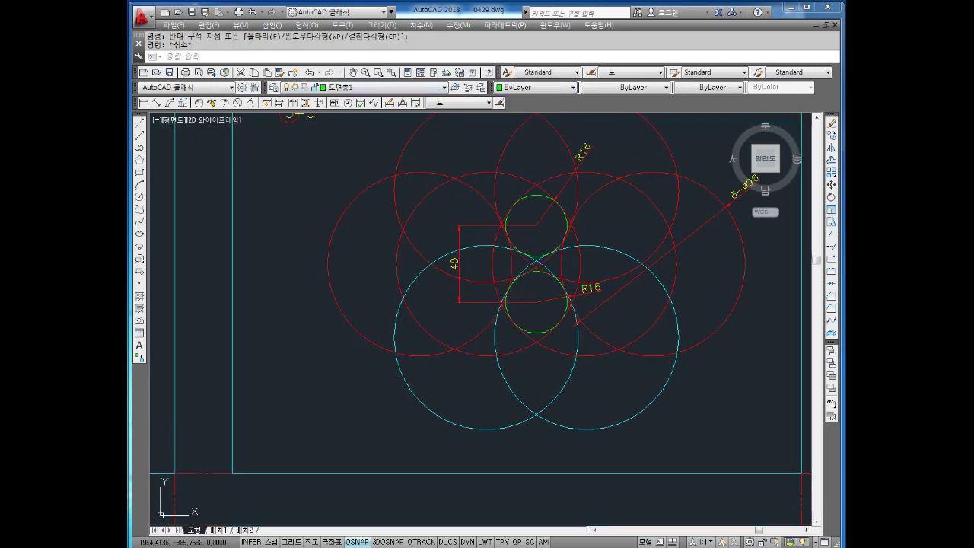
{"action": "left_click_drag", "start_coordinate": [579, 346], "coordinate": [476, 342]}
{"action": "left_click", "coordinate": [515, 90]}
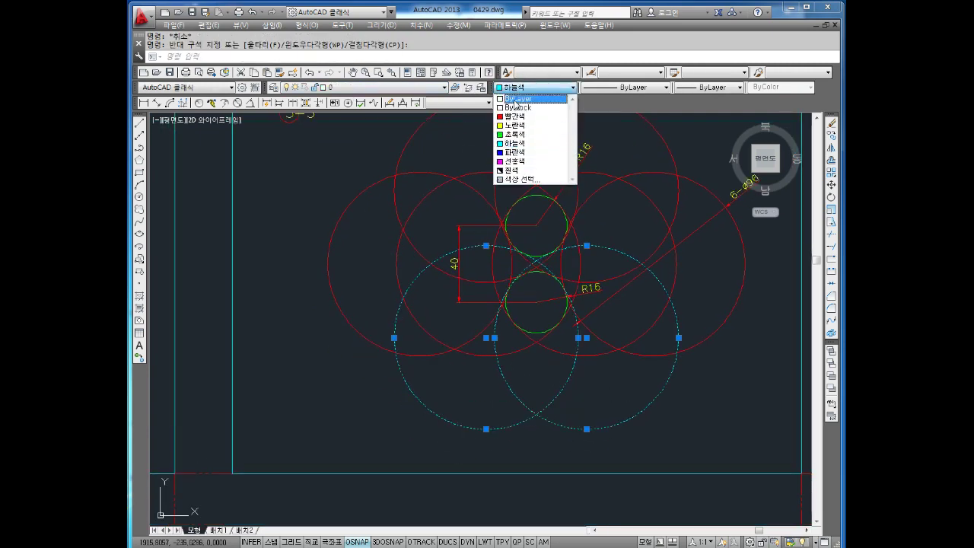
{"action": "left_click", "coordinate": [525, 114]}
{"action": "key", "text": "Escape"}
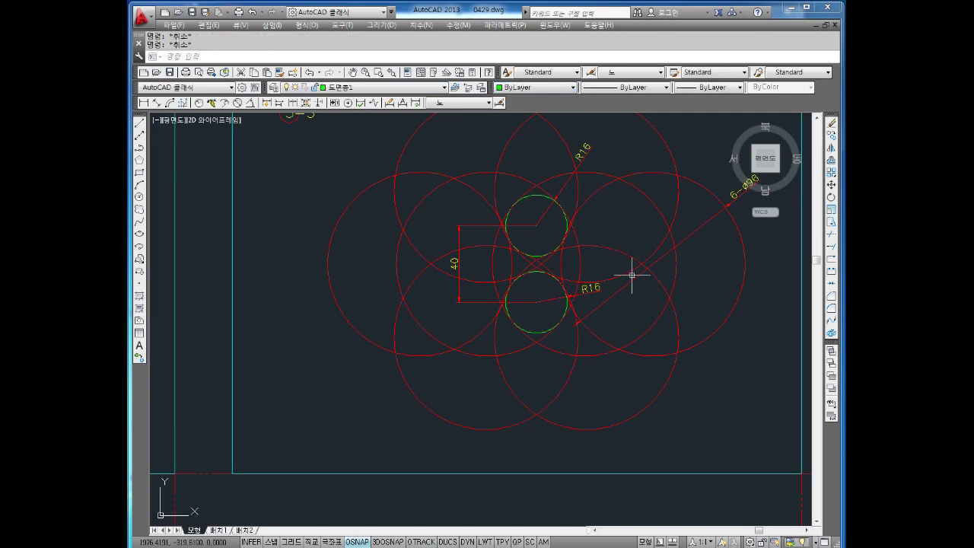
{"action": "scroll", "coordinate": [692, 277], "scroll_direction": "down", "scroll_amount": 2}
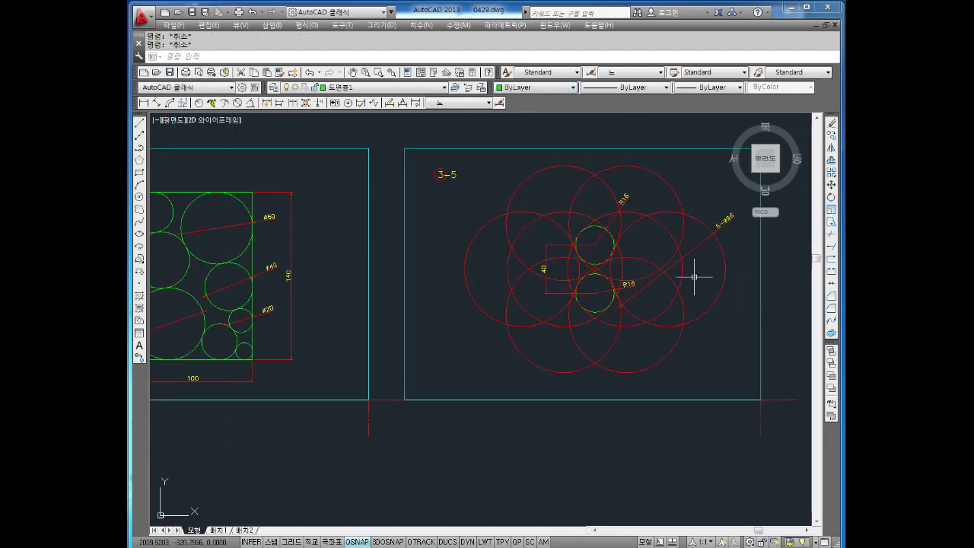
Window-select the loose cyan circle group and delete it.
{"action": "scroll", "coordinate": [647, 263], "scroll_direction": "down", "scroll_amount": 2}
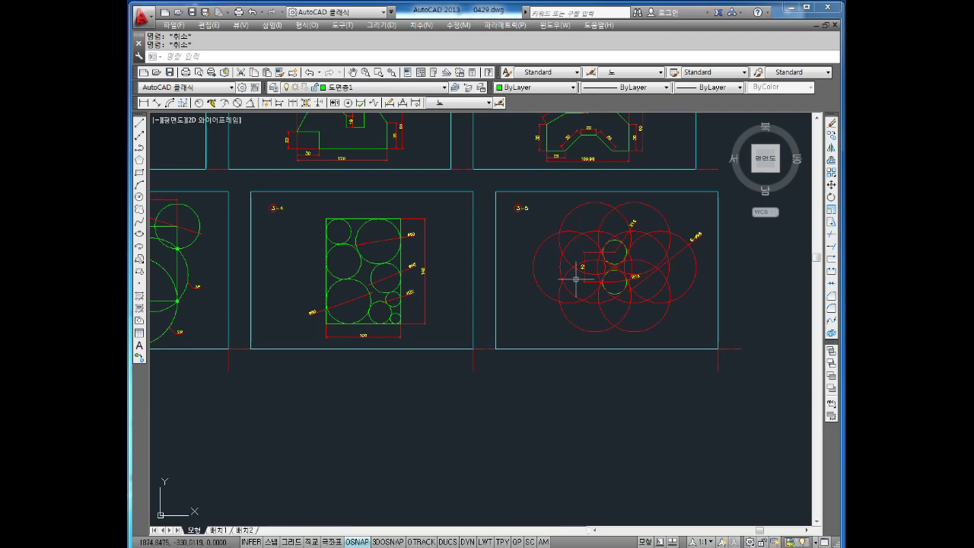
{"action": "scroll", "coordinate": [576, 279], "scroll_direction": "down", "scroll_amount": 2}
{"action": "middle_click_drag", "start_coordinate": [533, 274], "coordinate": [604, 275]}
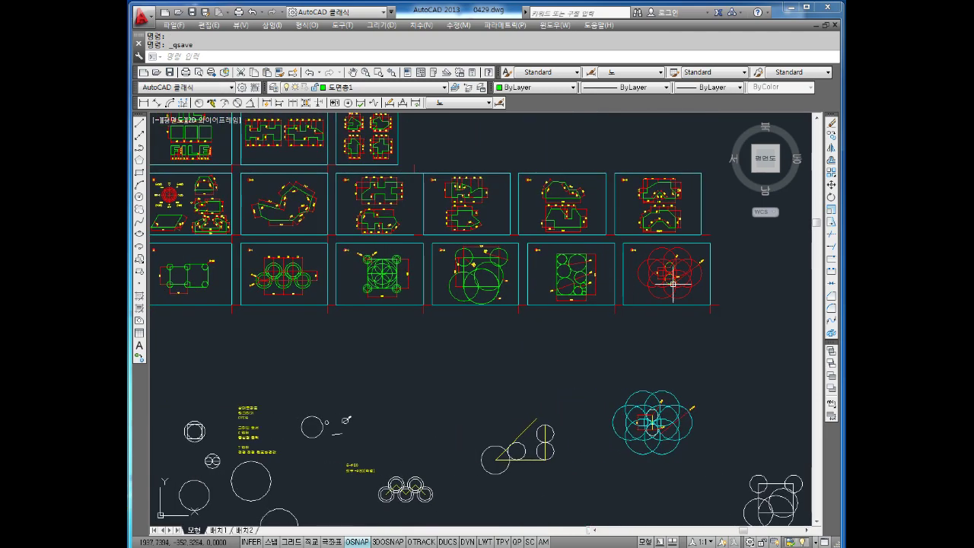
{"action": "scroll", "coordinate": [673, 284], "scroll_direction": "up", "scroll_amount": 4}
{"action": "mouse_move", "coordinate": [735, 309]}
{"action": "middle_mouse_down"}
{"action": "mouse_move", "coordinate": [660, 262]}
{"action": "mouse_move", "coordinate": [638, 234]}
{"action": "middle_mouse_up"}
{"action": "scroll", "coordinate": [675, 281], "scroll_direction": "down", "scroll_amount": 4}
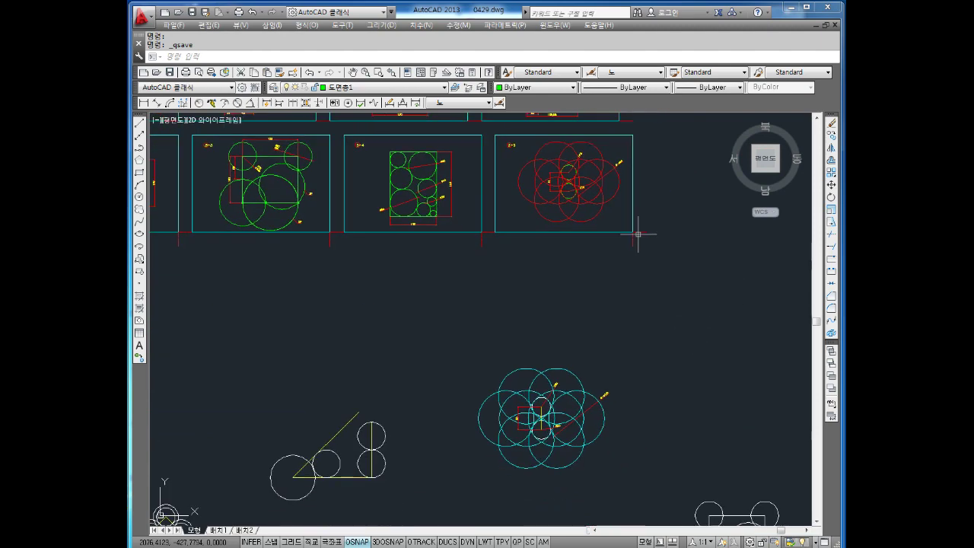
{"action": "left_click", "coordinate": [653, 348]}
{"action": "left_click", "coordinate": [473, 496]}
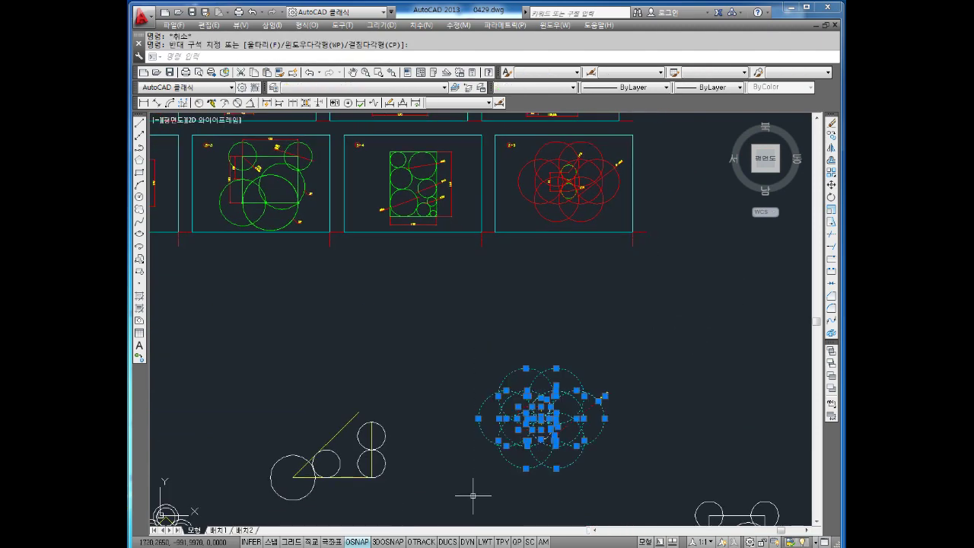
{"action": "key", "text": "Delete"}
Copy the whole 3-5 frame and drawing into the next frame slot to the right.
{"action": "scroll", "coordinate": [561, 396], "scroll_direction": "down", "scroll_amount": 1}
{"action": "scroll", "coordinate": [577, 399], "scroll_direction": "down", "scroll_amount": 2}
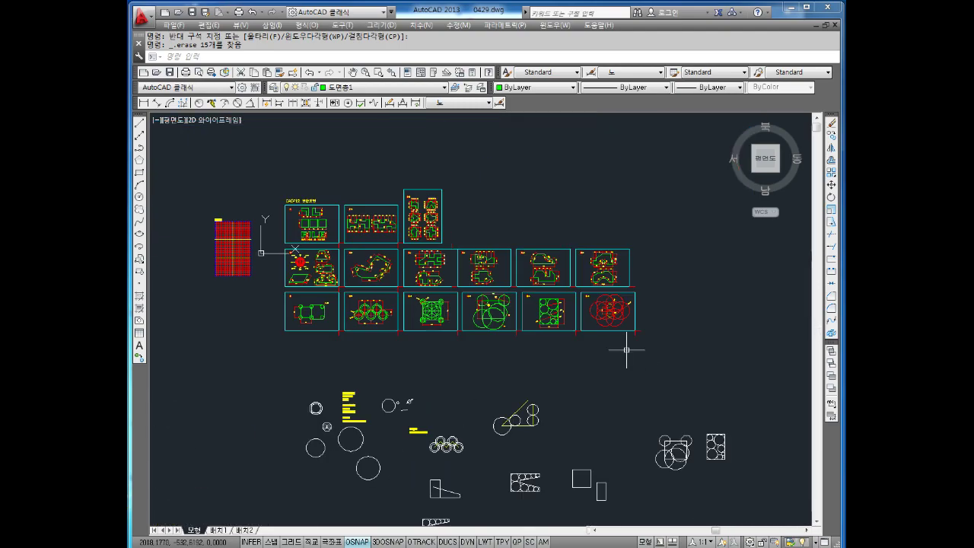
{"action": "scroll", "coordinate": [624, 377], "scroll_direction": "up", "scroll_amount": 2}
{"action": "middle_click_drag", "start_coordinate": [636, 354], "coordinate": [642, 261]}
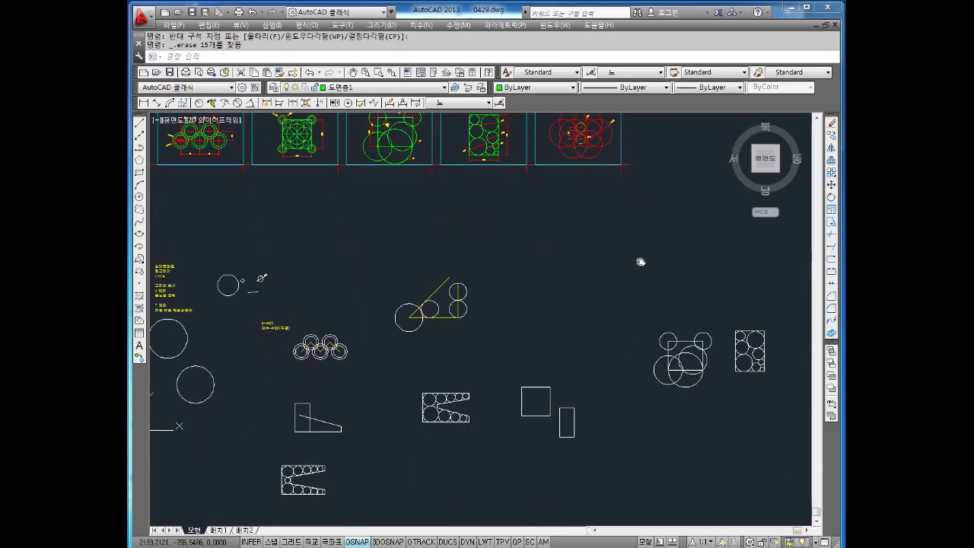
{"action": "middle_click_drag", "start_coordinate": [634, 229], "coordinate": [631, 263]}
{"action": "mouse_move", "coordinate": [629, 317]}
{"action": "middle_mouse_down"}
{"action": "mouse_move", "coordinate": [623, 247]}
{"action": "mouse_move", "coordinate": [613, 348]}
{"action": "middle_mouse_up"}
{"action": "scroll", "coordinate": [568, 149], "scroll_direction": "up", "scroll_amount": 6}
{"action": "middle_click_drag", "start_coordinate": [572, 218], "coordinate": [599, 261]}
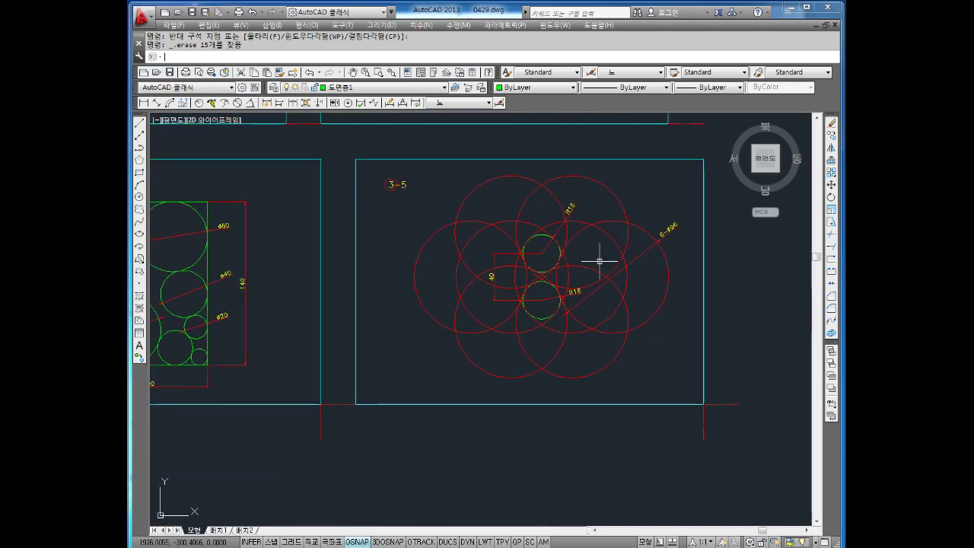
{"action": "key", "text": "Escape"}
{"action": "key", "text": "Escape"}
{"action": "key", "text": "Return"}
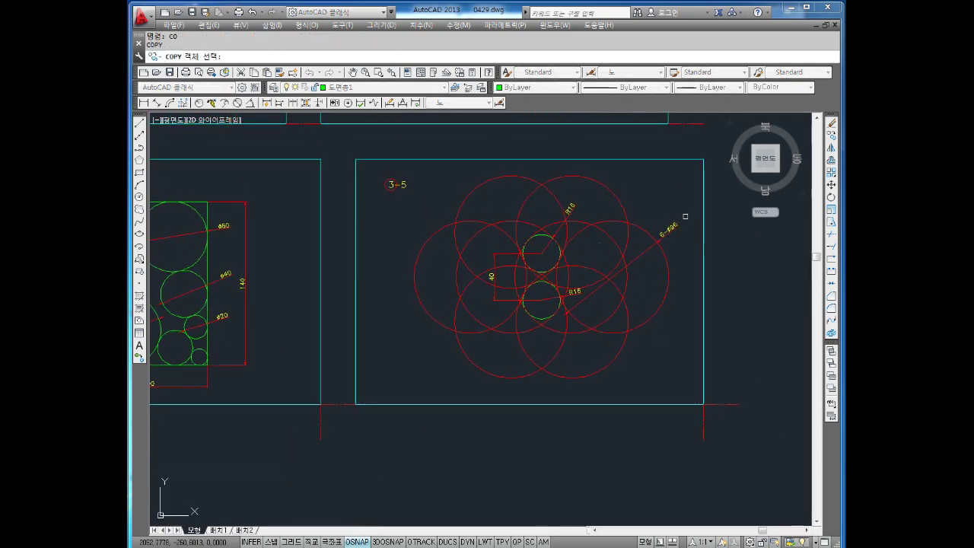
{"action": "scroll", "coordinate": [484, 323], "scroll_direction": "down", "scroll_amount": 2}
{"action": "left_click_drag", "start_coordinate": [663, 206], "coordinate": [398, 407]}
{"action": "key", "text": "Return"}
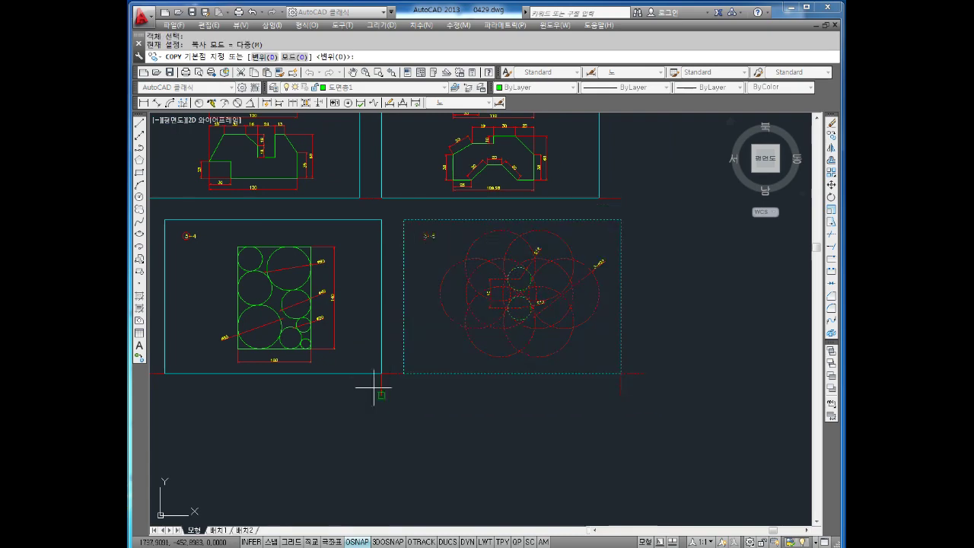
{"action": "left_click", "coordinate": [382, 373]}
{"action": "left_click", "coordinate": [621, 373]}
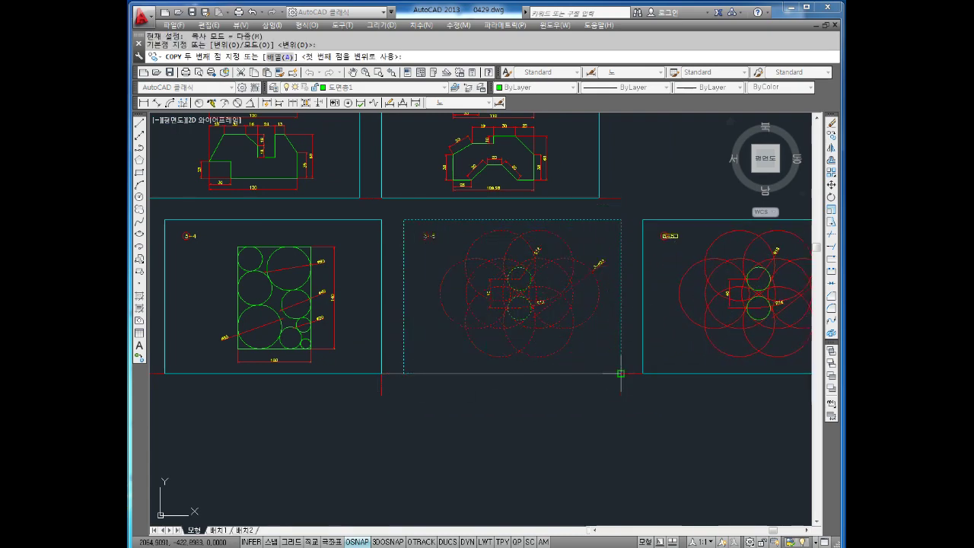
{"action": "key", "text": "Escape"}
{"action": "key", "text": "Escape"}
{"action": "middle_click_drag", "start_coordinate": [701, 376], "coordinate": [591, 333]}
{"action": "scroll", "coordinate": [591, 334], "scroll_direction": "down", "scroll_amount": 2}
Change the copied frame's label from 3-5 to 3-6.
{"action": "scroll", "coordinate": [600, 260], "scroll_direction": "up", "scroll_amount": 2}
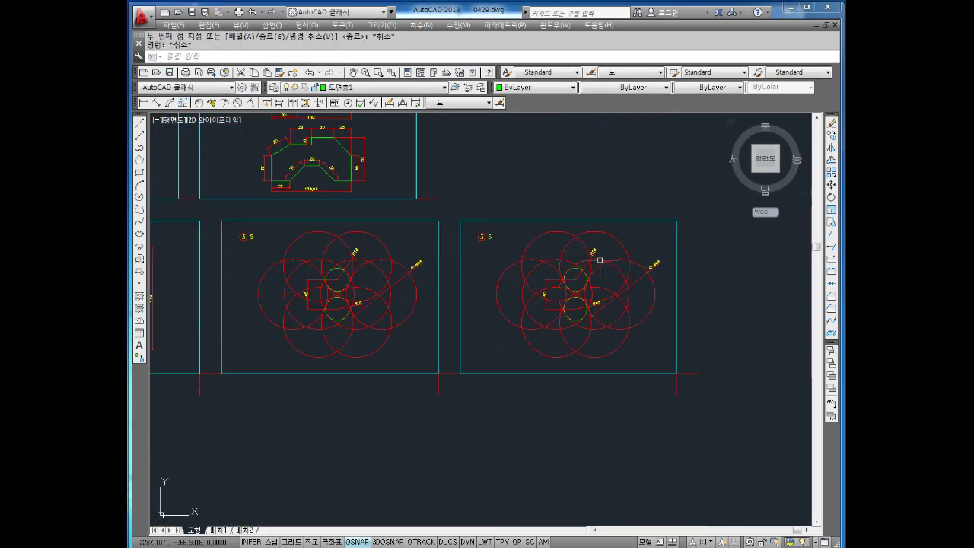
{"action": "scroll", "coordinate": [484, 238], "scroll_direction": "up", "scroll_amount": 4}
{"action": "double_click", "coordinate": [514, 240]}
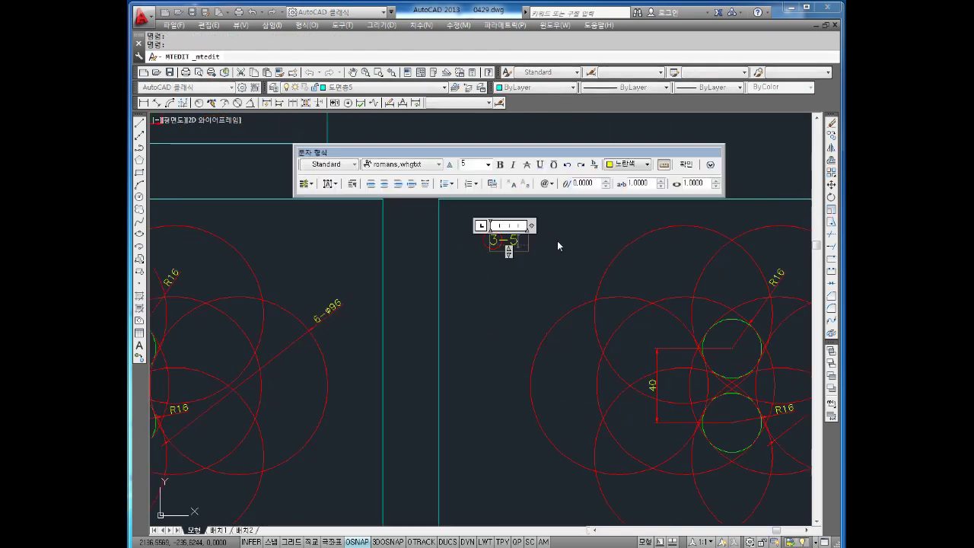
{"action": "key", "text": "BackSpace"}
{"action": "type", "text": "6"}
{"action": "left_click", "coordinate": [557, 241]}
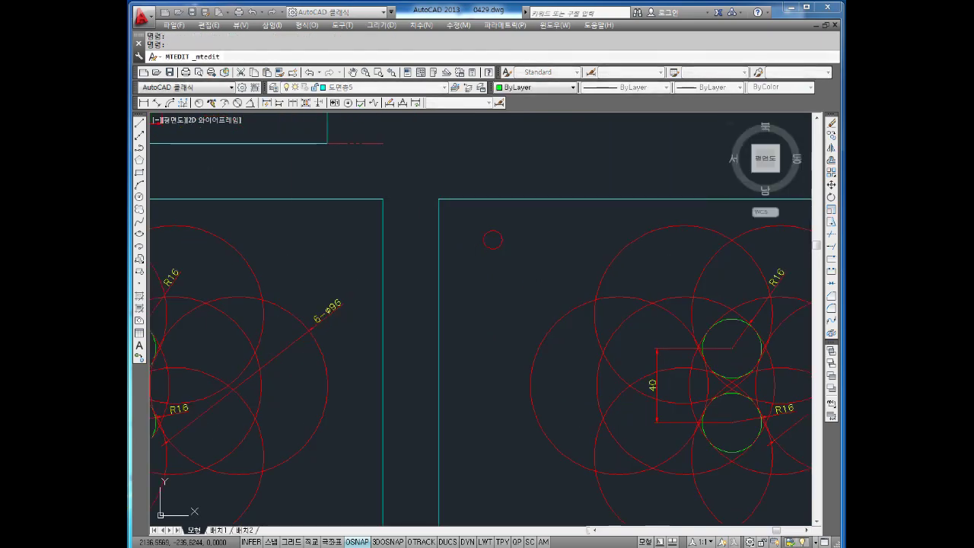
{"action": "scroll", "coordinate": [516, 278], "scroll_direction": "down", "scroll_amount": 4}
{"action": "scroll", "coordinate": [665, 279], "scroll_direction": "up", "scroll_amount": 2}
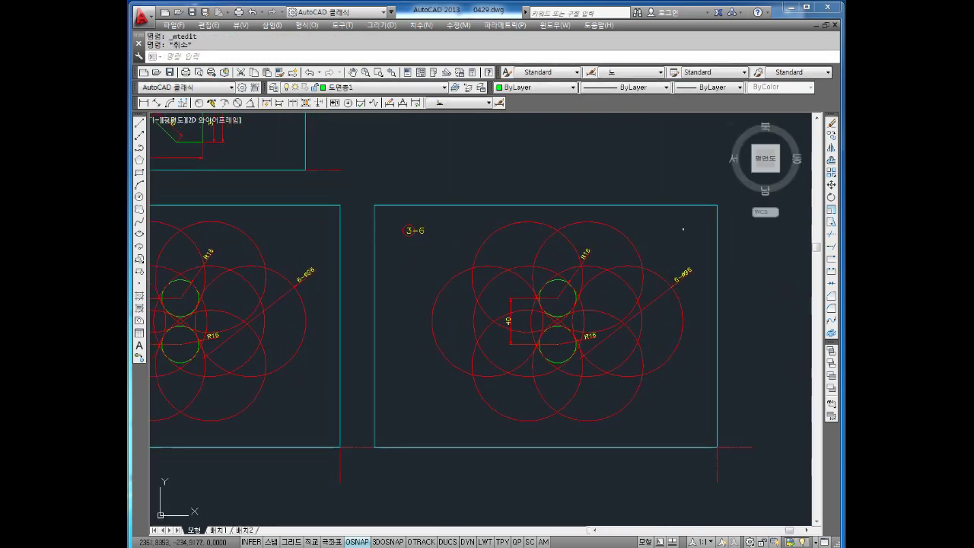
Delete the circles and dimensions inside the 3-6 frame.
{"action": "left_click_drag", "start_coordinate": [683, 228], "coordinate": [457, 421]}
{"action": "key", "text": "Delete"}
{"action": "scroll", "coordinate": [444, 373], "scroll_direction": "down", "scroll_amount": 2}
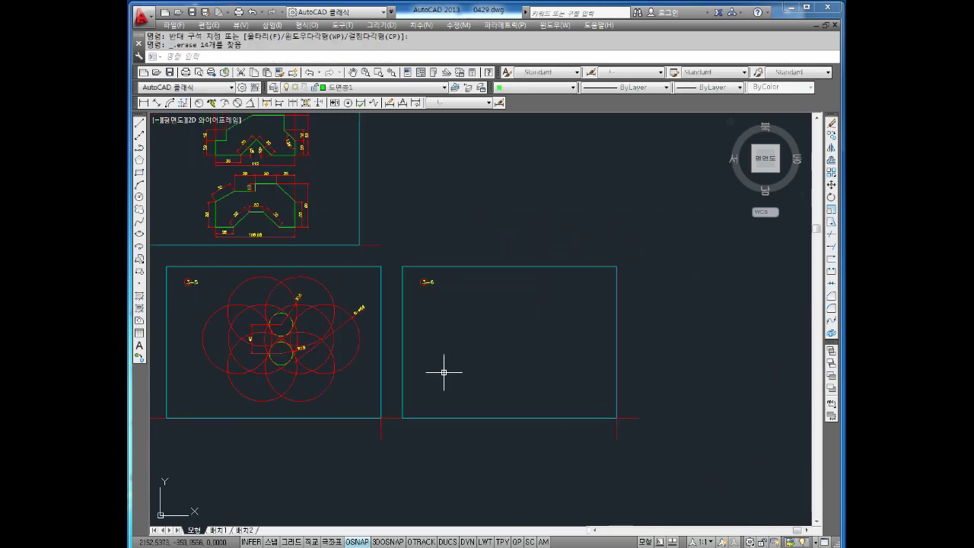
{"action": "middle_click_drag", "start_coordinate": [444, 372], "coordinate": [463, 300]}
{"action": "scroll", "coordinate": [463, 300], "scroll_direction": "down", "scroll_amount": 3}
Move the tapered tangent-circle wedge from below the frames into the empty 3-6 frame.
{"action": "key", "text": "Escape"}
{"action": "key", "text": "Escape"}
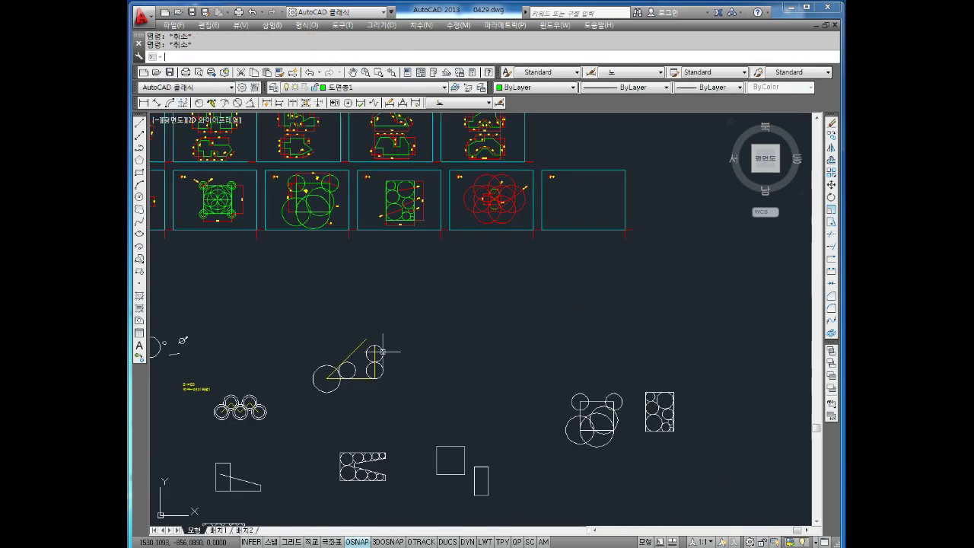
{"action": "middle_click_drag", "start_coordinate": [540, 386], "coordinate": [523, 267]}
{"action": "scroll", "coordinate": [400, 337], "scroll_direction": "up", "scroll_amount": 2}
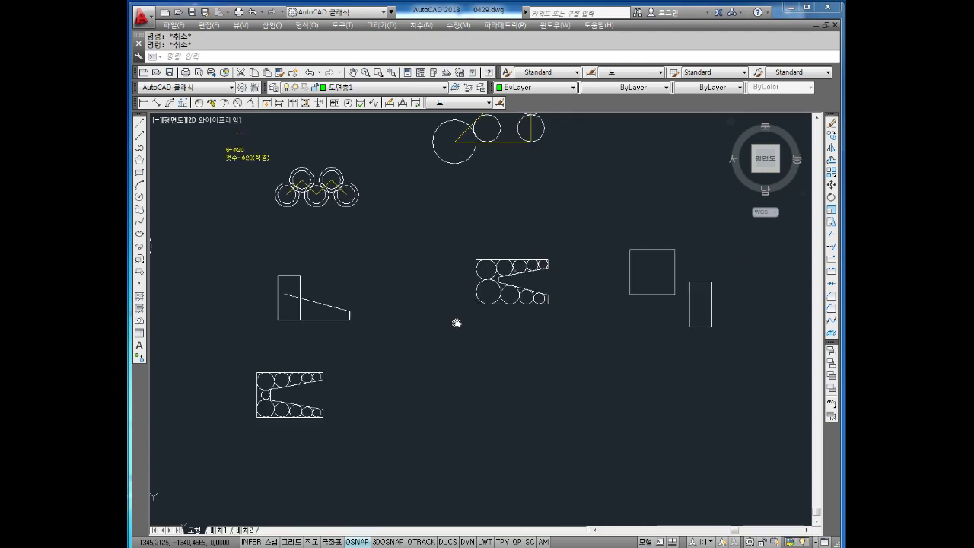
{"action": "scroll", "coordinate": [451, 344], "scroll_direction": "up", "scroll_amount": 2}
{"action": "key", "text": "Return"}
{"action": "left_click", "coordinate": [606, 222]}
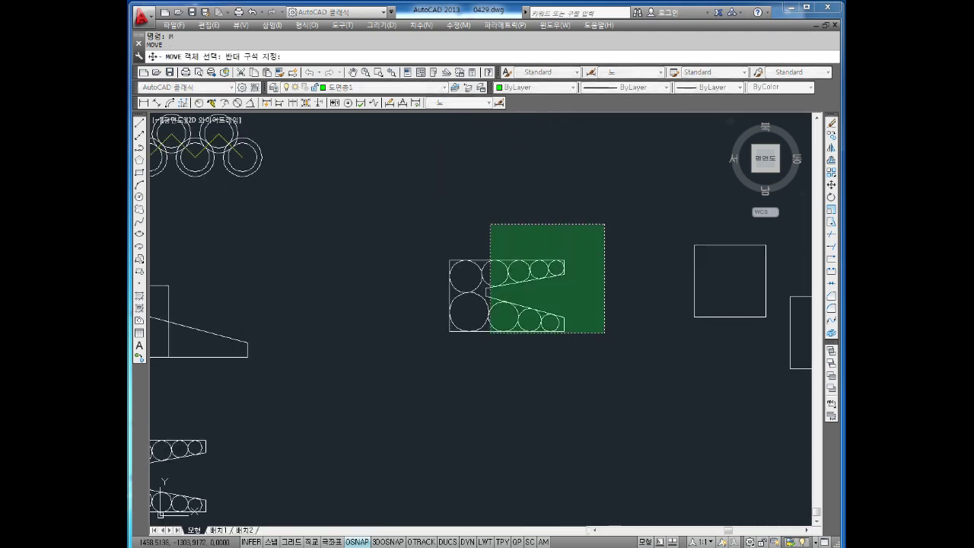
{"action": "left_click", "coordinate": [359, 408]}
{"action": "key", "text": "Return"}
{"action": "left_click", "coordinate": [462, 330]}
{"action": "scroll", "coordinate": [462, 330], "scroll_direction": "down", "scroll_amount": 4}
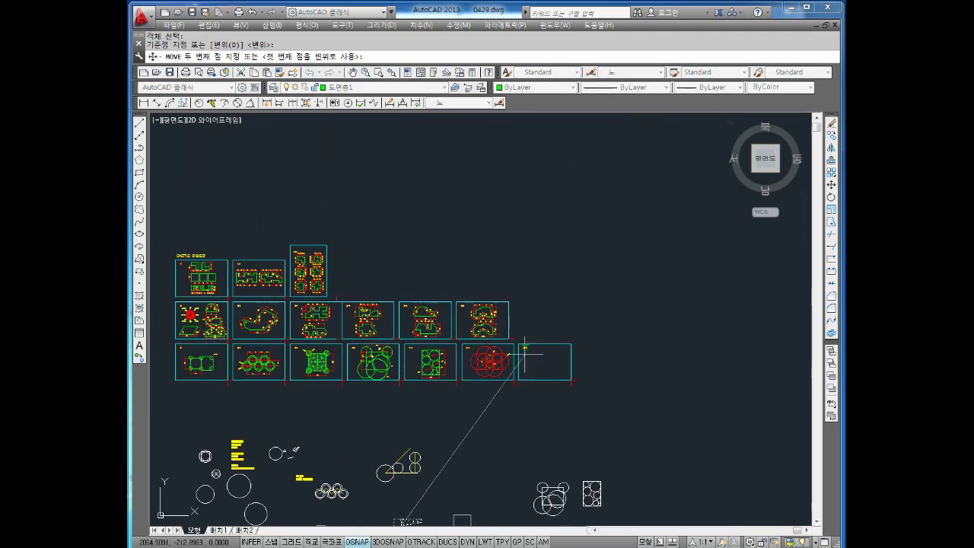
{"action": "scroll", "coordinate": [518, 350], "scroll_direction": "up", "scroll_amount": 3}
{"action": "scroll", "coordinate": [532, 341], "scroll_direction": "up", "scroll_amount": 2}
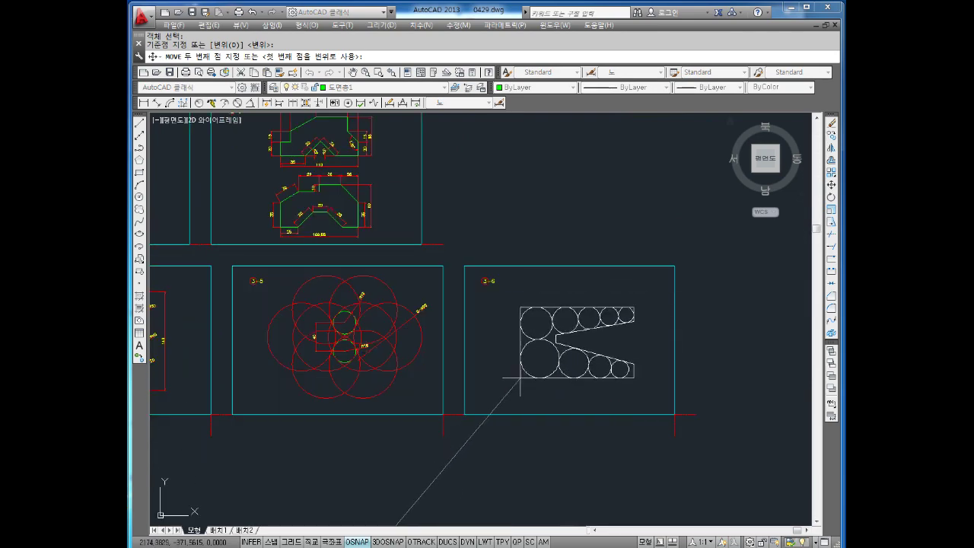
{"action": "key", "text": "Escape"}
{"action": "key", "text": "Escape"}
{"action": "middle_click_drag", "start_coordinate": [580, 394], "coordinate": [531, 336]}
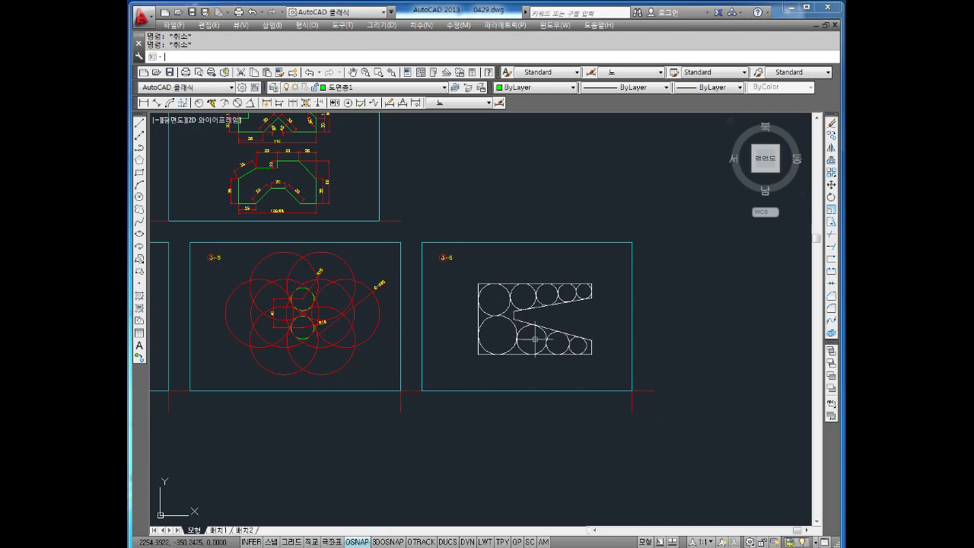
{"action": "type", "text": "co"}
Copy the wedge figure and its frame one frame slot to the right.
{"action": "key", "text": "Return"}
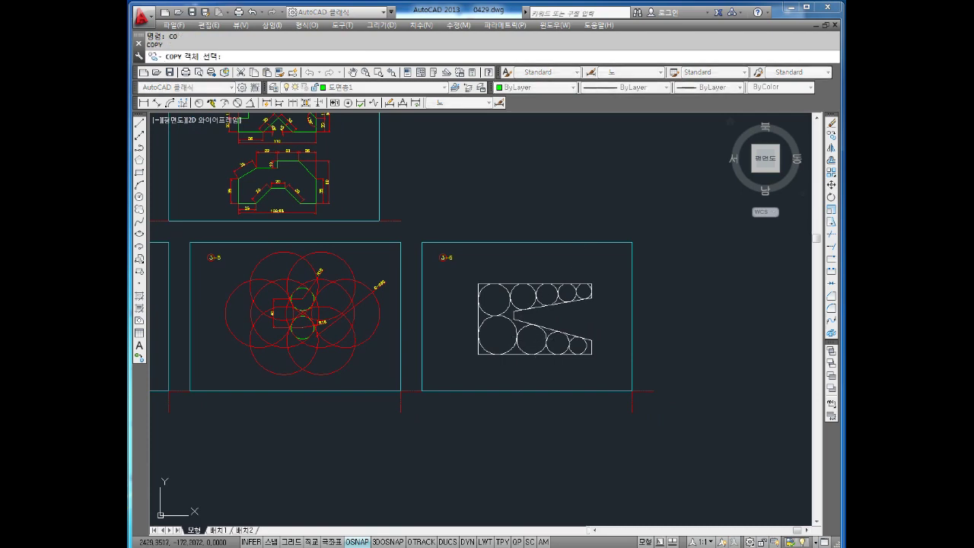
{"action": "left_click_drag", "start_coordinate": [661, 211], "coordinate": [415, 468]}
{"action": "key", "text": "Return"}
{"action": "left_click", "coordinate": [402, 390]}
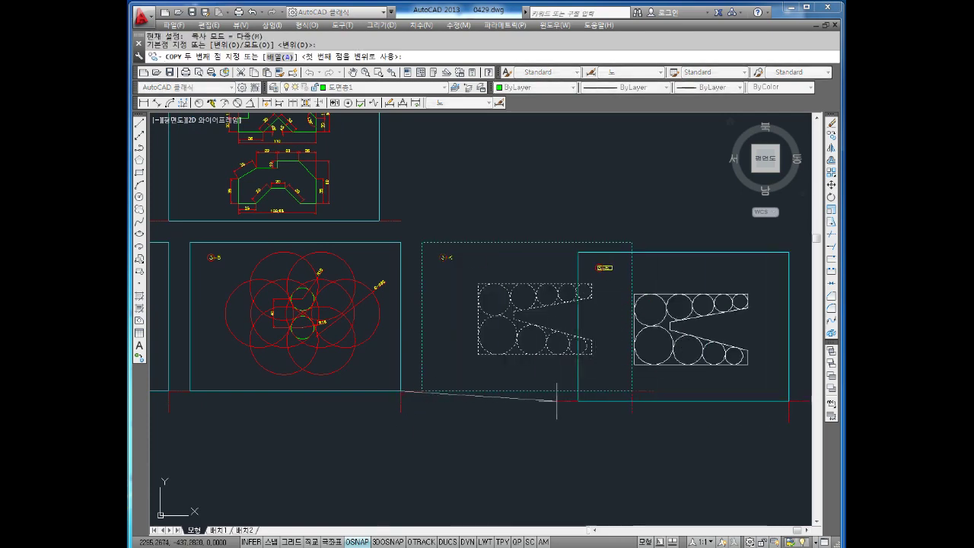
{"action": "left_click", "coordinate": [632, 390]}
{"action": "key", "text": "Escape"}
{"action": "middle_click_drag", "start_coordinate": [711, 369], "coordinate": [604, 365]}
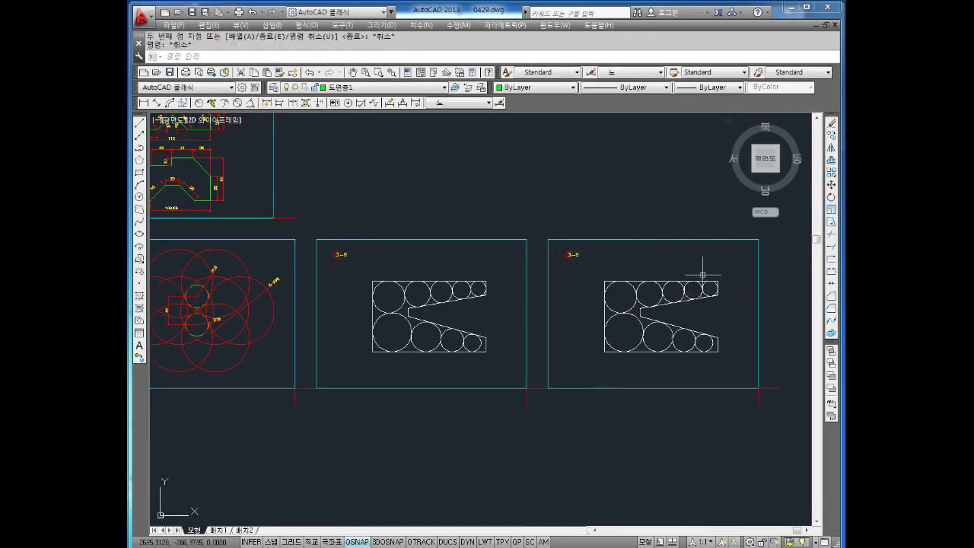
{"action": "scroll", "coordinate": [578, 257], "scroll_direction": "up", "scroll_amount": 2}
{"action": "scroll", "coordinate": [539, 243], "scroll_direction": "up", "scroll_amount": 4}
Relabel the copied frame as 3-7 and delete the copied wedge inside it.
{"action": "double_click", "coordinate": [540, 244]}
{"action": "type", "text": "3-7"}
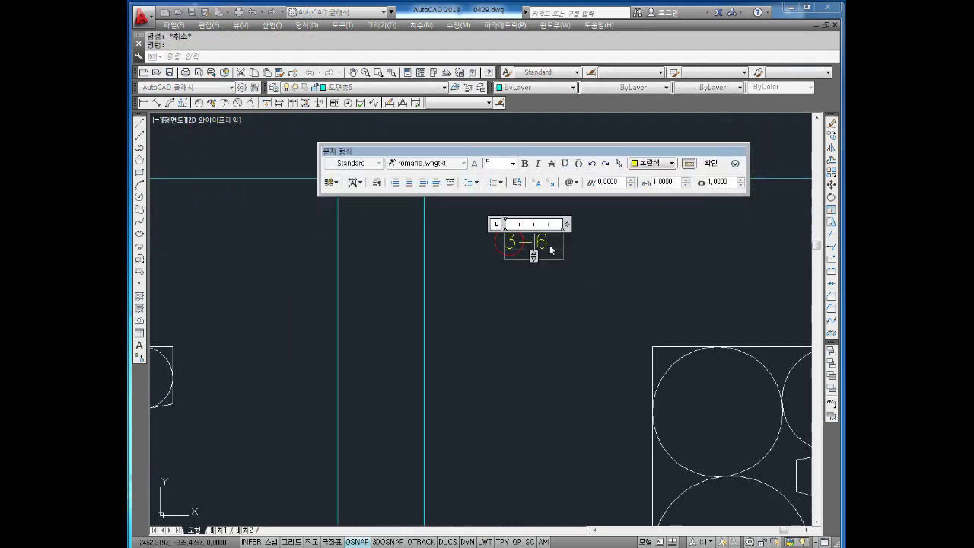
{"action": "left_click", "coordinate": [579, 418]}
{"action": "scroll", "coordinate": [583, 411], "scroll_direction": "down", "scroll_amount": 4}
{"action": "middle_click_drag", "start_coordinate": [587, 403], "coordinate": [509, 307]}
{"action": "left_click", "coordinate": [660, 255]}
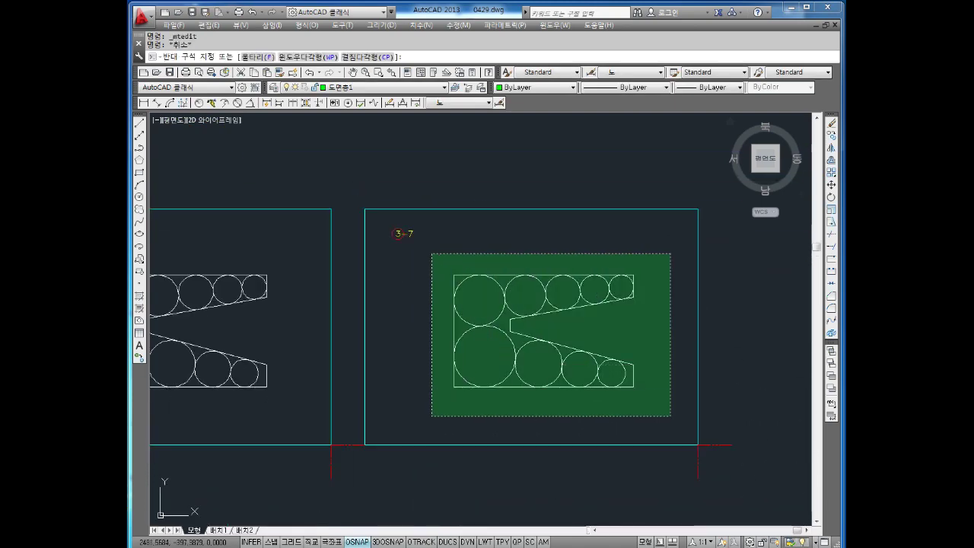
{"action": "left_click", "coordinate": [434, 414]}
{"action": "key", "text": "Delete"}
{"action": "scroll", "coordinate": [435, 413], "scroll_direction": "down", "scroll_amount": 5}
Move the other wedge figure from below into the new 3-7 frame.
{"action": "mouse_move", "coordinate": [229, 469]}
{"action": "middle_mouse_down"}
{"action": "mouse_move", "coordinate": [392, 446]}
{"action": "mouse_move", "coordinate": [311, 348]}
{"action": "mouse_move", "coordinate": [272, 449]}
{"action": "mouse_move", "coordinate": [412, 389]}
{"action": "middle_mouse_up"}
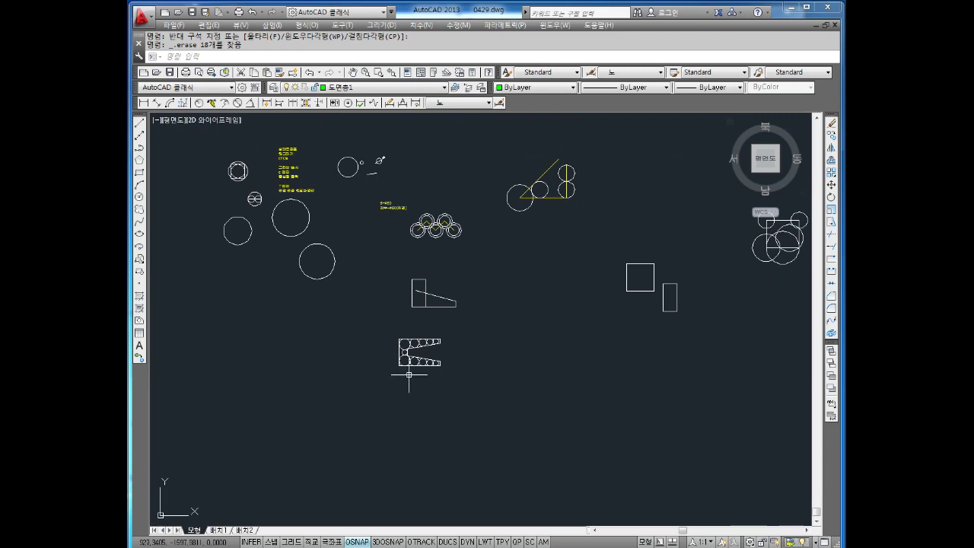
{"action": "key", "text": "Escape"}
{"action": "key", "text": "Return"}
{"action": "left_click", "coordinate": [472, 322]}
{"action": "left_click", "coordinate": [412, 355]}
{"action": "key", "text": "Return"}
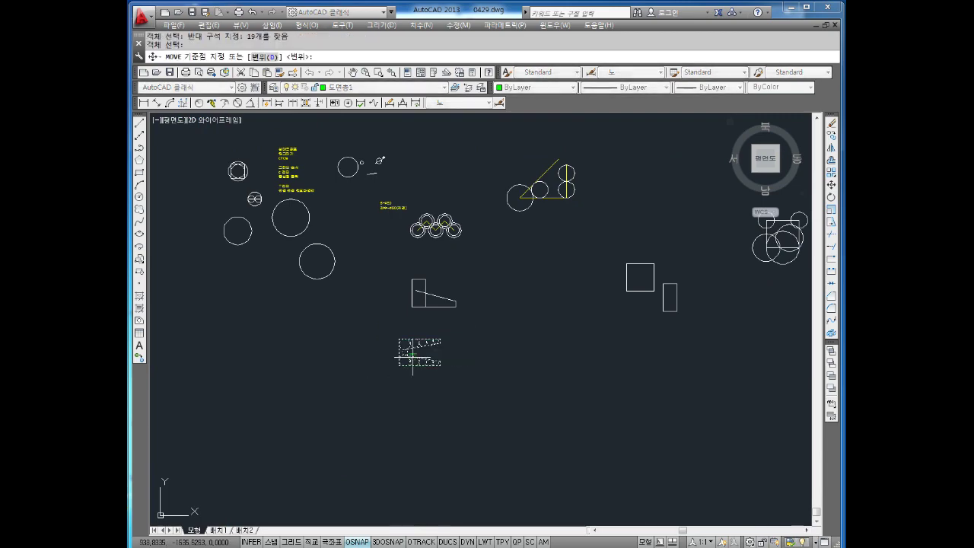
{"action": "left_click", "coordinate": [401, 366]}
{"action": "scroll", "coordinate": [401, 366], "scroll_direction": "up", "scroll_amount": 3}
{"action": "scroll", "coordinate": [456, 343], "scroll_direction": "up", "scroll_amount": 3}
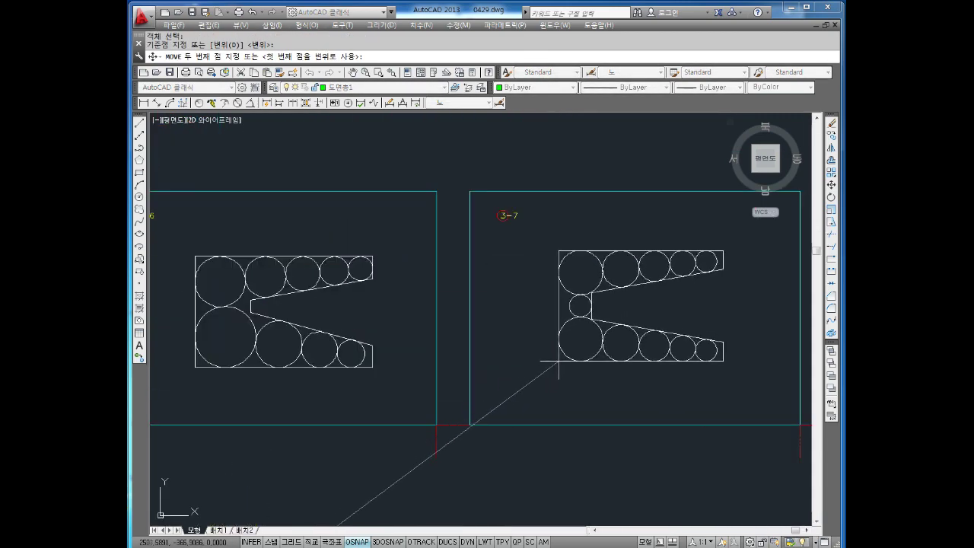
{"action": "middle_click_drag", "start_coordinate": [457, 343], "coordinate": [542, 370]}
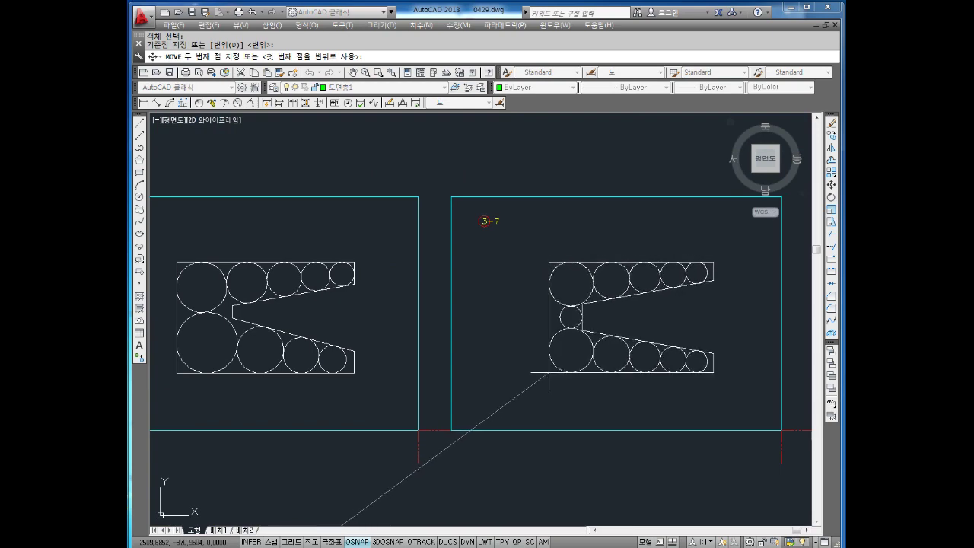
{"action": "left_click", "coordinate": [547, 379]}
{"action": "key", "text": "Escape"}
{"action": "key", "text": "Escape"}
{"action": "middle_click_drag", "start_coordinate": [470, 352], "coordinate": [552, 329]}
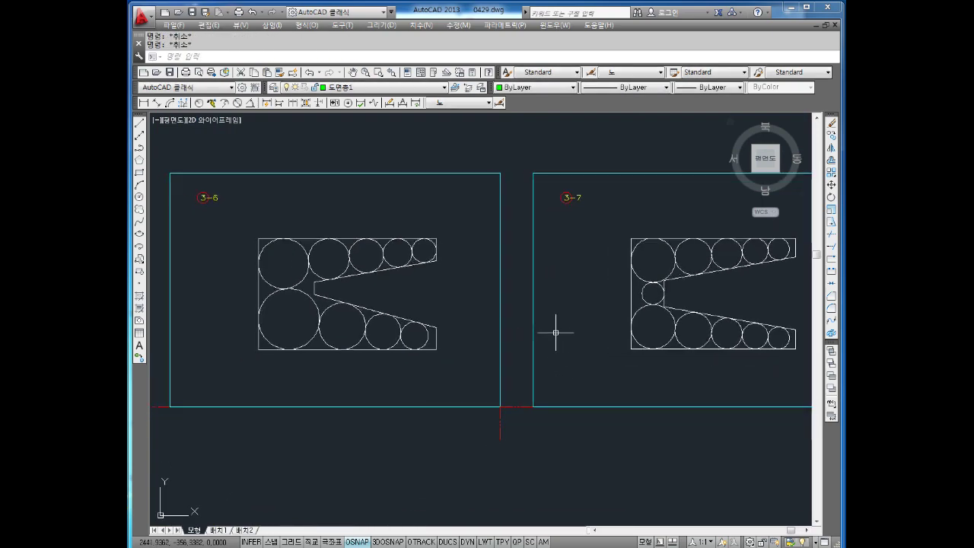
{"action": "middle_click_drag", "start_coordinate": [341, 281], "coordinate": [457, 252]}
Put both the 3-6 and 3-7 wedge figures on layer 도면층1.
{"action": "left_click", "coordinate": [563, 204]}
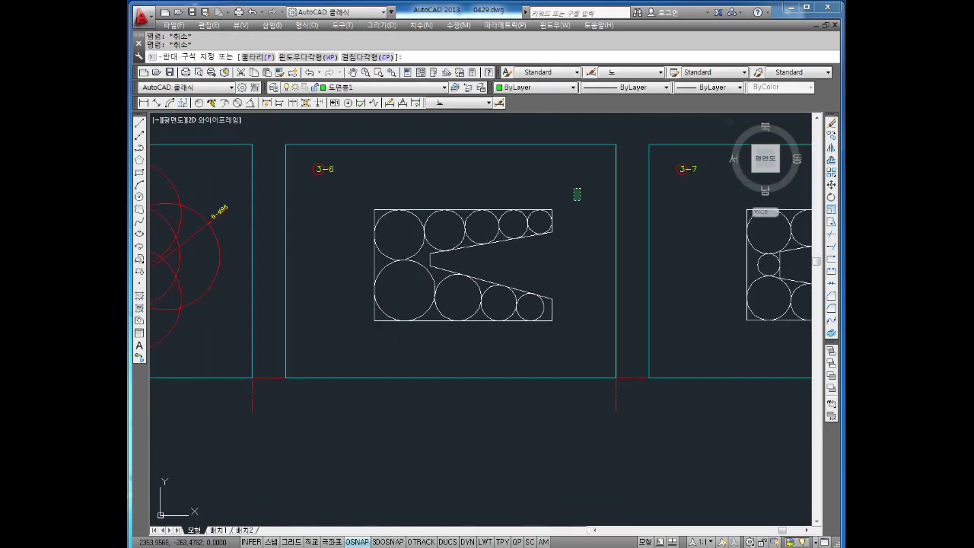
{"action": "left_click", "coordinate": [347, 326]}
{"action": "middle_click_drag", "start_coordinate": [688, 231], "coordinate": [408, 251]}
{"action": "left_click", "coordinate": [435, 352]}
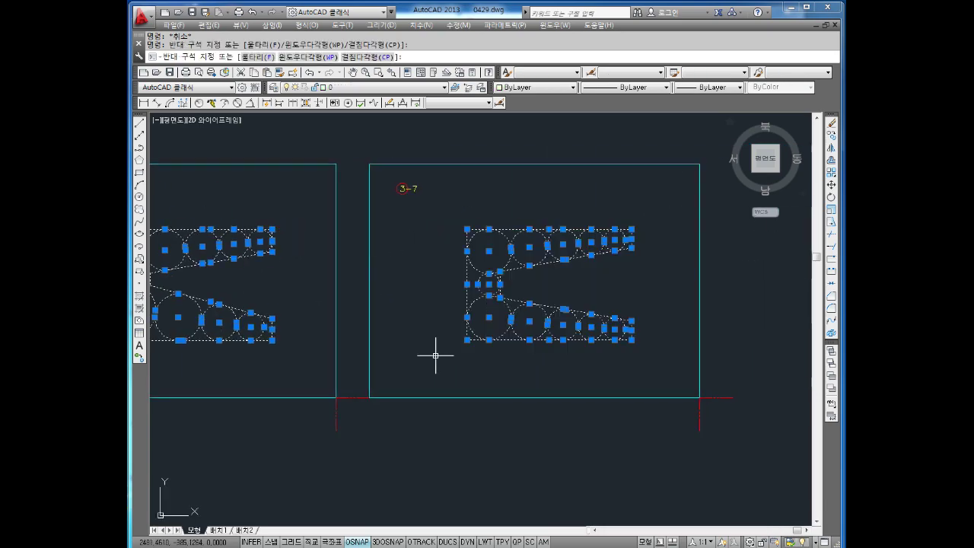
{"action": "left_click", "coordinate": [340, 87]}
{"action": "left_click", "coordinate": [338, 125]}
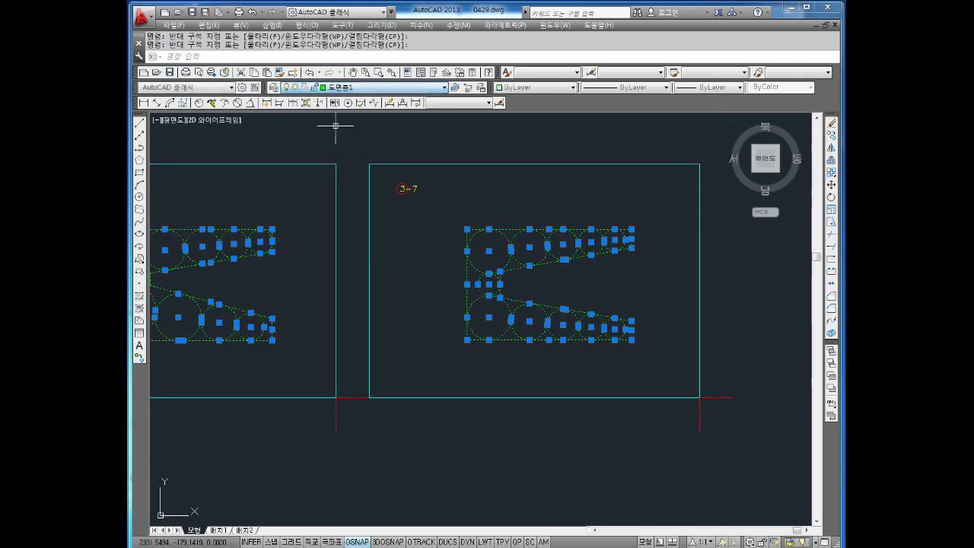
{"action": "key", "text": "Escape"}
{"action": "key", "text": "Escape"}
{"action": "middle_click_drag", "start_coordinate": [260, 224], "coordinate": [454, 218]}
Draw an ortho horizontal guide line from the 3-6 figure's bottom edge.
{"action": "type", "text": "L"}
{"action": "key", "text": "Return"}
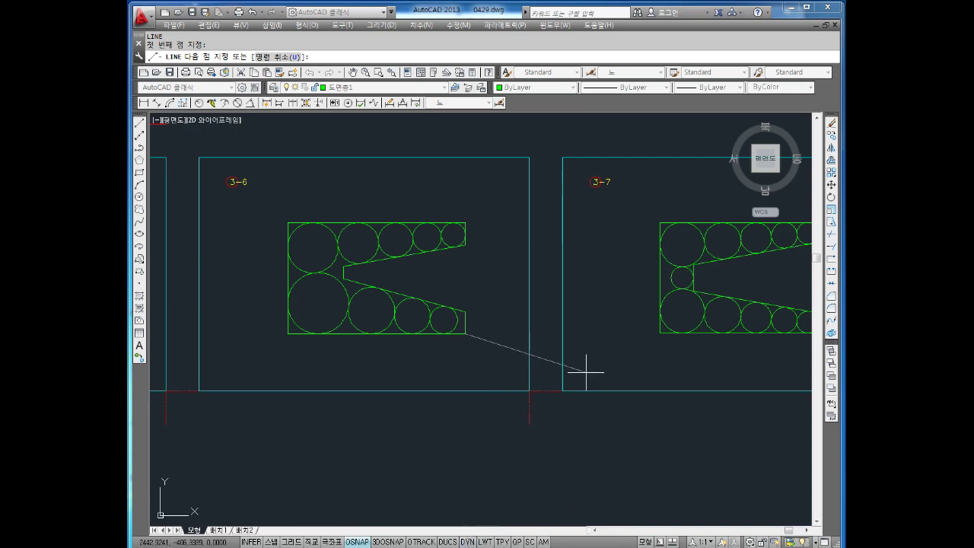
{"action": "key", "text": "F8"}
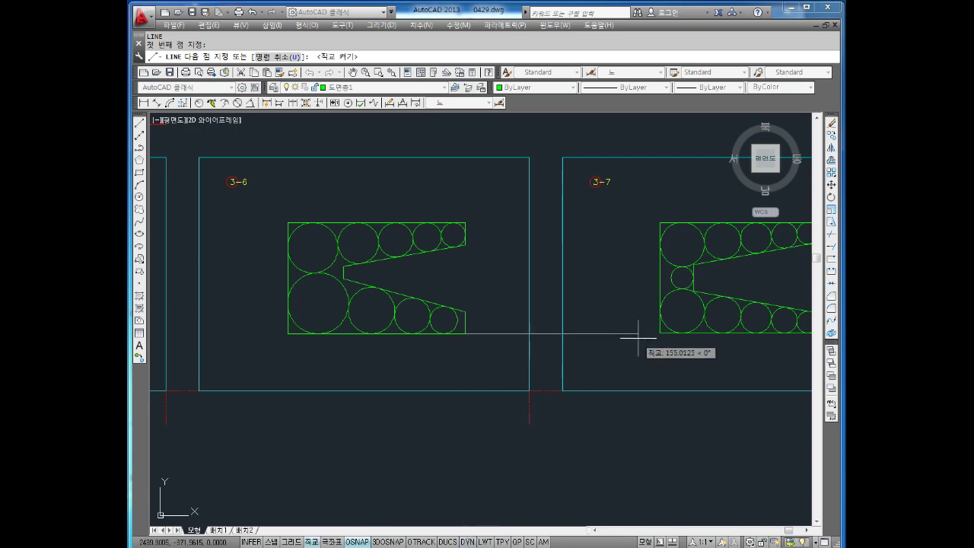
{"action": "left_click", "coordinate": [646, 335]}
{"action": "key", "text": "Escape"}
{"action": "middle_click_drag", "start_coordinate": [703, 343], "coordinate": [549, 357]}
Move the 3-7 figure so its bottom edge sits on the guide line, then delete the guide.
{"action": "key", "text": "Escape"}
{"action": "key", "text": "Escape"}
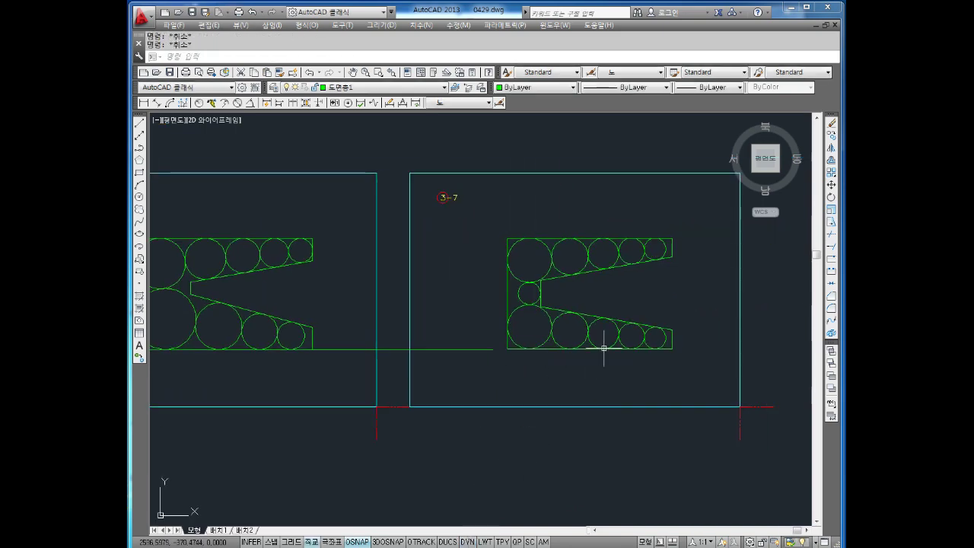
{"action": "type", "text": "M"}
{"action": "key", "text": "Return"}
{"action": "left_click", "coordinate": [707, 215]}
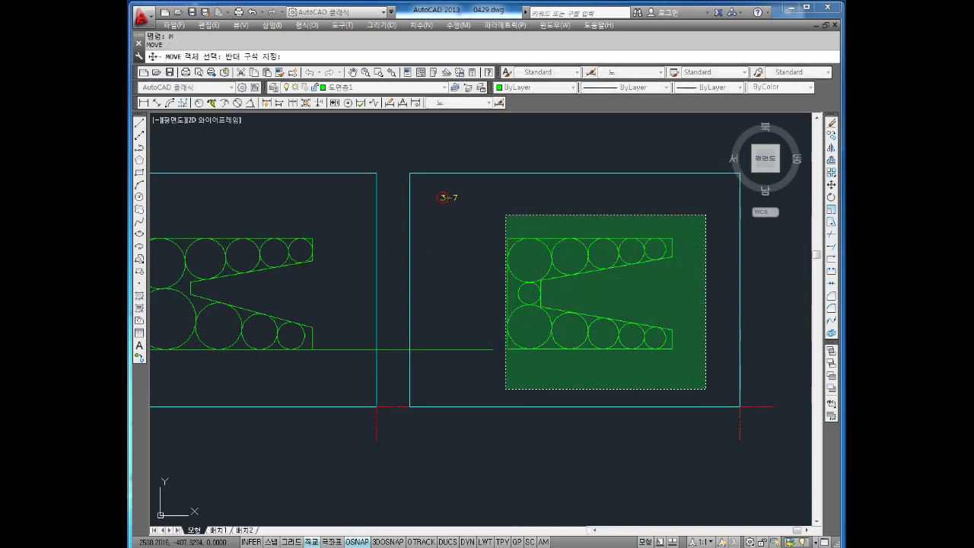
{"action": "left_click", "coordinate": [504, 393]}
{"action": "key", "text": "Return"}
{"action": "left_click", "coordinate": [507, 349]}
{"action": "left_click", "coordinate": [494, 349]}
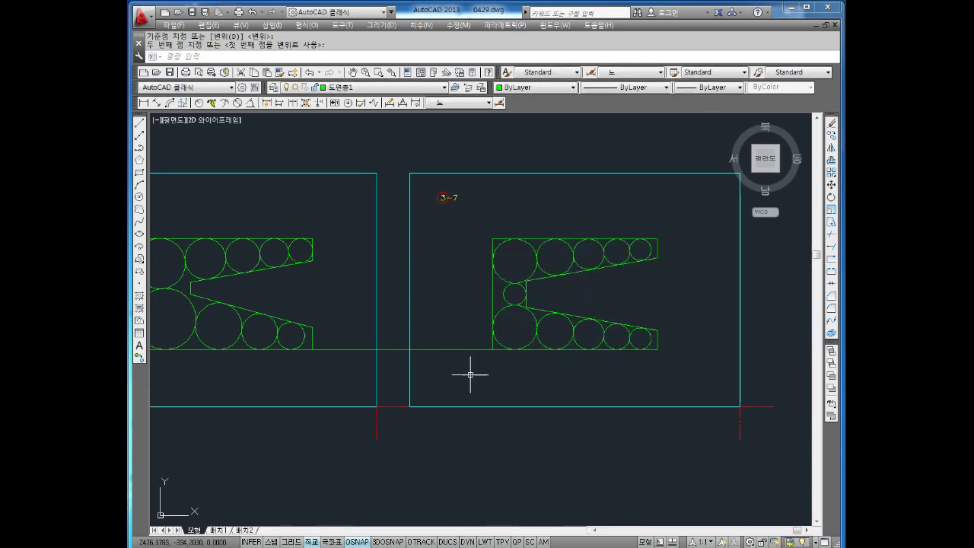
{"action": "key", "text": "Escape"}
{"action": "middle_click_drag", "start_coordinate": [499, 325], "coordinate": [695, 312]}
{"action": "left_click", "coordinate": [652, 316]}
{"action": "left_click", "coordinate": [637, 353]}
{"action": "key", "text": "Delete"}
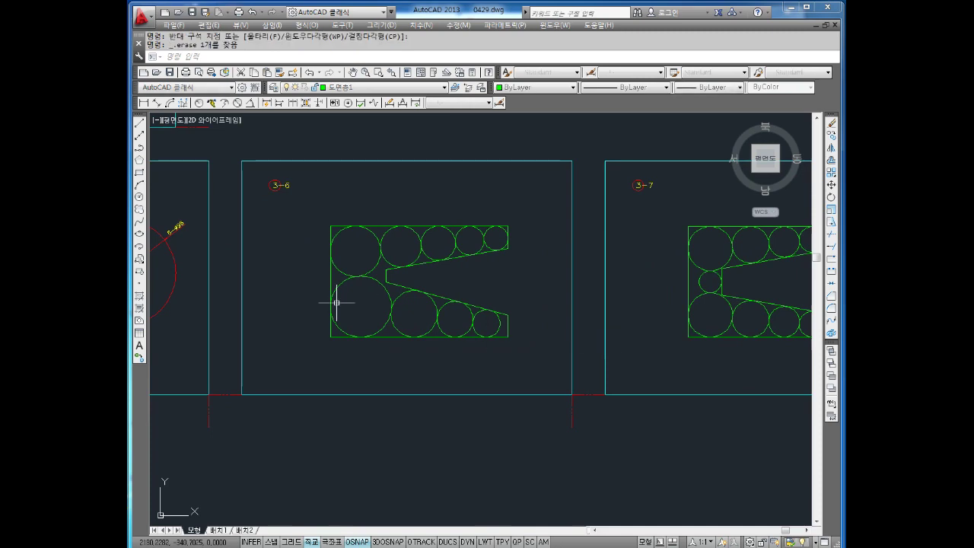
{"action": "scroll", "coordinate": [339, 303], "scroll_direction": "up", "scroll_amount": 2}
Add the 160 bottom dimension, the 20 right-edge dimension and the 113.88 aligned slant dimension.
{"action": "left_click", "coordinate": [144, 102]}
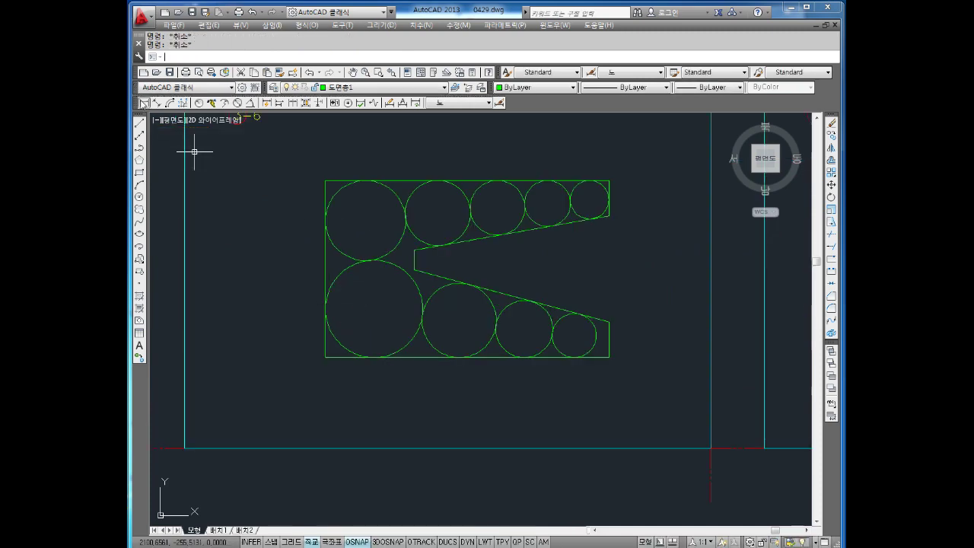
{"action": "left_click", "coordinate": [325, 356]}
{"action": "left_click", "coordinate": [609, 356]}
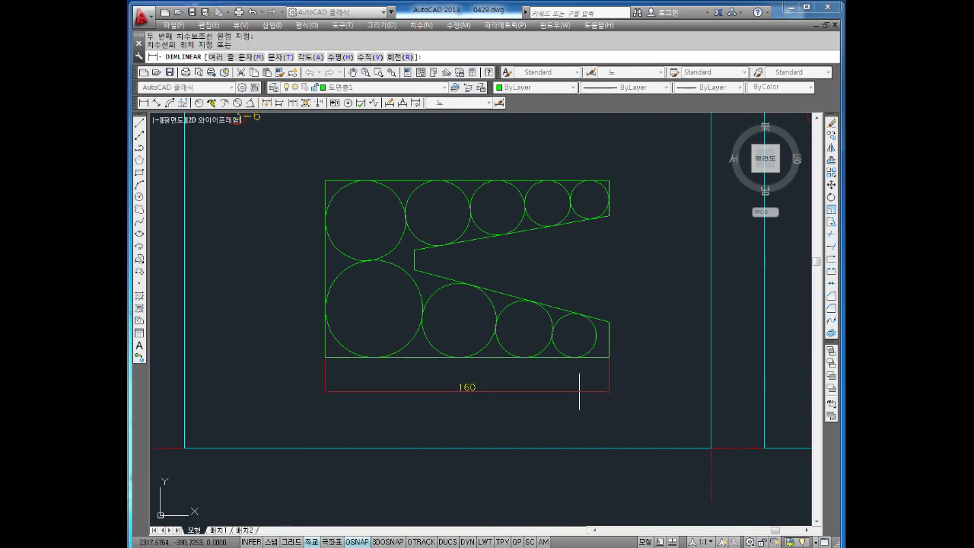
{"action": "left_click", "coordinate": [580, 392]}
{"action": "left_click", "coordinate": [156, 103]}
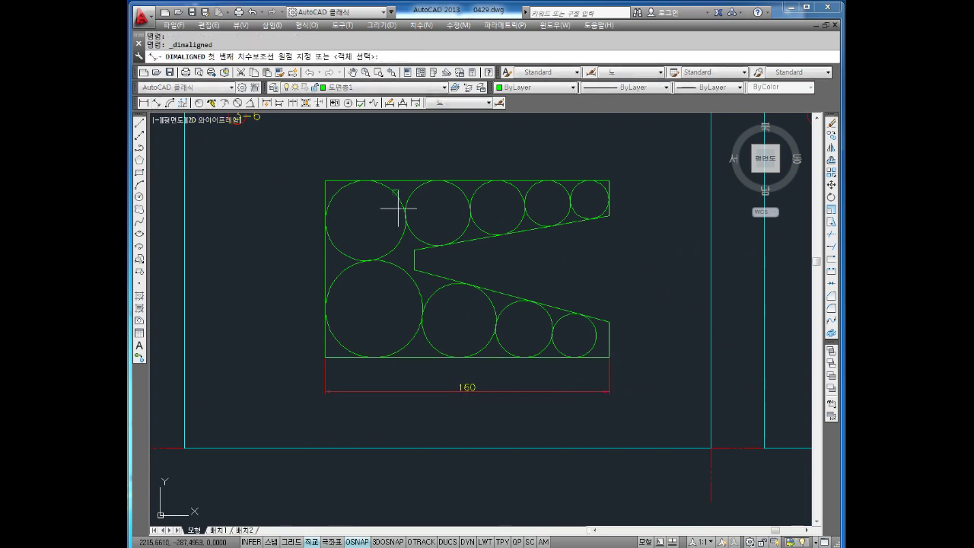
{"action": "left_click", "coordinate": [609, 321]}
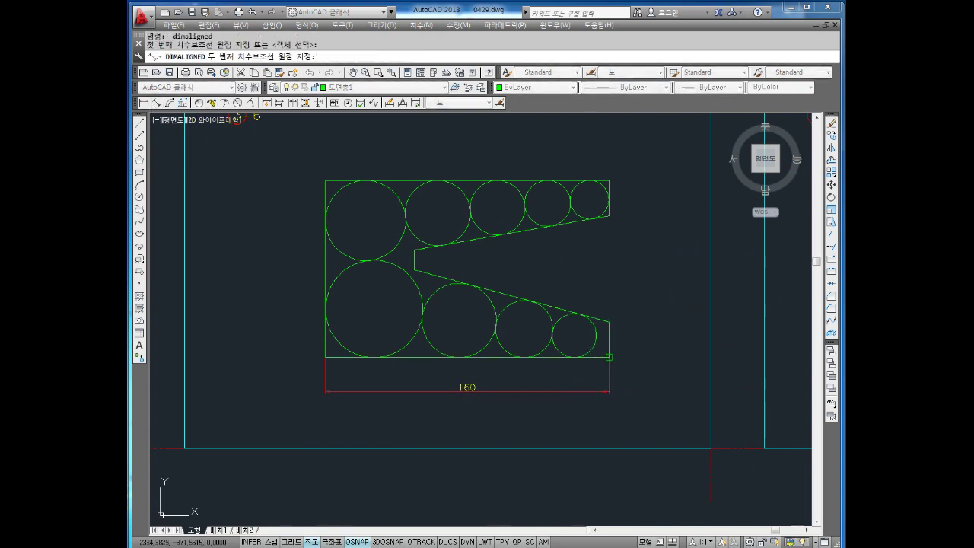
{"action": "left_click", "coordinate": [609, 356]}
{"action": "left_click", "coordinate": [633, 339]}
{"action": "key", "text": "Return"}
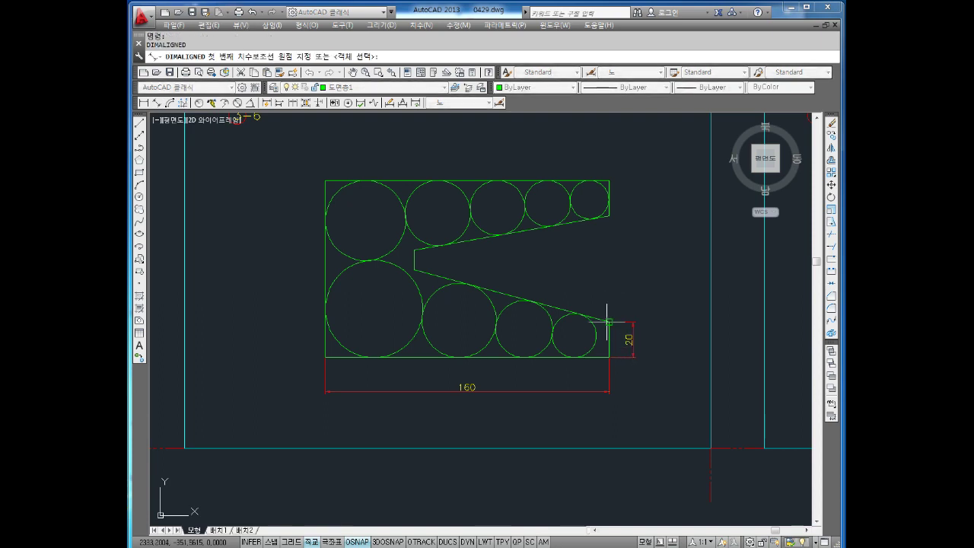
{"action": "left_click", "coordinate": [609, 321]}
{"action": "left_click", "coordinate": [415, 269]}
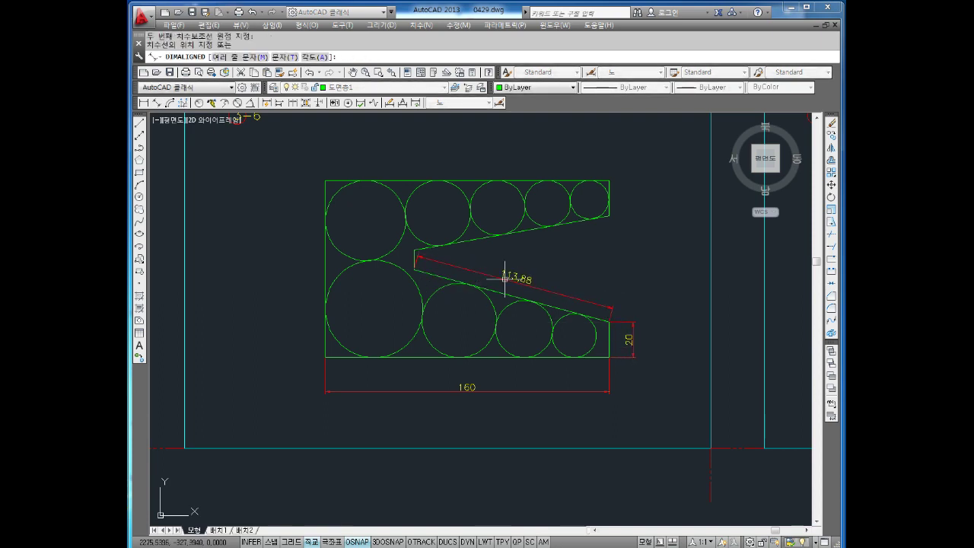
{"action": "left_click", "coordinate": [505, 279]}
Try an aligned dimension along the upper slant, then cancel the 111.7 result.
{"action": "scroll", "coordinate": [505, 278], "scroll_direction": "up", "scroll_amount": 2}
{"action": "scroll", "coordinate": [413, 246], "scroll_direction": "up", "scroll_amount": 3}
{"action": "key", "text": "Return"}
{"action": "left_click", "coordinate": [322, 217]}
{"action": "middle_click_drag", "start_coordinate": [545, 170], "coordinate": [245, 364]}
{"action": "left_click", "coordinate": [516, 325]}
{"action": "middle_click_drag", "start_coordinate": [430, 327], "coordinate": [500, 261]}
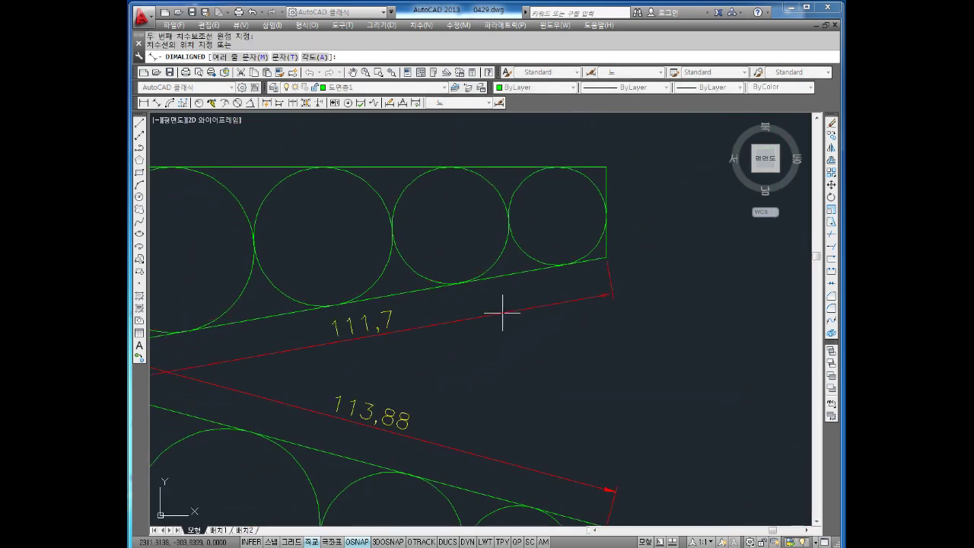
{"action": "scroll", "coordinate": [500, 311], "scroll_direction": "down", "scroll_amount": 2}
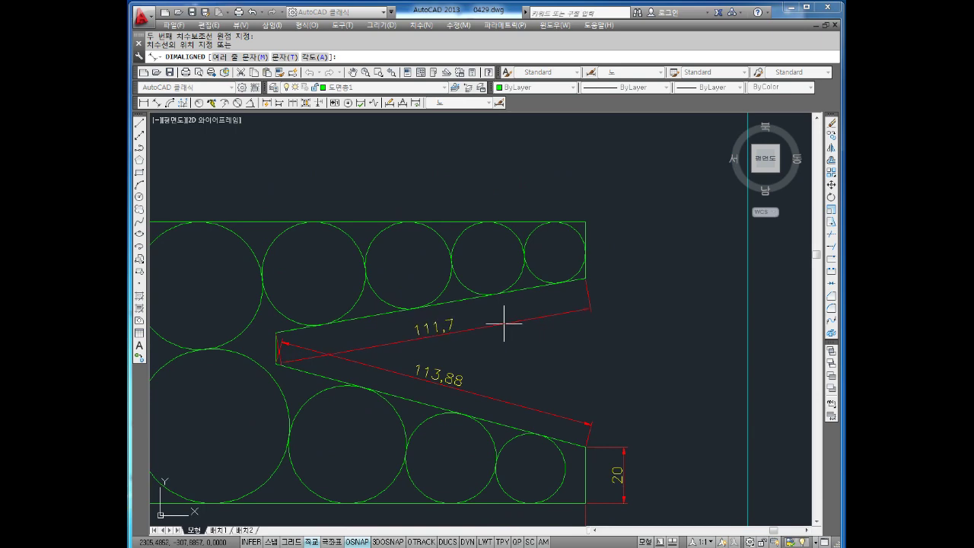
{"action": "middle_click_drag", "start_coordinate": [500, 332], "coordinate": [501, 312]}
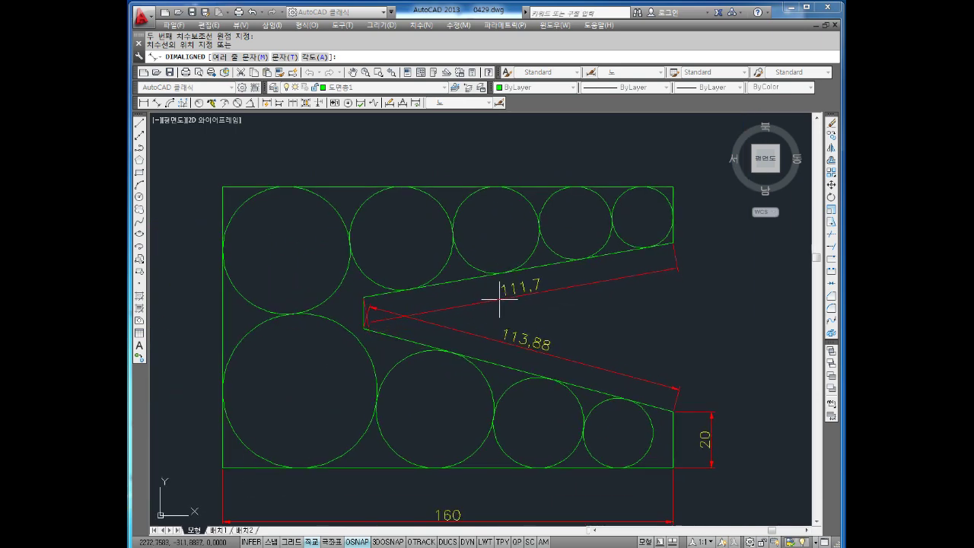
{"action": "key", "text": "Escape"}
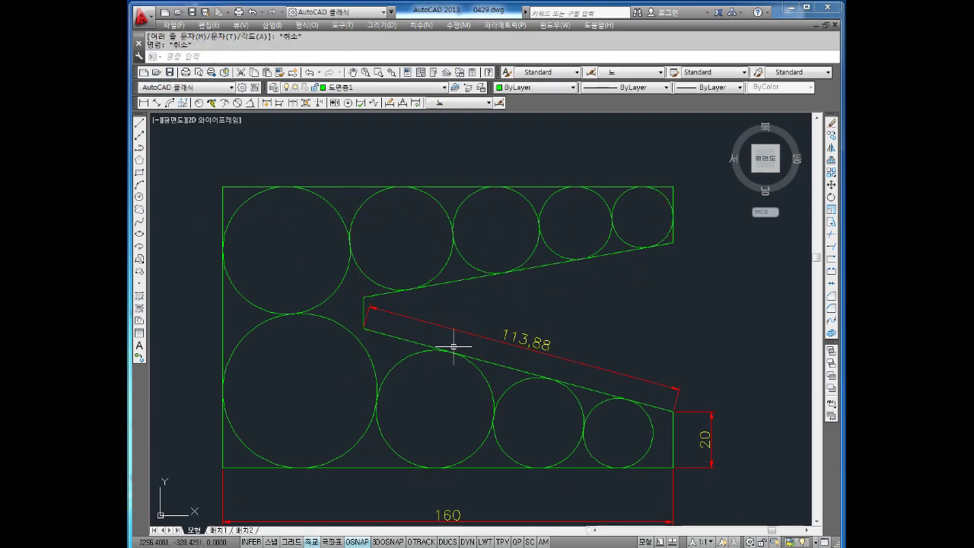
{"action": "scroll", "coordinate": [459, 337], "scroll_direction": "up", "scroll_amount": 2}
{"action": "scroll", "coordinate": [468, 335], "scroll_direction": "down", "scroll_amount": 5}
{"action": "scroll", "coordinate": [474, 330], "scroll_direction": "up", "scroll_amount": 6}
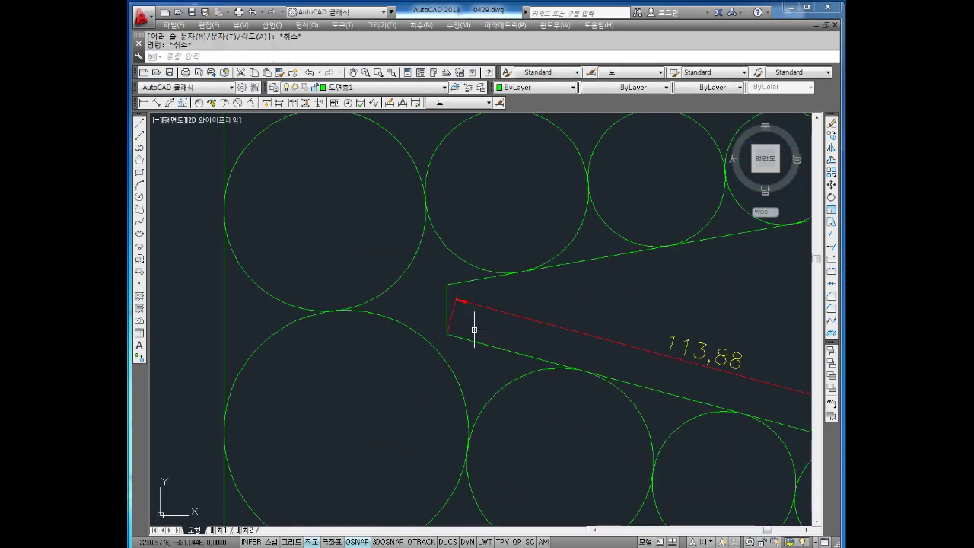
{"action": "key", "text": "Escape"}
{"action": "scroll", "coordinate": [450, 304], "scroll_direction": "down", "scroll_amount": 3}
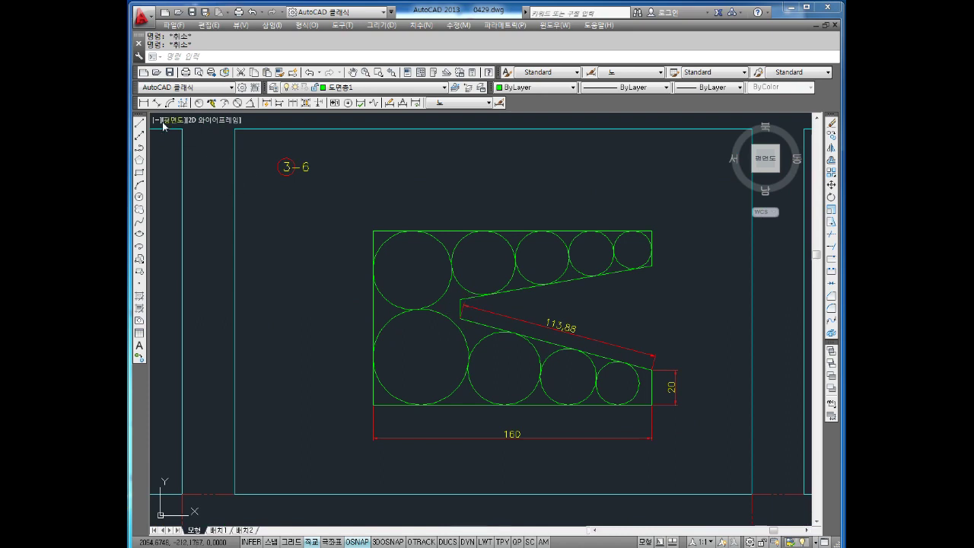
Add the 50 linear dimension above the top edge and the 100 dimension on the left.
{"action": "left_click", "coordinate": [143, 102]}
{"action": "scroll", "coordinate": [406, 232], "scroll_direction": "up", "scroll_amount": 2}
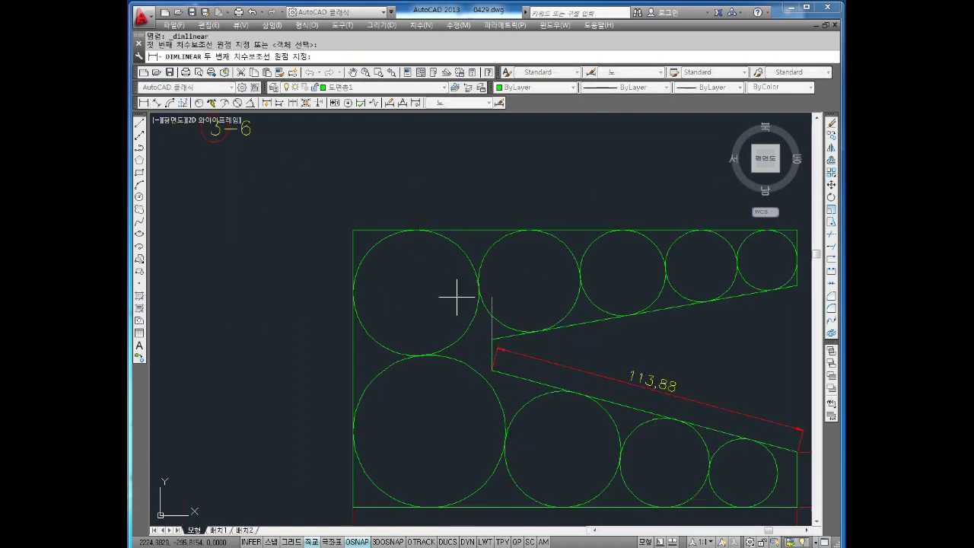
{"action": "left_click", "coordinate": [353, 230]}
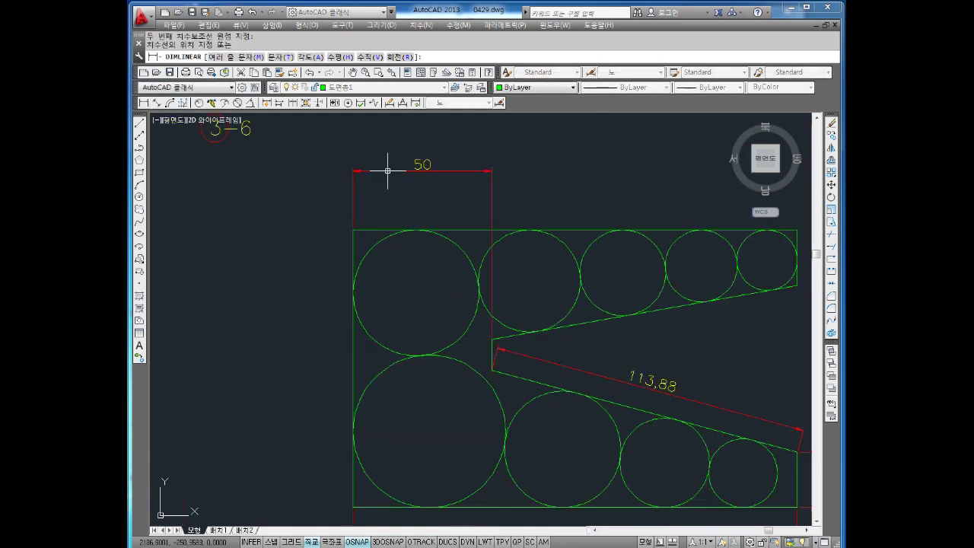
{"action": "left_click", "coordinate": [387, 163]}
{"action": "middle_click_drag", "start_coordinate": [482, 291], "coordinate": [484, 225]}
{"action": "key", "text": "Return"}
{"action": "left_click", "coordinate": [355, 164]}
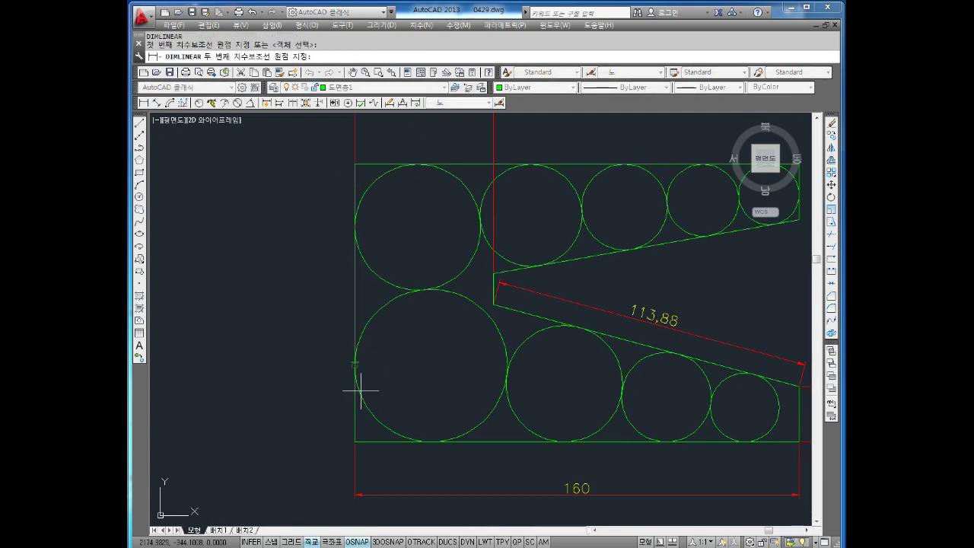
{"action": "left_click", "coordinate": [356, 441]}
{"action": "left_click", "coordinate": [284, 358]}
{"action": "scroll", "coordinate": [382, 342], "scroll_direction": "down", "scroll_amount": 2}
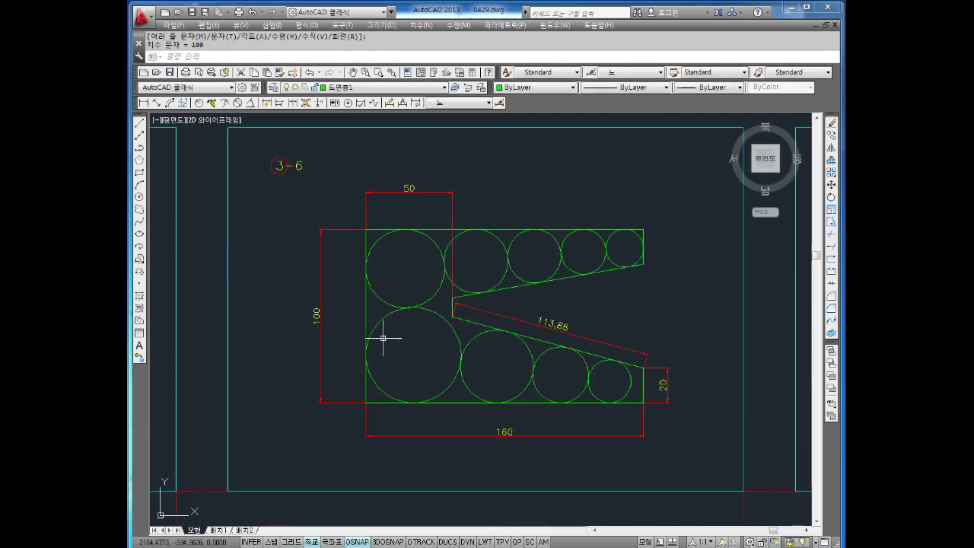
{"action": "middle_click_drag", "start_coordinate": [678, 336], "coordinate": [613, 335]}
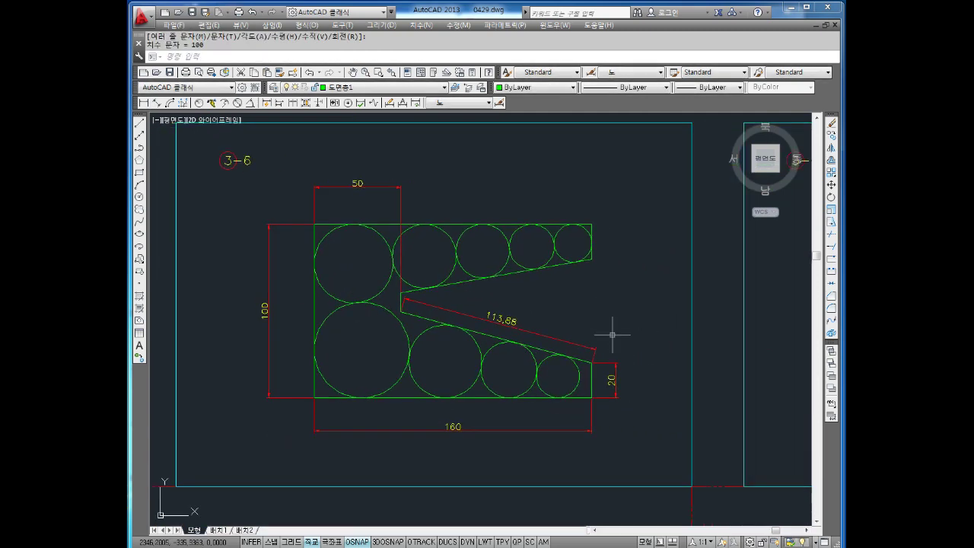
Add the 20 linear dimension to the right of the figure's upper end.
{"action": "left_click", "coordinate": [143, 102]}
{"action": "scroll", "coordinate": [572, 220], "scroll_direction": "up", "scroll_amount": 4}
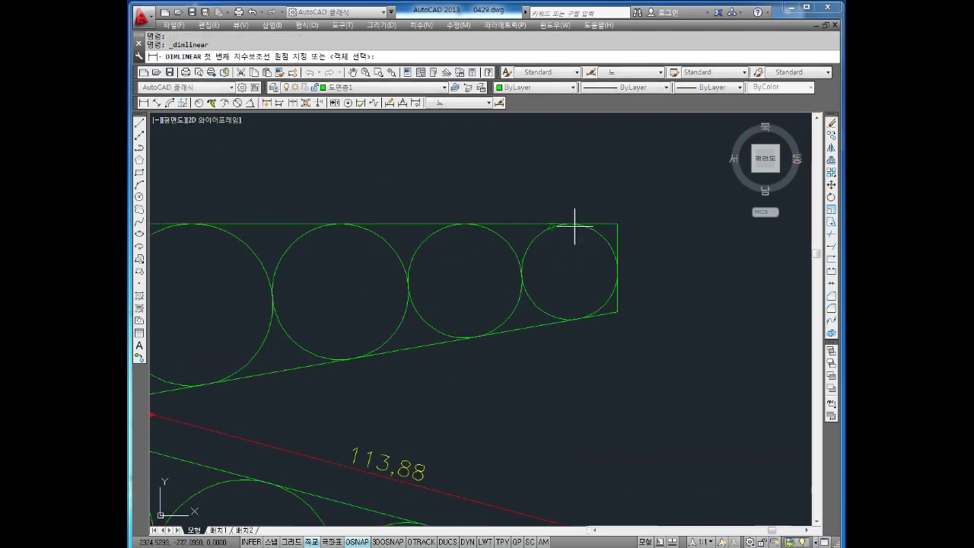
{"action": "left_click", "coordinate": [617, 224]}
{"action": "left_click", "coordinate": [617, 312]}
{"action": "left_click", "coordinate": [693, 268]}
{"action": "scroll", "coordinate": [696, 282], "scroll_direction": "down", "scroll_amount": 3}
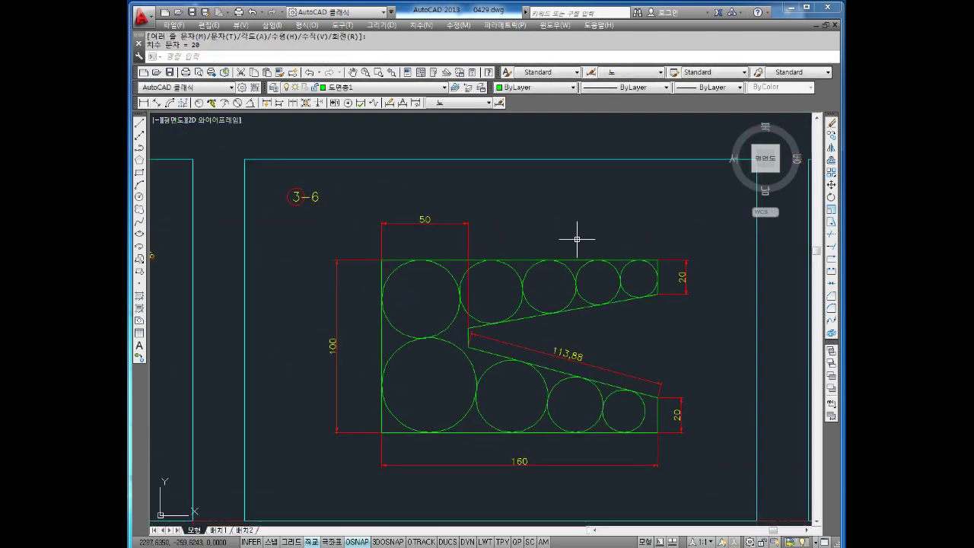
{"action": "middle_click_drag", "start_coordinate": [576, 239], "coordinate": [562, 323]}
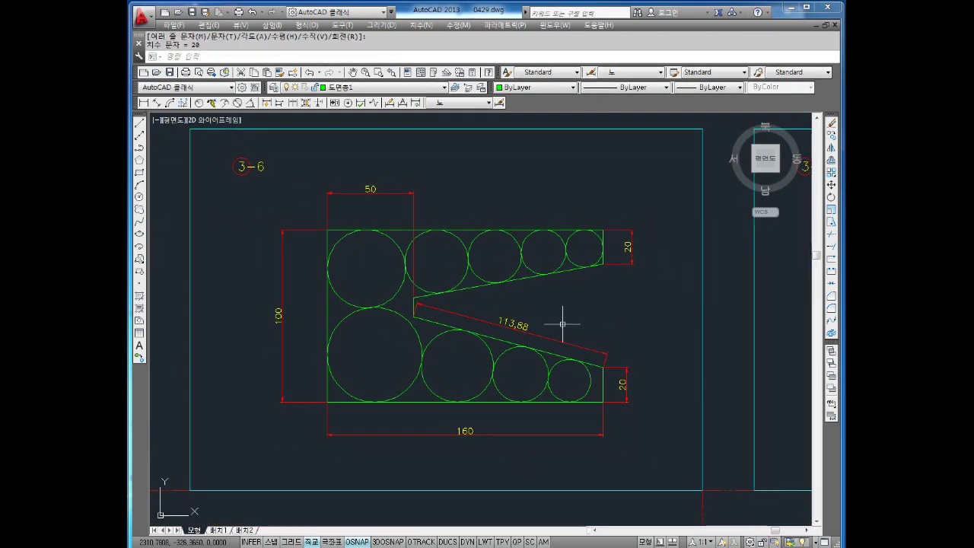
{"action": "left_click", "coordinate": [250, 102]}
{"action": "scroll", "coordinate": [637, 391], "scroll_direction": "up", "scroll_amount": 4}
{"action": "scroll", "coordinate": [586, 403], "scroll_direction": "up", "scroll_amount": 2}
Add the 75° angle between the lower slope and right edge, and pull the top 20 dimension closer.
{"action": "left_click", "coordinate": [582, 407]}
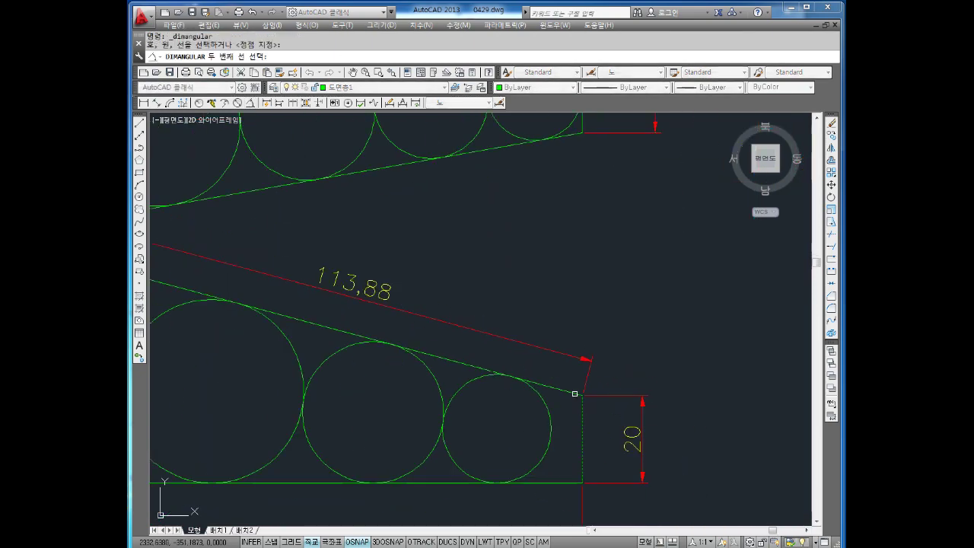
{"action": "left_click", "coordinate": [575, 394]}
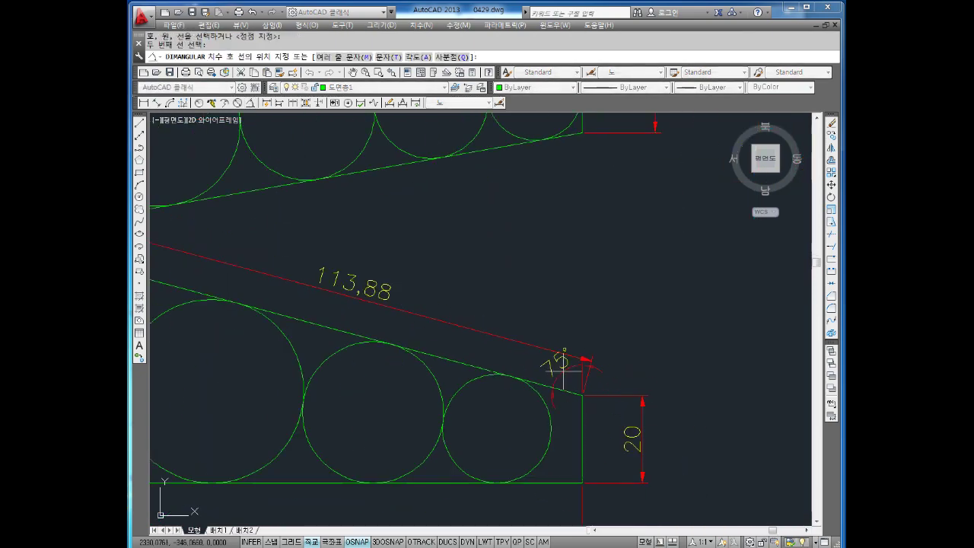
{"action": "left_click", "coordinate": [533, 301]}
{"action": "middle_click_drag", "start_coordinate": [594, 251], "coordinate": [555, 342]}
{"action": "key", "text": "Escape"}
{"action": "scroll", "coordinate": [628, 287], "scroll_direction": "down", "scroll_amount": 2}
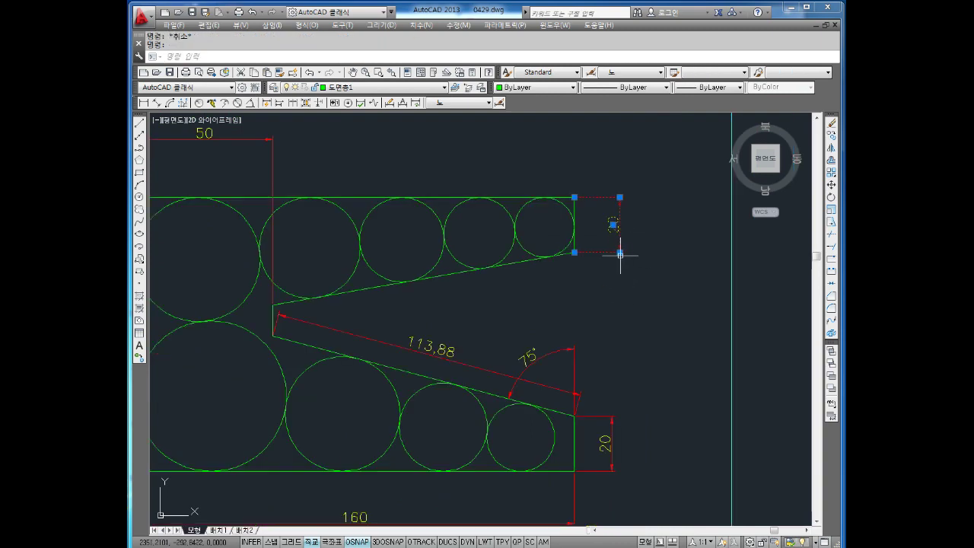
{"action": "left_click", "coordinate": [621, 252]}
{"action": "left_click", "coordinate": [611, 415]}
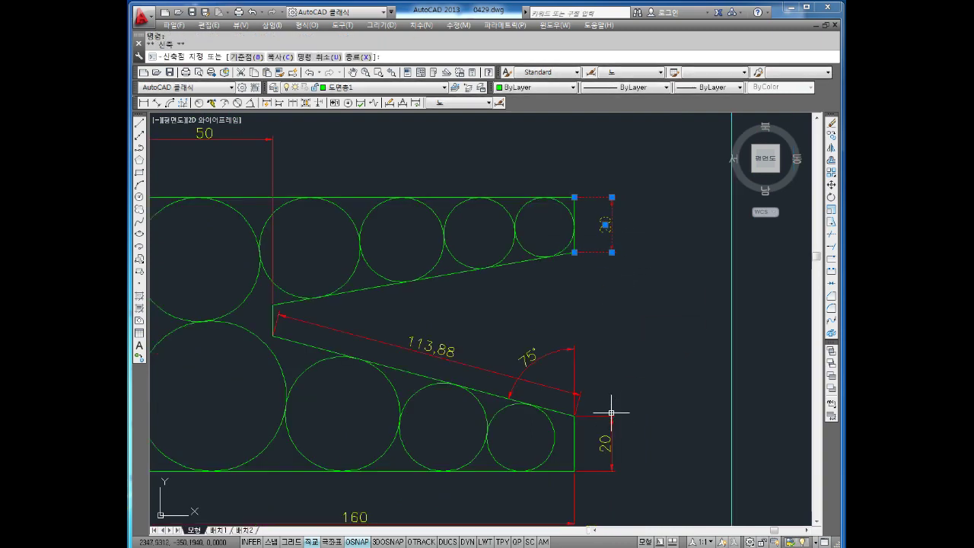
{"action": "key", "text": "Escape"}
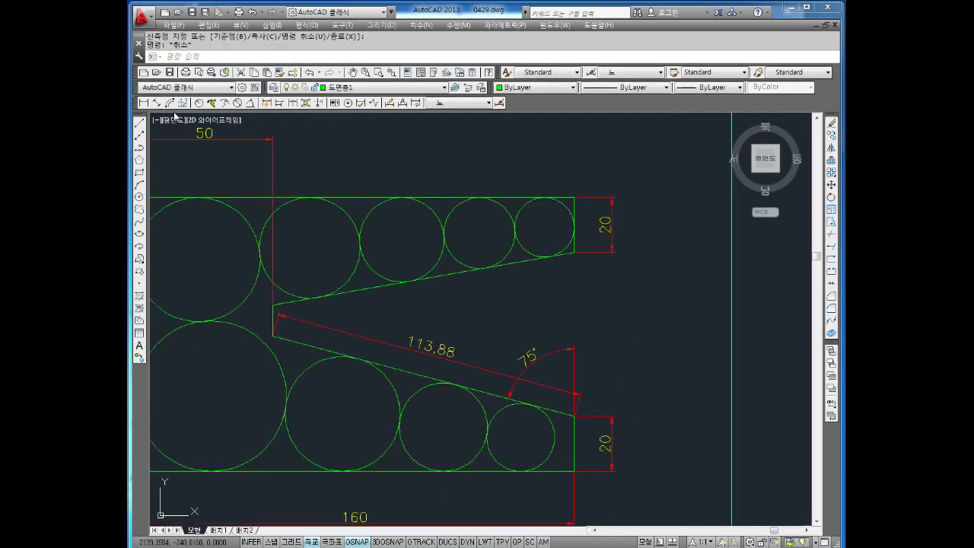
Add the 80° angle between the upper slope and right edge, moving its arc off the corner.
{"action": "left_click", "coordinate": [248, 103]}
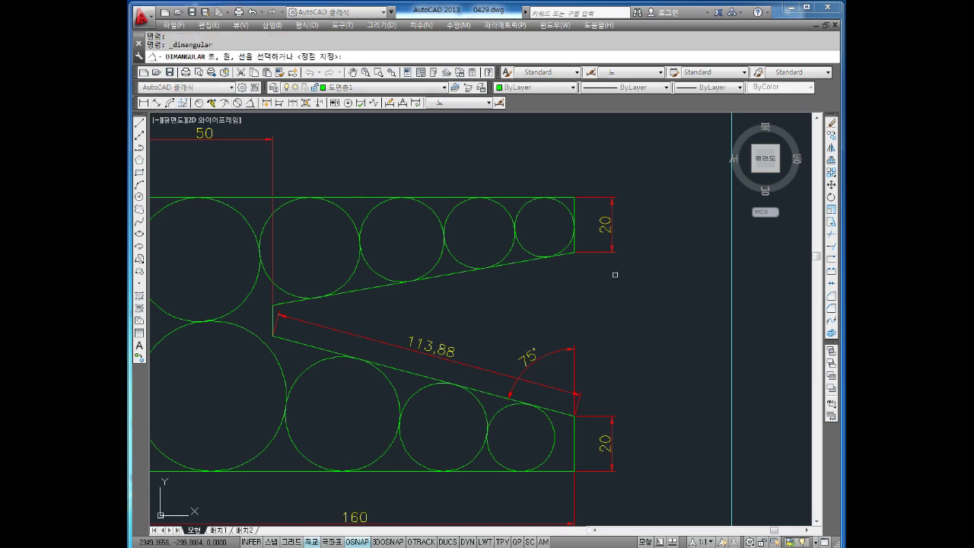
{"action": "left_click", "coordinate": [569, 254]}
{"action": "left_click", "coordinate": [574, 248]}
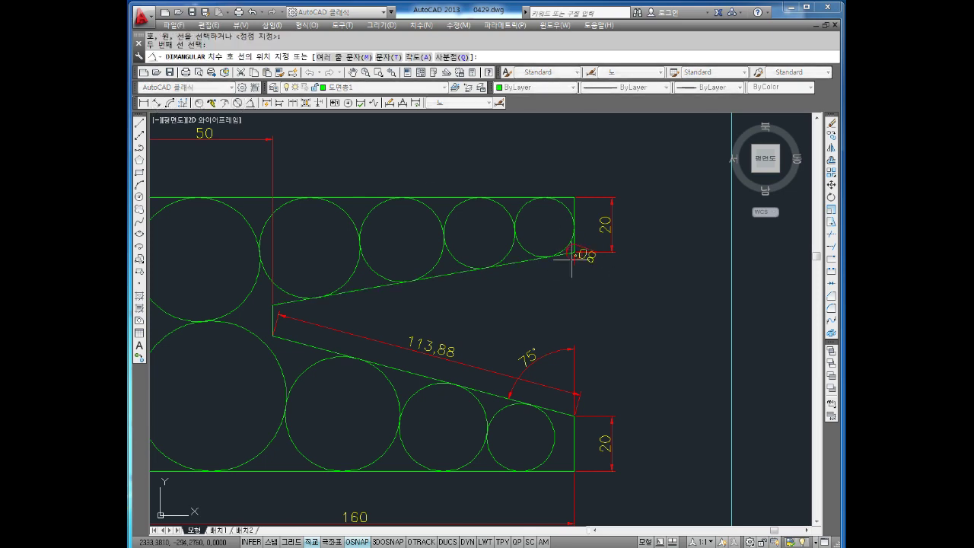
{"action": "left_click", "coordinate": [553, 296]}
{"action": "key", "text": "Escape"}
{"action": "left_click", "coordinate": [547, 290]}
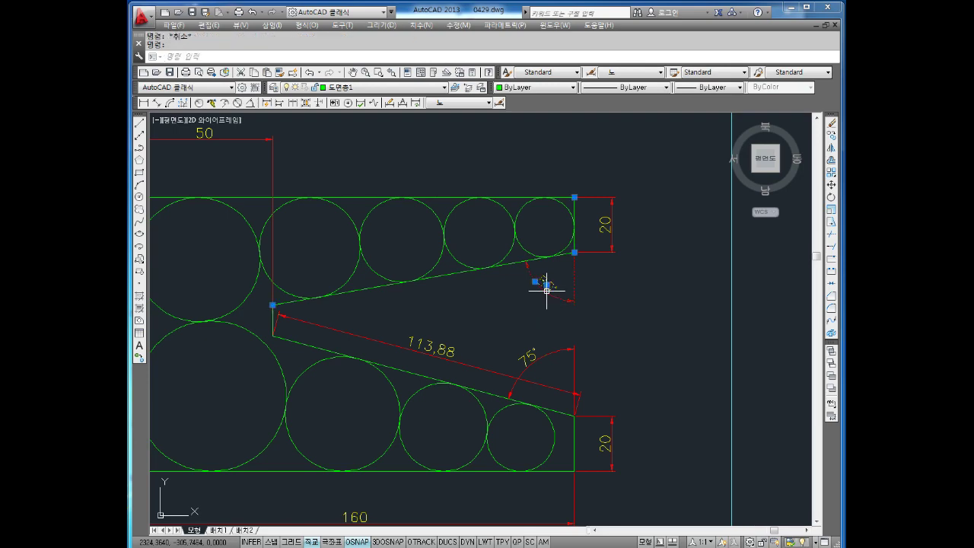
{"action": "left_click", "coordinate": [545, 286]}
{"action": "key", "text": "Escape"}
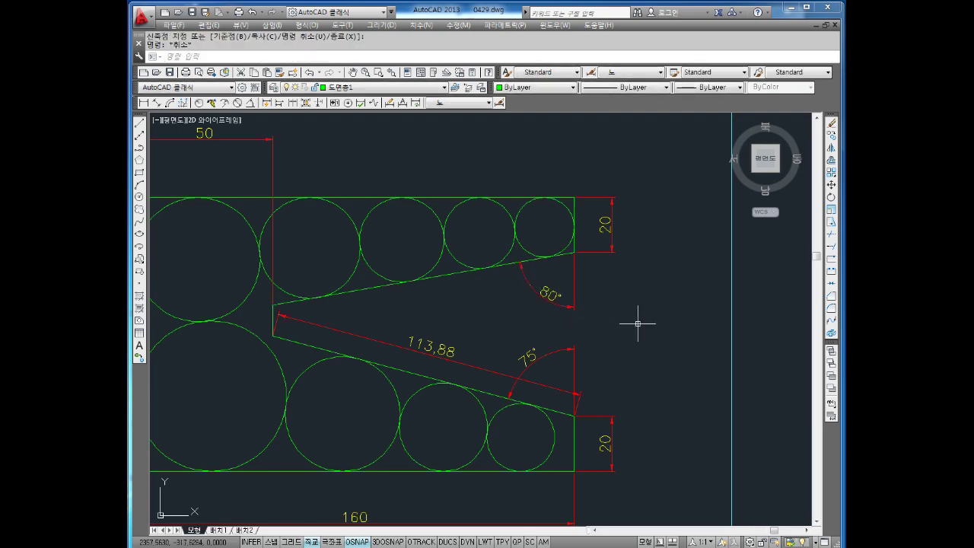
{"action": "middle_click_drag", "start_coordinate": [633, 333], "coordinate": [670, 305]}
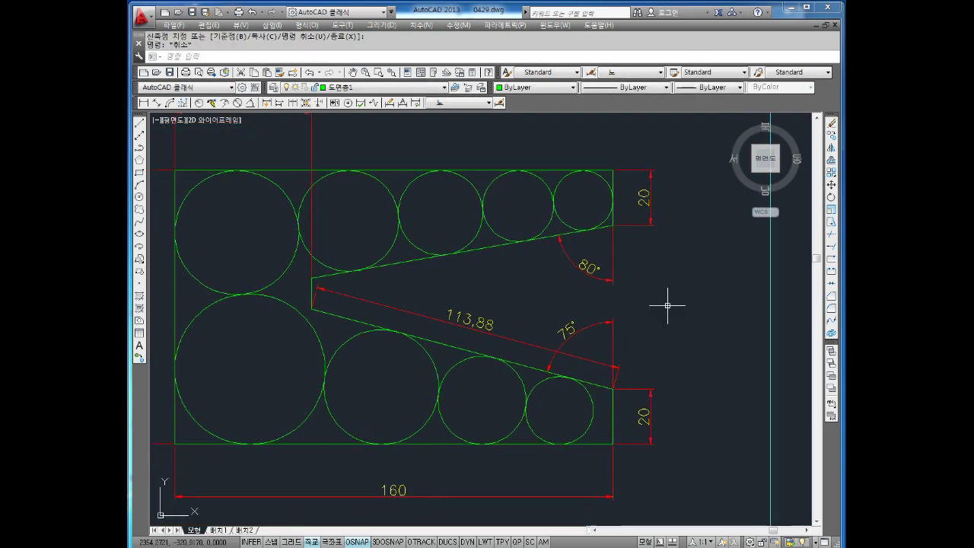
{"action": "middle_click_drag", "start_coordinate": [391, 306], "coordinate": [499, 311]}
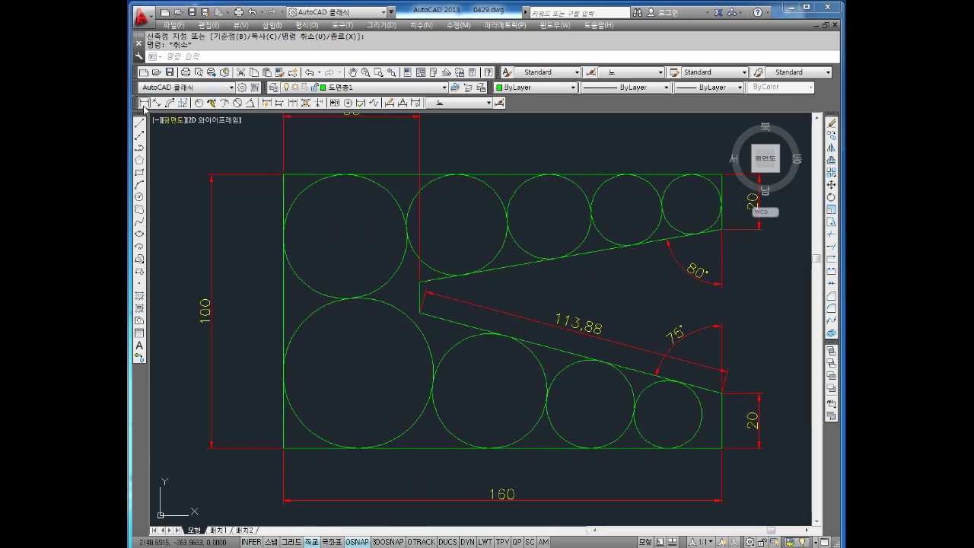
Add a linear dimension to the notch's vertical step and grip-stretch it to read 11,13.
{"action": "left_click", "coordinate": [144, 105]}
{"action": "left_click", "coordinate": [420, 310]}
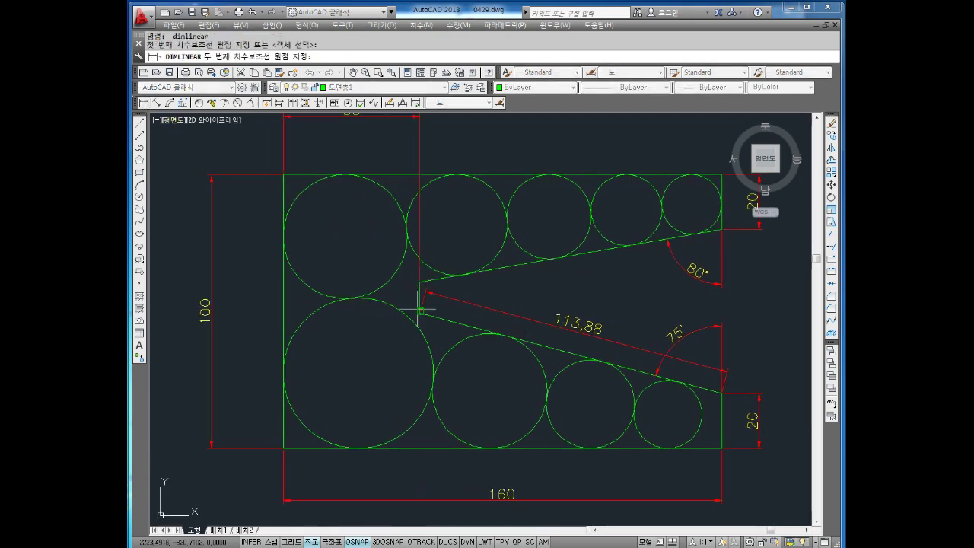
{"action": "left_click", "coordinate": [420, 311]}
{"action": "left_click", "coordinate": [397, 301]}
{"action": "scroll", "coordinate": [417, 309], "scroll_direction": "up", "scroll_amount": 4}
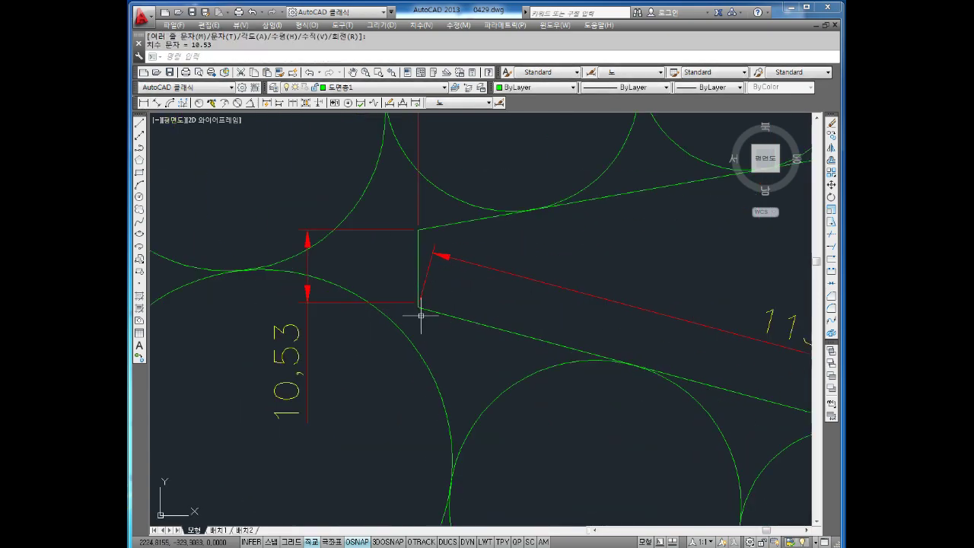
{"action": "key", "text": "Escape"}
{"action": "left_click", "coordinate": [417, 305]}
{"action": "left_click", "coordinate": [420, 303]}
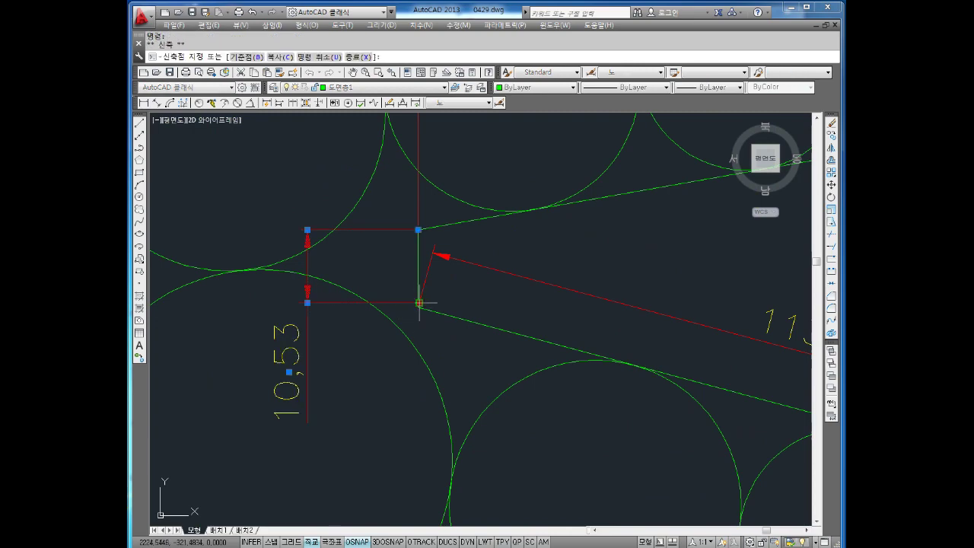
{"action": "key", "text": "Escape"}
{"action": "scroll", "coordinate": [517, 322], "scroll_direction": "down", "scroll_amount": 3}
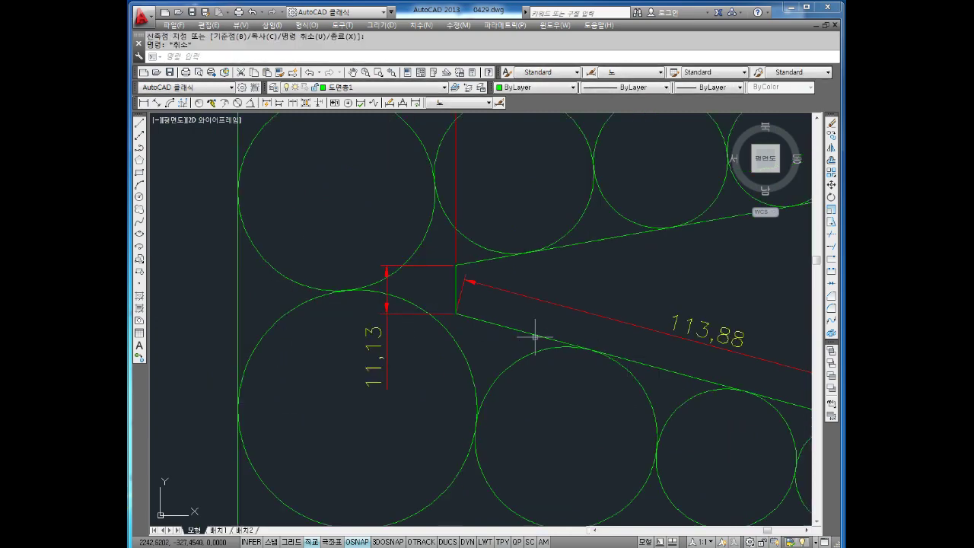
{"action": "scroll", "coordinate": [482, 319], "scroll_direction": "up", "scroll_amount": 4}
{"action": "middle_click_drag", "start_coordinate": [503, 313], "coordinate": [539, 283]}
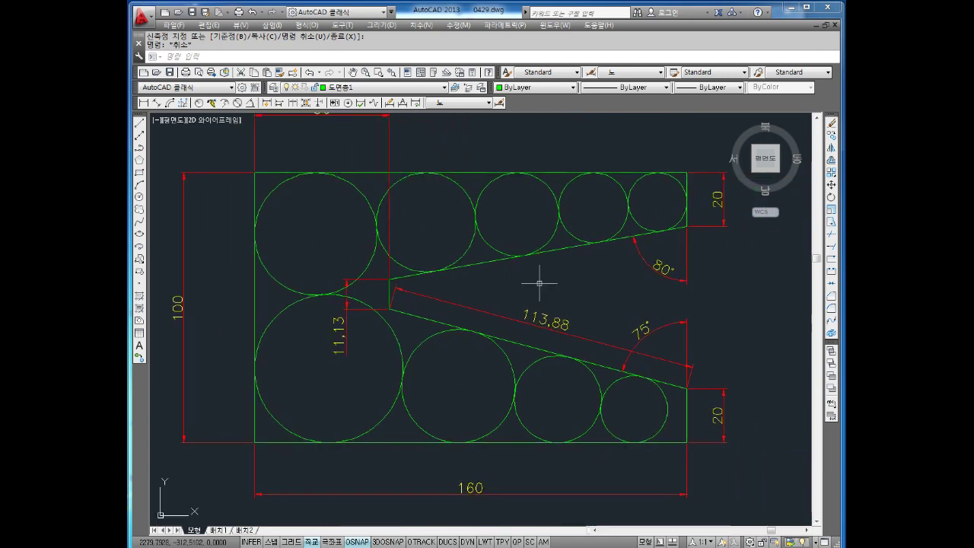
Place a 111,7 aligned dimension along the upper sloped edge, above the shape.
{"action": "left_click", "coordinate": [159, 104]}
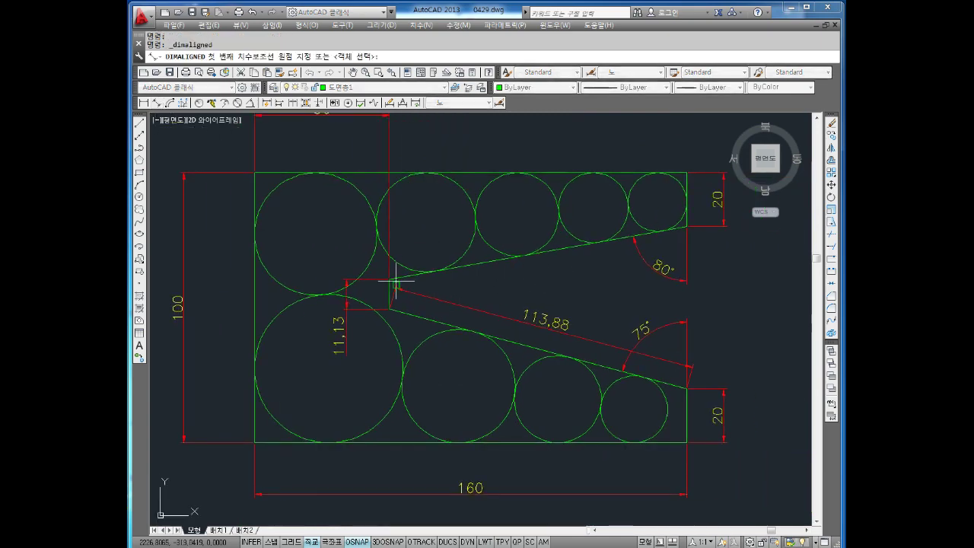
{"action": "scroll", "coordinate": [392, 280], "scroll_direction": "up", "scroll_amount": 5}
{"action": "left_click", "coordinate": [392, 263]}
{"action": "scroll", "coordinate": [533, 269], "scroll_direction": "down", "scroll_amount": 5}
{"action": "scroll", "coordinate": [533, 259], "scroll_direction": "up", "scroll_amount": 3}
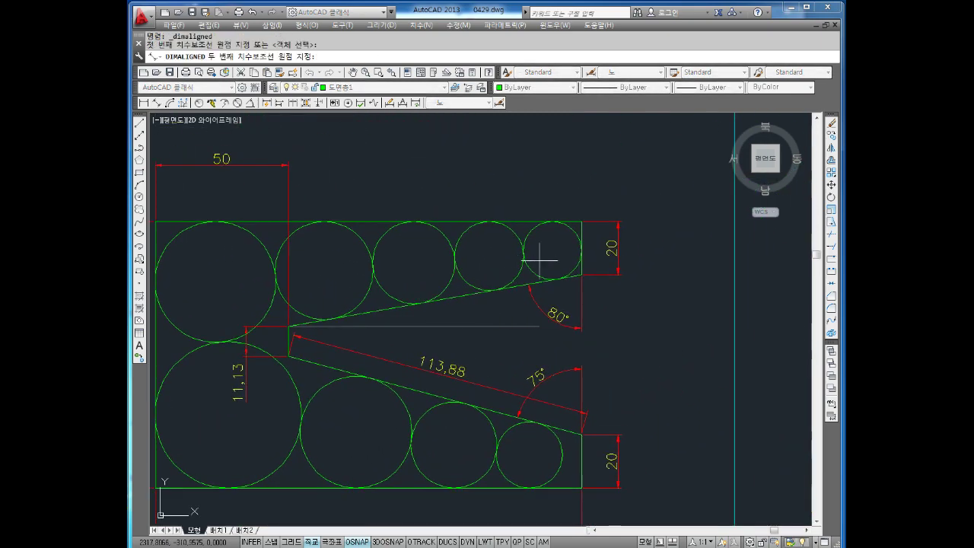
{"action": "scroll", "coordinate": [609, 284], "scroll_direction": "up", "scroll_amount": 1}
{"action": "left_click", "coordinate": [614, 310]}
{"action": "scroll", "coordinate": [609, 297], "scroll_direction": "down", "scroll_amount": 5}
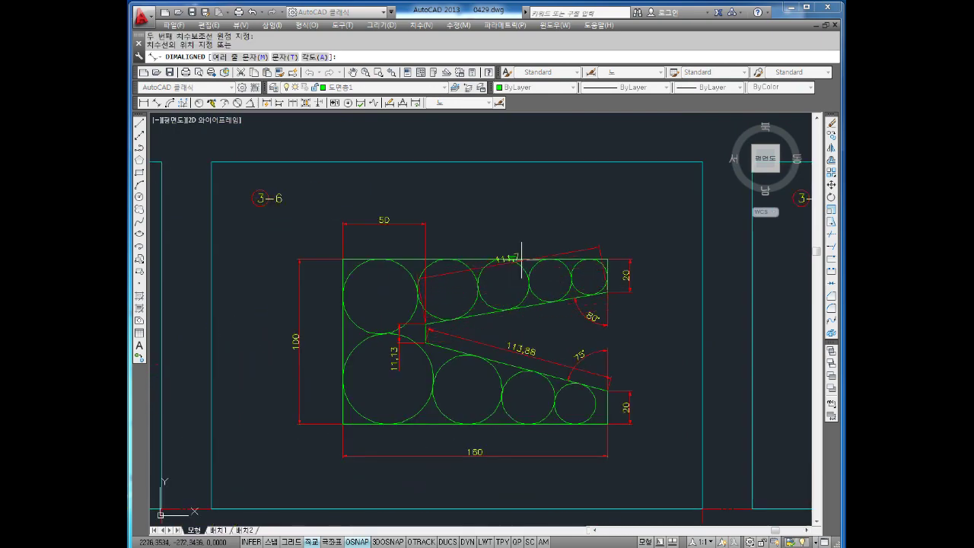
{"action": "scroll", "coordinate": [527, 318], "scroll_direction": "up", "scroll_amount": 2}
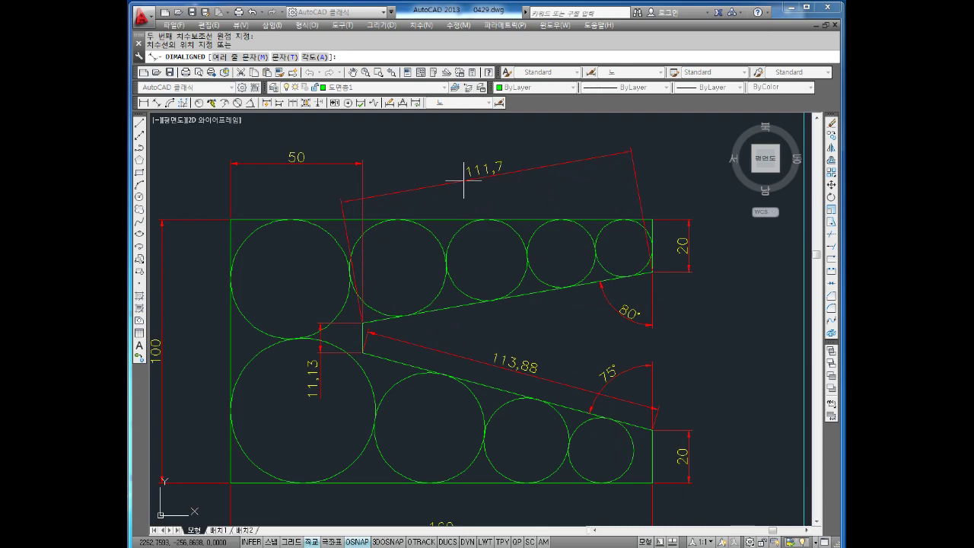
{"action": "left_click", "coordinate": [463, 180]}
{"action": "scroll", "coordinate": [472, 205], "scroll_direction": "down", "scroll_amount": 1}
{"action": "scroll", "coordinate": [533, 316], "scroll_direction": "up", "scroll_amount": 1}
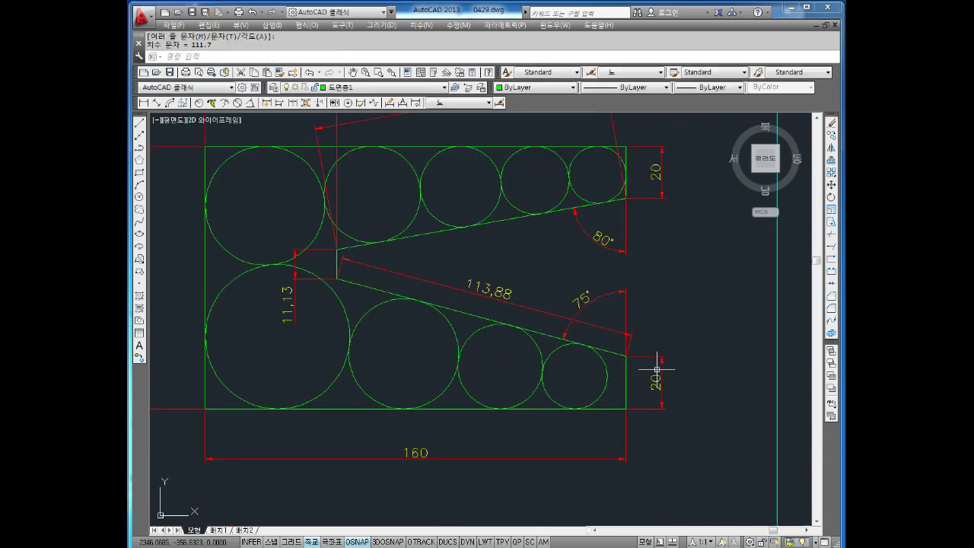
{"action": "scroll", "coordinate": [674, 355], "scroll_direction": "down", "scroll_amount": 2}
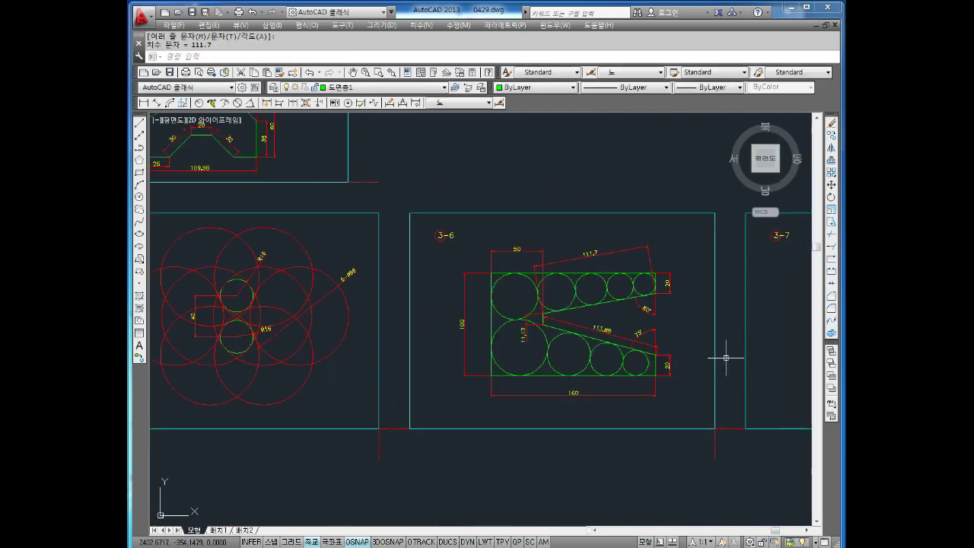
In frame 3-7, add a Ø20 diameter dimension to the small circle in the notch.
{"action": "middle_click_drag", "start_coordinate": [726, 357], "coordinate": [597, 343]}
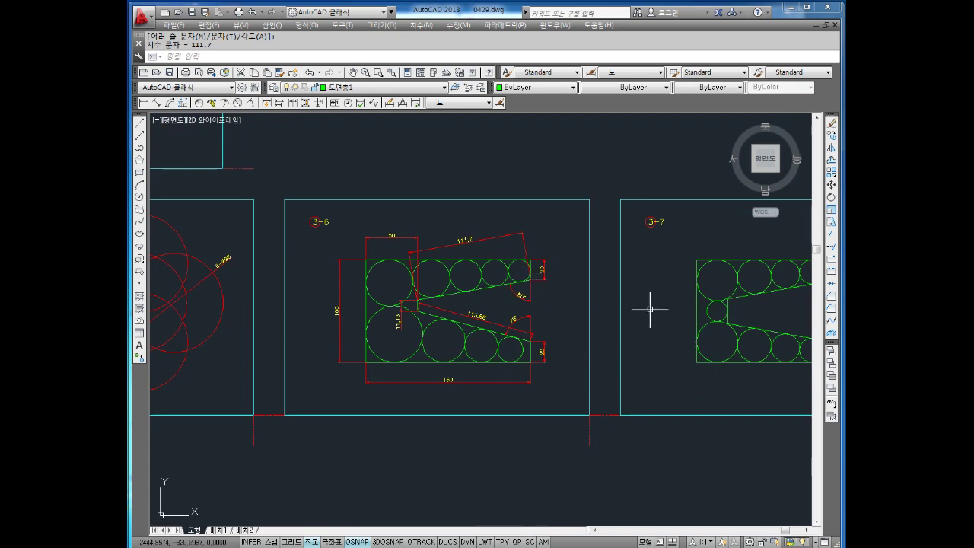
{"action": "middle_click_drag", "start_coordinate": [657, 303], "coordinate": [562, 299]}
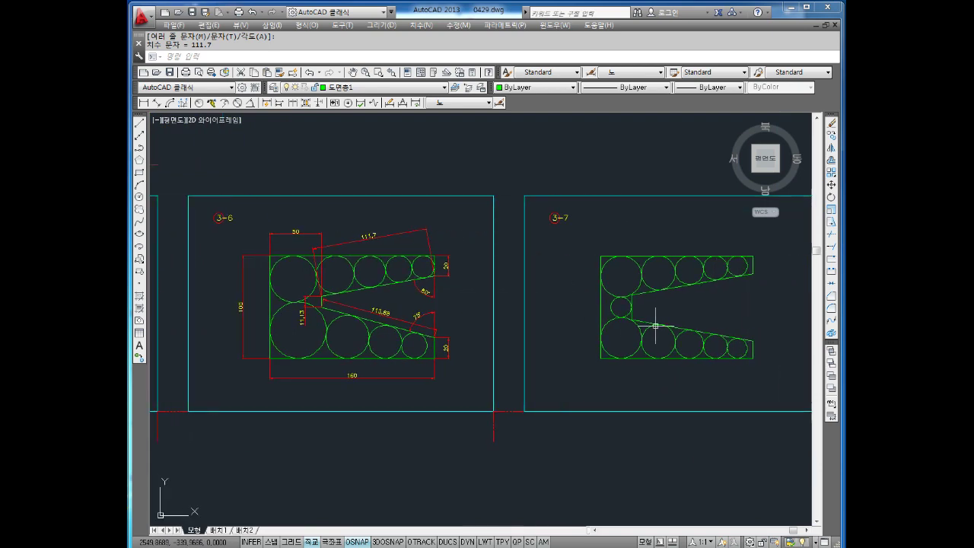
{"action": "scroll", "coordinate": [619, 312], "scroll_direction": "up", "scroll_amount": 4}
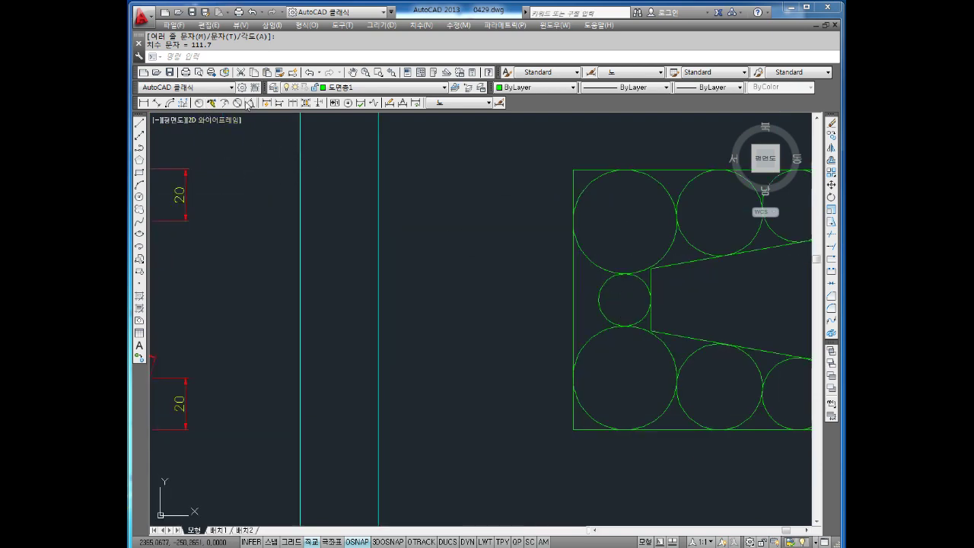
{"action": "key", "text": "space"}
{"action": "left_click", "coordinate": [597, 306]}
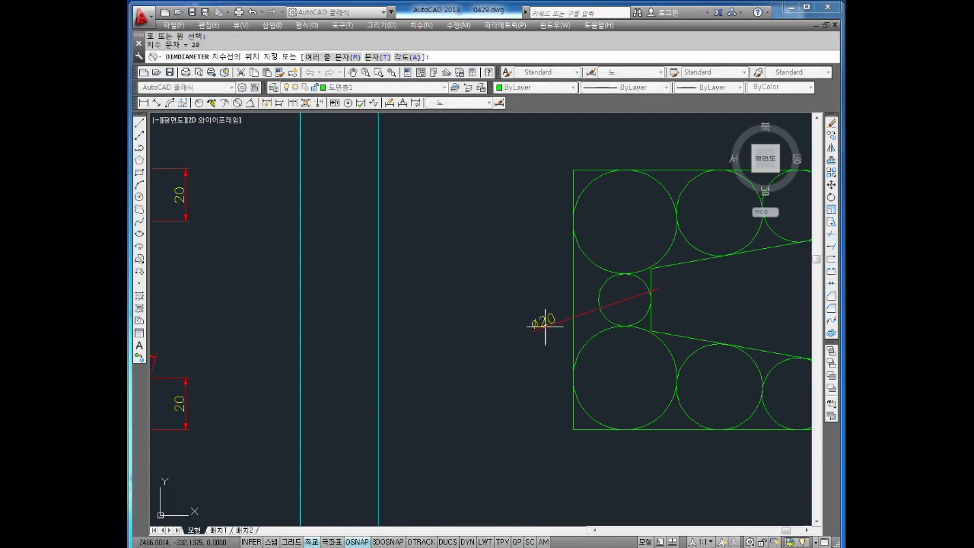
{"action": "middle_click_drag", "start_coordinate": [579, 358], "coordinate": [481, 343]}
{"action": "middle_click_drag", "start_coordinate": [584, 312], "coordinate": [535, 292]}
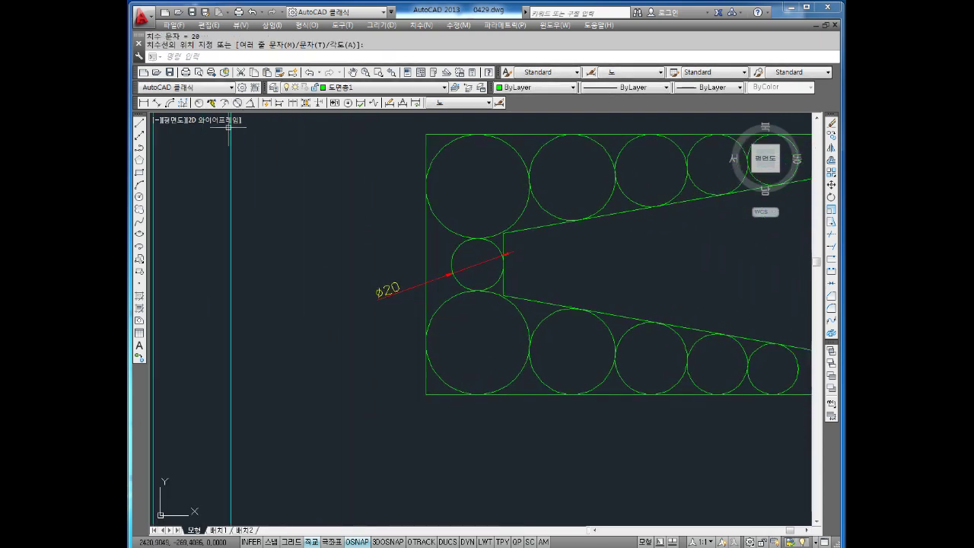
Dimension the shape's left side height as 99.68, placed left of the shape.
{"action": "left_click", "coordinate": [143, 103]}
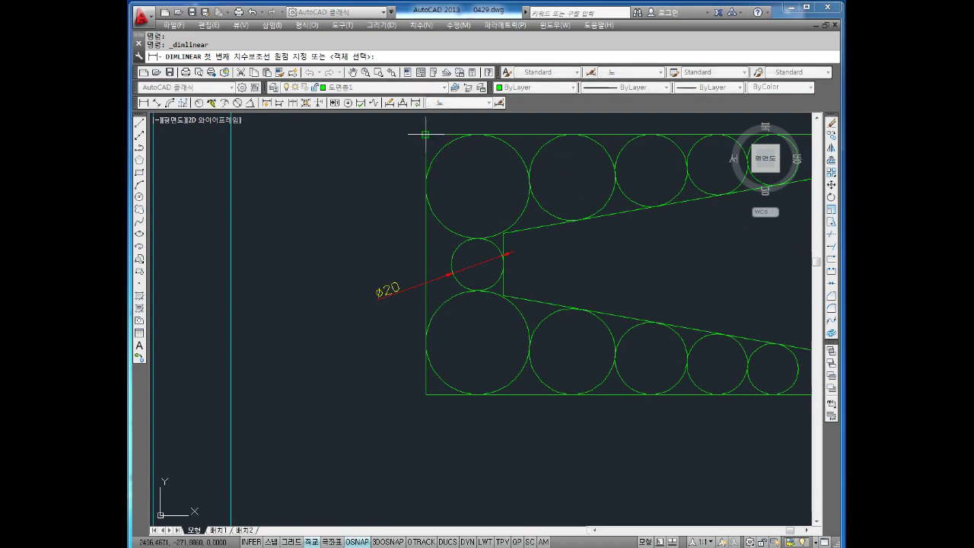
{"action": "key", "text": "Escape"}
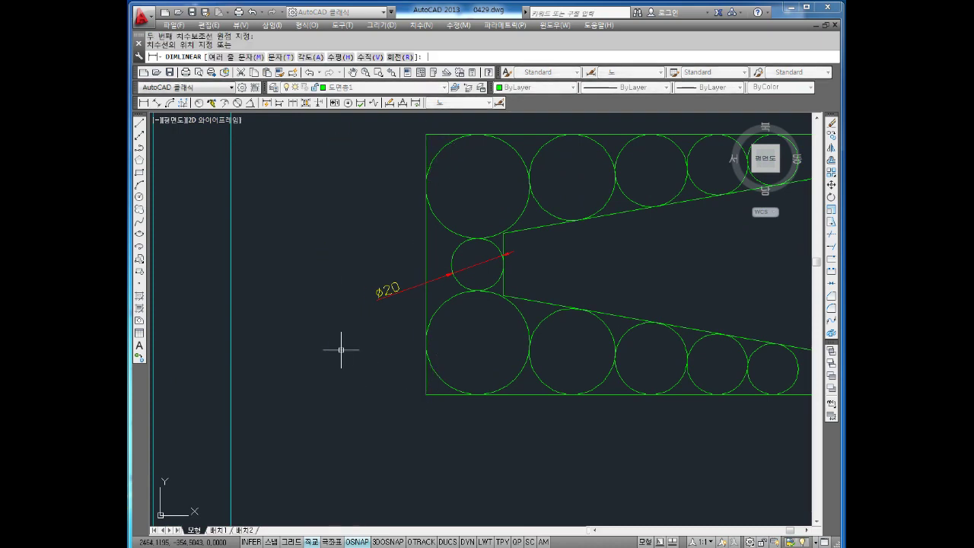
{"action": "key", "text": "Return"}
{"action": "left_click", "coordinate": [425, 394]}
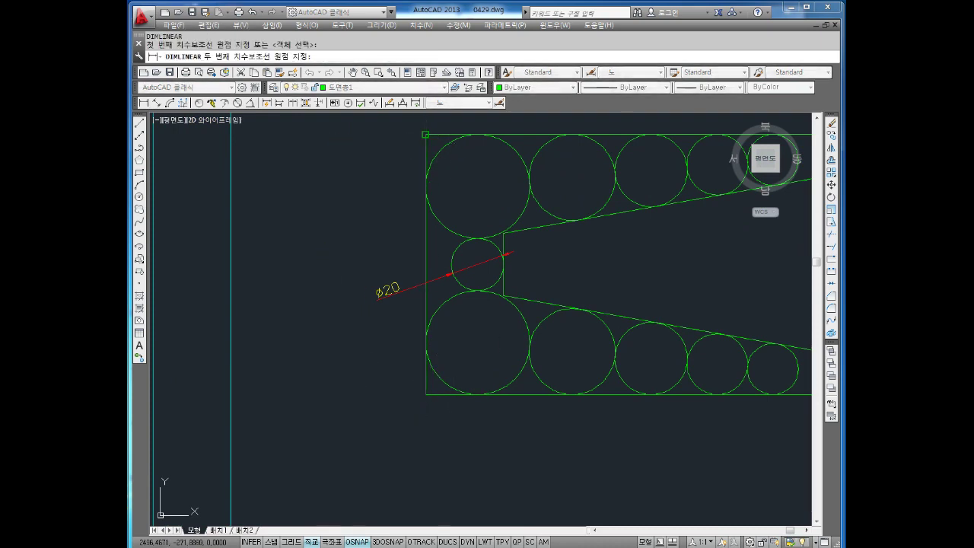
{"action": "left_click", "coordinate": [425, 135]}
{"action": "left_click", "coordinate": [346, 259]}
{"action": "key", "text": "Escape"}
{"action": "scroll", "coordinate": [462, 279], "scroll_direction": "down", "scroll_amount": 2}
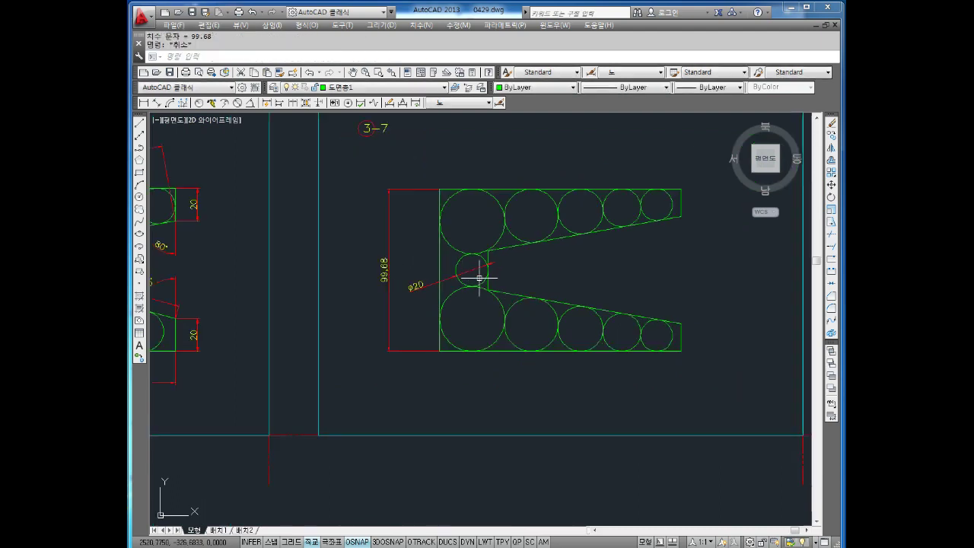
{"action": "middle_click_drag", "start_coordinate": [493, 272], "coordinate": [482, 257]}
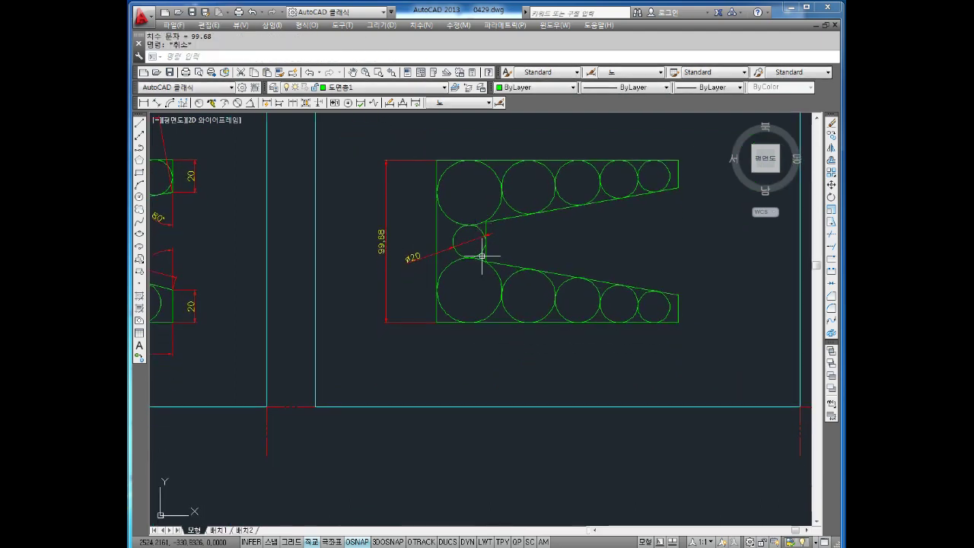
Add the 148 linear dimension along the bottom edge.
{"action": "left_click", "coordinate": [141, 102]}
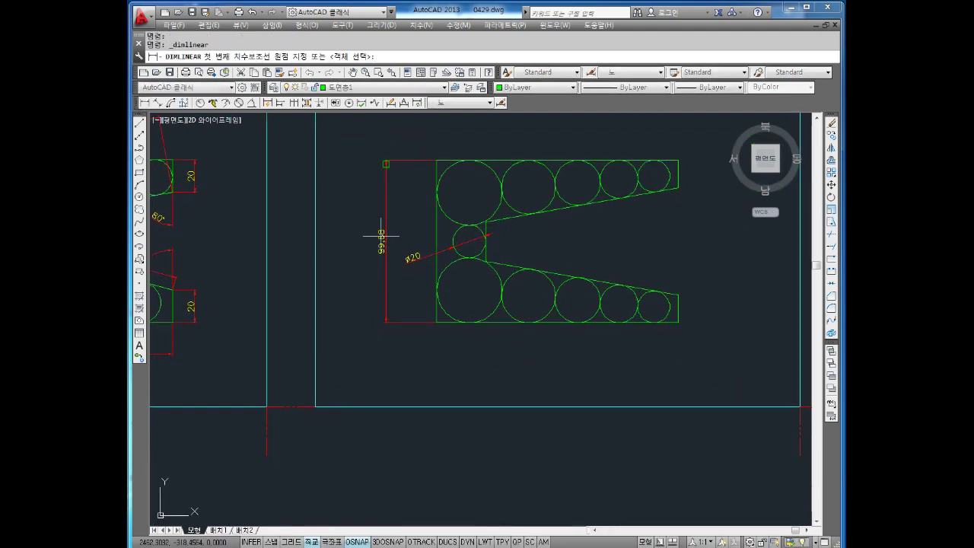
{"action": "scroll", "coordinate": [449, 316], "scroll_direction": "up", "scroll_amount": 2}
{"action": "left_click", "coordinate": [431, 332]}
{"action": "middle_click_drag", "start_coordinate": [587, 348], "coordinate": [432, 329]}
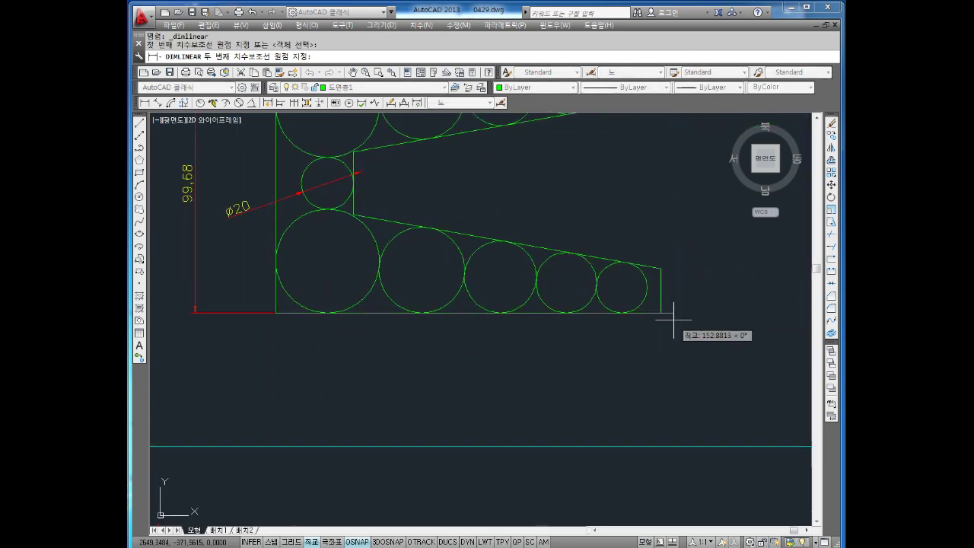
{"action": "left_click", "coordinate": [662, 312]}
{"action": "left_click", "coordinate": [580, 373]}
Dimension both right-end edges as 17, placed to the right.
{"action": "key", "text": "Return"}
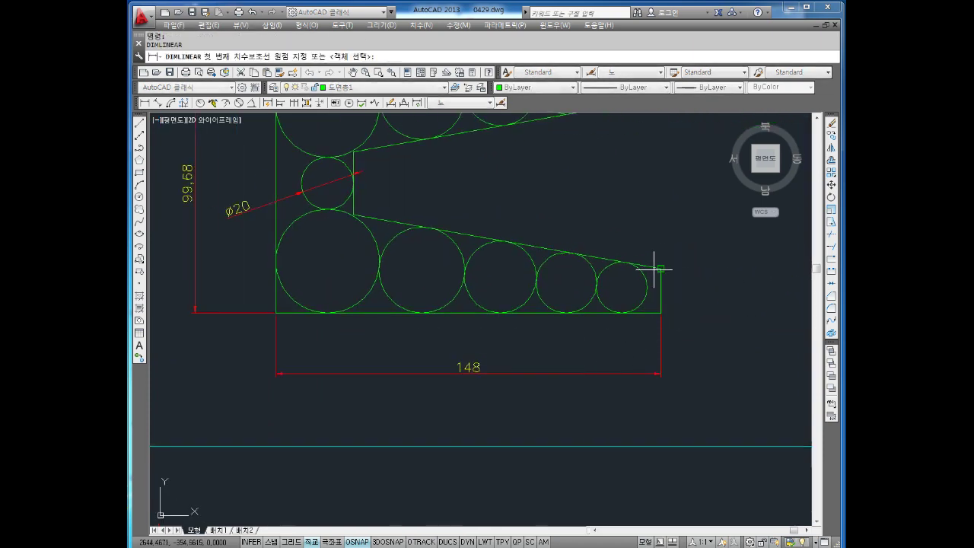
{"action": "left_click", "coordinate": [665, 305]}
{"action": "left_click", "coordinate": [695, 294]}
{"action": "middle_click_drag", "start_coordinate": [639, 229], "coordinate": [590, 360]}
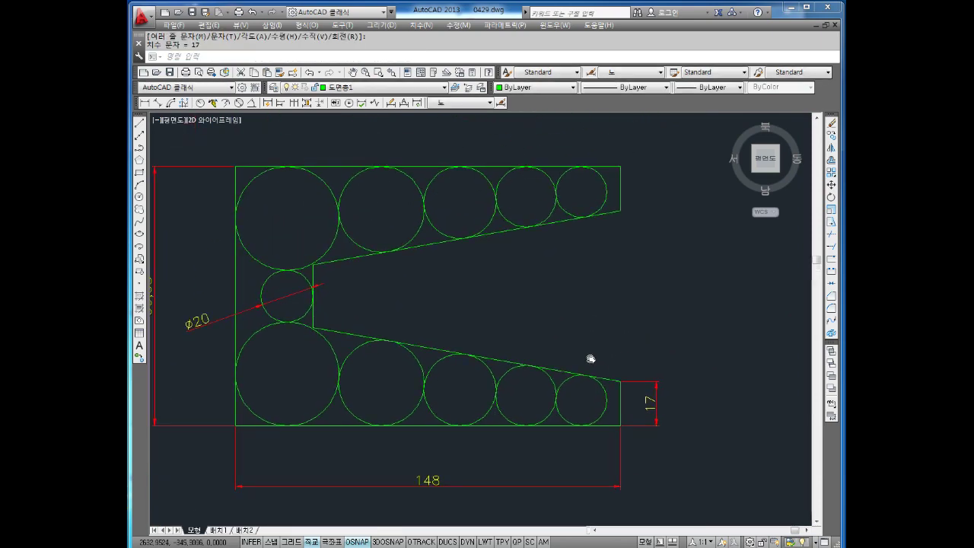
{"action": "key", "text": "Return"}
{"action": "left_click", "coordinate": [610, 185]}
{"action": "left_click", "coordinate": [611, 230]}
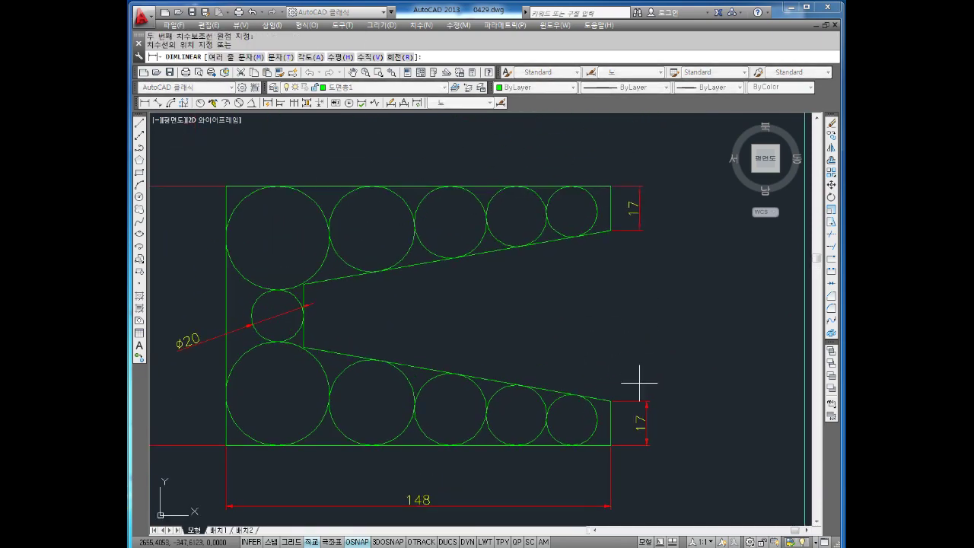
{"action": "left_click", "coordinate": [646, 400]}
{"action": "middle_click_drag", "start_coordinate": [648, 317], "coordinate": [650, 288]}
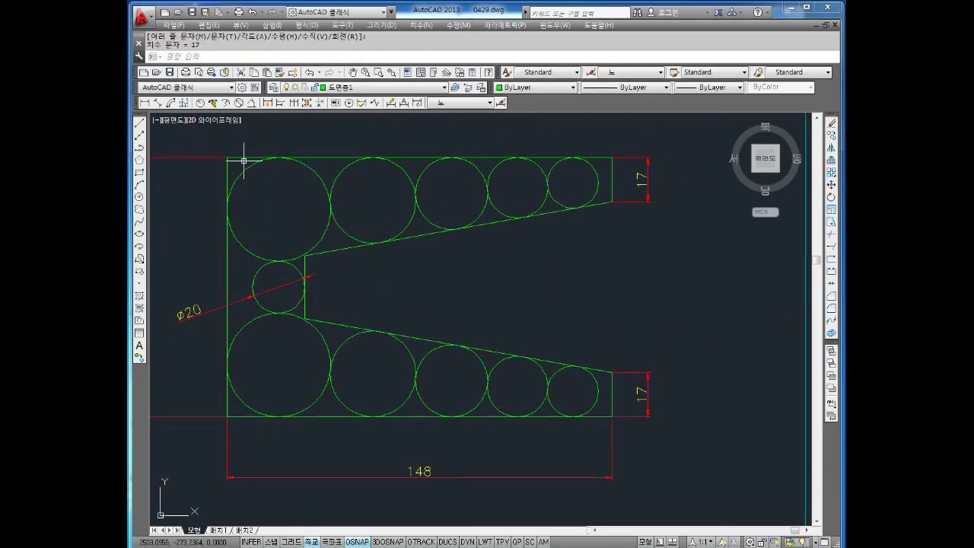
{"action": "mouse_move", "coordinate": [260, 185]}
{"action": "middle_mouse_down"}
{"action": "mouse_move", "coordinate": [318, 183]}
{"action": "mouse_move", "coordinate": [398, 265]}
{"action": "middle_mouse_up"}
Add the 29.82 width dimension between the notch corner and top-left corner, above the shape.
{"action": "left_click", "coordinate": [143, 103]}
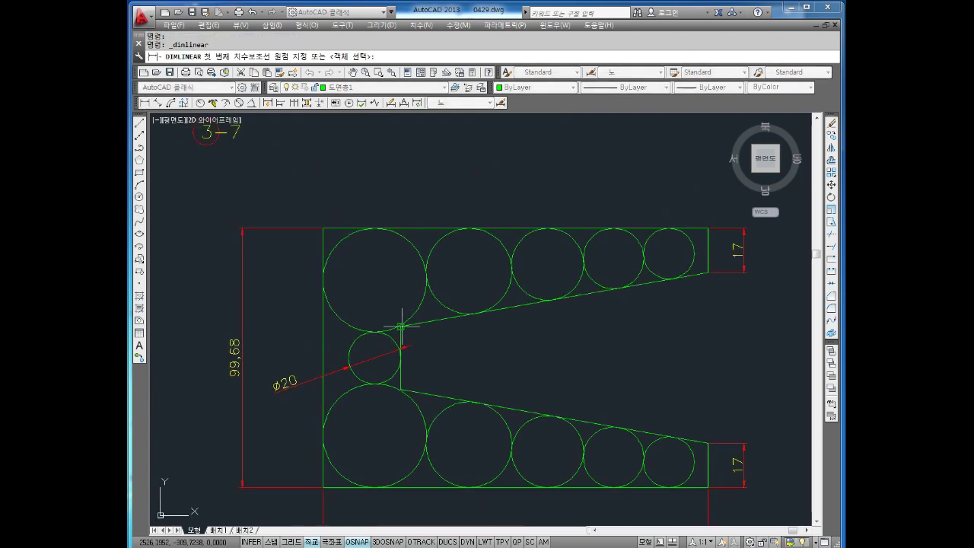
{"action": "left_click", "coordinate": [402, 328]}
{"action": "left_click", "coordinate": [323, 228]}
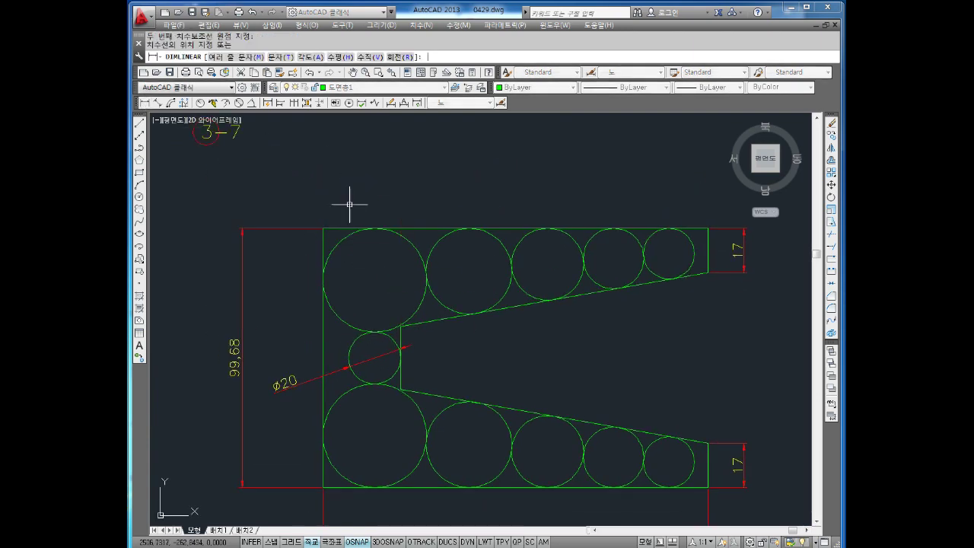
{"action": "key", "text": "Escape"}
{"action": "key", "text": "Return"}
{"action": "left_click", "coordinate": [401, 327]}
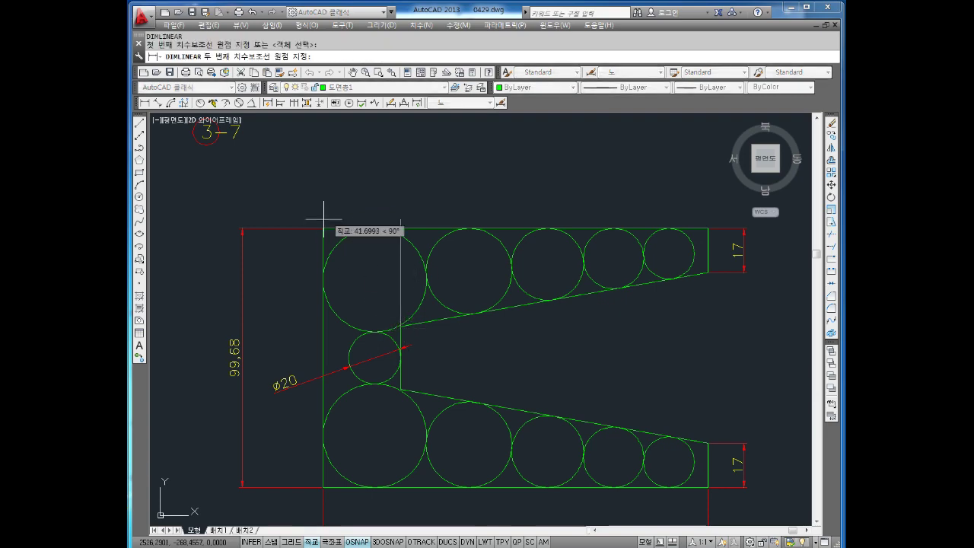
{"action": "left_click", "coordinate": [323, 229]}
{"action": "left_click", "coordinate": [361, 187]}
{"action": "scroll", "coordinate": [450, 350], "scroll_direction": "up", "scroll_amount": 5}
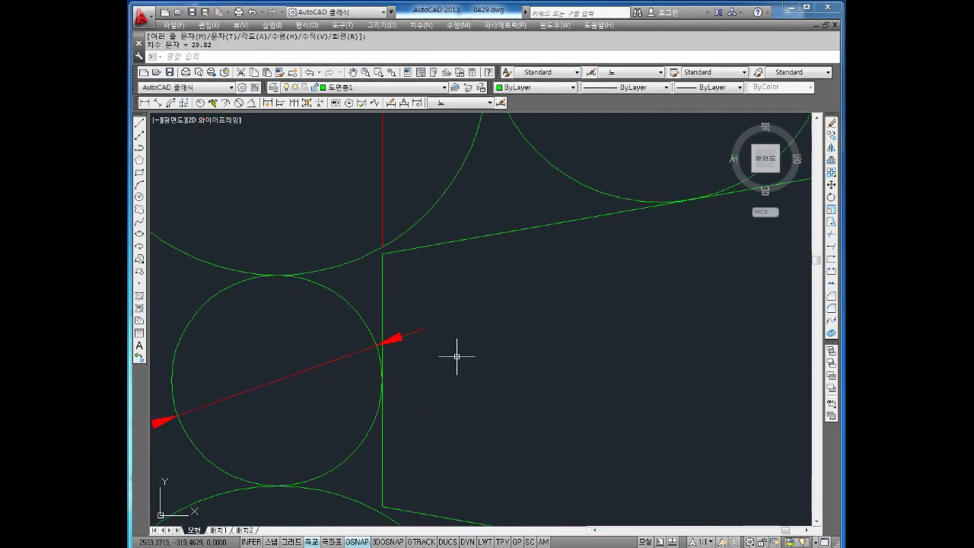
{"action": "scroll", "coordinate": [455, 350], "scroll_direction": "down", "scroll_amount": 5}
{"action": "middle_click_drag", "start_coordinate": [509, 331], "coordinate": [478, 251]}
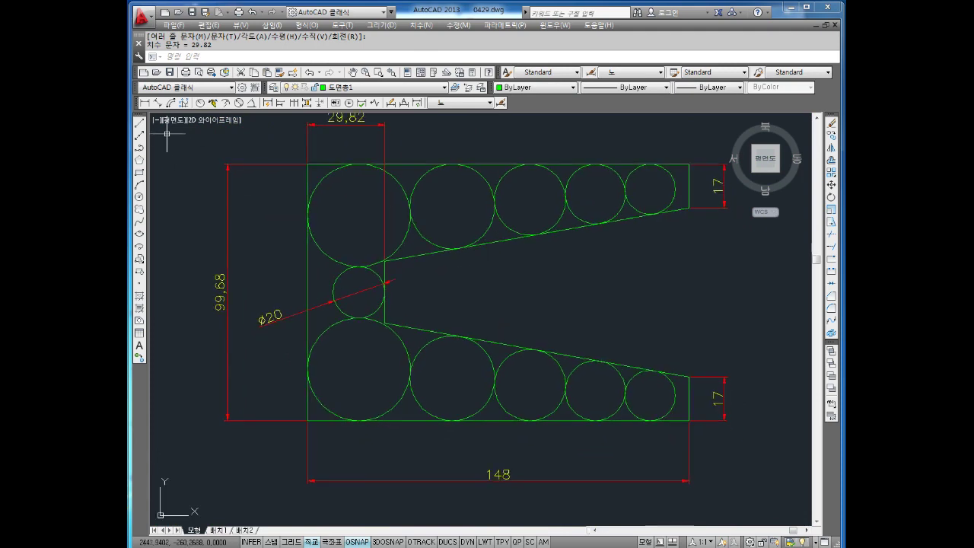
Add 80° angular dimensions at the lower and upper right corners.
{"action": "left_click", "coordinate": [248, 105]}
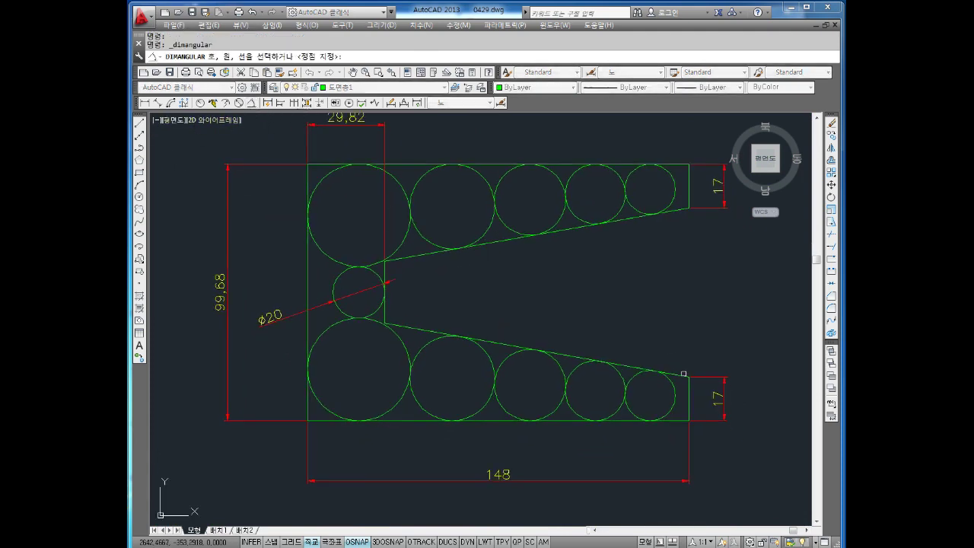
{"action": "left_click", "coordinate": [684, 375]}
{"action": "left_click", "coordinate": [688, 388]}
{"action": "left_click", "coordinate": [653, 337]}
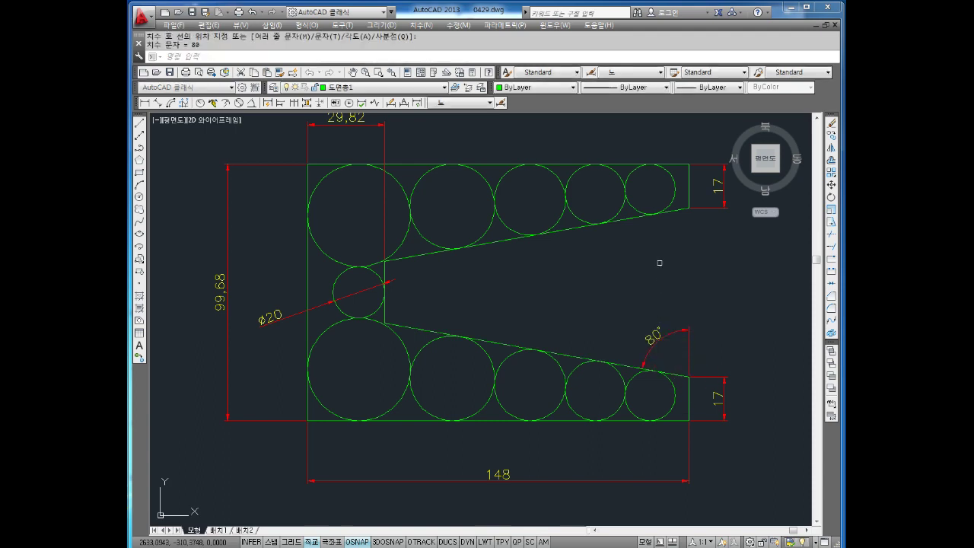
{"action": "key", "text": "Return"}
{"action": "left_click", "coordinate": [676, 211]}
{"action": "left_click", "coordinate": [688, 197]}
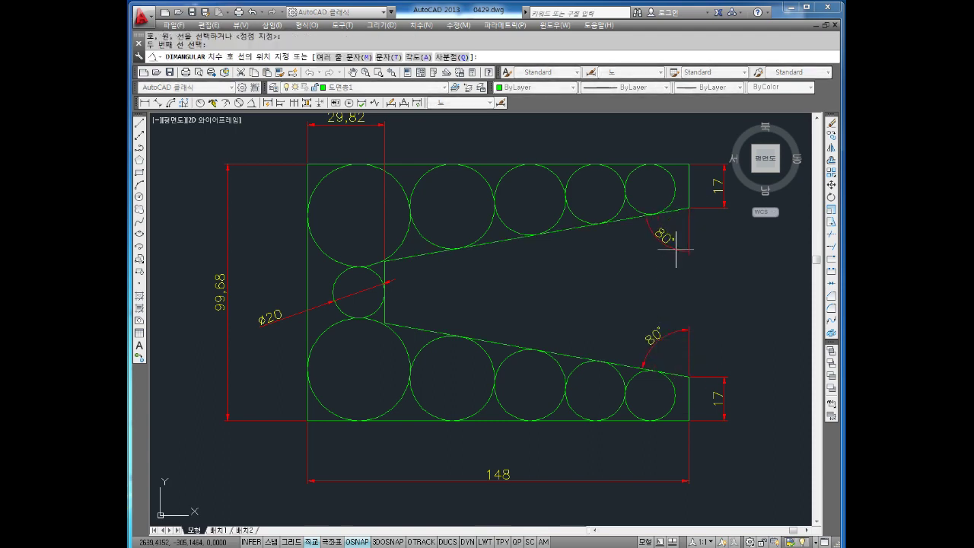
{"action": "left_click", "coordinate": [670, 259]}
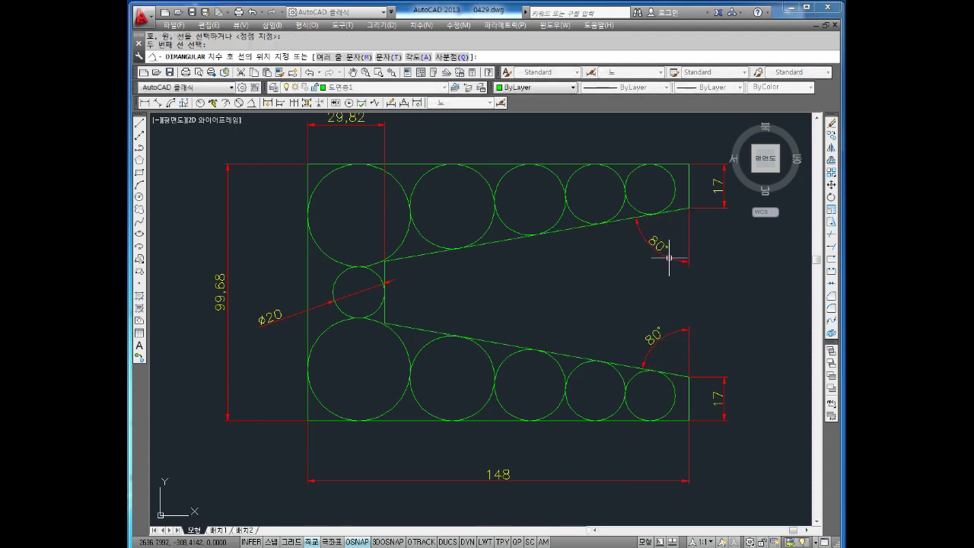
Add 120 aligned dimensions along both the lower and upper sloped edges.
{"action": "left_click", "coordinate": [155, 103]}
{"action": "left_click", "coordinate": [384, 323]}
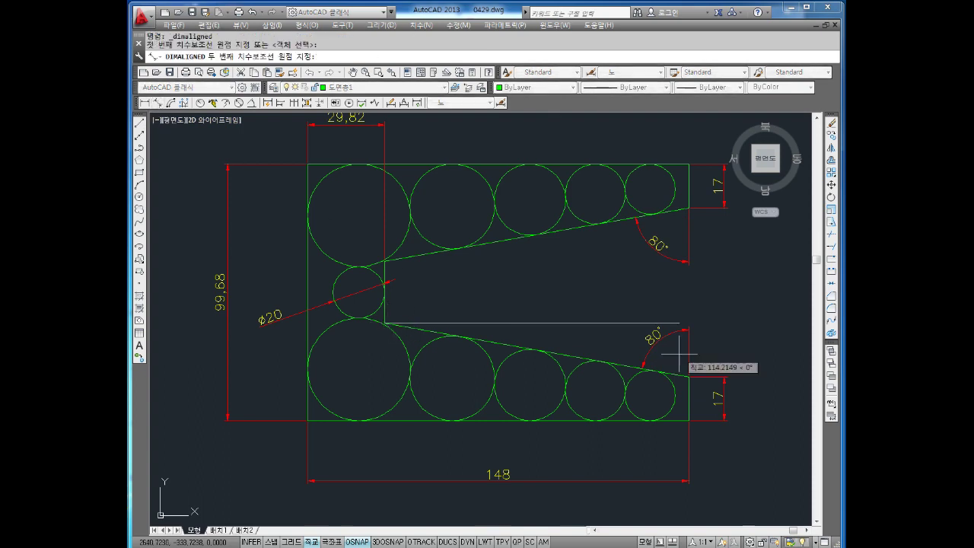
{"action": "left_click", "coordinate": [688, 376]}
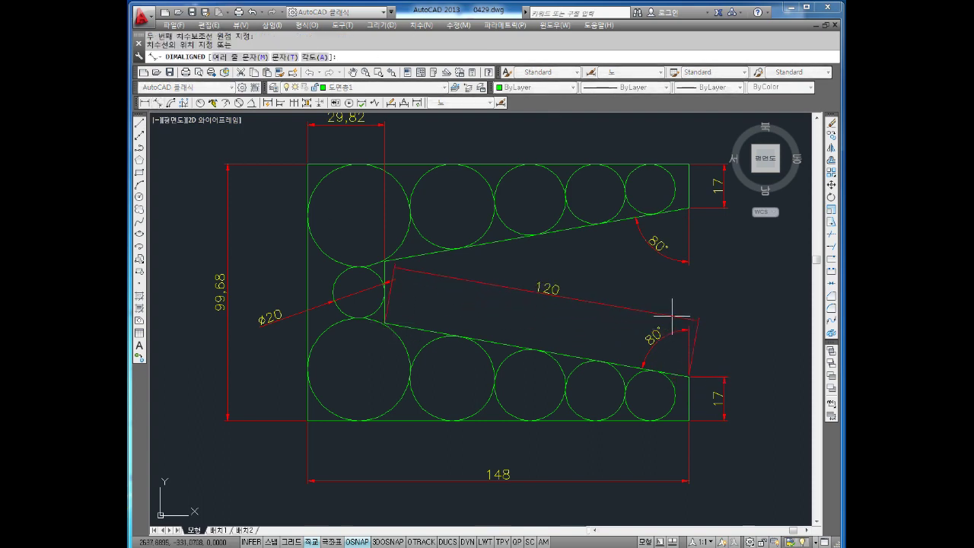
{"action": "left_click", "coordinate": [653, 399]}
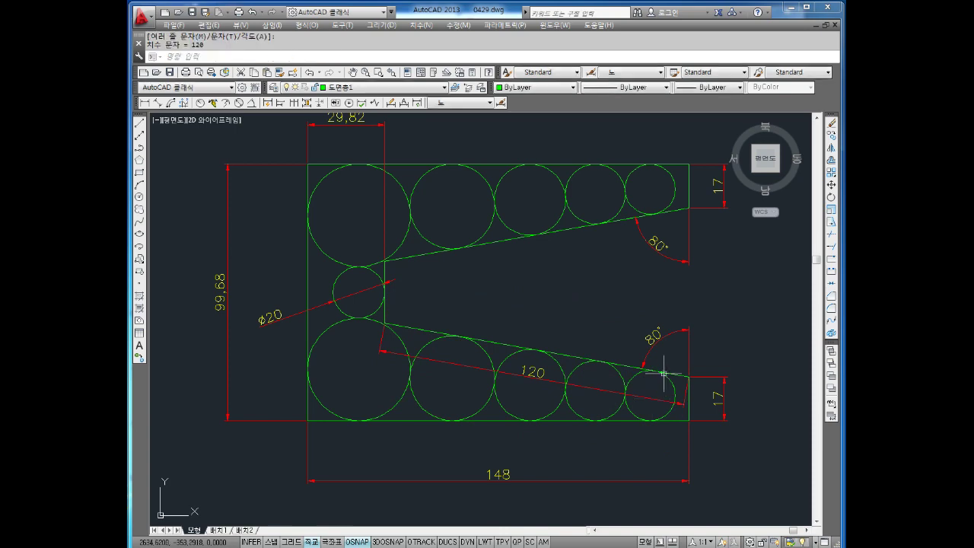
{"action": "key", "text": "Return"}
{"action": "left_click", "coordinate": [384, 261]}
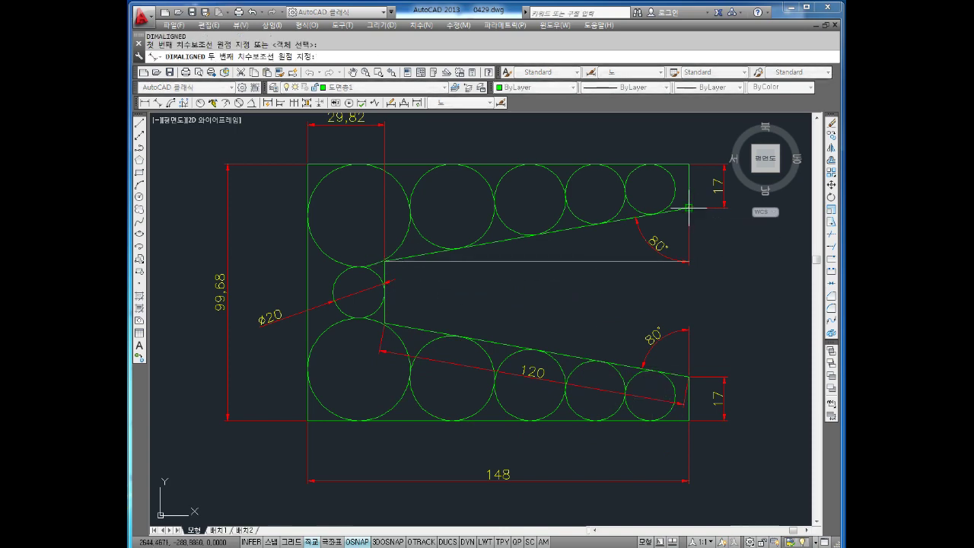
{"action": "left_click", "coordinate": [689, 207]}
{"action": "left_click", "coordinate": [592, 198]}
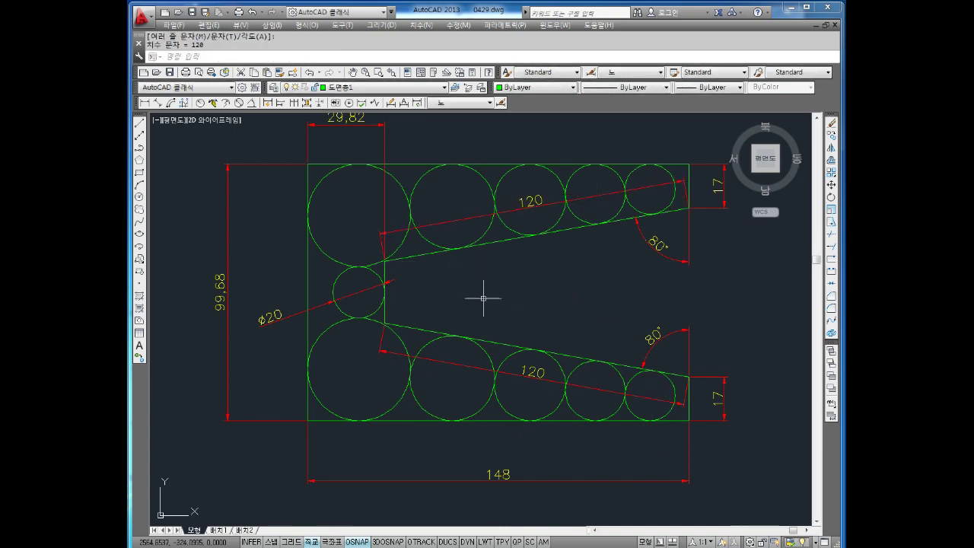
Dimension the notch height as 24 between its upper and lower corners.
{"action": "key", "text": "Return"}
{"action": "left_click", "coordinate": [384, 261]}
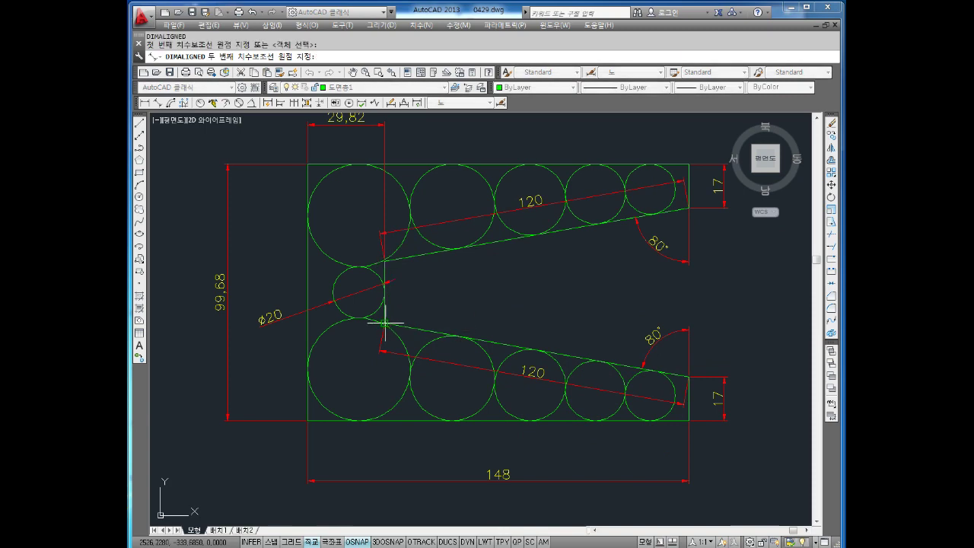
{"action": "left_click", "coordinate": [384, 323]}
{"action": "left_click", "coordinate": [432, 302]}
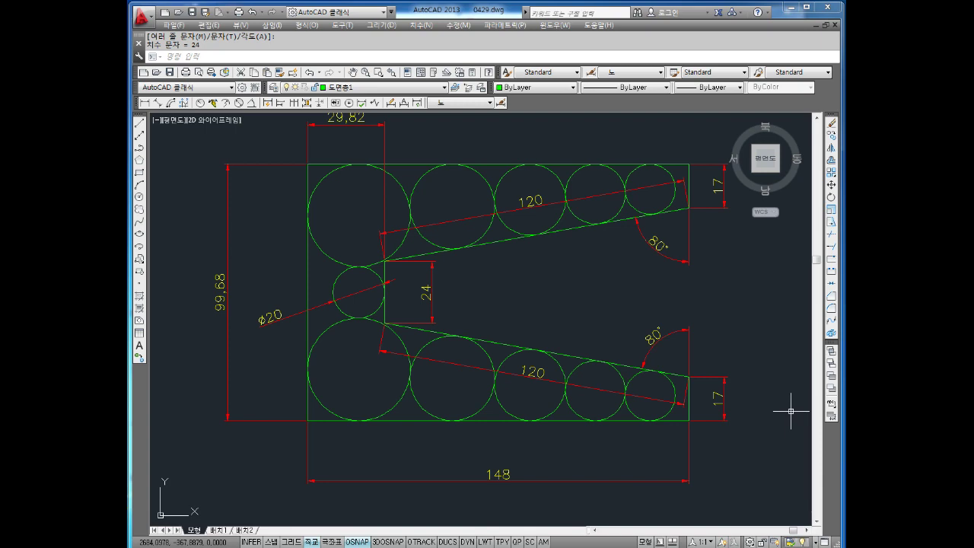
Move the right-hand drawing 5 units with ortho turned off.
{"action": "scroll", "coordinate": [647, 340], "scroll_direction": "down", "scroll_amount": 2}
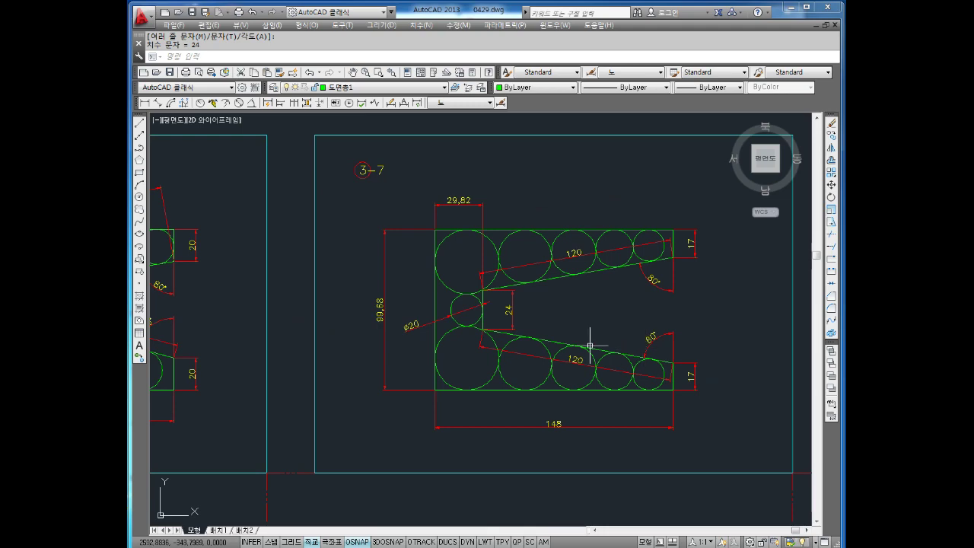
{"action": "scroll", "coordinate": [500, 334], "scroll_direction": "up", "scroll_amount": 2}
{"action": "scroll", "coordinate": [525, 336], "scroll_direction": "up", "scroll_amount": 2}
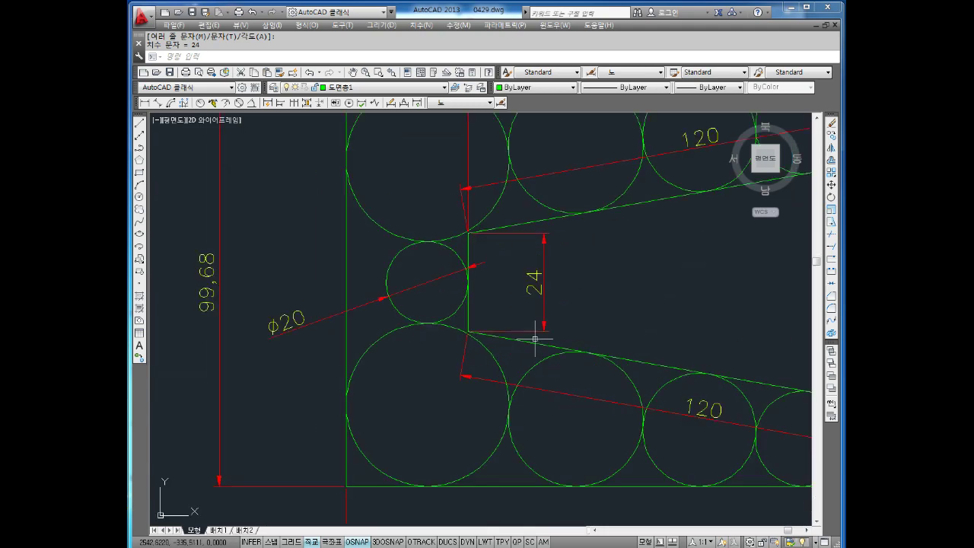
{"action": "scroll", "coordinate": [535, 341], "scroll_direction": "down", "scroll_amount": 6}
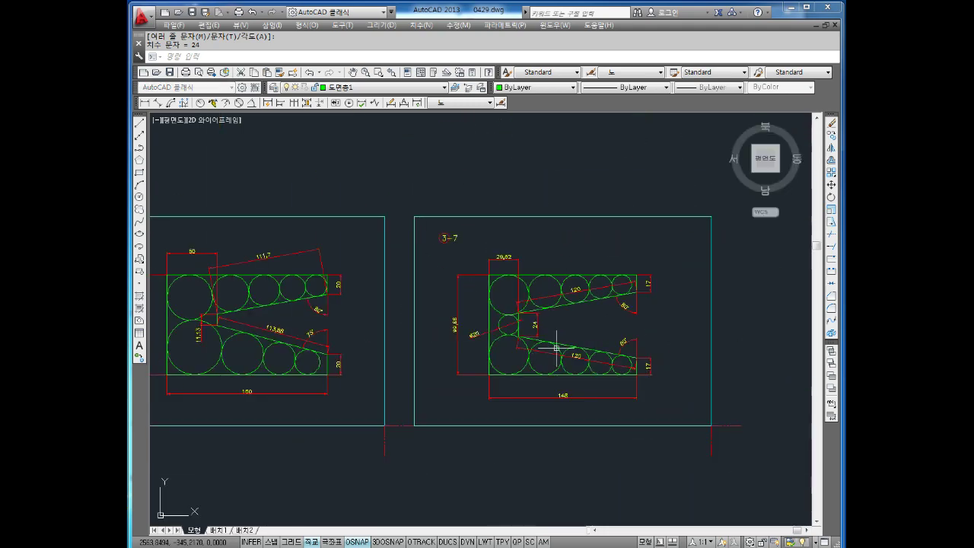
{"action": "middle_click_drag", "start_coordinate": [555, 342], "coordinate": [564, 338]}
{"action": "key", "text": "Escape"}
{"action": "key", "text": "Escape"}
{"action": "key", "text": "Return"}
{"action": "left_click", "coordinate": [689, 258]}
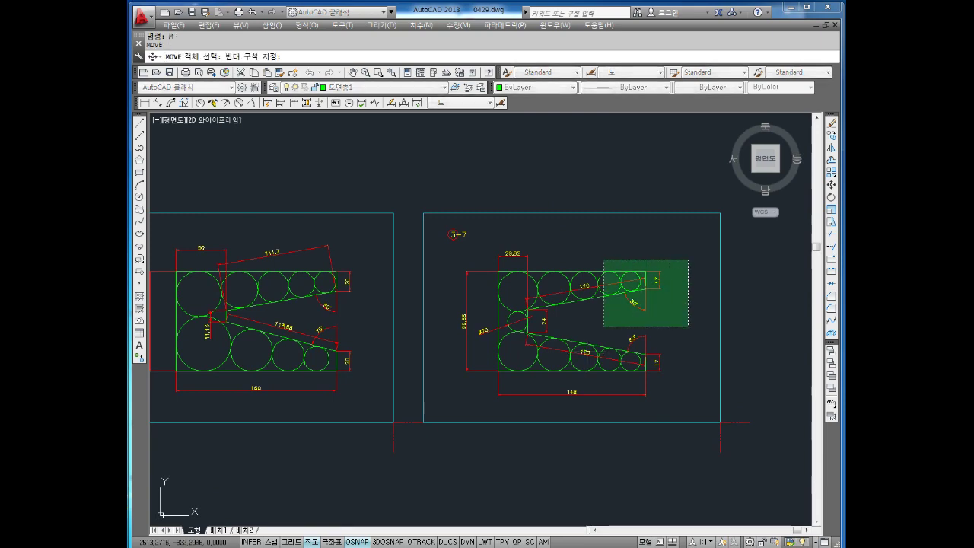
{"action": "left_click", "coordinate": [450, 406]}
{"action": "key", "text": "Return"}
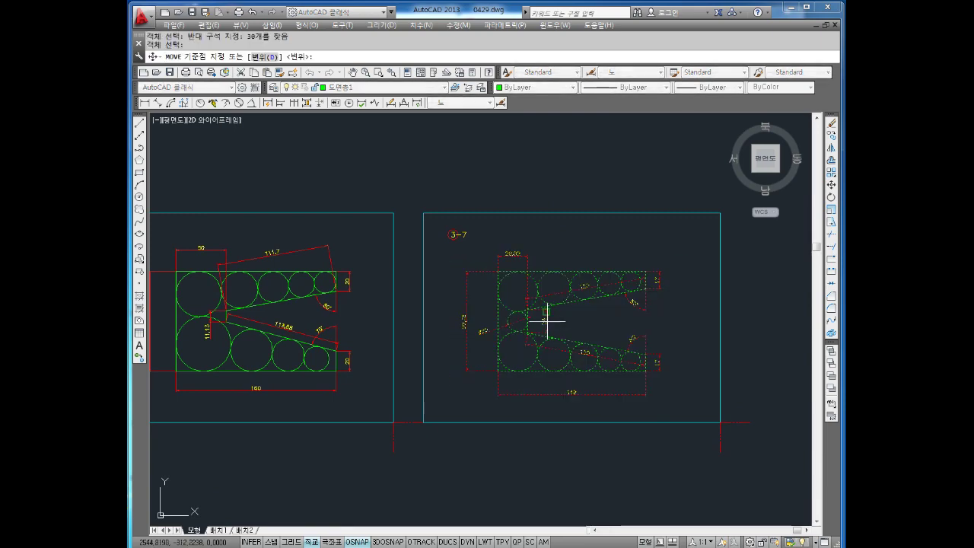
{"action": "left_click", "coordinate": [547, 334]}
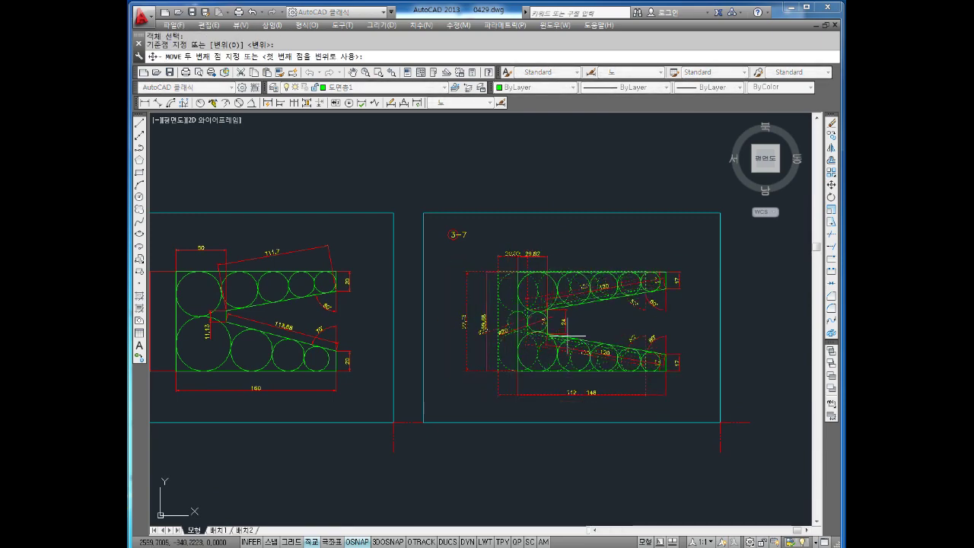
{"action": "key", "text": "F8"}
{"action": "key", "text": "F8"}
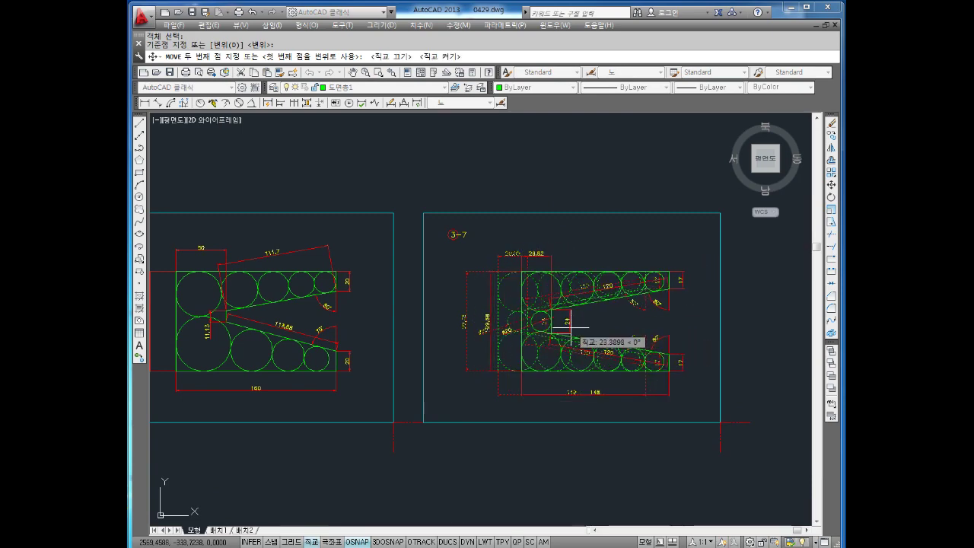
{"action": "type", "text": "5"}
{"action": "key", "text": "Return"}
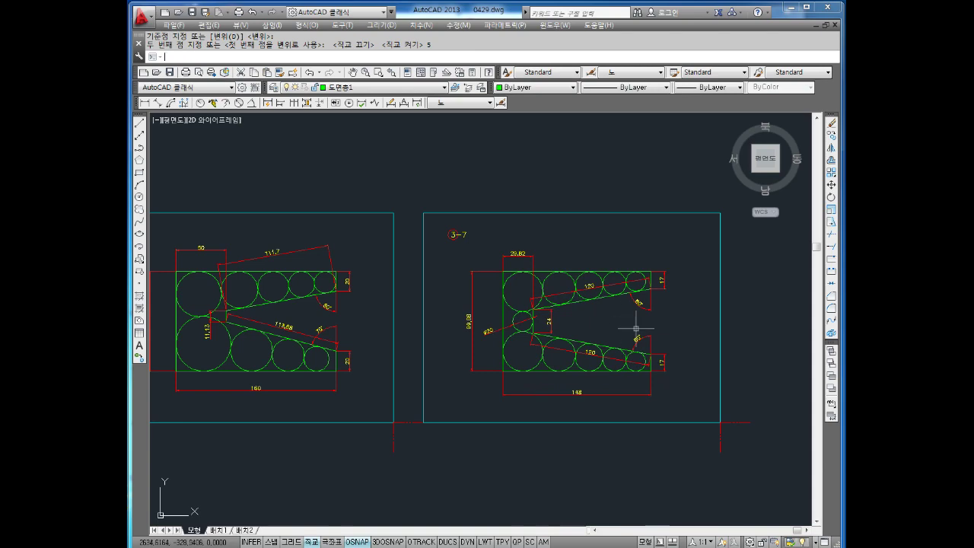
Shift the 99,68 dimension's text further out from the shape.
{"action": "key", "text": "Escape"}
{"action": "scroll", "coordinate": [455, 315], "scroll_direction": "up", "scroll_amount": 5}
{"action": "left_click", "coordinate": [458, 314]}
{"action": "left_click", "coordinate": [460, 321]}
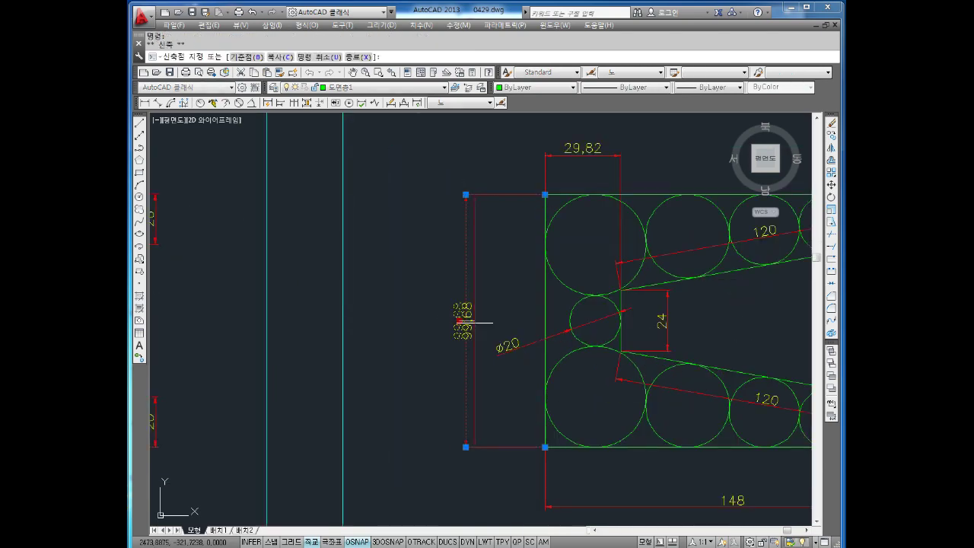
{"action": "left_click", "coordinate": [480, 320]}
{"action": "key", "text": "Escape"}
{"action": "scroll", "coordinate": [495, 312], "scroll_direction": "down", "scroll_amount": 2}
{"action": "middle_click_drag", "start_coordinate": [604, 335], "coordinate": [528, 328]}
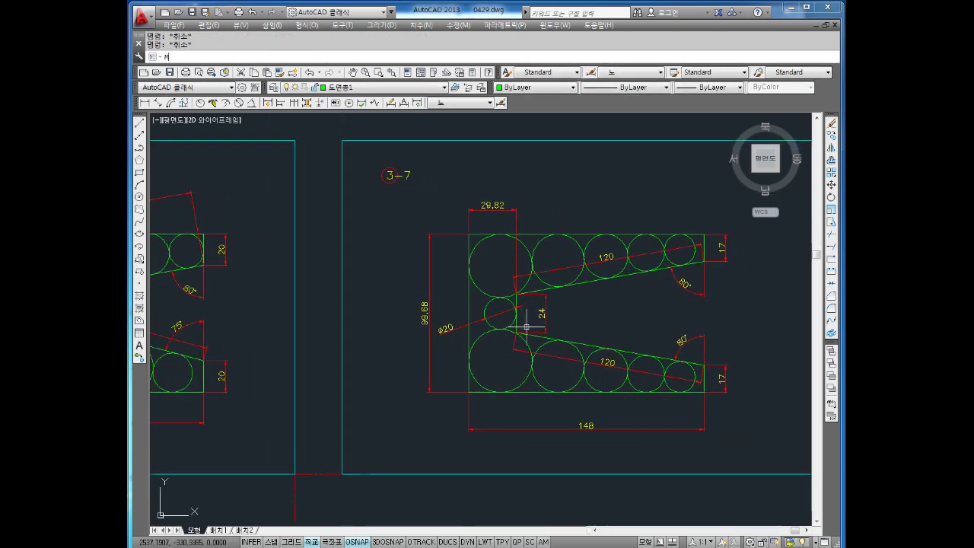
Move the whole 3-7 shape 5 units right within its frame.
{"action": "type", "text": "m"}
{"action": "key", "text": "Return"}
{"action": "left_click", "coordinate": [717, 215]}
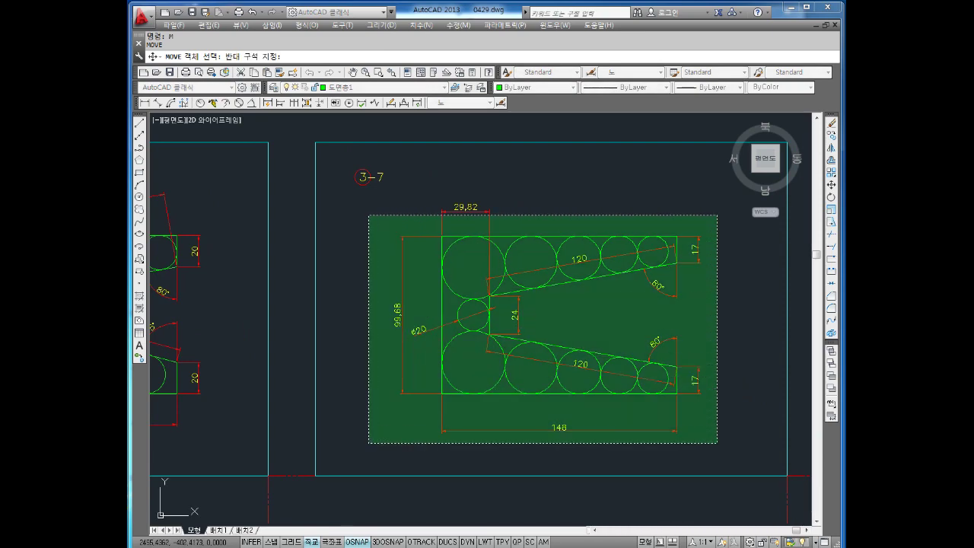
{"action": "left_click", "coordinate": [367, 445]}
{"action": "key", "text": "Return"}
{"action": "left_click", "coordinate": [583, 323]}
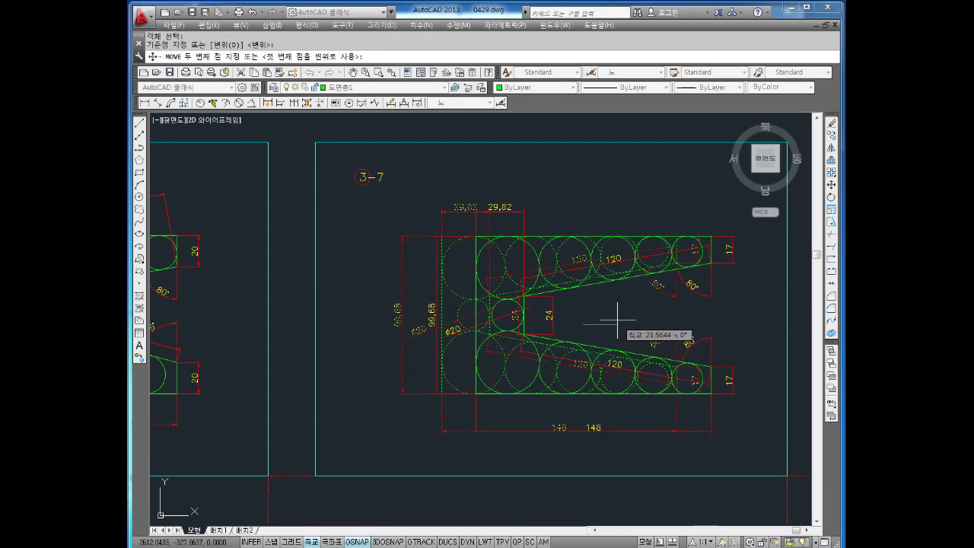
{"action": "type", "text": "5"}
{"action": "key", "text": "Return"}
{"action": "scroll", "coordinate": [616, 323], "scroll_direction": "down", "scroll_amount": 3}
{"action": "key", "text": "Escape"}
{"action": "scroll", "coordinate": [623, 368], "scroll_direction": "down", "scroll_amount": 2}
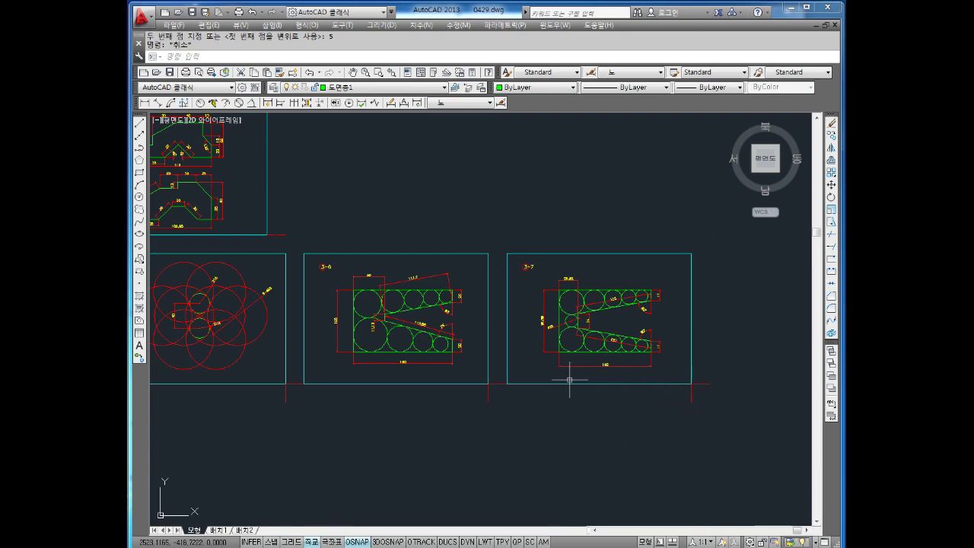
{"action": "middle_click_drag", "start_coordinate": [514, 374], "coordinate": [584, 357]}
Save the drawing, then erase the three-circle scratch sketch and nearby scratch geometry below the frames.
{"action": "key", "text": "ctrl+s"}
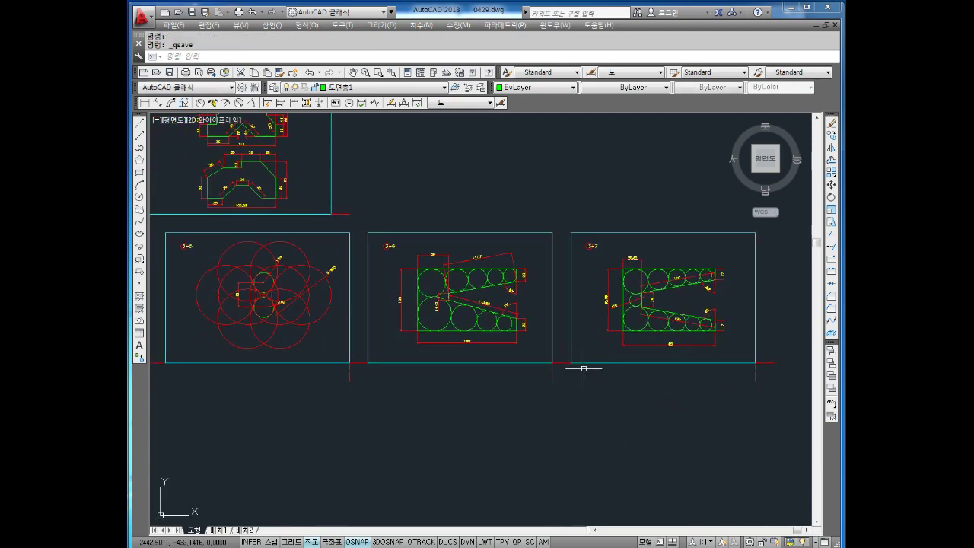
{"action": "scroll", "coordinate": [516, 348], "scroll_direction": "down", "scroll_amount": 2}
{"action": "scroll", "coordinate": [486, 413], "scroll_direction": "down", "scroll_amount": 3}
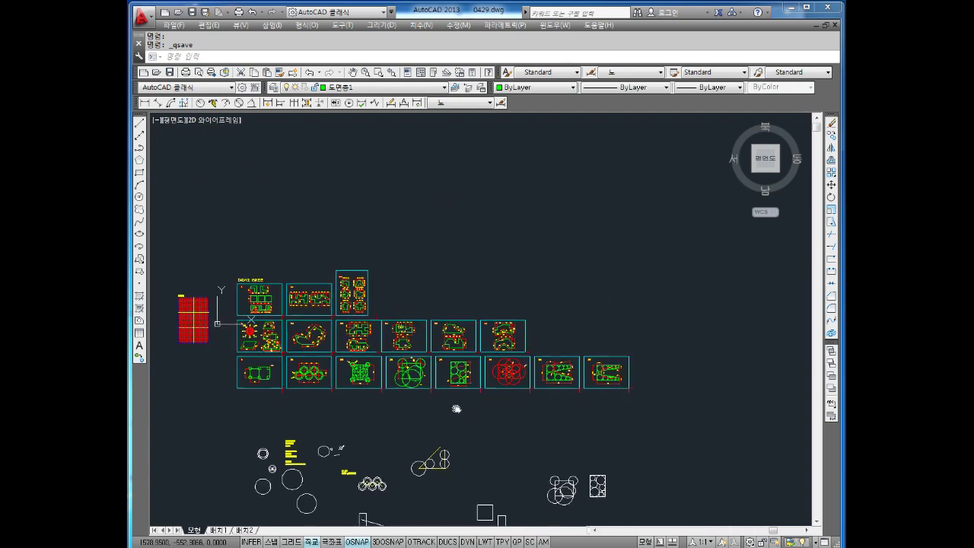
{"action": "middle_click_drag", "start_coordinate": [457, 406], "coordinate": [465, 377]}
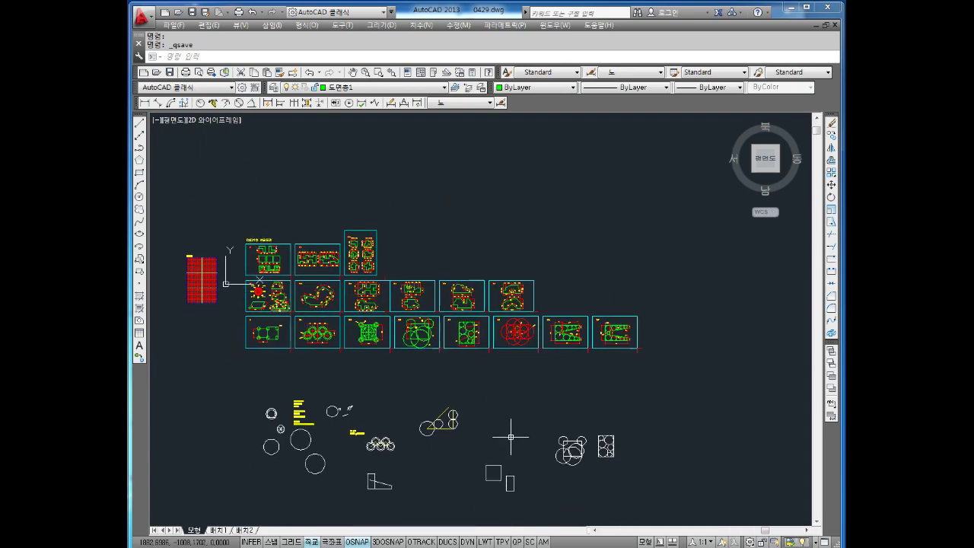
{"action": "scroll", "coordinate": [393, 452], "scroll_direction": "up", "scroll_amount": 2}
{"action": "left_click", "coordinate": [417, 417]}
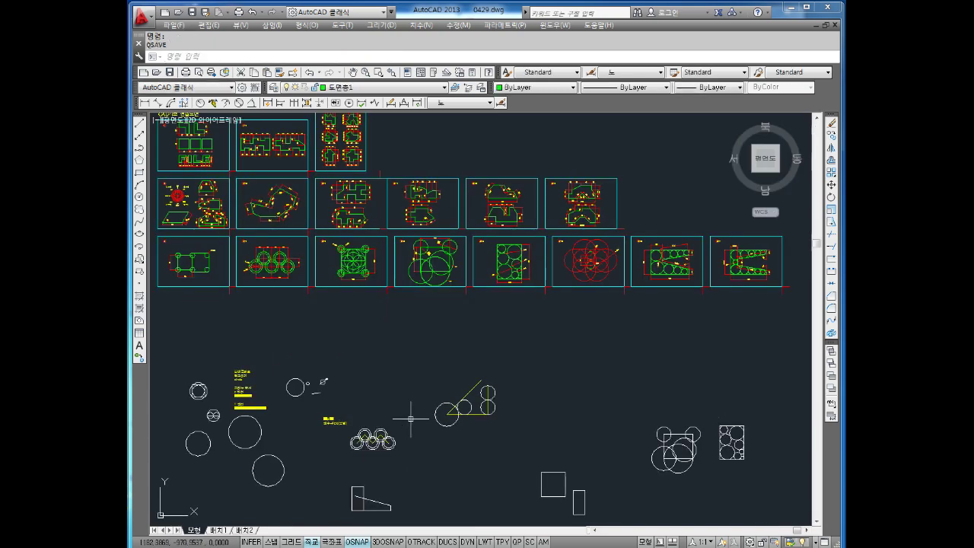
{"action": "left_click", "coordinate": [391, 431]}
{"action": "key", "text": "Delete"}
{"action": "middle_click_drag", "start_coordinate": [346, 354], "coordinate": [370, 334]}
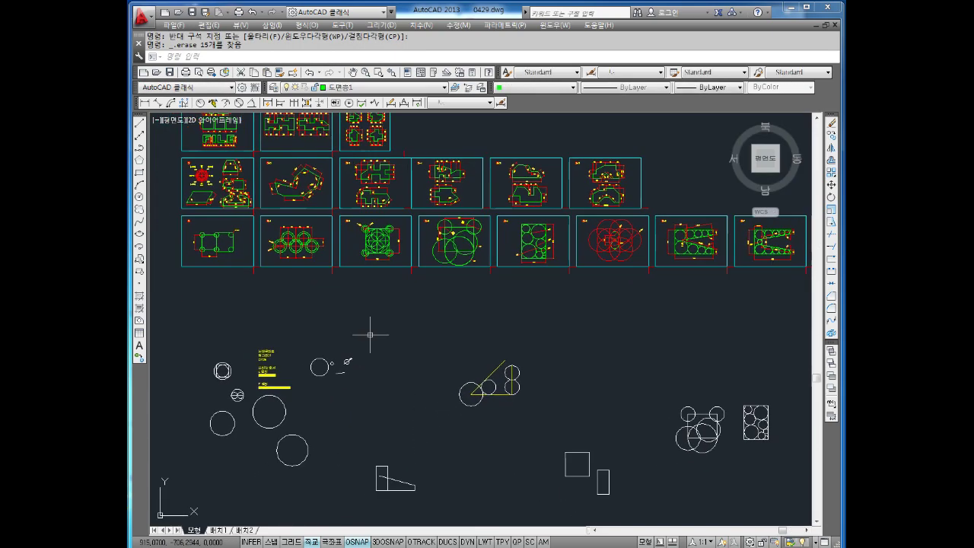
{"action": "left_click", "coordinate": [370, 335]}
{"action": "left_click", "coordinate": [163, 502]}
{"action": "key", "text": "Delete"}
Erase the remaining scratch groups, including the right-hand scratch shapes.
{"action": "middle_click_drag", "start_coordinate": [385, 420], "coordinate": [374, 383]}
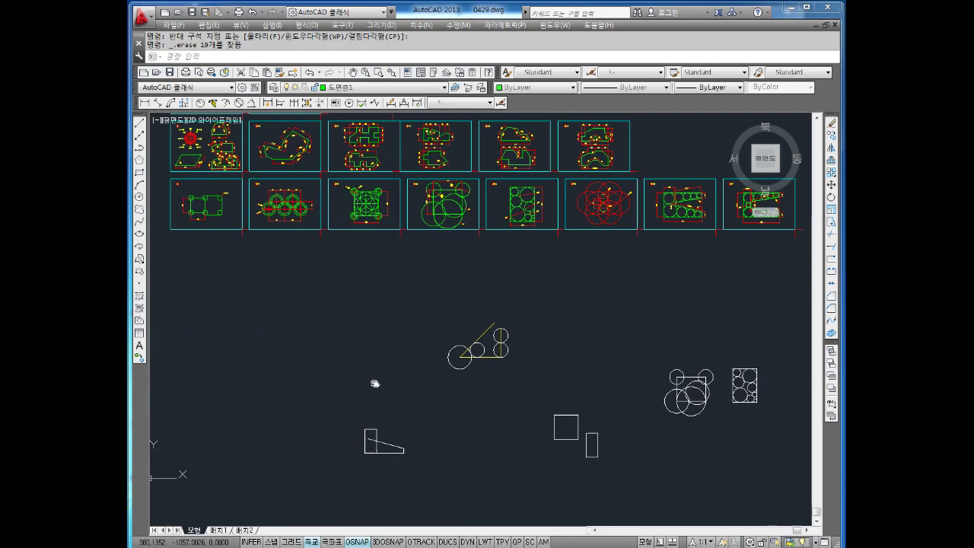
{"action": "left_click", "coordinate": [411, 422]}
{"action": "left_click", "coordinate": [279, 483]}
{"action": "key", "text": "Delete"}
{"action": "left_click", "coordinate": [522, 479]}
{"action": "key", "text": "Delete"}
{"action": "scroll", "coordinate": [610, 416], "scroll_direction": "up", "scroll_amount": 2}
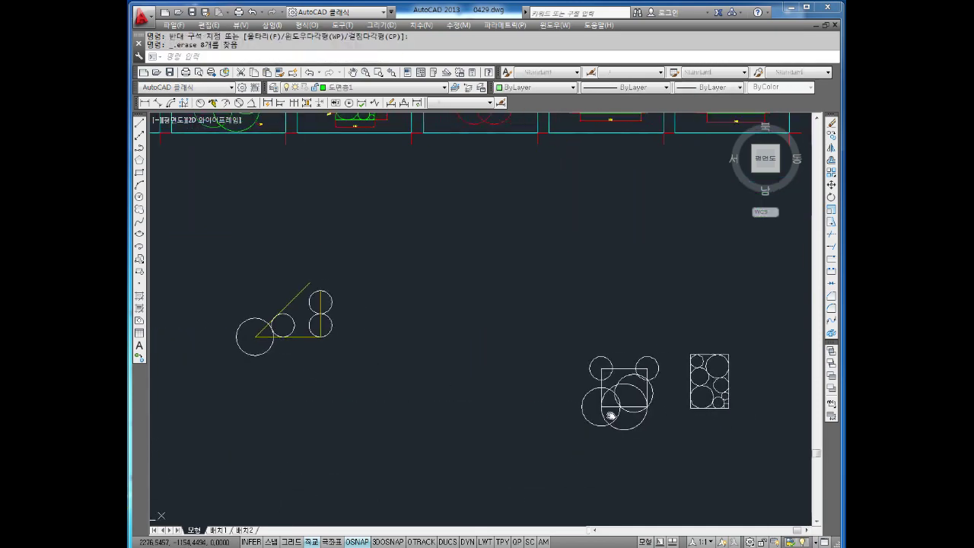
{"action": "left_click", "coordinate": [765, 330]}
{"action": "left_click", "coordinate": [542, 453]}
{"action": "key", "text": "Delete"}
{"action": "scroll", "coordinate": [567, 443], "scroll_direction": "down", "scroll_amount": 4}
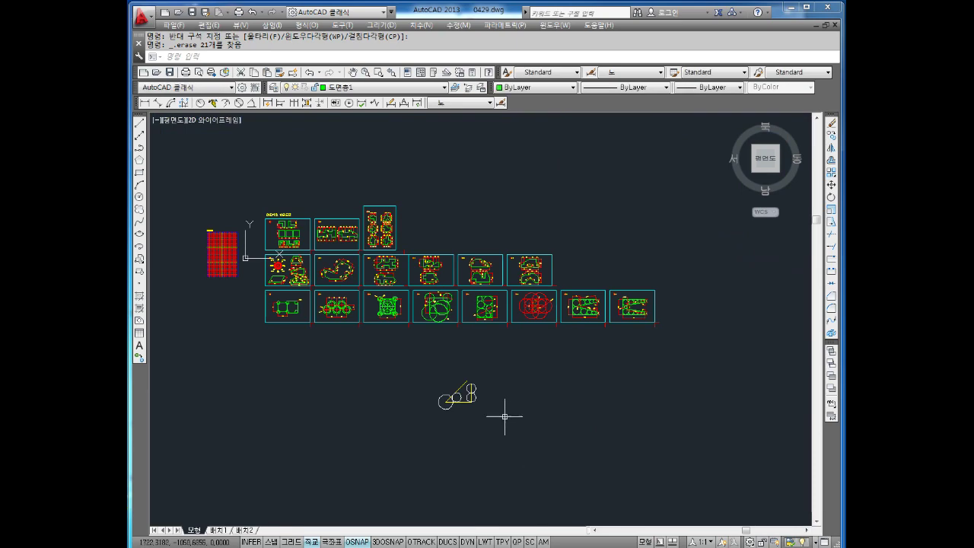
{"action": "scroll", "coordinate": [505, 416], "scroll_direction": "up", "scroll_amount": 2}
Copy the whole 3-7 frame and its drawing to a spot right beside it.
{"action": "middle_click_drag", "start_coordinate": [678, 356], "coordinate": [435, 370]}
{"action": "scroll", "coordinate": [535, 287], "scroll_direction": "up", "scroll_amount": 2}
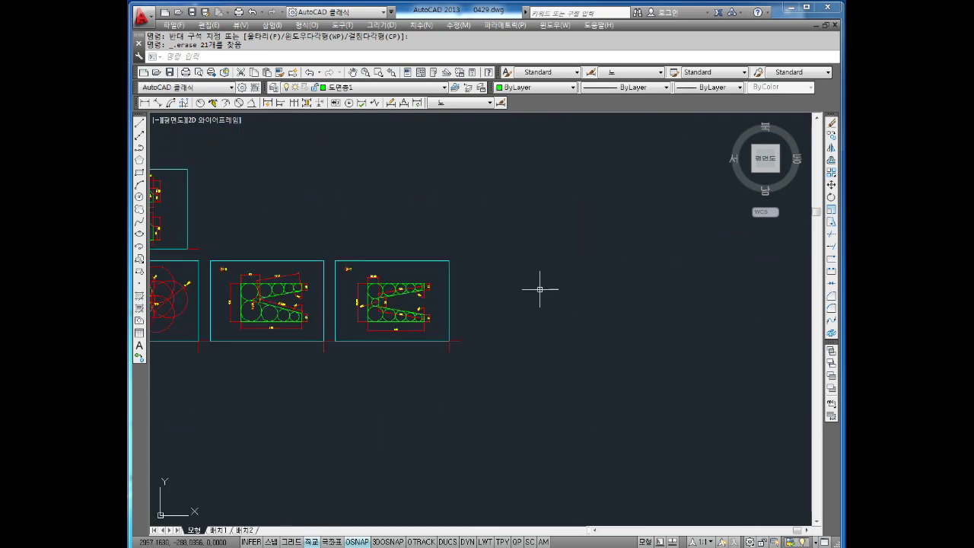
{"action": "key", "text": "Escape"}
{"action": "key", "text": "Escape"}
{"action": "key", "text": "Return"}
{"action": "scroll", "coordinate": [374, 221], "scroll_direction": "up", "scroll_amount": 4}
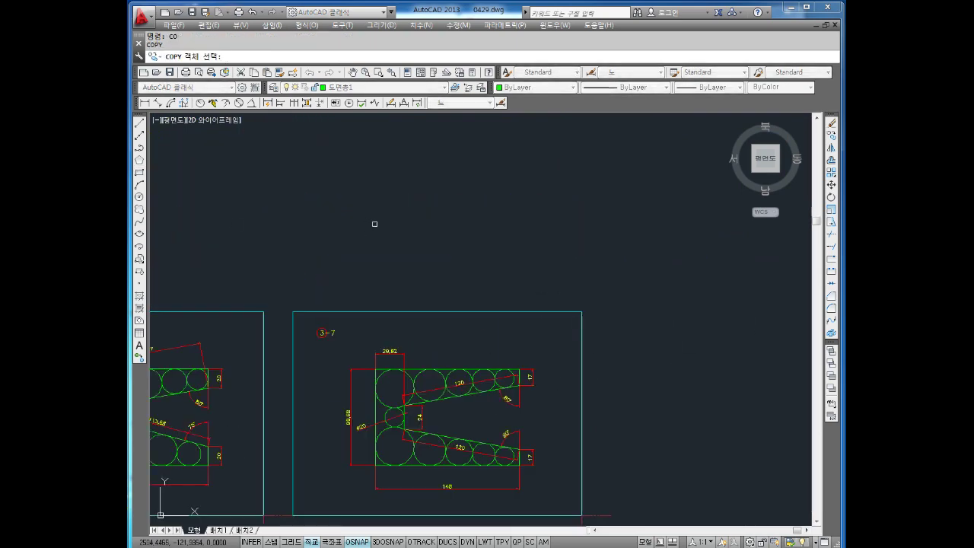
{"action": "left_click", "coordinate": [649, 203]}
{"action": "left_click", "coordinate": [288, 507]}
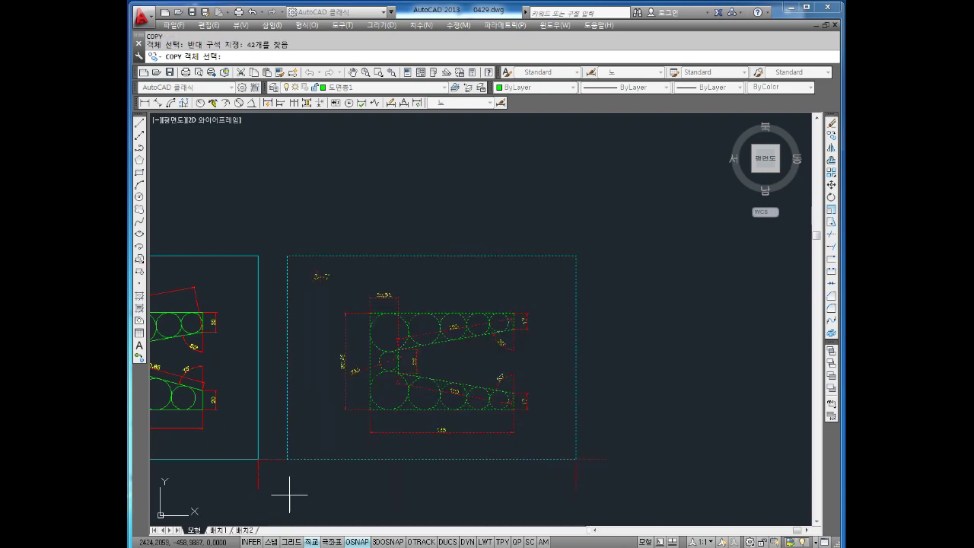
{"action": "key", "text": "Return"}
{"action": "left_click", "coordinate": [258, 459]}
{"action": "left_click", "coordinate": [590, 457]}
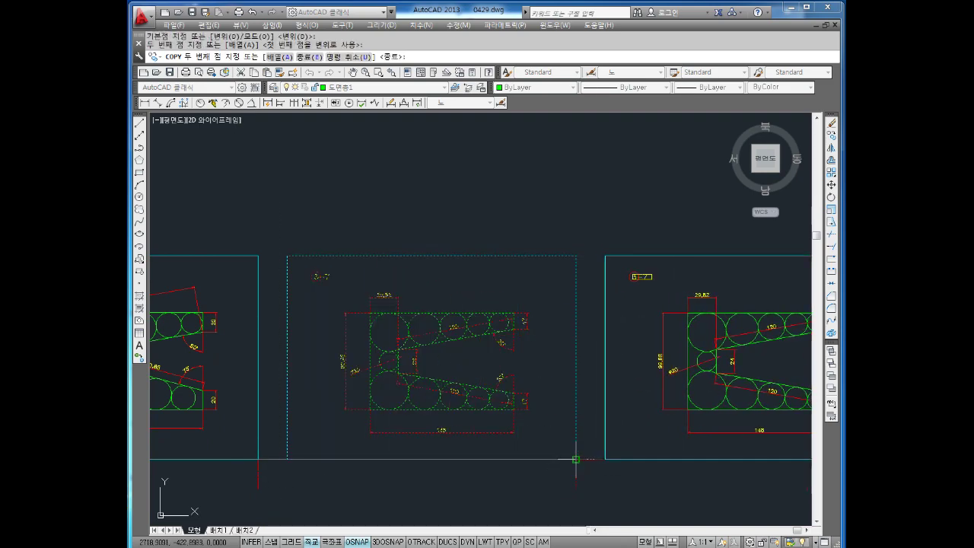
{"action": "key", "text": "Escape"}
{"action": "middle_click_drag", "start_coordinate": [611, 434], "coordinate": [540, 415]}
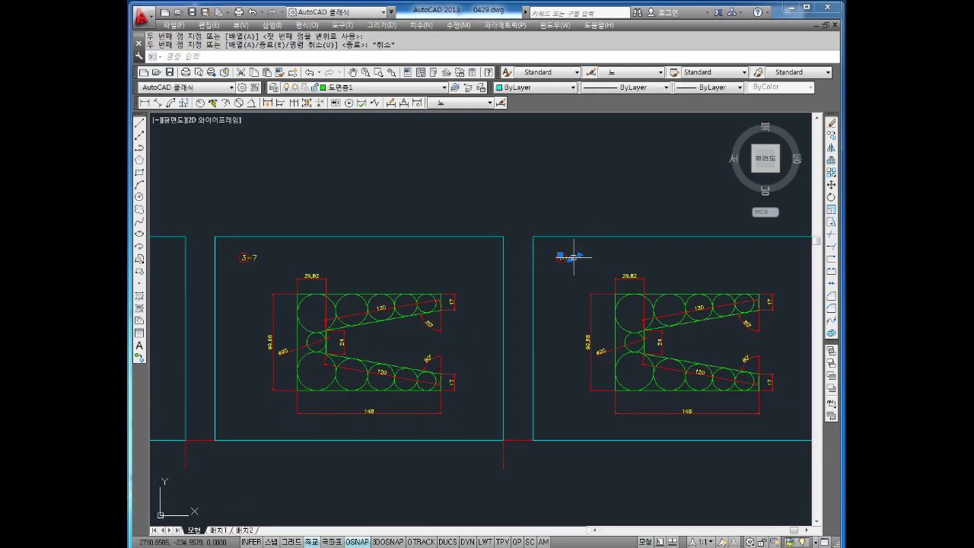
Relabel the copied frame 3-8 and erase the copied wedge drawing inside it.
{"action": "double_click", "coordinate": [574, 257]}
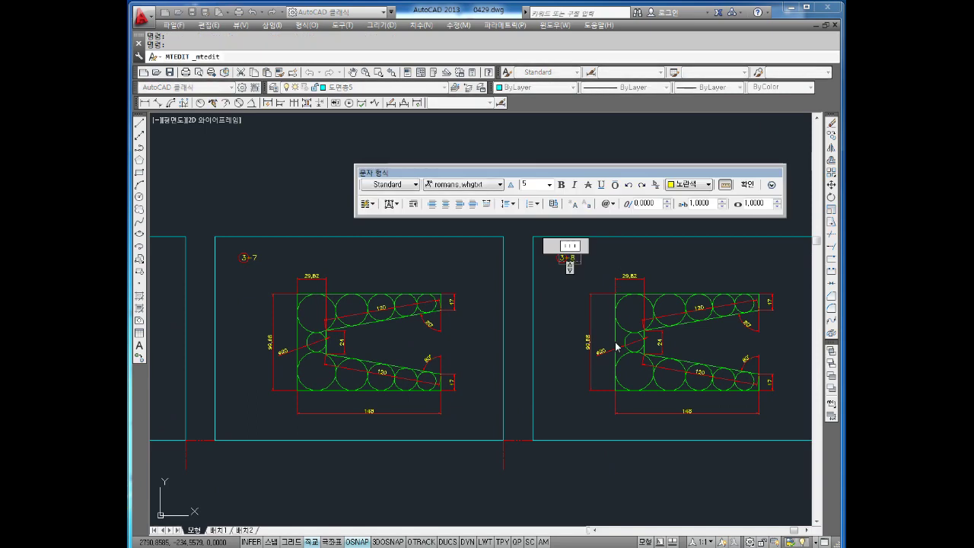
{"action": "key", "text": "Escape"}
{"action": "middle_click_drag", "start_coordinate": [653, 348], "coordinate": [586, 334]}
{"action": "left_click", "coordinate": [727, 269]}
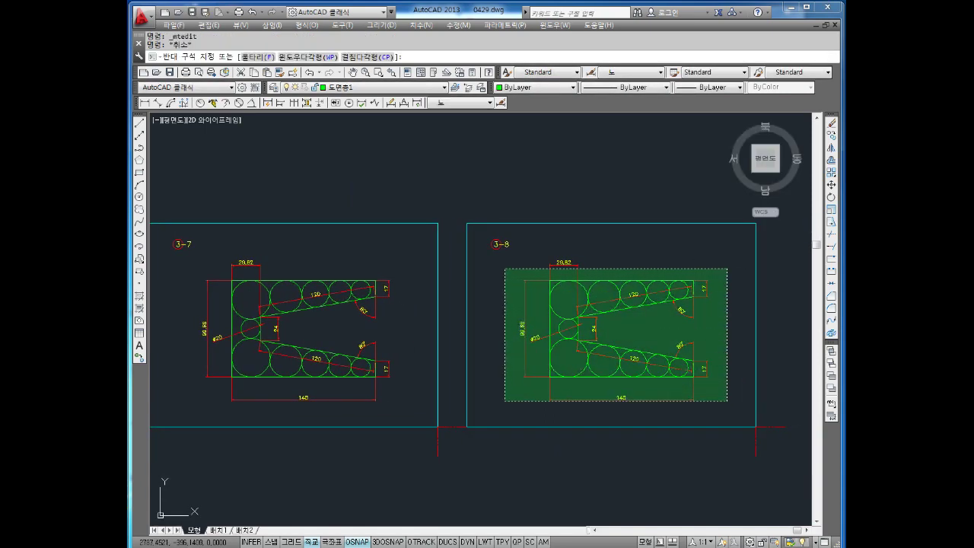
{"action": "left_click", "coordinate": [505, 400]}
{"action": "key", "text": "Delete"}
Move the triangle-and-circles sketch from below into the empty 3-8 frame, with ortho off.
{"action": "scroll", "coordinate": [518, 388], "scroll_direction": "down", "scroll_amount": 3}
{"action": "scroll", "coordinate": [502, 377], "scroll_direction": "down", "scroll_amount": 1}
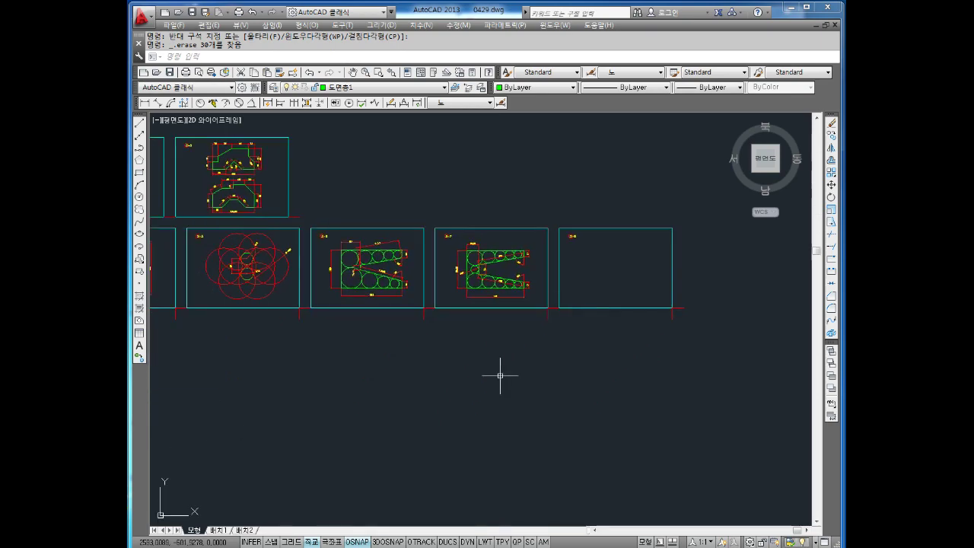
{"action": "middle_click_drag", "start_coordinate": [336, 414], "coordinate": [465, 305]}
{"action": "middle_click_drag", "start_coordinate": [269, 374], "coordinate": [403, 374]}
{"action": "key", "text": "Escape"}
{"action": "key", "text": "Escape"}
{"action": "type", "text": "M"}
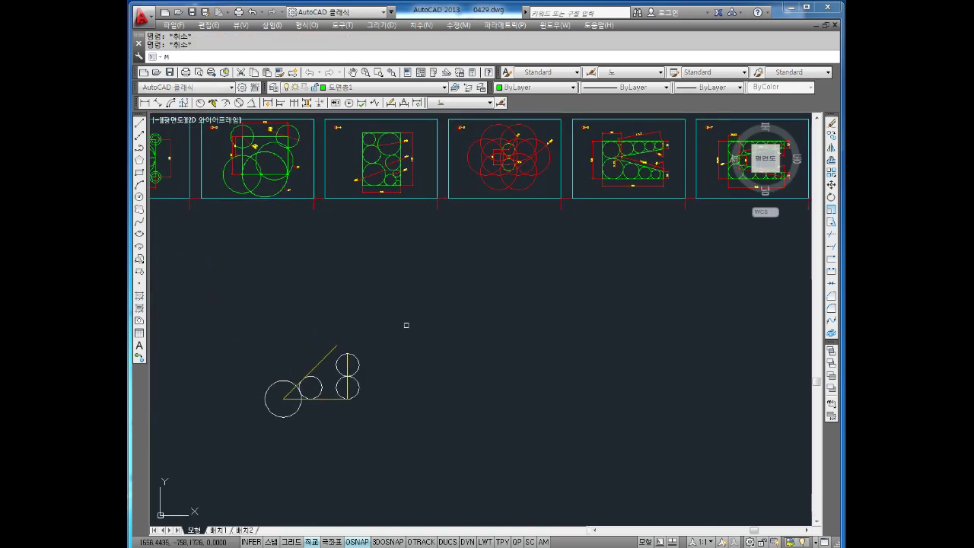
{"action": "key", "text": "Return"}
{"action": "left_click_drag", "start_coordinate": [407, 325], "coordinate": [210, 464]}
{"action": "key", "text": "Return"}
{"action": "left_click", "coordinate": [283, 398]}
{"action": "middle_click_drag", "start_coordinate": [642, 265], "coordinate": [412, 429]}
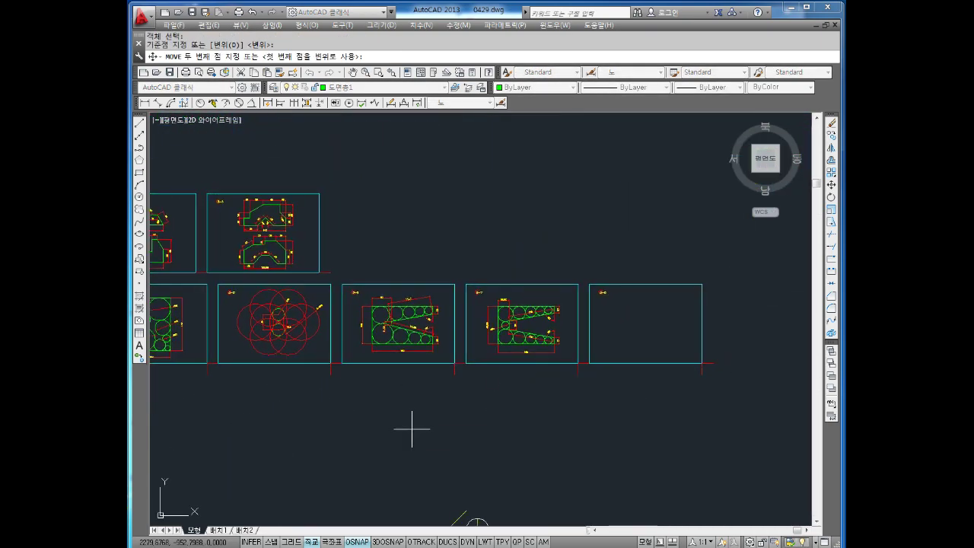
{"action": "key", "text": "F8"}
{"action": "scroll", "coordinate": [621, 335], "scroll_direction": "up", "scroll_amount": 2}
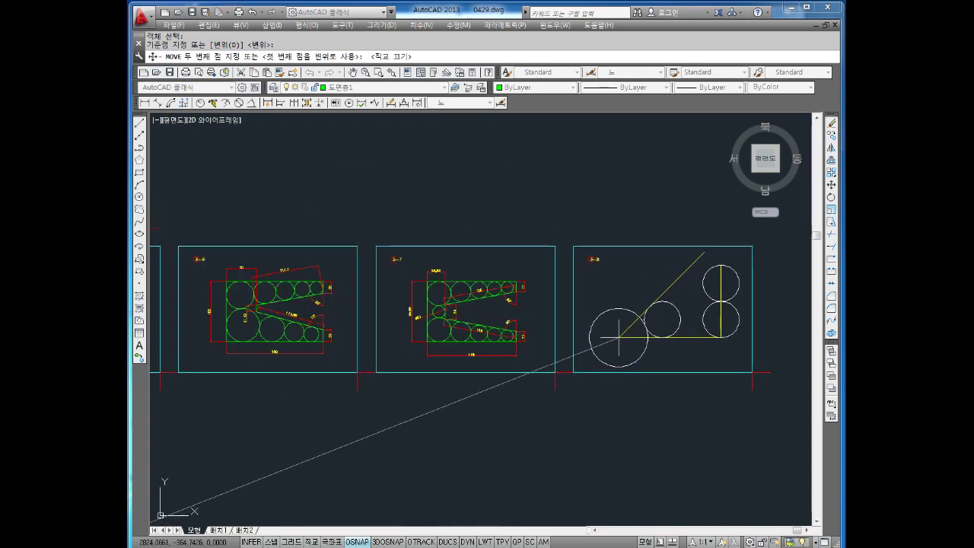
{"action": "key", "text": "Escape"}
{"action": "key", "text": "Escape"}
{"action": "middle_click_drag", "start_coordinate": [618, 340], "coordinate": [525, 339]}
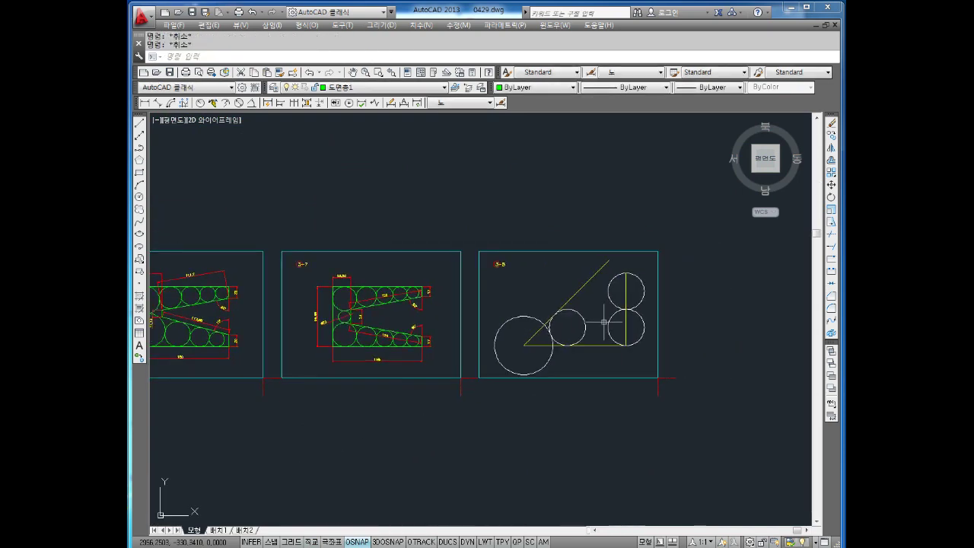
{"action": "scroll", "coordinate": [550, 325], "scroll_direction": "up", "scroll_amount": 2}
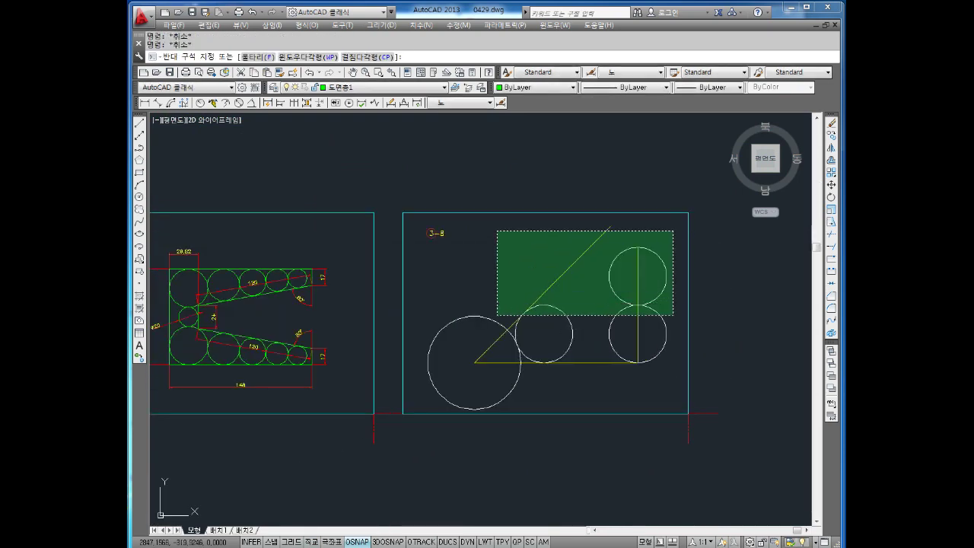
Put the whole 3-8 sketch on layer 도면층1.
{"action": "left_click_drag", "start_coordinate": [678, 239], "coordinate": [438, 375]}
{"action": "left_click", "coordinate": [444, 87]}
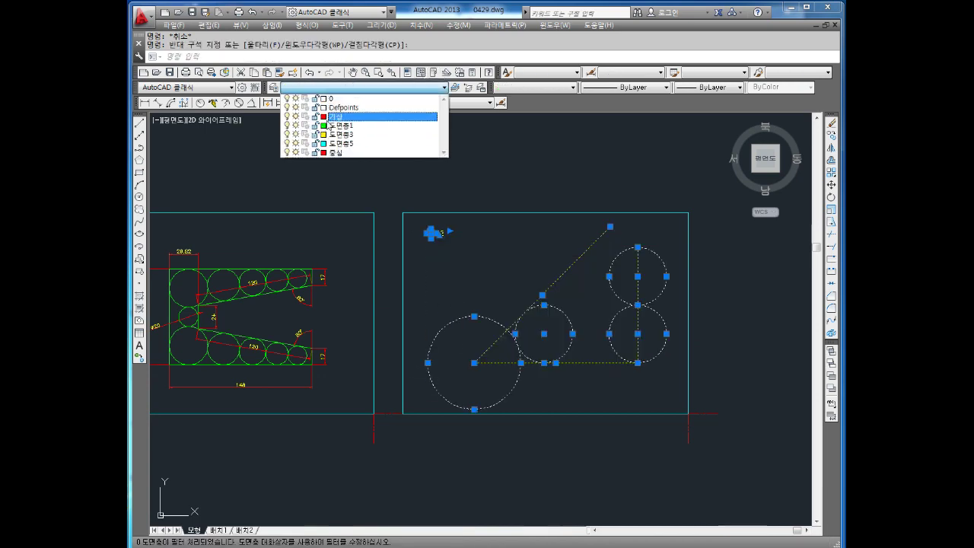
{"action": "left_click", "coordinate": [335, 125]}
{"action": "key", "text": "Escape"}
{"action": "key", "text": "Escape"}
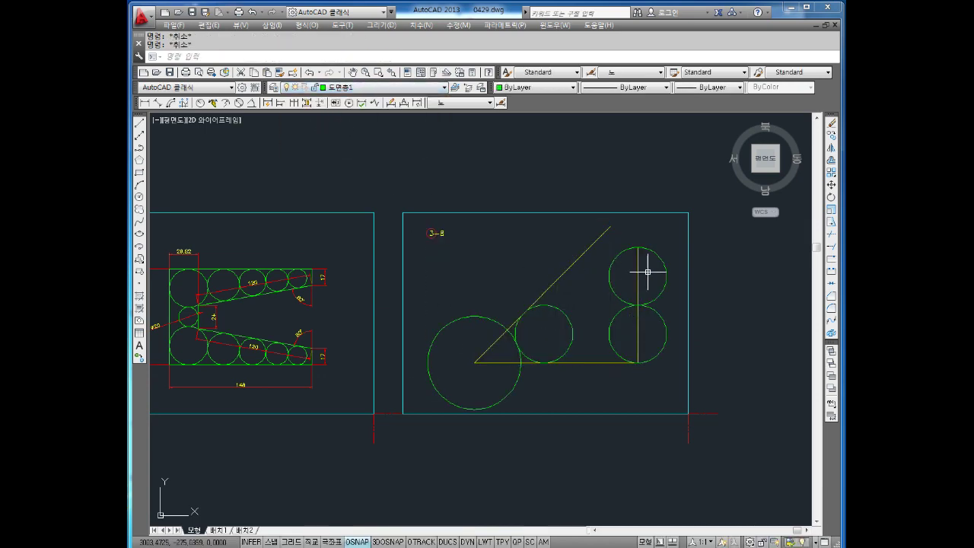
Change the triangle's yellow construction lines to green.
{"action": "left_click_drag", "start_coordinate": [647, 272], "coordinate": [629, 286]}
{"action": "left_click_drag", "start_coordinate": [586, 373], "coordinate": [565, 348]}
{"action": "left_click_drag", "start_coordinate": [583, 282], "coordinate": [544, 229]}
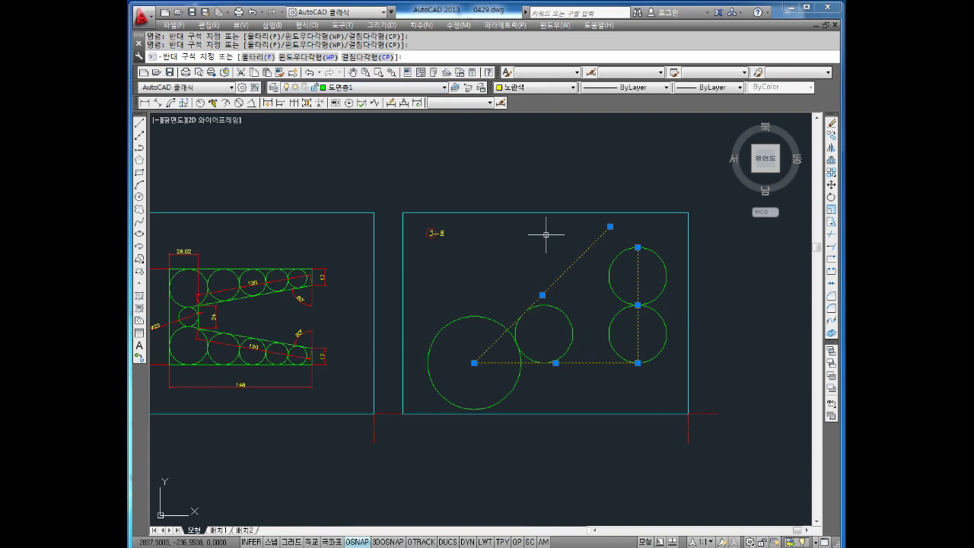
{"action": "left_click", "coordinate": [516, 89]}
{"action": "left_click", "coordinate": [522, 120]}
{"action": "key", "text": "Escape"}
{"action": "key", "text": "Escape"}
{"action": "middle_click_drag", "start_coordinate": [502, 338], "coordinate": [501, 315]}
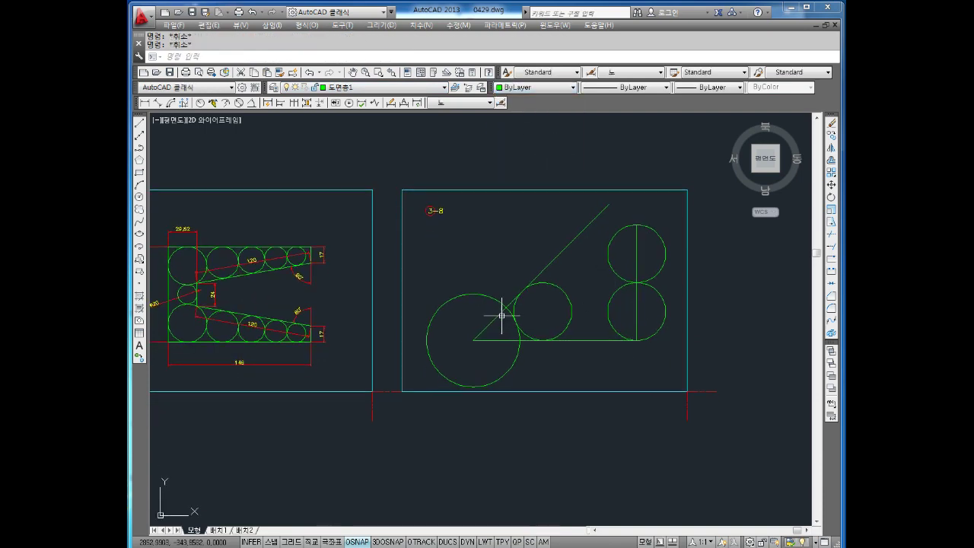
{"action": "scroll", "coordinate": [501, 315], "scroll_direction": "up", "scroll_amount": 2}
Add a Ø96.79 diameter dimension to the large circle, then delete it.
{"action": "left_click", "coordinate": [225, 103]}
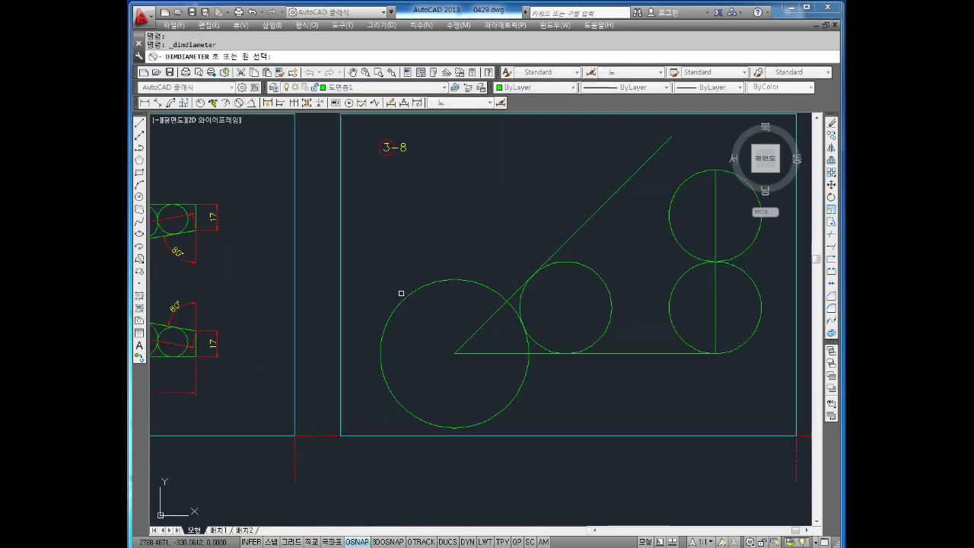
{"action": "left_click", "coordinate": [408, 297]}
{"action": "left_click", "coordinate": [394, 276]}
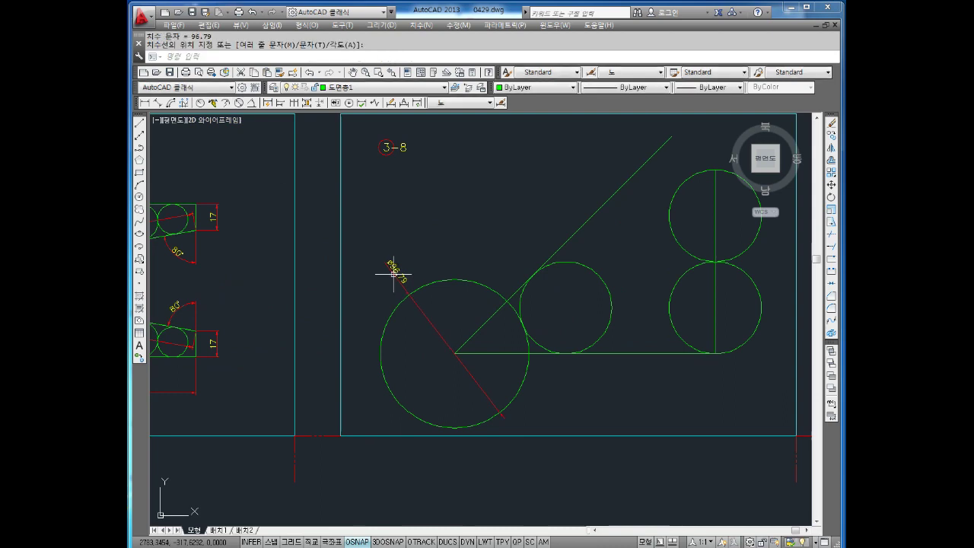
{"action": "key", "text": "Escape"}
{"action": "left_click", "coordinate": [435, 326]}
{"action": "key", "text": "Delete"}
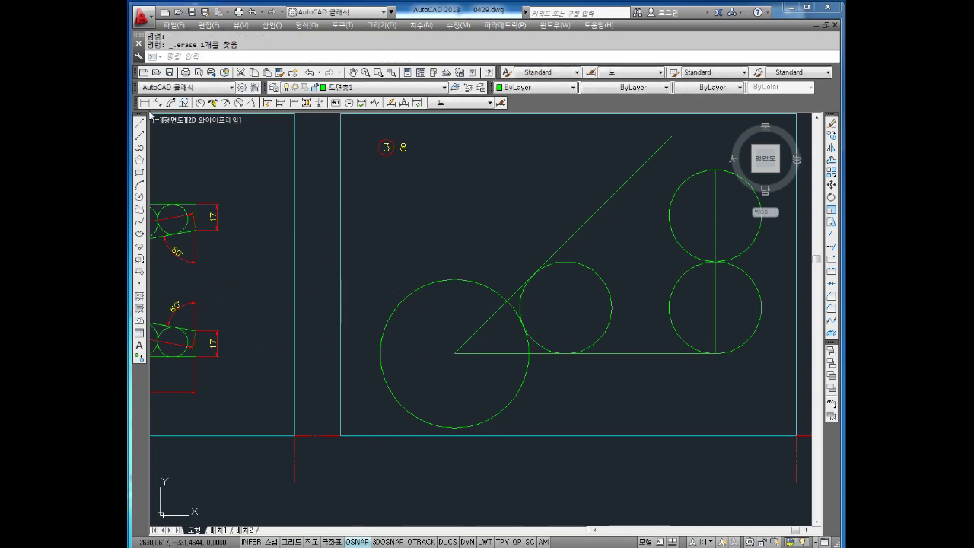
Dimension the base line as 170 and the diagonal as an aligned 200.
{"action": "left_click", "coordinate": [146, 103]}
{"action": "left_click", "coordinate": [450, 355]}
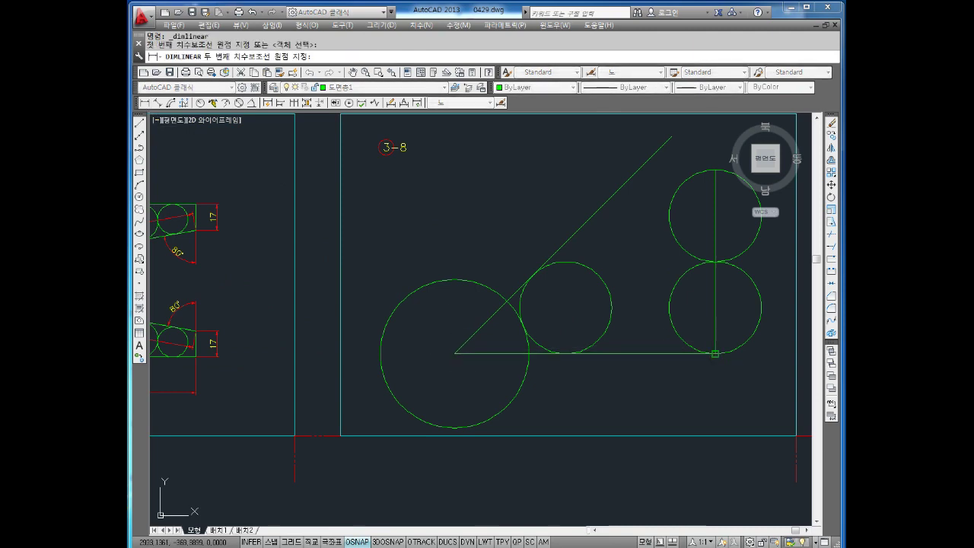
{"action": "left_click", "coordinate": [716, 353]}
{"action": "left_click", "coordinate": [677, 396]}
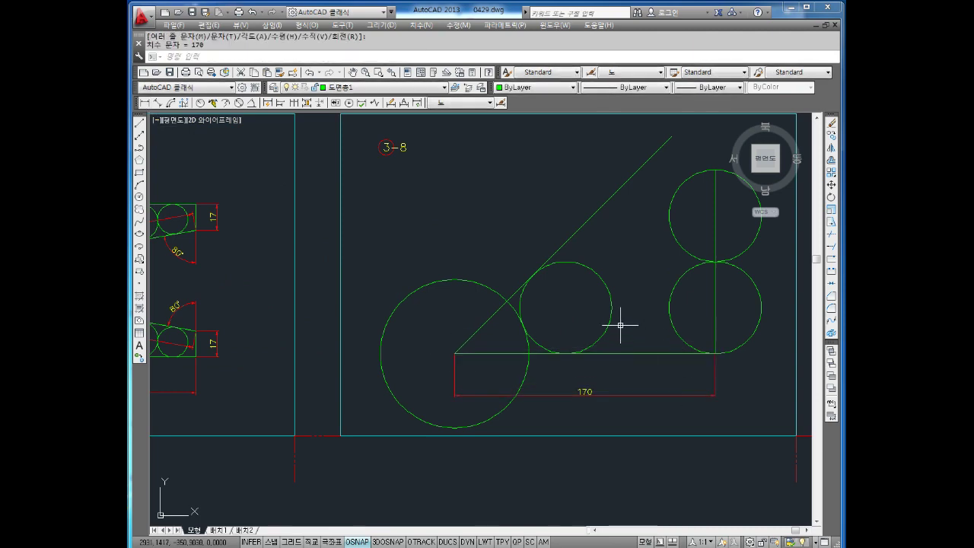
{"action": "left_click", "coordinate": [157, 103]}
{"action": "left_click", "coordinate": [454, 353]}
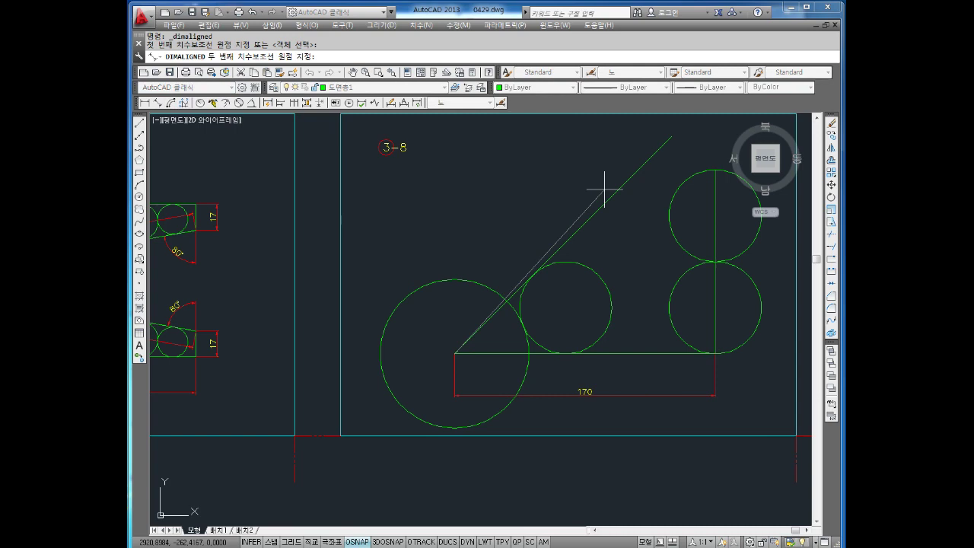
{"action": "left_click", "coordinate": [671, 137]}
{"action": "left_click", "coordinate": [591, 140]}
{"action": "key", "text": "Escape"}
{"action": "key", "text": "Escape"}
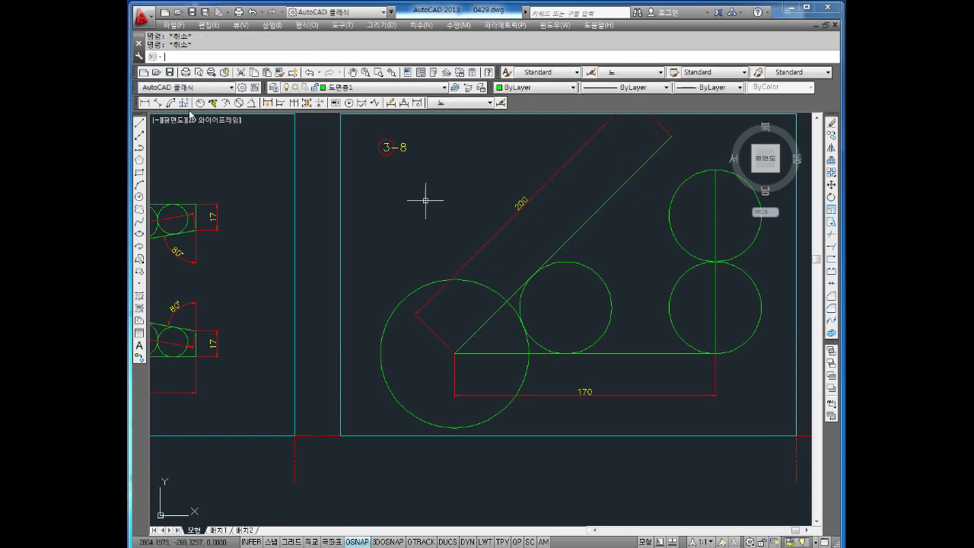
Add the 45° angle between diagonal and base, and an R30 radius on the middle circle.
{"action": "left_click", "coordinate": [251, 103]}
{"action": "left_click", "coordinate": [613, 199]}
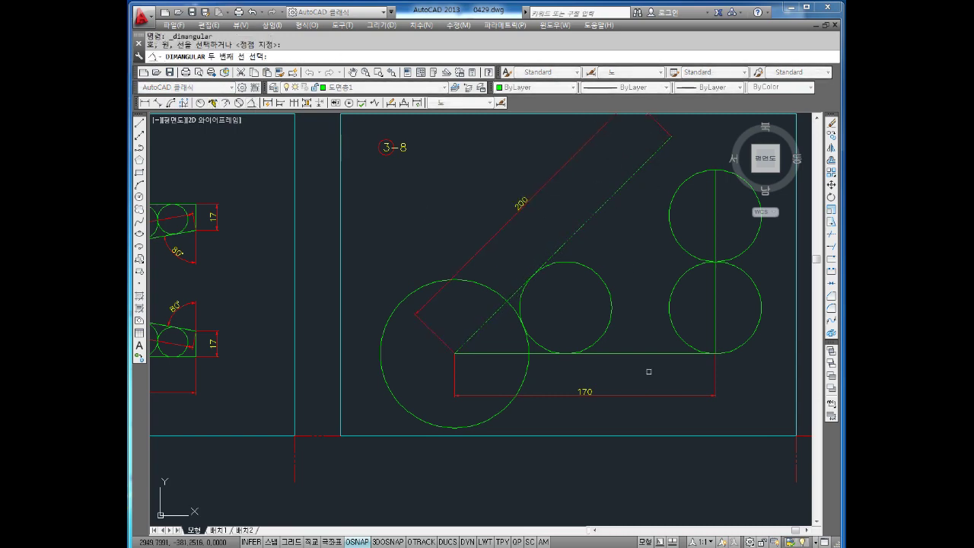
{"action": "left_click", "coordinate": [639, 353]}
{"action": "left_click", "coordinate": [637, 293]}
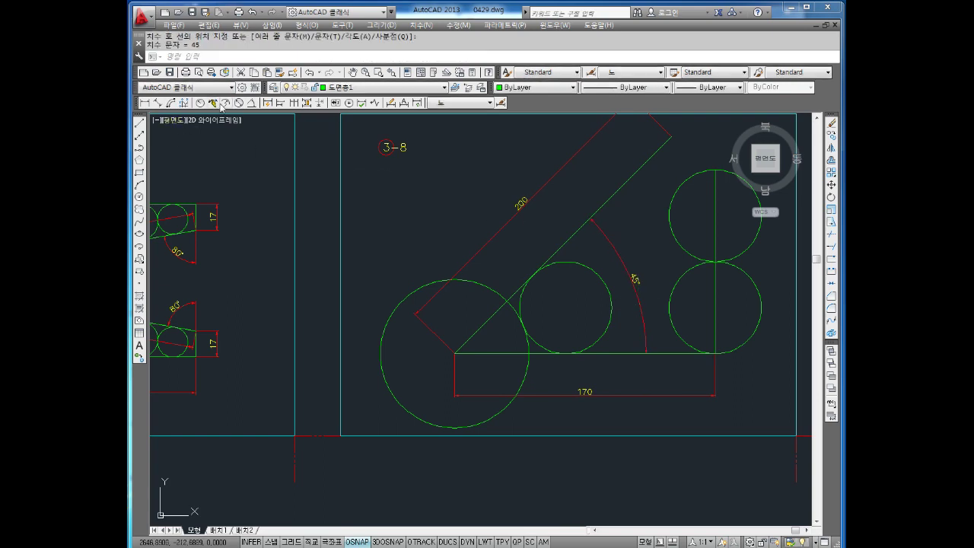
{"action": "left_click", "coordinate": [239, 104]}
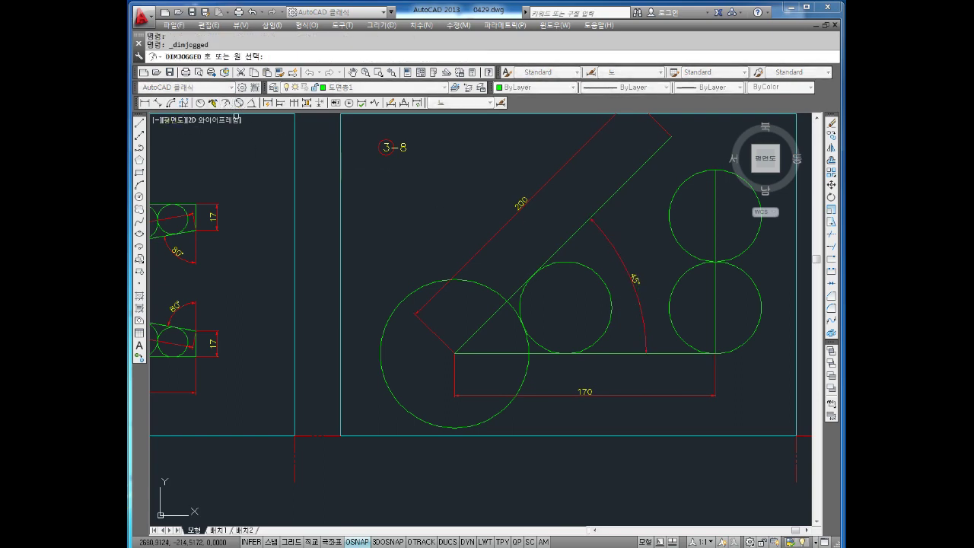
{"action": "left_click", "coordinate": [200, 103]}
{"action": "left_click", "coordinate": [589, 266]}
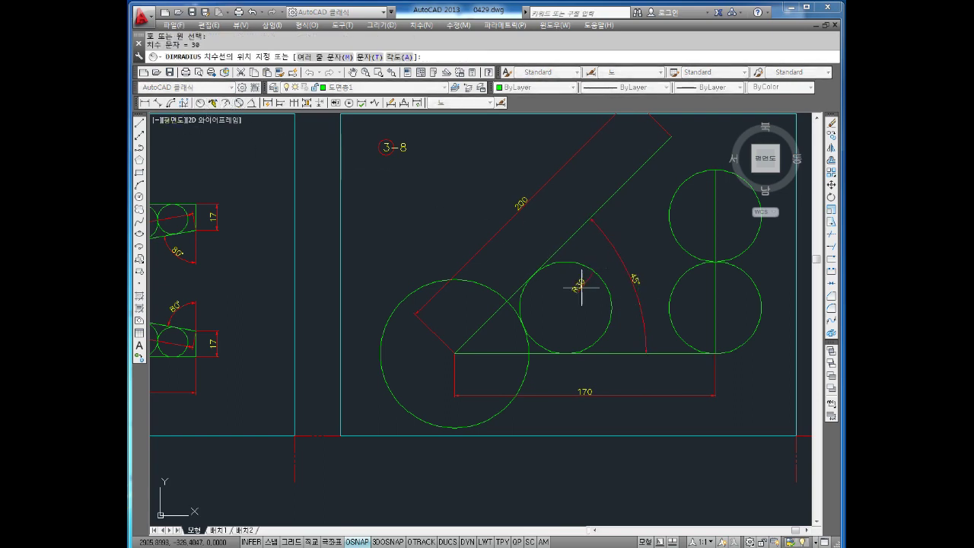
{"action": "left_click", "coordinate": [571, 289]}
{"action": "key", "text": "Escape"}
{"action": "key", "text": "Escape"}
Add a 120 aligned dimension across the stacked right-hand circles.
{"action": "mouse_move", "coordinate": [708, 337]}
{"action": "middle_mouse_down"}
{"action": "mouse_move", "coordinate": [664, 312]}
{"action": "mouse_move", "coordinate": [644, 345]}
{"action": "middle_mouse_up"}
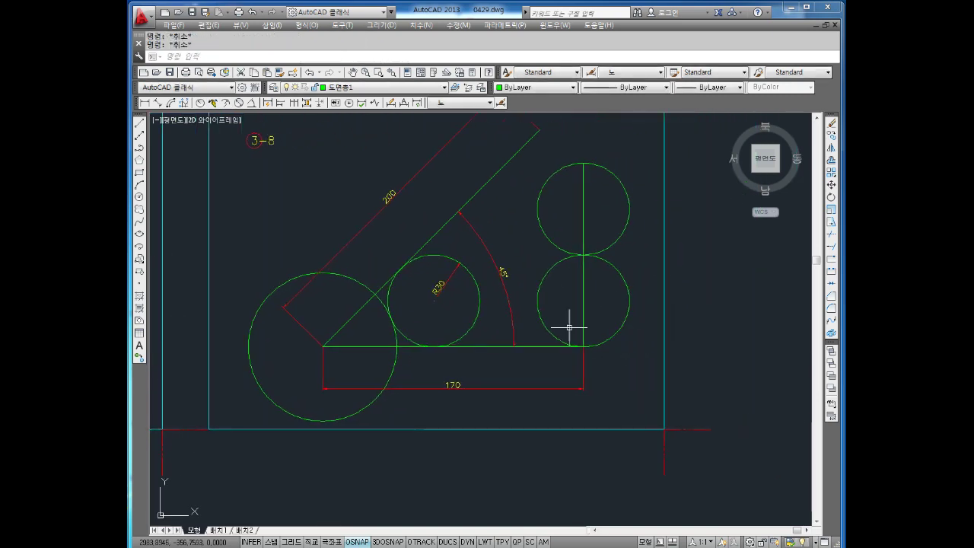
{"action": "left_click", "coordinate": [158, 105]}
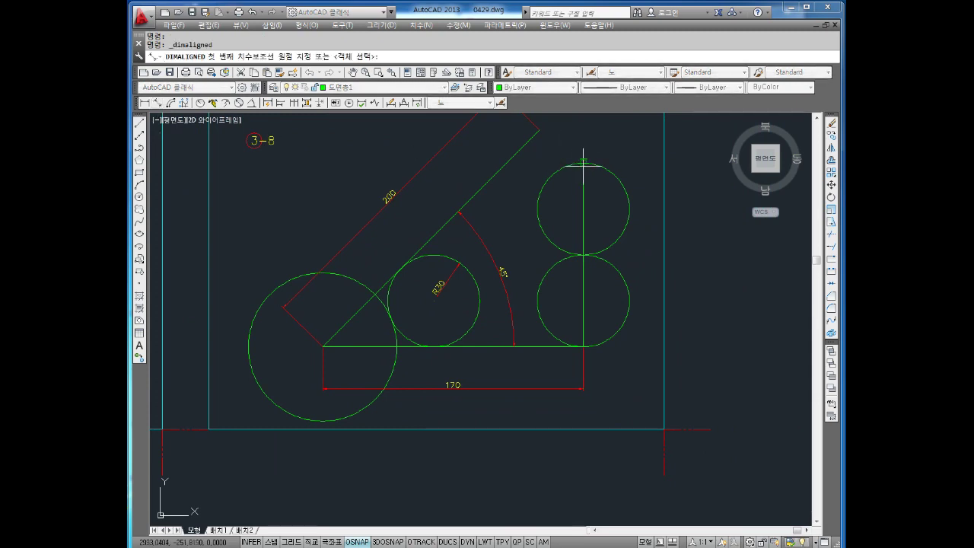
{"action": "left_click", "coordinate": [584, 163]}
{"action": "left_click", "coordinate": [584, 346]}
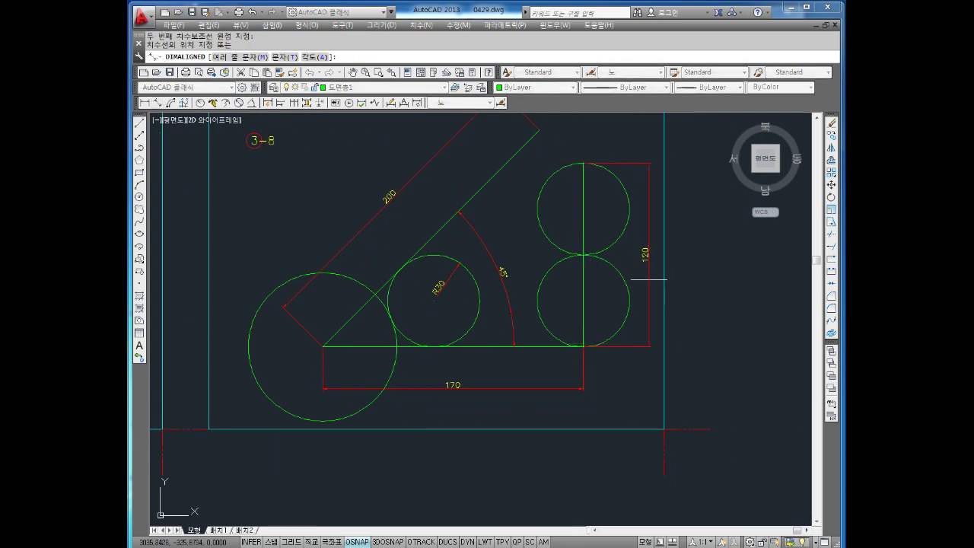
{"action": "left_click", "coordinate": [650, 279]}
{"action": "key", "text": "Escape"}
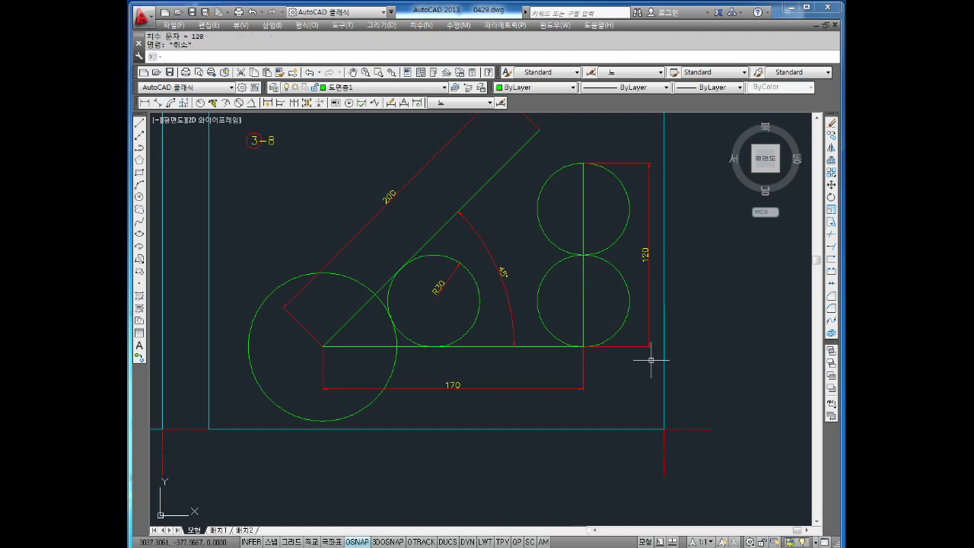
{"action": "scroll", "coordinate": [651, 360], "scroll_direction": "down", "scroll_amount": 2}
{"action": "scroll", "coordinate": [533, 226], "scroll_direction": "up", "scroll_amount": 2}
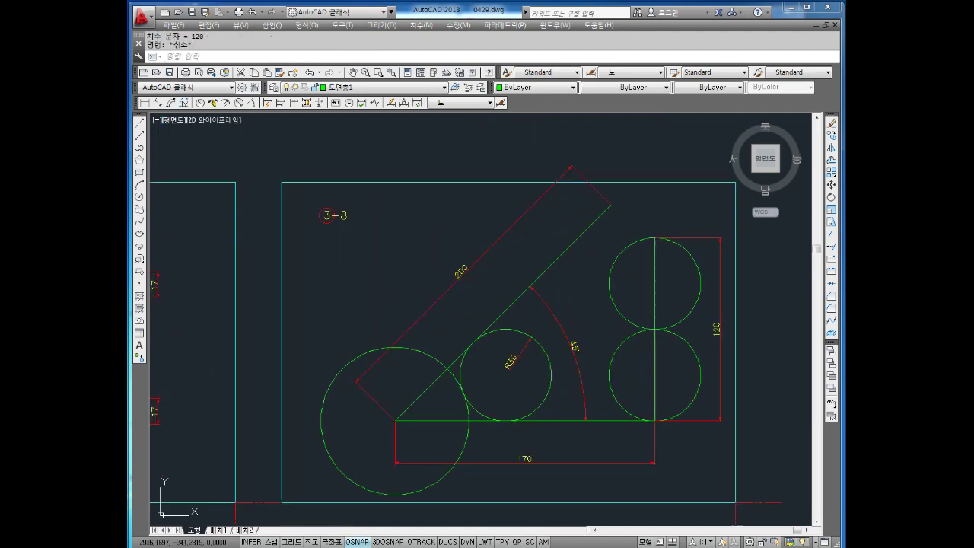
{"action": "left_click", "coordinate": [465, 275]}
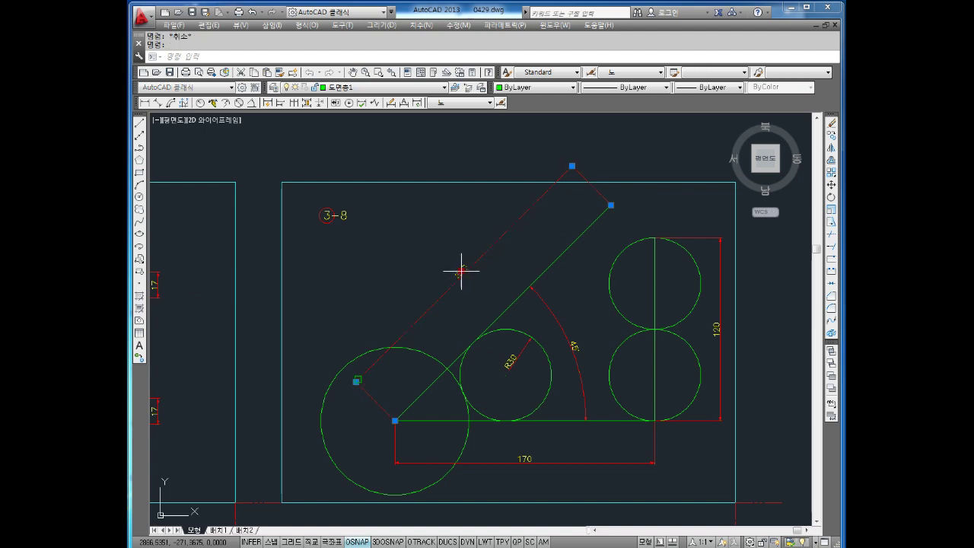
{"action": "left_click", "coordinate": [461, 271]}
{"action": "key", "text": "Escape"}
{"action": "key", "text": "Escape"}
{"action": "key", "text": "Escape"}
{"action": "middle_click_drag", "start_coordinate": [635, 303], "coordinate": [631, 276]}
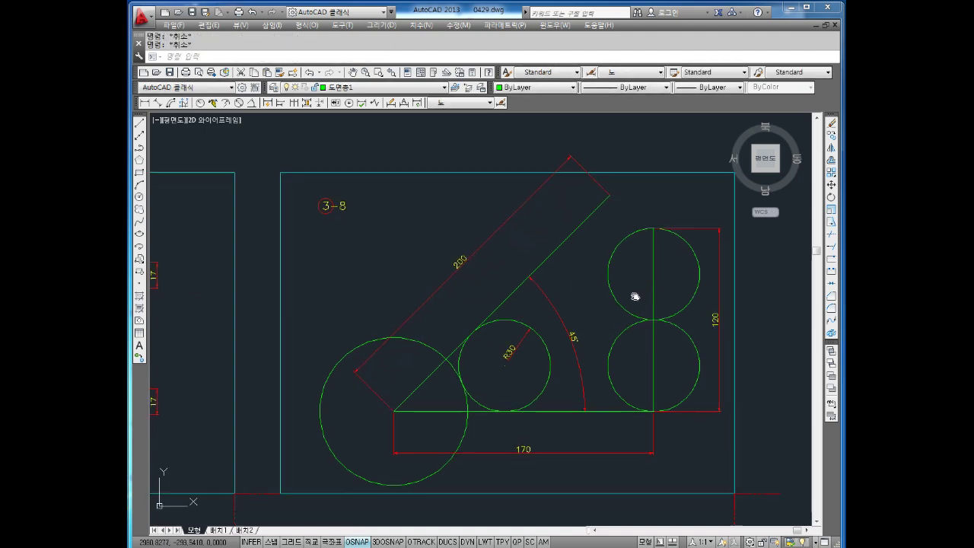
Scale the 3-8 triangle, circles and dimensions by 0.8, giving 136, 160, R24 and 96.
{"action": "type", "text": "sc"}
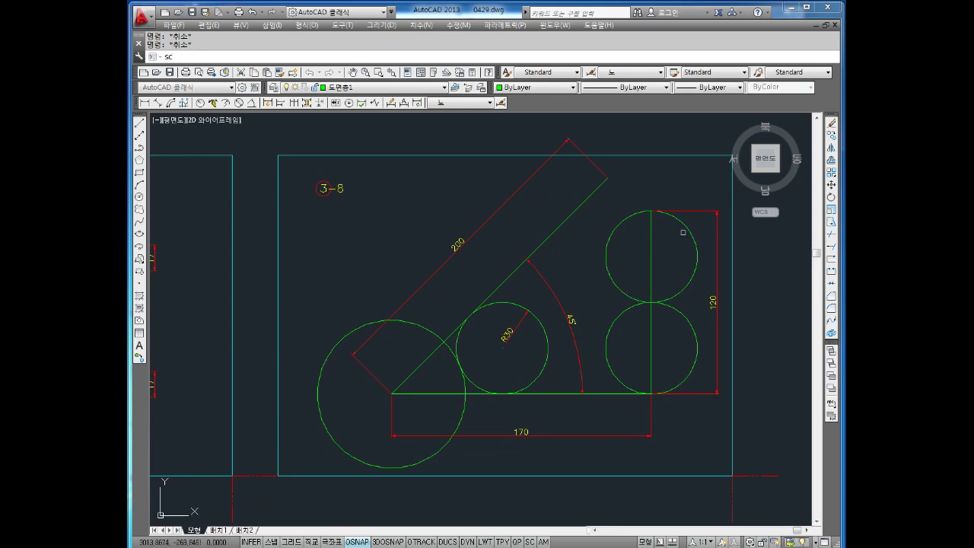
{"action": "key", "text": "Return"}
{"action": "left_click", "coordinate": [702, 177]}
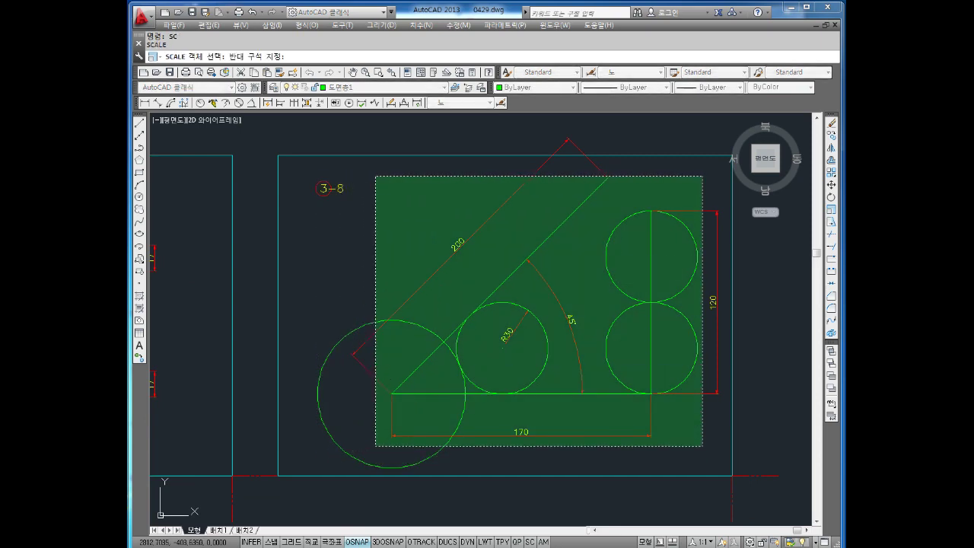
{"action": "left_click", "coordinate": [371, 449]}
{"action": "key", "text": "Return"}
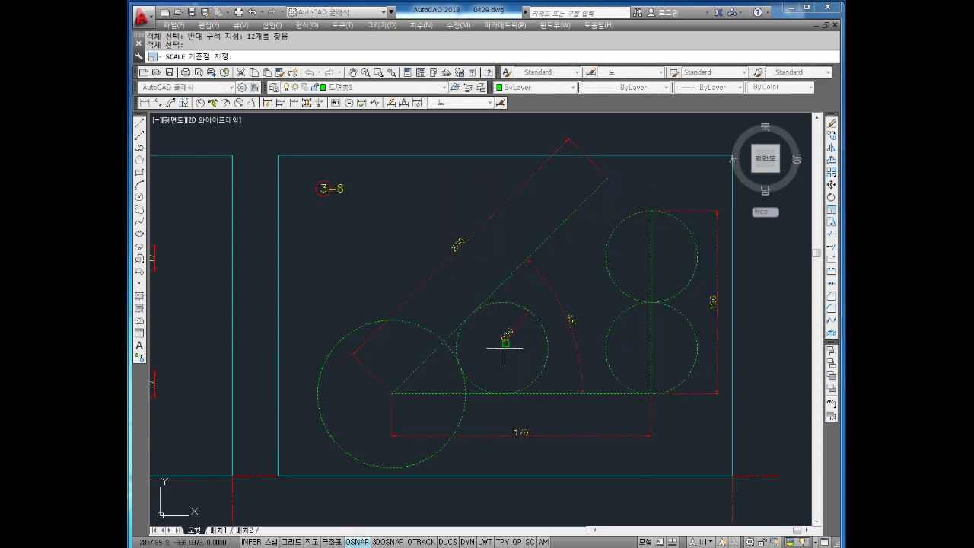
{"action": "left_click", "coordinate": [505, 347]}
{"action": "type", "text": "8"}
{"action": "key", "text": "Return"}
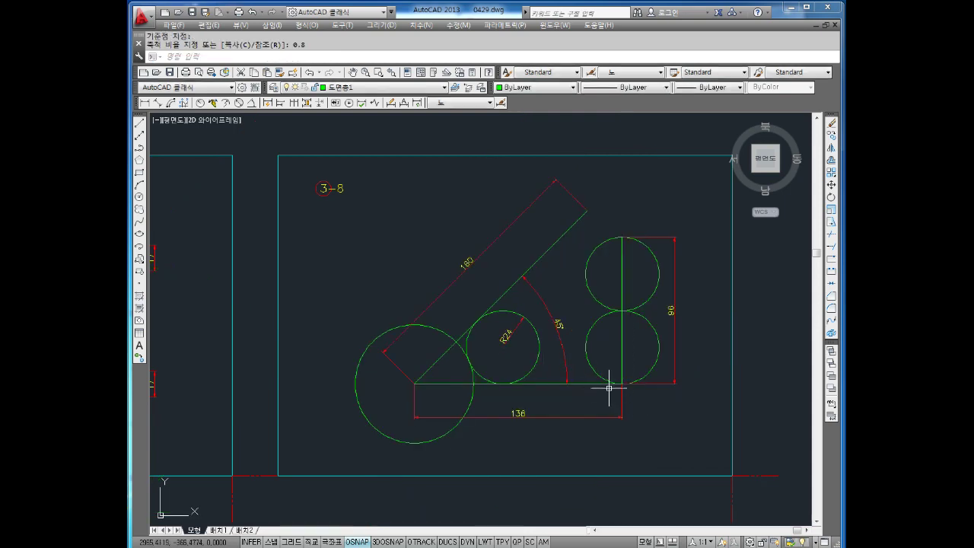
{"action": "key", "text": "Escape"}
{"action": "key", "text": "Escape"}
{"action": "scroll", "coordinate": [586, 348], "scroll_direction": "down", "scroll_amount": 1}
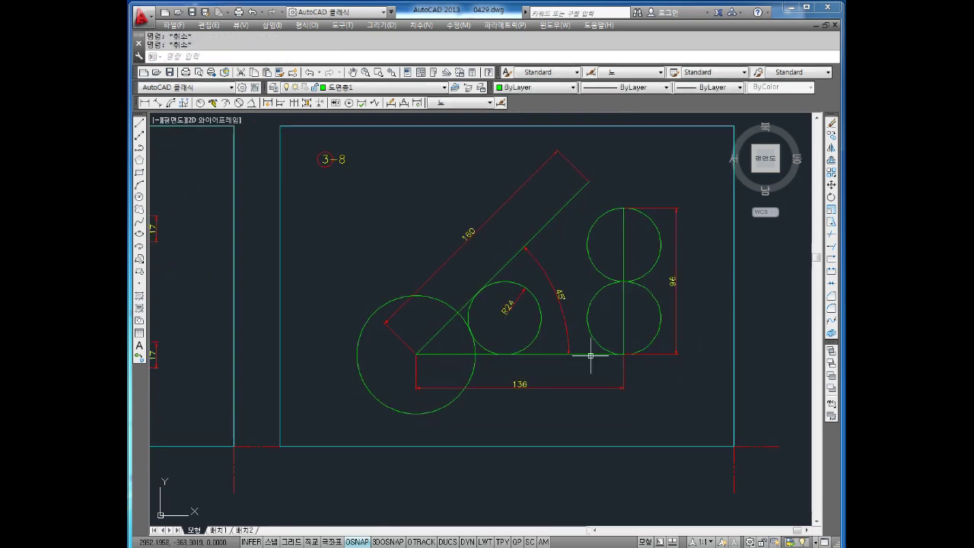
{"action": "scroll", "coordinate": [590, 356], "scroll_direction": "down", "scroll_amount": 5}
Save 0429.dwg and zoom out to review all the framed sheets.
{"action": "key", "text": "ctrl+s"}
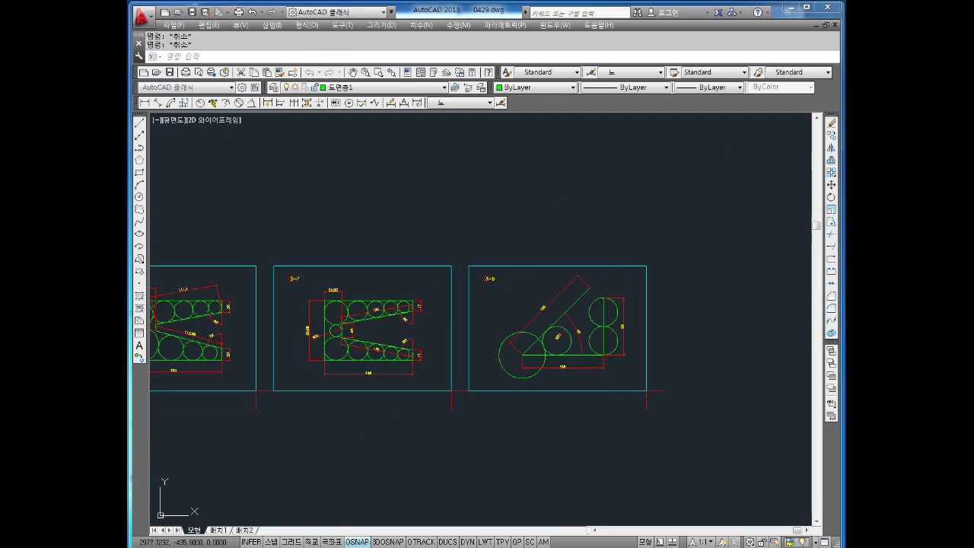
{"action": "middle_click_drag", "start_coordinate": [411, 338], "coordinate": [538, 325]}
{"action": "scroll", "coordinate": [538, 325], "scroll_direction": "down", "scroll_amount": 4}
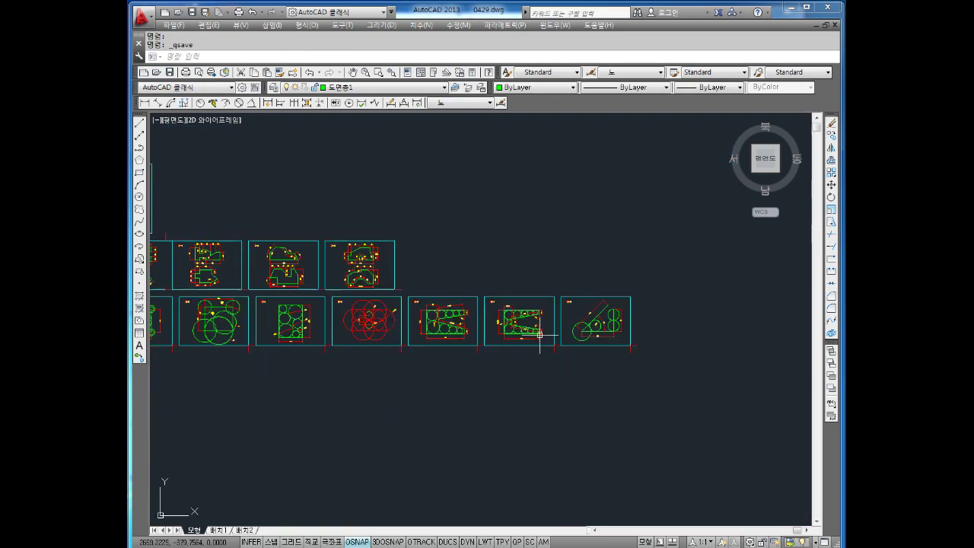
{"action": "scroll", "coordinate": [525, 349], "scroll_direction": "down", "scroll_amount": 1}
{"action": "scroll", "coordinate": [502, 362], "scroll_direction": "down", "scroll_amount": 1}
{"action": "scroll", "coordinate": [449, 355], "scroll_direction": "down", "scroll_amount": 2}
{"action": "middle_click_drag", "start_coordinate": [449, 355], "coordinate": [517, 332]}
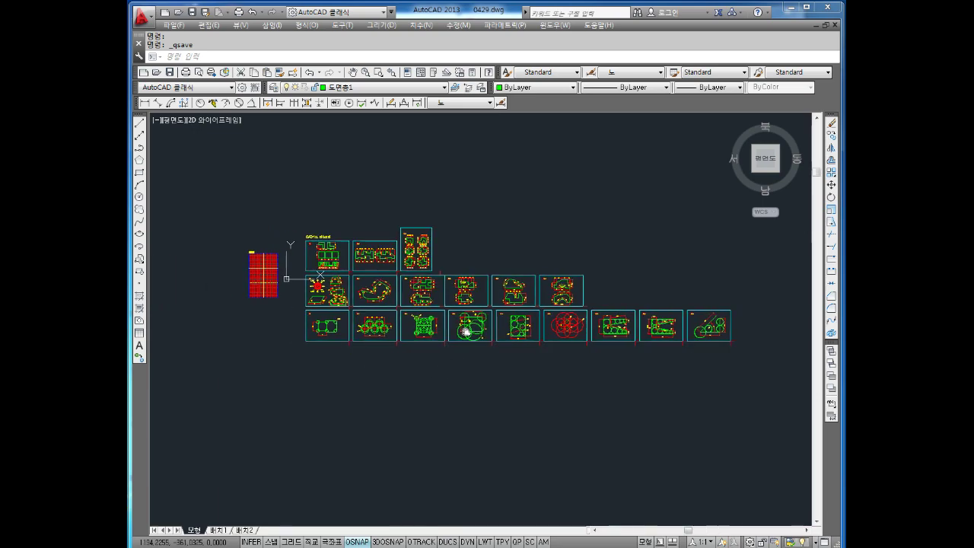
{"action": "scroll", "coordinate": [654, 341], "scroll_direction": "up", "scroll_amount": 4}
{"action": "scroll", "coordinate": [428, 338], "scroll_direction": "up", "scroll_amount": 2}
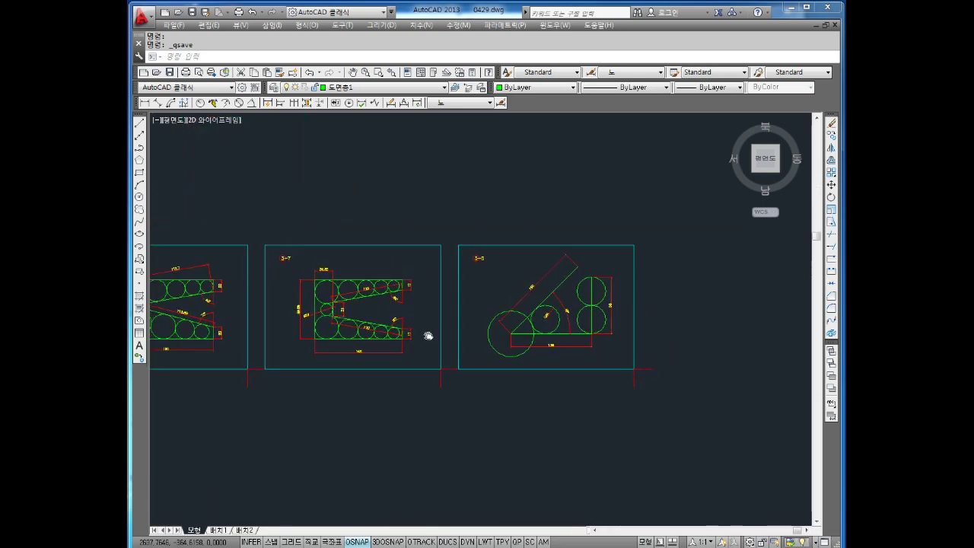
{"action": "scroll", "coordinate": [540, 320], "scroll_direction": "up", "scroll_amount": 4}
{"action": "scroll", "coordinate": [544, 322], "scroll_direction": "down", "scroll_amount": 10}
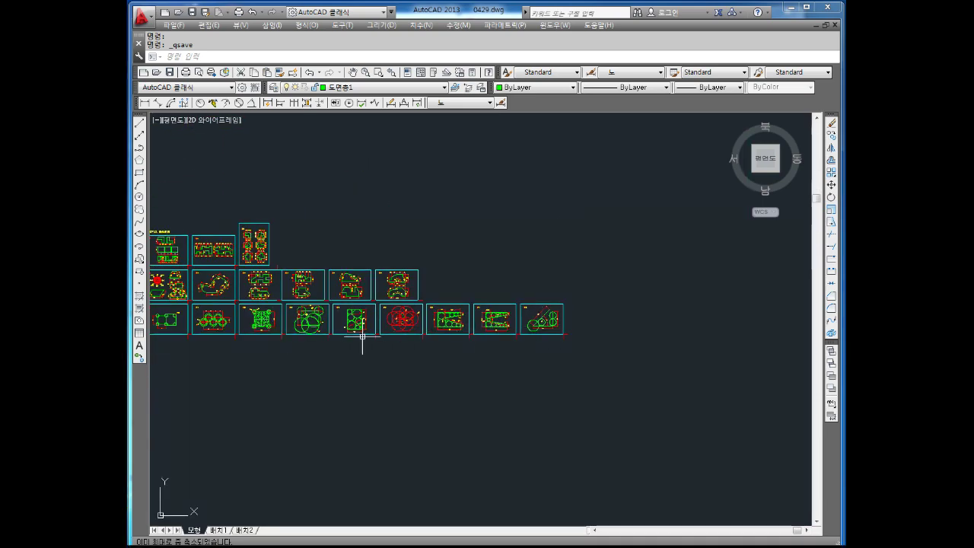